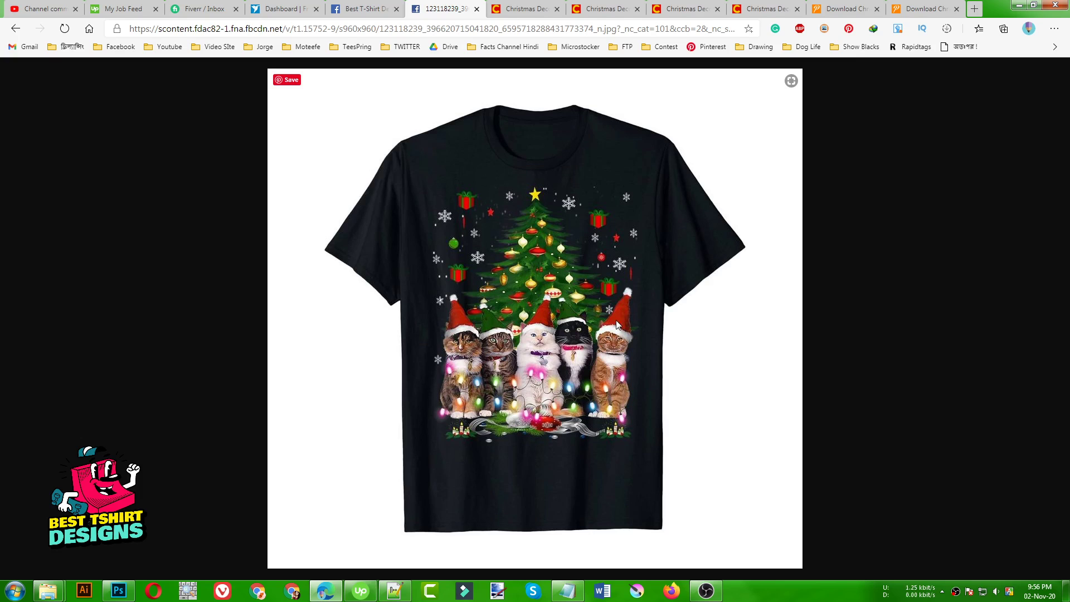
Step: Review the opened clipart pages for the gold New Year ornaments and the Christmas Decoration Lights Picture
{"action": "left_click", "coordinate": [532, 7]}
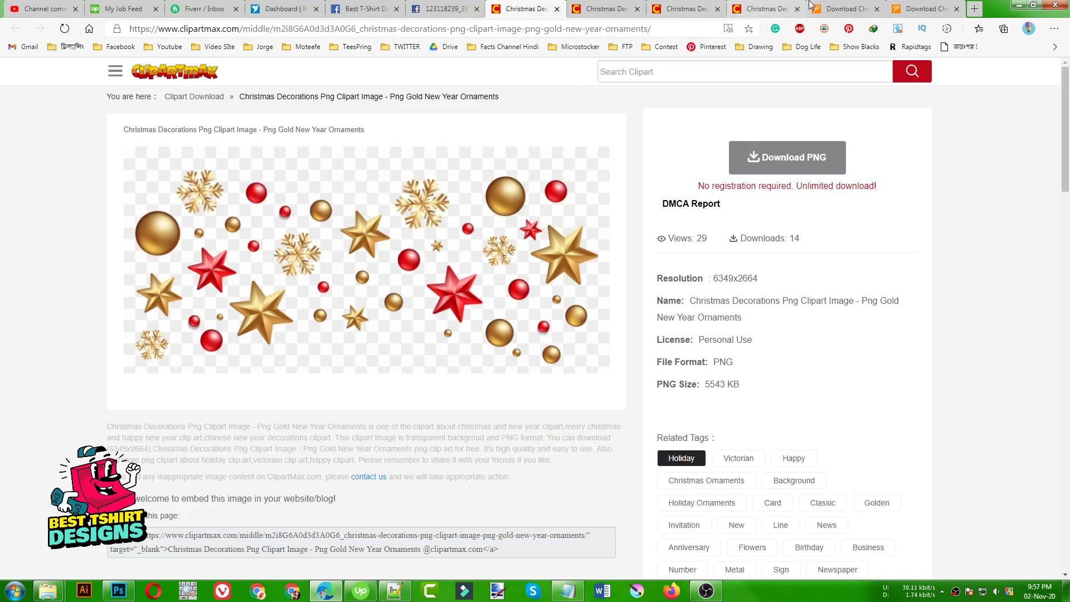
{"action": "left_click", "coordinate": [844, 8]}
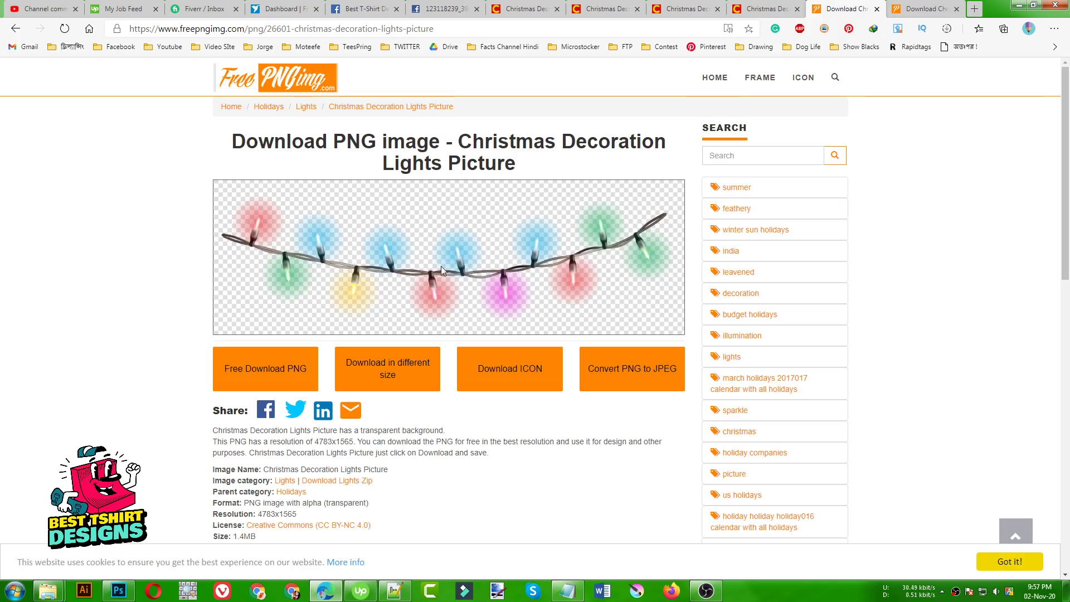
{"action": "scroll", "coordinate": [421, 268], "scroll_direction": "down", "scroll_amount": 5}
{"action": "scroll", "coordinate": [423, 269], "scroll_direction": "up", "scroll_amount": 5}
Step: Search Google for "christmas decorations png"
{"action": "left_click", "coordinate": [555, 29]}
{"action": "type", "text": "ch"}
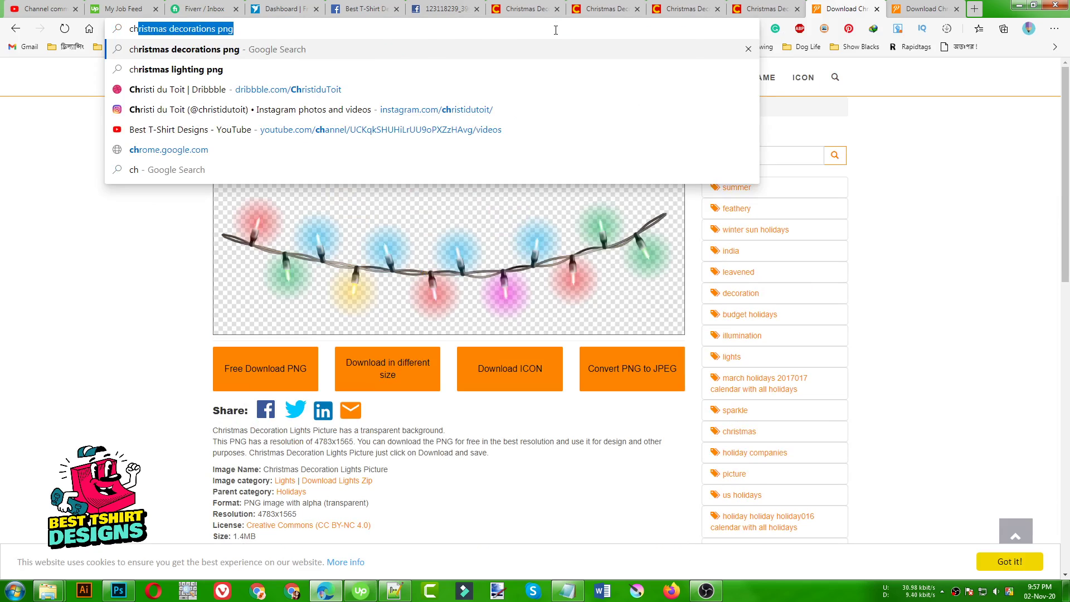
{"action": "key", "text": "Return"}
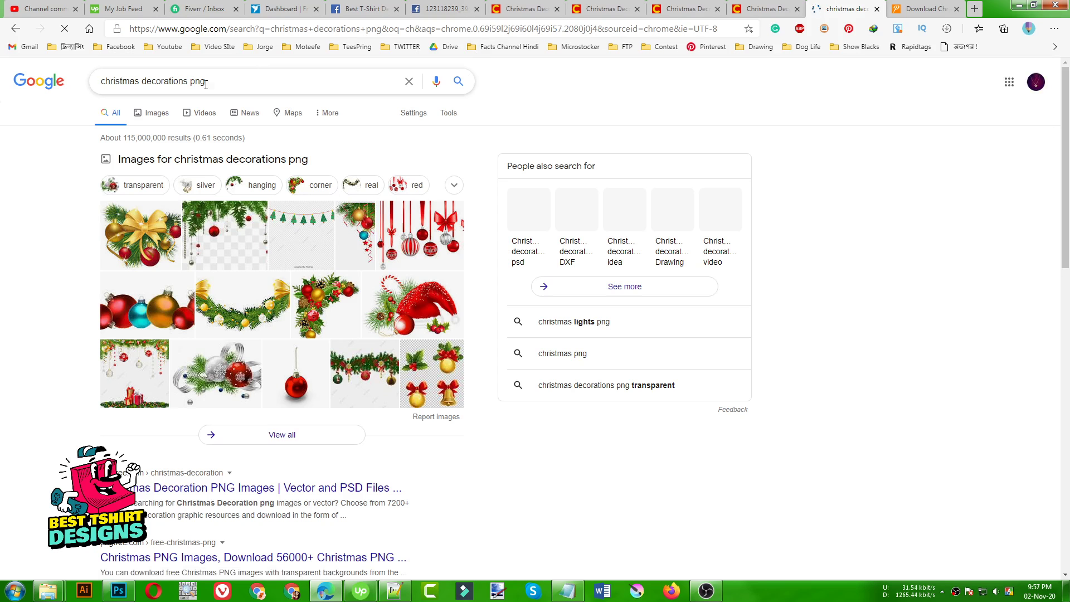
Step: Change the search to "christmas lights png" and show the image results
{"action": "left_click_drag", "start_coordinate": [187, 81], "coordinate": [144, 80]}
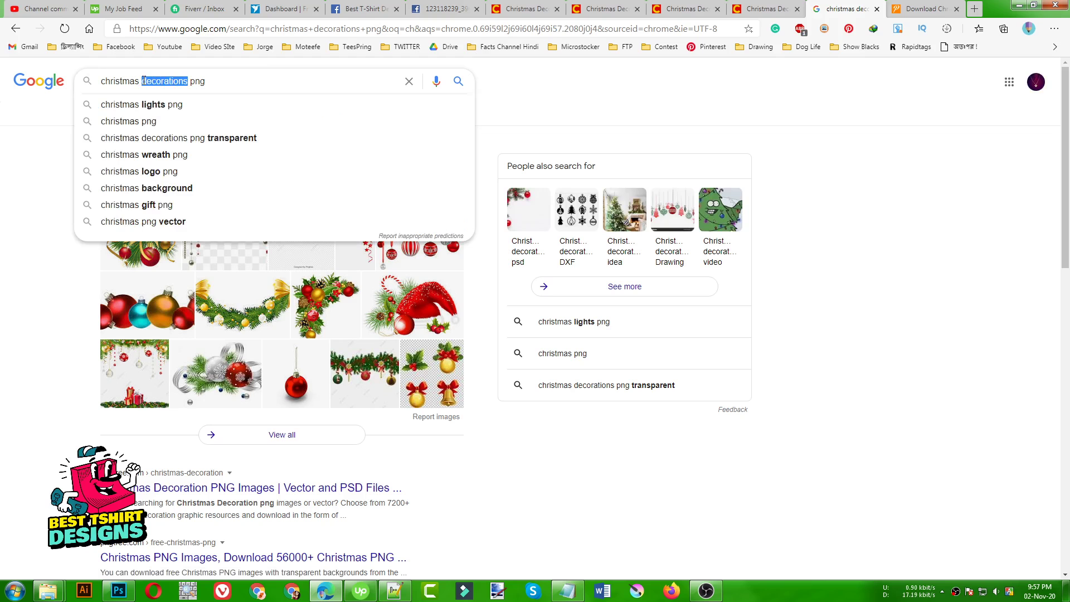
{"action": "type", "text": "lights"}
{"action": "key", "text": "Return"}
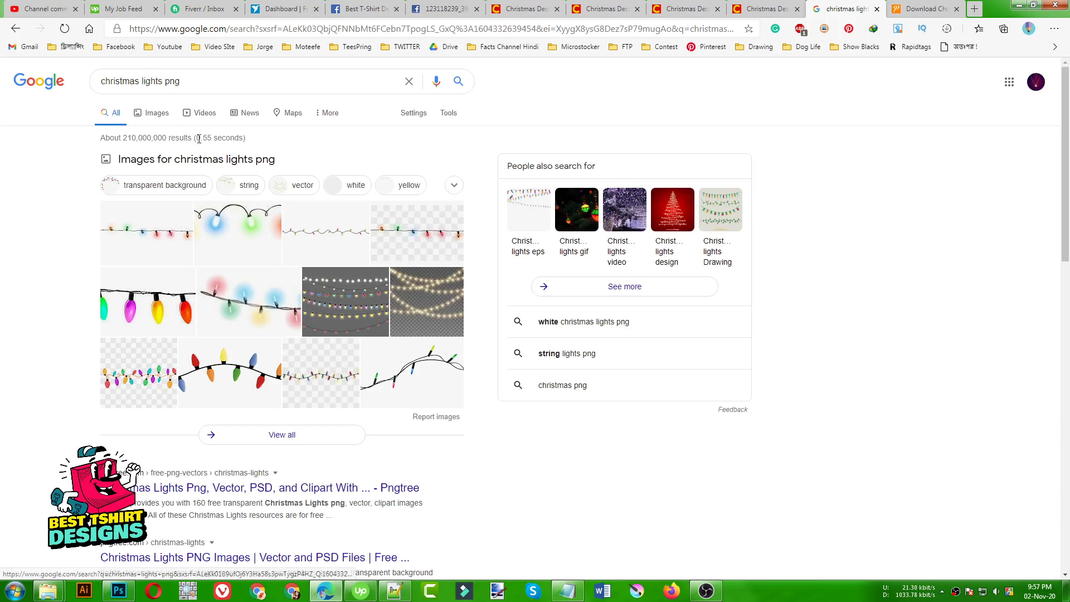
{"action": "left_click", "coordinate": [156, 113]}
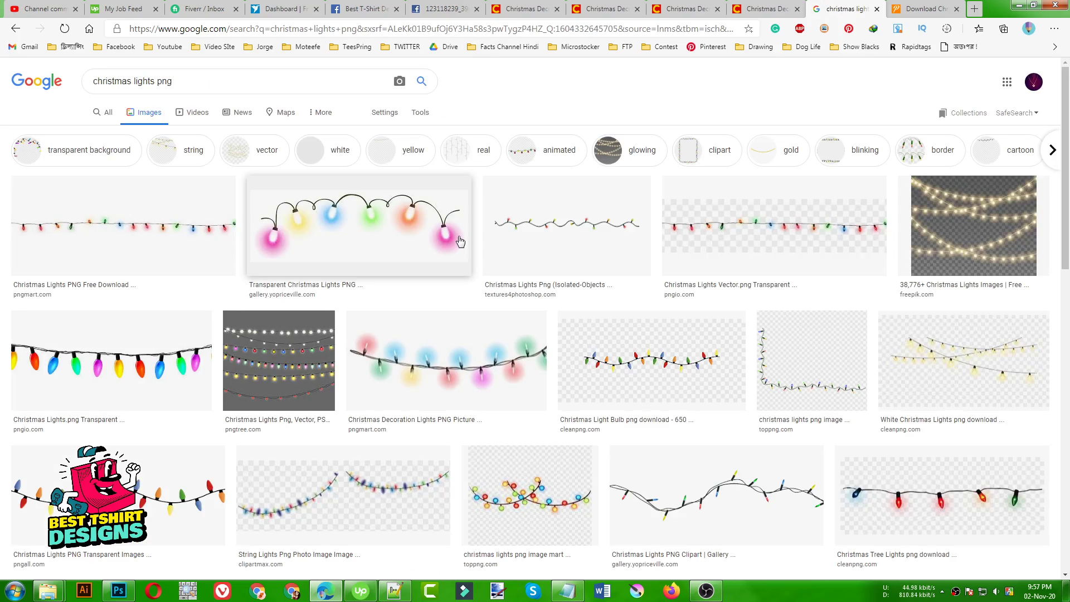
Step: Browse the Christmas lights image results and preview the Transparent Christmas Lights PNG from gallery.yopriceville.com
{"action": "scroll", "coordinate": [451, 241], "scroll_direction": "down", "scroll_amount": 15}
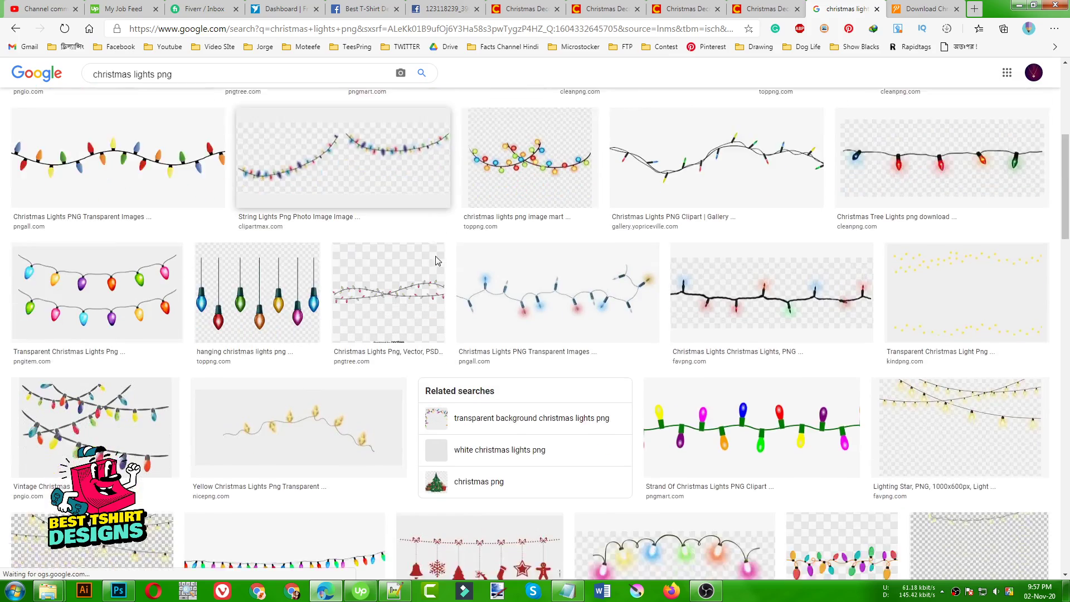
{"action": "scroll", "coordinate": [437, 260], "scroll_direction": "down", "scroll_amount": 4}
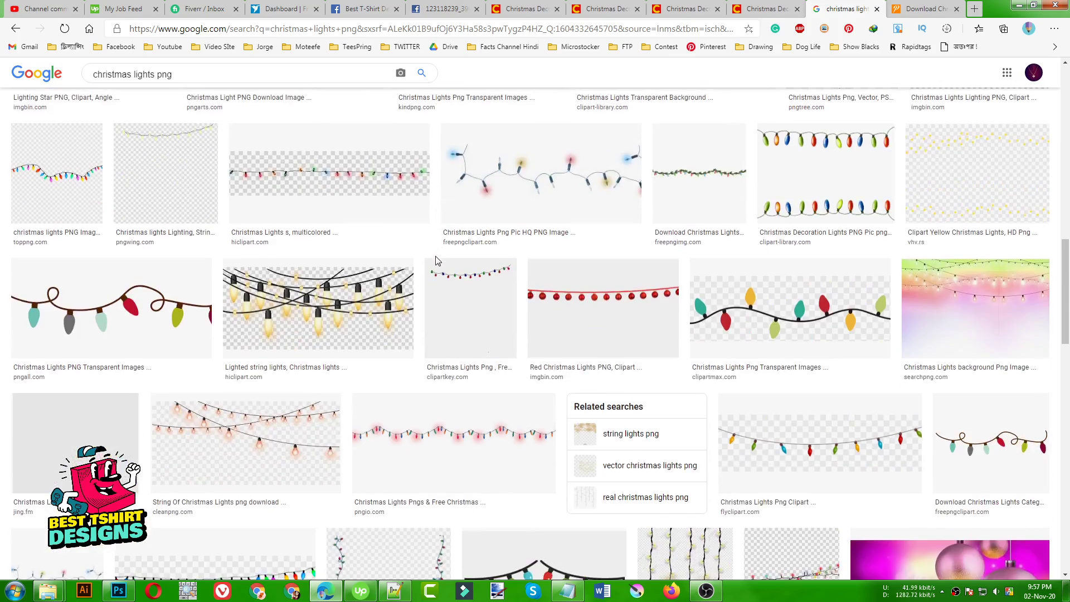
{"action": "scroll", "coordinate": [438, 260], "scroll_direction": "up", "scroll_amount": 4}
{"action": "scroll", "coordinate": [437, 261], "scroll_direction": "down", "scroll_amount": 6}
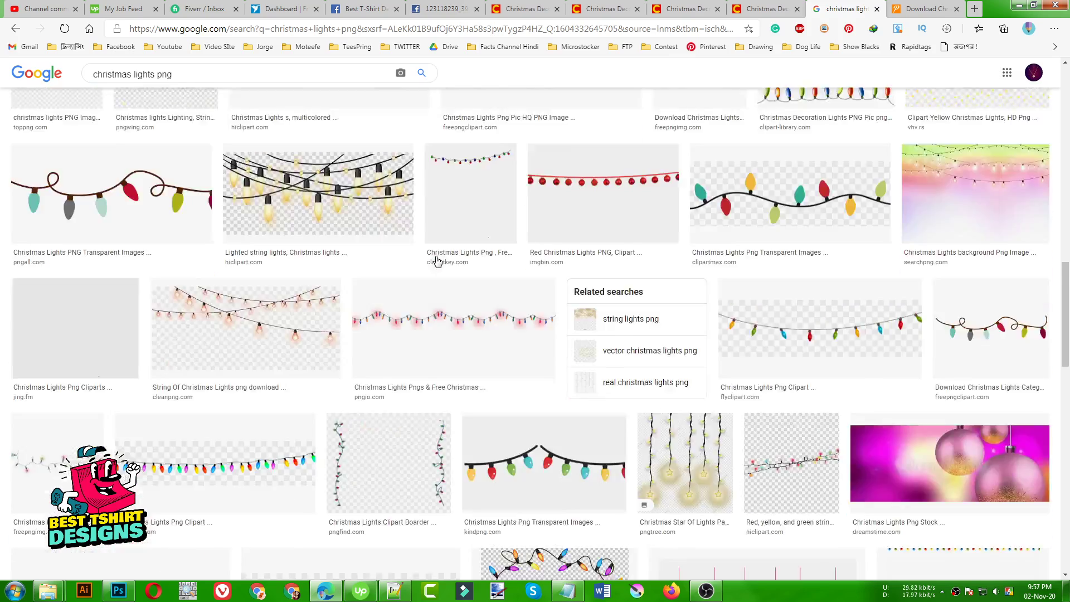
{"action": "scroll", "coordinate": [437, 260], "scroll_direction": "down", "scroll_amount": 10}
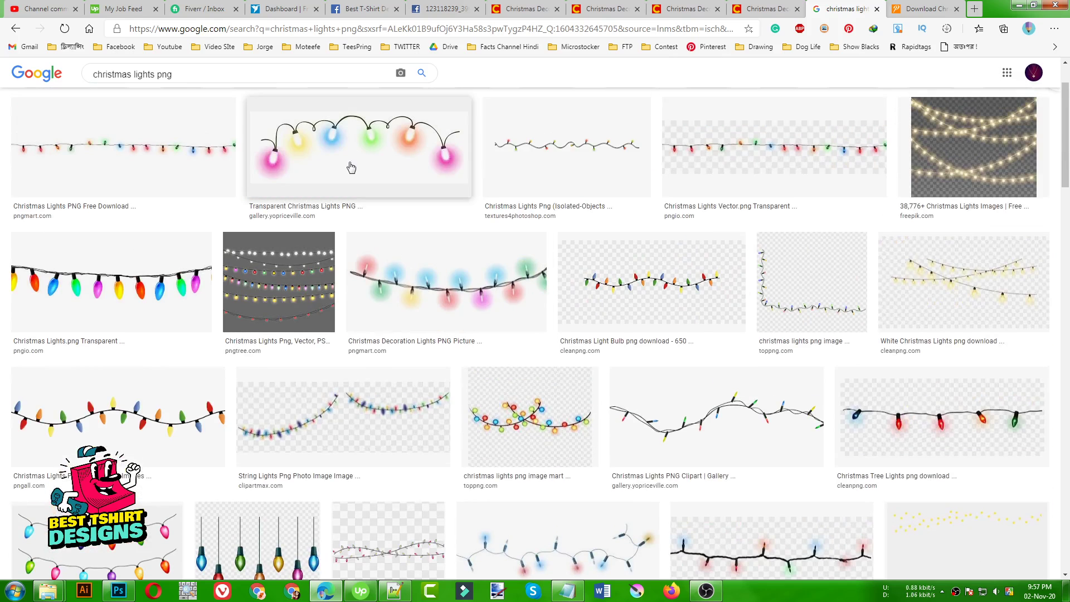
{"action": "left_click", "coordinate": [351, 167]}
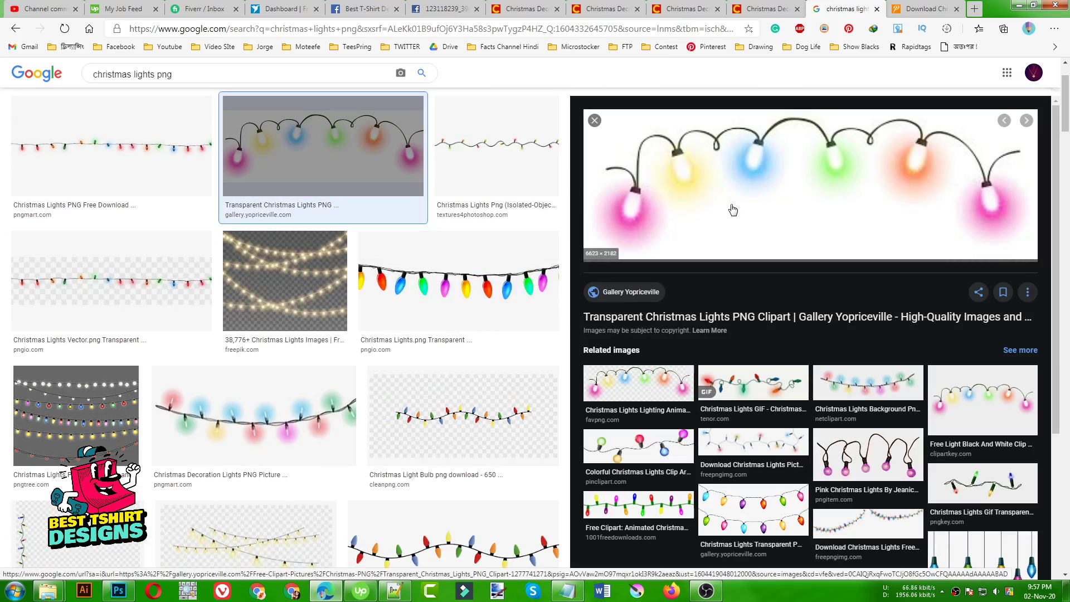
Step: Check the lights on the reference cat T-shirt design, and preview the related lights images from FAVPNG and UIHere
{"action": "left_click", "coordinate": [438, 7]}
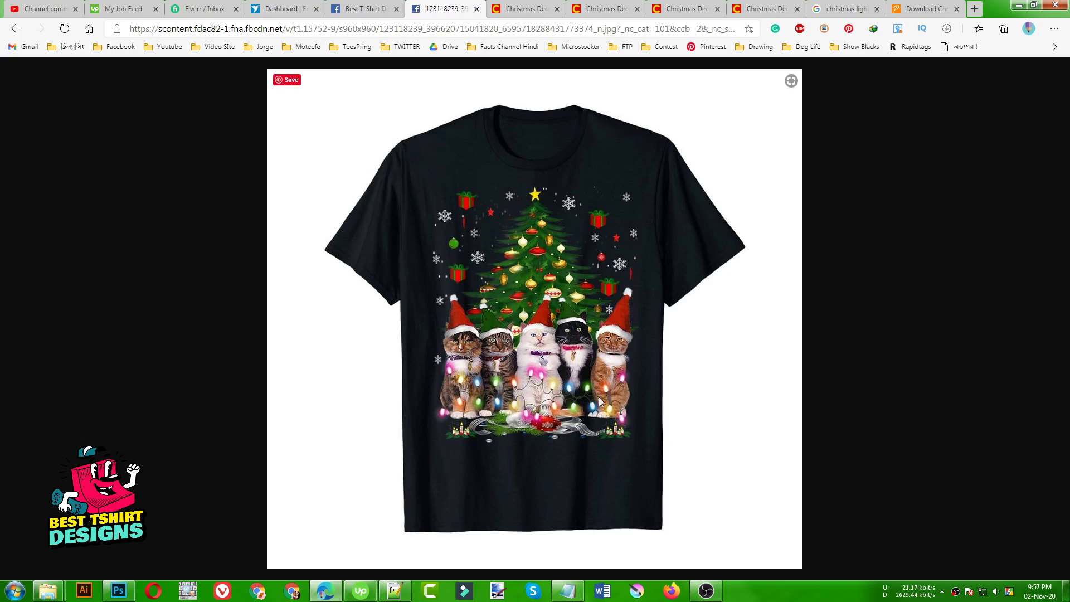
{"action": "left_click", "coordinate": [846, 8]}
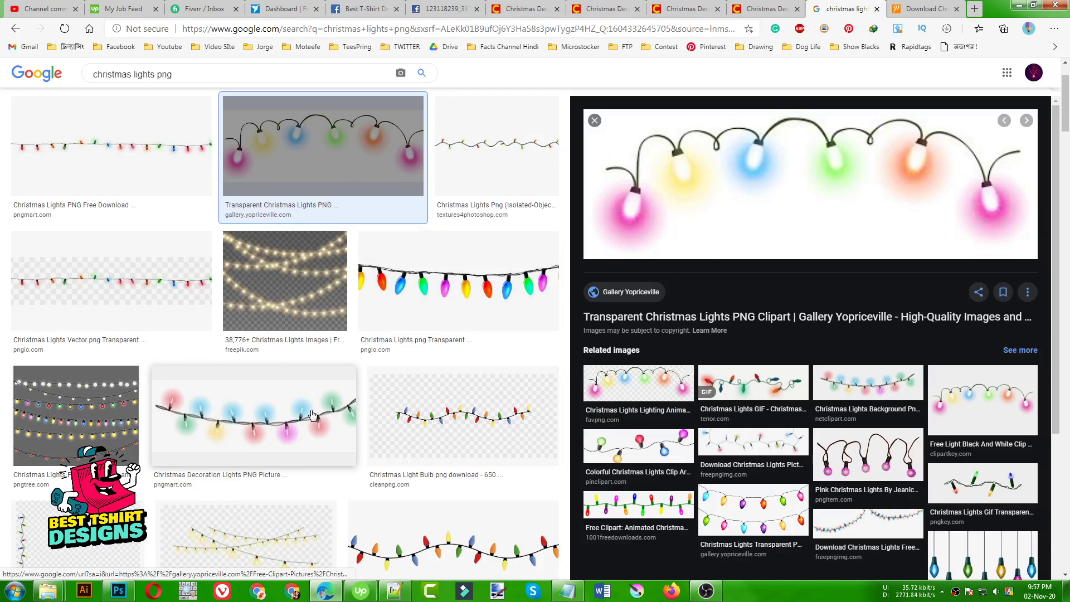
{"action": "left_click", "coordinate": [650, 394]}
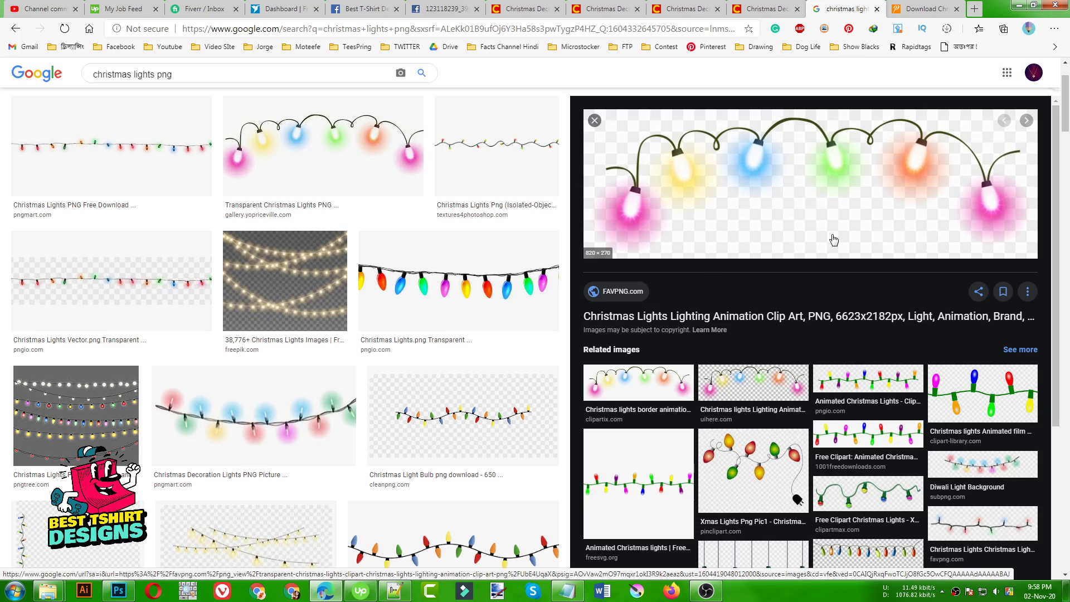
{"action": "left_click", "coordinate": [744, 379]}
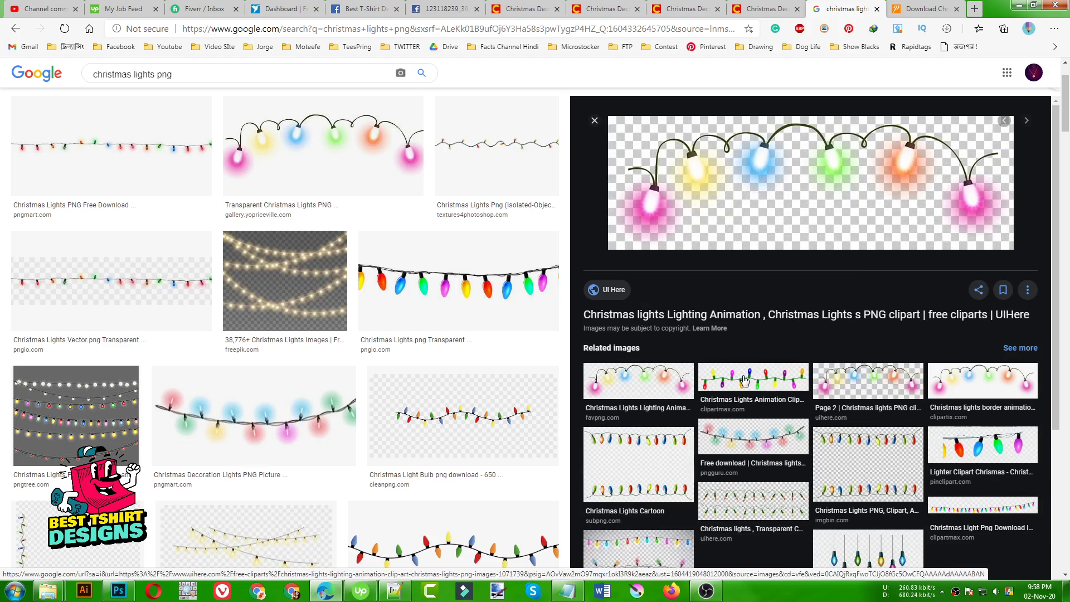
{"action": "left_click", "coordinate": [639, 392]}
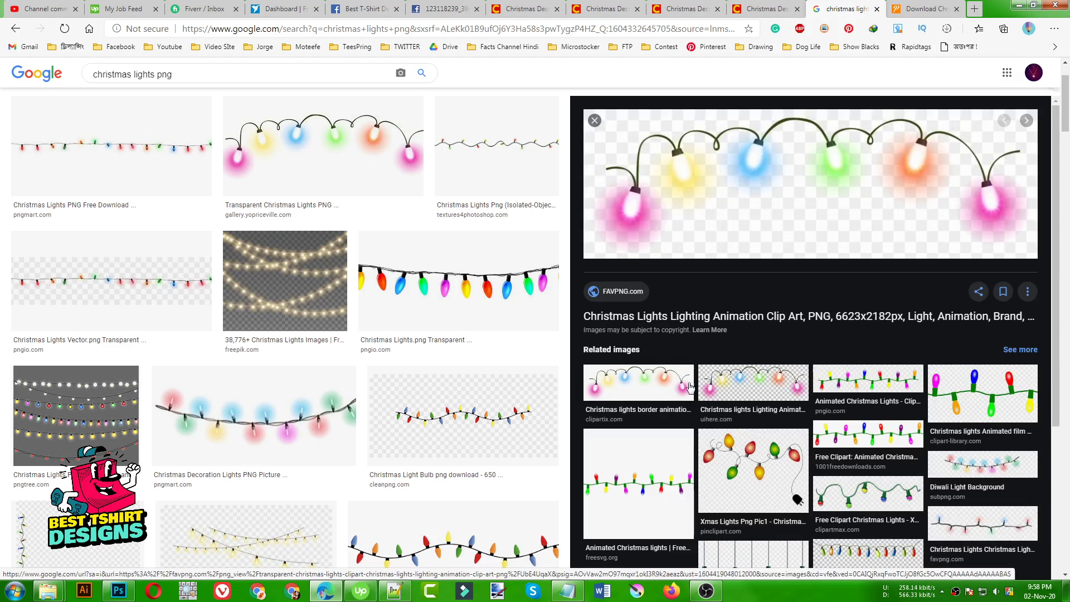
Step: Select the Gallery Yopriceville transparent Christmas lights result again and open its source page
{"action": "scroll", "coordinate": [334, 249], "scroll_direction": "up", "scroll_amount": 2}
{"action": "left_click", "coordinate": [334, 250]}
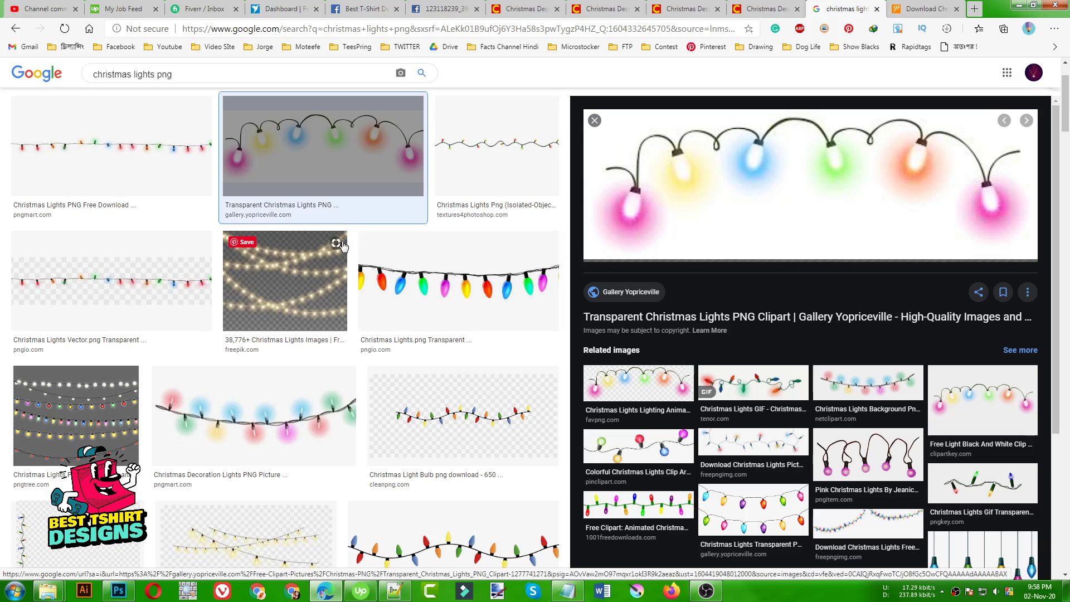
{"action": "left_click", "coordinate": [629, 196]}
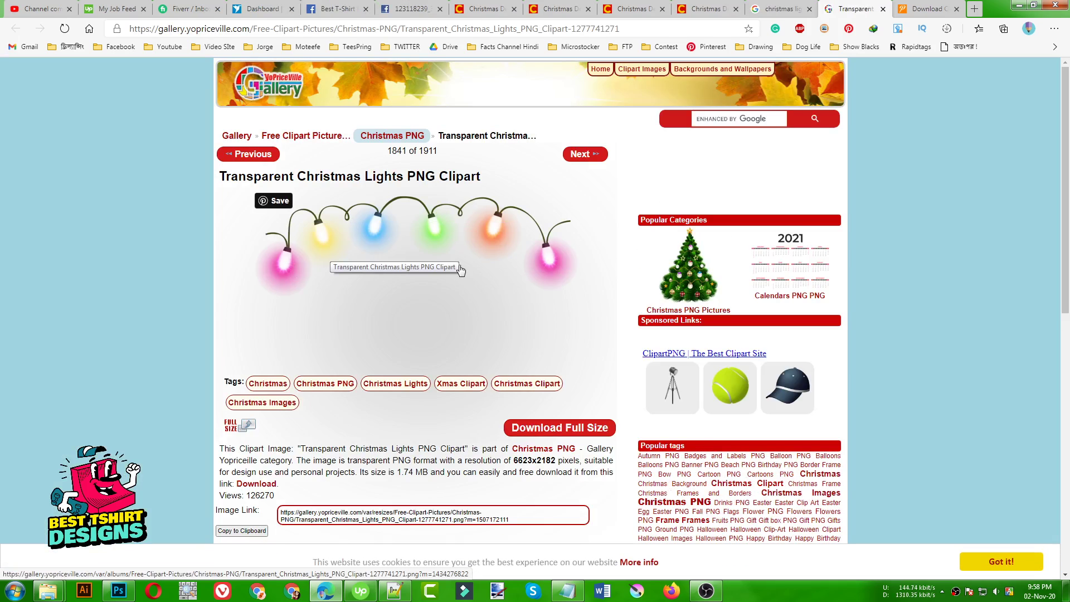
Step: Compare the FAVPNG lights image with the Yopriceville page and preview the related Diwali Light Background image
{"action": "left_click", "coordinate": [780, 9]}
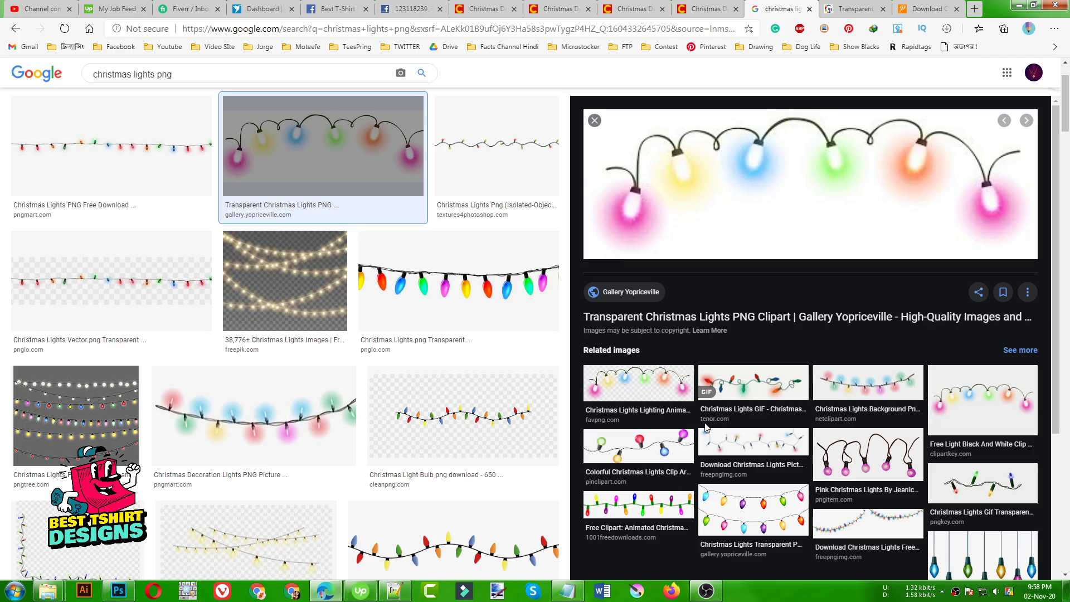
{"action": "left_click", "coordinate": [665, 395]}
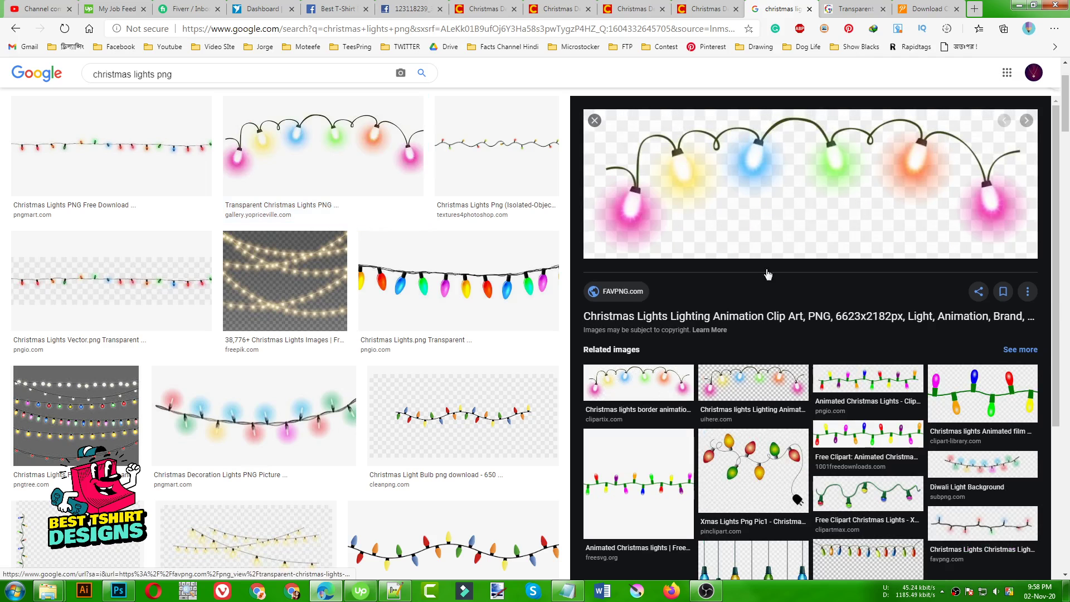
{"action": "left_click", "coordinate": [832, 7]}
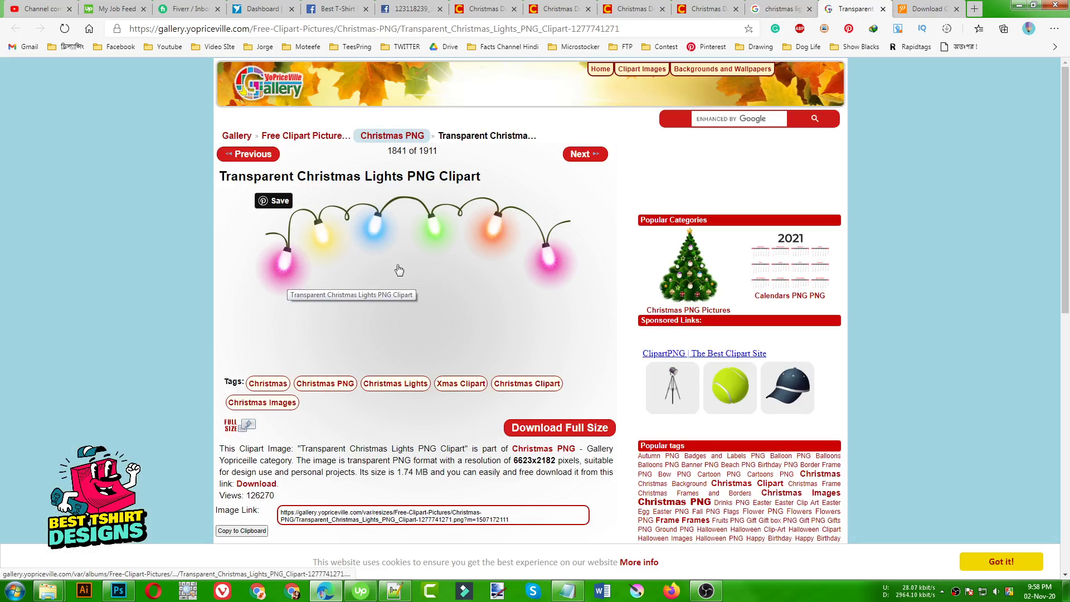
{"action": "left_click", "coordinate": [765, 7]}
{"action": "scroll", "coordinate": [797, 405], "scroll_direction": "down", "scroll_amount": 1}
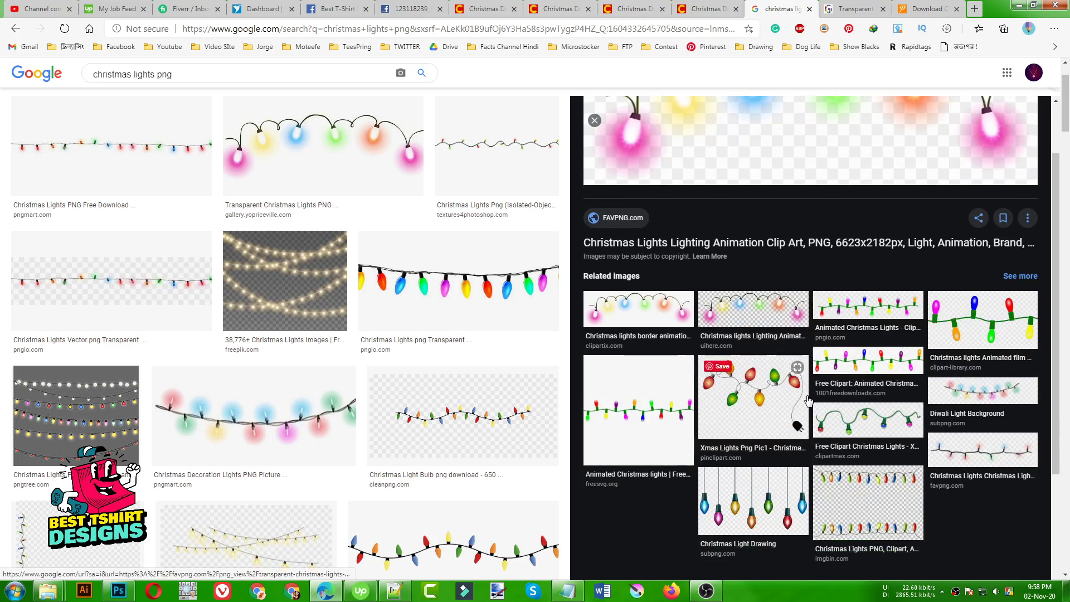
{"action": "left_click", "coordinate": [986, 412]}
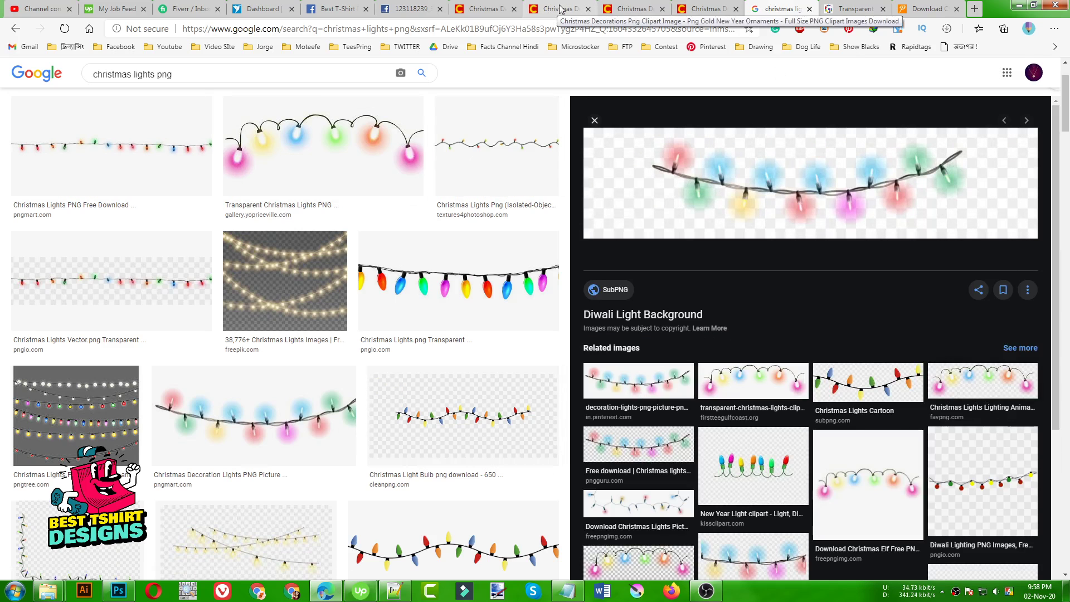
Step: Revisit the reference T-shirt, then open the 1. Christmas folder and inspect the 78620 lights animation image up close
{"action": "left_click", "coordinate": [412, 8]}
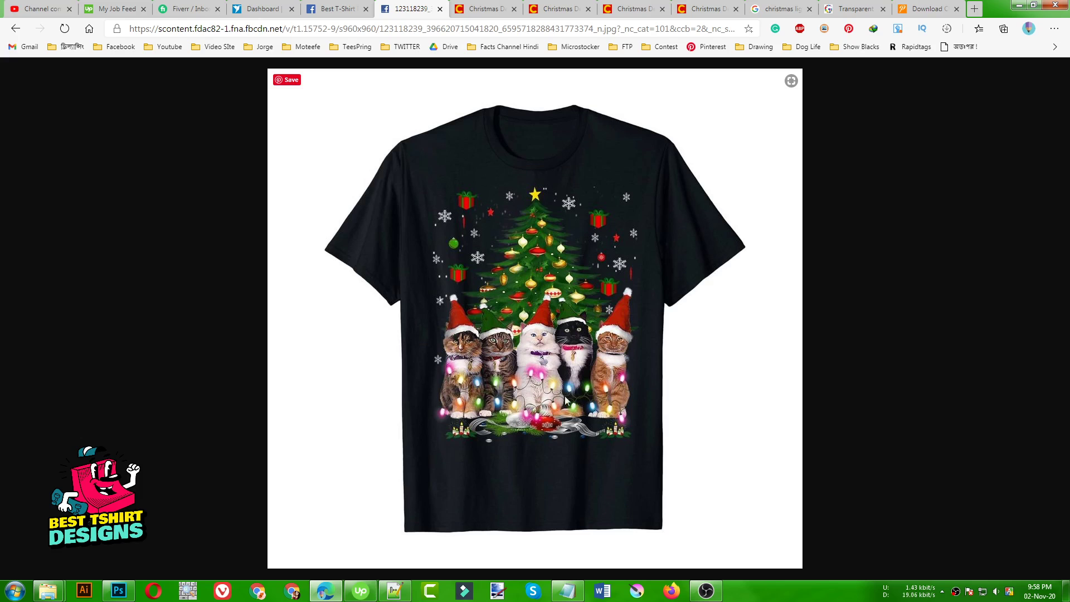
{"action": "left_click", "coordinate": [137, 557]}
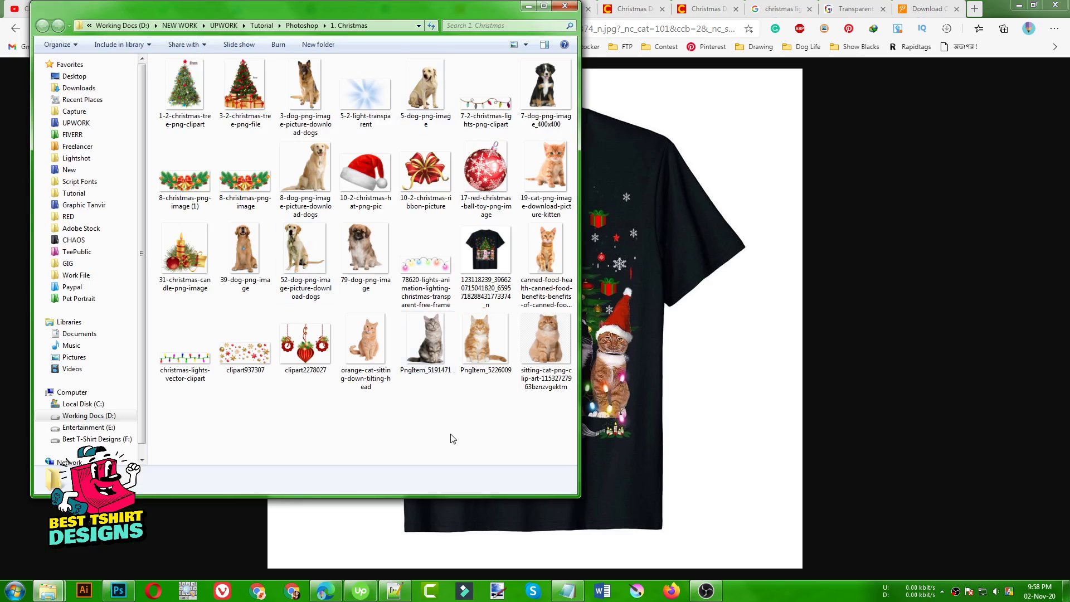
{"action": "left_click", "coordinate": [426, 263]}
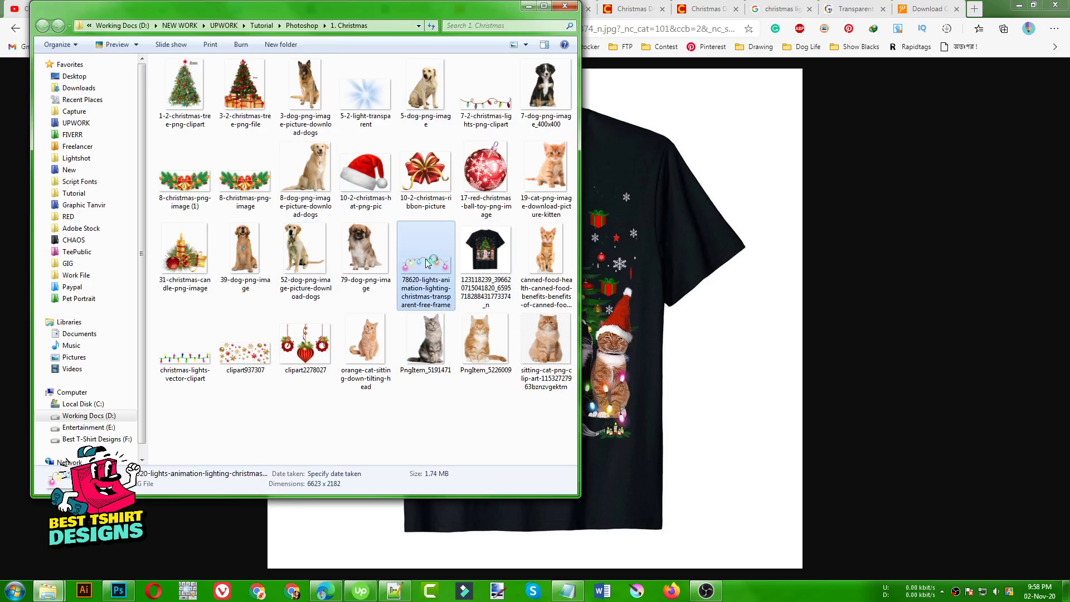
{"action": "double_click", "coordinate": [426, 262]}
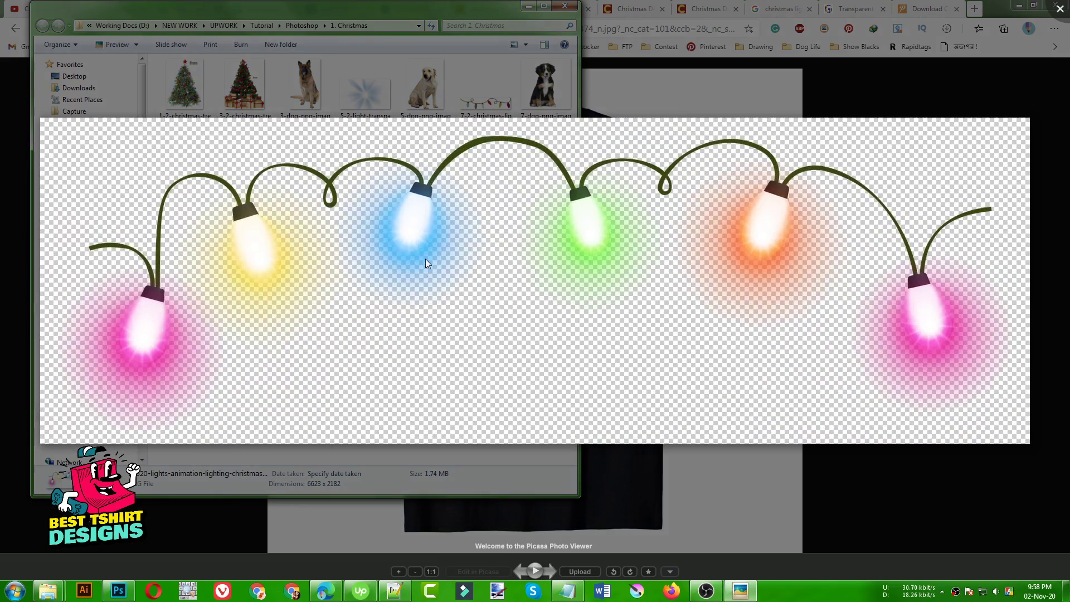
{"action": "scroll", "coordinate": [500, 289], "scroll_direction": "up", "scroll_amount": 3}
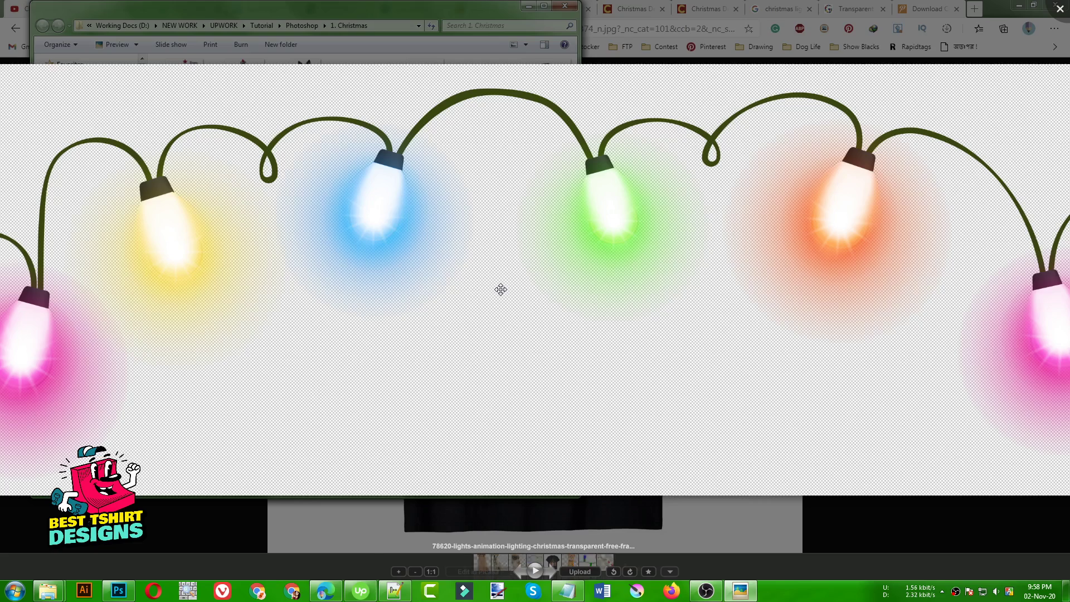
{"action": "scroll", "coordinate": [500, 289], "scroll_direction": "down", "scroll_amount": 3}
{"action": "scroll", "coordinate": [500, 289], "scroll_direction": "down", "scroll_amount": 2}
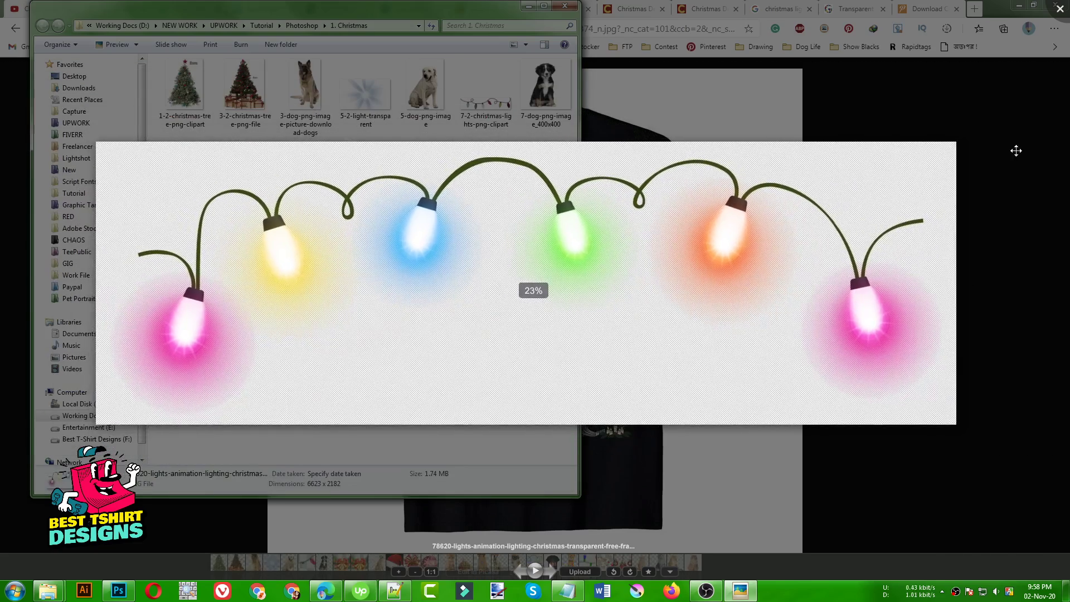
{"action": "left_click", "coordinate": [1014, 150]}
{"action": "left_click", "coordinate": [428, 402]}
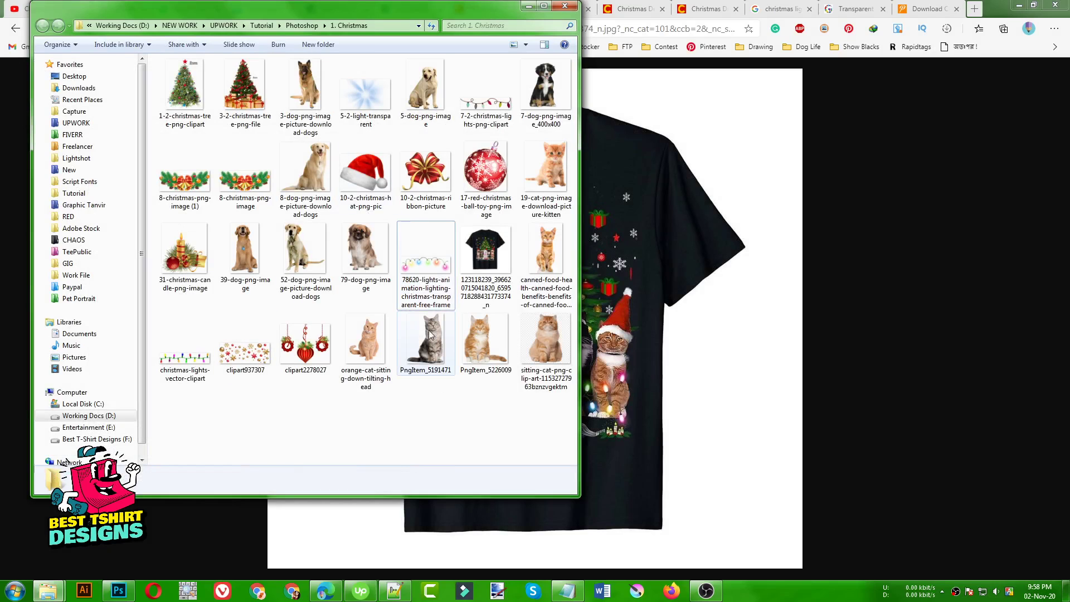
Step: View the orange cat image PngItem_5226009 full size and go back through the preceding images to clipart937307.png
{"action": "left_click", "coordinate": [241, 265]}
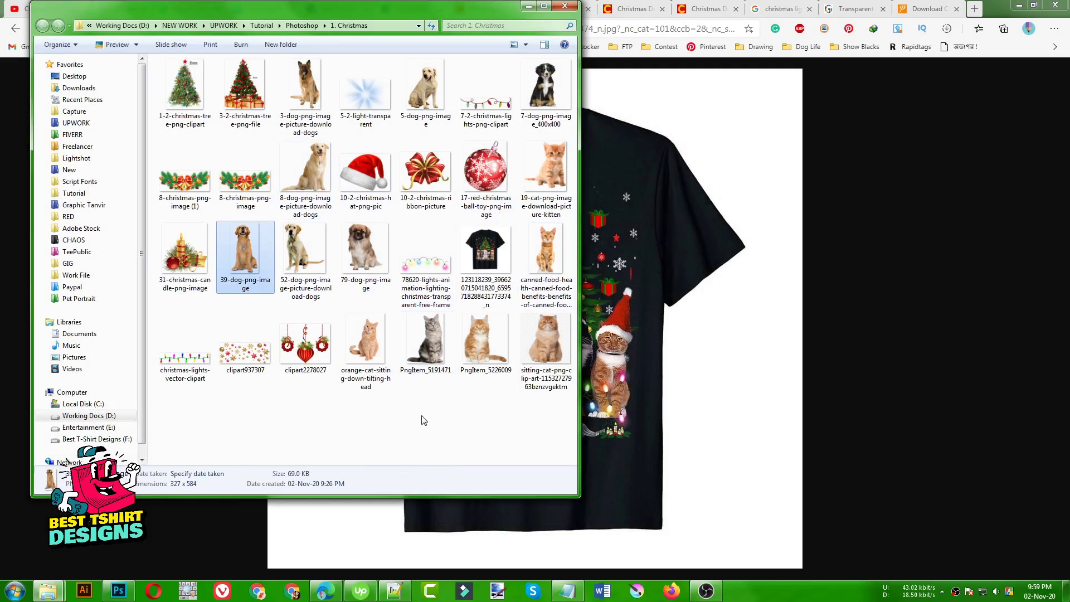
{"action": "double_click", "coordinate": [477, 346]}
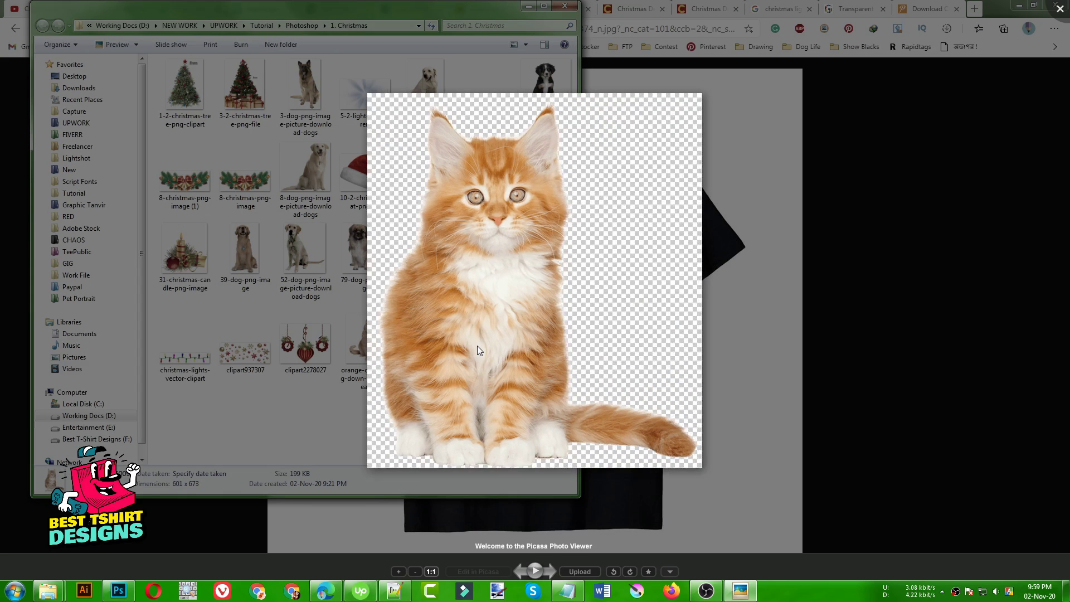
{"action": "key", "text": "Left"}
{"action": "key", "text": "Left"}
{"action": "key", "text": "Left"}
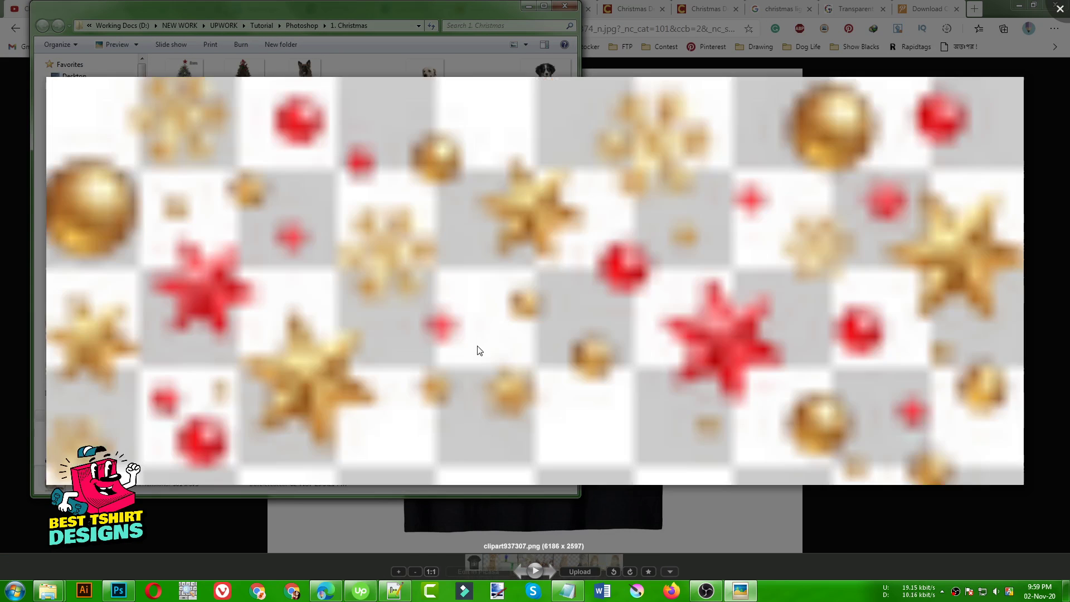
{"action": "key", "text": "Left"}
{"action": "key", "text": "Right"}
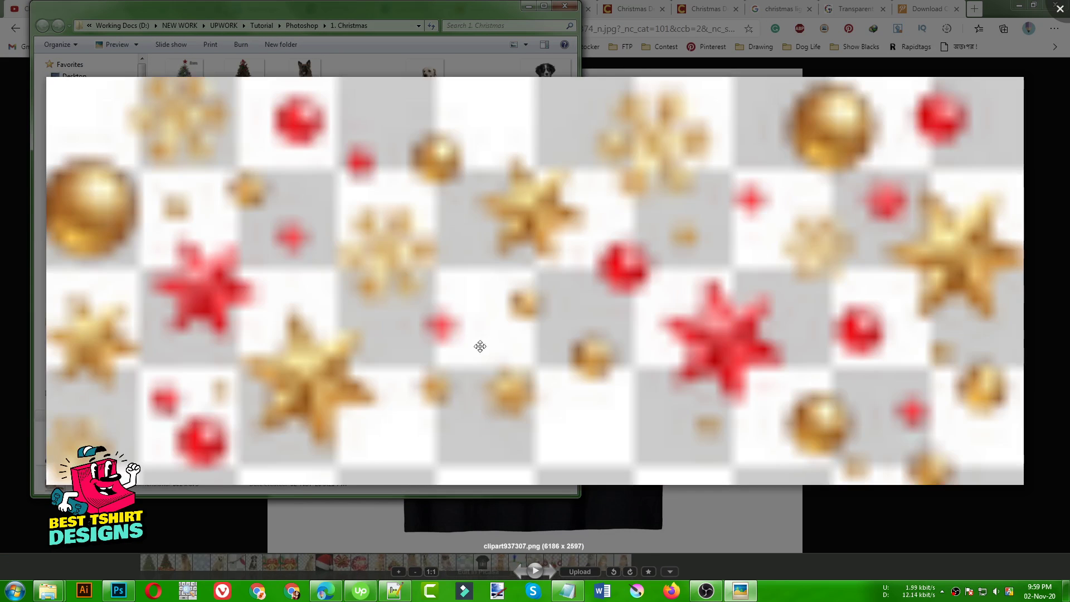
Step: Revisit the reference T-shirt image, inspect the sitting orange cat image canned-food-health up close, and close the image viewer
{"action": "key", "text": "Left"}
{"action": "key", "text": "Left"}
{"action": "key", "text": "Left"}
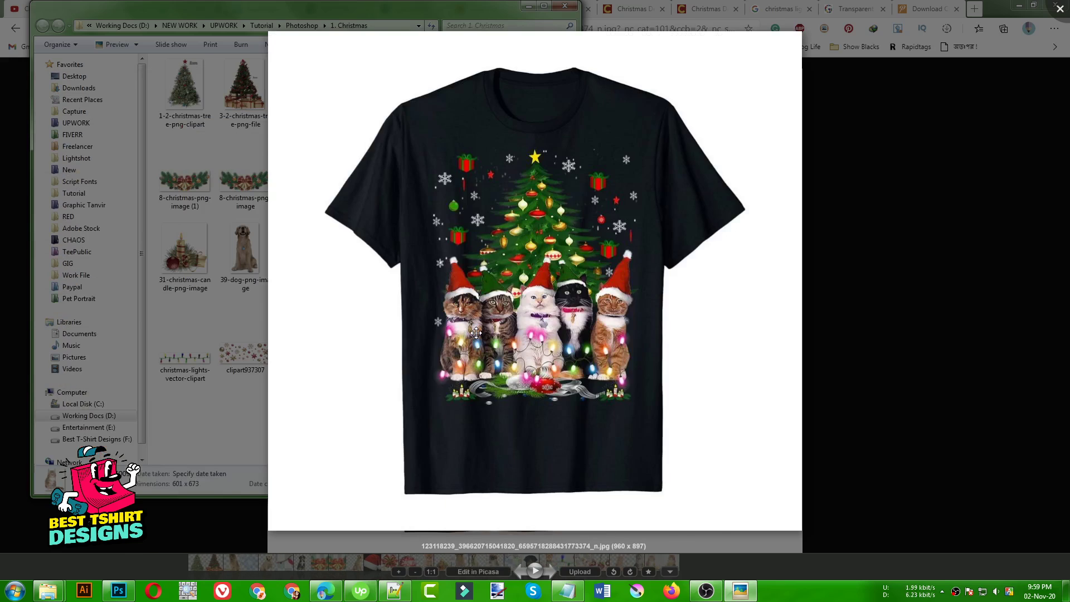
{"action": "key", "text": "Left"}
{"action": "scroll", "coordinate": [494, 509], "scroll_direction": "up", "scroll_amount": 3}
{"action": "left_click_drag", "start_coordinate": [486, 475], "coordinate": [425, 332]}
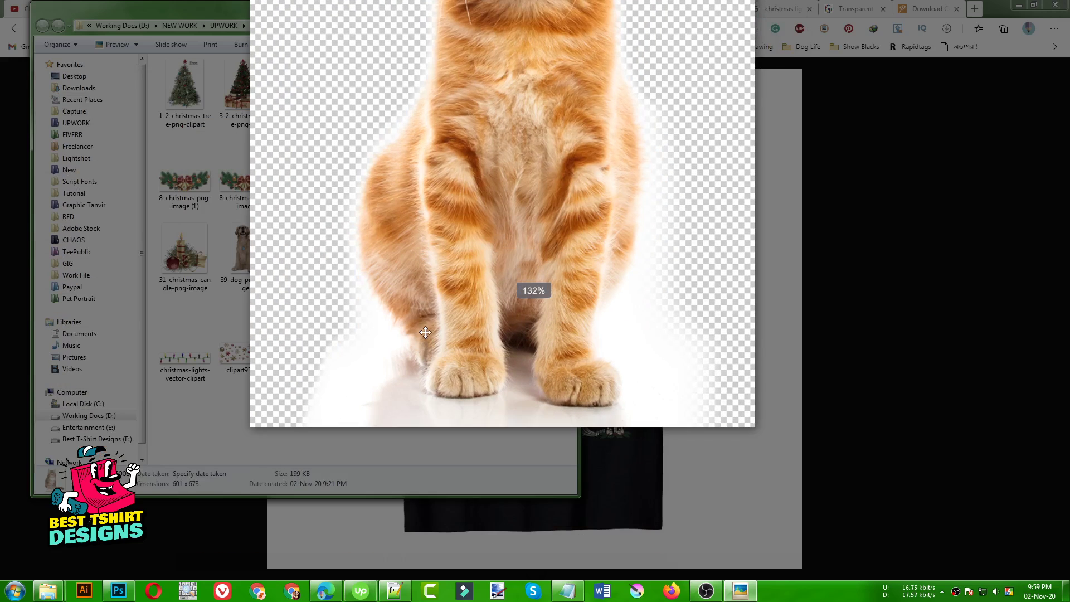
{"action": "scroll", "coordinate": [451, 381], "scroll_direction": "down", "scroll_amount": 1}
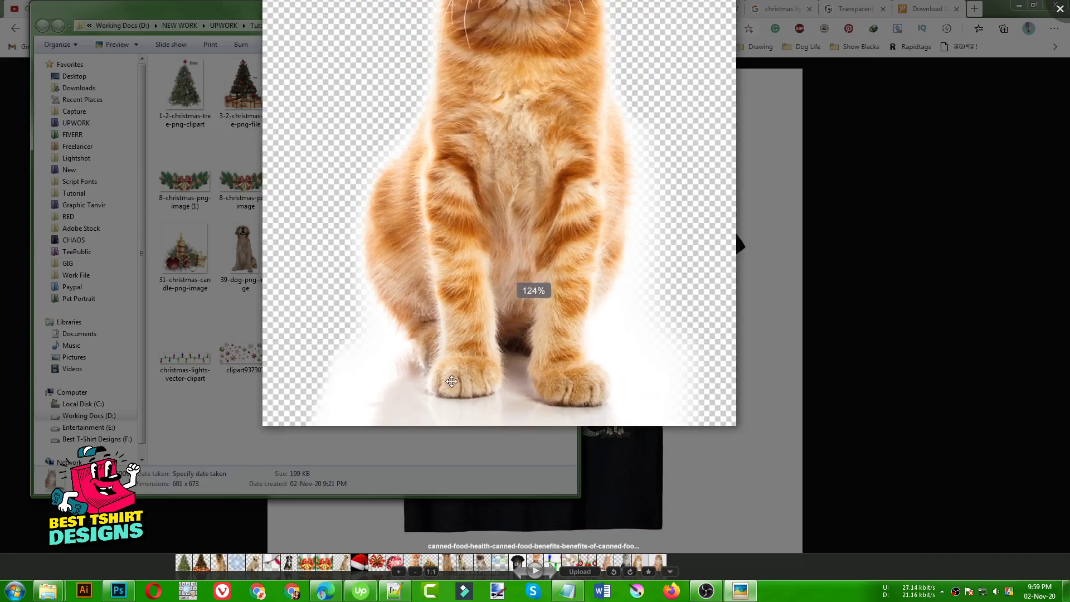
{"action": "scroll", "coordinate": [451, 382], "scroll_direction": "down", "scroll_amount": 2}
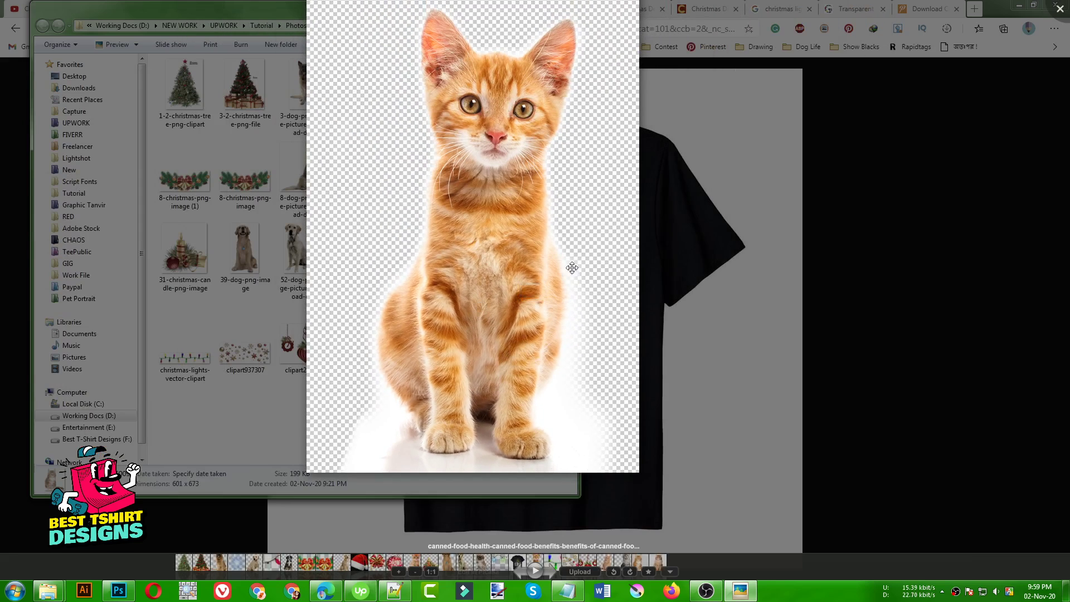
{"action": "key", "text": "Escape"}
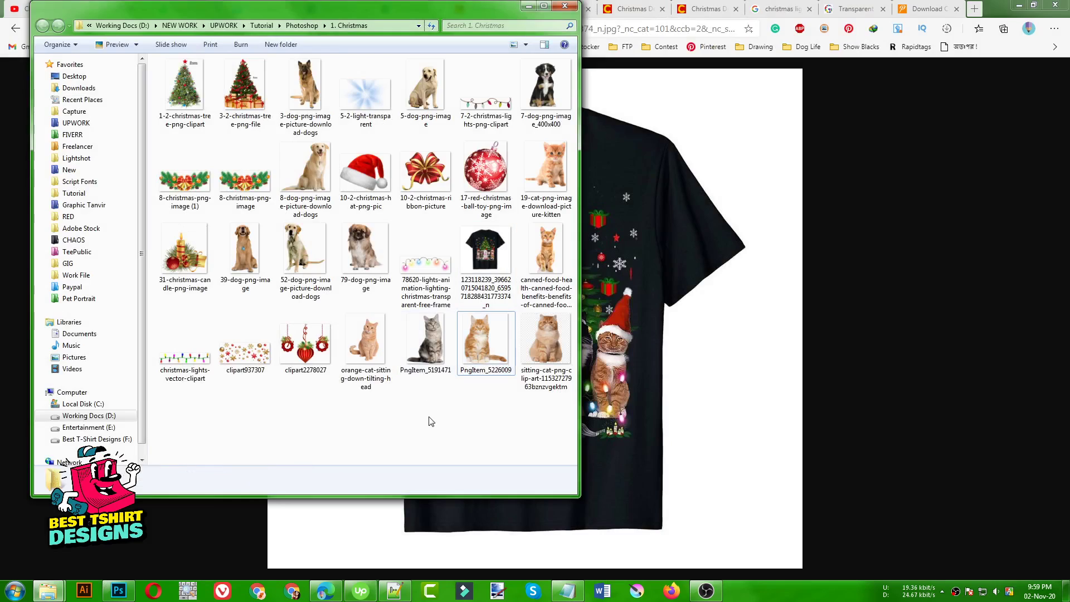
Step: Switch to Photoshop and create a 4500 x 5400 pixel RGB document at 300 pixels/inch with a transparent background
{"action": "left_click", "coordinate": [527, 7]}
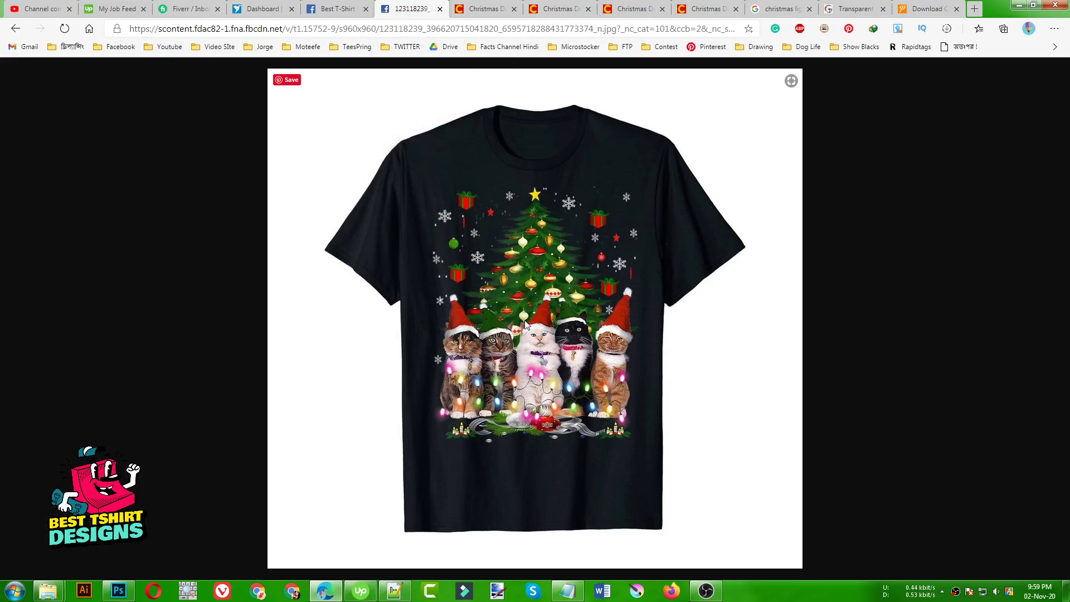
{"action": "left_click", "coordinate": [119, 591]}
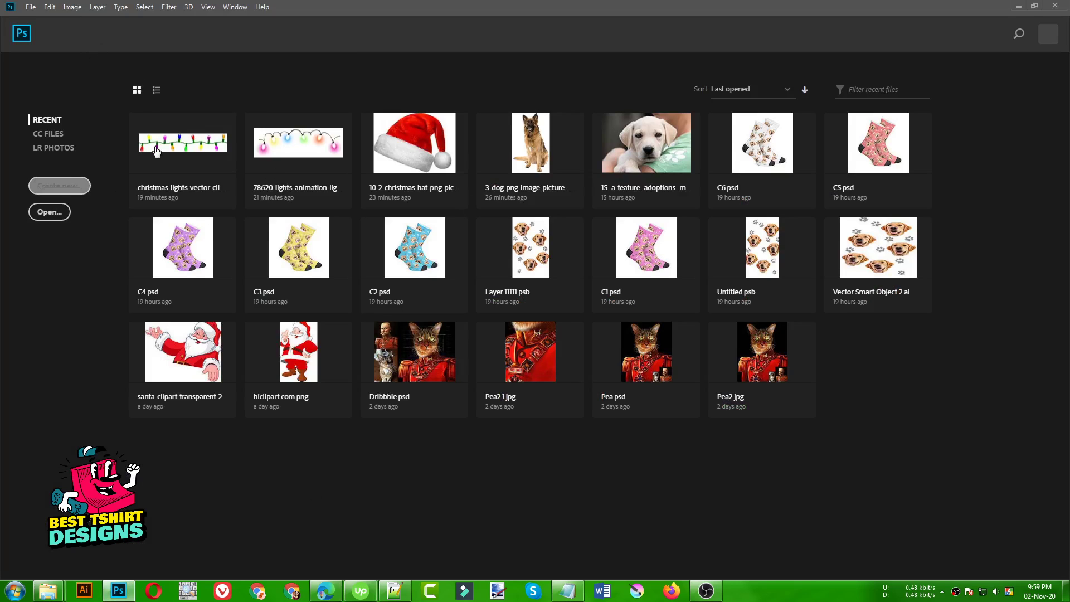
{"action": "left_click", "coordinate": [71, 187]}
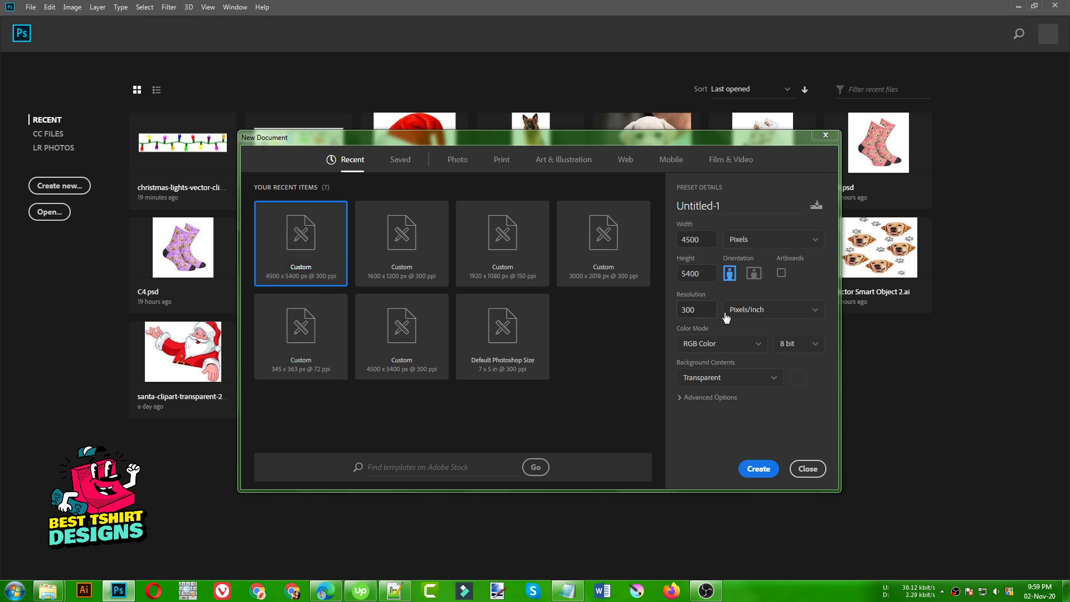
{"action": "left_click", "coordinate": [706, 310]}
{"action": "left_click", "coordinate": [742, 466]}
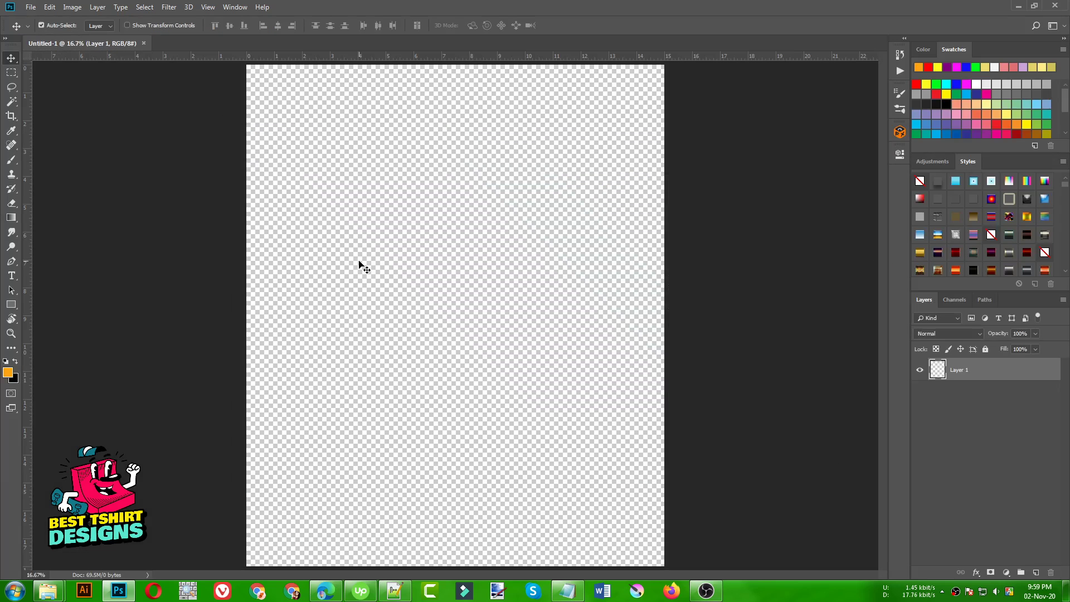
{"action": "left_click", "coordinate": [359, 264]}
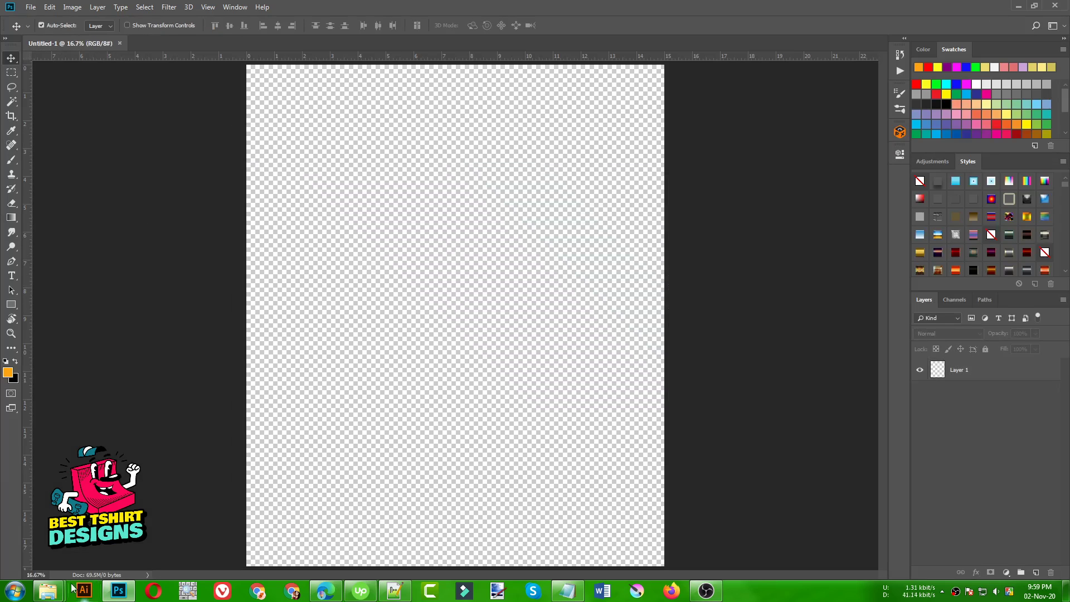
Step: Return to the 1. Christmas folder and batch-rename all its images to bare sequential numbers in parentheses, starting at (1)
{"action": "left_click", "coordinate": [49, 590]}
{"action": "left_click", "coordinate": [223, 521]}
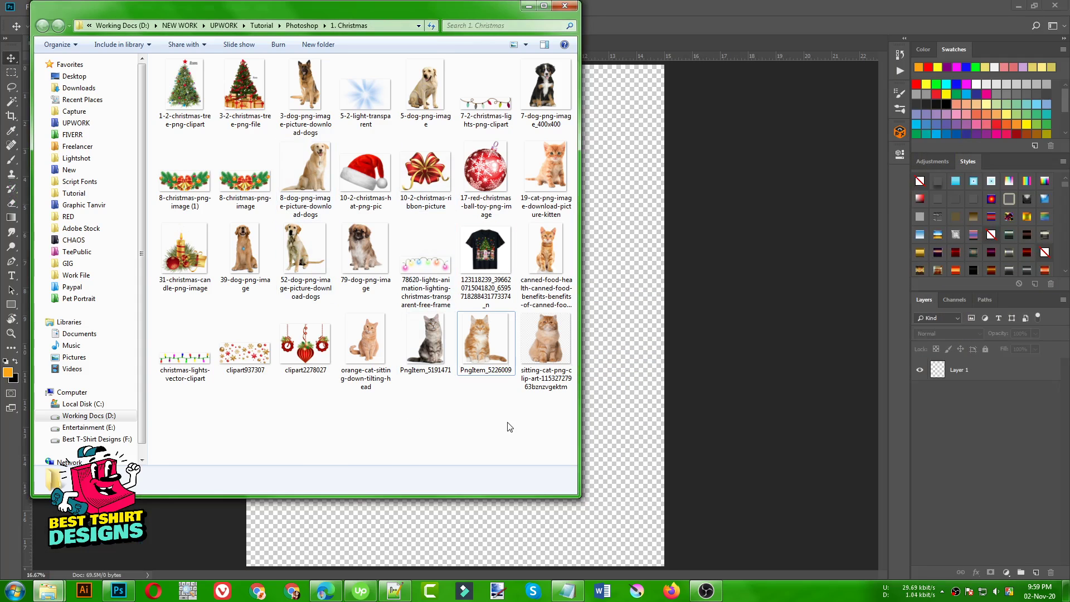
{"action": "left_click", "coordinate": [543, 350]}
{"action": "left_click", "coordinate": [542, 262]}
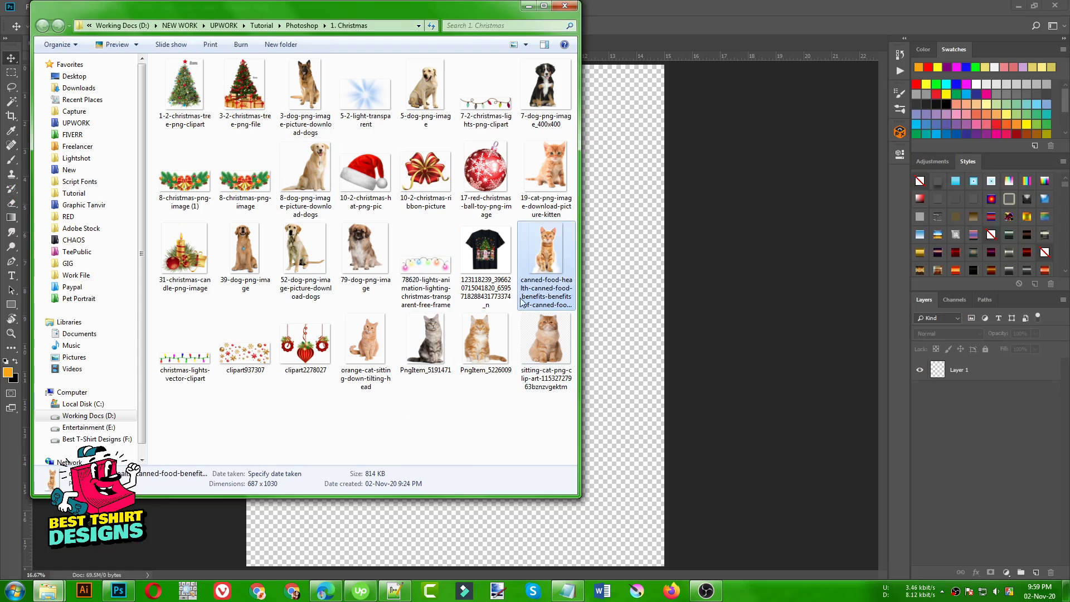
{"action": "left_click", "coordinate": [434, 263]}
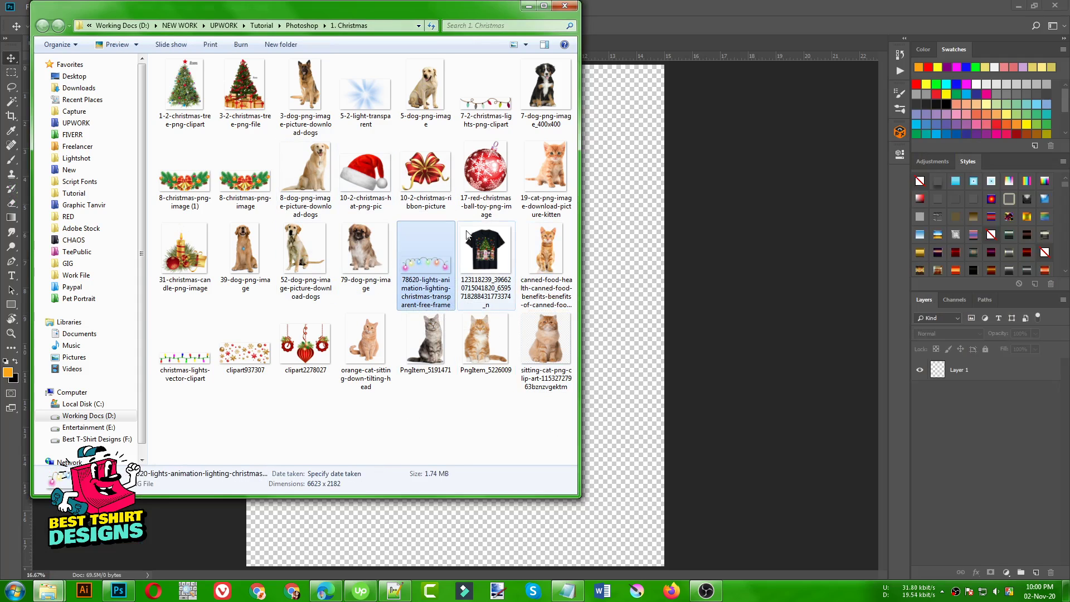
{"action": "left_click", "coordinate": [461, 433]}
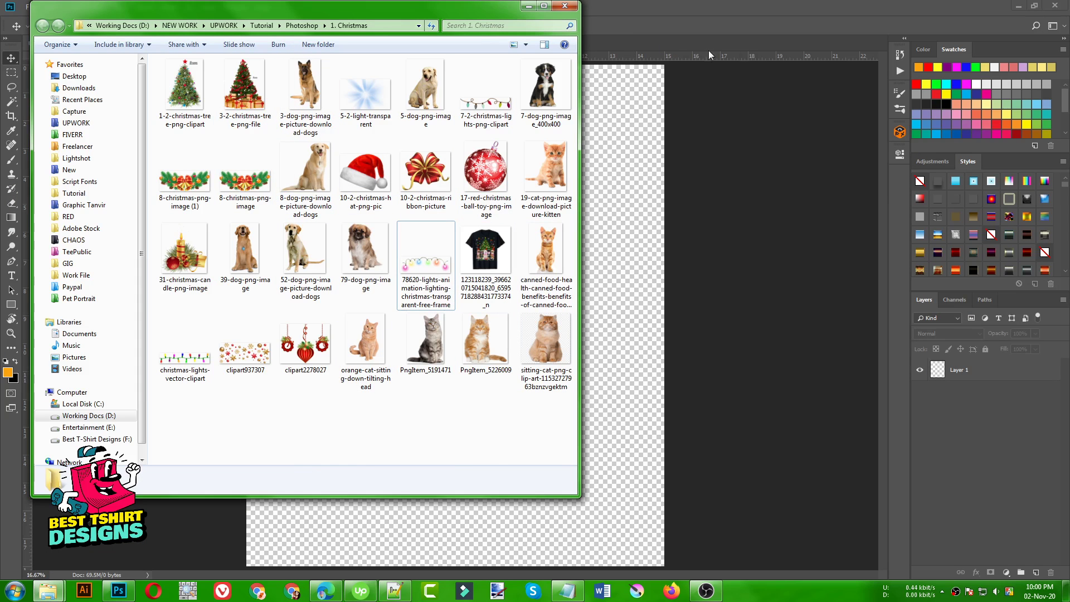
{"action": "key", "text": "ctrl+a"}
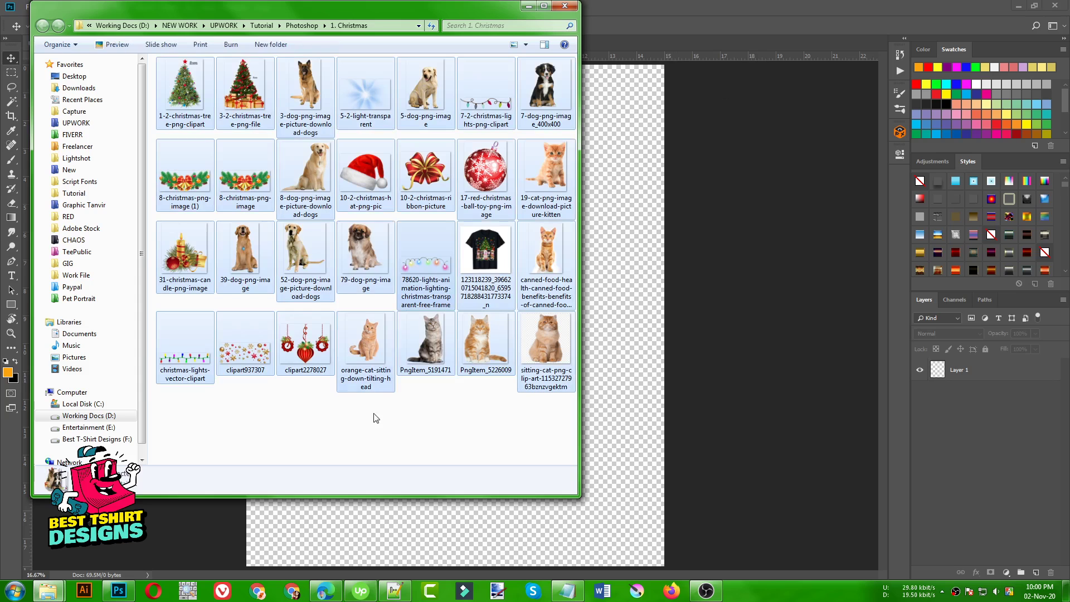
{"action": "right_click", "coordinate": [204, 119]}
{"action": "left_click", "coordinate": [234, 338]}
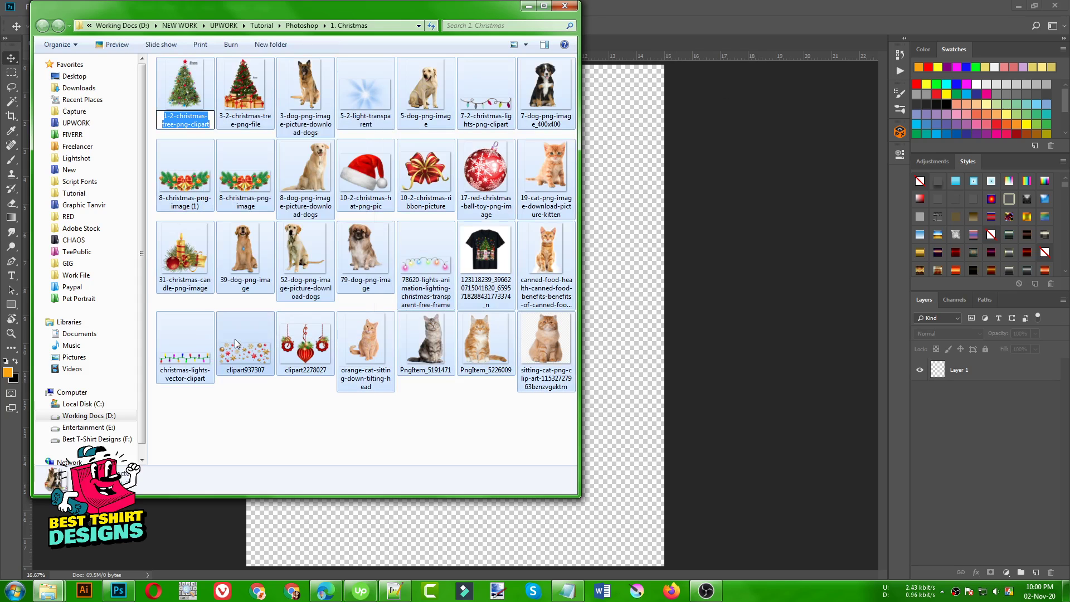
{"action": "key", "text": "Return"}
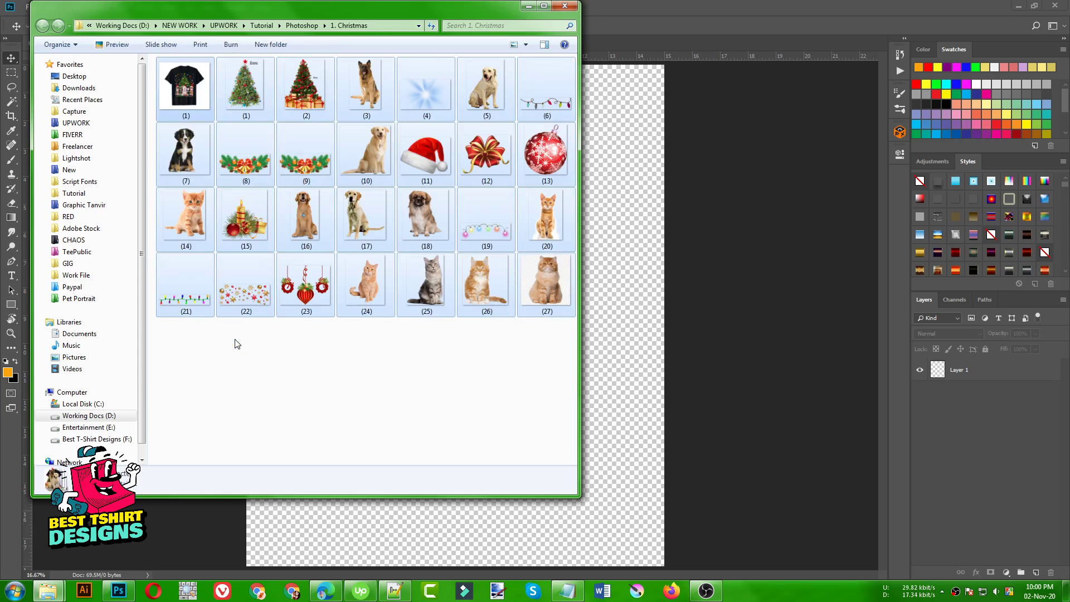
{"action": "left_click", "coordinate": [234, 344]}
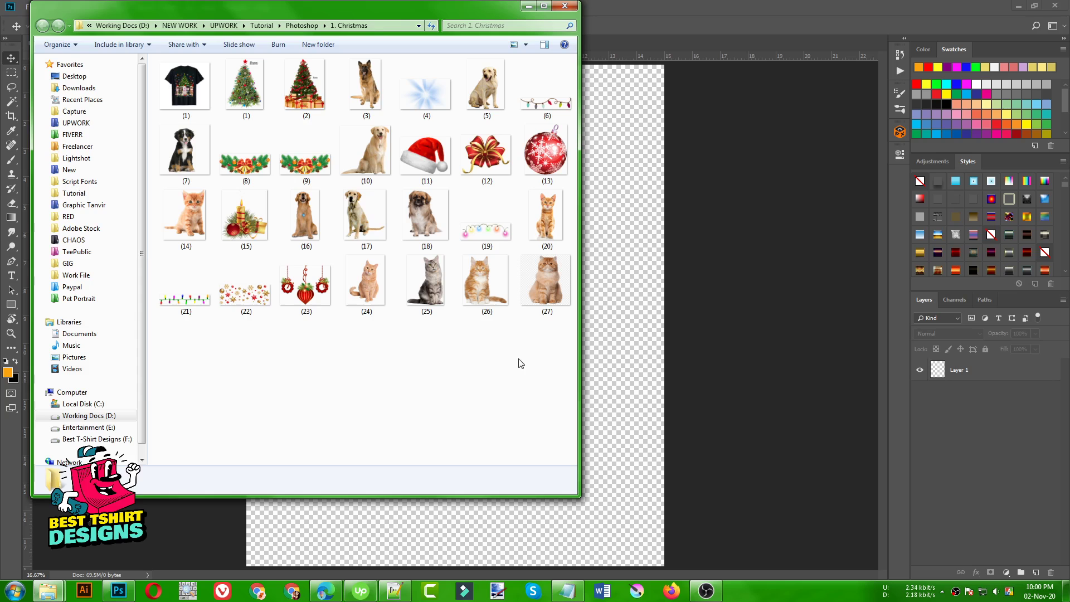
Step: Place the Christmas tree image (1) and dog images (3), (5), (7), (10), (16) and (18) into the Untitled-1 document
{"action": "left_click", "coordinate": [237, 92]}
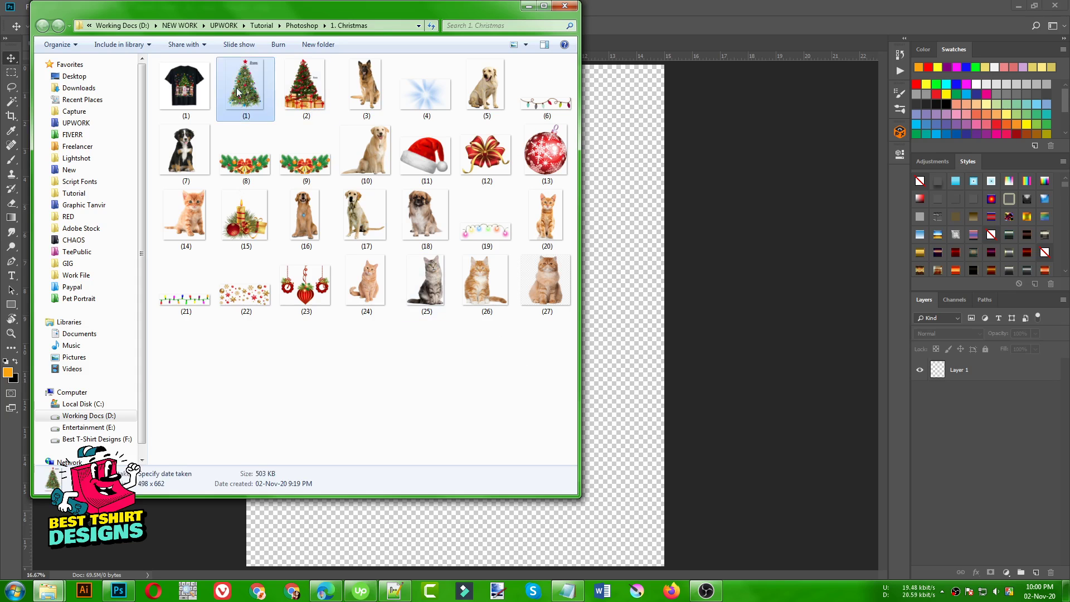
{"action": "left_click", "coordinate": [365, 97], "text": "ctrl"}
{"action": "left_click", "coordinate": [484, 89], "text": "ctrl"}
{"action": "left_click", "coordinate": [382, 145], "text": "ctrl"}
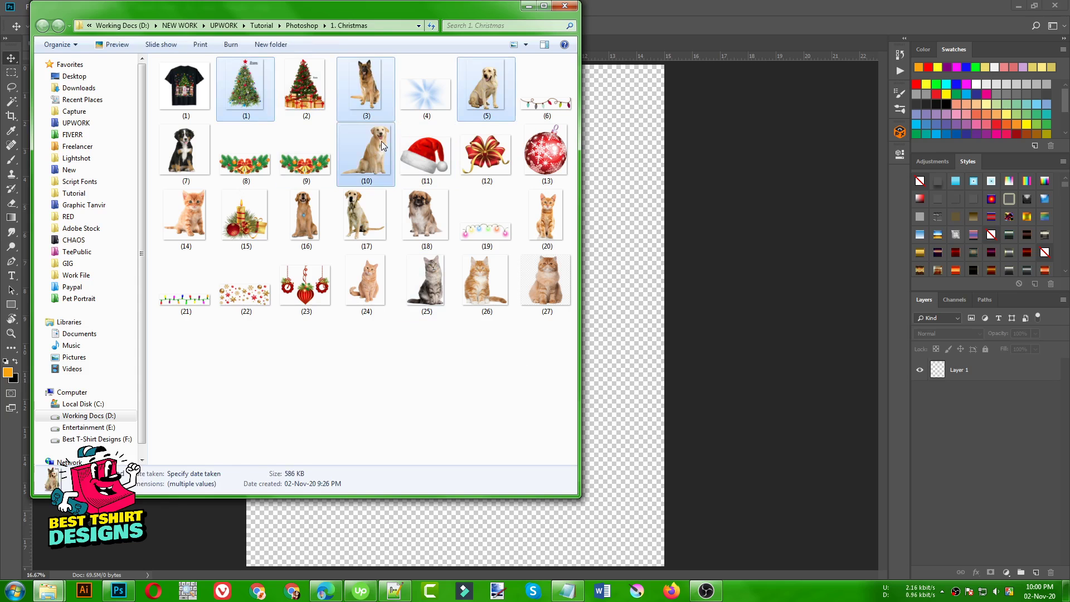
{"action": "left_click", "coordinate": [183, 150], "text": "ctrl"}
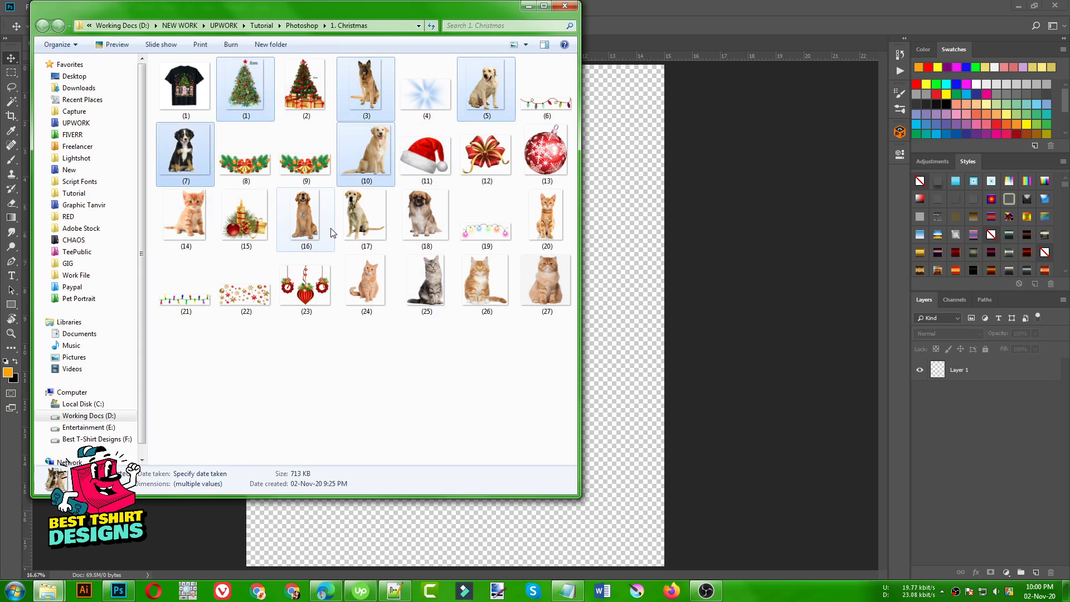
{"action": "left_click", "coordinate": [429, 226], "text": "ctrl"}
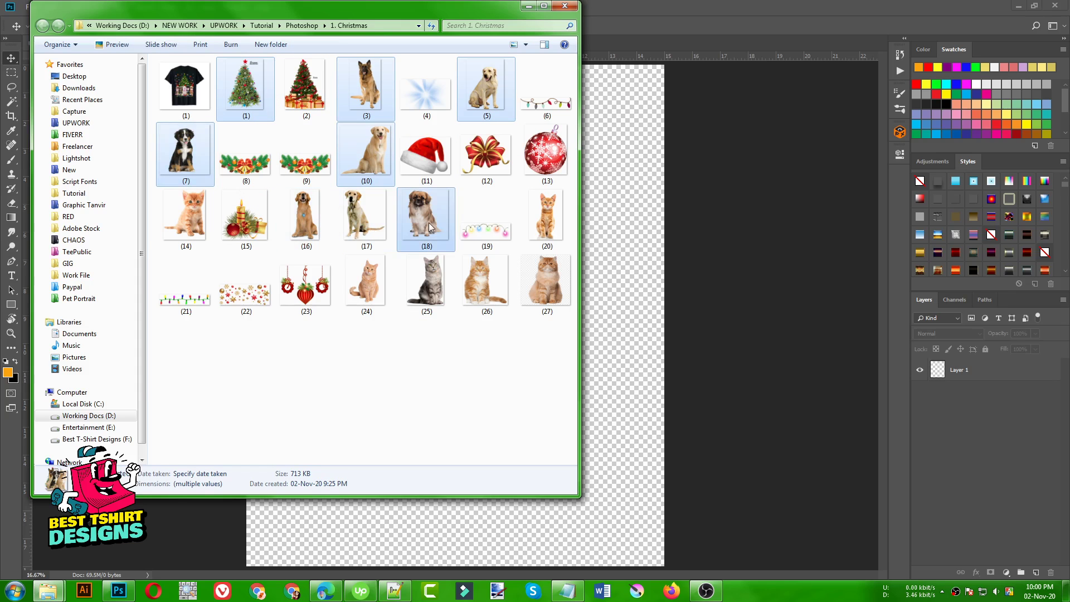
{"action": "left_click", "coordinate": [290, 225], "text": "ctrl"}
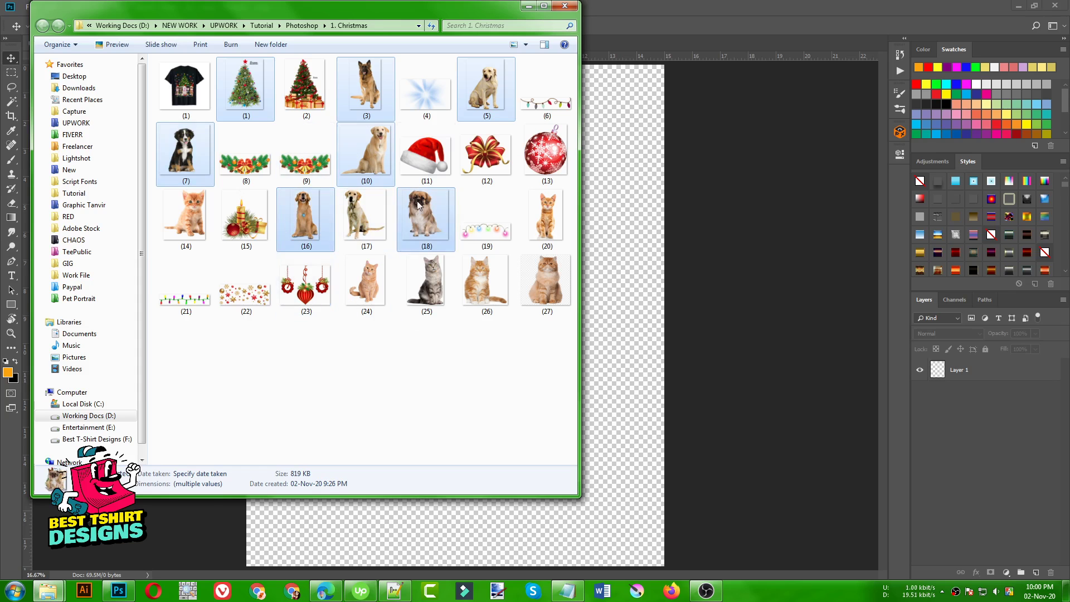
{"action": "left_click_drag", "start_coordinate": [371, 81], "coordinate": [738, 195]}
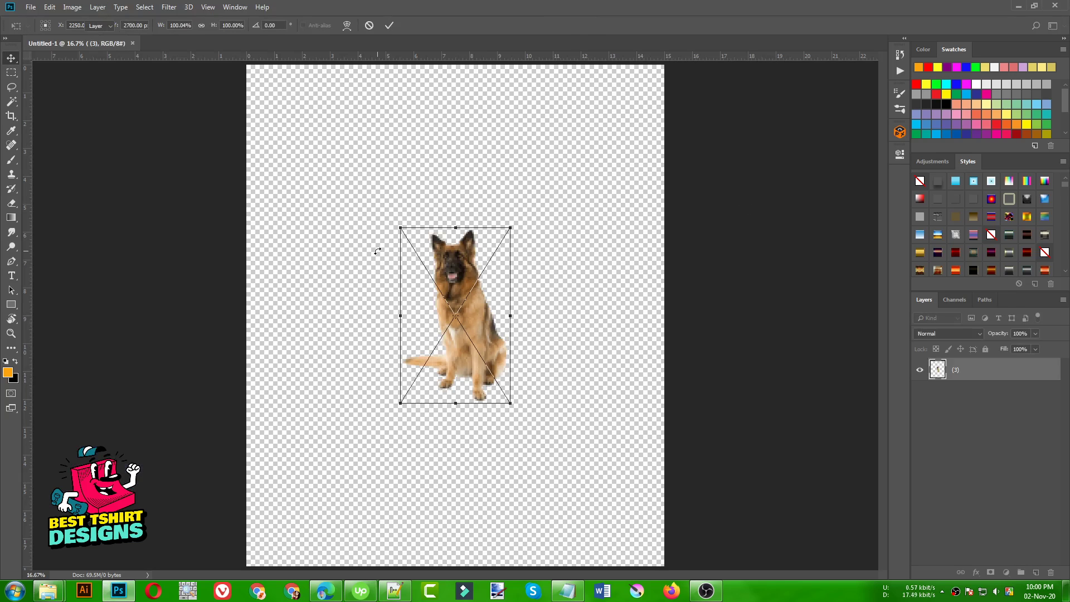
{"action": "key", "text": "Return"}
{"action": "key", "text": "Return"}
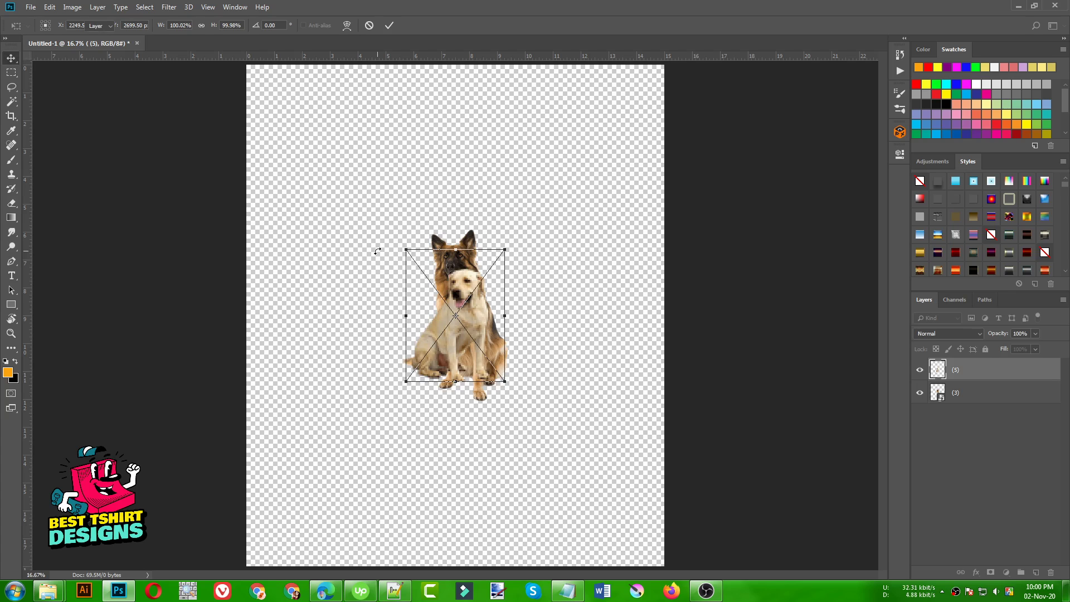
{"action": "key", "text": "Return"}
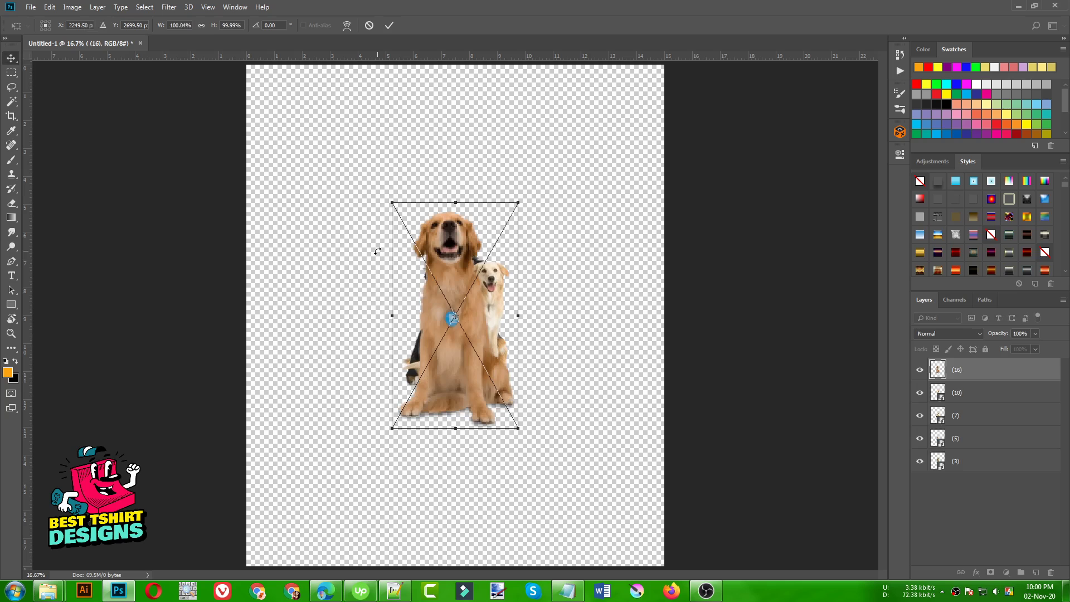
{"action": "key", "text": "Return"}
{"action": "key", "text": "Return"}
{"action": "key", "text": "Return"}
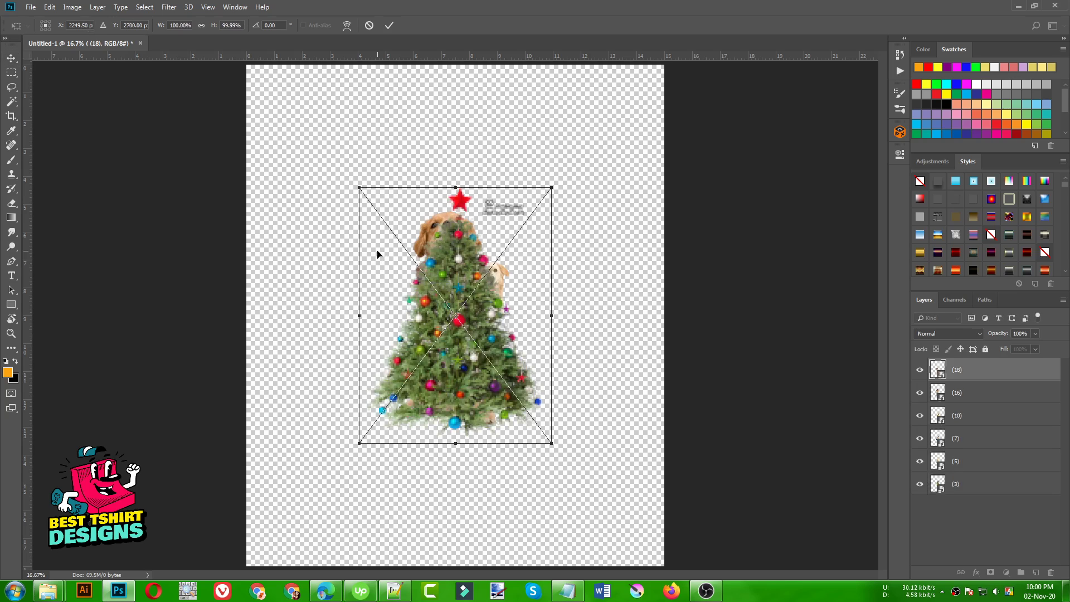
{"action": "key", "text": "Return"}
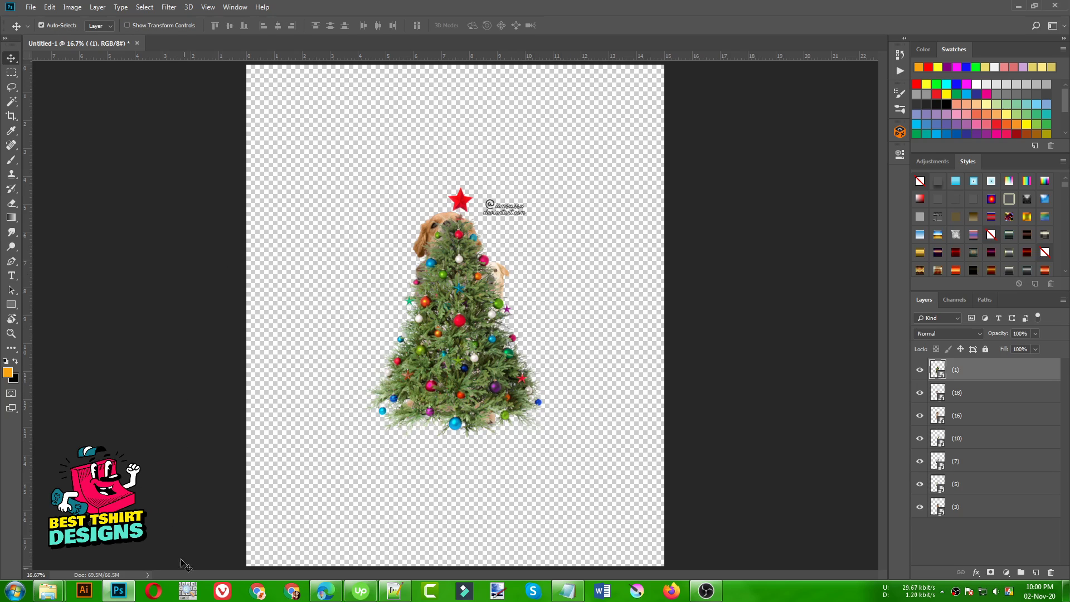
{"action": "left_click", "coordinate": [188, 590]}
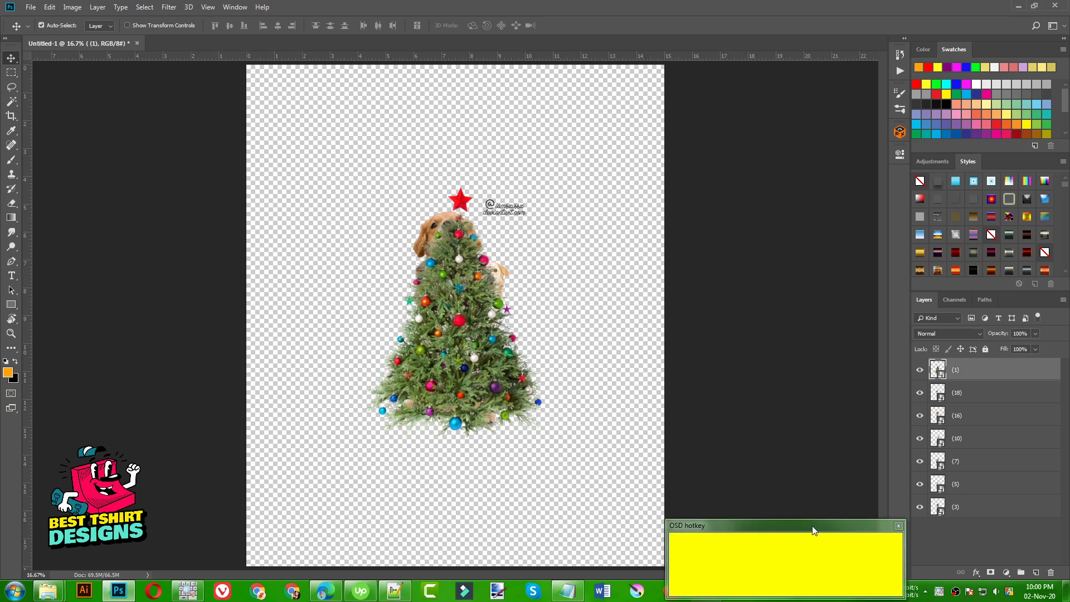
{"action": "left_click_drag", "start_coordinate": [814, 530], "coordinate": [814, 508]}
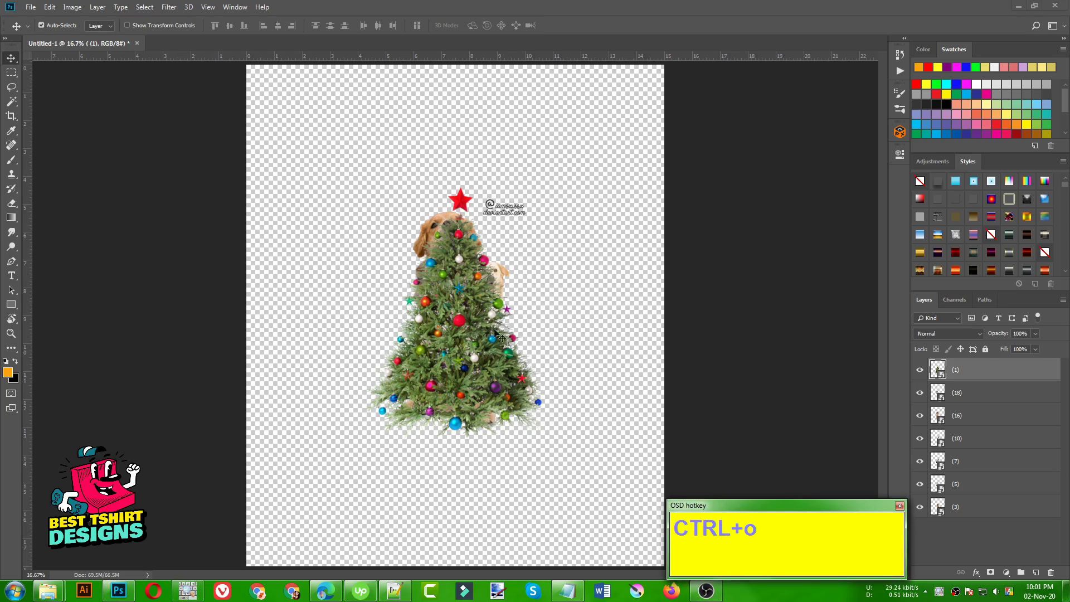
Step: Open the Christmas tree image (1).png as its own document, try to copy it into Untitled-1, and undo the copy
{"action": "left_click", "coordinate": [593, 329]}
{"action": "key", "text": "ctrl+o"}
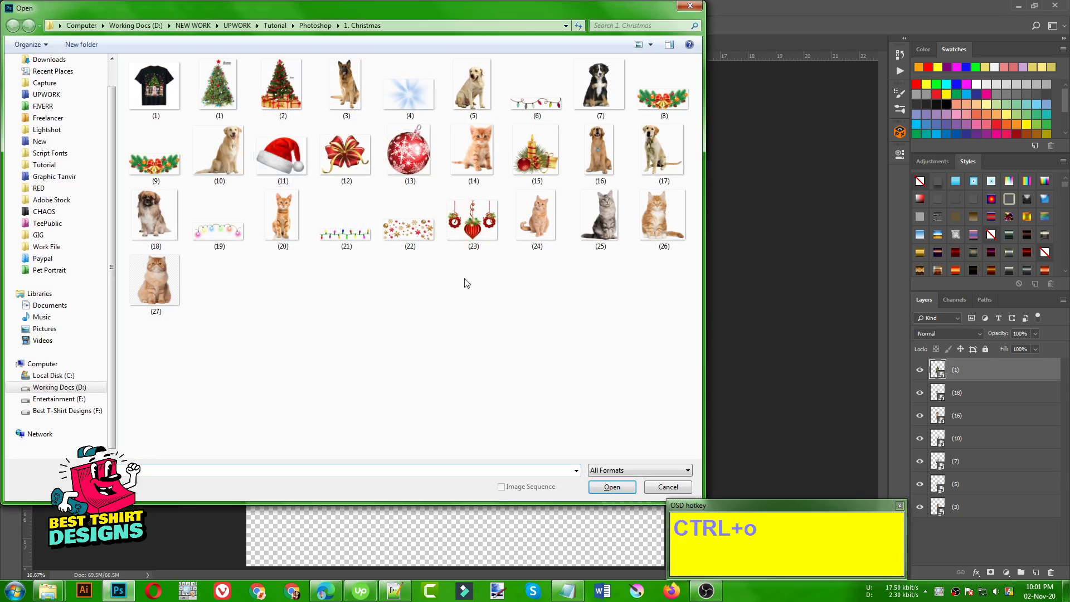
{"action": "double_click", "coordinate": [218, 87]}
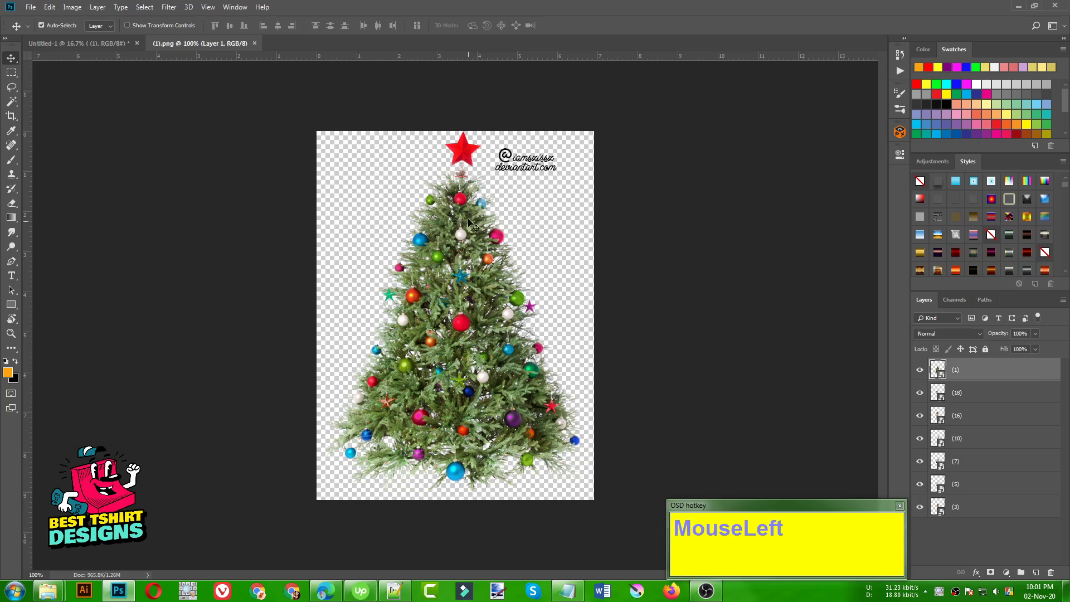
{"action": "left_click_drag", "start_coordinate": [468, 219], "coordinate": [385, 187]}
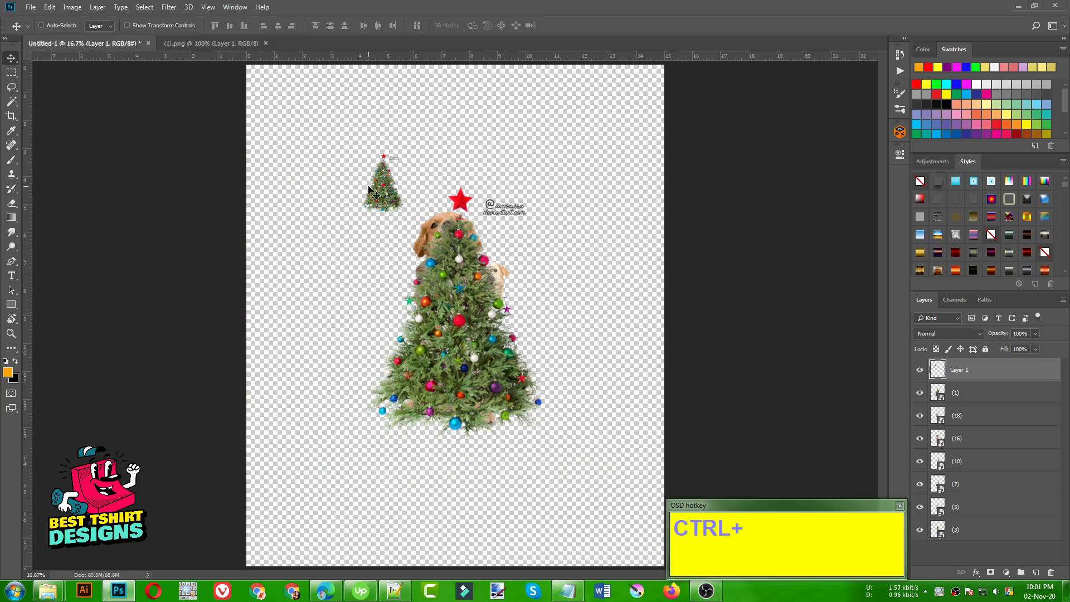
{"action": "key", "text": "ctrl+z"}
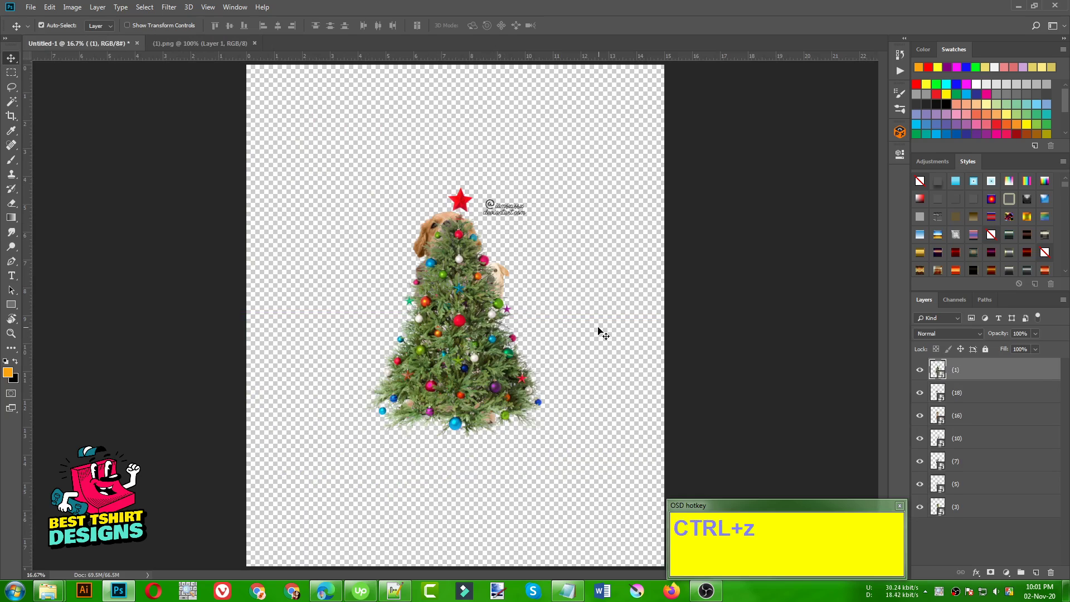
Step: Move the Christmas tree up over the dogs and scale it proportionally to about 146%, centred on the canvas
{"action": "left_click_drag", "start_coordinate": [470, 319], "coordinate": [444, 244]}
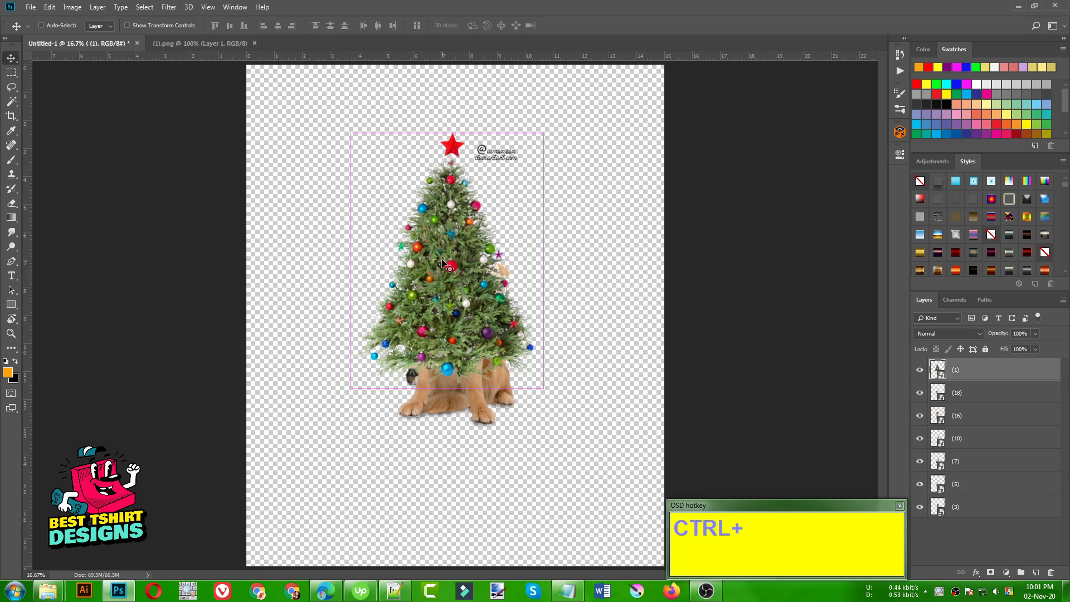
{"action": "key", "text": "ctrl+t"}
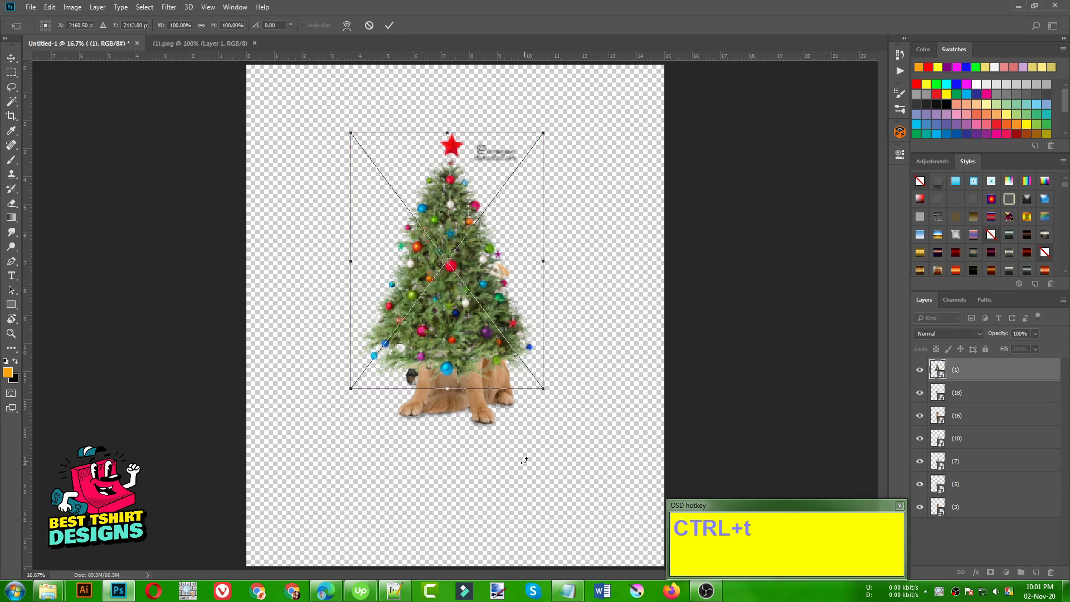
{"action": "left_click_drag", "start_coordinate": [542, 397], "coordinate": [594, 447]}
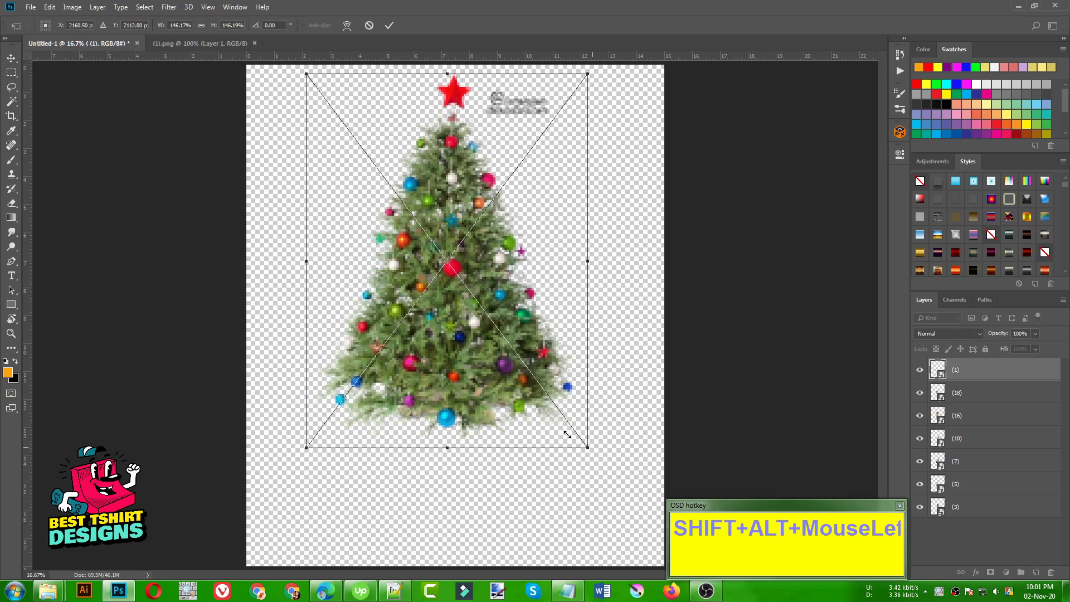
{"action": "scroll", "coordinate": [453, 341], "scroll_direction": "down", "scroll_amount": 1}
{"action": "scroll", "coordinate": [453, 341], "scroll_direction": "down", "scroll_amount": 1}
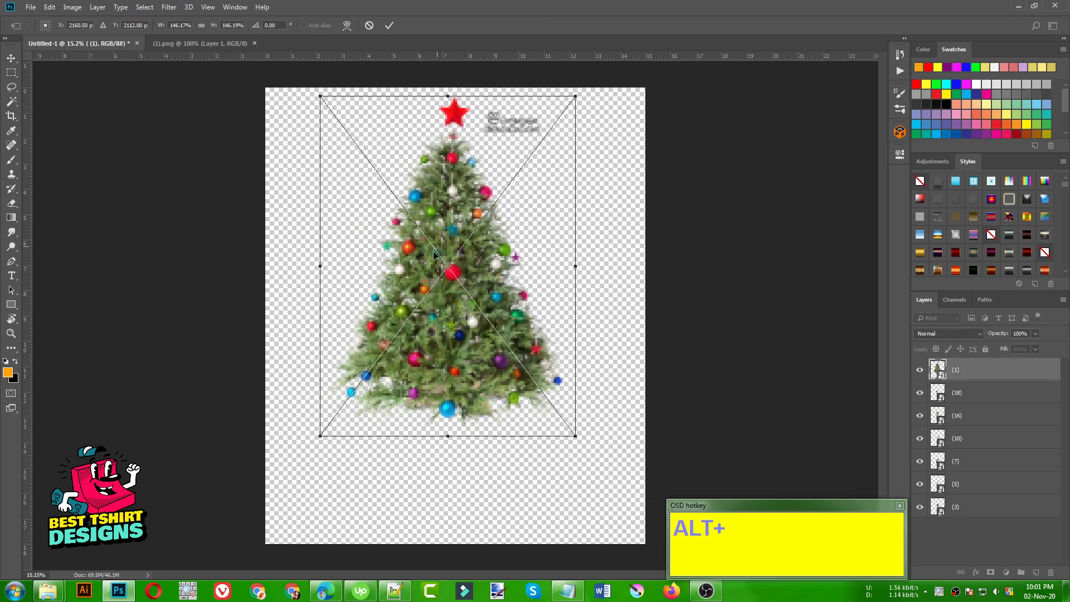
{"action": "left_click_drag", "start_coordinate": [474, 328], "coordinate": [470, 329]}
{"action": "double_click", "coordinate": [469, 329]}
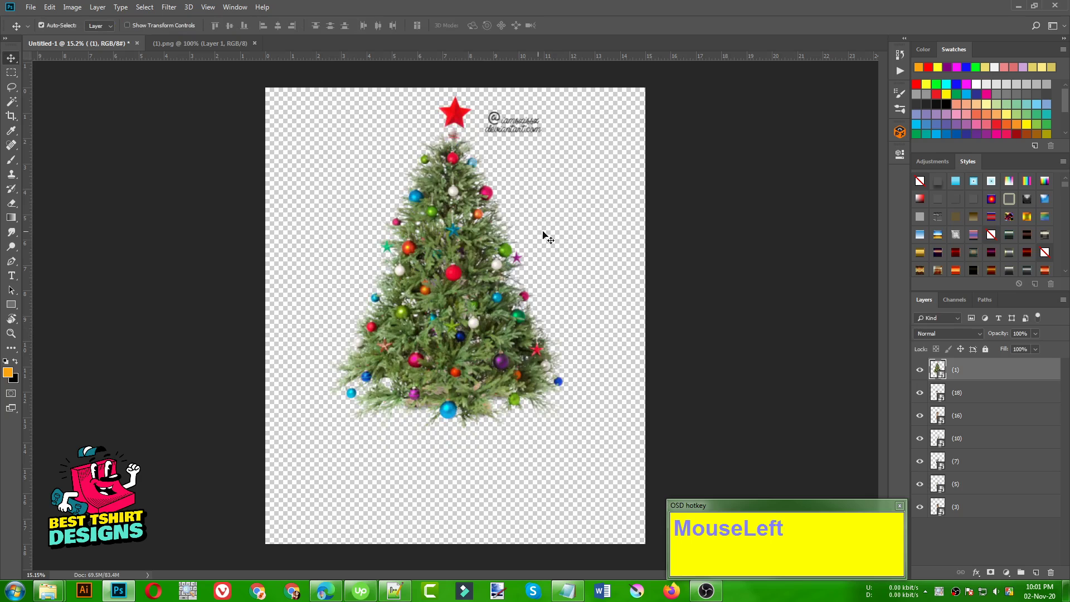
{"action": "left_click", "coordinate": [980, 509], "text": "shift"}
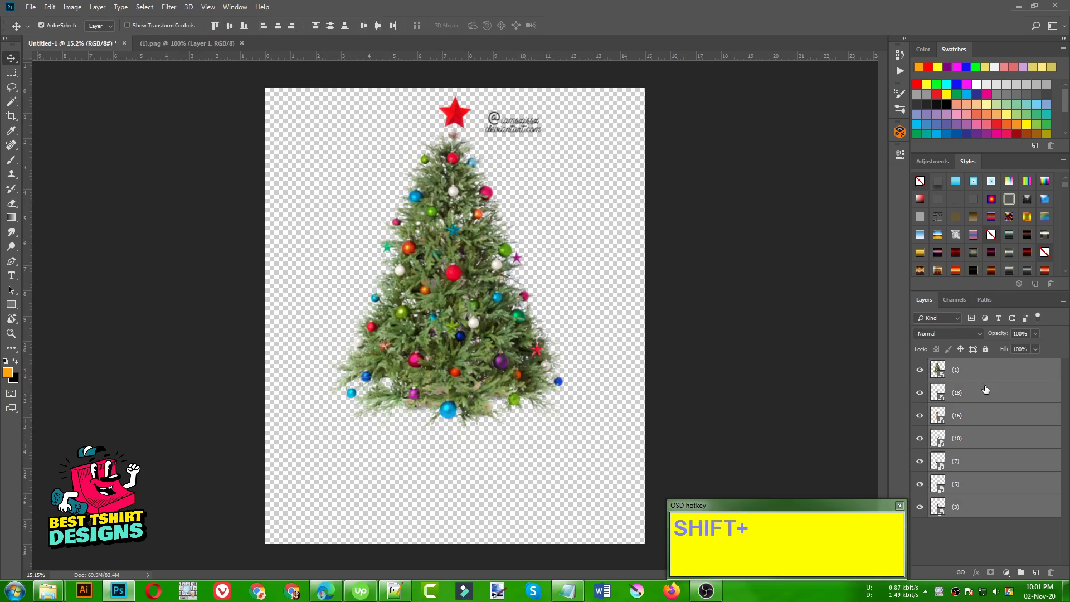
{"action": "left_click", "coordinate": [981, 371]}
{"action": "left_click", "coordinate": [978, 509], "text": "shift"}
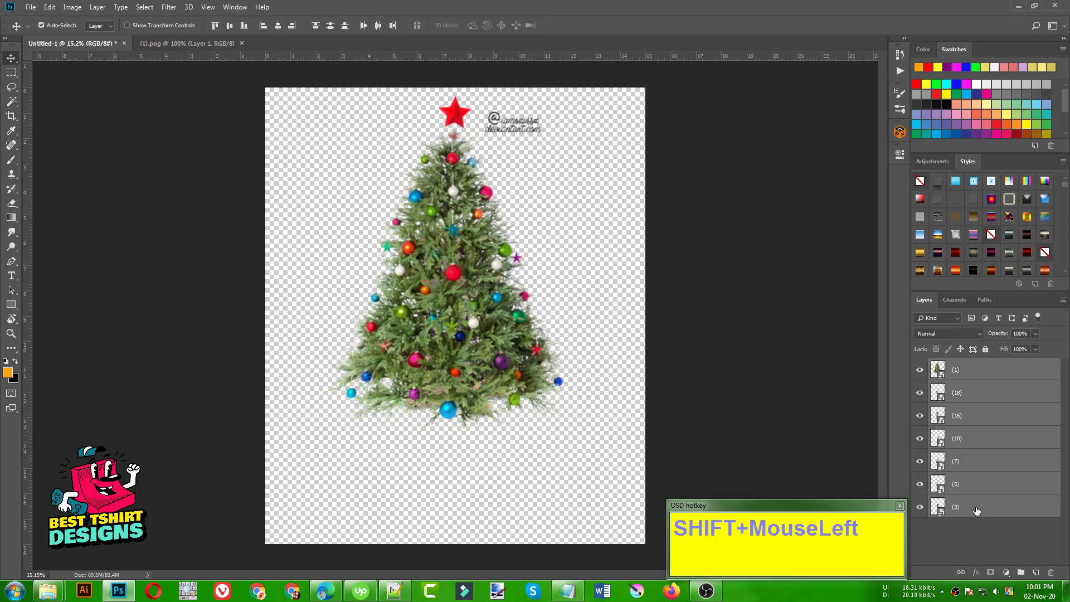
{"action": "right_click", "coordinate": [978, 512]}
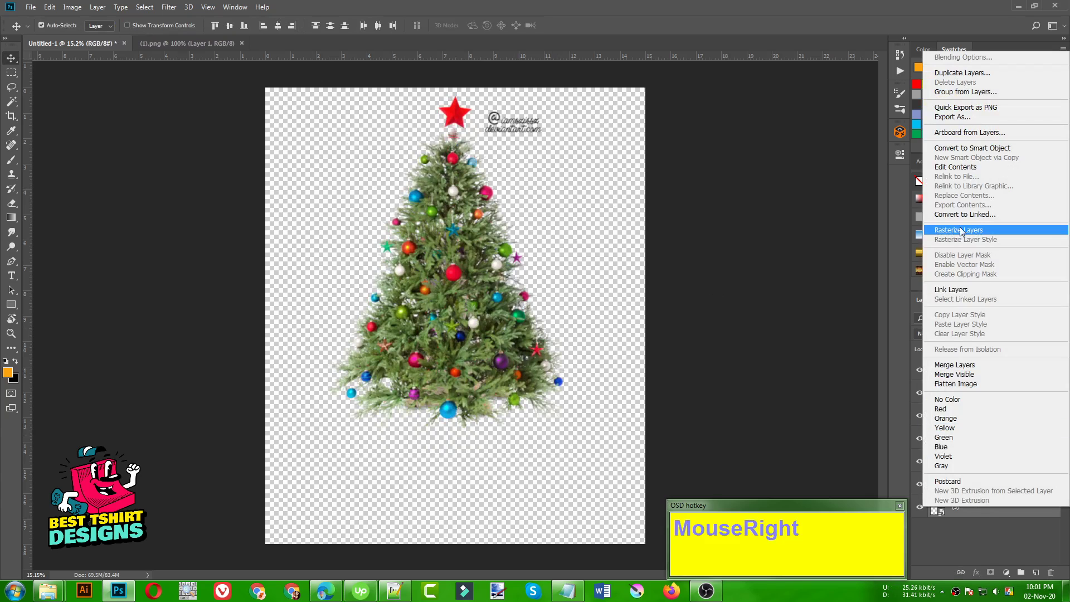
{"action": "left_click", "coordinate": [742, 255]}
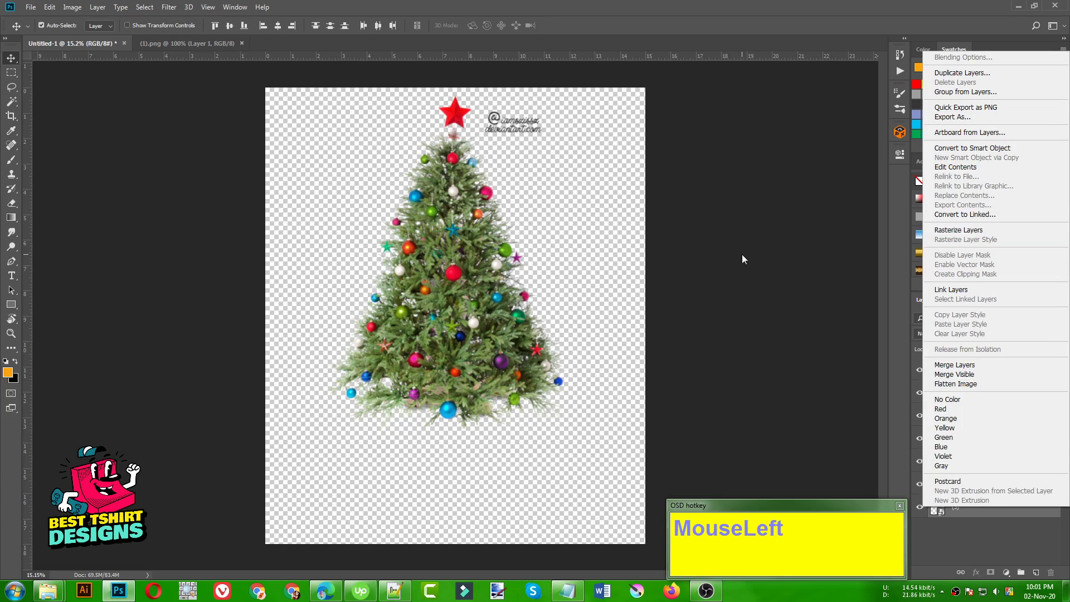
{"action": "left_click", "coordinate": [981, 416]}
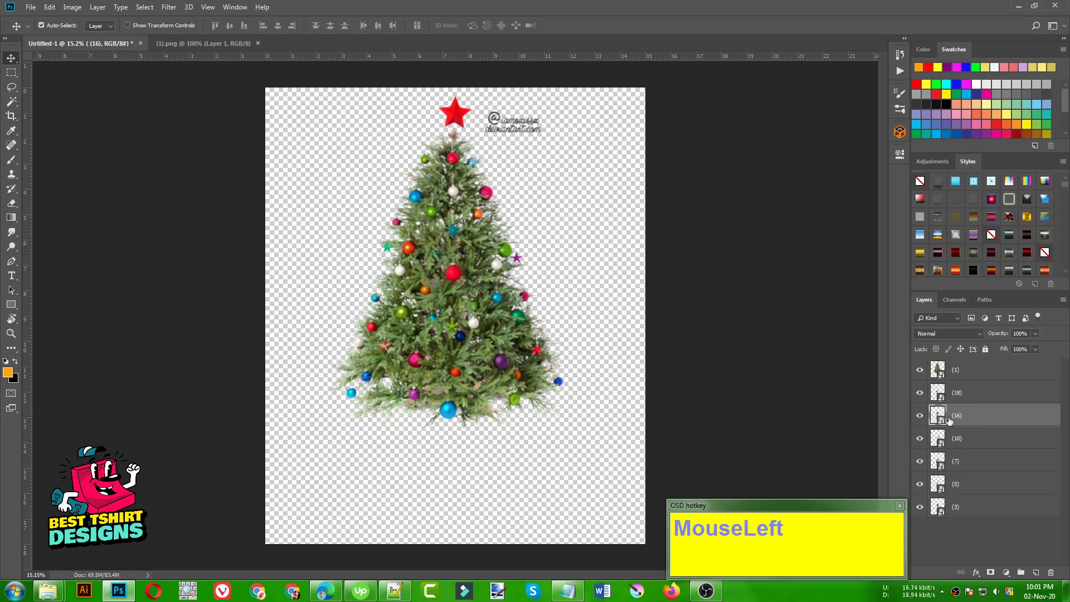
{"action": "double_click", "coordinate": [939, 375]}
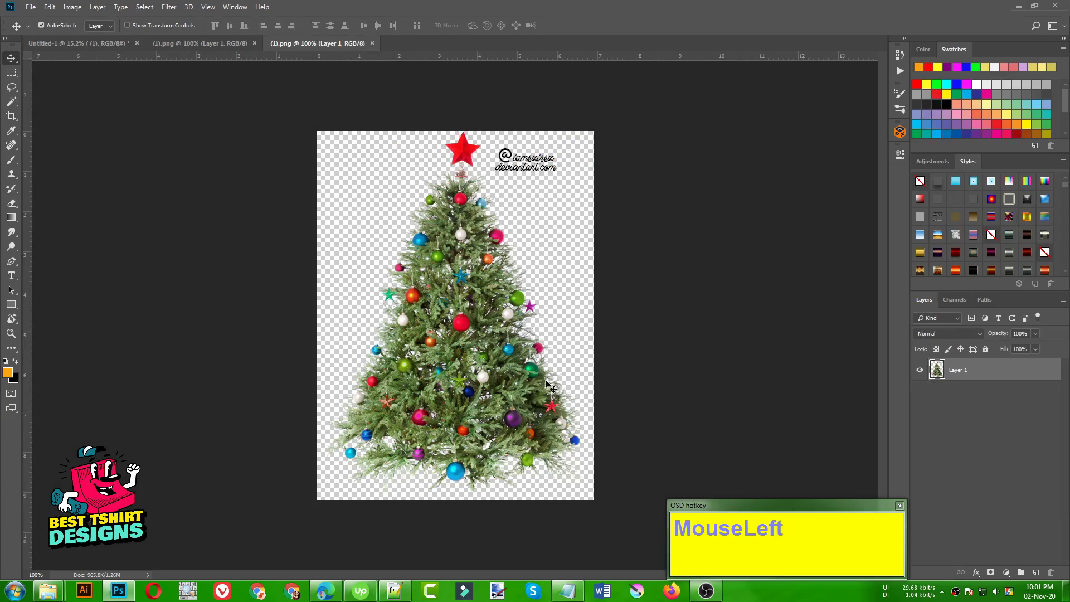
{"action": "left_click", "coordinate": [372, 44]}
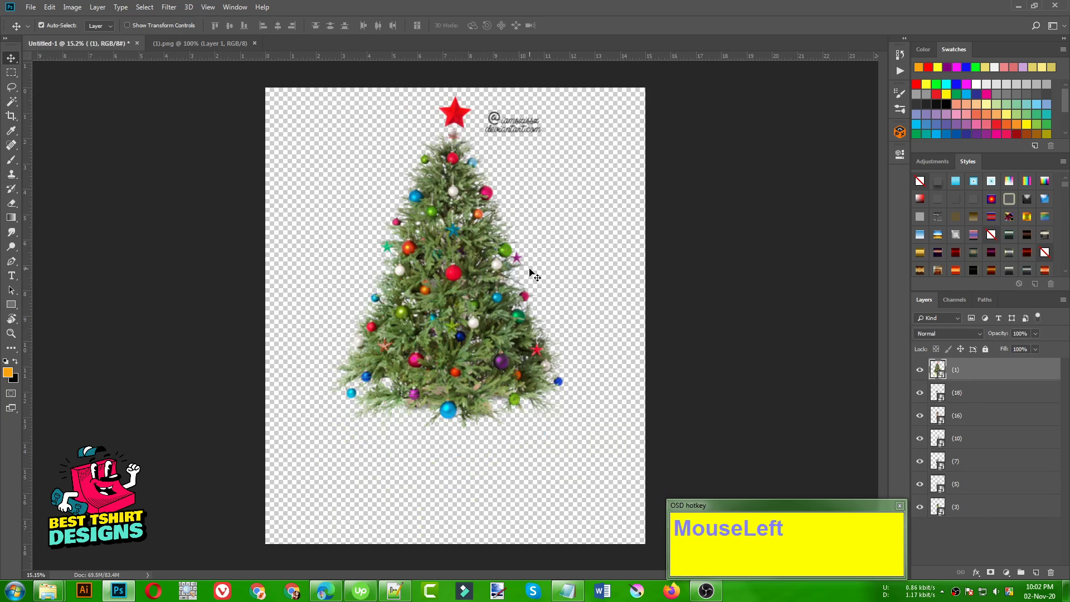
Step: Rasterize all seven image layers, from the tree layer (1) down to dog layer (3)
{"action": "left_click", "coordinate": [970, 508], "text": "shift"}
{"action": "right_click", "coordinate": [969, 508]}
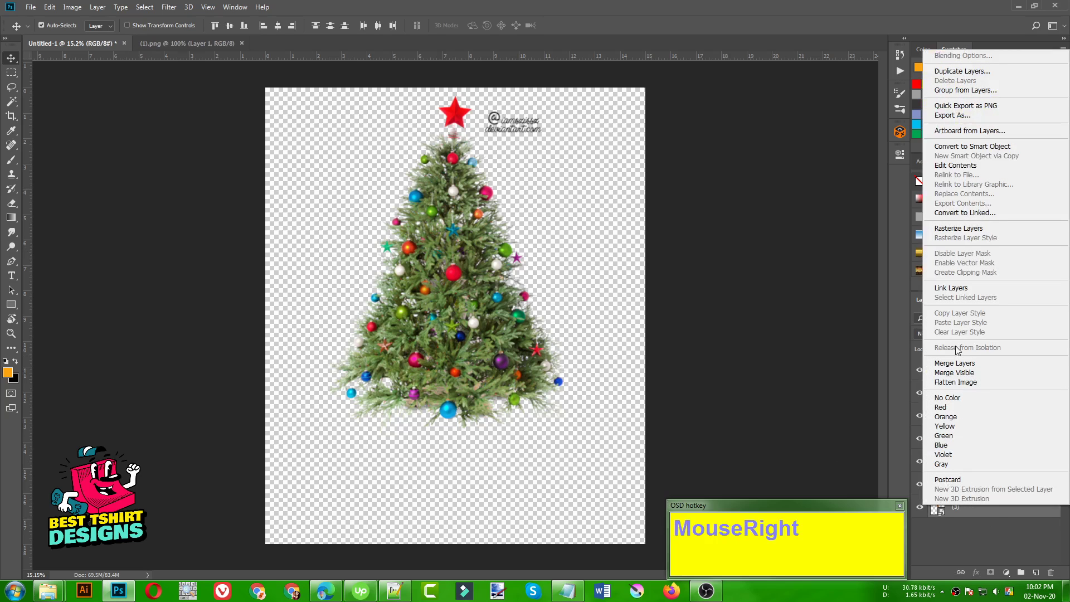
{"action": "left_click", "coordinate": [957, 228]}
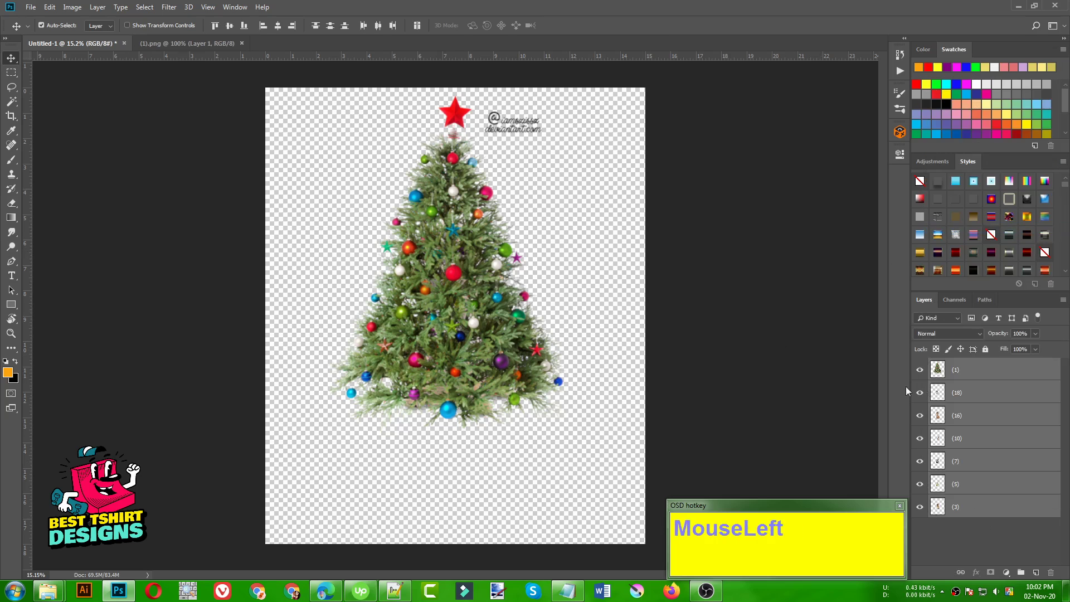
{"action": "left_click", "coordinate": [623, 323]}
{"action": "left_click", "coordinate": [977, 419]}
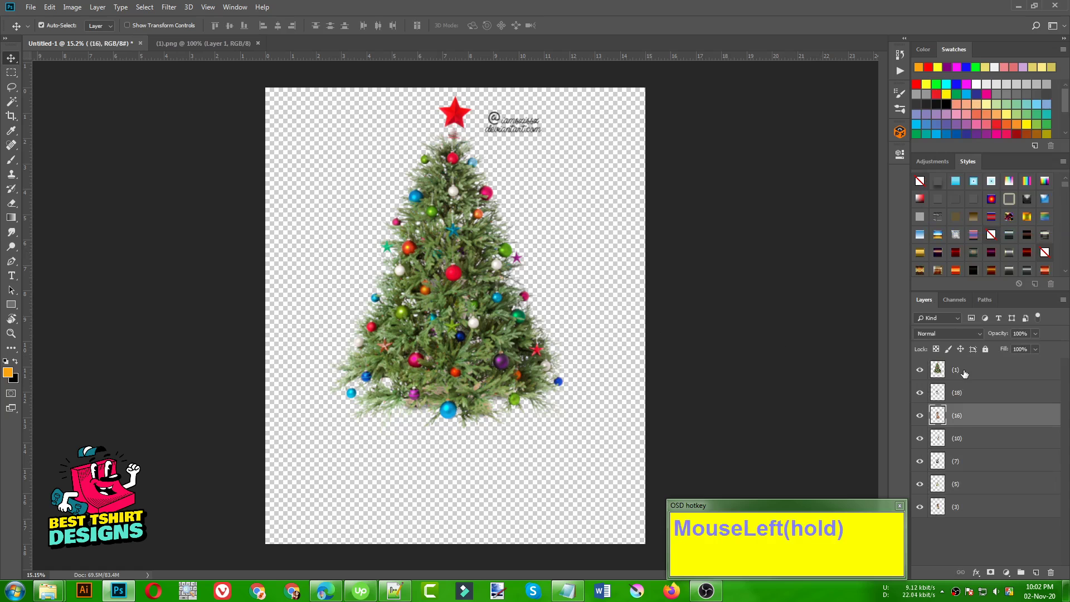
Step: Erase the watermark text beside the star on the Christmas tree layer (1)
{"action": "left_click", "coordinate": [965, 373]}
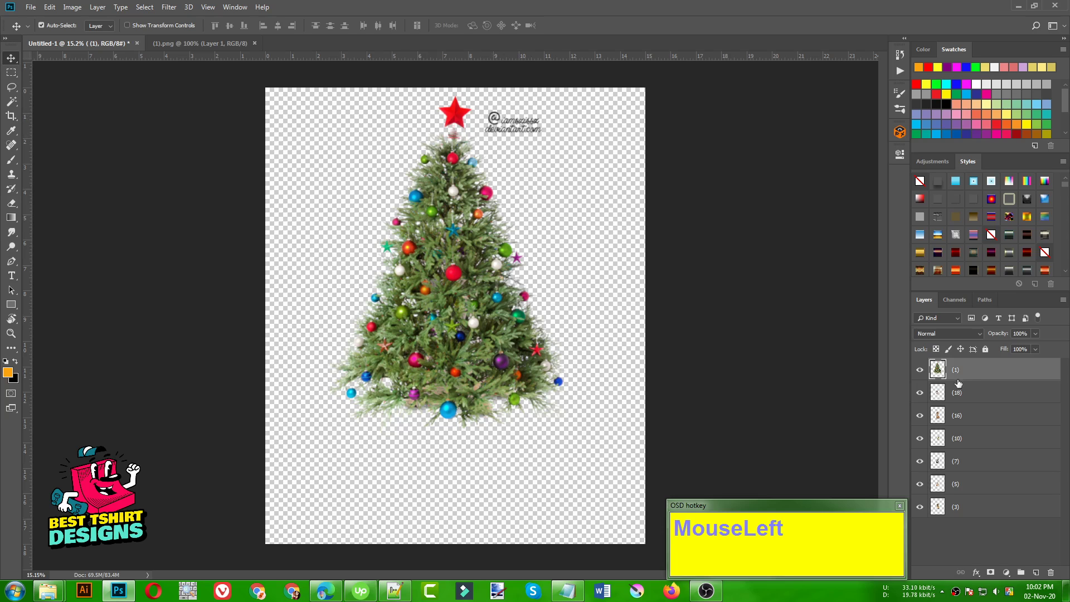
{"action": "key", "text": "e"}
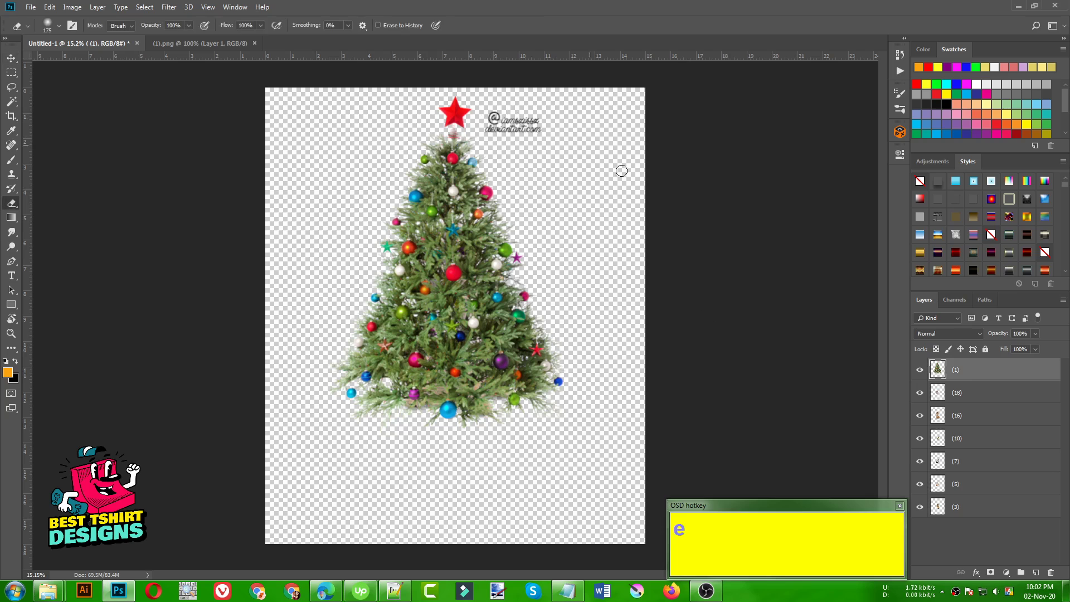
{"action": "mouse_move", "coordinate": [485, 134]}
{"action": "left_mouse_down"}
{"action": "mouse_move", "coordinate": [512, 122]}
{"action": "mouse_move", "coordinate": [559, 138]}
{"action": "mouse_move", "coordinate": [500, 119]}
{"action": "mouse_move", "coordinate": [532, 131]}
{"action": "left_mouse_up"}
{"action": "key", "text": "v"}
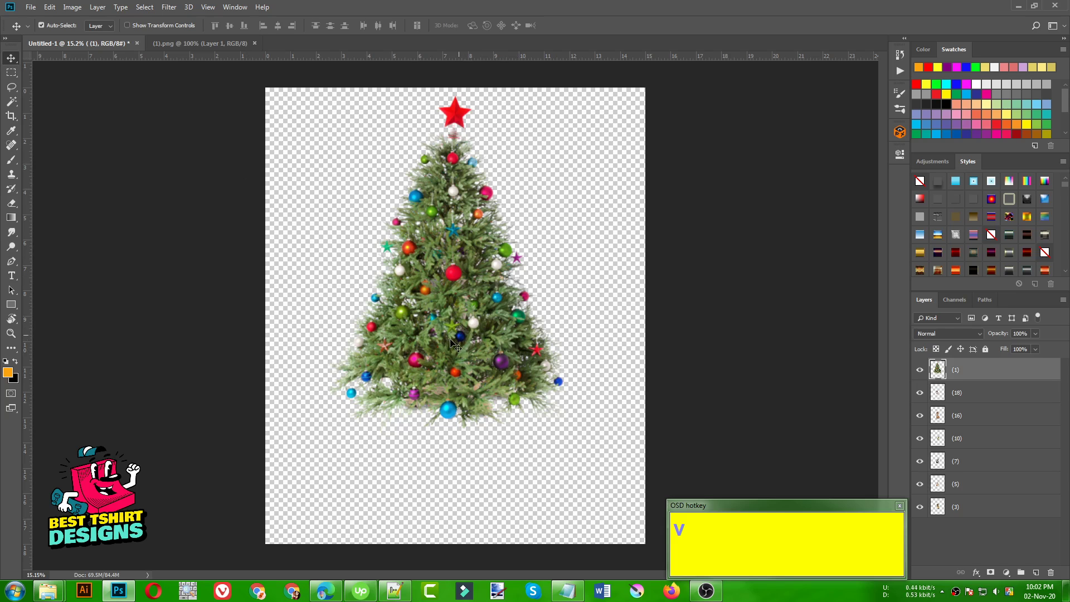
Step: Apply a Hue/Saturation adjustment to the Christmas tree layer with Hue +15 and Saturation +47
{"action": "left_click", "coordinate": [77, 7]}
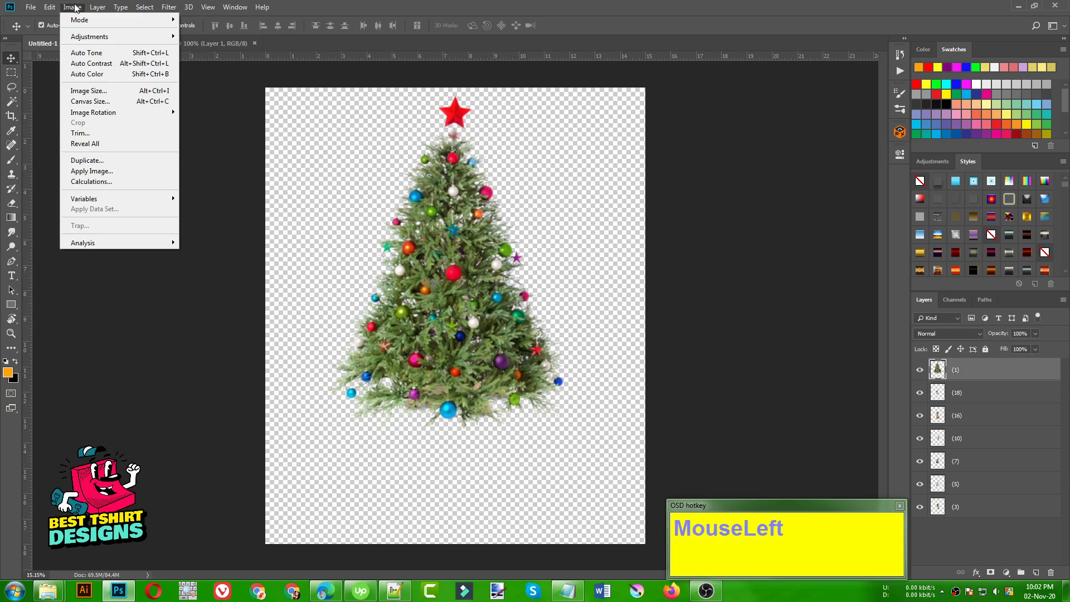
{"action": "mouse_move", "coordinate": [83, 40]}
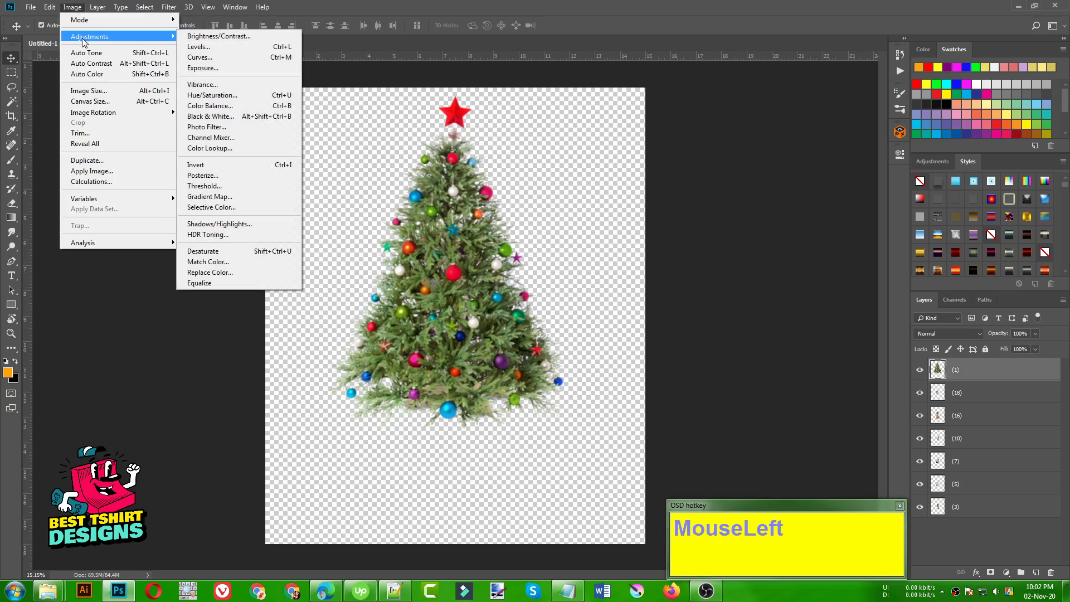
{"action": "left_click", "coordinate": [226, 100]}
{"action": "left_click_drag", "start_coordinate": [665, 233], "coordinate": [189, 189]}
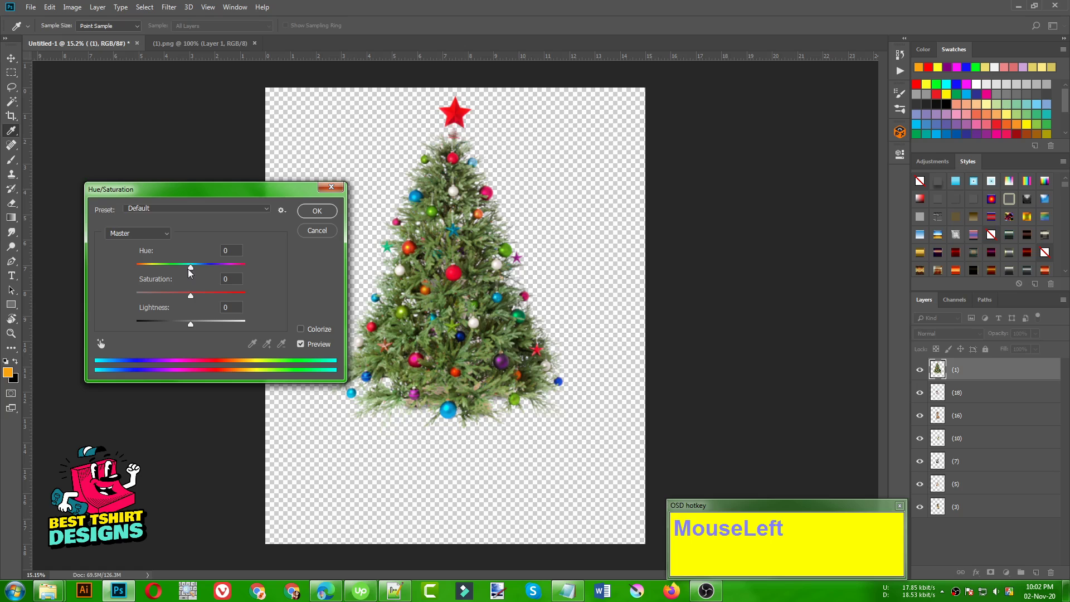
{"action": "left_click_drag", "start_coordinate": [189, 270], "coordinate": [205, 296]}
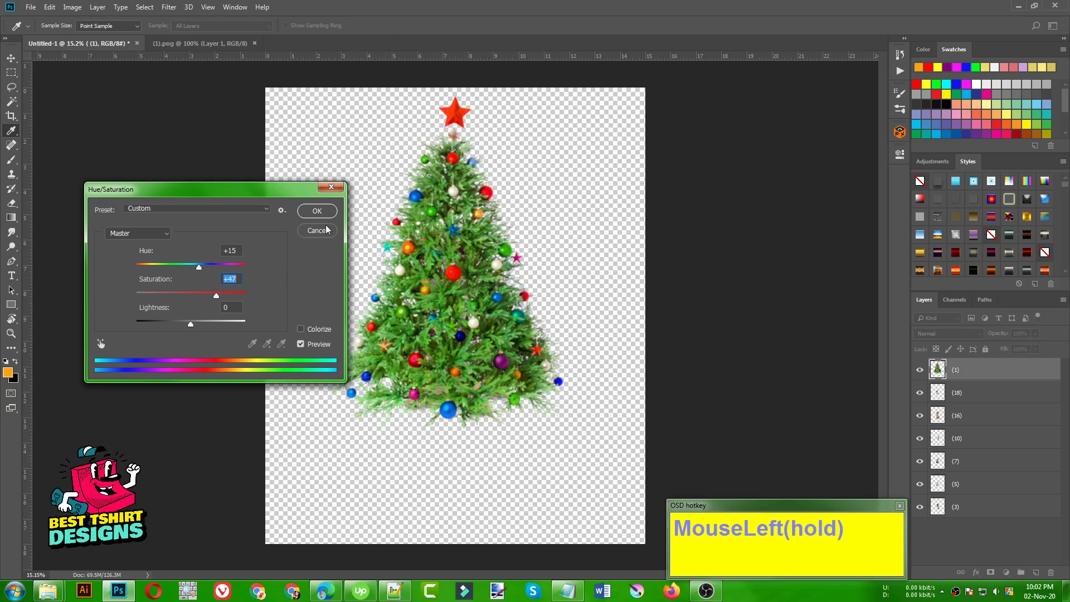
{"action": "left_click", "coordinate": [317, 211]}
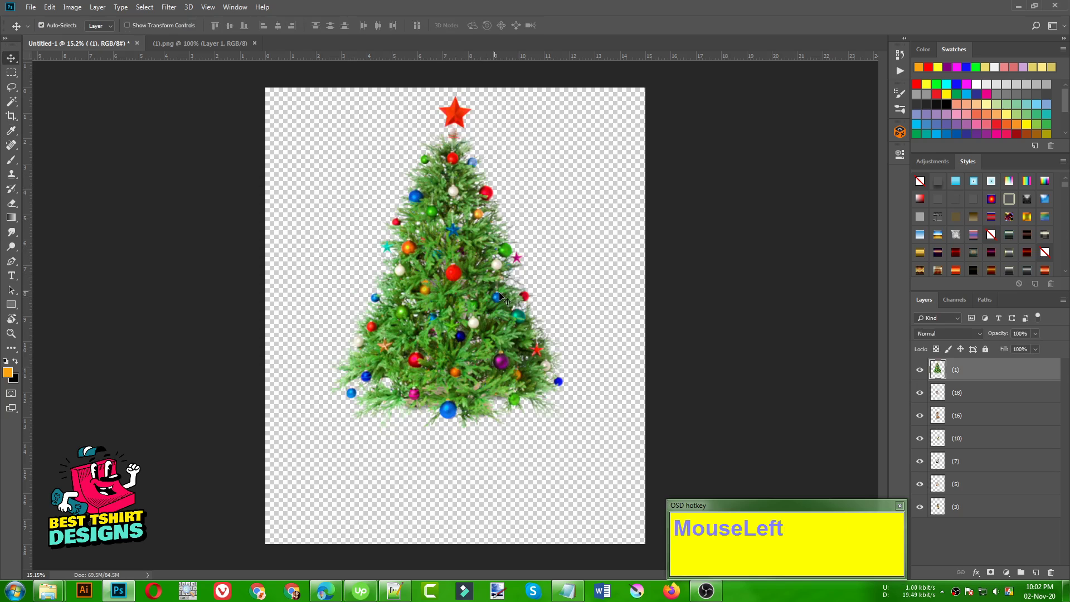
Step: Move the tree aside to the right edge of the canvas and spread the six stacked dogs apart
{"action": "left_click_drag", "start_coordinate": [475, 290], "coordinate": [633, 273]}
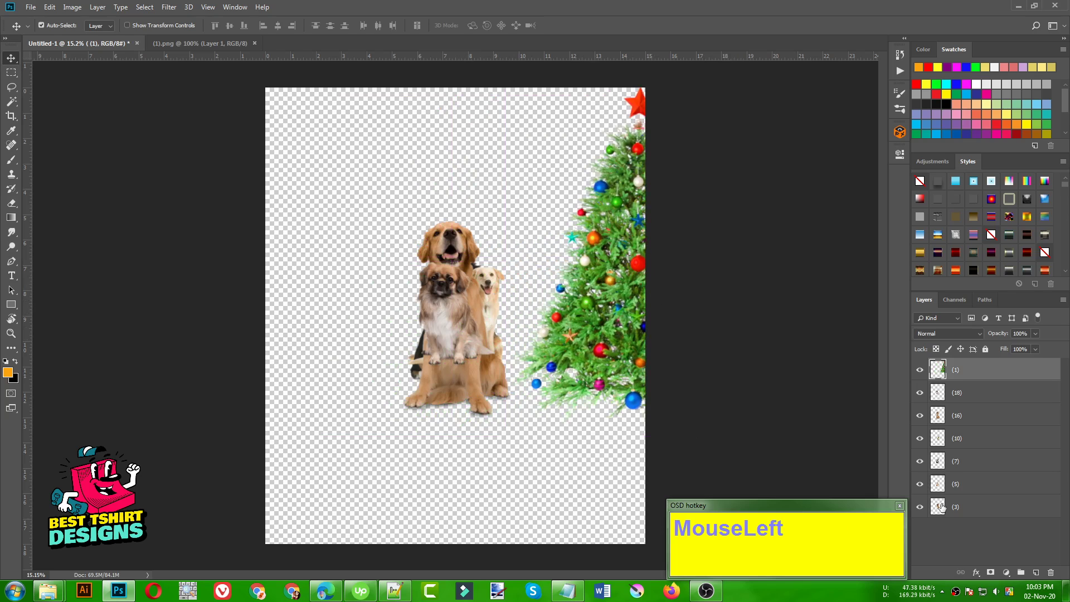
{"action": "left_click", "coordinate": [942, 511]}
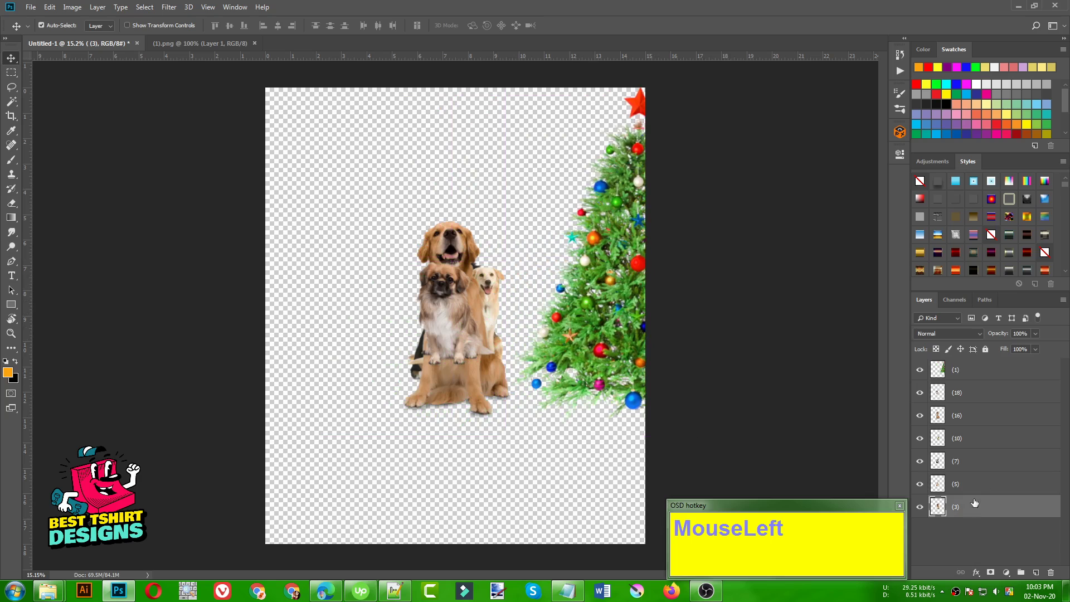
{"action": "left_click_drag", "start_coordinate": [484, 319], "coordinate": [368, 347]}
{"action": "left_click_drag", "start_coordinate": [352, 389], "coordinate": [342, 317]}
{"action": "left_click_drag", "start_coordinate": [442, 346], "coordinate": [411, 433]}
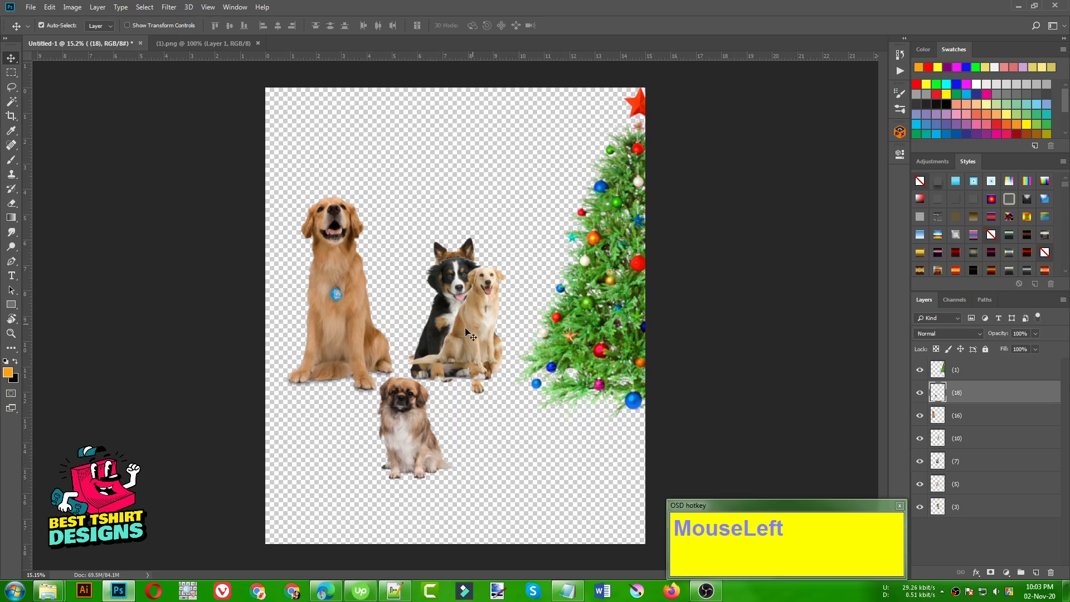
{"action": "left_click_drag", "start_coordinate": [482, 320], "coordinate": [507, 446]}
{"action": "left_click_drag", "start_coordinate": [461, 326], "coordinate": [528, 225]}
{"action": "left_click_drag", "start_coordinate": [458, 340], "coordinate": [403, 207]}
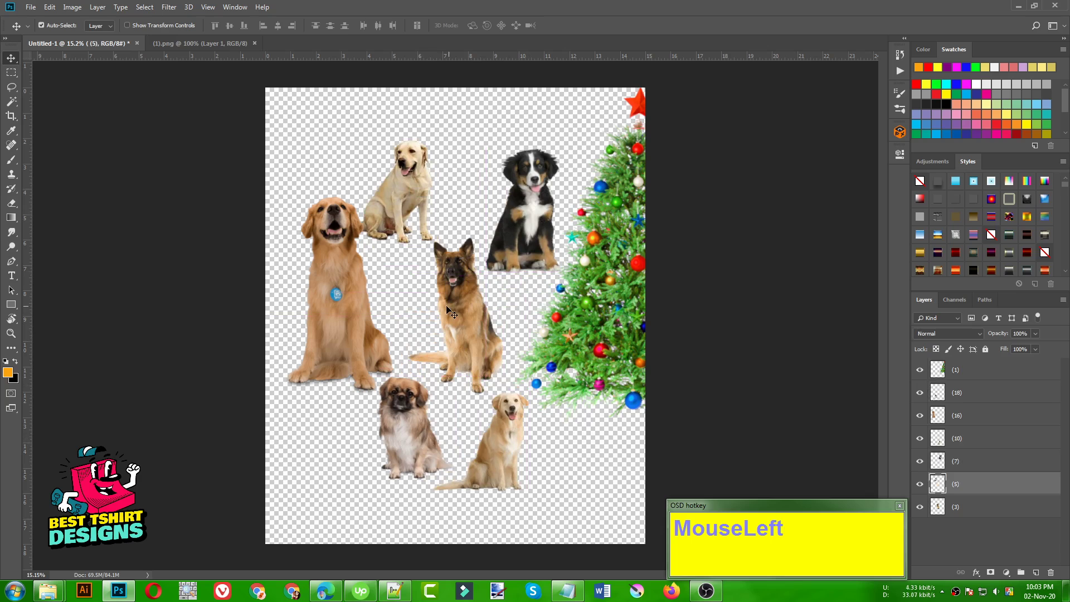
{"action": "left_click_drag", "start_coordinate": [480, 319], "coordinate": [586, 451]}
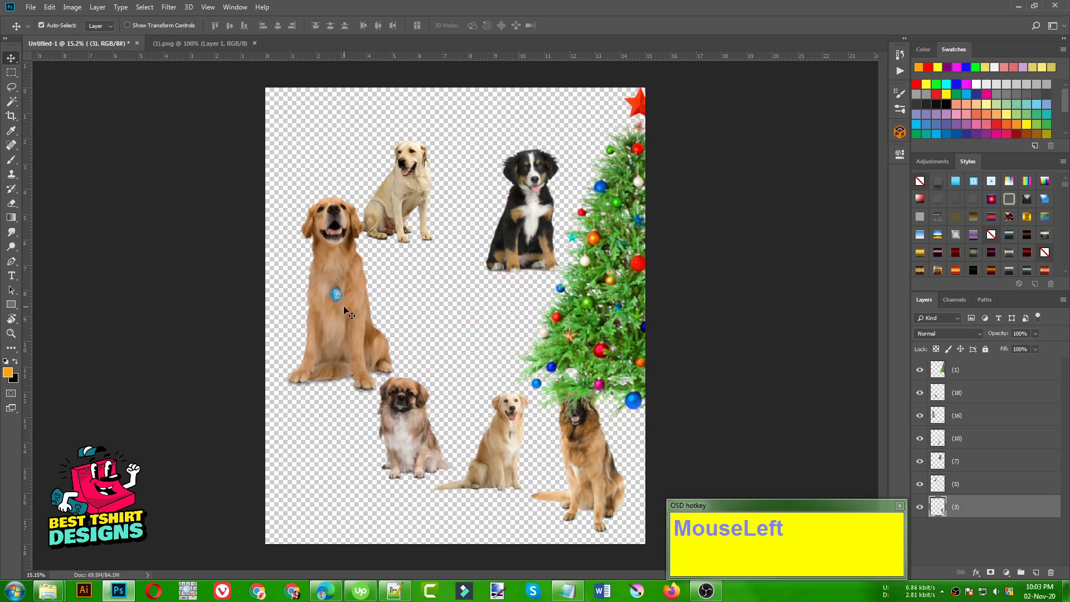
Step: Arrange five dogs in a row across the lower canvas around the large golden retriever, with the pale Labrador above the leftmost dog
{"action": "left_click_drag", "start_coordinate": [344, 307], "coordinate": [460, 305]}
{"action": "left_click_drag", "start_coordinate": [398, 210], "coordinate": [404, 274]}
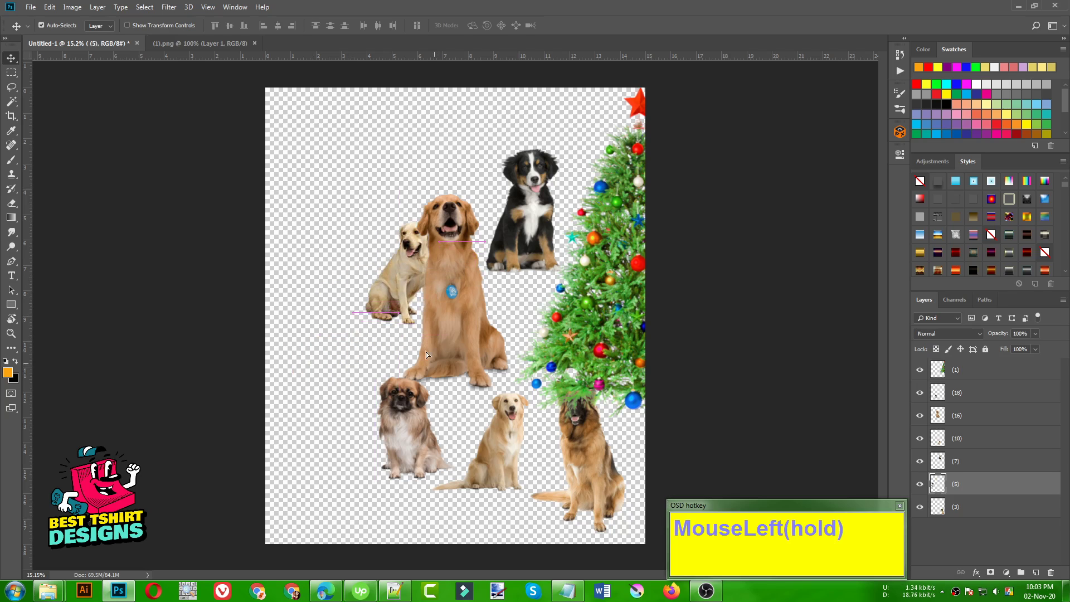
{"action": "left_click_drag", "start_coordinate": [507, 443], "coordinate": [343, 396]}
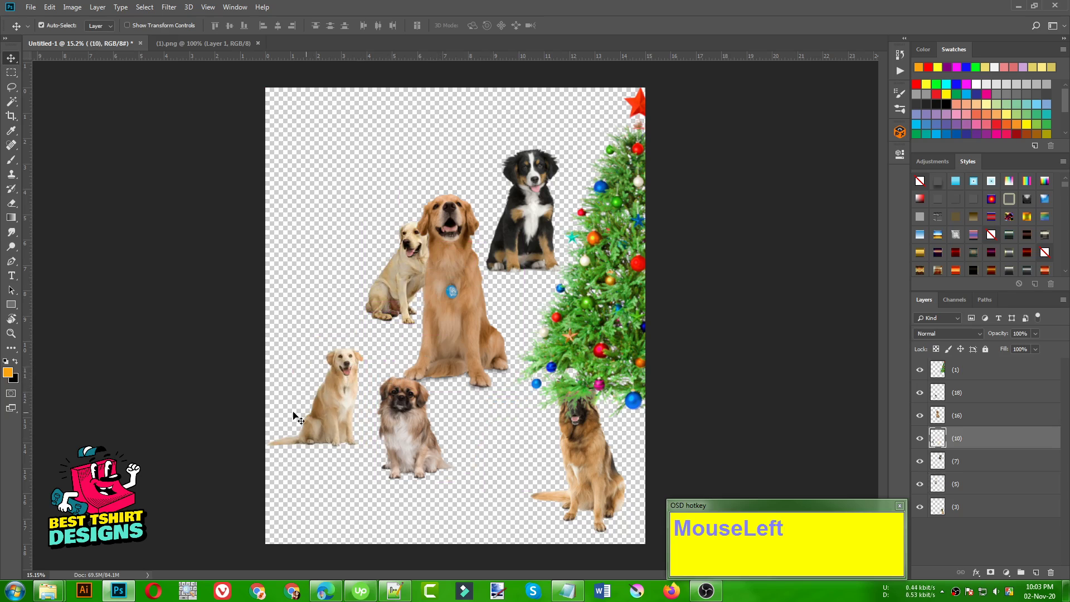
{"action": "left_click_drag", "start_coordinate": [609, 481], "coordinate": [589, 420]}
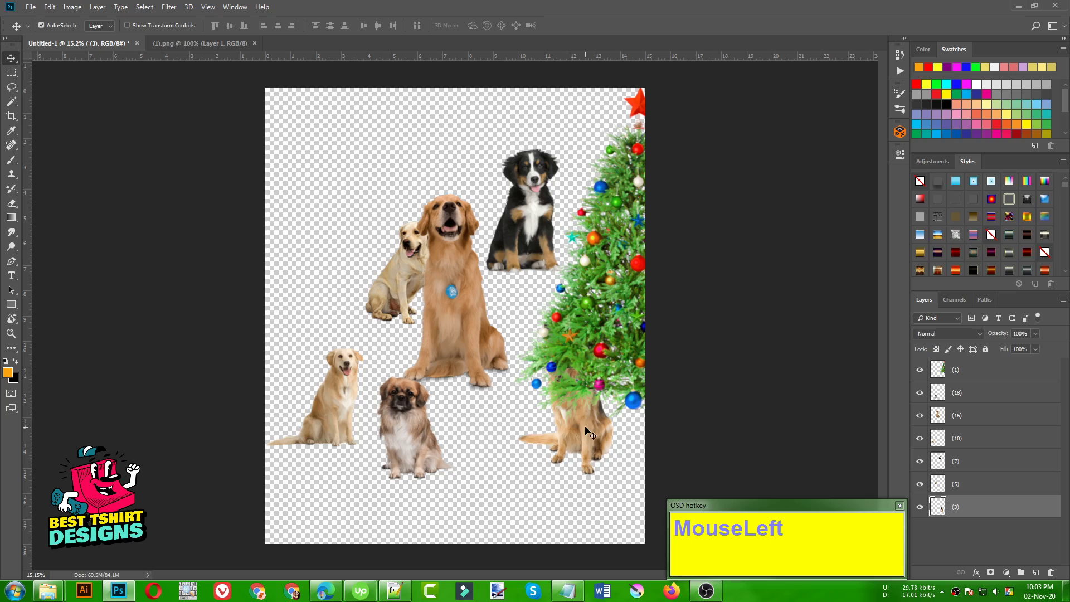
{"action": "left_click_drag", "start_coordinate": [430, 443], "coordinate": [520, 412]}
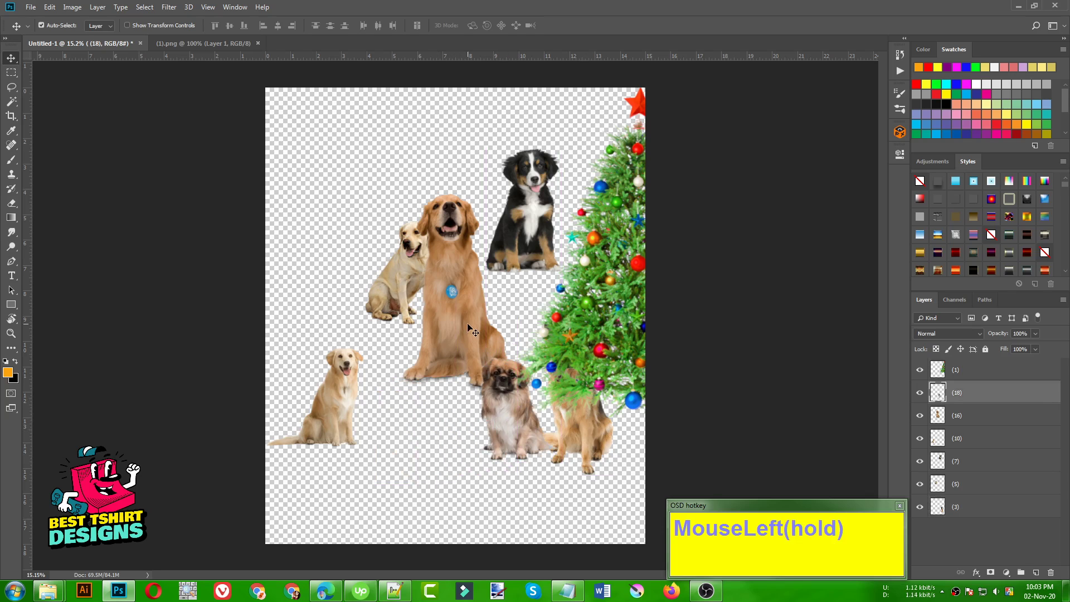
{"action": "left_click_drag", "start_coordinate": [468, 328], "coordinate": [427, 400]}
{"action": "left_click_drag", "start_coordinate": [516, 227], "coordinate": [464, 394]}
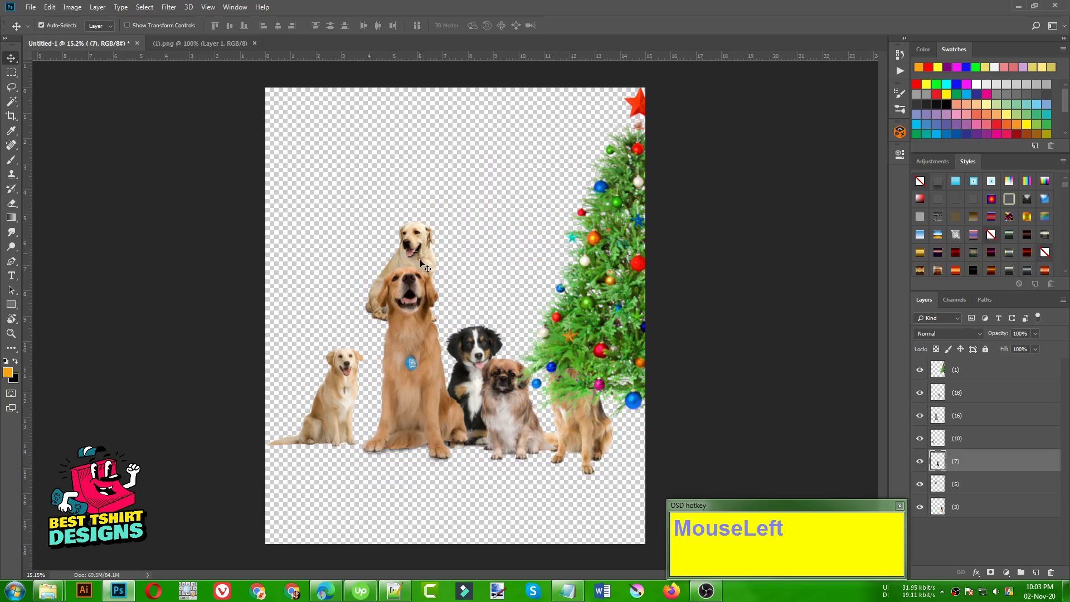
{"action": "left_click_drag", "start_coordinate": [421, 245], "coordinate": [354, 257]}
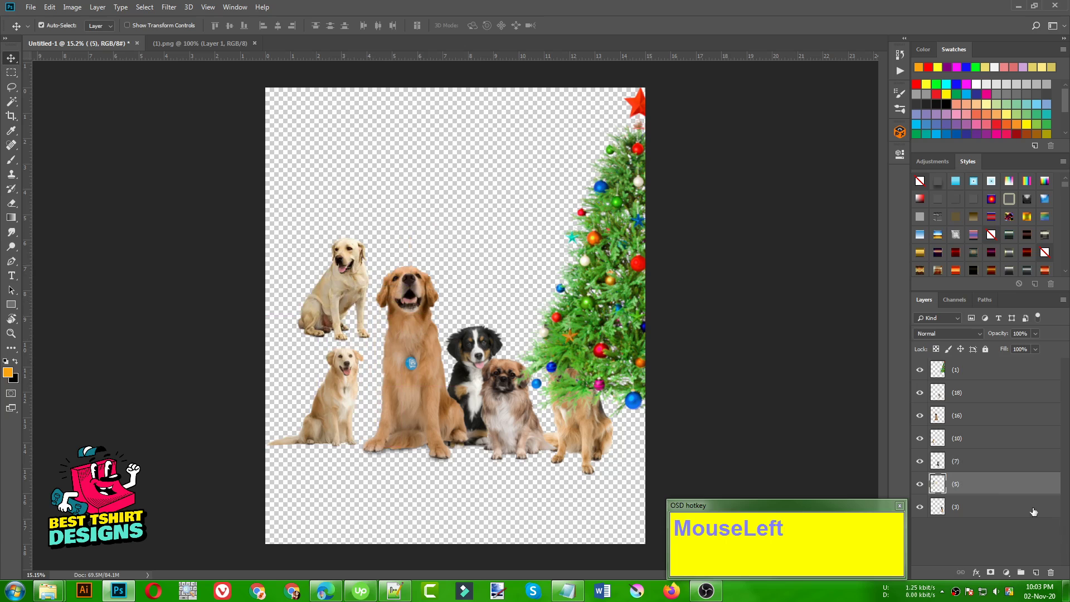
Step: Identify the pale Labrador's layer by toggling the dog layers' visibility, and delete that layer (5)
{"action": "left_click", "coordinate": [920, 438]}
{"action": "left_click", "coordinate": [920, 416]}
{"action": "left_click", "coordinate": [920, 416]}
{"action": "left_click", "coordinate": [919, 392]}
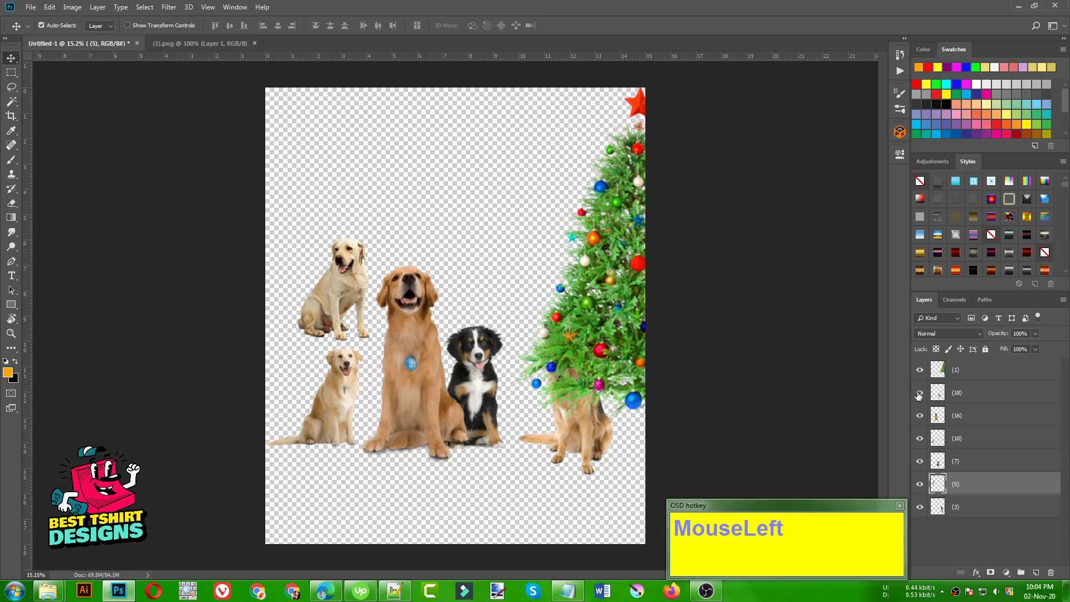
{"action": "left_click", "coordinate": [919, 393]}
{"action": "left_click", "coordinate": [920, 507]}
{"action": "left_click", "coordinate": [920, 507]}
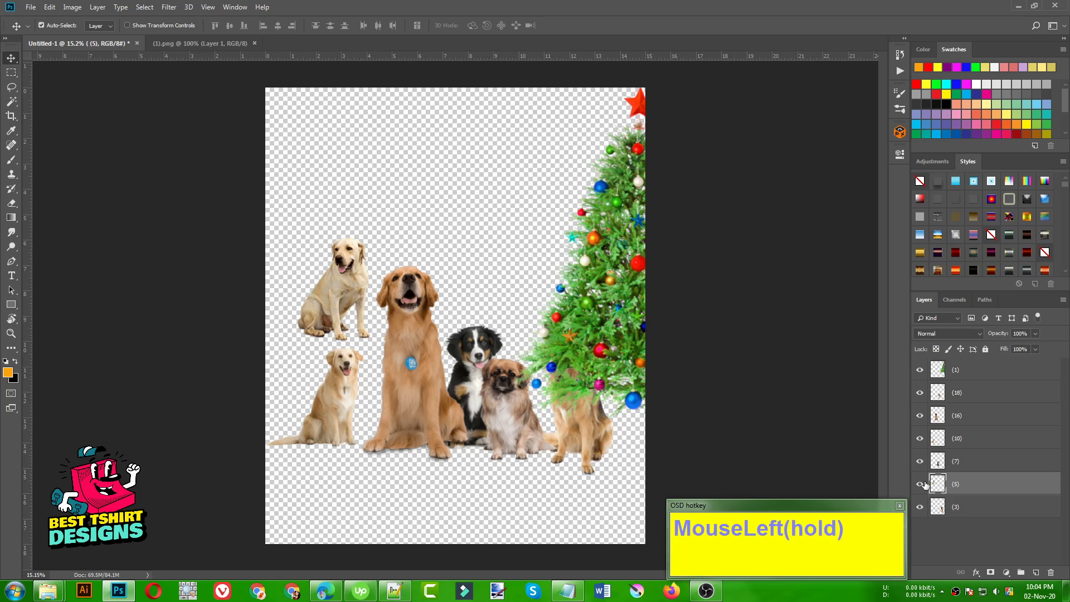
{"action": "left_click", "coordinate": [923, 484]}
{"action": "left_click", "coordinate": [923, 484]}
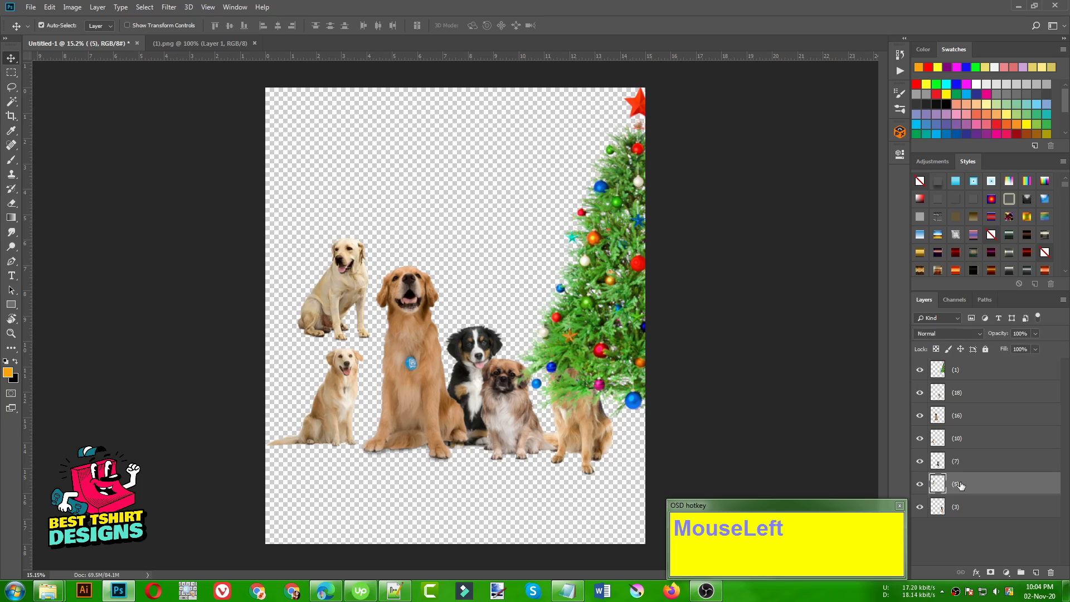
{"action": "key", "text": "Delete"}
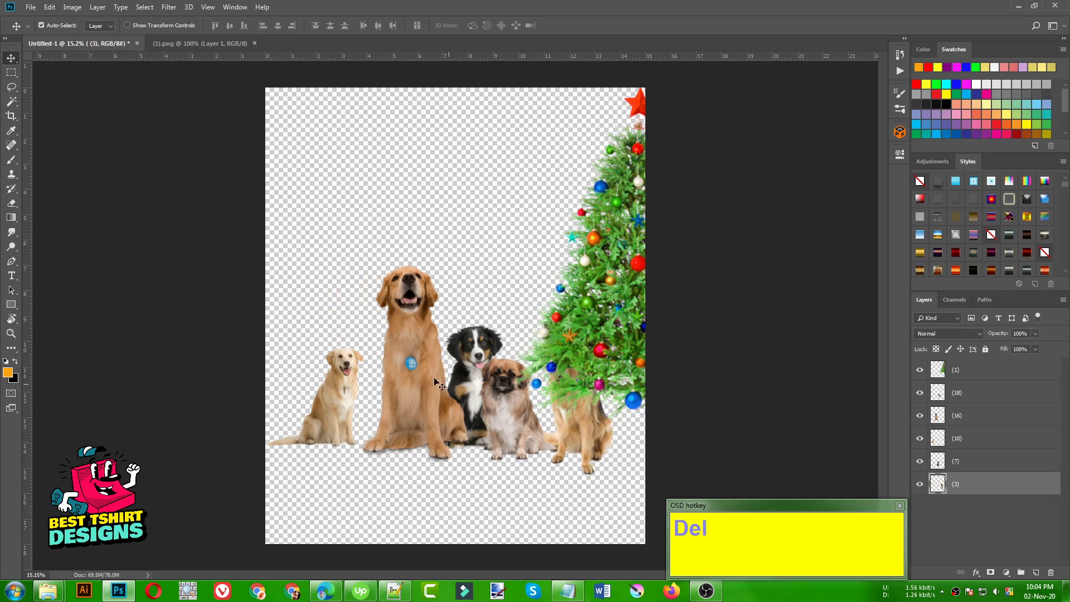
Step: Scale the large golden retriever (16) down to about 64% and place it beside the leftmost dog, level with the row
{"action": "left_click", "coordinate": [935, 420]}
{"action": "left_click_drag", "start_coordinate": [435, 387], "coordinate": [418, 386]}
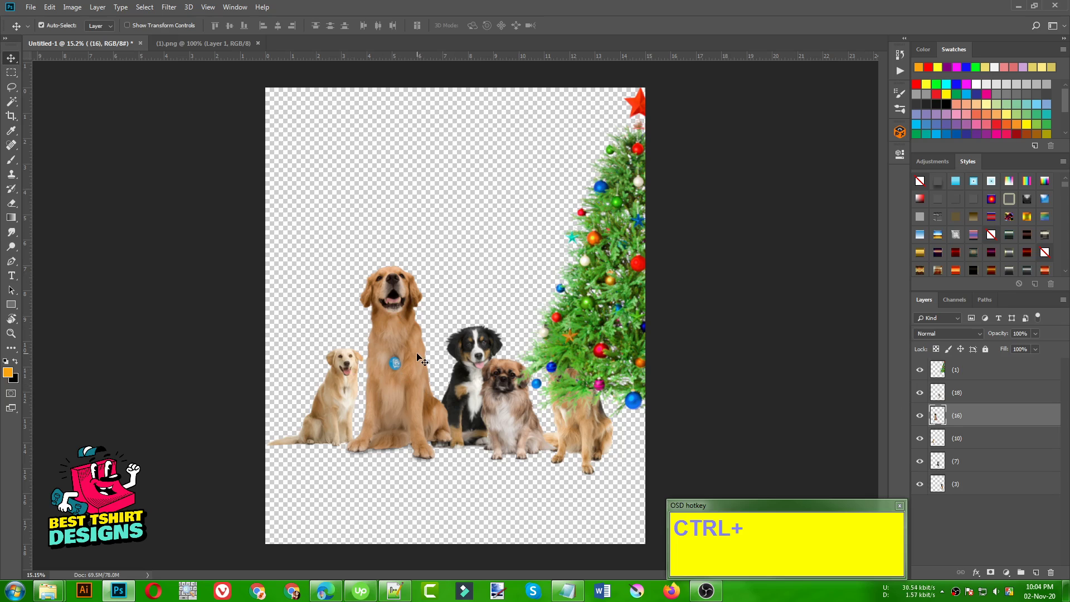
{"action": "key", "text": "ctrl+t"}
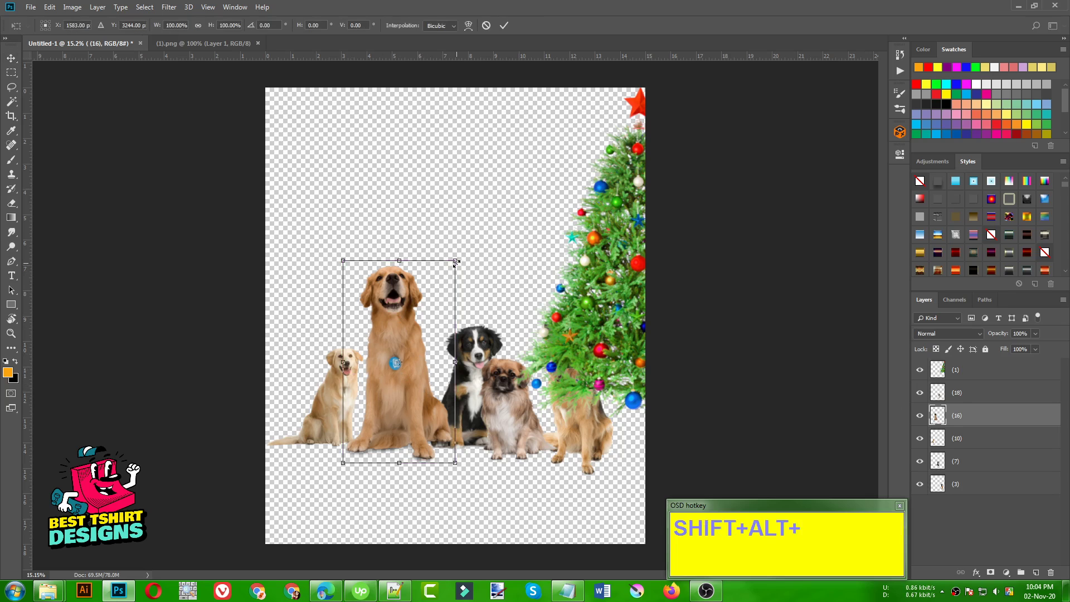
{"action": "left_click_drag", "start_coordinate": [455, 264], "coordinate": [436, 302]}
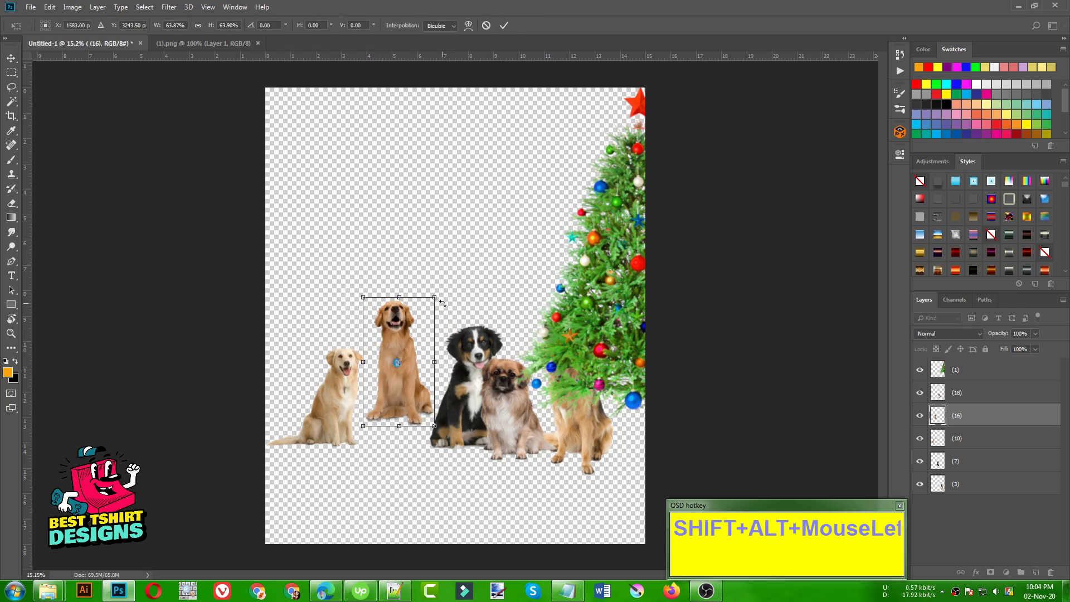
{"action": "key", "text": "Return"}
{"action": "left_click_drag", "start_coordinate": [415, 350], "coordinate": [402, 374]}
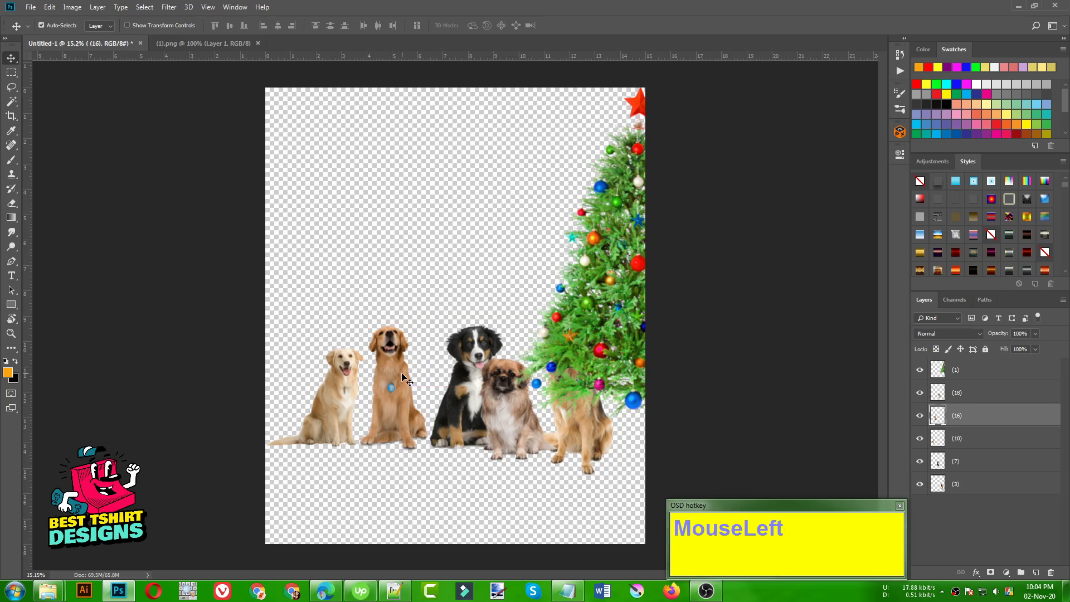
Step: Check which dog is on layers (7), (3), (18) and (16) by hiding and showing each one
{"action": "left_click", "coordinate": [919, 461]}
{"action": "left_click", "coordinate": [919, 461]}
{"action": "left_click", "coordinate": [920, 484]}
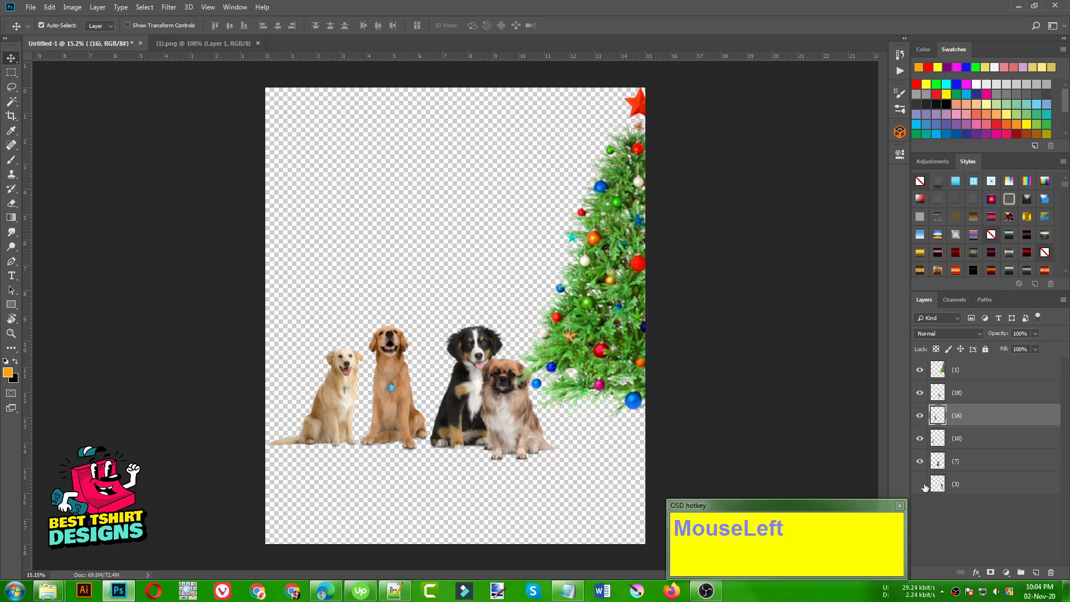
{"action": "left_click", "coordinate": [920, 484]}
{"action": "left_click", "coordinate": [920, 392]}
{"action": "left_click", "coordinate": [919, 393]}
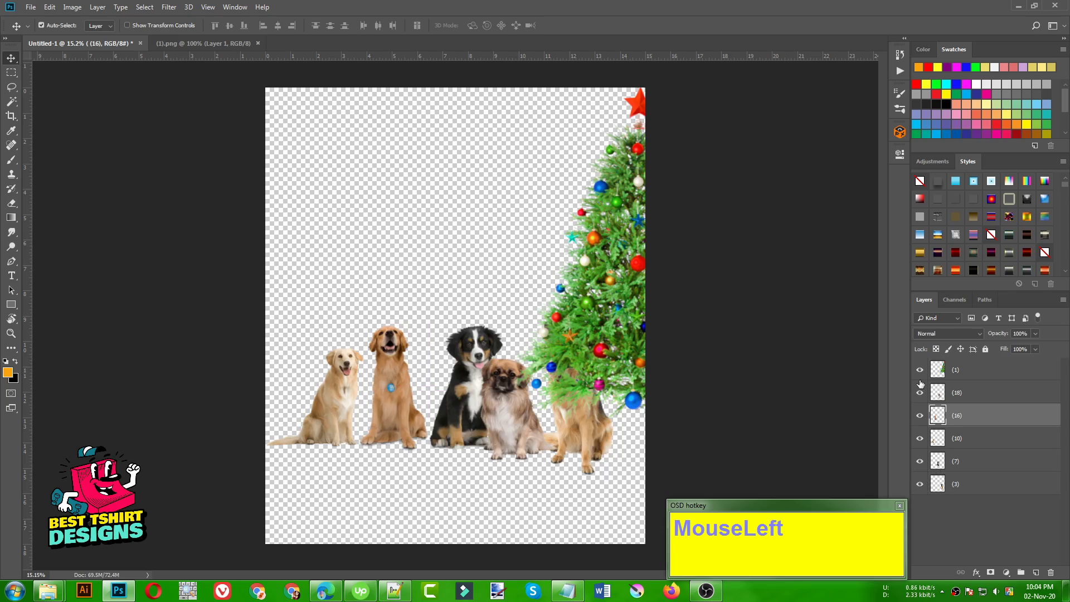
{"action": "left_click", "coordinate": [919, 416]}
{"action": "left_click", "coordinate": [919, 415]}
Step: Enlarge the leftmost pale dog (10) to about 139% and shift it left beside the golden retriever
{"action": "left_click", "coordinate": [920, 438]}
{"action": "left_click", "coordinate": [920, 438]}
{"action": "left_click", "coordinate": [956, 439]}
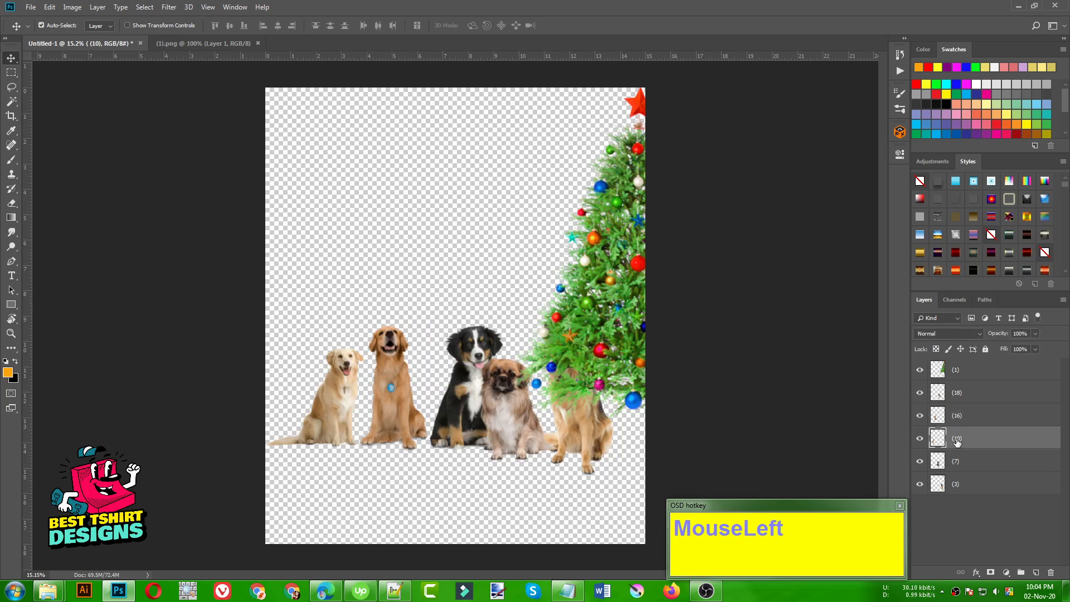
{"action": "key", "text": "ctrl+t"}
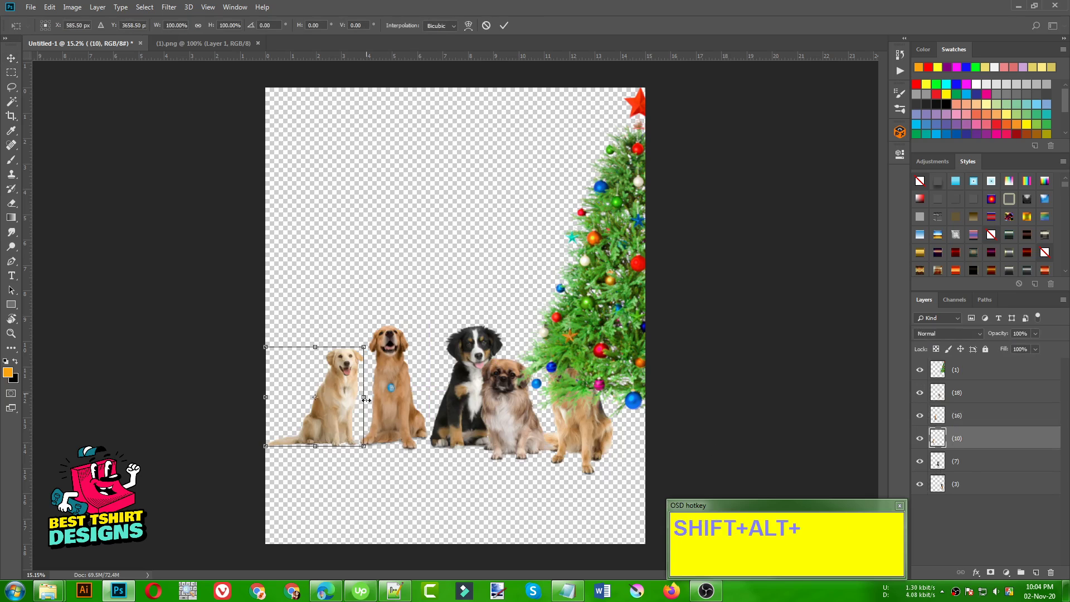
{"action": "left_click_drag", "start_coordinate": [364, 347], "coordinate": [393, 301]}
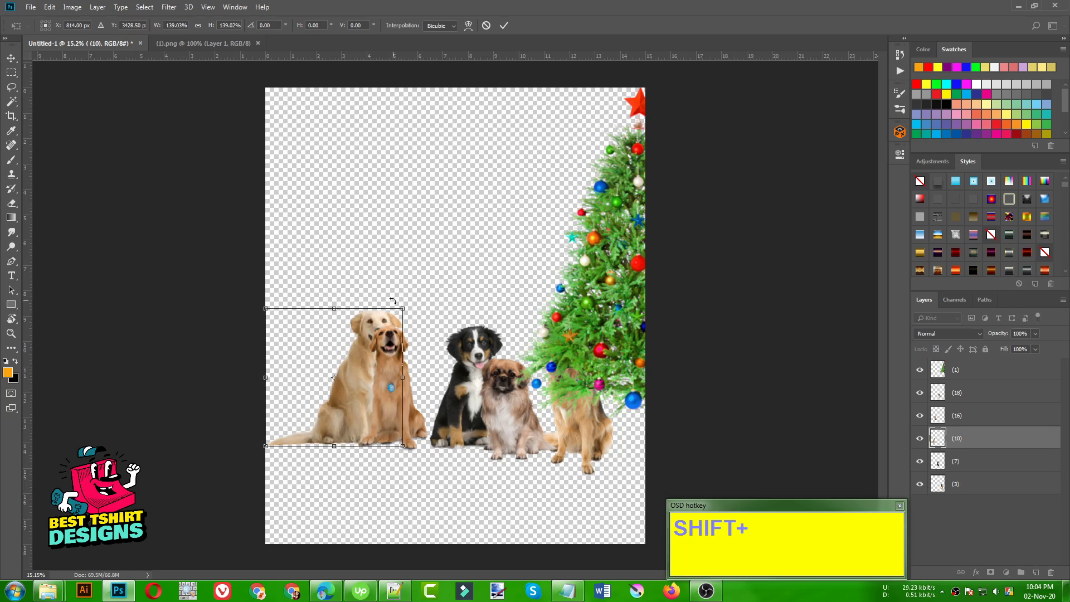
{"action": "key", "text": "Return"}
{"action": "left_click_drag", "start_coordinate": [345, 376], "coordinate": [325, 376]}
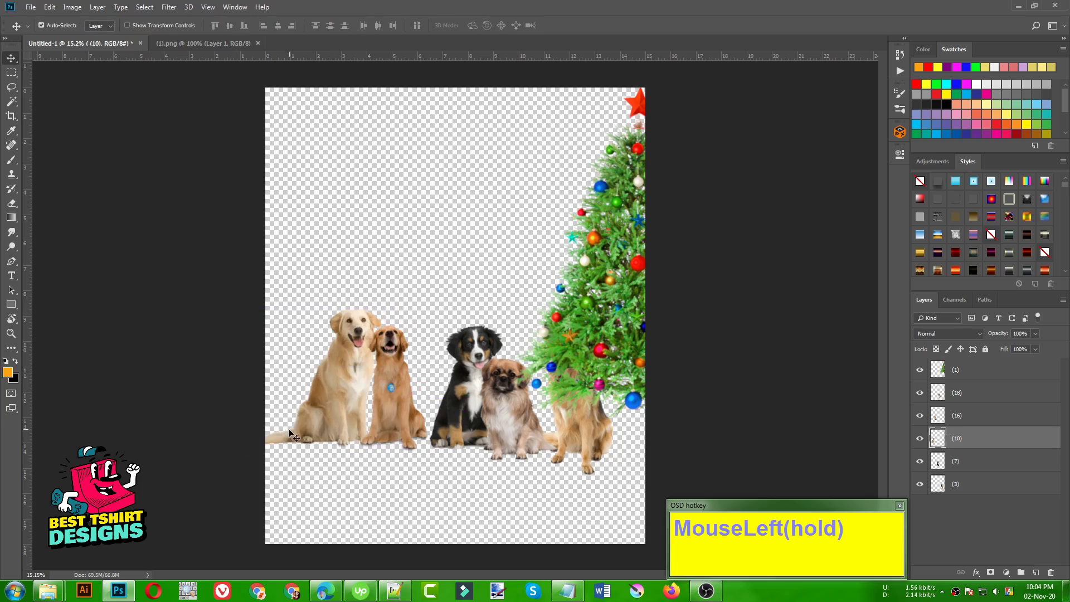
Step: Move the pale dog (10) to an empty area, erase its tail, and return it to the left end of the row
{"action": "left_click_drag", "start_coordinate": [289, 432], "coordinate": [342, 283]}
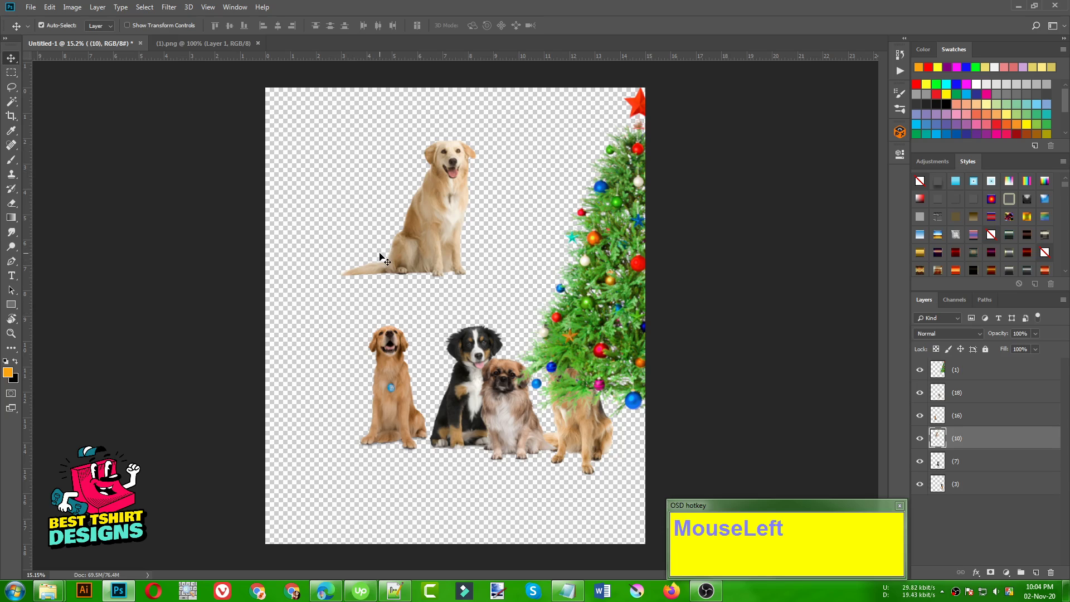
{"action": "key", "text": "e"}
{"action": "mouse_move", "coordinate": [379, 255]}
{"action": "left_mouse_down"}
{"action": "mouse_move", "coordinate": [370, 284]}
{"action": "mouse_move", "coordinate": [380, 249]}
{"action": "mouse_move", "coordinate": [375, 281]}
{"action": "mouse_move", "coordinate": [382, 251]}
{"action": "mouse_move", "coordinate": [385, 293]}
{"action": "mouse_move", "coordinate": [401, 313]}
{"action": "mouse_move", "coordinate": [376, 257]}
{"action": "mouse_move", "coordinate": [398, 298]}
{"action": "mouse_move", "coordinate": [348, 274]}
{"action": "mouse_move", "coordinate": [375, 272]}
{"action": "left_mouse_up"}
{"action": "key", "text": "v"}
{"action": "mouse_move", "coordinate": [441, 243]}
{"action": "left_mouse_down"}
{"action": "mouse_move", "coordinate": [346, 350]}
{"action": "mouse_move", "coordinate": [355, 400]}
{"action": "mouse_move", "coordinate": [388, 397]}
{"action": "left_mouse_up"}
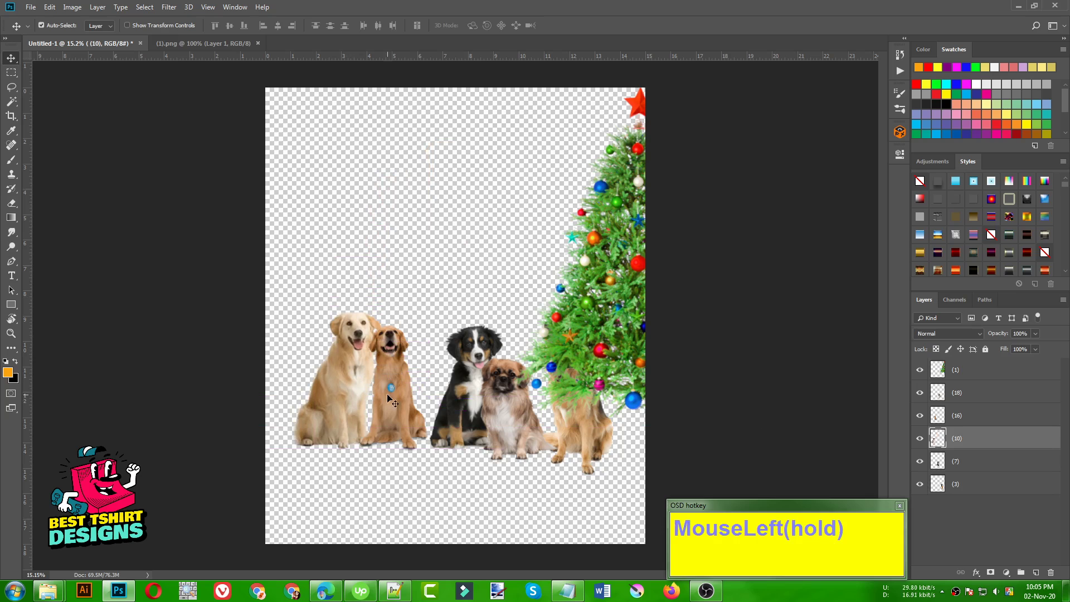
Step: Enlarge the golden retriever (16) proportionally and move it right, in front of the black puppy
{"action": "left_click", "coordinate": [516, 406]}
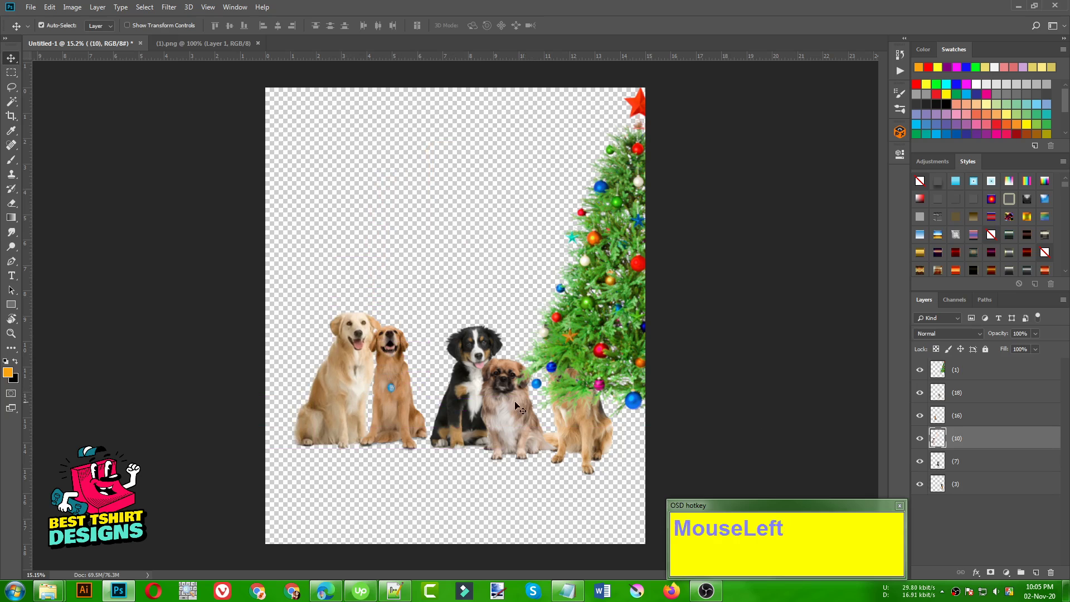
{"action": "left_click", "coordinate": [936, 418]}
{"action": "left_click", "coordinate": [919, 416]}
{"action": "left_click", "coordinate": [920, 416]}
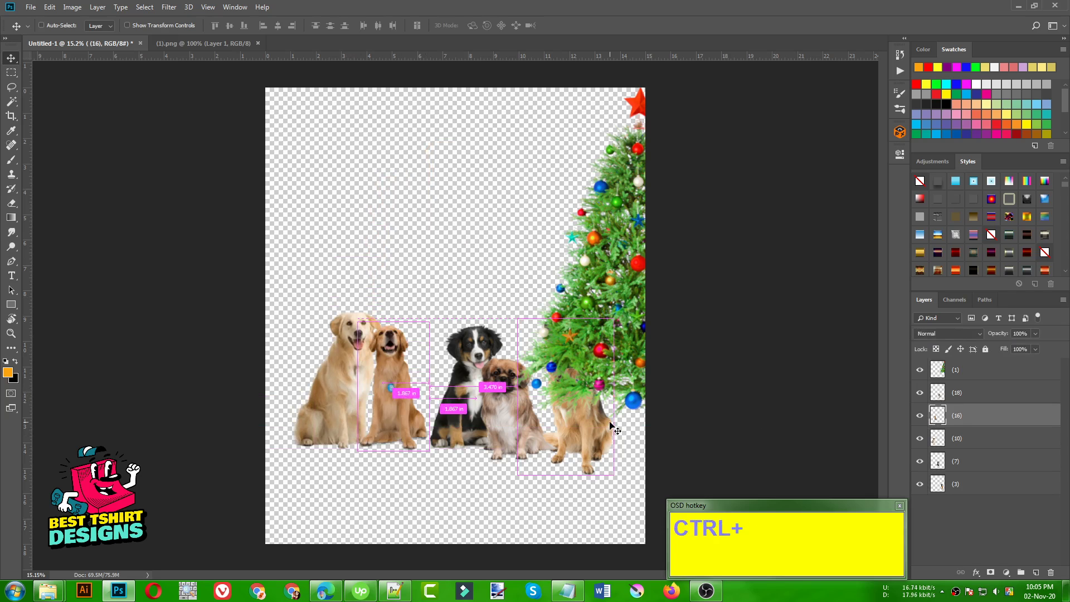
{"action": "key", "text": "ctrl+t"}
{"action": "left_click_drag", "start_coordinate": [434, 324], "coordinate": [441, 307]}
{"action": "left_click_drag", "start_coordinate": [406, 346], "coordinate": [505, 295]}
{"action": "key", "text": "Return"}
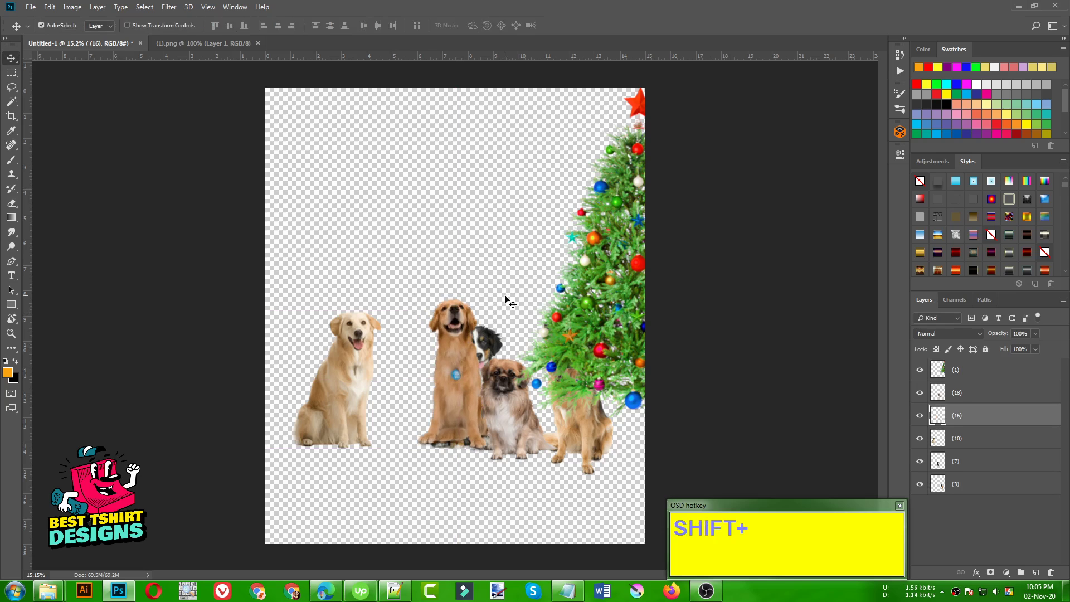
Step: Move the black puppy (7) between the pale dog and the golden retriever, and raise its layer above layer (18)
{"action": "left_click", "coordinate": [919, 438]}
{"action": "left_click", "coordinate": [919, 440]}
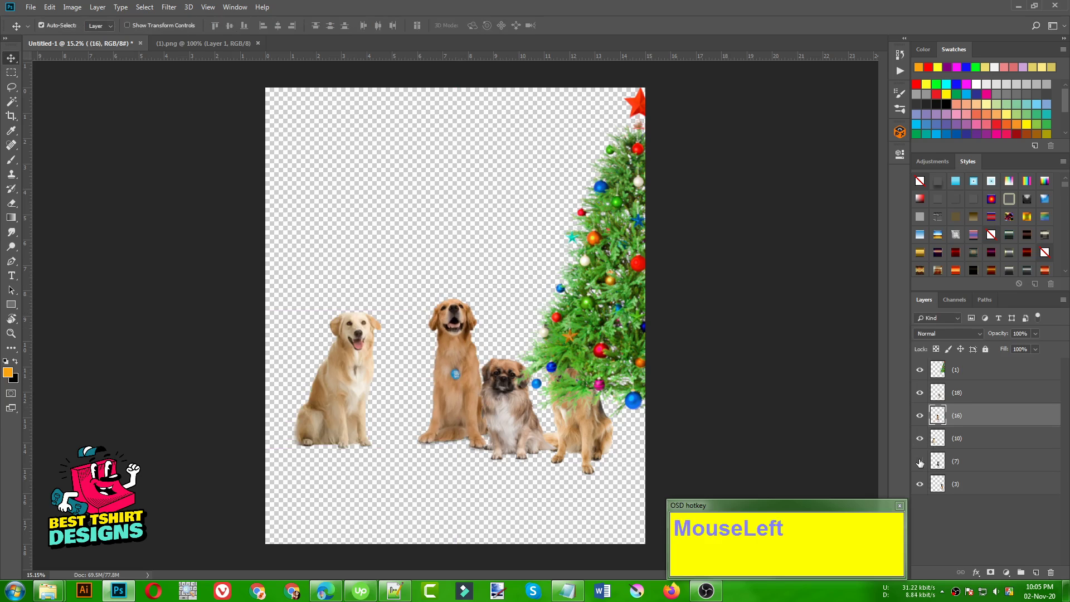
{"action": "left_click", "coordinate": [490, 346]}
{"action": "left_click_drag", "start_coordinate": [490, 347], "coordinate": [422, 342]}
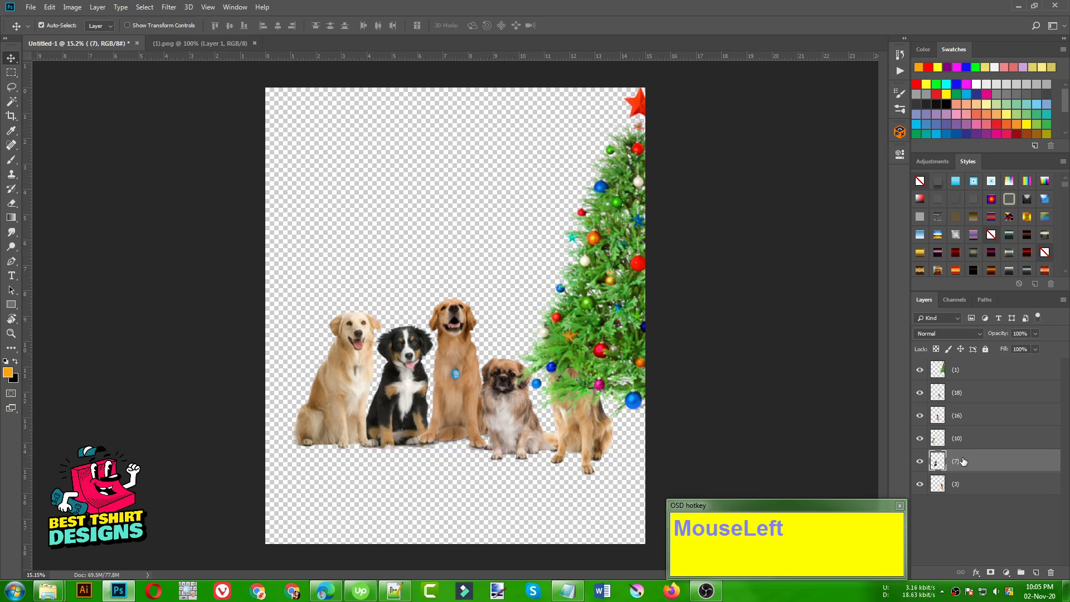
{"action": "left_click_drag", "start_coordinate": [966, 462], "coordinate": [956, 392]}
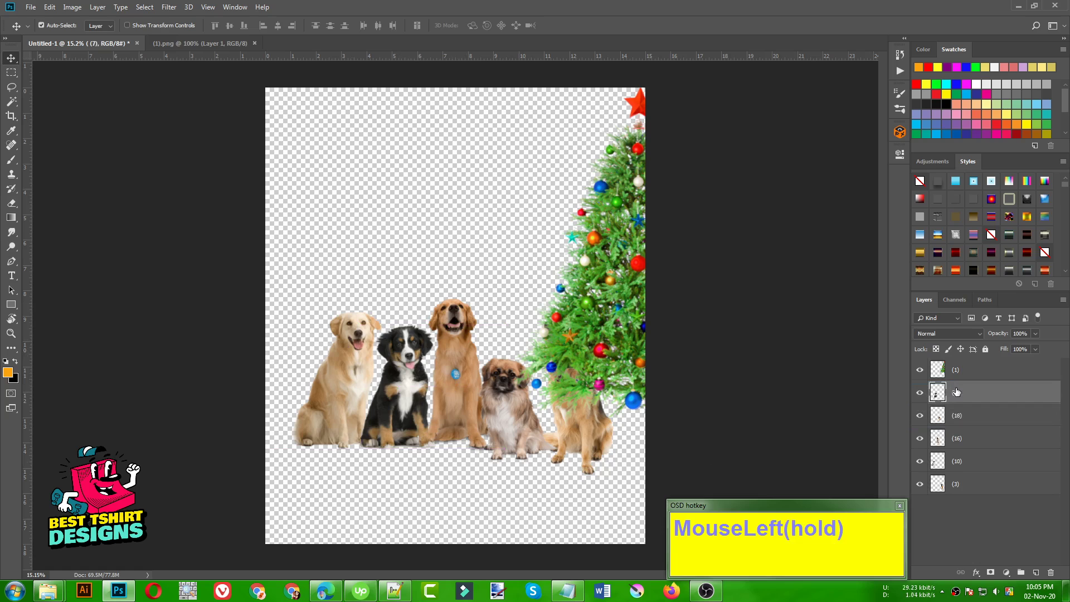
{"action": "left_click", "coordinate": [928, 409]}
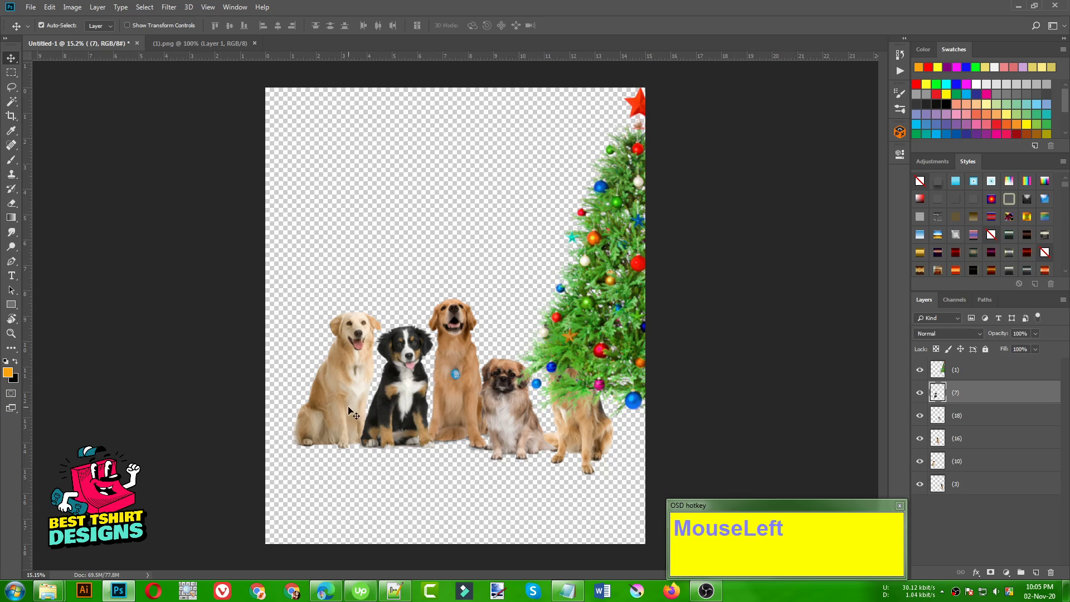
Step: Scale the black puppy (7) down to about 82% and centre it between the two larger dogs
{"action": "mouse_move", "coordinate": [416, 411]}
{"action": "left_mouse_down"}
{"action": "mouse_move", "coordinate": [404, 412]}
{"action": "mouse_move", "coordinate": [417, 406]}
{"action": "left_mouse_up"}
{"action": "key", "text": "ctrl+t"}
{"action": "left_click_drag", "start_coordinate": [435, 326], "coordinate": [427, 351]}
{"action": "left_click_drag", "start_coordinate": [402, 395], "coordinate": [407, 395]}
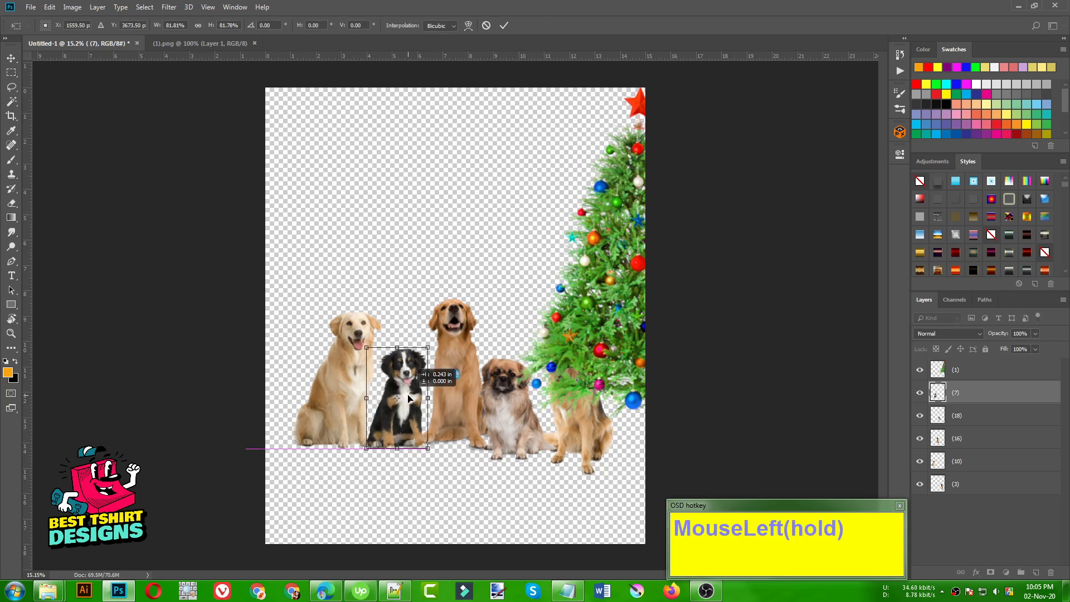
{"action": "double_click", "coordinate": [408, 395]}
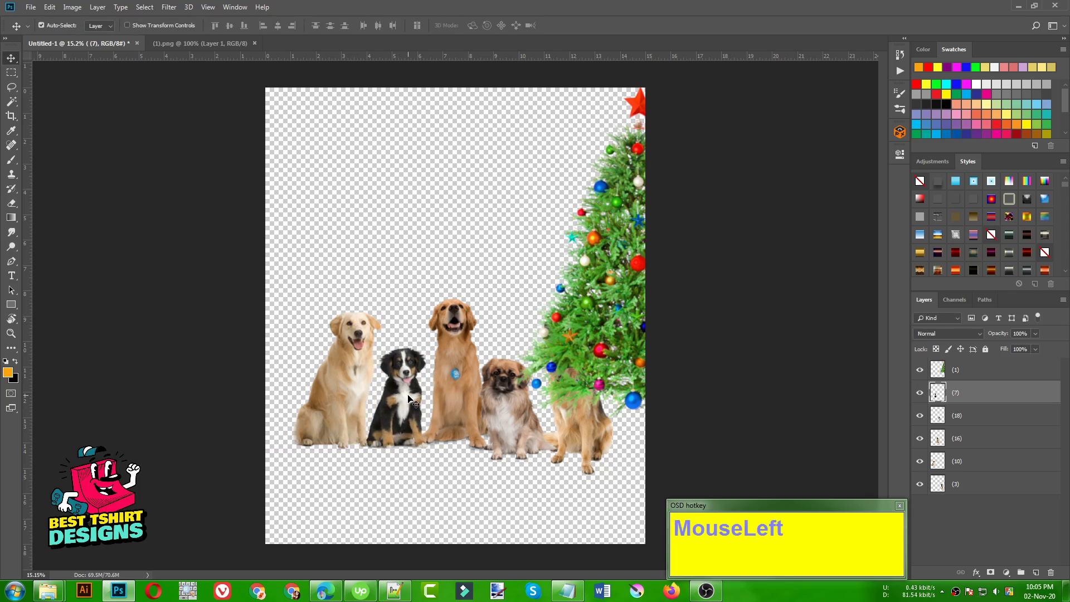
Step: Locate the Pekingese's layer (18) and move the dog up and slightly right, beside the golden retriever
{"action": "left_click", "coordinate": [920, 462]}
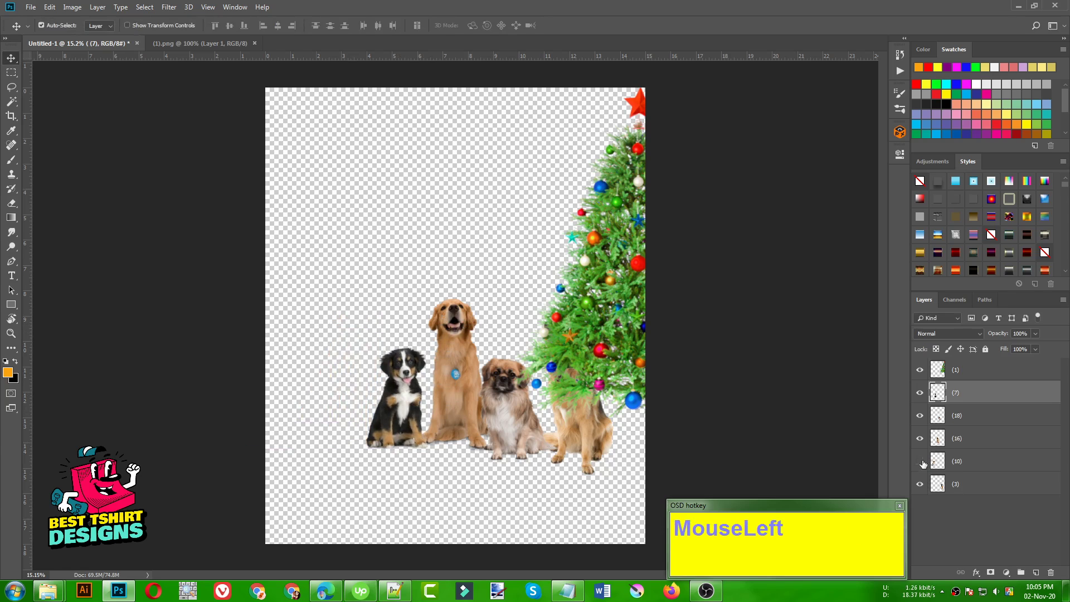
{"action": "left_click", "coordinate": [922, 461]}
{"action": "left_click", "coordinate": [920, 439]}
{"action": "left_click", "coordinate": [920, 438]}
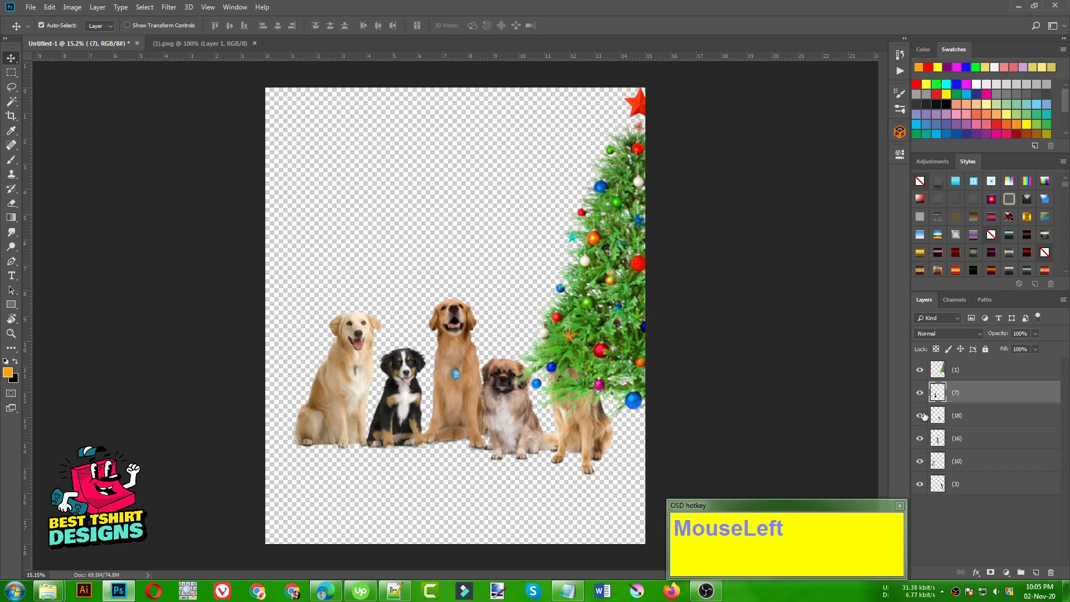
{"action": "left_click", "coordinate": [920, 416]}
{"action": "left_click", "coordinate": [920, 415]}
{"action": "left_click_drag", "start_coordinate": [522, 422], "coordinate": [526, 407]}
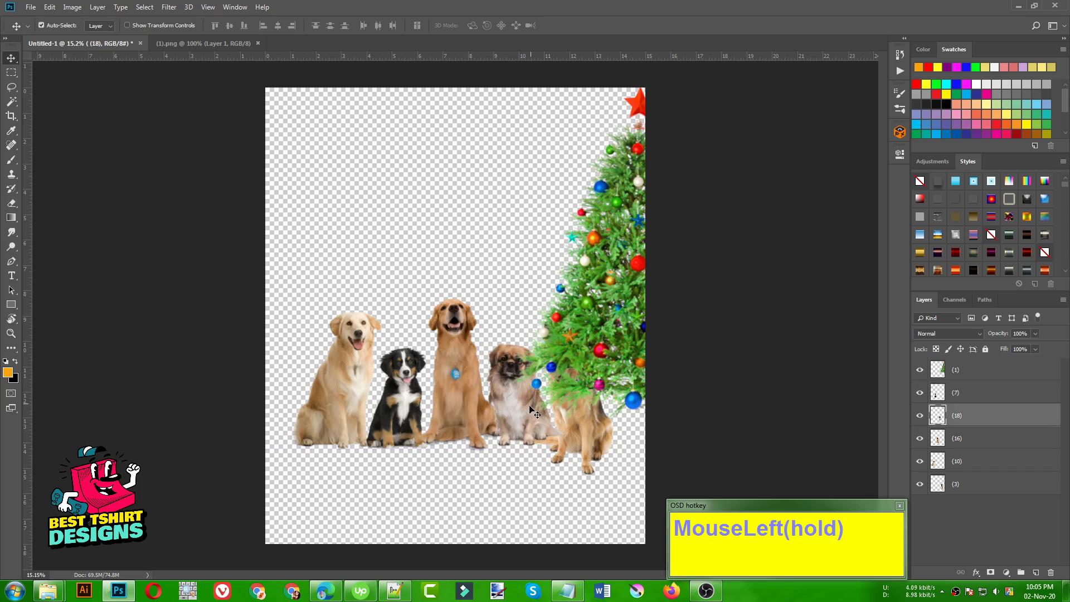
Step: Hide the Christmas tree layer (1) and move the German shepherd (3) up and slightly left, closer to the Pekingese
{"action": "left_click", "coordinate": [920, 370]}
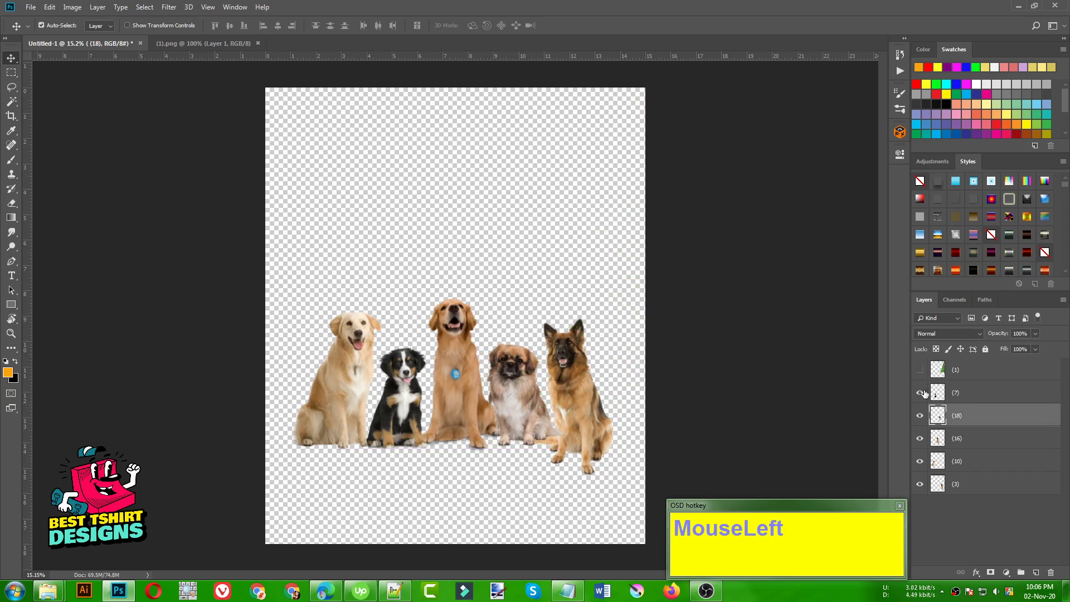
{"action": "left_click", "coordinate": [921, 393]}
{"action": "left_click", "coordinate": [921, 393]}
{"action": "left_click", "coordinate": [921, 484]}
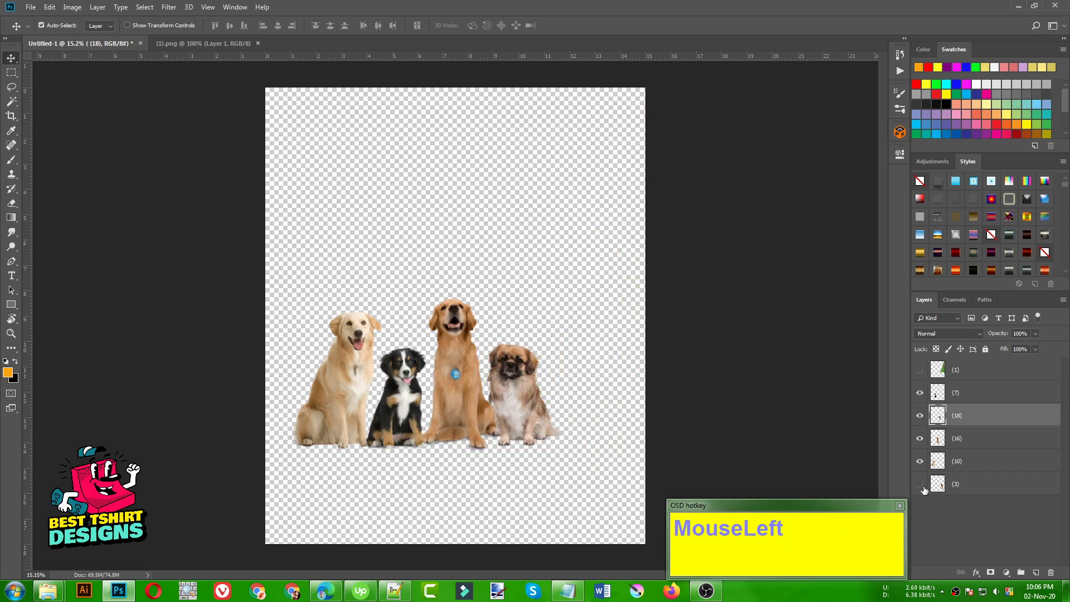
{"action": "left_click", "coordinate": [920, 484]}
{"action": "left_click", "coordinate": [965, 488]}
{"action": "mouse_move", "coordinate": [555, 392]}
{"action": "left_mouse_down"}
{"action": "mouse_move", "coordinate": [573, 346]}
{"action": "mouse_move", "coordinate": [572, 379]}
{"action": "left_mouse_up"}
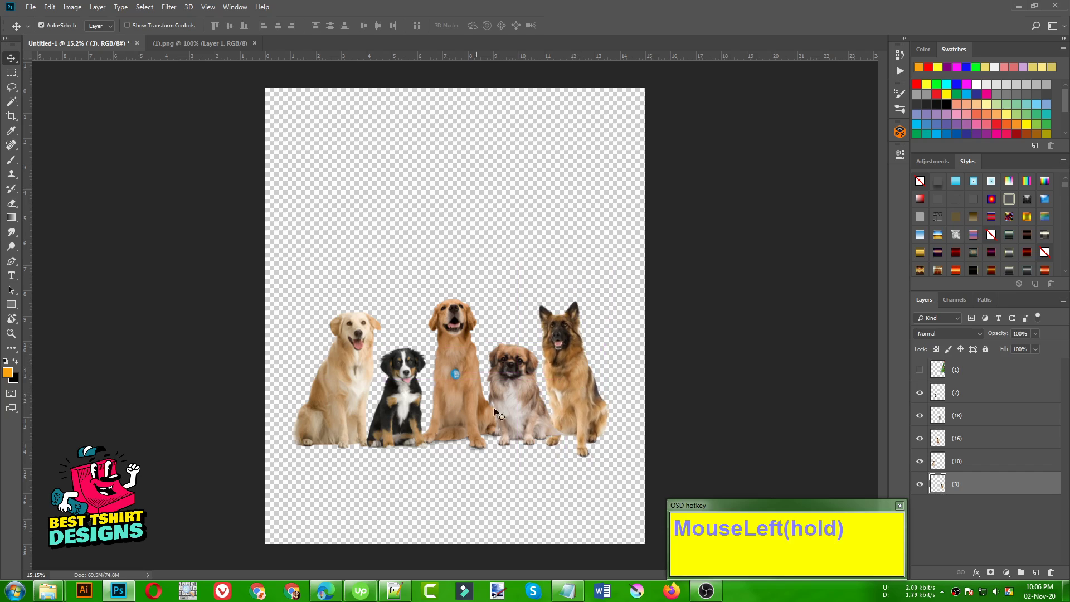
Step: Identify the golden retriever's layer (16) and nudge the dog slightly down and left in the middle of the row
{"action": "left_click", "coordinate": [961, 422]}
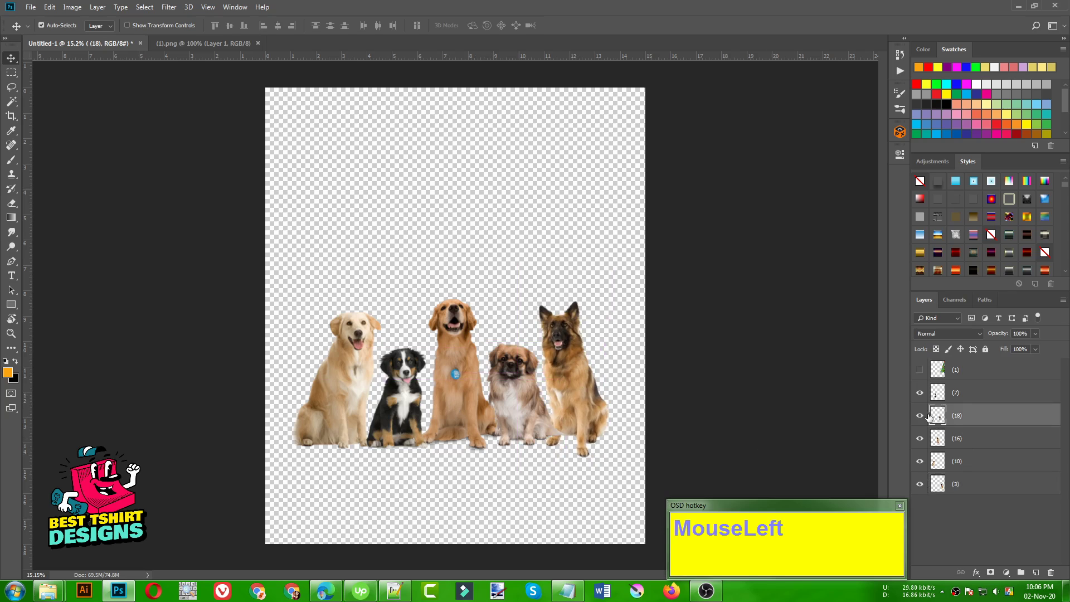
{"action": "left_click", "coordinate": [920, 415]}
{"action": "left_click", "coordinate": [920, 415]}
{"action": "left_click", "coordinate": [920, 392]}
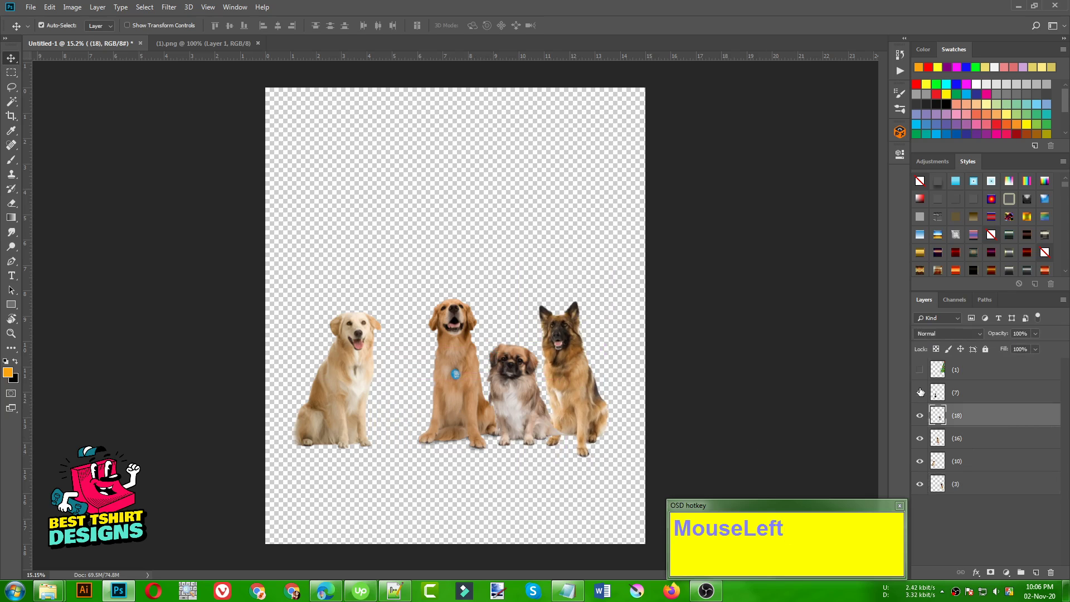
{"action": "left_click", "coordinate": [919, 392]}
{"action": "left_click", "coordinate": [920, 438]}
{"action": "left_click", "coordinate": [920, 438]}
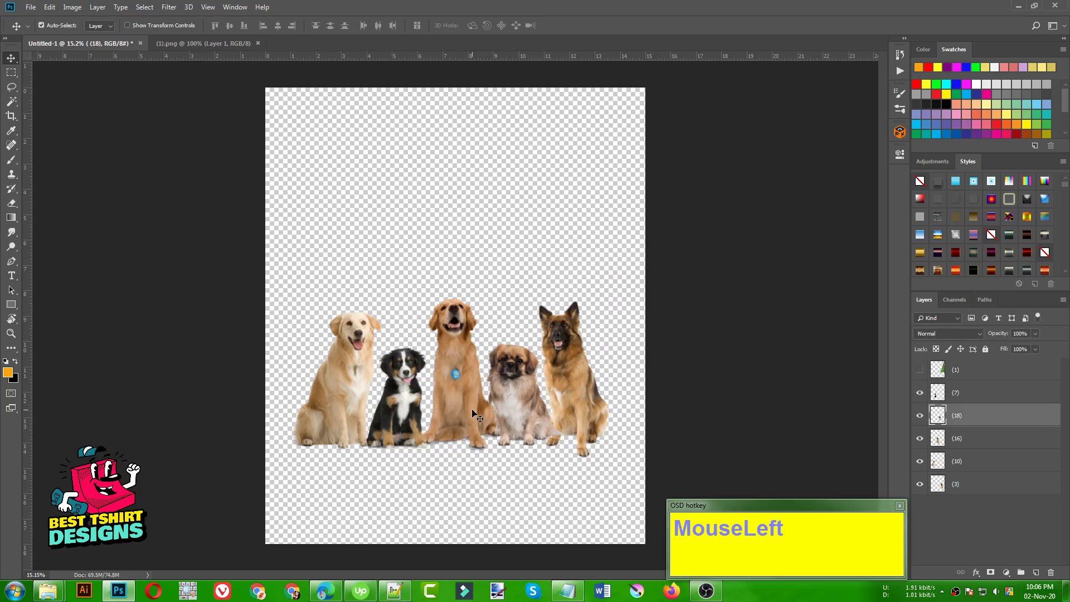
{"action": "left_click_drag", "start_coordinate": [472, 411], "coordinate": [467, 416]}
{"action": "left_click", "coordinate": [575, 486]}
{"action": "scroll", "coordinate": [534, 446], "scroll_direction": "up", "scroll_amount": 1, "text": "alt"}
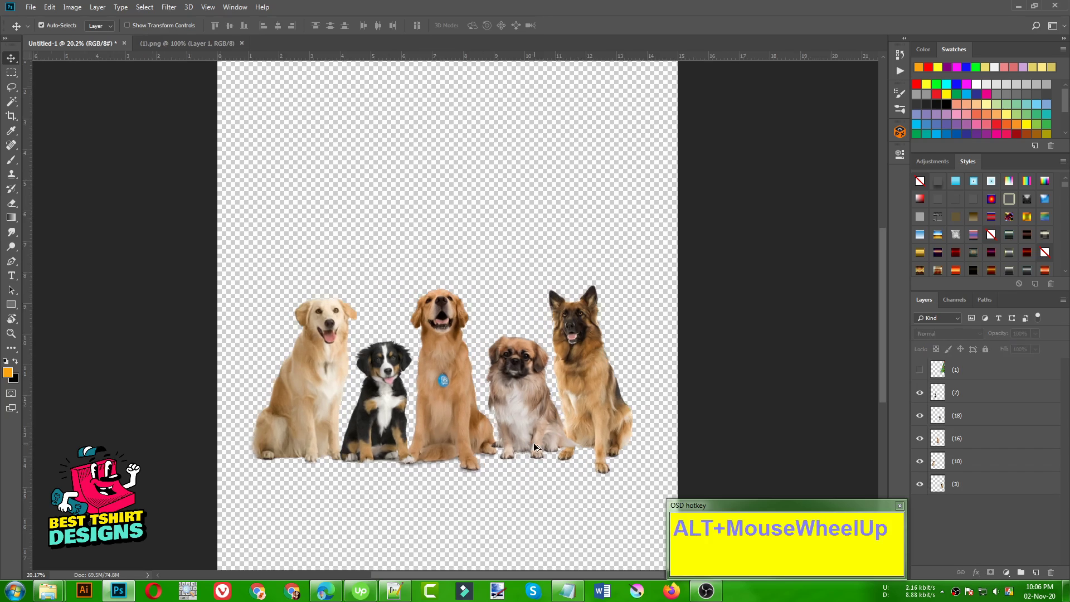
Step: Add a black Solid Color fill layer and place it beneath all the dog layers
{"action": "scroll", "coordinate": [534, 446], "scroll_direction": "up", "scroll_amount": 2, "text": "alt"}
{"action": "scroll", "coordinate": [288, 341], "scroll_direction": "down", "scroll_amount": 2, "text": "alt"}
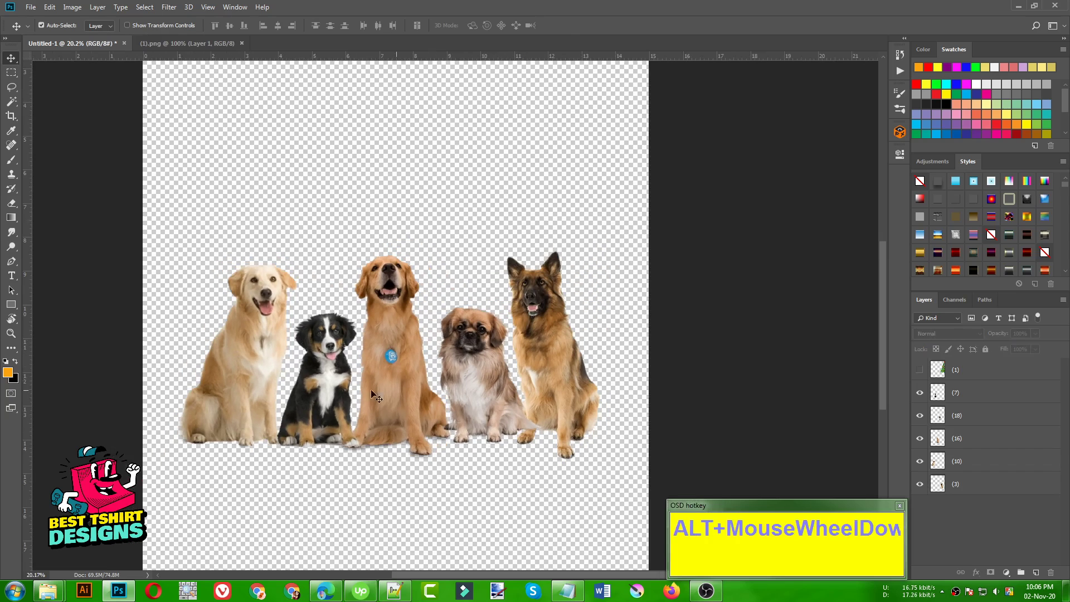
{"action": "scroll", "coordinate": [382, 316], "scroll_direction": "down", "scroll_amount": 1, "text": "alt"}
{"action": "scroll", "coordinate": [362, 314], "scroll_direction": "down", "scroll_amount": 1, "text": "alt"}
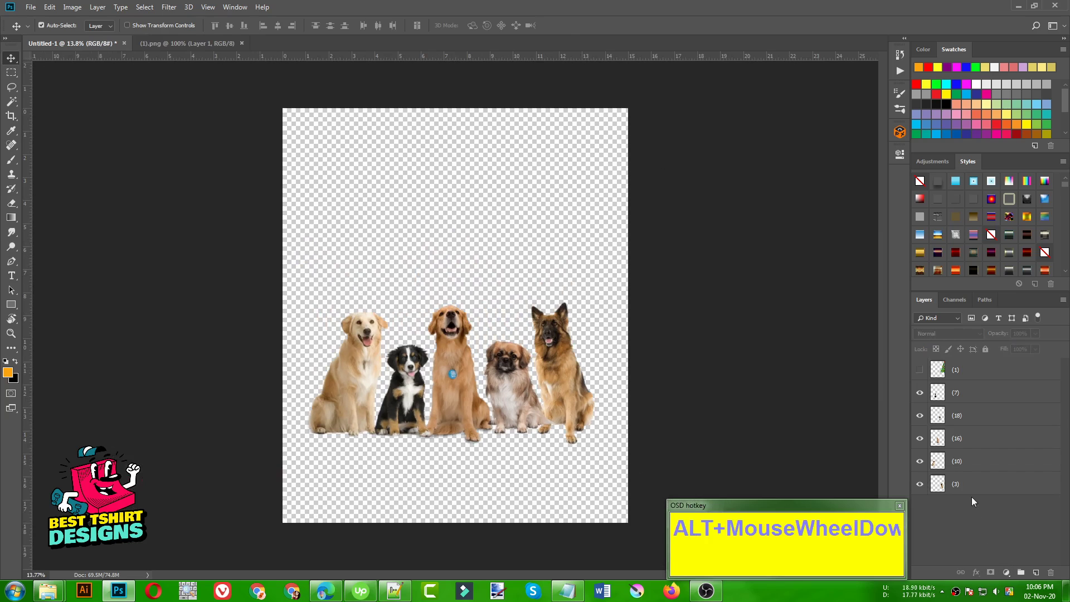
{"action": "left_click", "coordinate": [972, 493]}
{"action": "left_click", "coordinate": [1008, 574]}
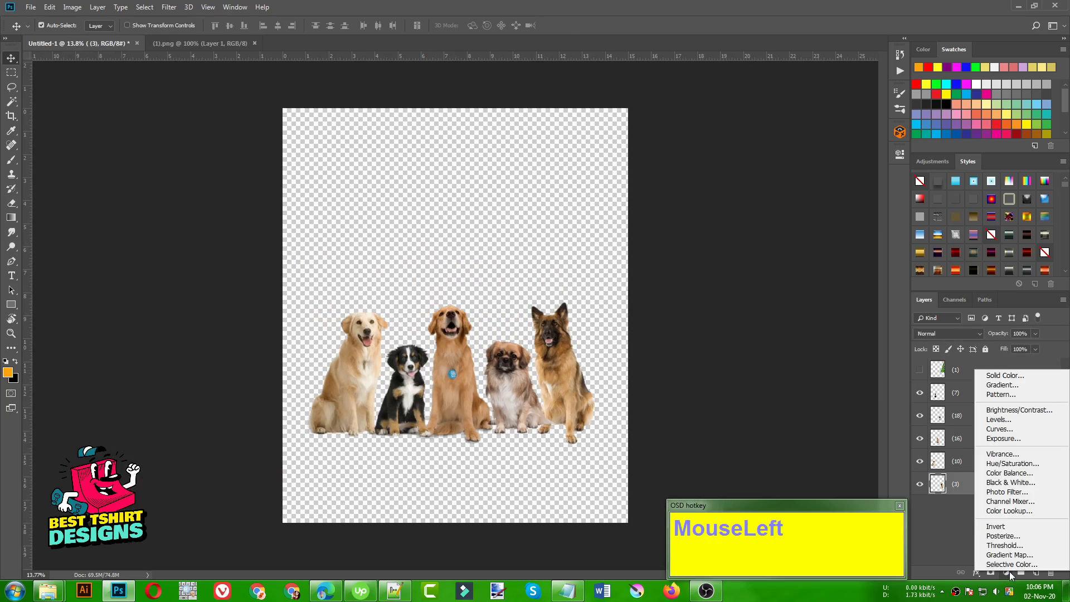
{"action": "left_click", "coordinate": [1020, 379]}
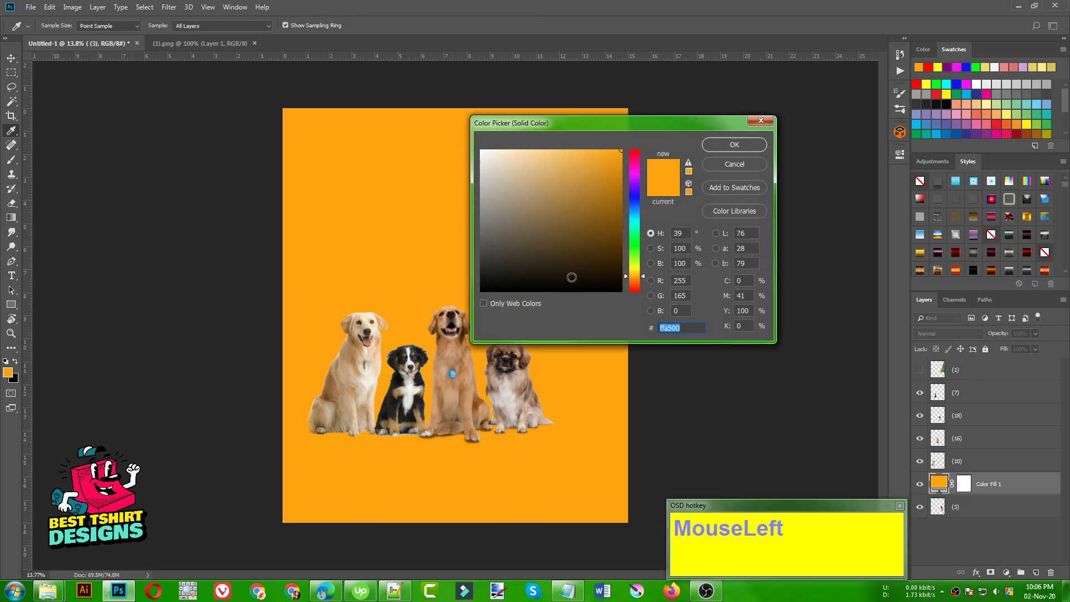
{"action": "left_click_drag", "start_coordinate": [572, 277], "coordinate": [622, 293]}
{"action": "left_click", "coordinate": [734, 146]}
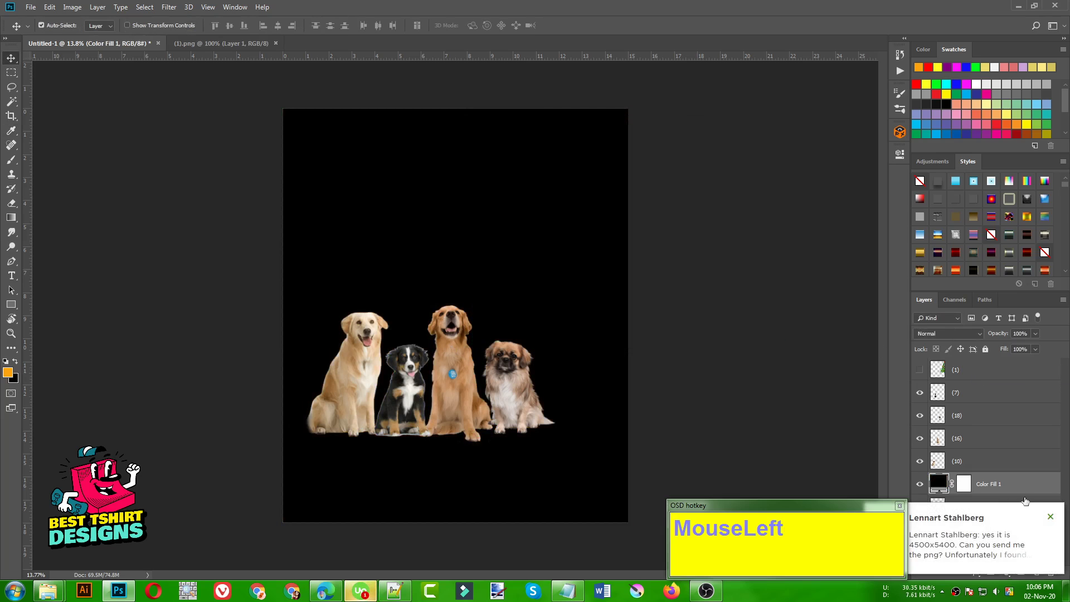
{"action": "left_click", "coordinate": [1051, 517]}
{"action": "left_click_drag", "start_coordinate": [987, 489], "coordinate": [985, 518]}
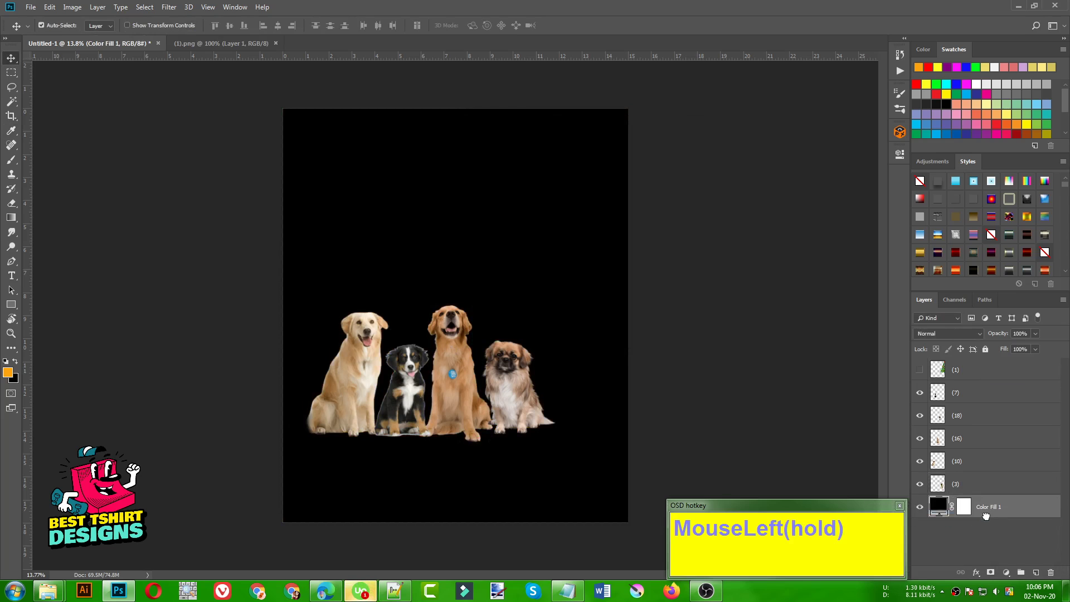
Step: Examine the cutout edges of the dogs against the black background and check which layer holds the German shepherd
{"action": "scroll", "coordinate": [588, 439], "scroll_direction": "up", "scroll_amount": 5, "text": "alt"}
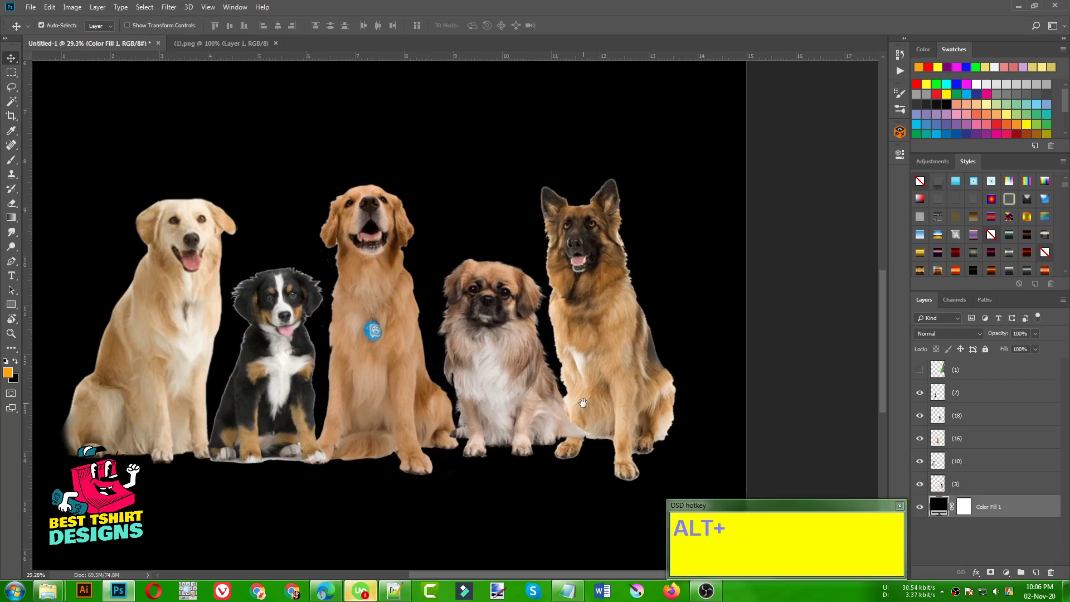
{"action": "left_click_drag", "start_coordinate": [582, 403], "coordinate": [609, 401]}
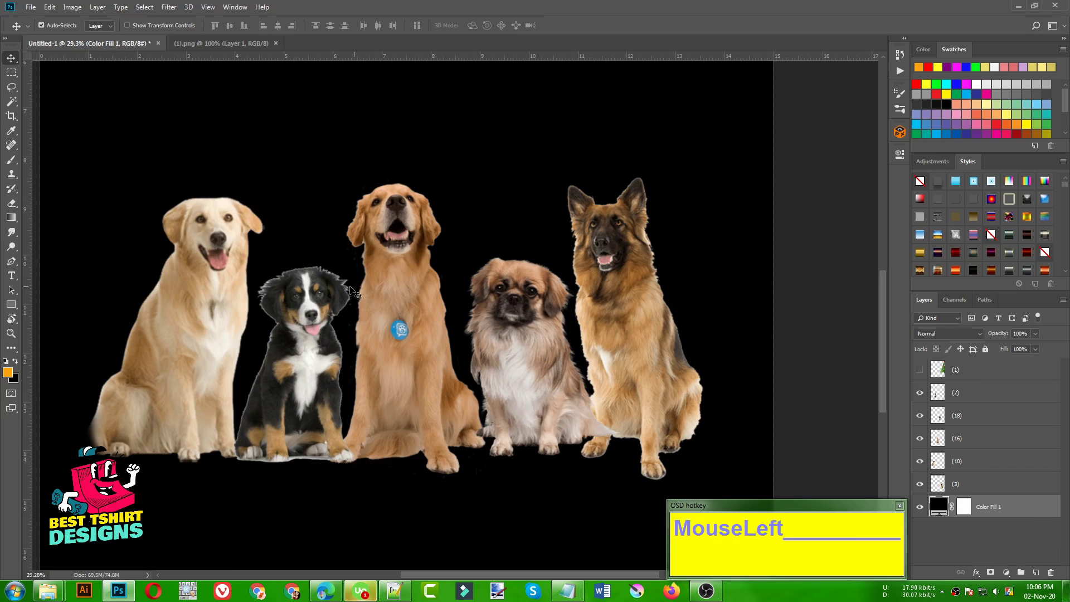
{"action": "scroll", "coordinate": [655, 256], "scroll_direction": "up", "scroll_amount": 2, "text": "alt"}
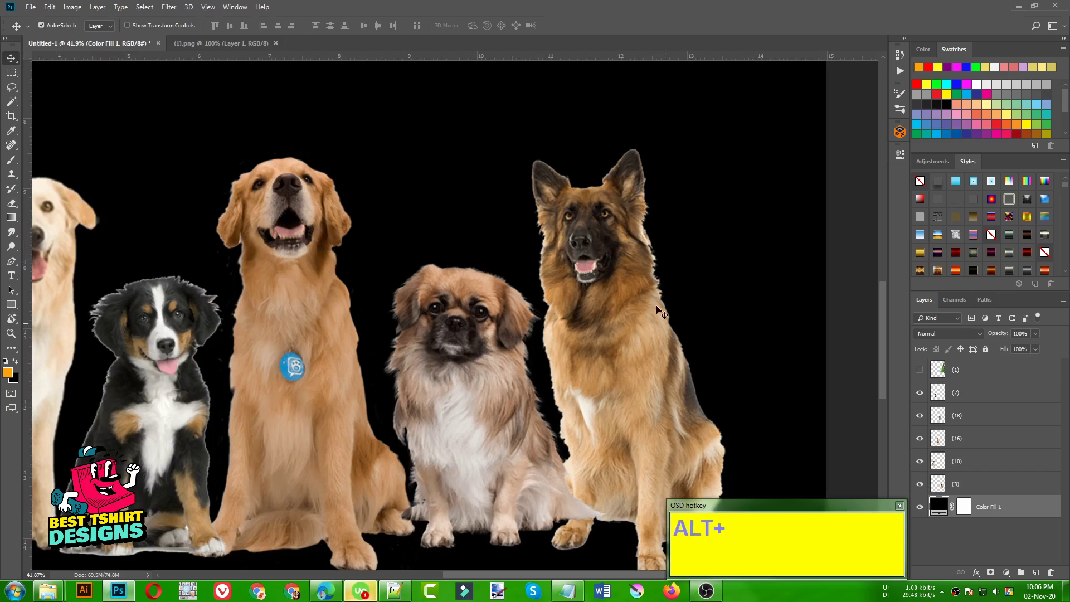
{"action": "scroll", "coordinate": [620, 276], "scroll_direction": "down", "scroll_amount": 2, "text": "alt"}
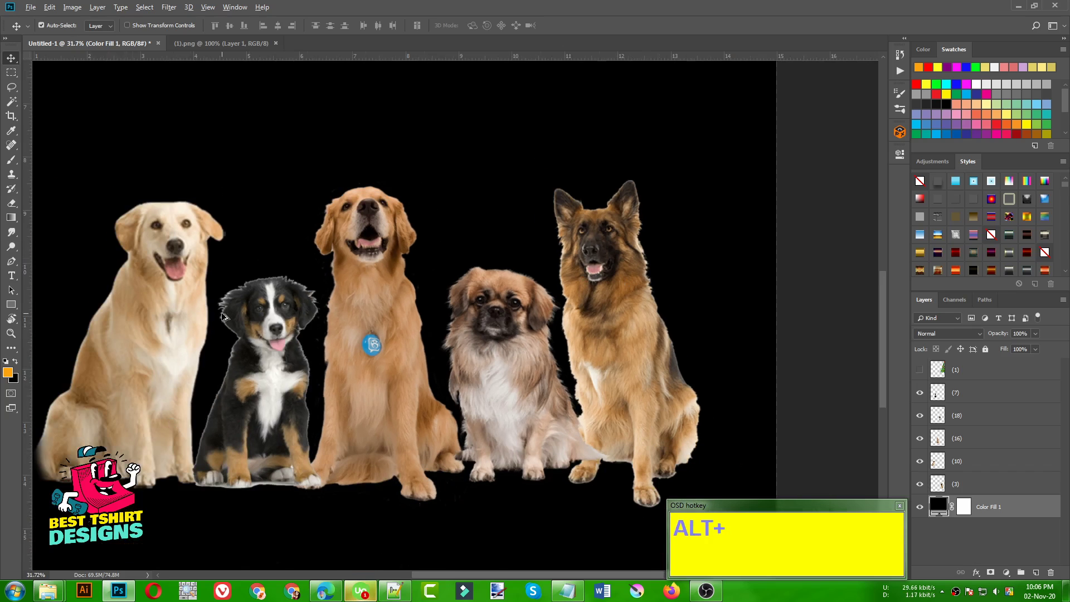
{"action": "scroll", "coordinate": [218, 313], "scroll_direction": "up", "scroll_amount": 2, "text": "alt"}
{"action": "left_click", "coordinate": [919, 483]}
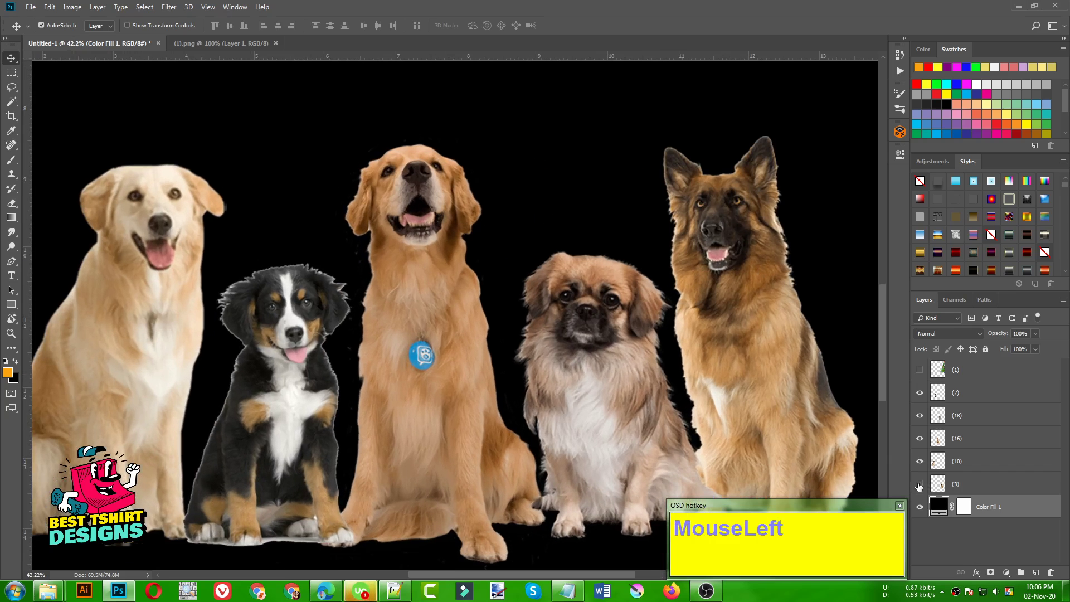
{"action": "left_click", "coordinate": [920, 483]}
Step: Load the German shepherd's outline from layer (3) as a selection and add a layer mask from it
{"action": "left_click", "coordinate": [974, 486]}
{"action": "left_click", "coordinate": [919, 484]}
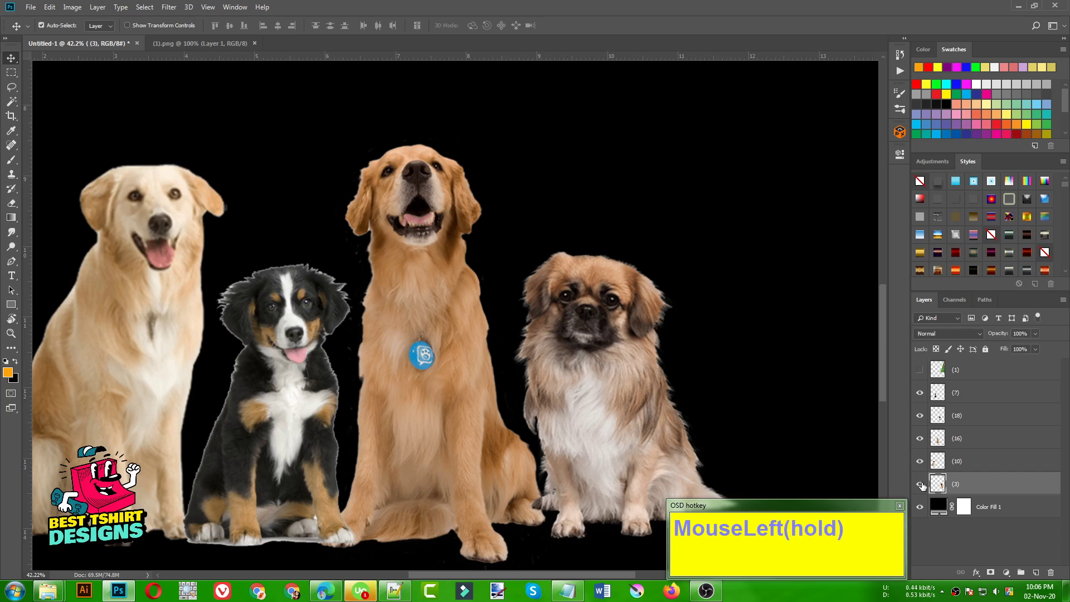
{"action": "left_click", "coordinate": [919, 484]}
{"action": "left_click", "coordinate": [934, 485], "text": "ctrl"}
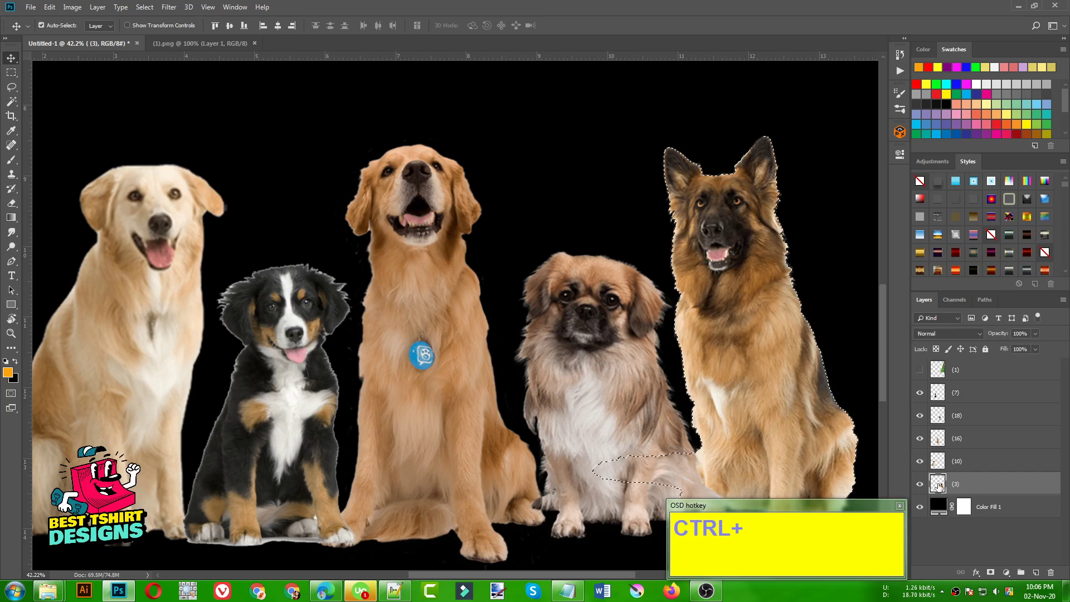
{"action": "scroll", "coordinate": [477, 329], "scroll_direction": "down", "scroll_amount": 3, "text": "alt"}
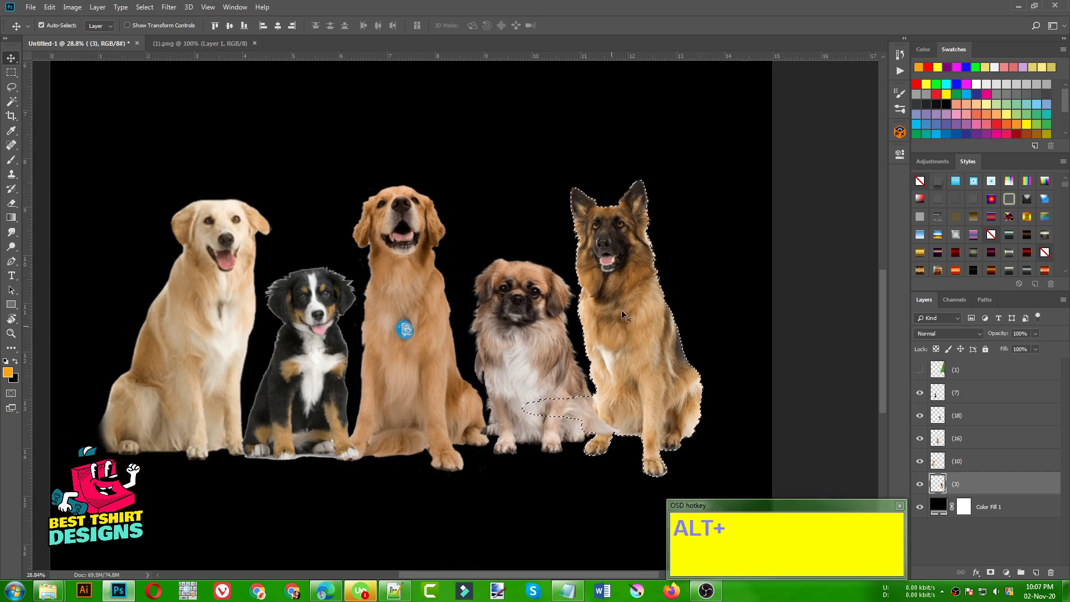
{"action": "left_click", "coordinate": [990, 572]}
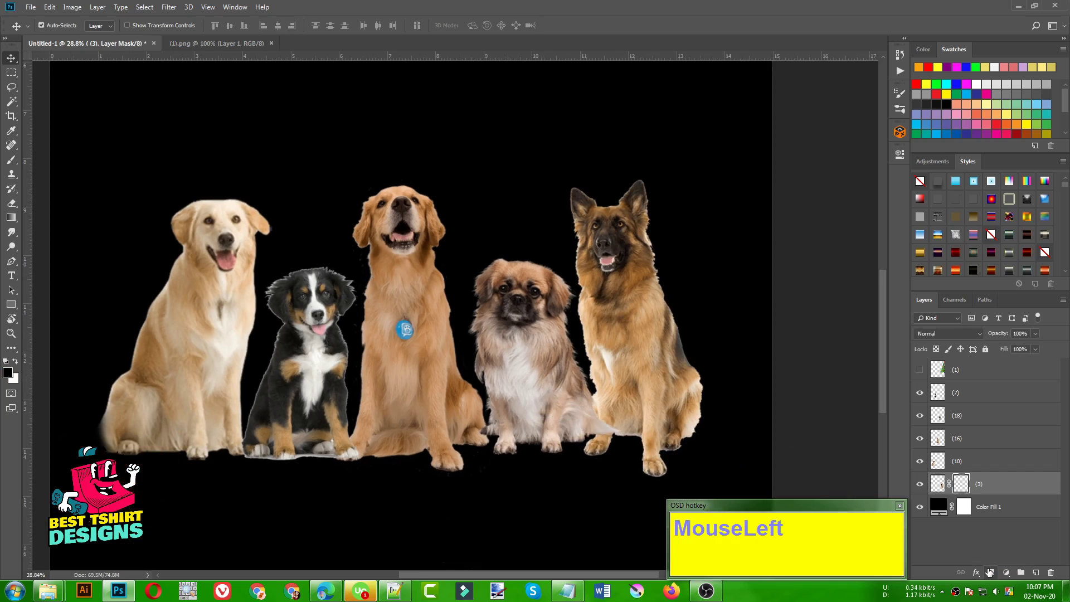
Step: Open the German shepherd's mask in Select and Mask and set the edge detection Radius to 1 px
{"action": "scroll", "coordinate": [717, 239], "scroll_direction": "up", "scroll_amount": 5, "text": "alt"}
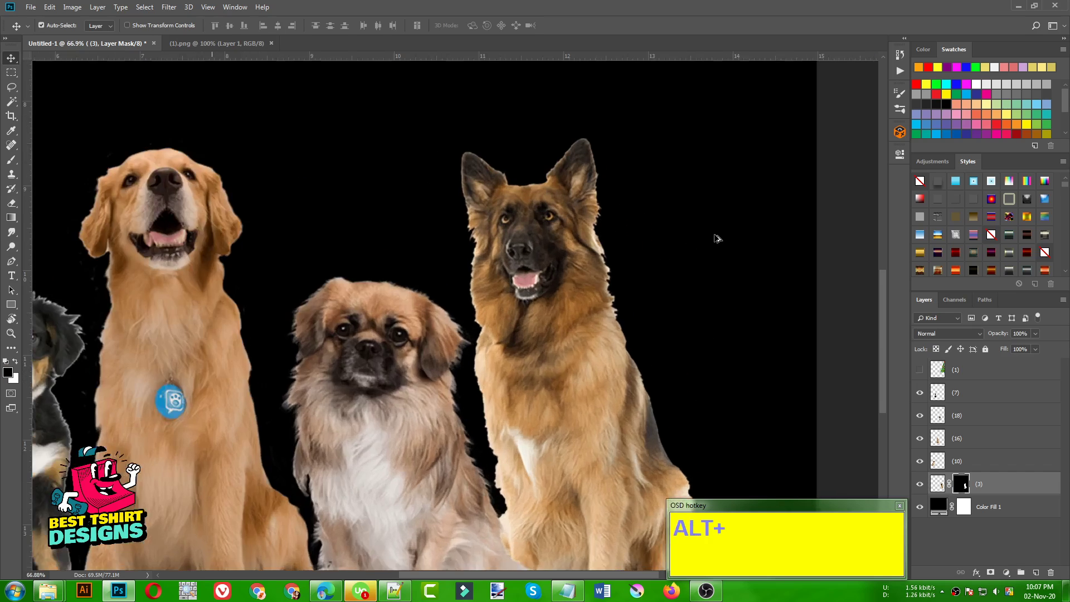
{"action": "scroll", "coordinate": [717, 238], "scroll_direction": "up", "scroll_amount": 2, "text": "alt"}
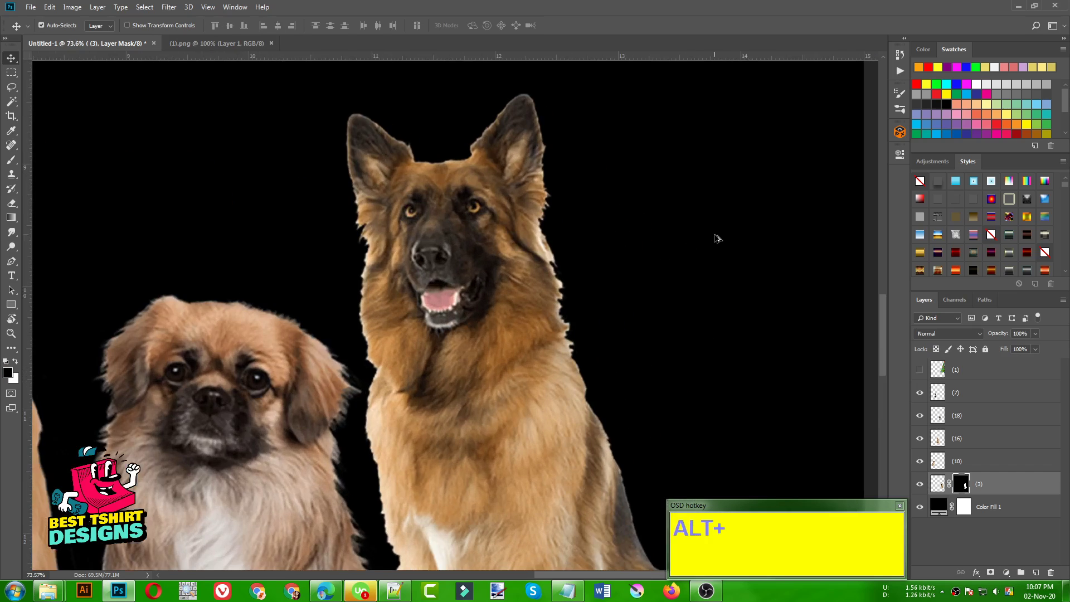
{"action": "right_click", "coordinate": [964, 488]}
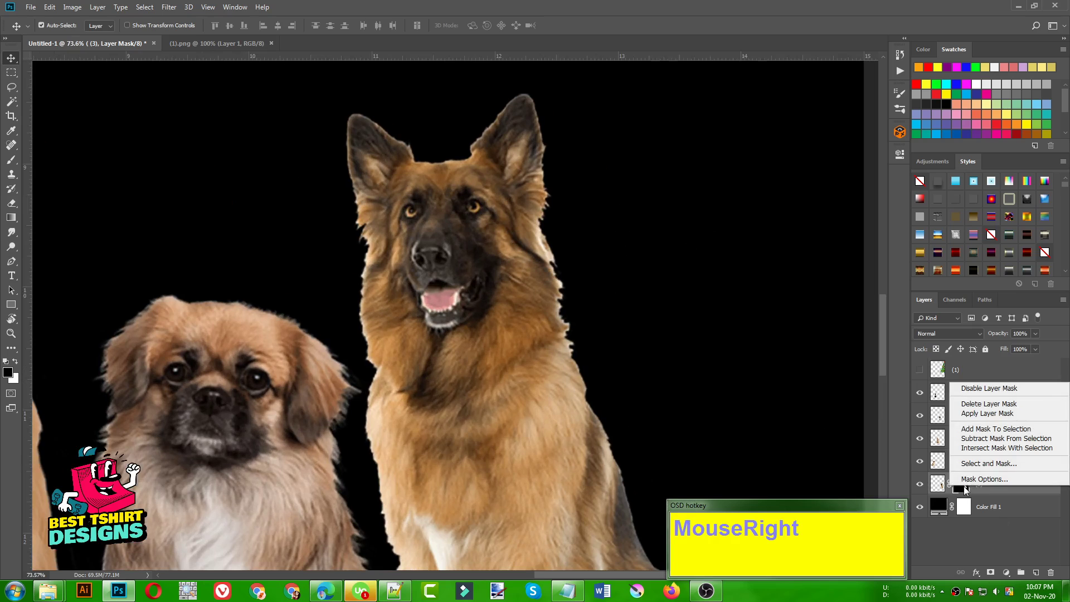
{"action": "left_click", "coordinate": [982, 461]}
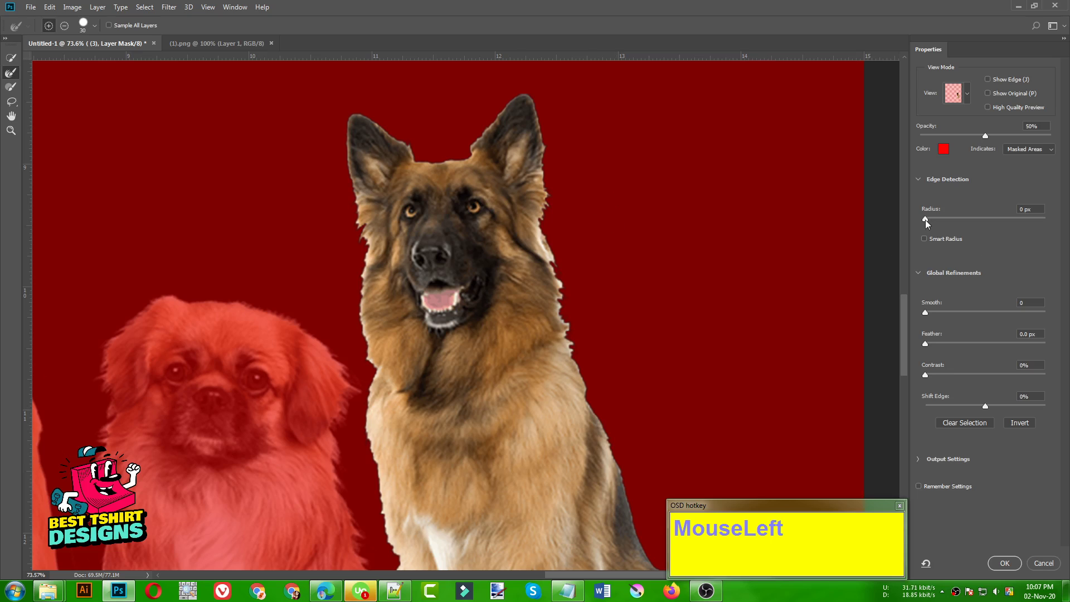
{"action": "left_click_drag", "start_coordinate": [924, 220], "coordinate": [929, 219]}
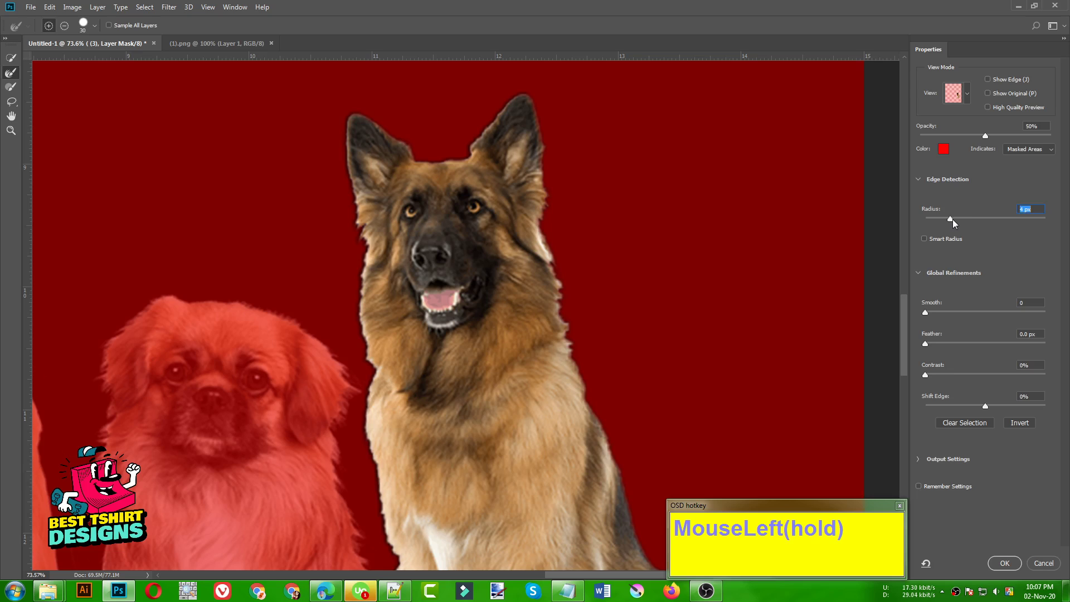
{"action": "left_click_drag", "start_coordinate": [952, 219], "coordinate": [960, 219]}
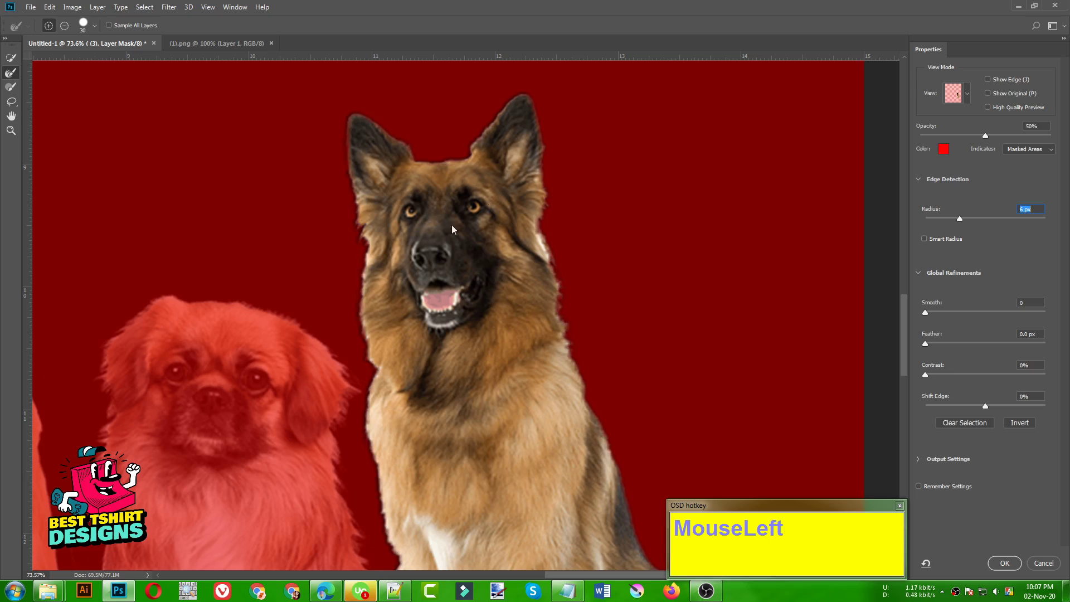
{"action": "scroll", "coordinate": [469, 220], "scroll_direction": "down", "scroll_amount": 1}
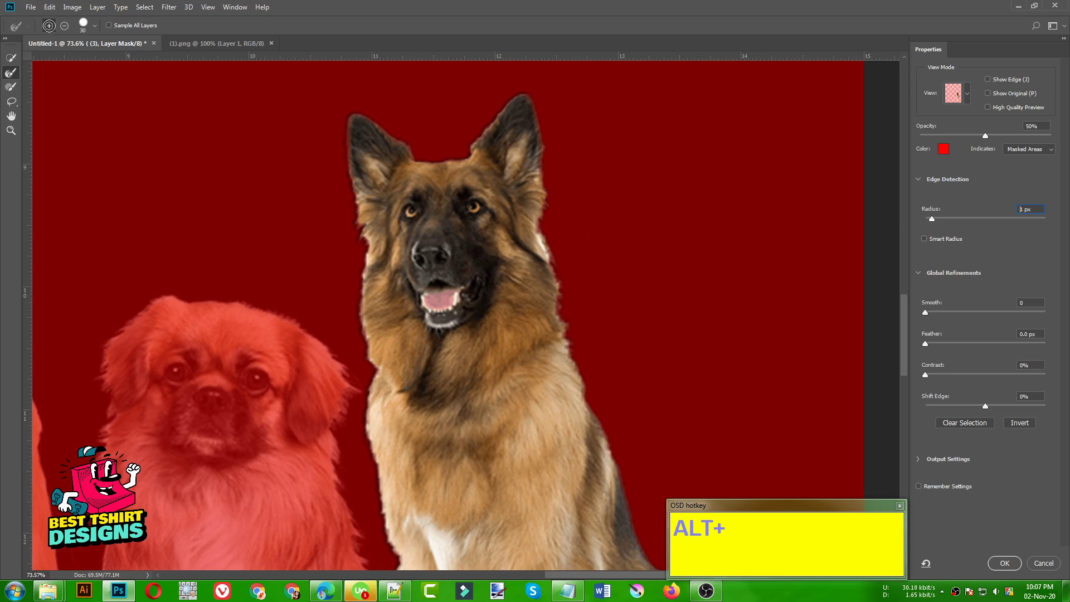
Step: Refine the light fur fringe on the right side of the German shepherd's neck with the Refine Edge Brush and apply the result
{"action": "left_click_drag", "start_coordinate": [540, 233], "coordinate": [559, 270]}
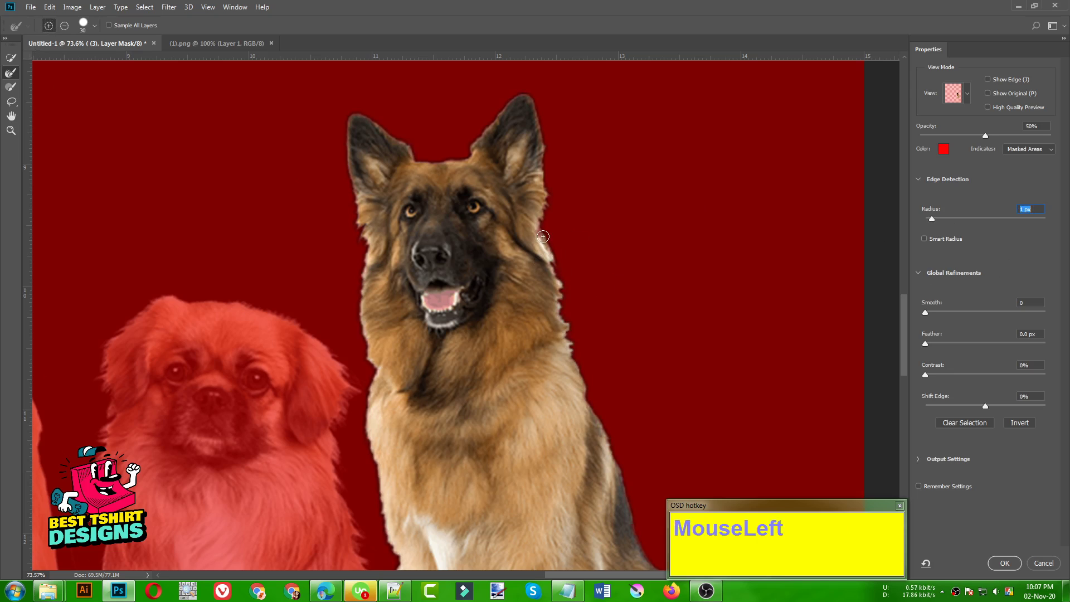
{"action": "left_click", "coordinate": [543, 236]}
{"action": "left_click", "coordinate": [547, 234]}
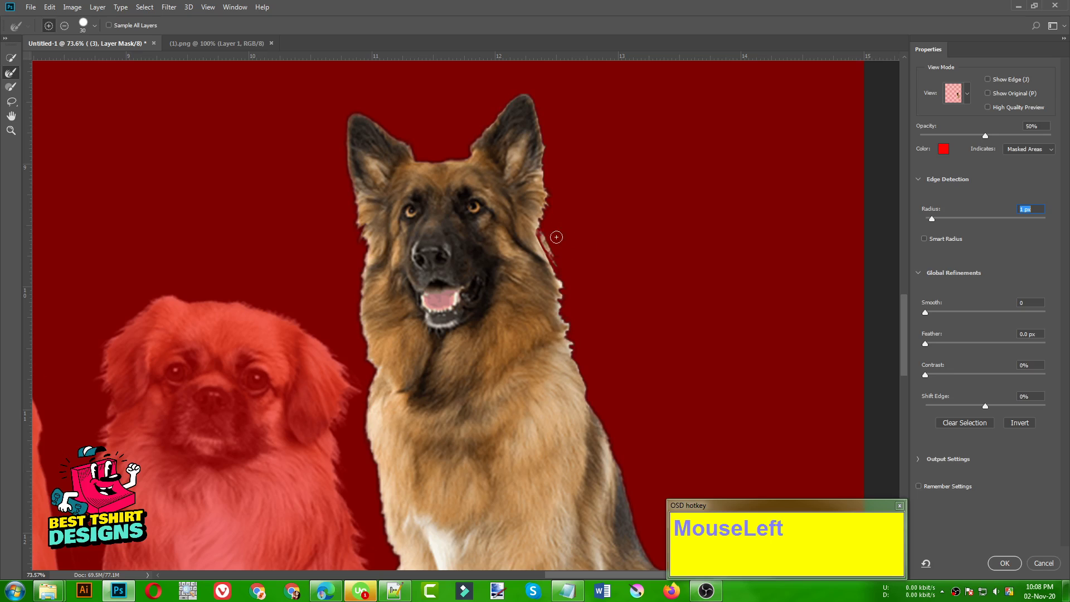
{"action": "left_click_drag", "start_coordinate": [547, 237], "coordinate": [554, 260]}
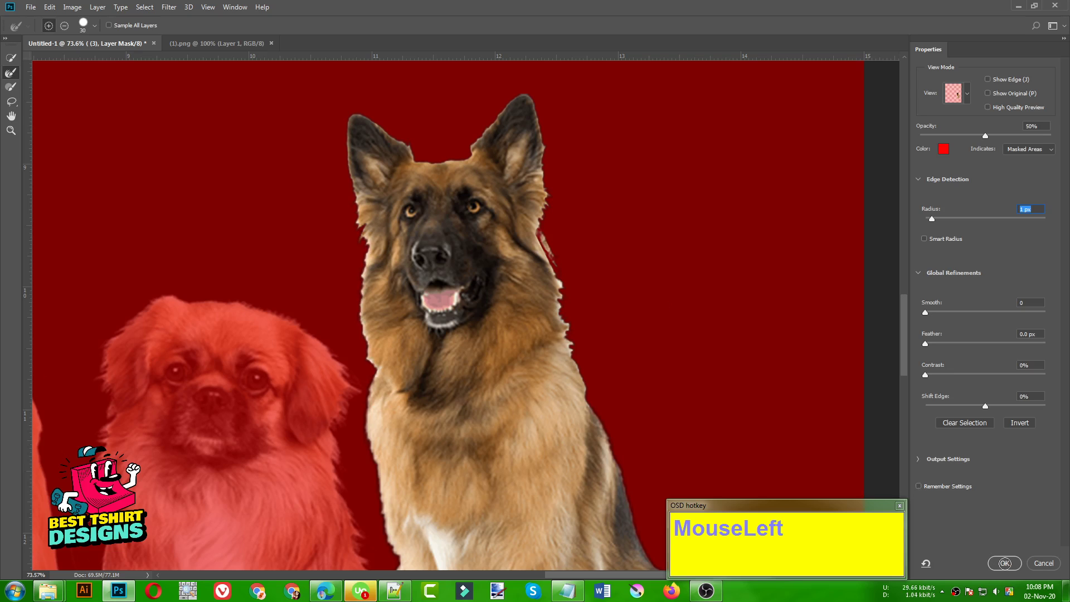
{"action": "left_click", "coordinate": [1004, 563]}
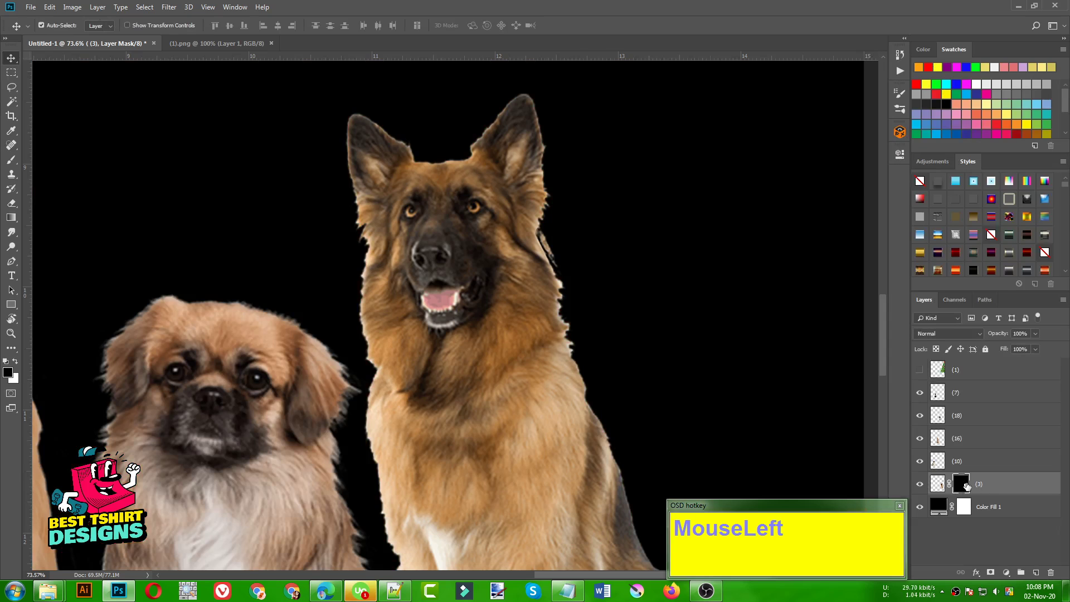
Step: Paint black on the German shepherd's mask with a size 40 brush to clean the fringe along both sides of the head and neck
{"action": "key", "text": "b"}
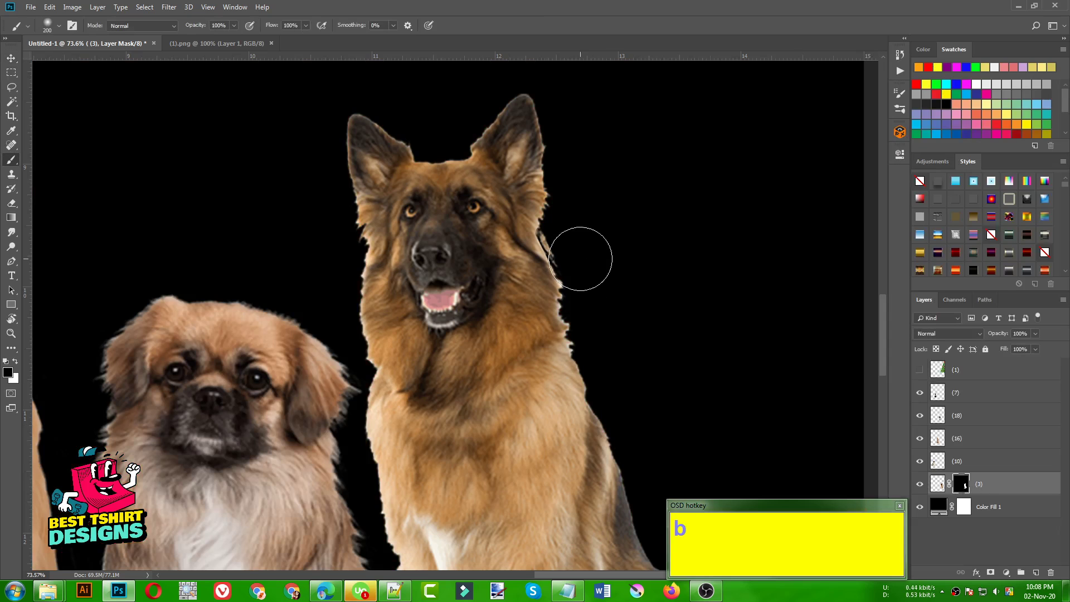
{"action": "key", "text": "bracketleft"}
{"action": "key", "text": "bracketleft"}
{"action": "key", "text": "bracketleft"}
{"action": "key", "text": "bracketleft"}
{"action": "key", "text": "bracketleft"}
{"action": "key", "text": "bracketleft"}
{"action": "key", "text": "bracketleft"}
{"action": "key", "text": "bracketleft"}
{"action": "key", "text": "bracketleft"}
{"action": "key", "text": "bracketleft"}
{"action": "mouse_move", "coordinate": [545, 232]}
{"action": "left_mouse_down"}
{"action": "mouse_move", "coordinate": [601, 355]}
{"action": "mouse_move", "coordinate": [564, 276]}
{"action": "mouse_move", "coordinate": [572, 362]}
{"action": "left_mouse_up"}
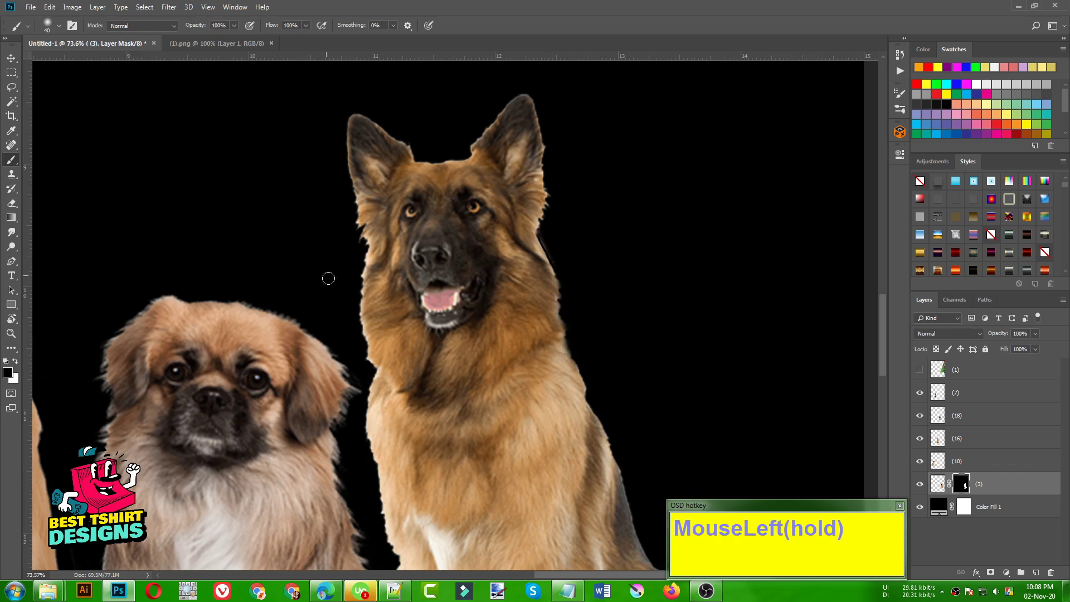
{"action": "mouse_move", "coordinate": [346, 203]}
{"action": "left_mouse_down"}
{"action": "mouse_move", "coordinate": [364, 239]}
{"action": "mouse_move", "coordinate": [366, 374]}
{"action": "left_mouse_up"}
Step: Inspect the edges of all five dogs and toggle layers (16), (18) and (7) to identify the black puppy's layer
{"action": "scroll", "coordinate": [543, 226], "scroll_direction": "down", "scroll_amount": 5, "text": "alt"}
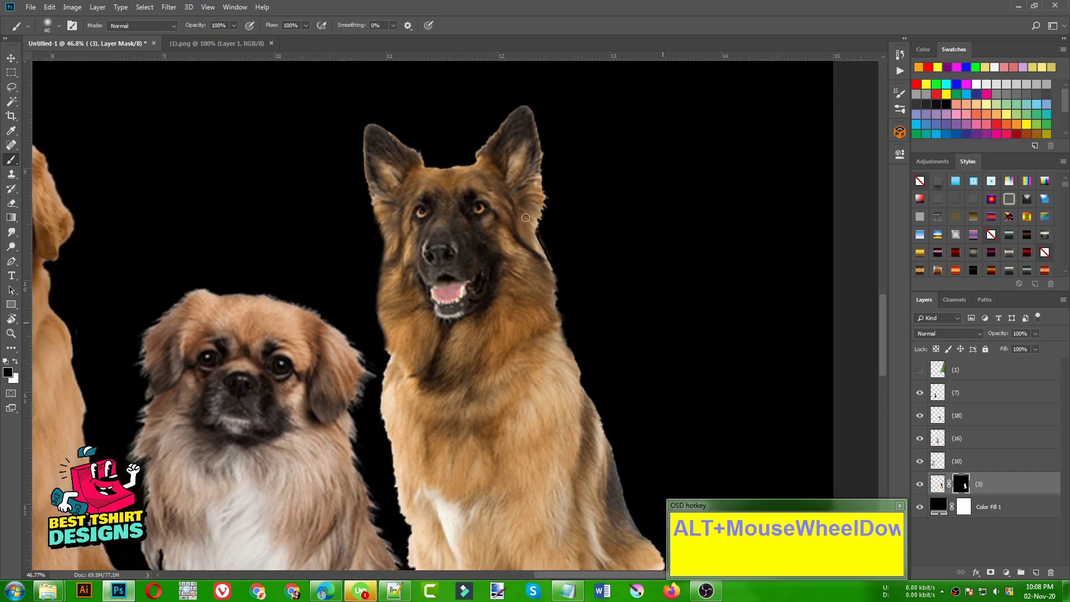
{"action": "scroll", "coordinate": [681, 233], "scroll_direction": "down", "scroll_amount": 2, "text": "alt"}
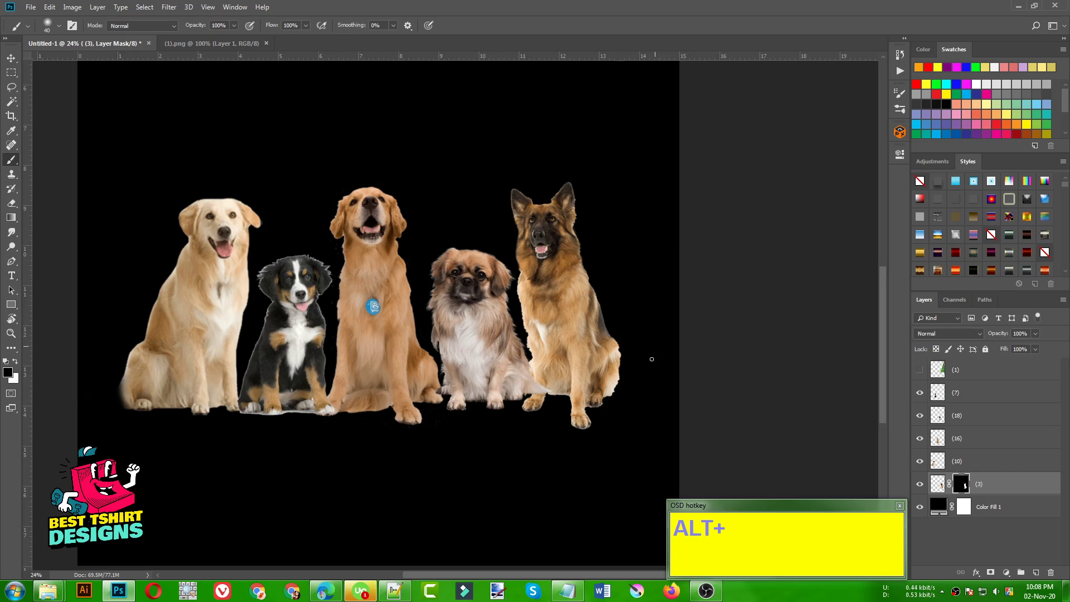
{"action": "scroll", "coordinate": [214, 286], "scroll_direction": "up", "scroll_amount": 3, "text": "alt"}
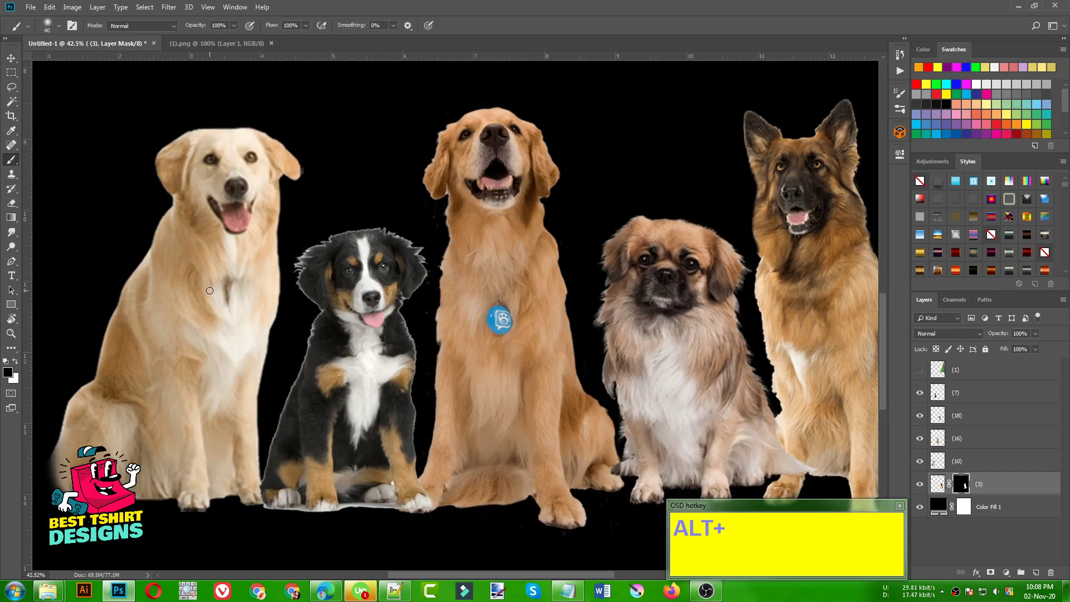
{"action": "scroll", "coordinate": [209, 290], "scroll_direction": "down", "scroll_amount": 1, "text": "alt"}
{"action": "scroll", "coordinate": [352, 300], "scroll_direction": "up", "scroll_amount": 2, "text": "alt"}
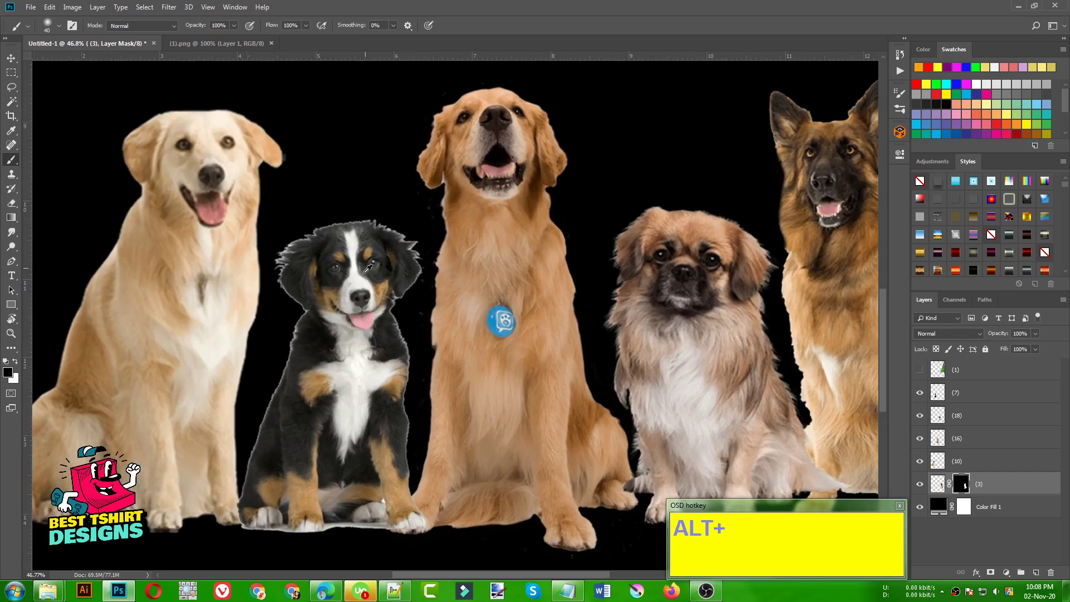
{"action": "left_click", "coordinate": [918, 438]}
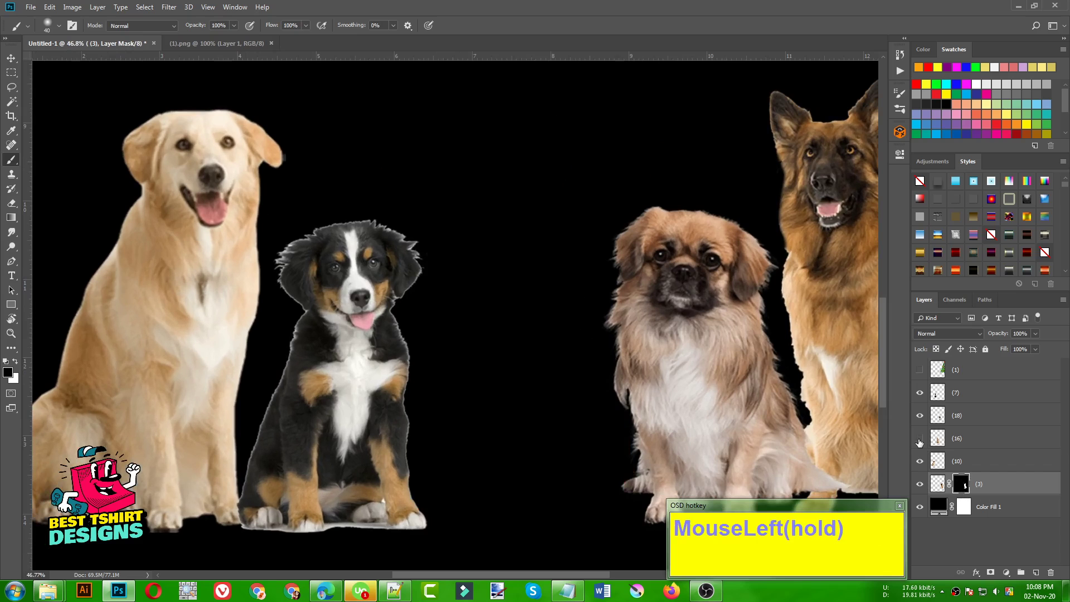
{"action": "left_click", "coordinate": [919, 439]}
{"action": "left_click", "coordinate": [921, 416]}
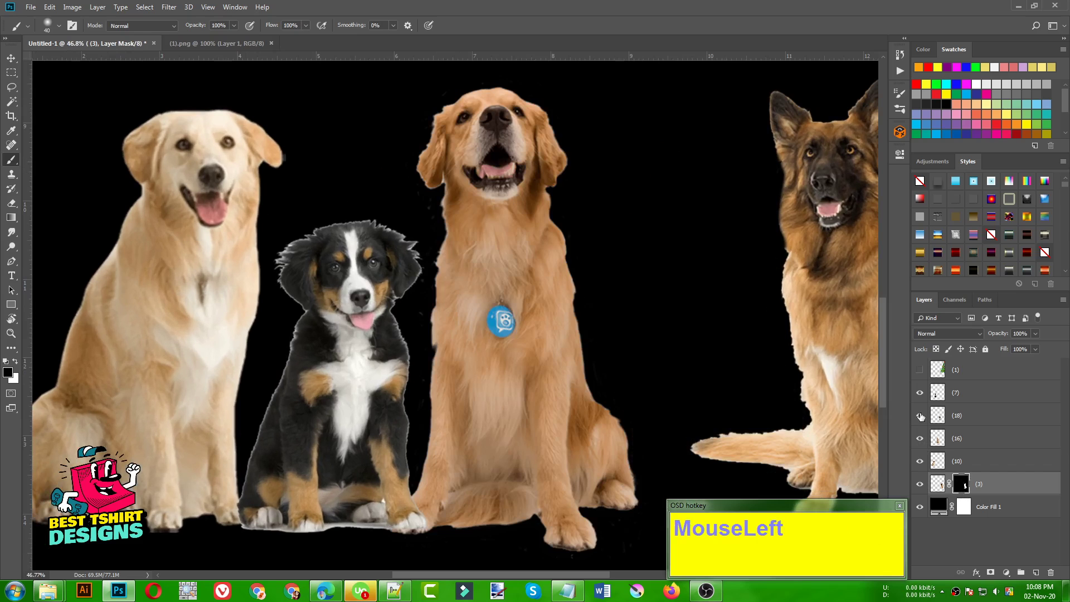
{"action": "left_click", "coordinate": [920, 415]}
{"action": "left_click", "coordinate": [920, 393]}
{"action": "left_click", "coordinate": [920, 393]}
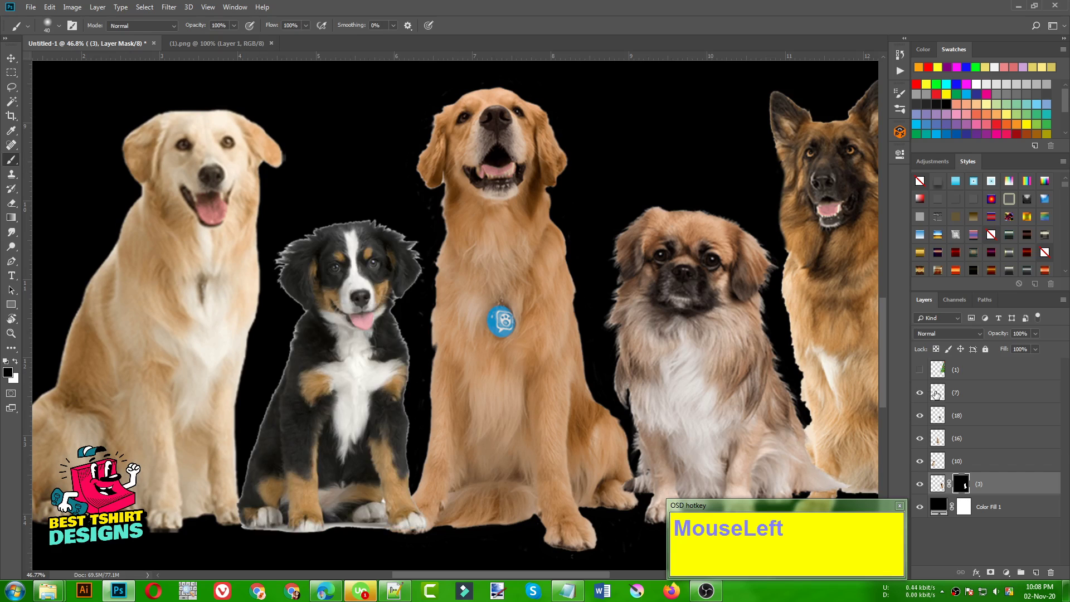
Step: Load the black puppy's outline from layer (7) as a selection and add it as a mask on that layer
{"action": "left_click", "coordinate": [937, 396], "text": "ctrl"}
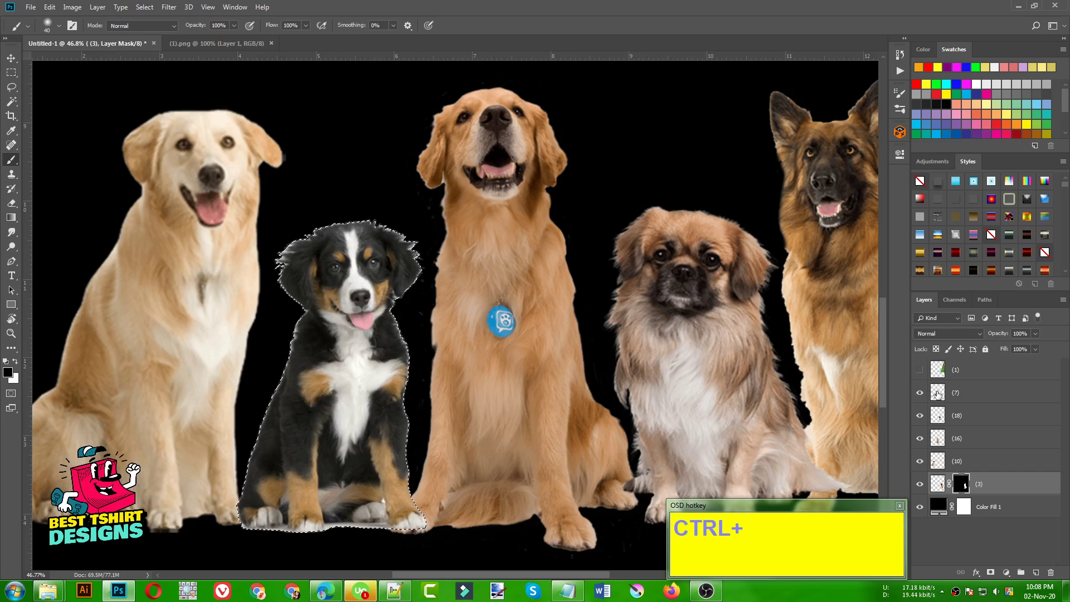
{"action": "left_click", "coordinate": [990, 572]}
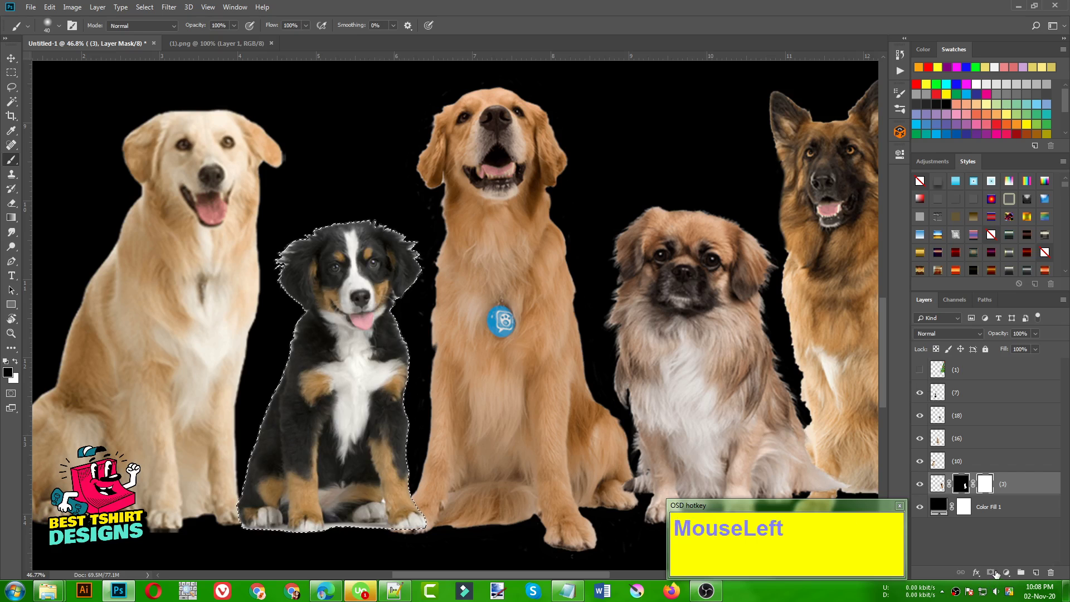
{"action": "key", "text": "ctrl+z"}
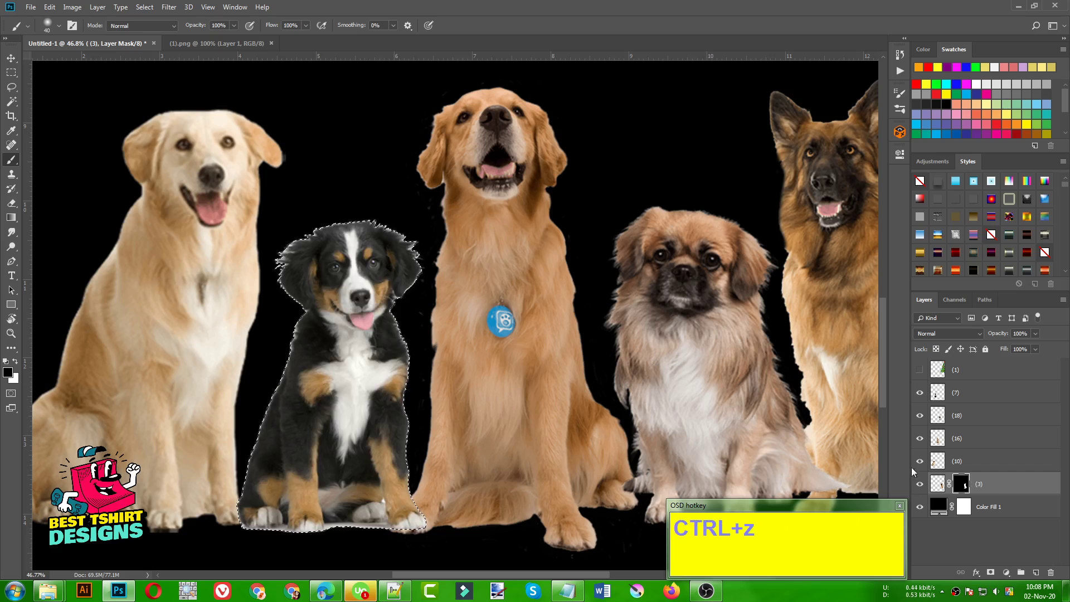
{"action": "left_click", "coordinate": [920, 415]}
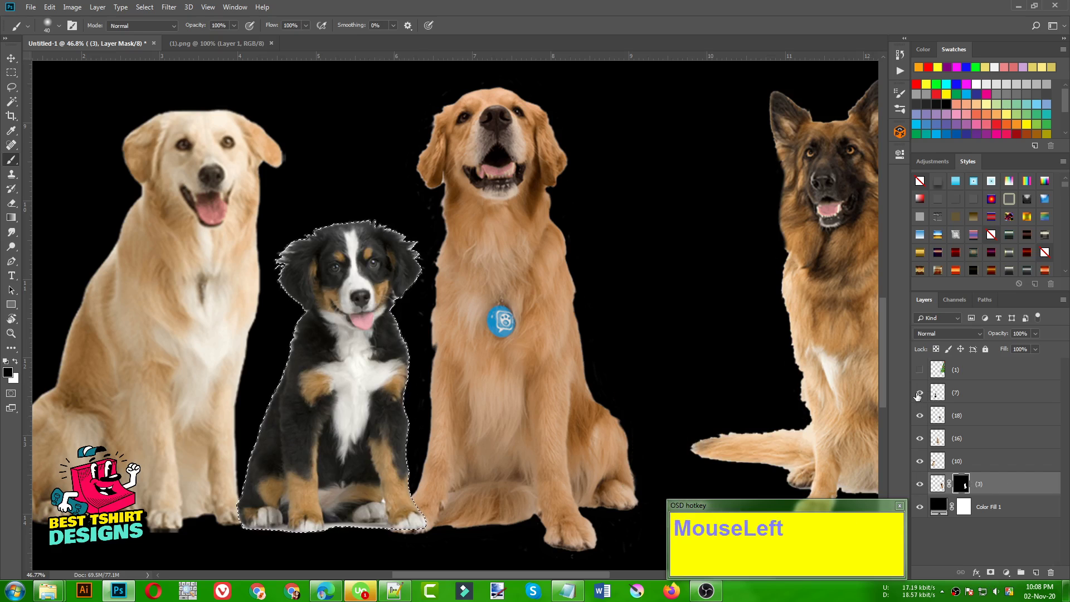
{"action": "left_click", "coordinate": [919, 394]}
{"action": "left_click", "coordinate": [919, 393]}
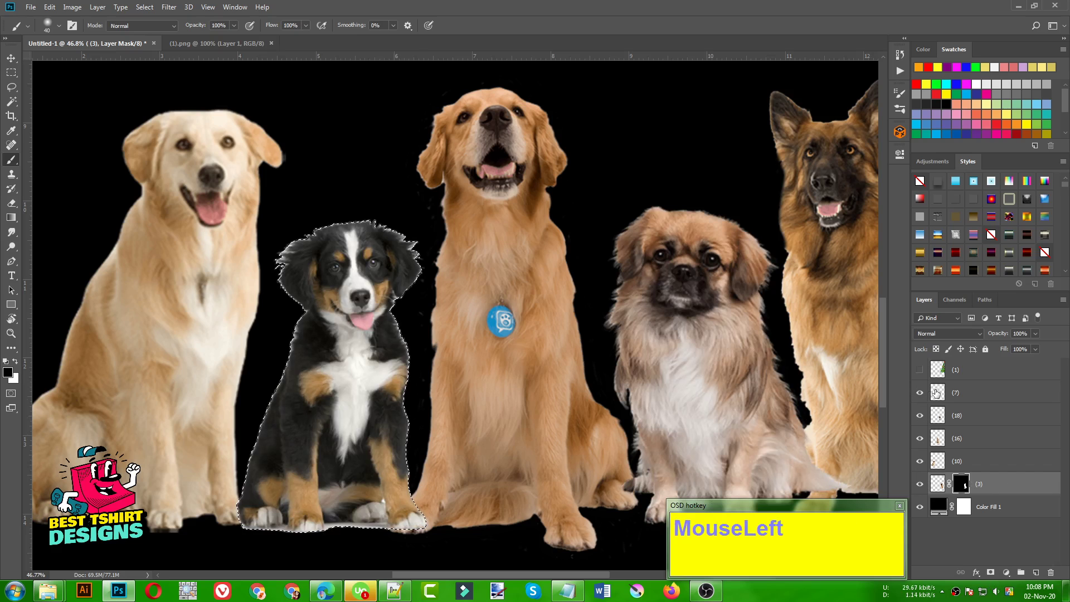
{"action": "left_click", "coordinate": [937, 393]}
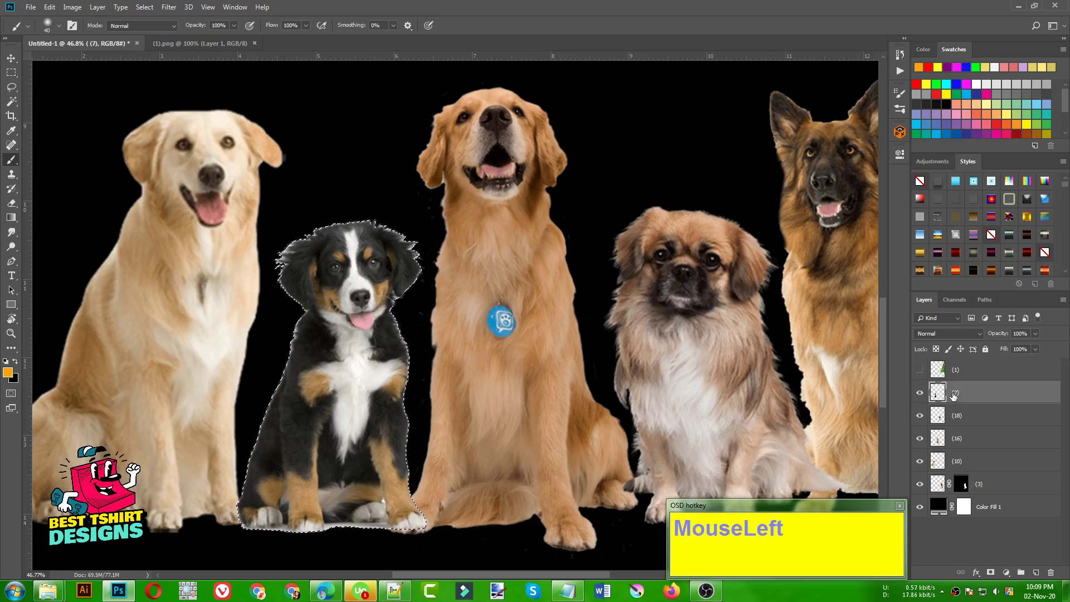
{"action": "left_click", "coordinate": [990, 573]}
Step: Try painting black on the black puppy's mask with the size 40 brush along the left side of its head and body
{"action": "scroll", "coordinate": [286, 258], "scroll_direction": "up", "scroll_amount": 5}
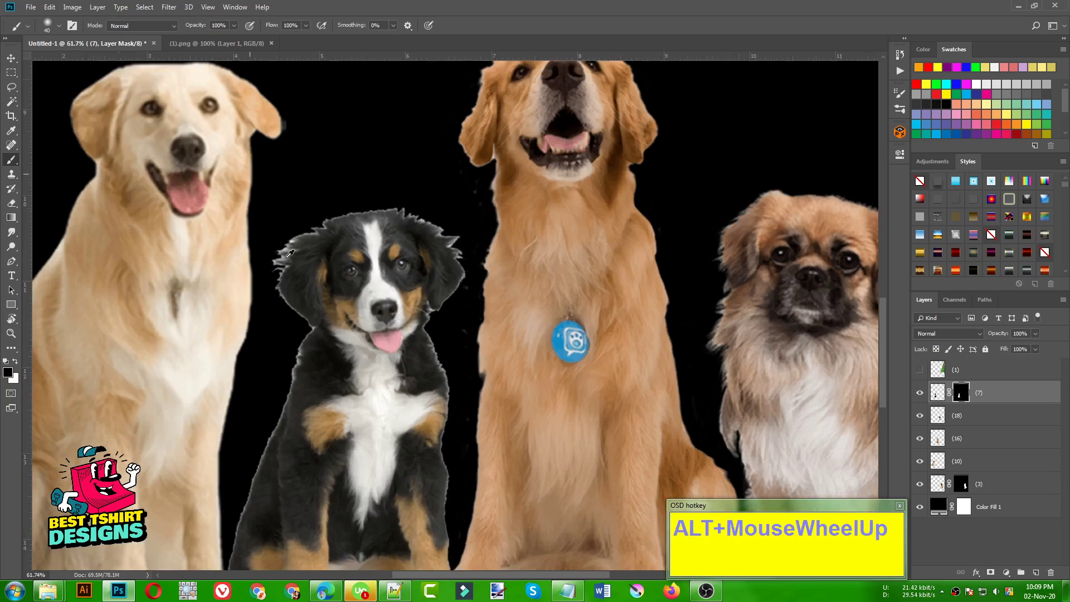
{"action": "mouse_move", "coordinate": [324, 220]}
{"action": "left_mouse_down"}
{"action": "mouse_move", "coordinate": [300, 224]}
{"action": "mouse_move", "coordinate": [275, 252]}
{"action": "mouse_move", "coordinate": [291, 247]}
{"action": "mouse_move", "coordinate": [277, 257]}
{"action": "mouse_move", "coordinate": [268, 304]}
{"action": "mouse_move", "coordinate": [266, 292]}
{"action": "mouse_move", "coordinate": [290, 334]}
{"action": "mouse_move", "coordinate": [321, 357]}
{"action": "mouse_move", "coordinate": [277, 447]}
{"action": "left_mouse_up"}
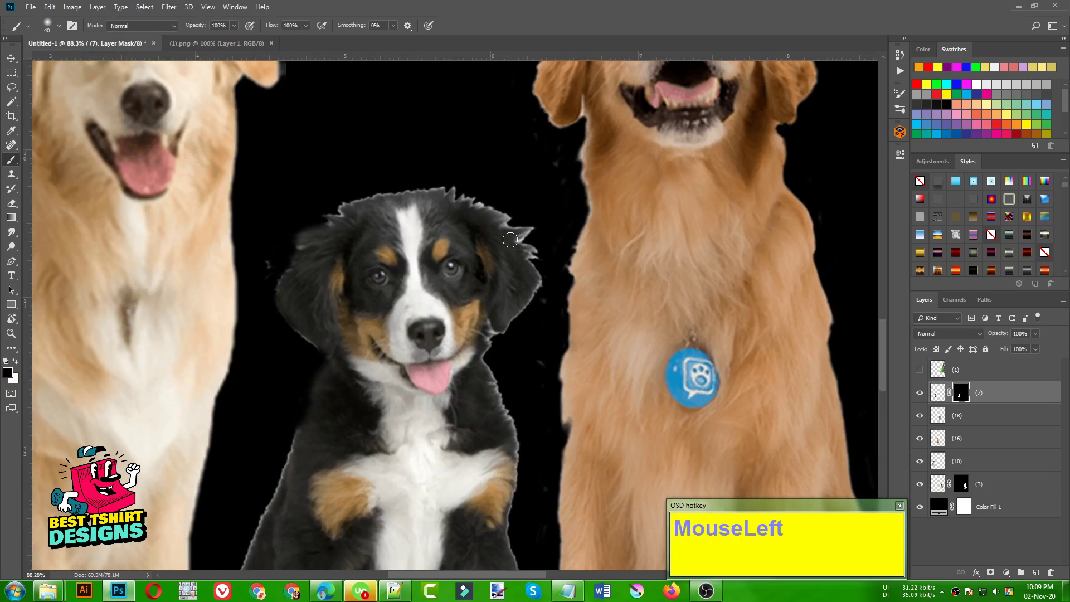
{"action": "key", "text": "ctrl+alt+z"}
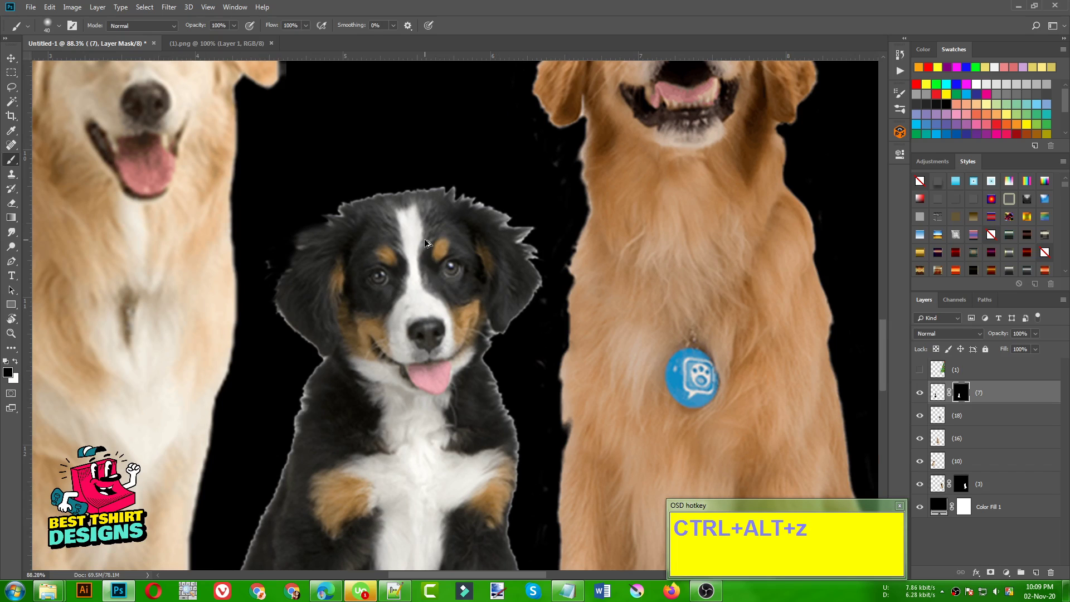
{"action": "key", "text": "ctrl+alt+z"}
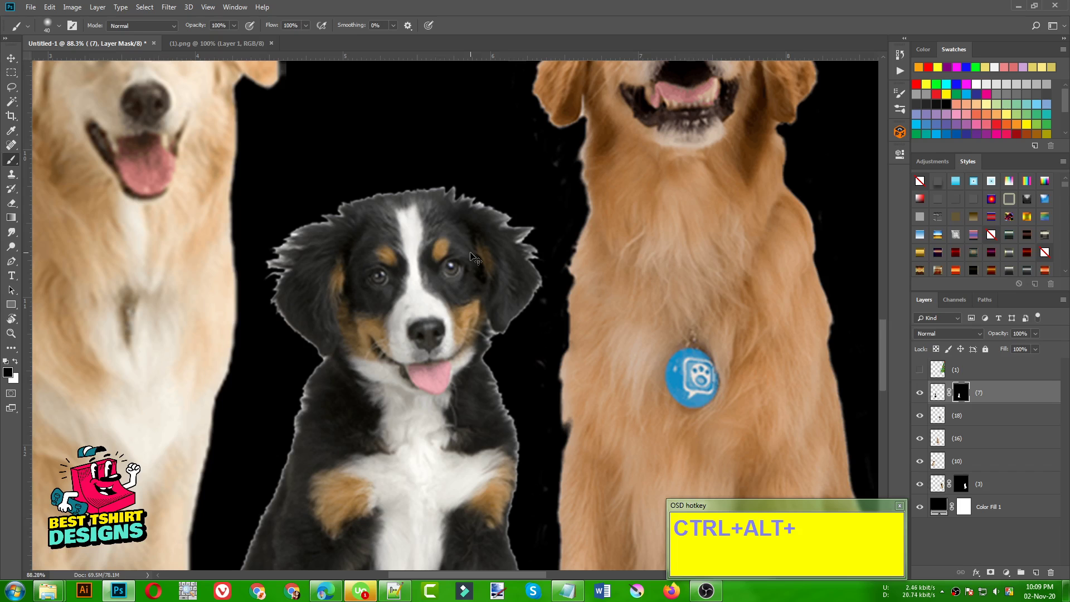
Step: Refine the black puppy's mask in Select and Mask with an edge detection Radius of 8 px and apply it
{"action": "scroll", "coordinate": [313, 165], "scroll_direction": "down", "scroll_amount": 3, "text": "alt"}
{"action": "scroll", "coordinate": [336, 224], "scroll_direction": "up", "scroll_amount": 4, "text": "alt"}
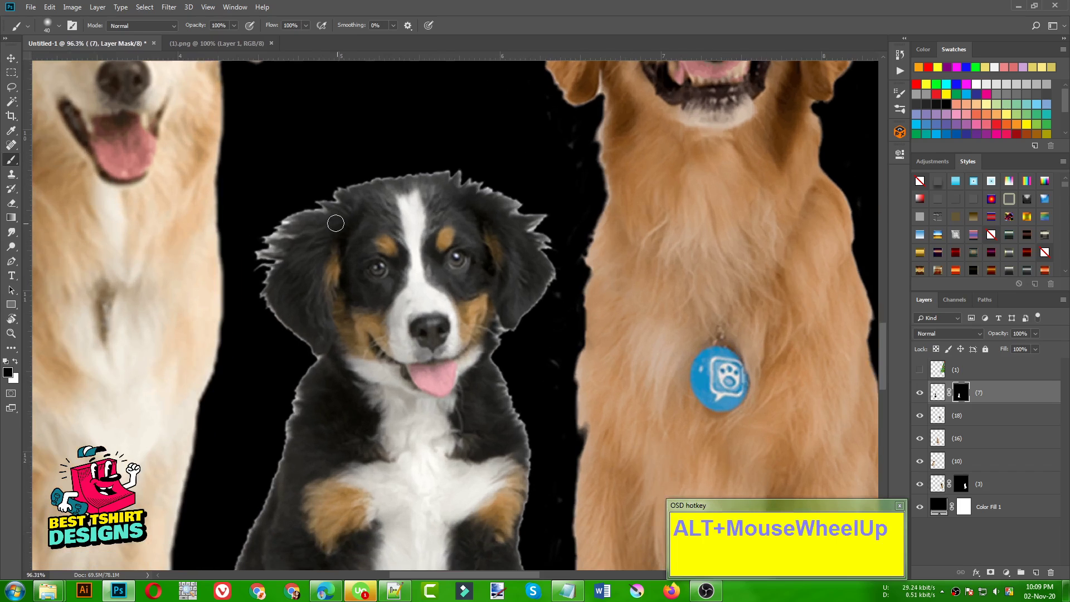
{"action": "right_click", "coordinate": [960, 395]}
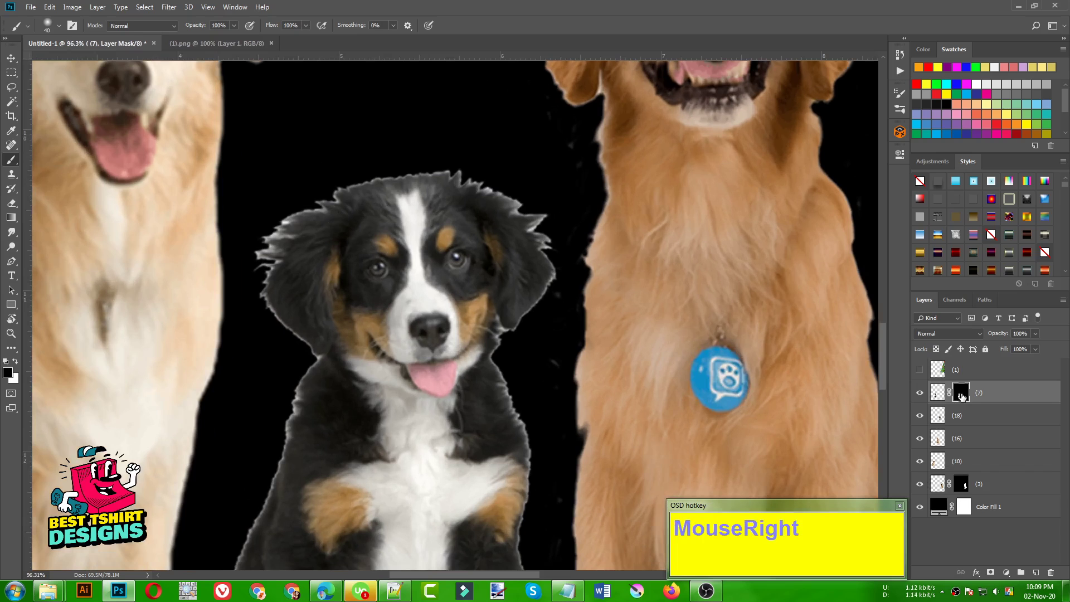
{"action": "left_click", "coordinate": [975, 475]}
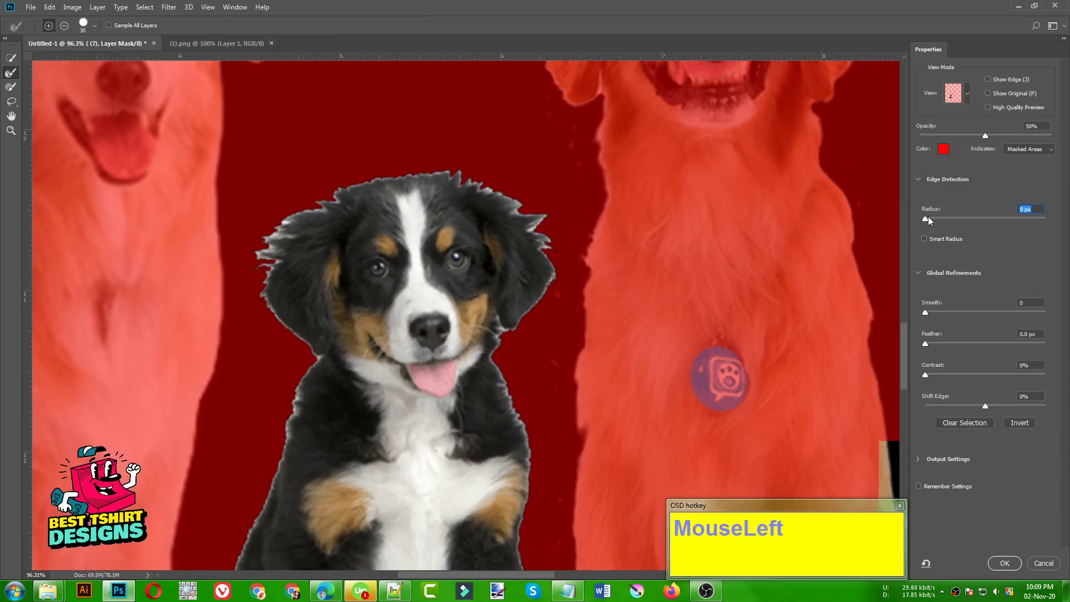
{"action": "left_click_drag", "start_coordinate": [925, 219], "coordinate": [965, 218]}
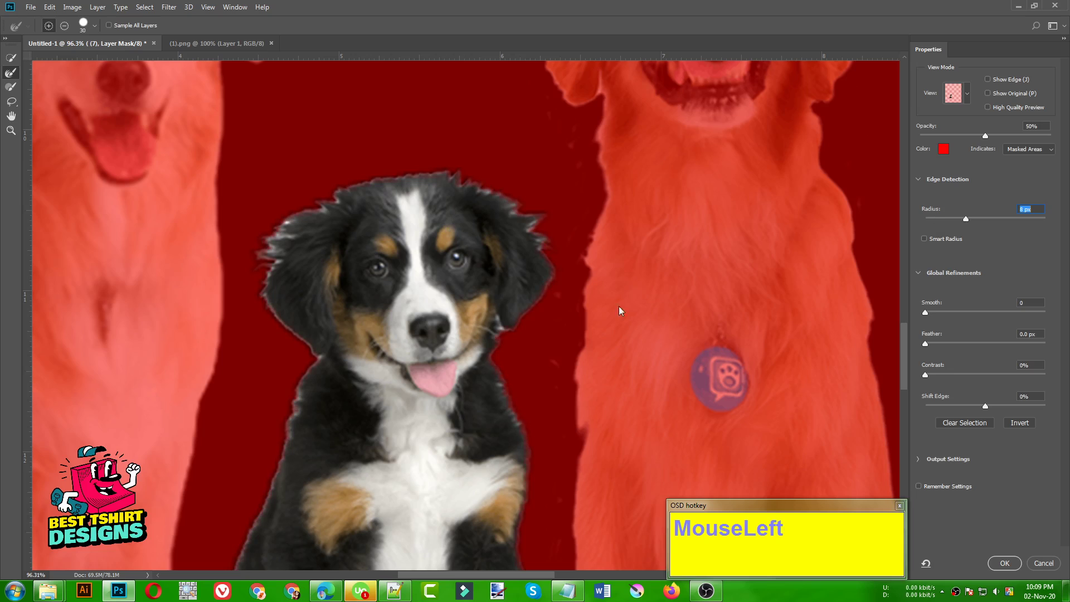
{"action": "left_click", "coordinate": [1001, 564]}
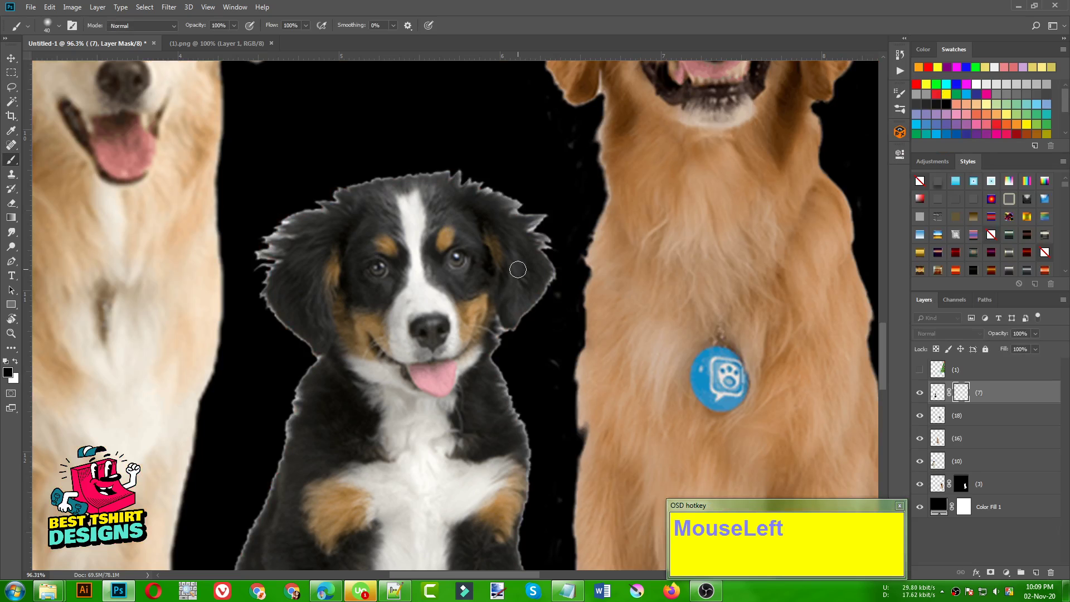
Step: Paint black on the black puppy's mask with a size 150 brush to soften the fringe around its ears and the top of its head
{"action": "scroll", "coordinate": [309, 239], "scroll_direction": "down", "scroll_amount": 1}
{"action": "scroll", "coordinate": [312, 236], "scroll_direction": "down", "scroll_amount": 6}
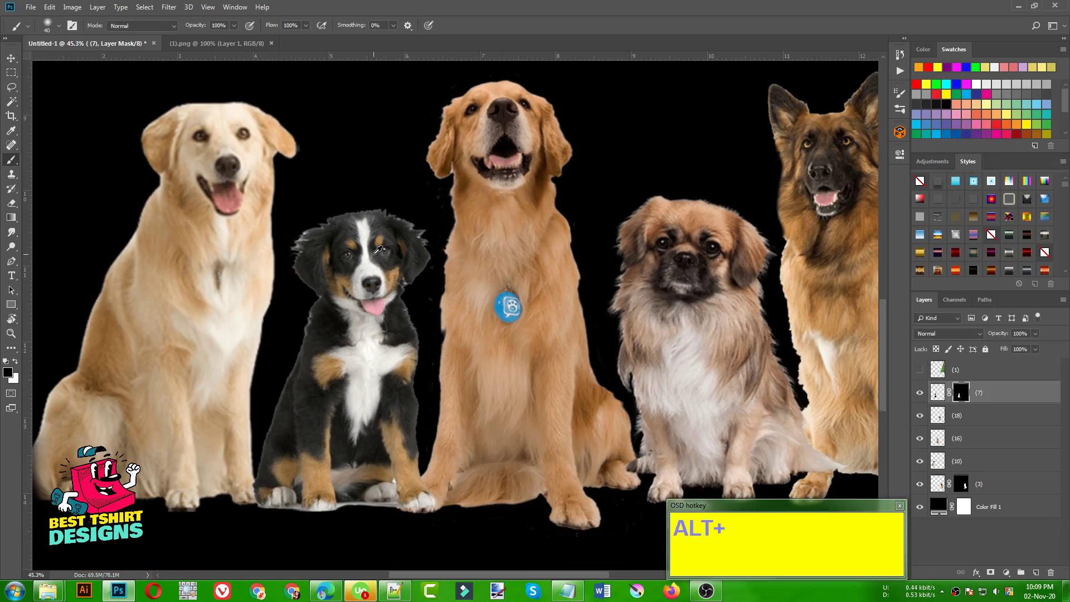
{"action": "scroll", "coordinate": [337, 234], "scroll_direction": "up", "scroll_amount": 3}
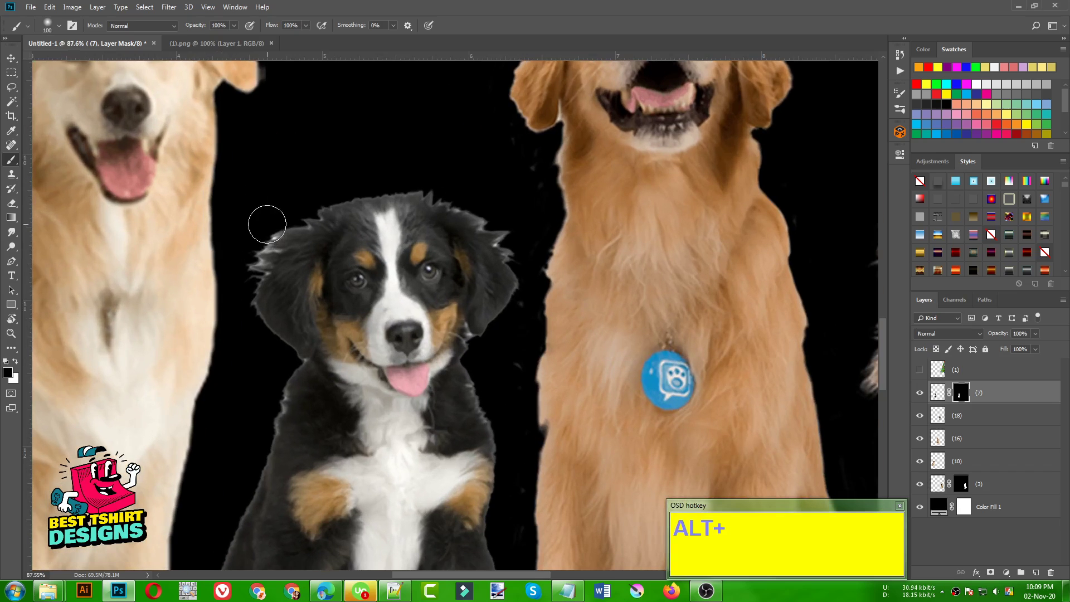
{"action": "key", "text": "bracketright"}
{"action": "key", "text": "bracketright"}
{"action": "left_click_drag", "start_coordinate": [262, 234], "coordinate": [239, 261]}
{"action": "left_click_drag", "start_coordinate": [511, 216], "coordinate": [482, 213]}
{"action": "left_click_drag", "start_coordinate": [439, 182], "coordinate": [437, 176]}
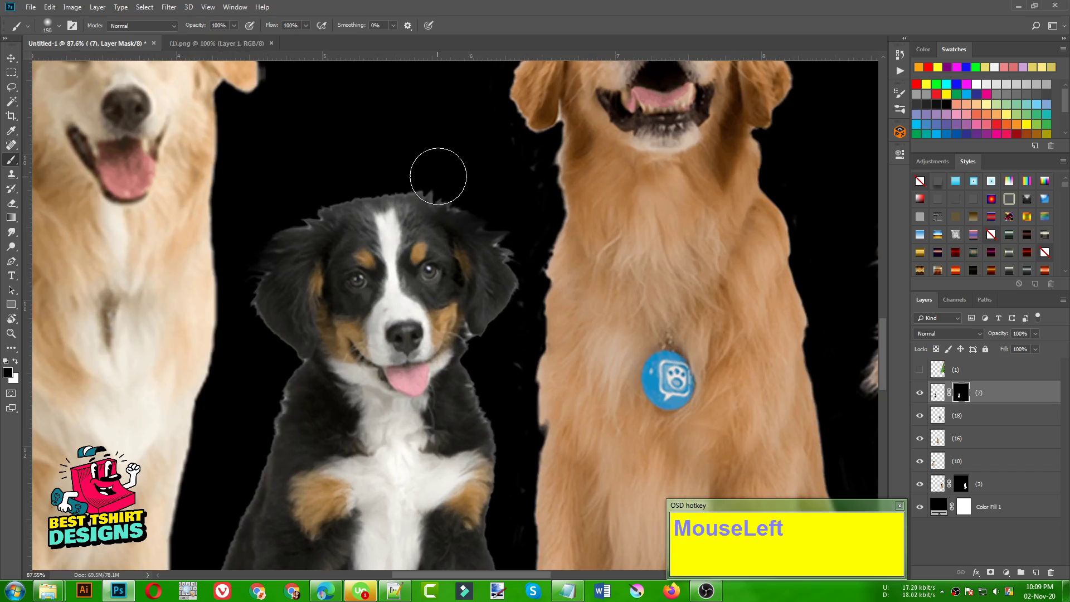
Step: Paint black on the black puppy's mask along both sides of its neck and body to remove the remaining light fringe
{"action": "scroll", "coordinate": [345, 240], "scroll_direction": "down", "scroll_amount": 2}
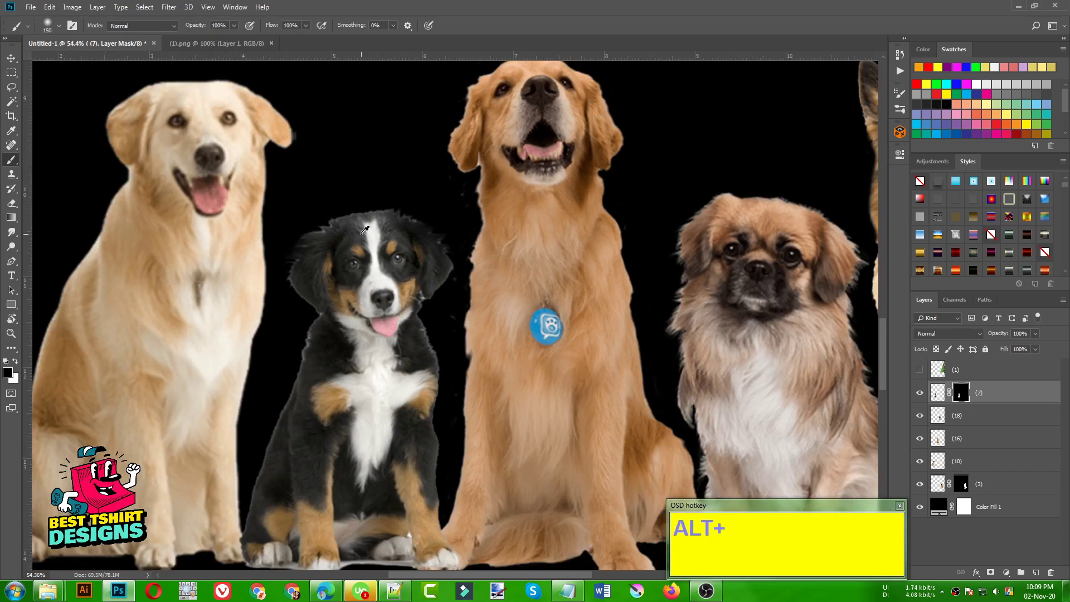
{"action": "scroll", "coordinate": [432, 312], "scroll_direction": "up", "scroll_amount": 3}
{"action": "left_click_drag", "start_coordinate": [432, 303], "coordinate": [463, 378]}
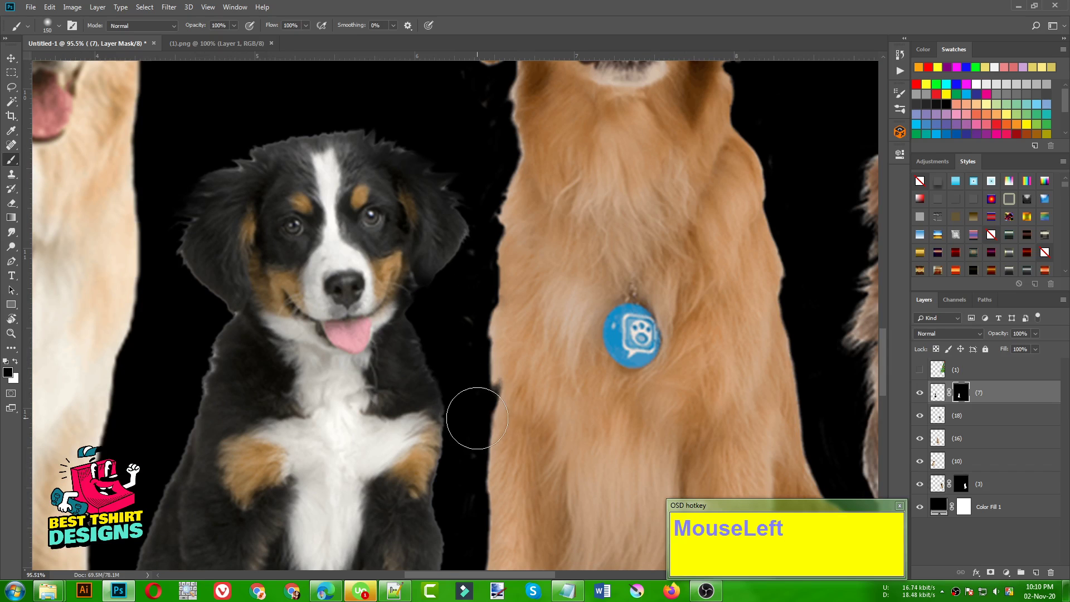
{"action": "mouse_move", "coordinate": [182, 378]}
{"action": "left_mouse_down"}
{"action": "mouse_move", "coordinate": [185, 340]}
{"action": "mouse_move", "coordinate": [197, 331]}
{"action": "left_mouse_up"}
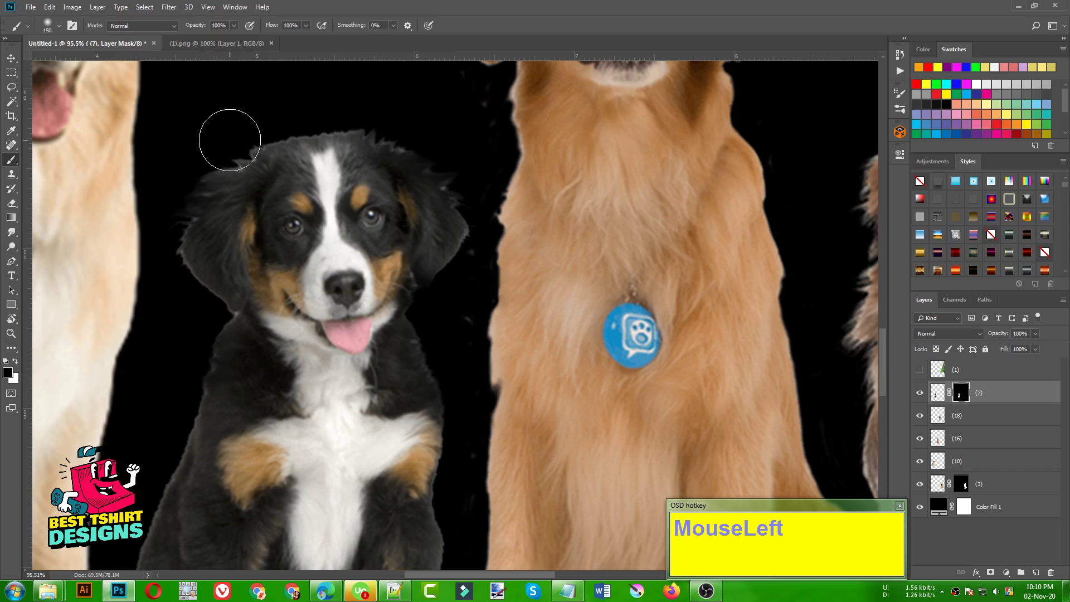
Step: Identify the golden retriever's layer by toggling the visibility of layer (16), and select that layer
{"action": "scroll", "coordinate": [348, 234], "scroll_direction": "down", "scroll_amount": 5, "text": "alt"}
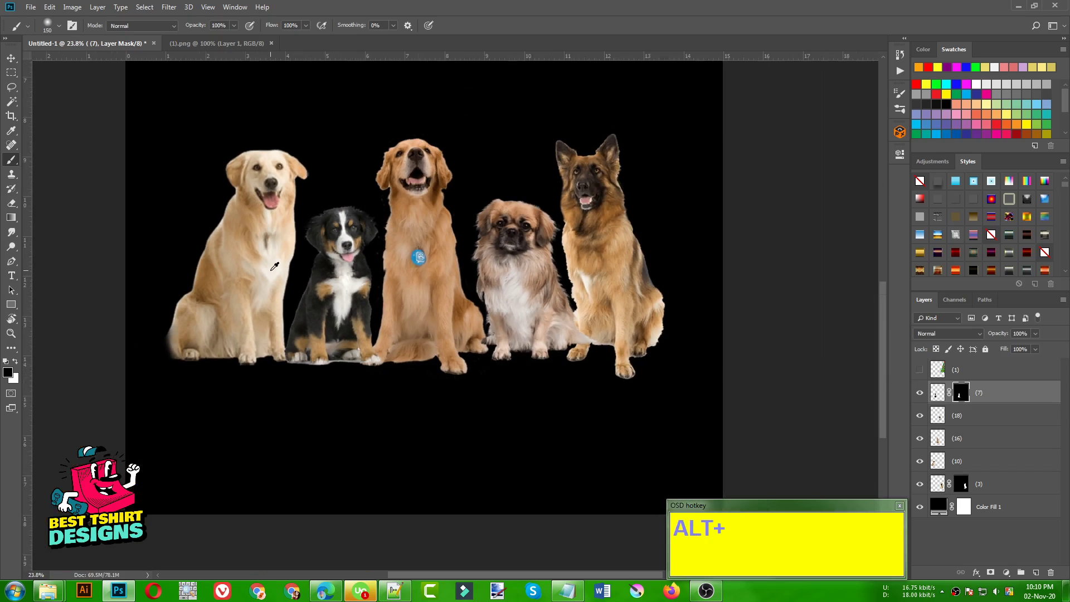
{"action": "scroll", "coordinate": [274, 267], "scroll_direction": "down", "scroll_amount": 1, "text": "alt"}
{"action": "key", "text": "alt+v"}
{"action": "scroll", "coordinate": [297, 271], "scroll_direction": "up", "scroll_amount": 1}
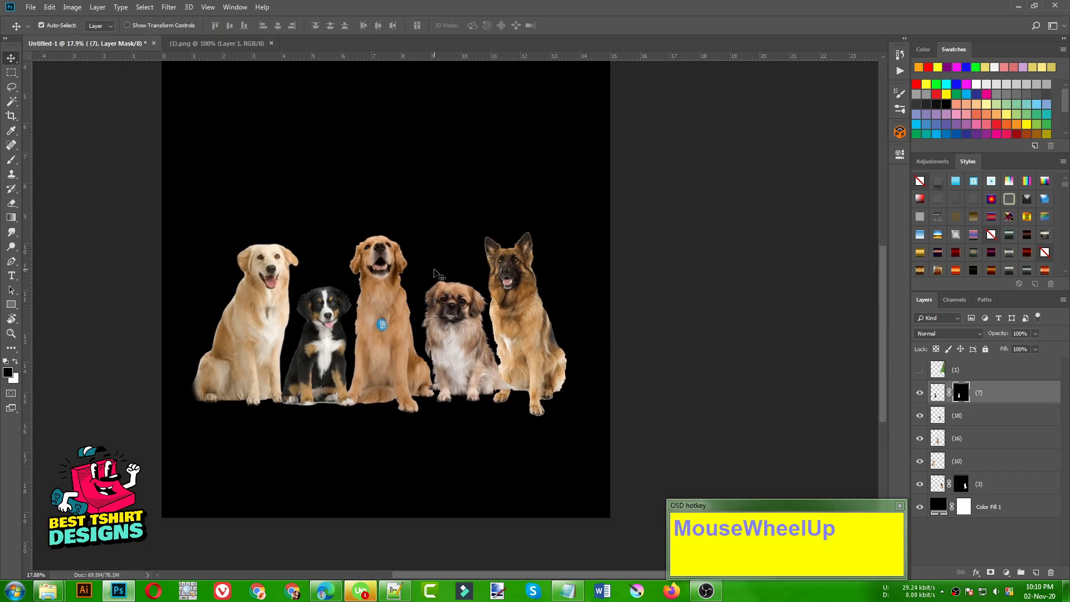
{"action": "scroll", "coordinate": [298, 272], "scroll_direction": "up", "scroll_amount": 1, "text": "alt"}
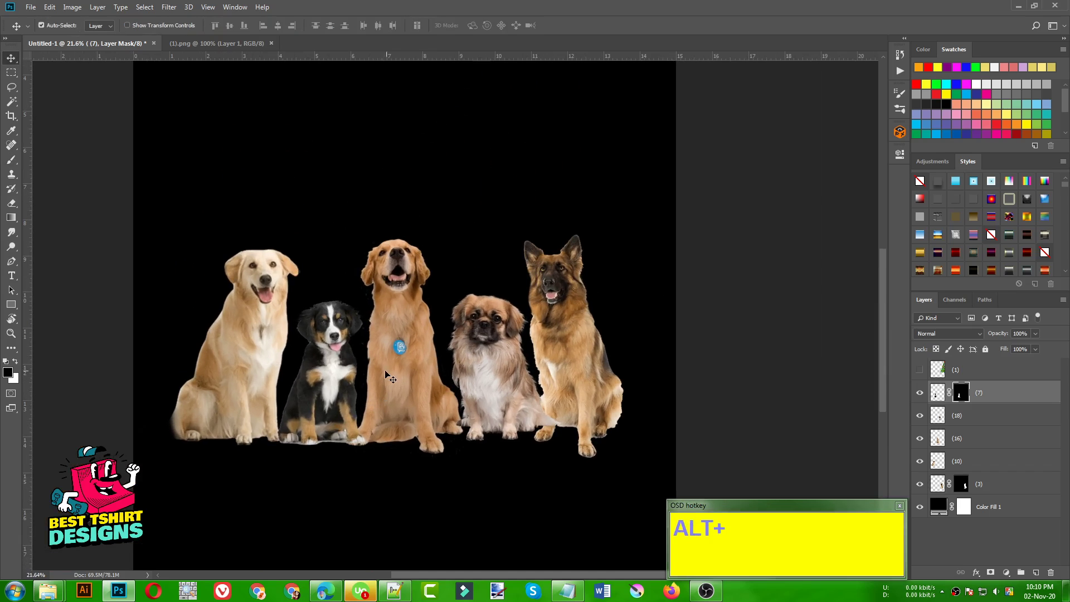
{"action": "scroll", "coordinate": [386, 371], "scroll_direction": "up", "scroll_amount": 4, "text": "alt"}
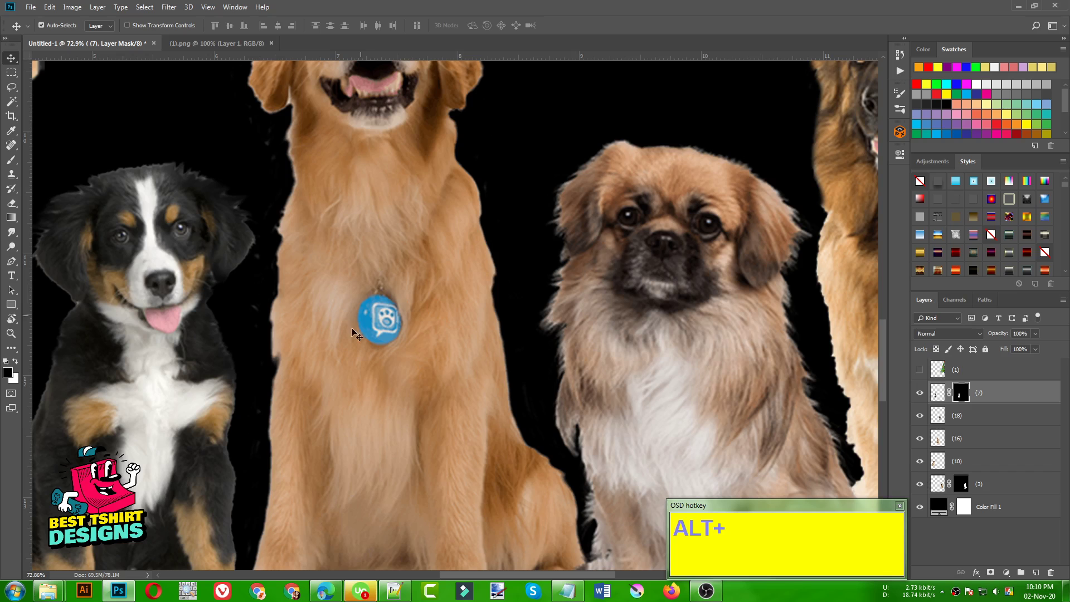
{"action": "left_click", "coordinate": [914, 439]}
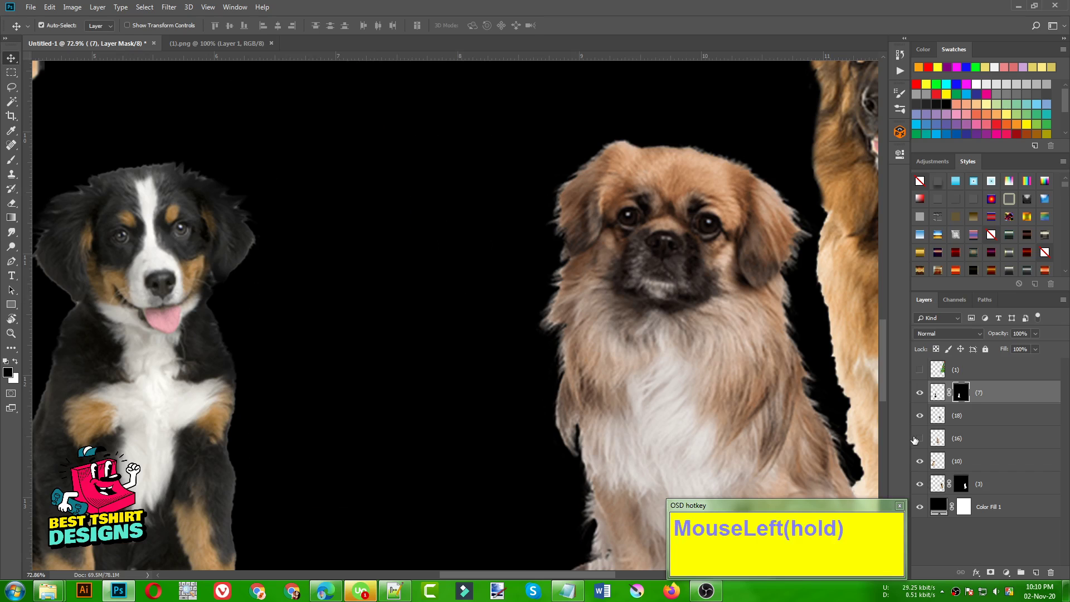
{"action": "left_click", "coordinate": [915, 439]}
{"action": "left_click", "coordinate": [956, 442]}
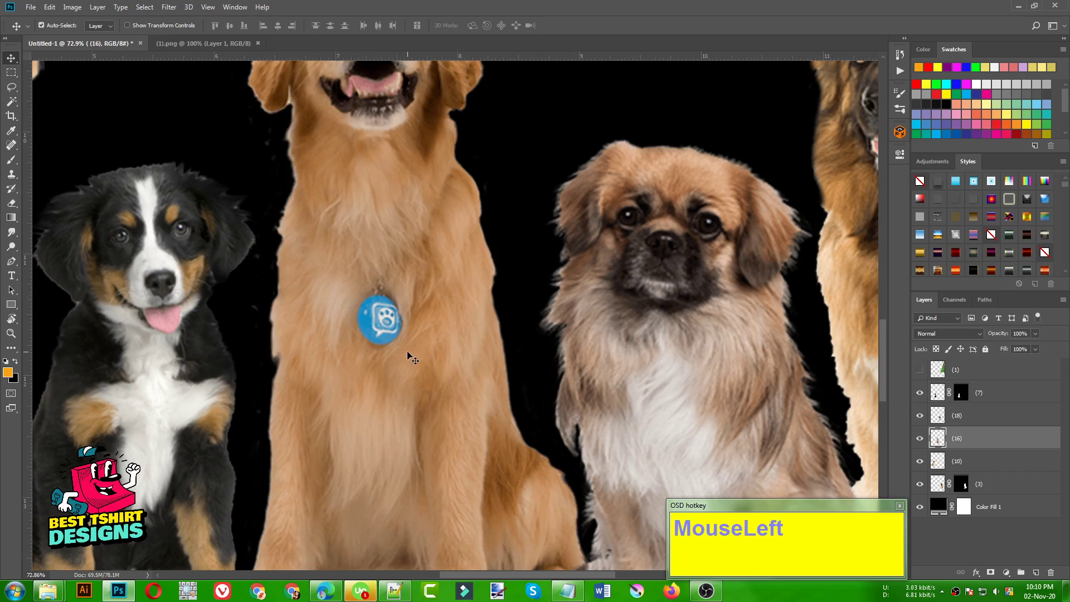
Step: Cover the blue tag on the golden retriever's chest with the Clone Stamp at size 80, sampling the surrounding fur
{"action": "left_click", "coordinate": [11, 176]}
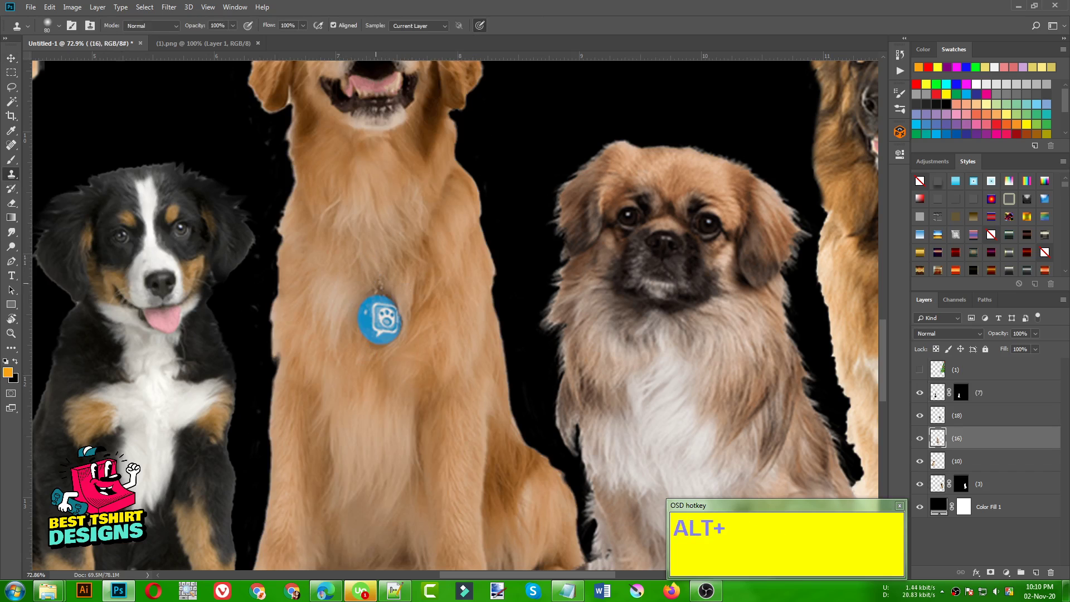
{"action": "mouse_move", "coordinate": [376, 293]}
{"action": "left_mouse_down"}
{"action": "mouse_move", "coordinate": [391, 312]}
{"action": "mouse_move", "coordinate": [373, 301]}
{"action": "mouse_move", "coordinate": [365, 323]}
{"action": "mouse_move", "coordinate": [390, 334]}
{"action": "mouse_move", "coordinate": [382, 323]}
{"action": "mouse_move", "coordinate": [368, 331]}
{"action": "mouse_move", "coordinate": [387, 342]}
{"action": "mouse_move", "coordinate": [361, 322]}
{"action": "mouse_move", "coordinate": [382, 340]}
{"action": "left_mouse_up"}
{"action": "left_click", "coordinate": [385, 269], "text": "alt"}
{"action": "left_click", "coordinate": [376, 300]}
{"action": "left_click", "coordinate": [363, 309]}
{"action": "left_click", "coordinate": [374, 286], "text": "alt"}
{"action": "left_click", "coordinate": [373, 309], "text": "alt"}
{"action": "left_click", "coordinate": [367, 329]}
{"action": "left_click", "coordinate": [384, 290], "text": "alt"}
{"action": "left_click", "coordinate": [388, 301], "text": "alt"}
{"action": "left_click", "coordinate": [384, 270], "text": "alt"}
Step: Blend the patched area on the golden retriever's chest by cloning fur sampled from the right side of the chest
{"action": "left_click", "coordinate": [424, 288], "text": "alt"}
{"action": "left_click_drag", "start_coordinate": [408, 272], "coordinate": [395, 330]}
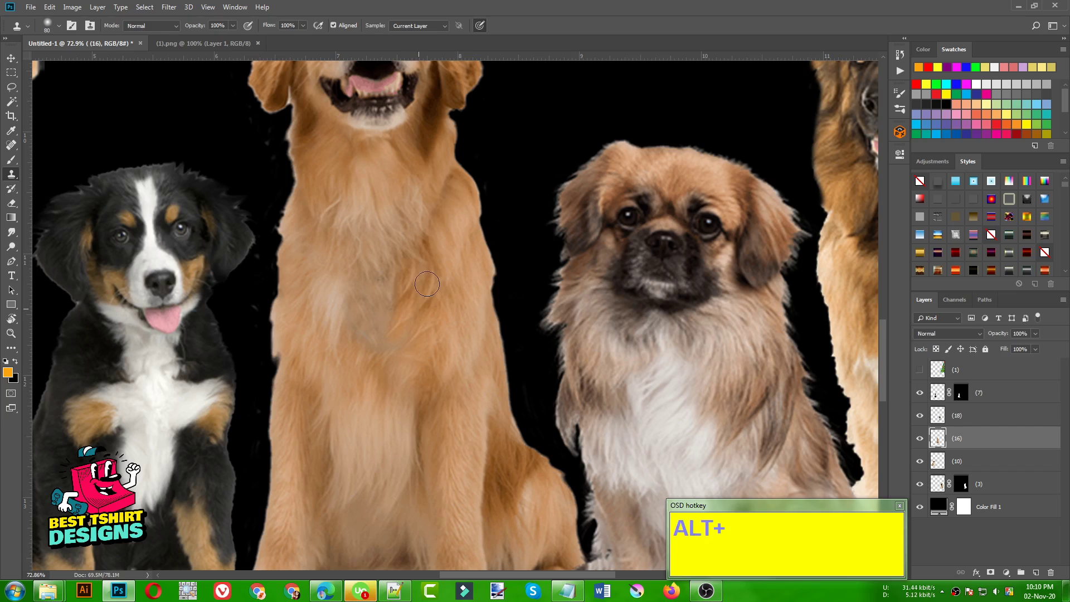
{"action": "left_click", "coordinate": [426, 283], "text": "alt"}
{"action": "left_click_drag", "start_coordinate": [388, 273], "coordinate": [405, 322]}
{"action": "left_click", "coordinate": [410, 278], "text": "alt"}
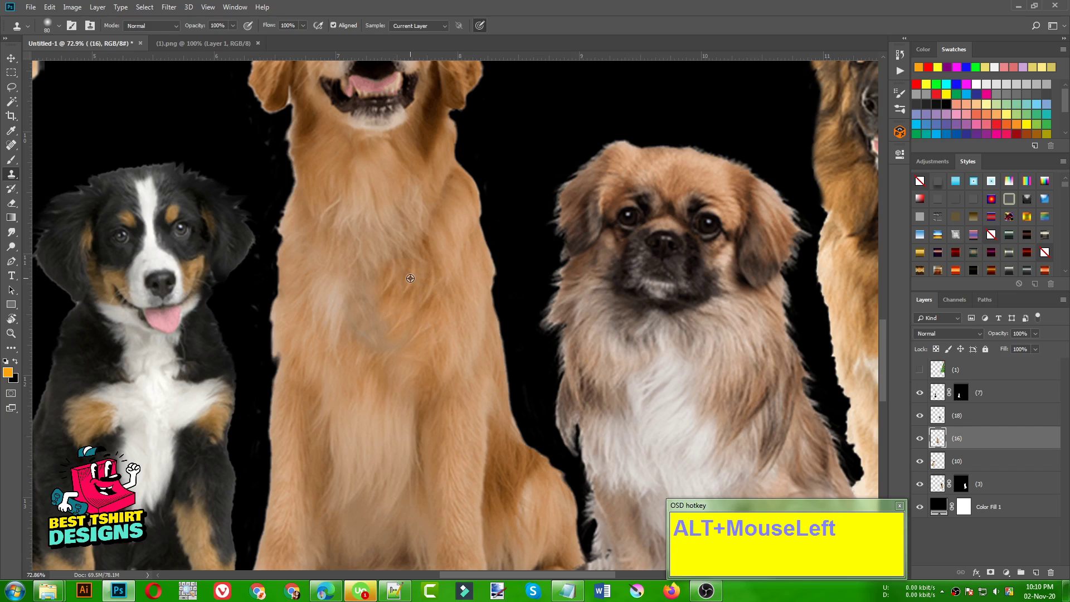
{"action": "mouse_move", "coordinate": [372, 279]}
{"action": "left_mouse_down"}
{"action": "mouse_move", "coordinate": [366, 315]}
{"action": "mouse_move", "coordinate": [423, 329]}
{"action": "mouse_move", "coordinate": [412, 295]}
{"action": "mouse_move", "coordinate": [379, 354]}
{"action": "mouse_move", "coordinate": [382, 314]}
{"action": "mouse_move", "coordinate": [366, 334]}
{"action": "left_mouse_up"}
{"action": "left_click", "coordinate": [413, 295], "text": "alt"}
{"action": "scroll", "coordinate": [405, 331], "scroll_direction": "down", "scroll_amount": 5, "text": "alt"}
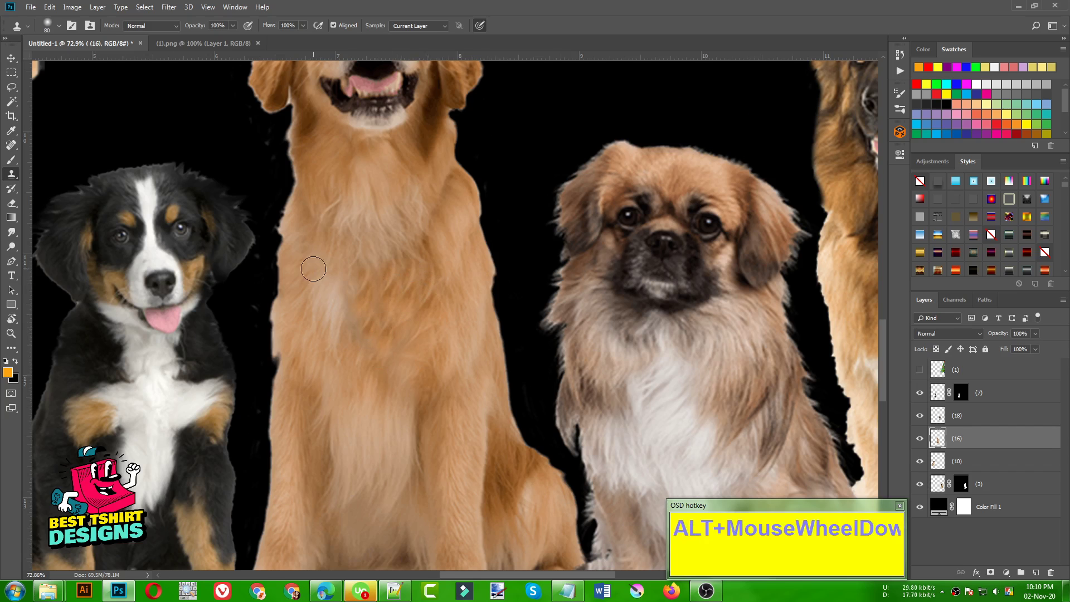
{"action": "scroll", "coordinate": [396, 330], "scroll_direction": "down", "scroll_amount": 1}
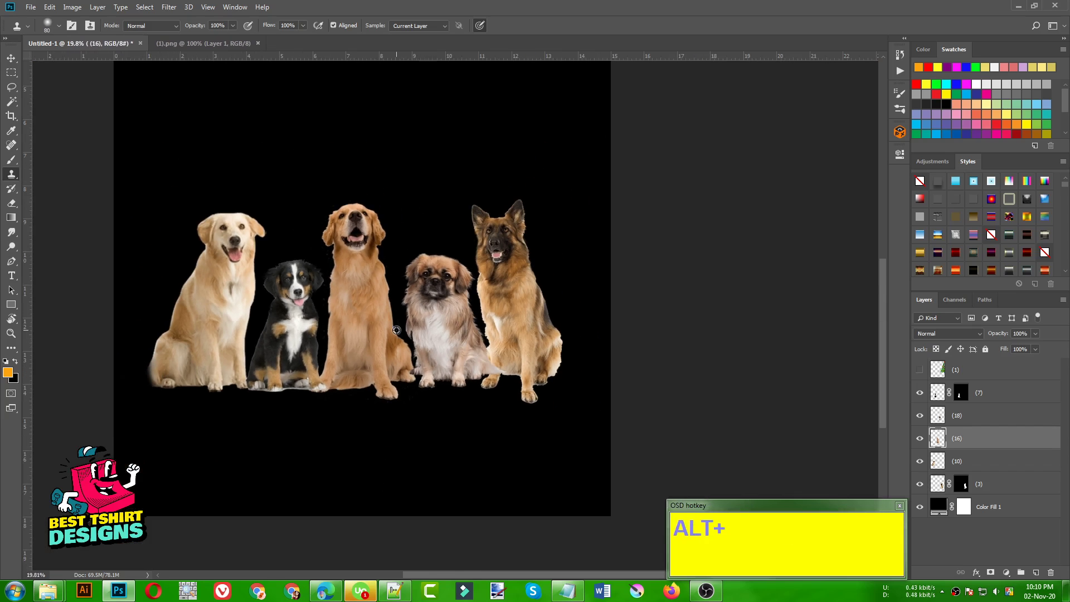
{"action": "scroll", "coordinate": [396, 330], "scroll_direction": "down", "scroll_amount": 1}
{"action": "key", "text": "v"}
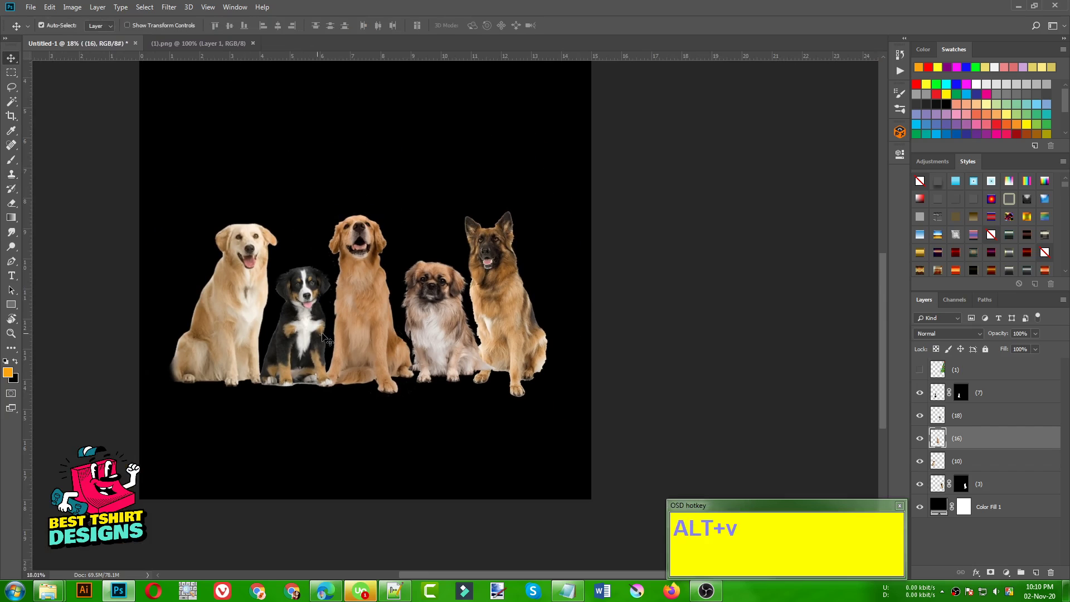
{"action": "scroll", "coordinate": [306, 326], "scroll_direction": "down", "scroll_amount": 1}
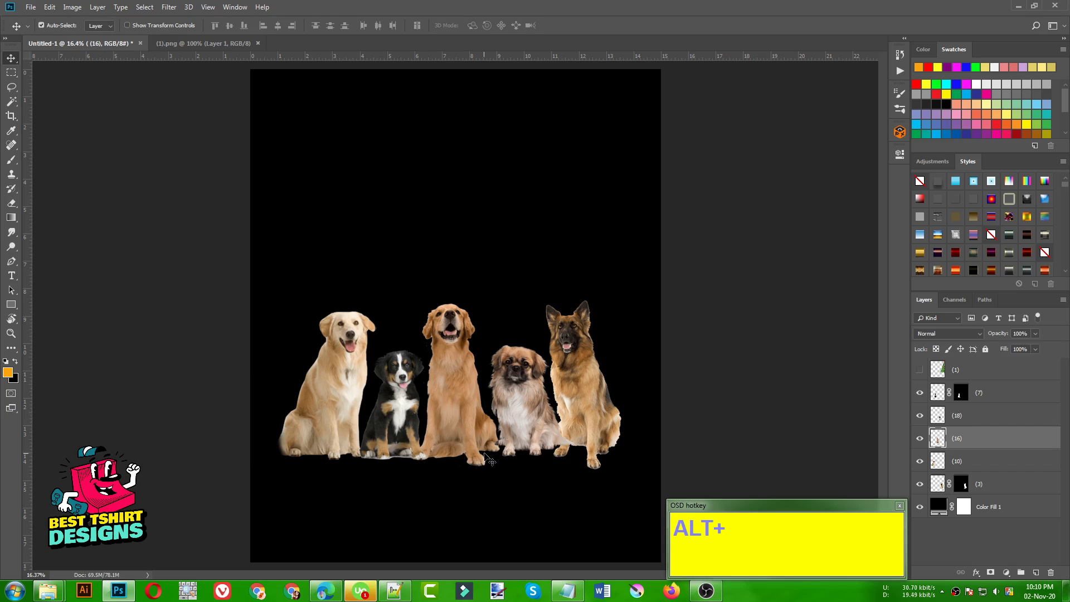
{"action": "scroll", "coordinate": [579, 451], "scroll_direction": "up", "scroll_amount": 3}
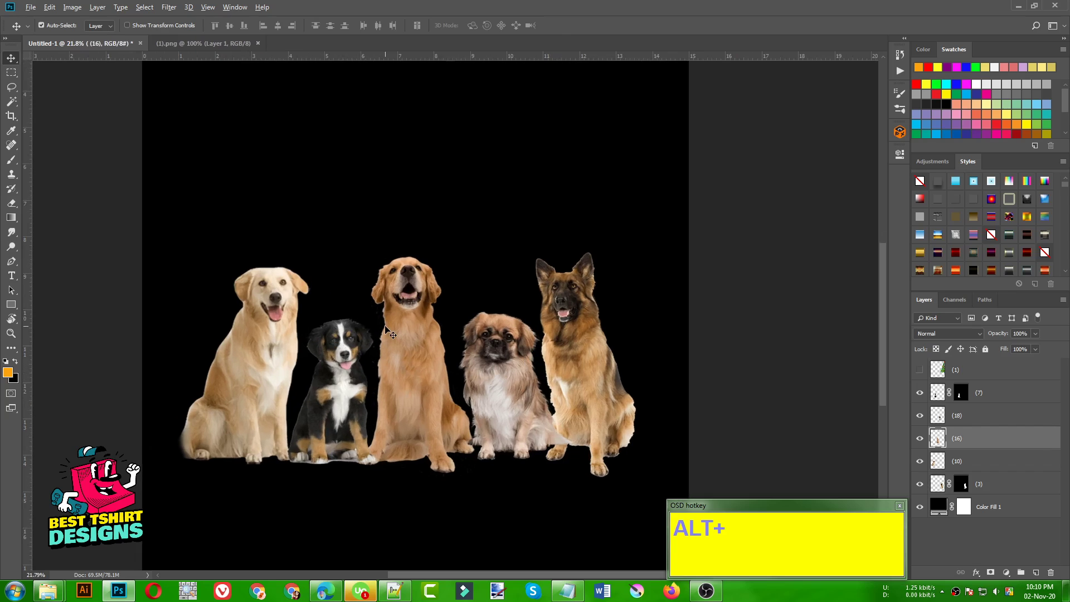
Step: Show the Christmas tree layer (1) and move the tree to the horizontal centre of the canvas
{"action": "scroll", "coordinate": [390, 333], "scroll_direction": "down", "scroll_amount": 2}
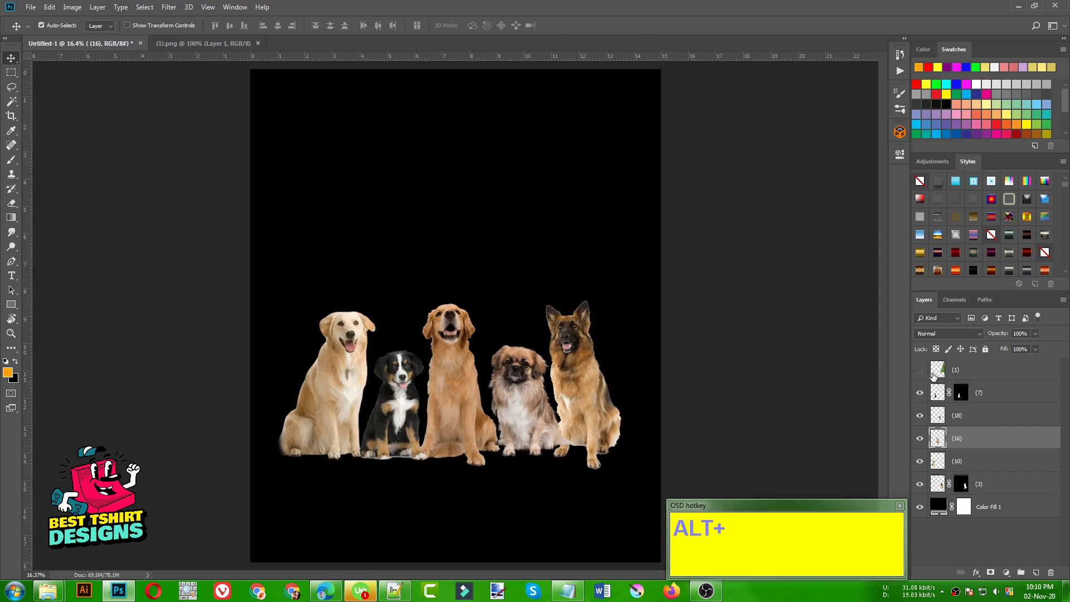
{"action": "left_click", "coordinate": [919, 370]}
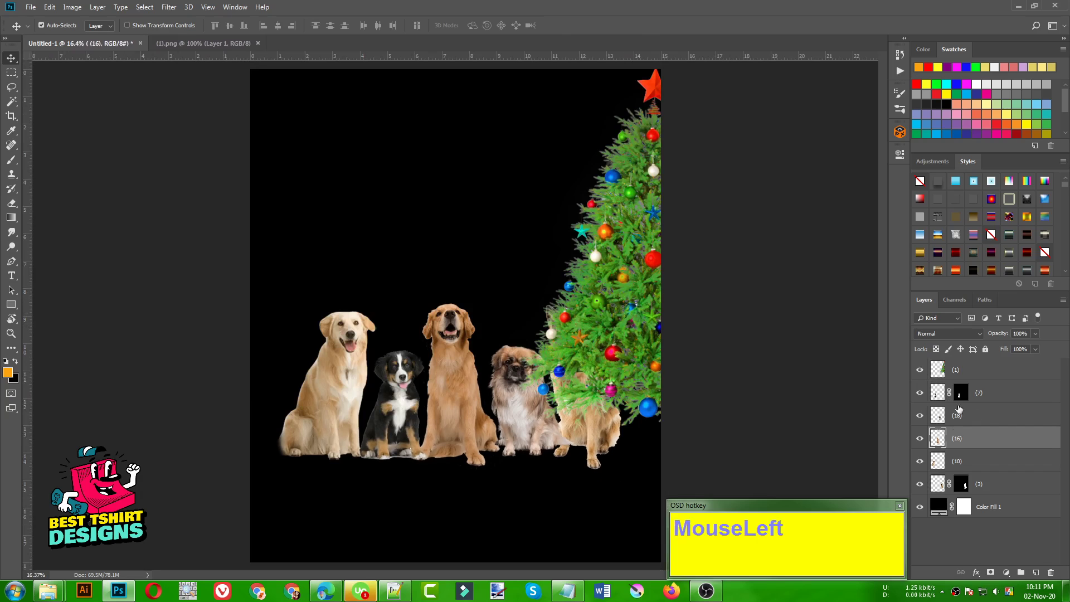
{"action": "left_click", "coordinate": [968, 371]}
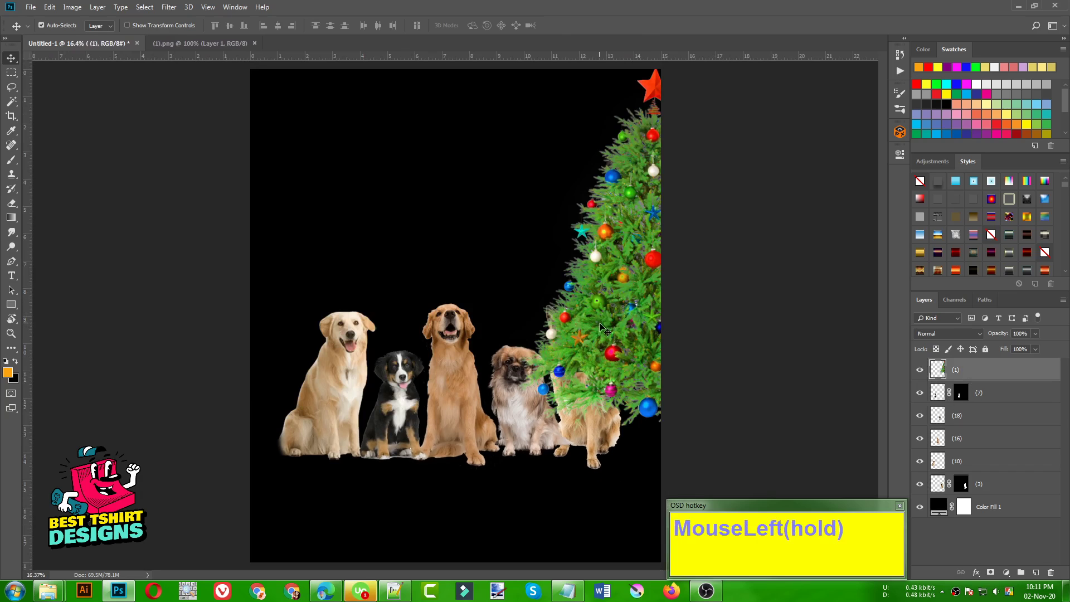
{"action": "left_click_drag", "start_coordinate": [603, 328], "coordinate": [405, 325]}
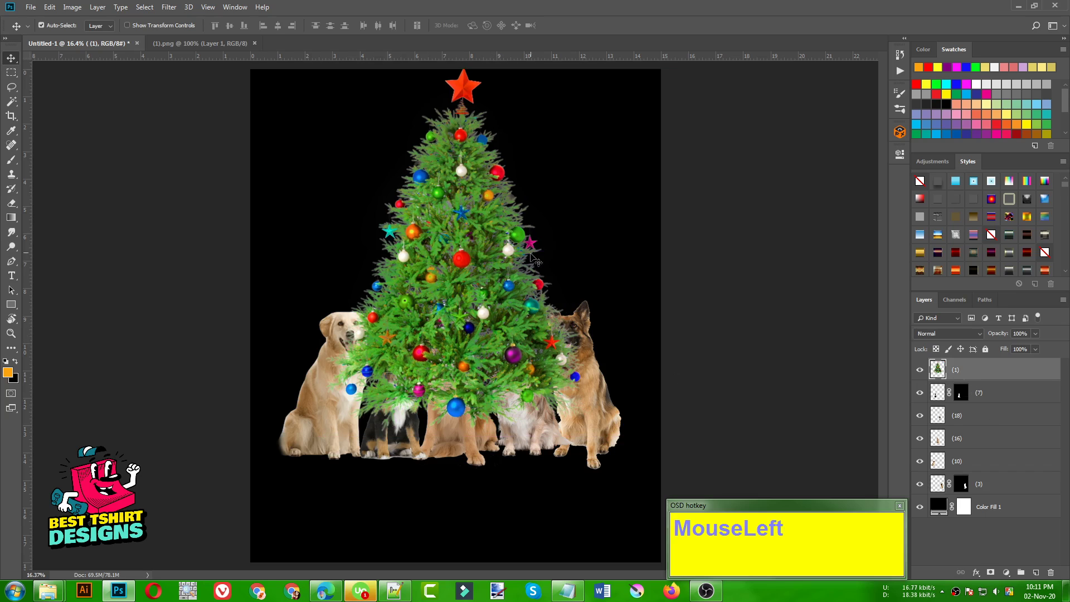
Step: Place the tree layer beneath all dog layers, directly above Color Fill 1, and shift the tree slightly down behind the golden retriever
{"action": "left_click_drag", "start_coordinate": [1003, 377], "coordinate": [1006, 496]}
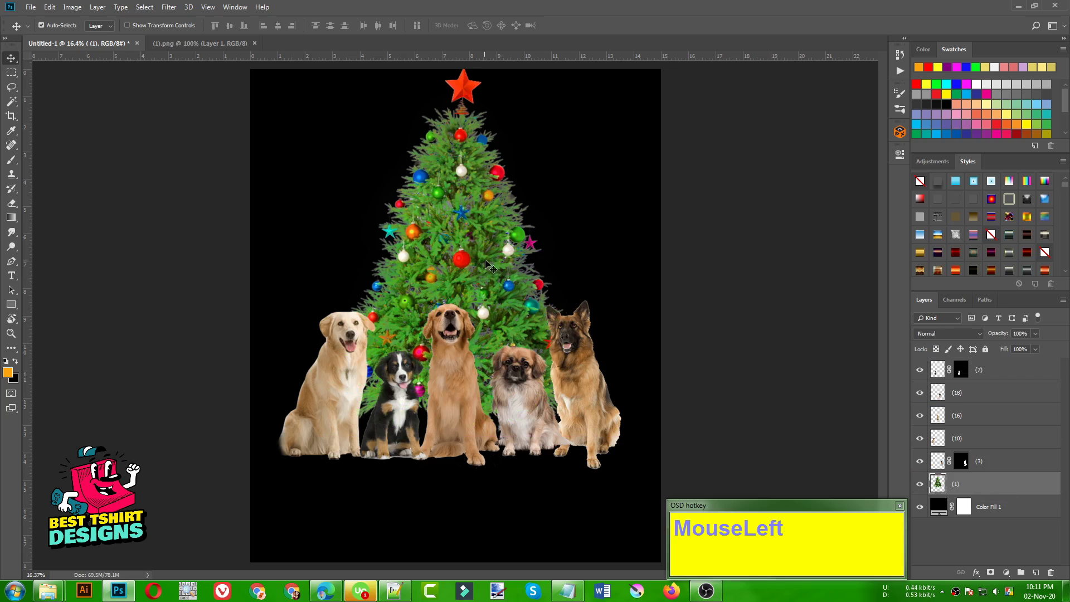
{"action": "scroll", "coordinate": [434, 310], "scroll_direction": "down", "scroll_amount": 1, "text": "alt"}
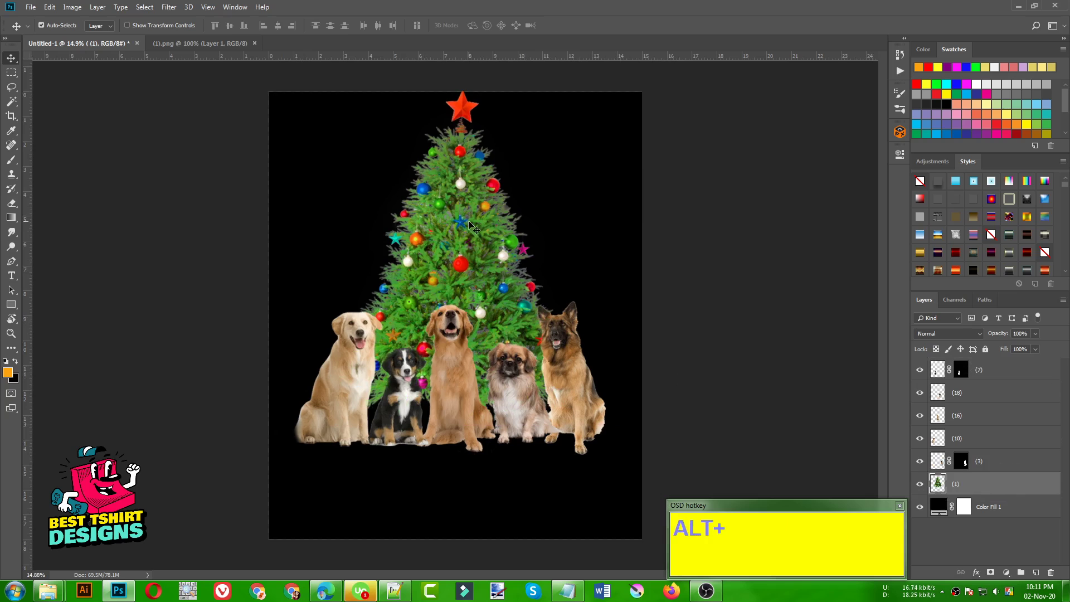
{"action": "left_click_drag", "start_coordinate": [473, 227], "coordinate": [488, 246]}
{"action": "left_click", "coordinate": [639, 279]}
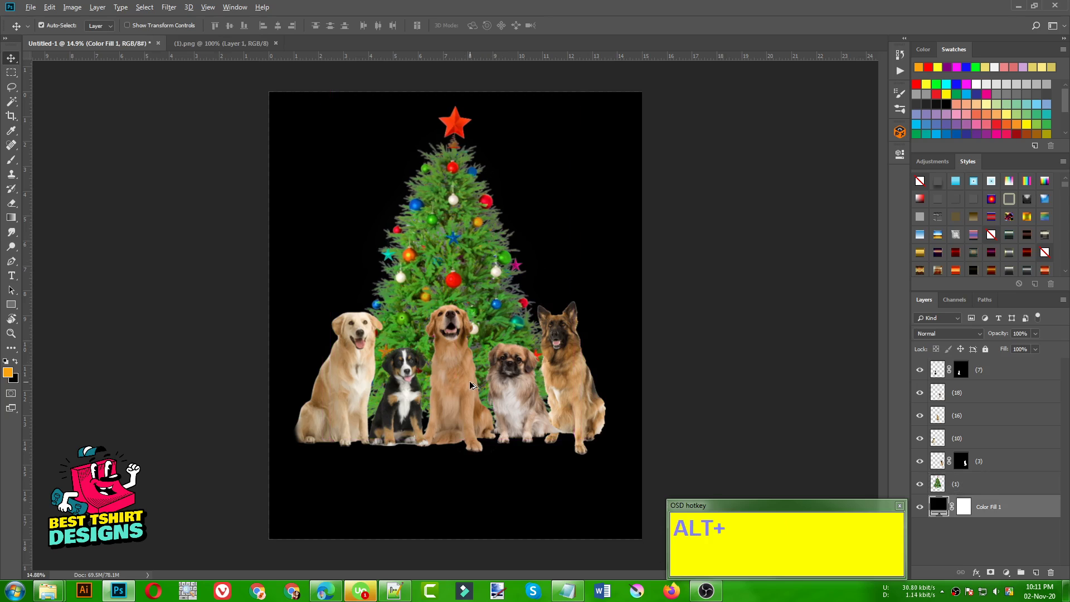
Step: Group the five dog layers (7), (18), (16), (10) and (3), keeping the tree layer outside the group
{"action": "scroll", "coordinate": [511, 350], "scroll_direction": "up", "scroll_amount": 3}
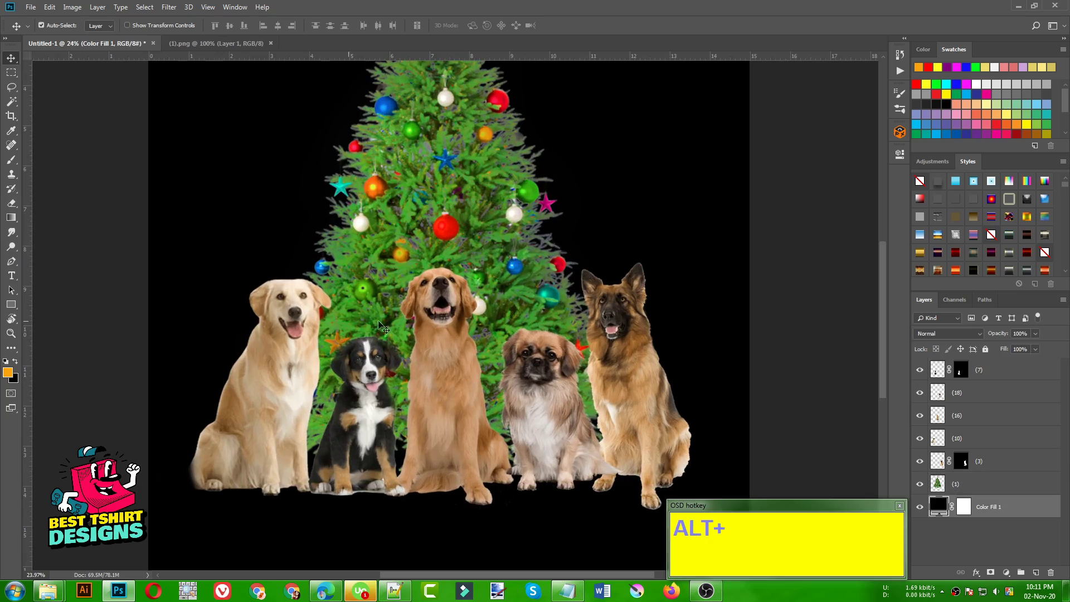
{"action": "left_click", "coordinate": [1007, 468]}
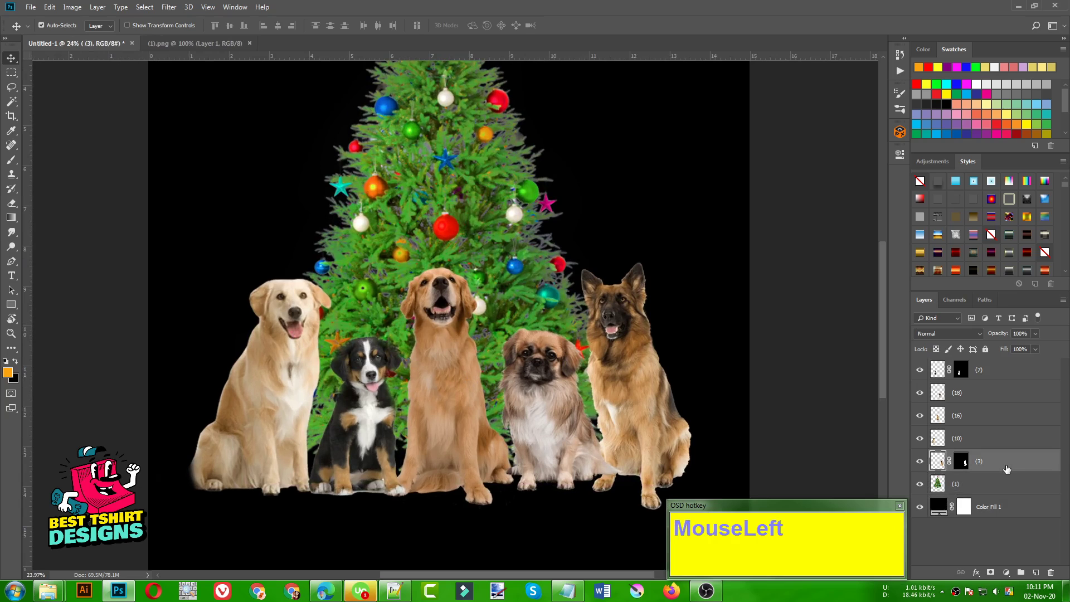
{"action": "left_click", "coordinate": [998, 376], "text": "shift"}
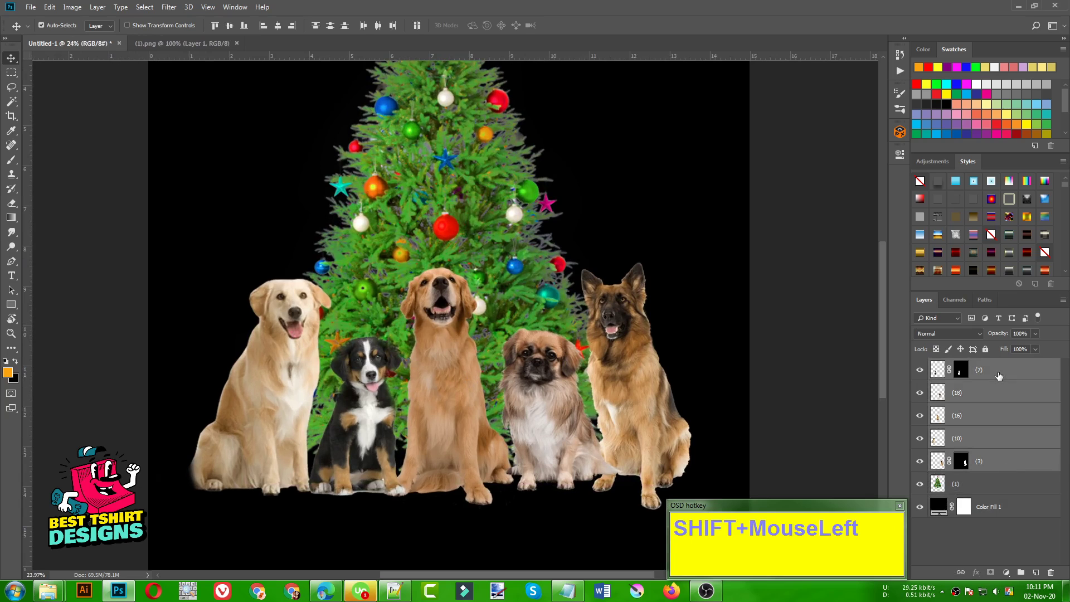
{"action": "left_click", "coordinate": [1011, 463]}
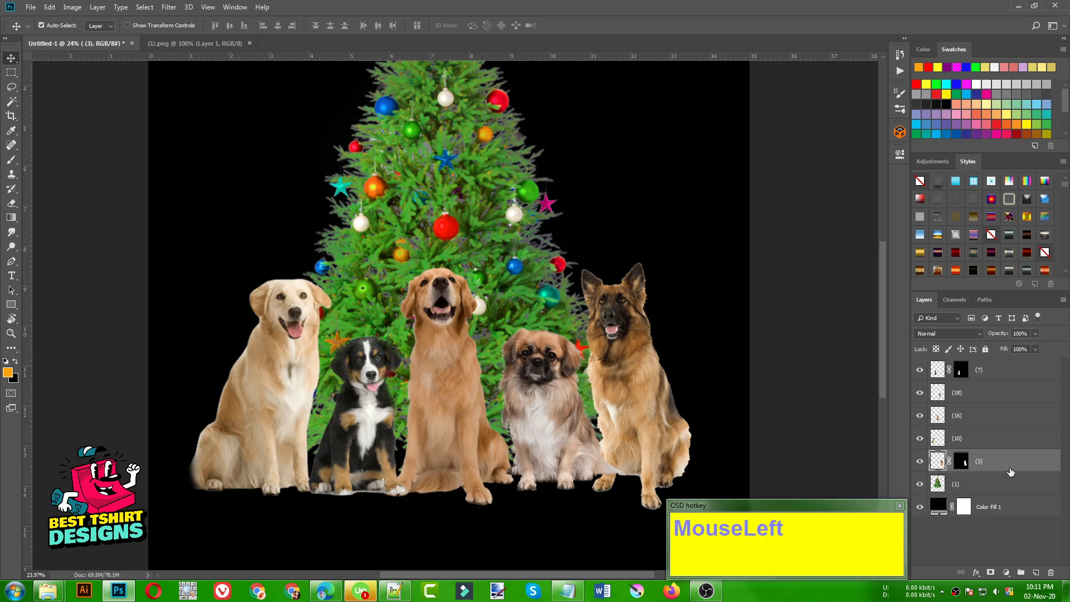
{"action": "left_click", "coordinate": [996, 374], "text": "shift"}
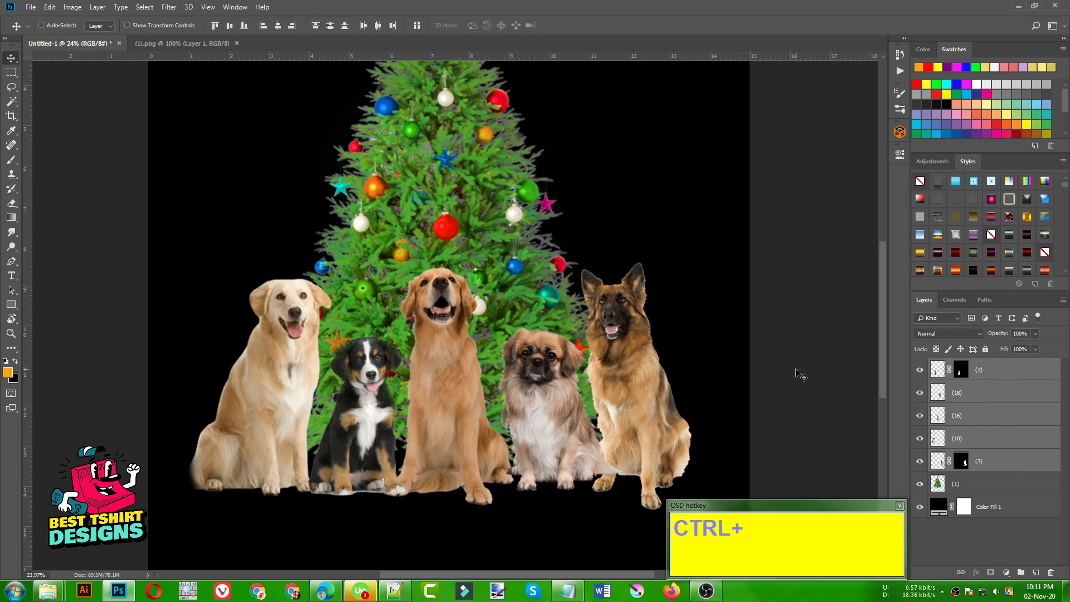
{"action": "key", "text": "ctrl+g"}
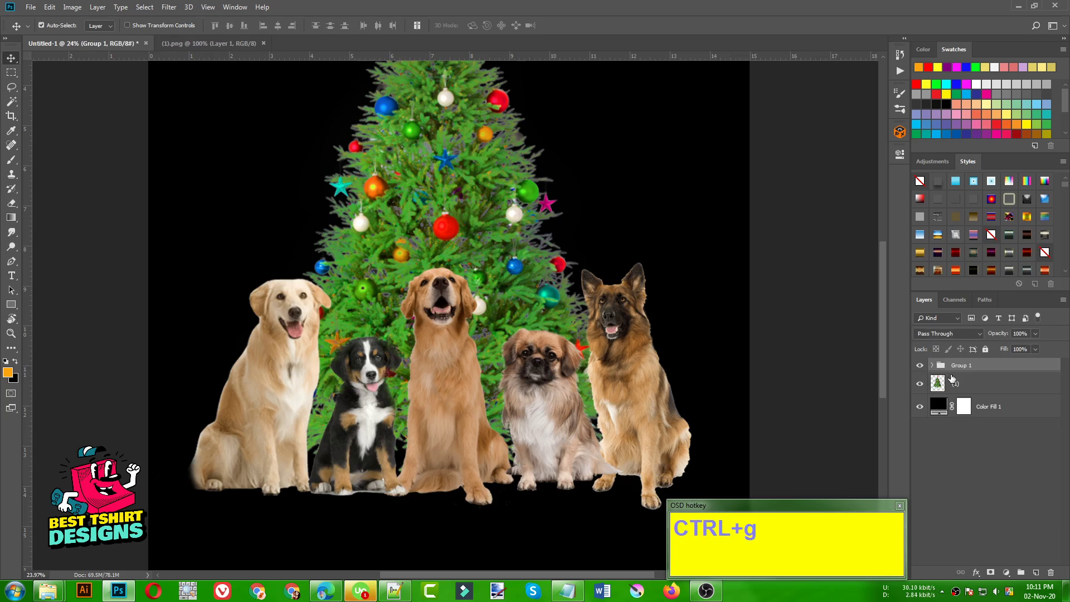
{"action": "left_click", "coordinate": [932, 365]}
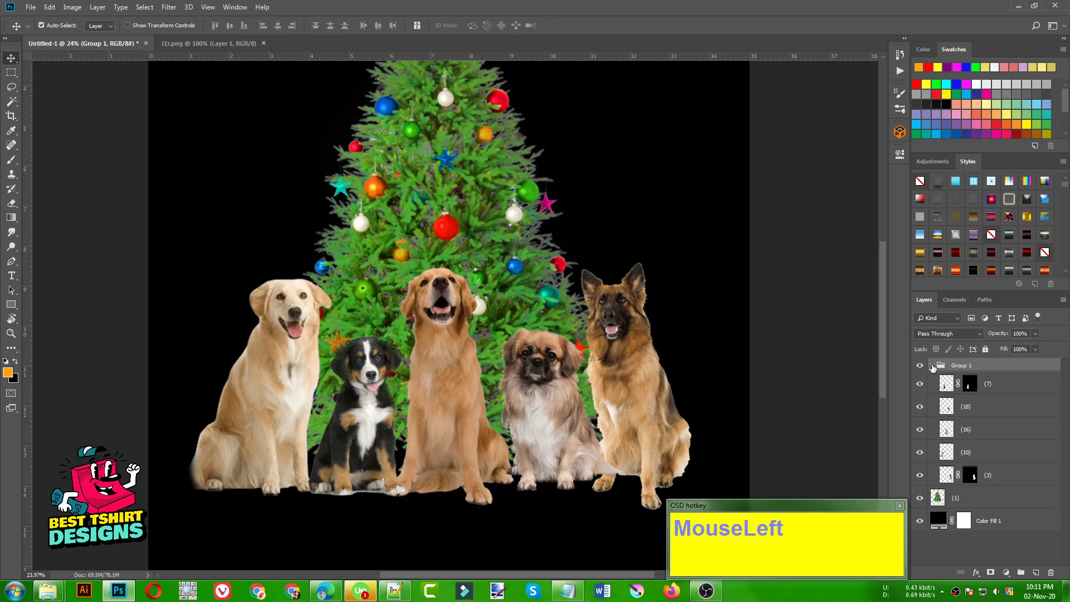
{"action": "left_click", "coordinate": [932, 366]}
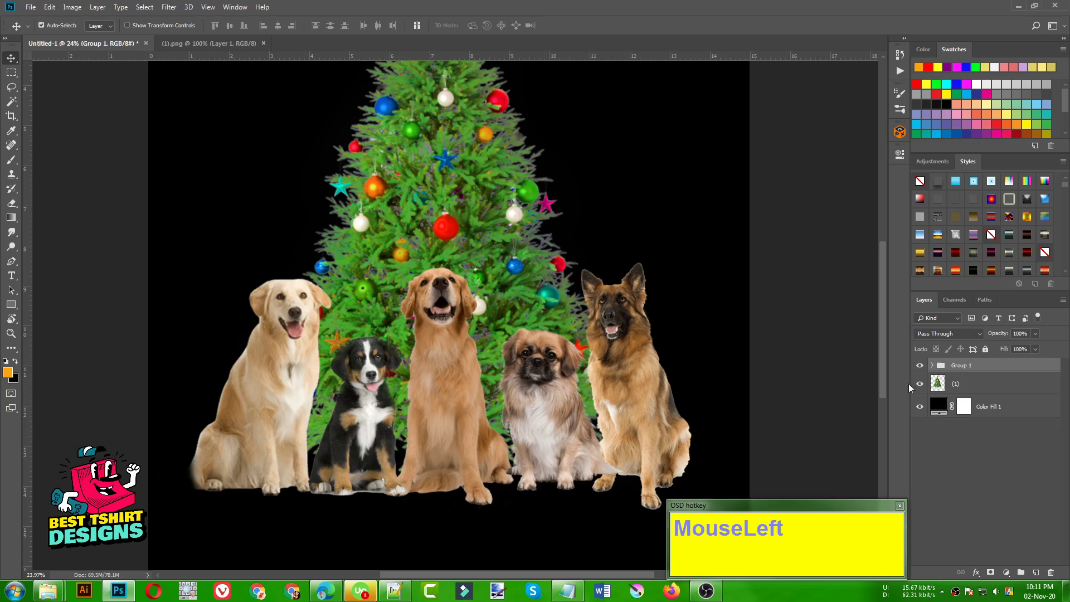
{"action": "scroll", "coordinate": [415, 373], "scroll_direction": "down", "scroll_amount": 1, "text": "alt"}
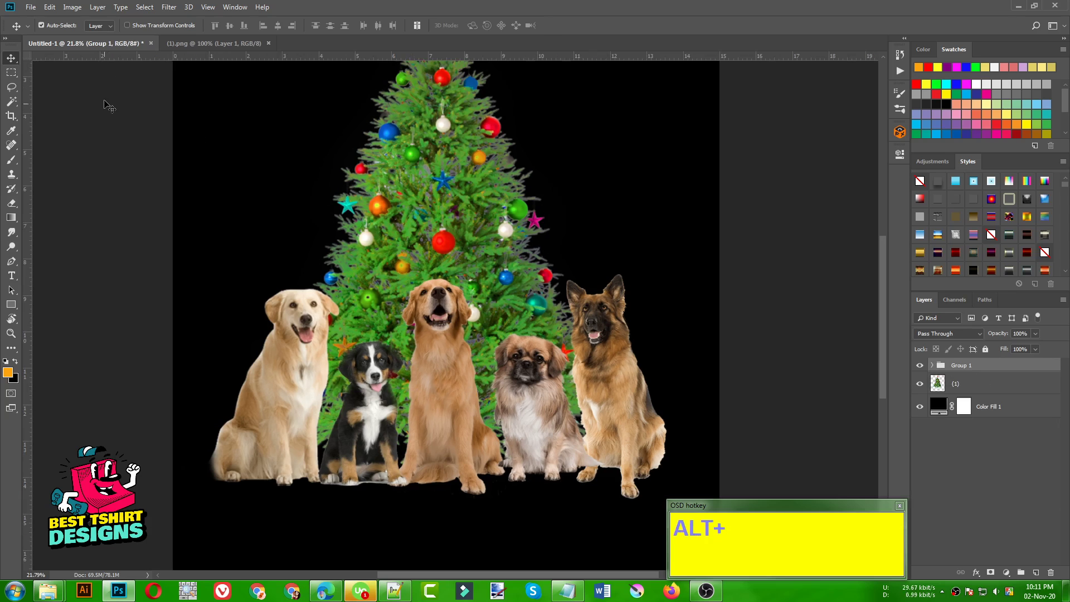
Step: Open the Santa hat image (11).png and bring the hat into the Untitled-1 document
{"action": "key", "text": "ctrl+o"}
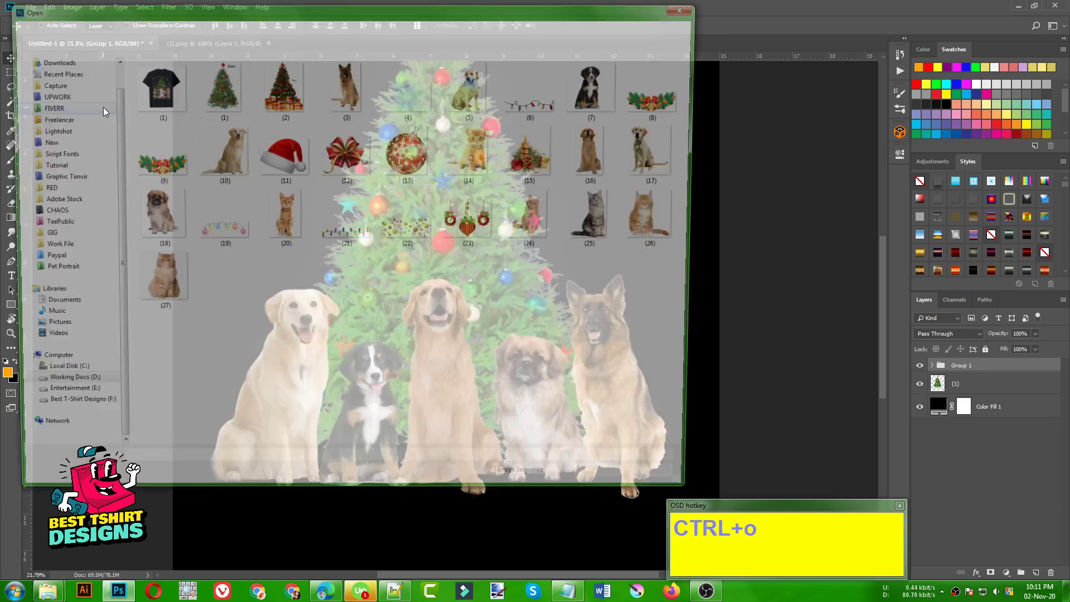
{"action": "left_click", "coordinate": [280, 165]}
{"action": "double_click", "coordinate": [281, 164]}
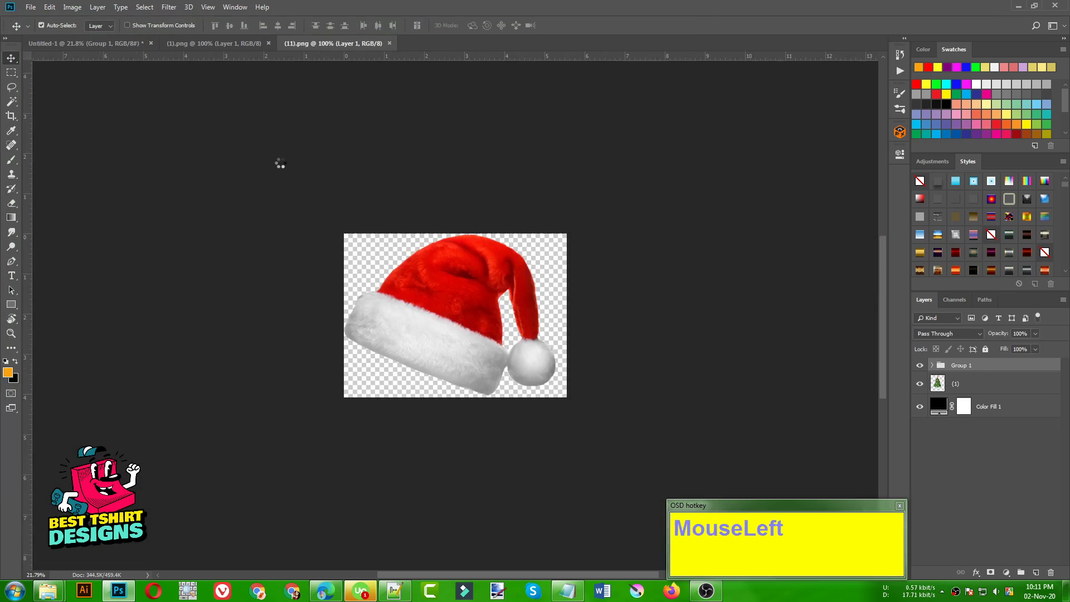
{"action": "left_click_drag", "start_coordinate": [454, 295], "coordinate": [416, 286]}
Step: Transform the Santa hat to about 130% scale and -26.75° rotation, and fit it on the black puppy's head
{"action": "key", "text": "ctrl+t"}
{"action": "scroll", "coordinate": [415, 285], "scroll_direction": "down", "scroll_amount": 1}
{"action": "scroll", "coordinate": [449, 327], "scroll_direction": "up", "scroll_amount": 1}
{"action": "key", "text": "ctrl+z"}
{"action": "scroll", "coordinate": [428, 341], "scroll_direction": "down", "scroll_amount": 3, "text": "alt"}
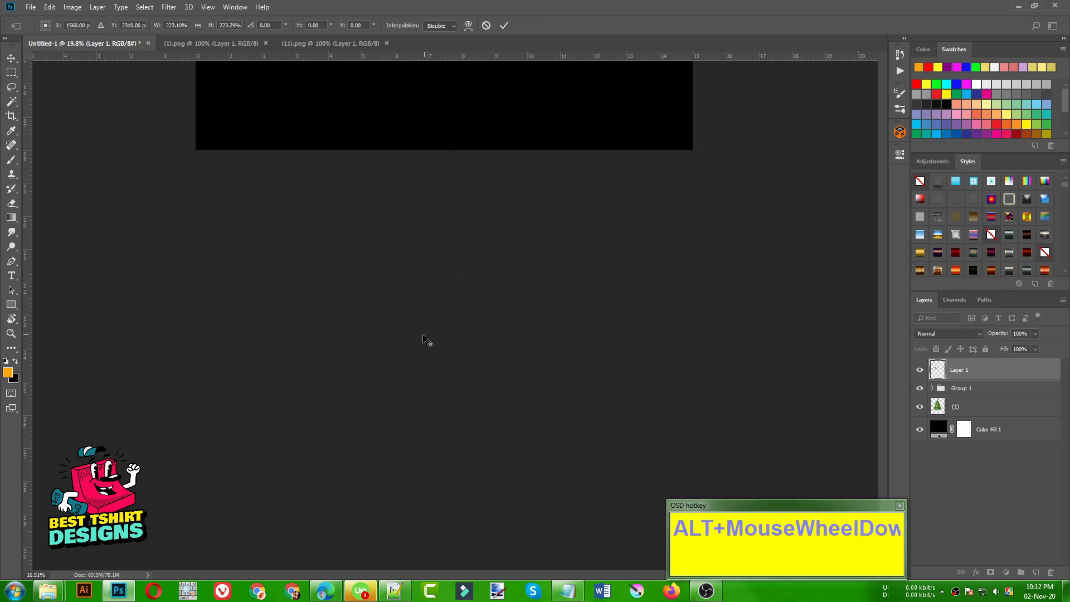
{"action": "scroll", "coordinate": [398, 287], "scroll_direction": "up", "scroll_amount": 1, "text": "alt"}
{"action": "scroll", "coordinate": [397, 287], "scroll_direction": "up", "scroll_amount": 2, "text": "alt"}
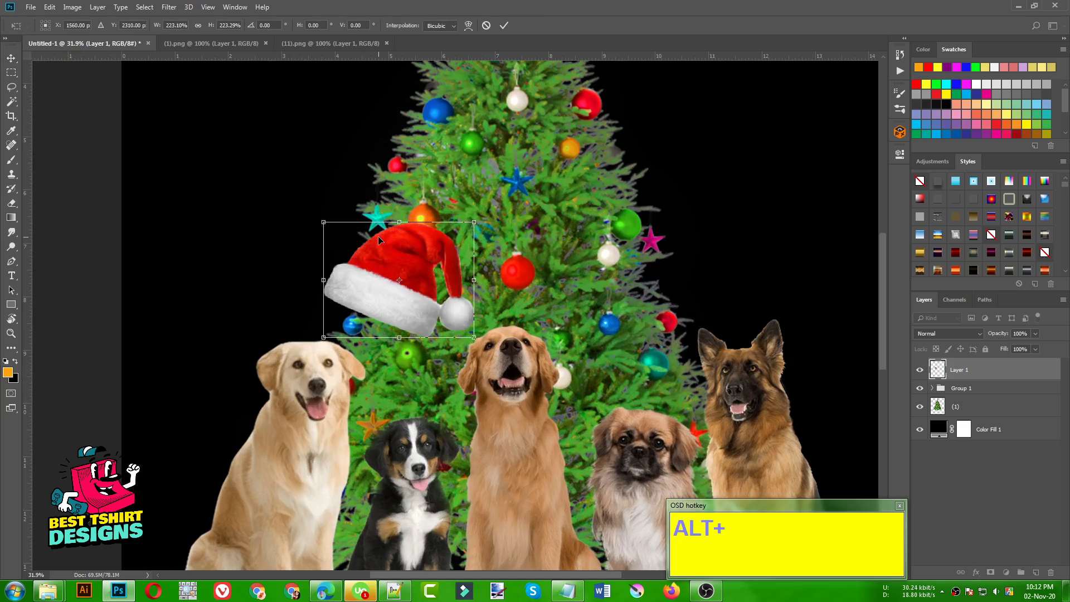
{"action": "left_click_drag", "start_coordinate": [473, 337], "coordinate": [418, 409]}
{"action": "scroll", "coordinate": [446, 480], "scroll_direction": "up", "scroll_amount": 4}
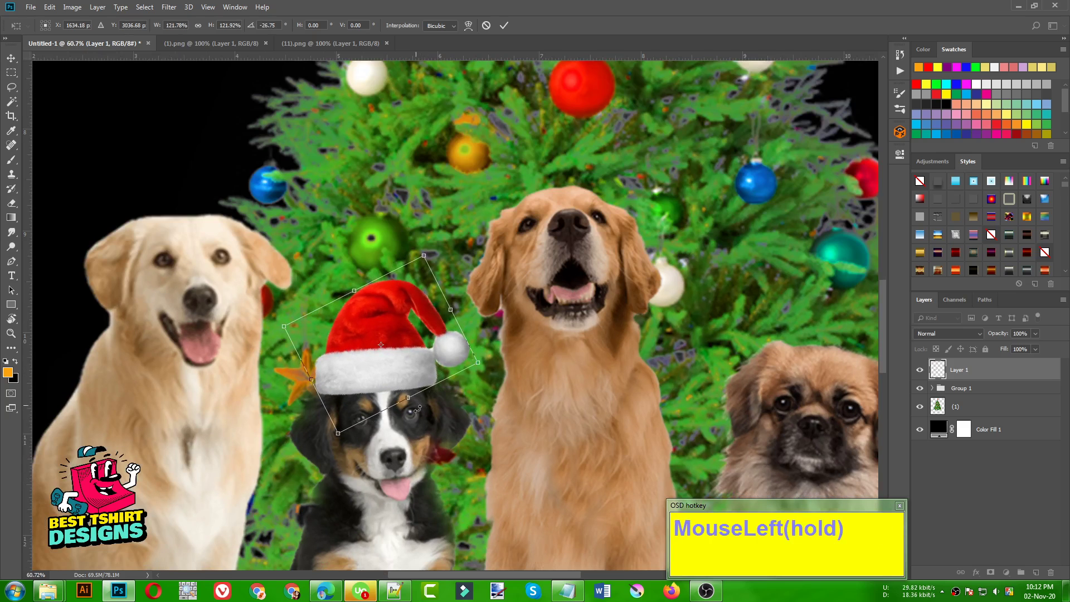
{"action": "left_click_drag", "start_coordinate": [403, 355], "coordinate": [411, 348]}
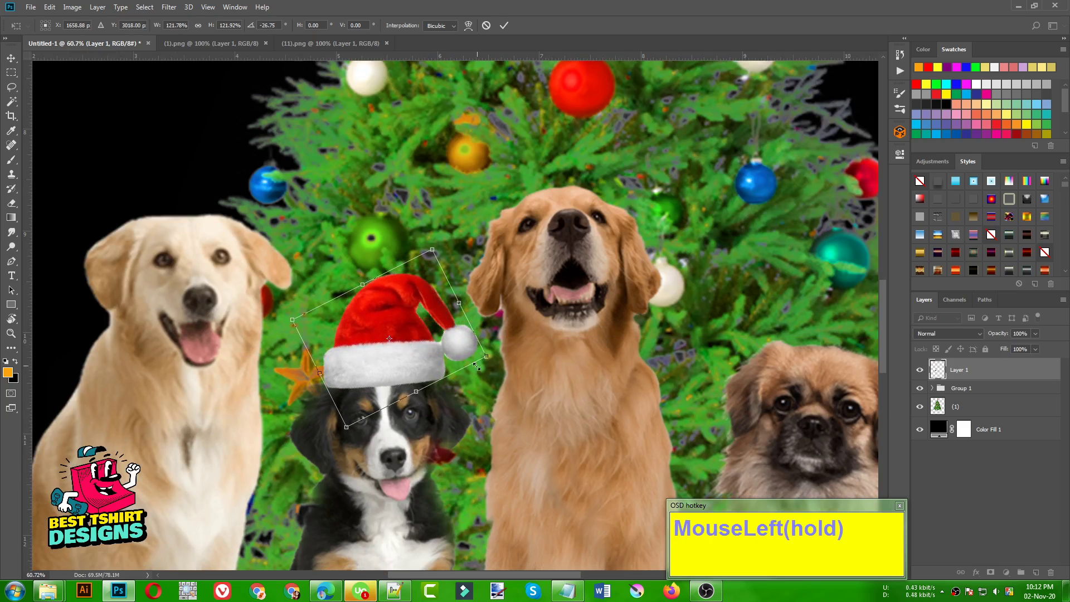
{"action": "left_click_drag", "start_coordinate": [486, 354], "coordinate": [492, 357]}
{"action": "left_click_drag", "start_coordinate": [423, 367], "coordinate": [424, 372]}
{"action": "double_click", "coordinate": [424, 372]}
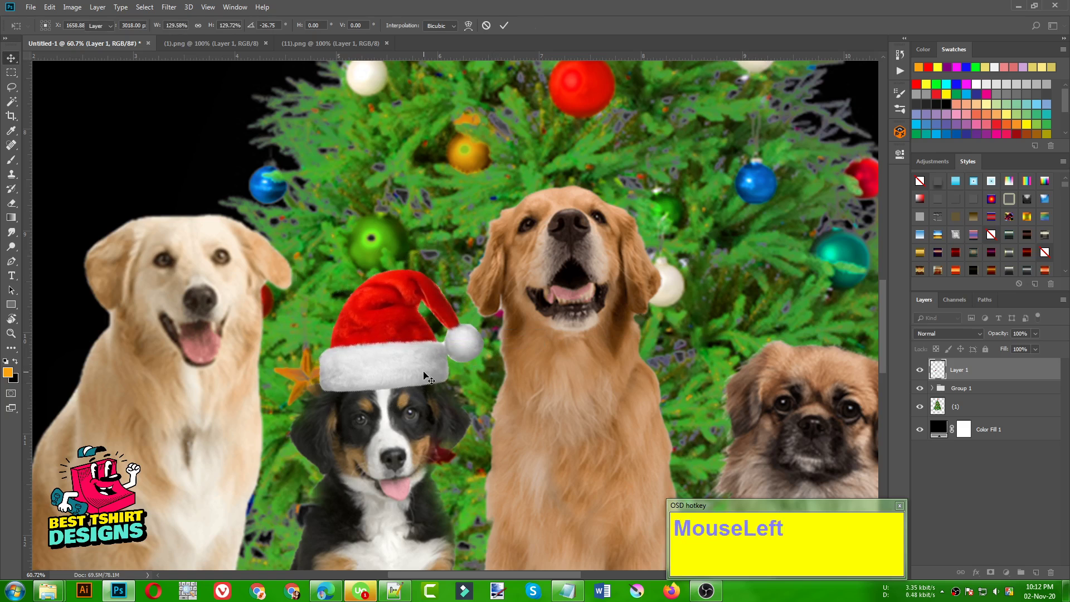
Step: Enlarge the black puppy's hat to about 111%, tilt it slightly counterclockwise, and reseat it on the head
{"action": "scroll", "coordinate": [260, 303], "scroll_direction": "down", "scroll_amount": 4}
{"action": "scroll", "coordinate": [255, 299], "scroll_direction": "down", "scroll_amount": 3}
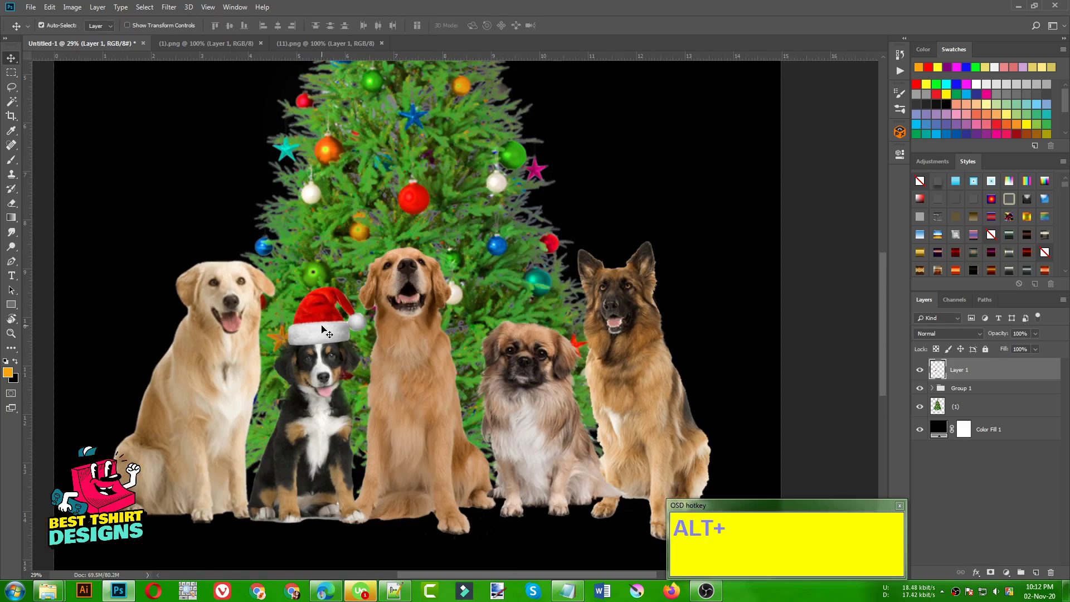
{"action": "scroll", "coordinate": [321, 332], "scroll_direction": "up", "scroll_amount": 5}
{"action": "key", "text": "ctrl+t"}
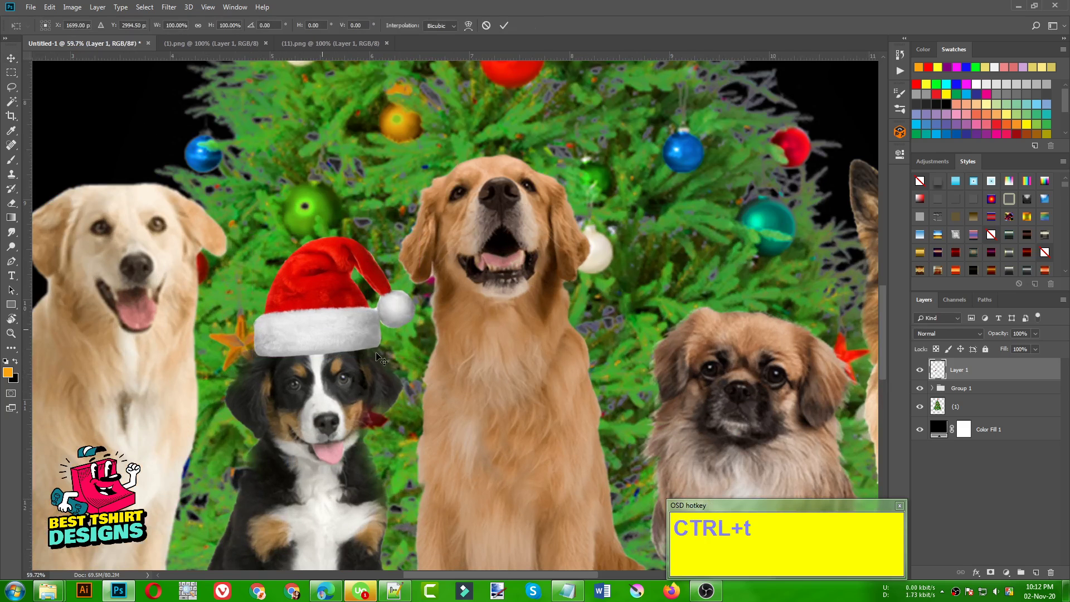
{"action": "left_click_drag", "start_coordinate": [423, 356], "coordinate": [430, 366]}
{"action": "left_click_drag", "start_coordinate": [369, 340], "coordinate": [366, 340]}
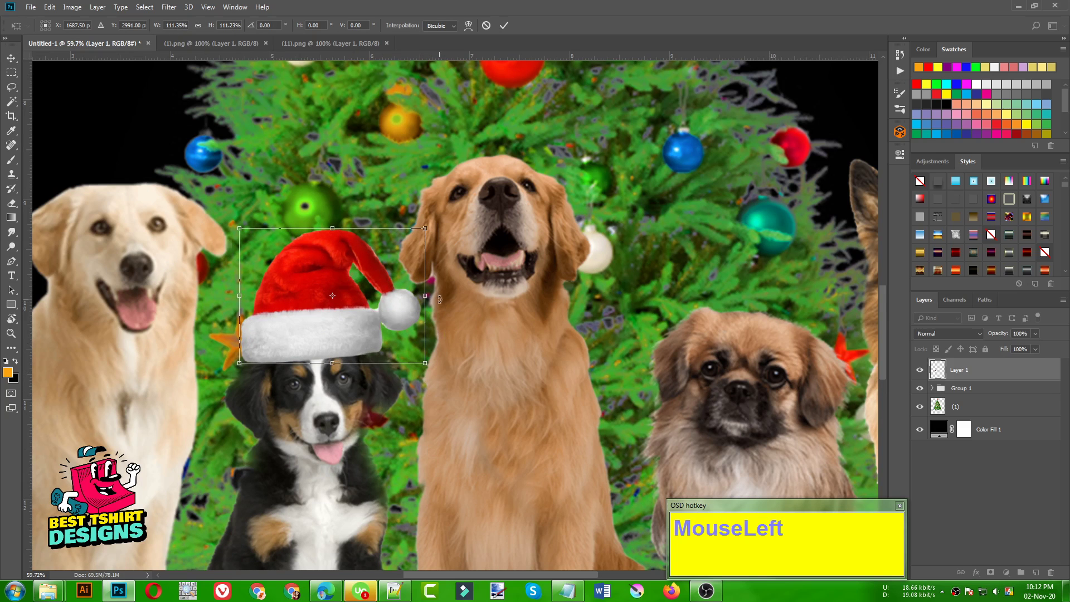
{"action": "left_click_drag", "start_coordinate": [433, 298], "coordinate": [432, 291]}
{"action": "left_click_drag", "start_coordinate": [357, 330], "coordinate": [355, 324]}
{"action": "double_click", "coordinate": [355, 324]}
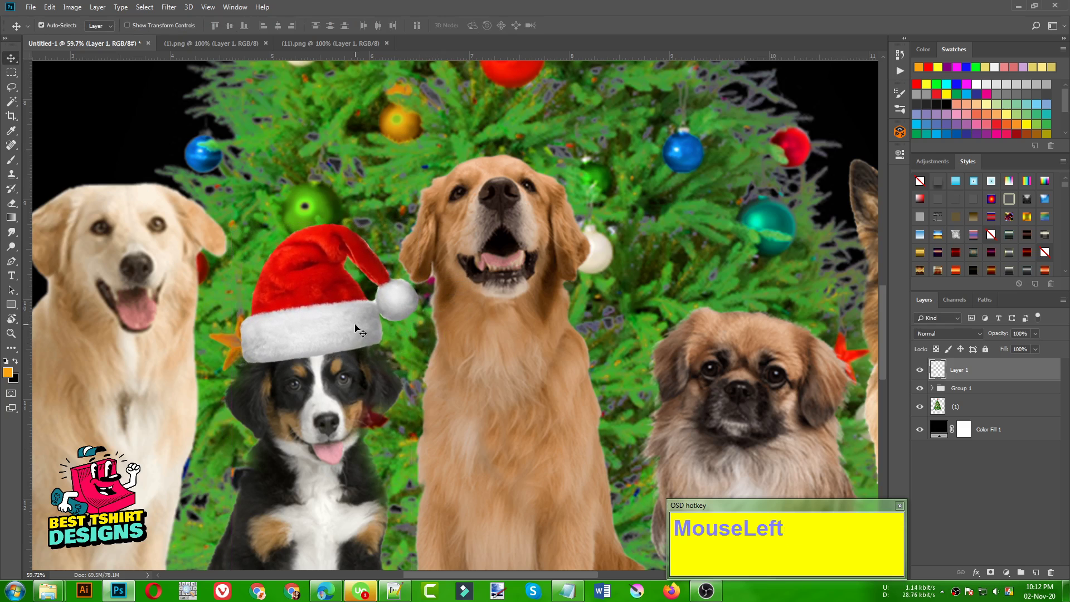
{"action": "scroll", "coordinate": [271, 306], "scroll_direction": "down", "scroll_amount": 5}
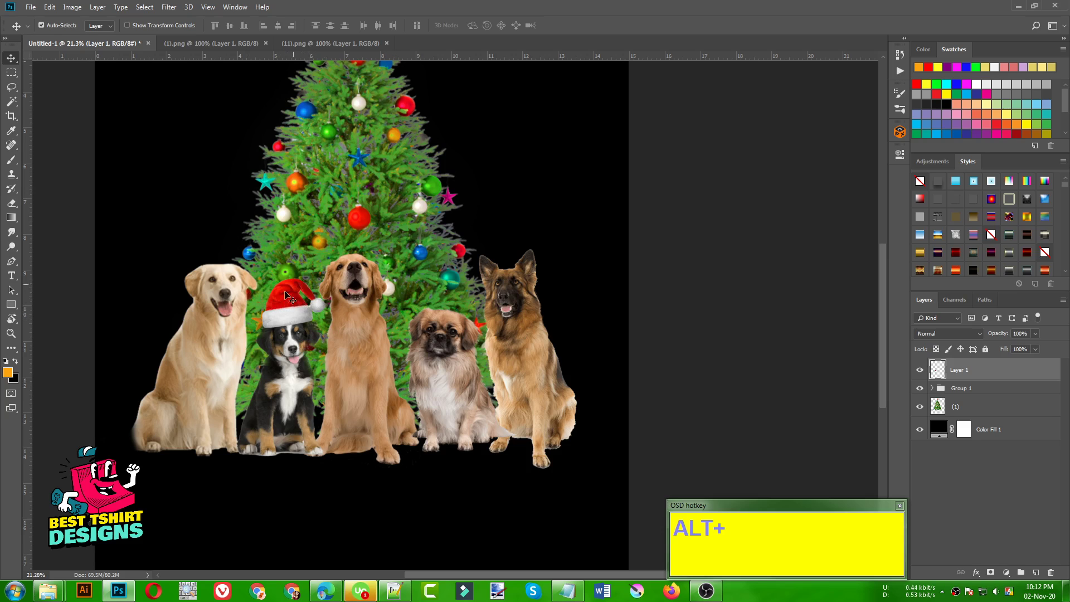
Step: Duplicate the Santa hat for the cream dog, flip the copy horizontally, and fit it on that dog's head
{"action": "left_click_drag", "start_coordinate": [270, 306], "coordinate": [226, 266]}
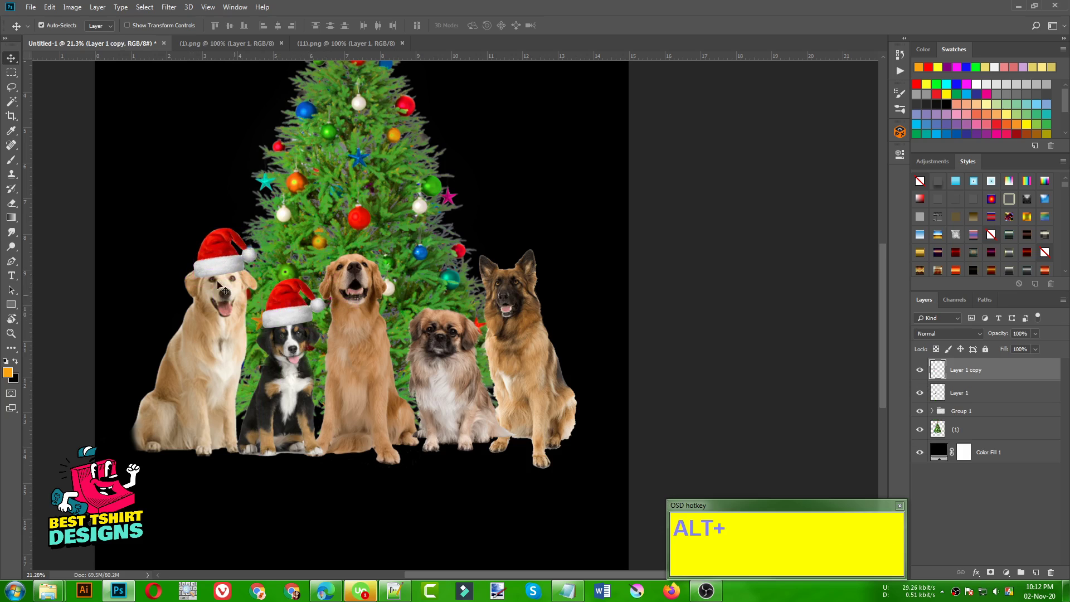
{"action": "key", "text": "ctrl+t"}
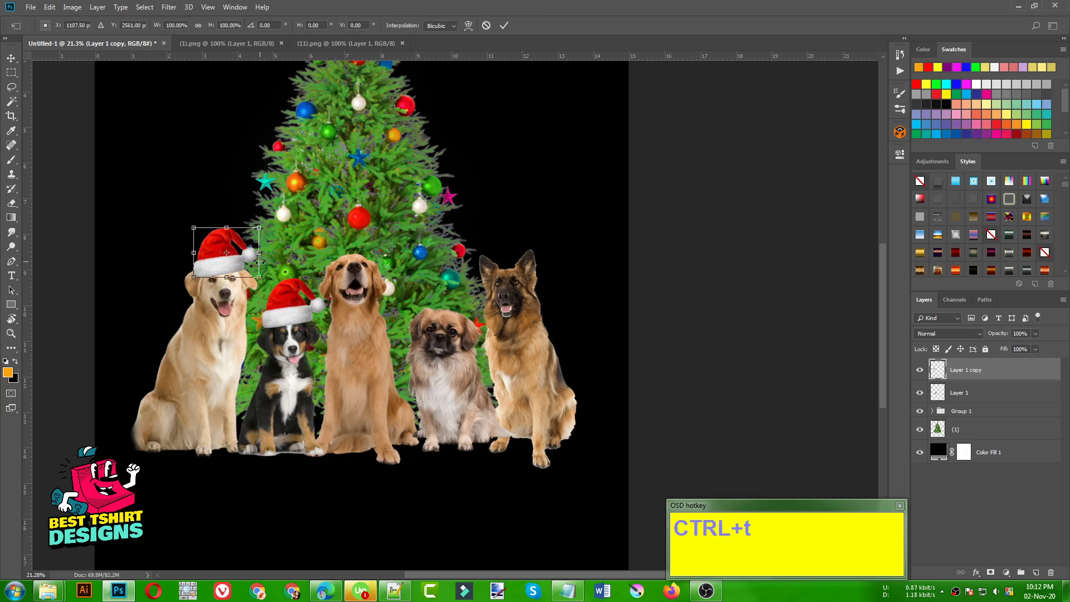
{"action": "left_click_drag", "start_coordinate": [260, 262], "coordinate": [134, 272]}
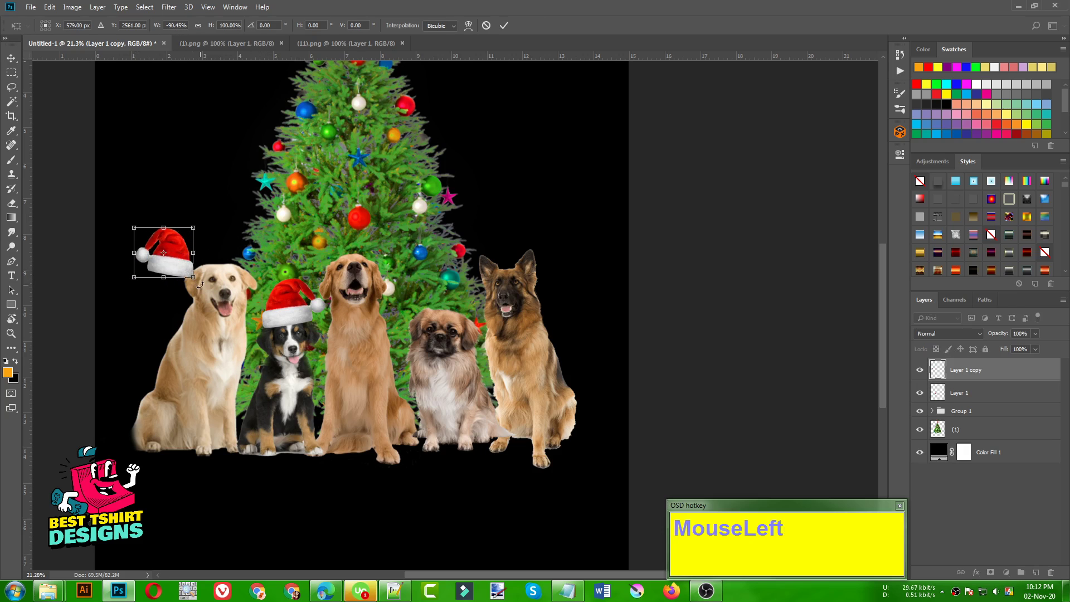
{"action": "left_click_drag", "start_coordinate": [200, 285], "coordinate": [242, 269]}
{"action": "scroll", "coordinate": [228, 264], "scroll_direction": "up", "scroll_amount": 3, "text": "alt"}
{"action": "double_click", "coordinate": [241, 269]}
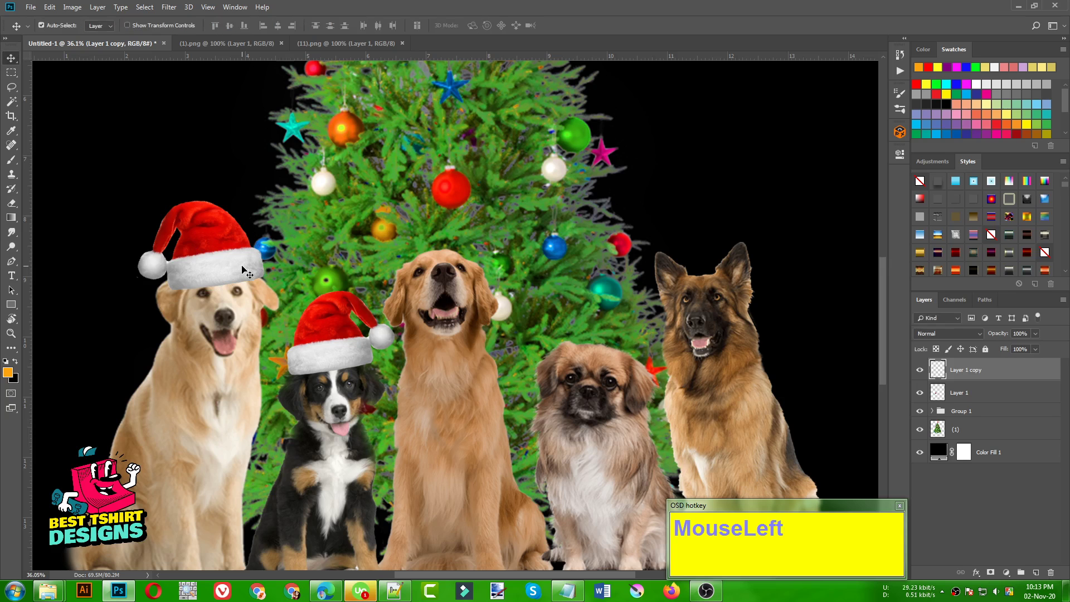
Step: Duplicate the black puppy's Santa hat and place the copy on the German shepherd's head
{"action": "scroll", "coordinate": [137, 277], "scroll_direction": "down", "scroll_amount": 2, "text": "alt"}
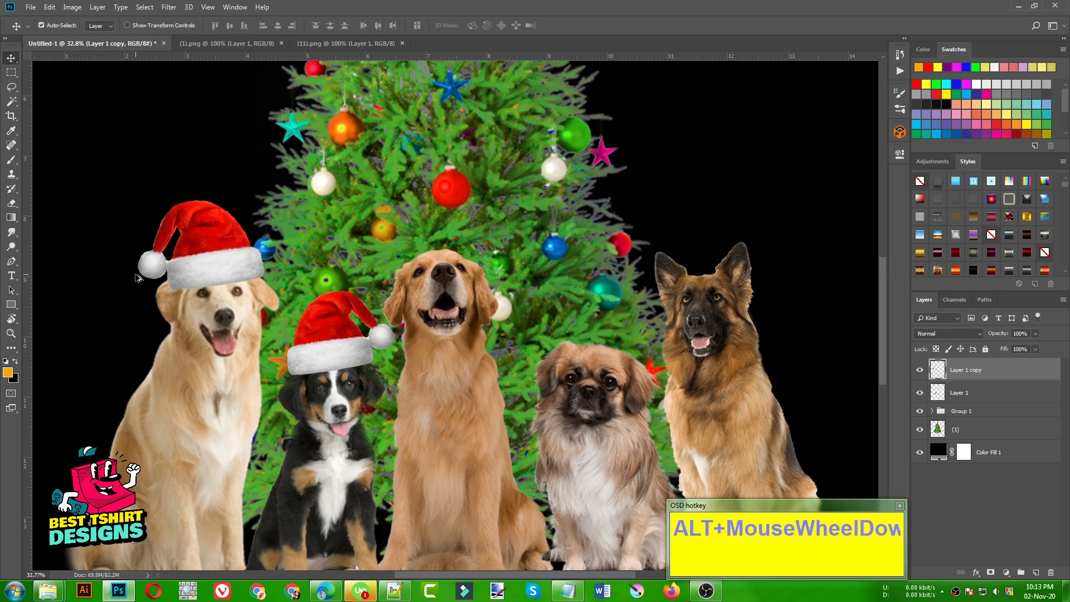
{"action": "scroll", "coordinate": [170, 315], "scroll_direction": "down", "scroll_amount": 1, "text": "alt"}
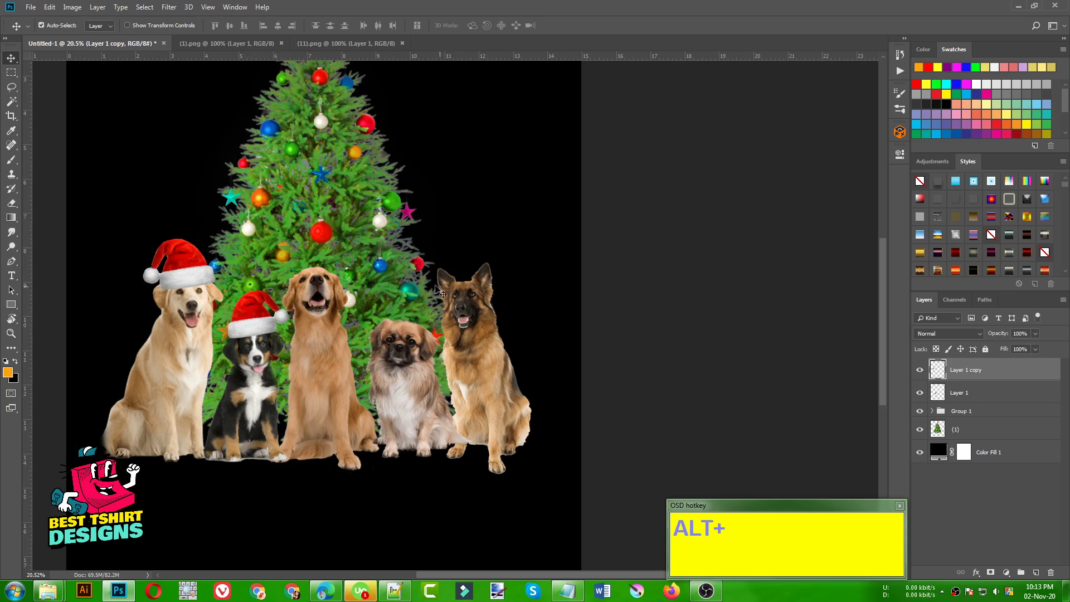
{"action": "left_click", "coordinate": [971, 395]}
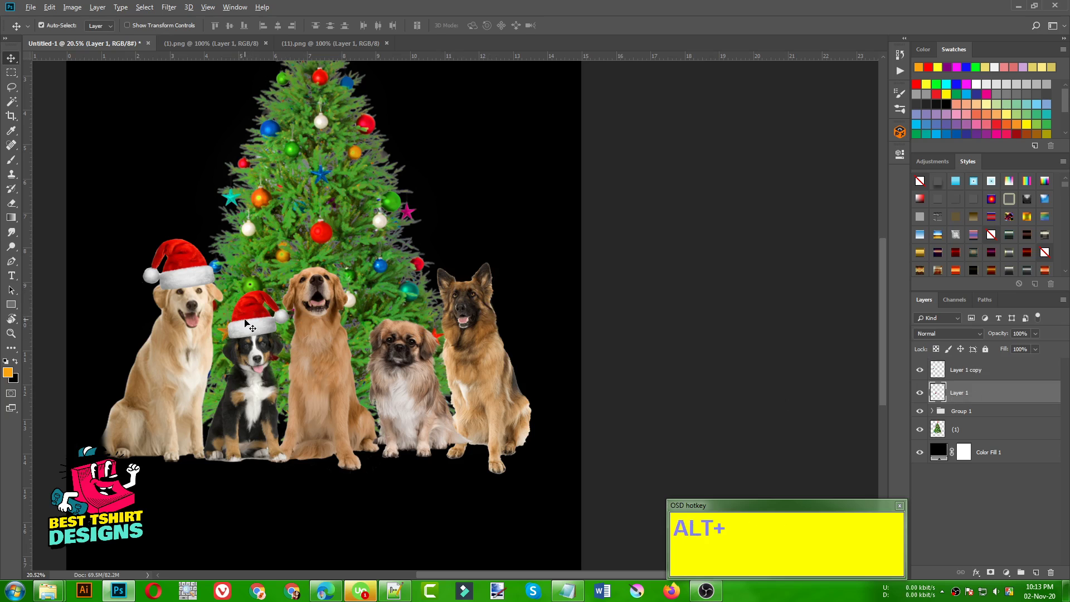
{"action": "left_click_drag", "start_coordinate": [246, 323], "coordinate": [463, 277]}
{"action": "scroll", "coordinate": [463, 277], "scroll_direction": "up", "scroll_amount": 2}
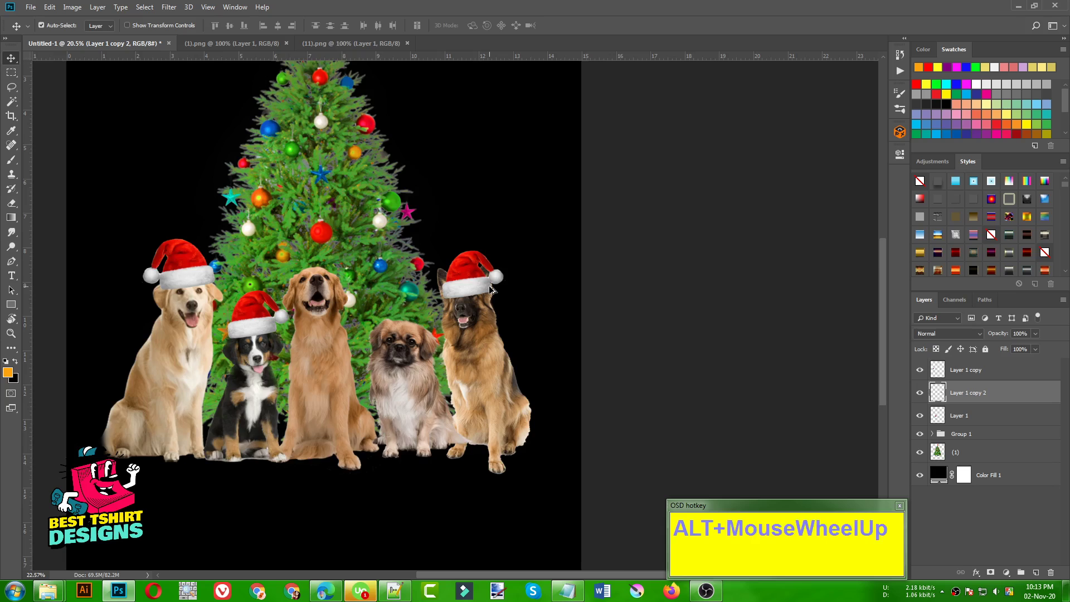
Step: Rotate the German shepherd's hat 15.60° clockwise, enlarge it to about 106%, and seat it on the head
{"action": "key", "text": "ctrl+t"}
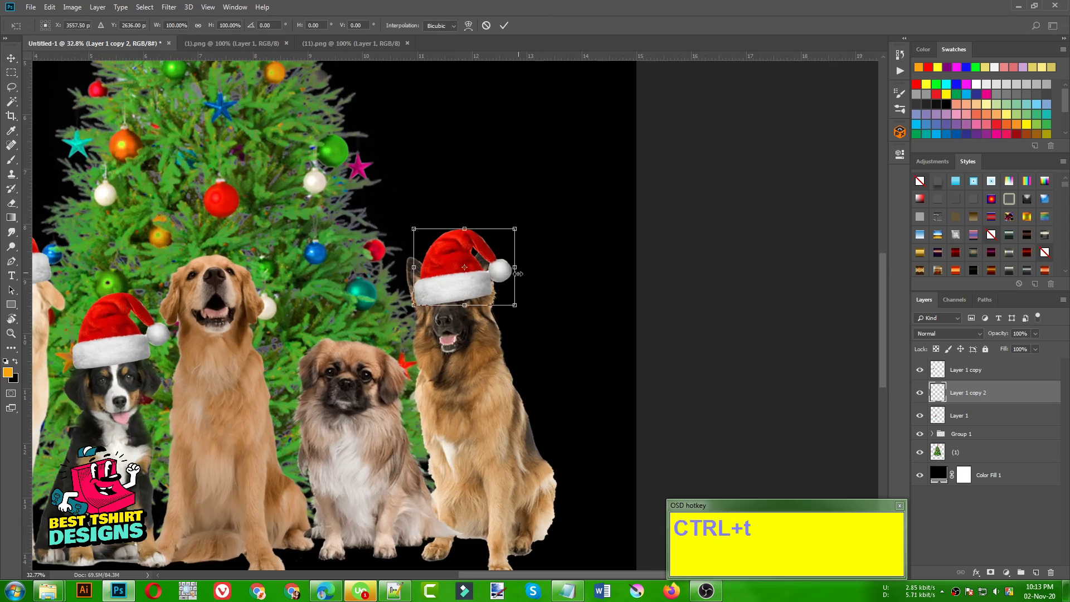
{"action": "left_click_drag", "start_coordinate": [524, 266], "coordinate": [476, 277]}
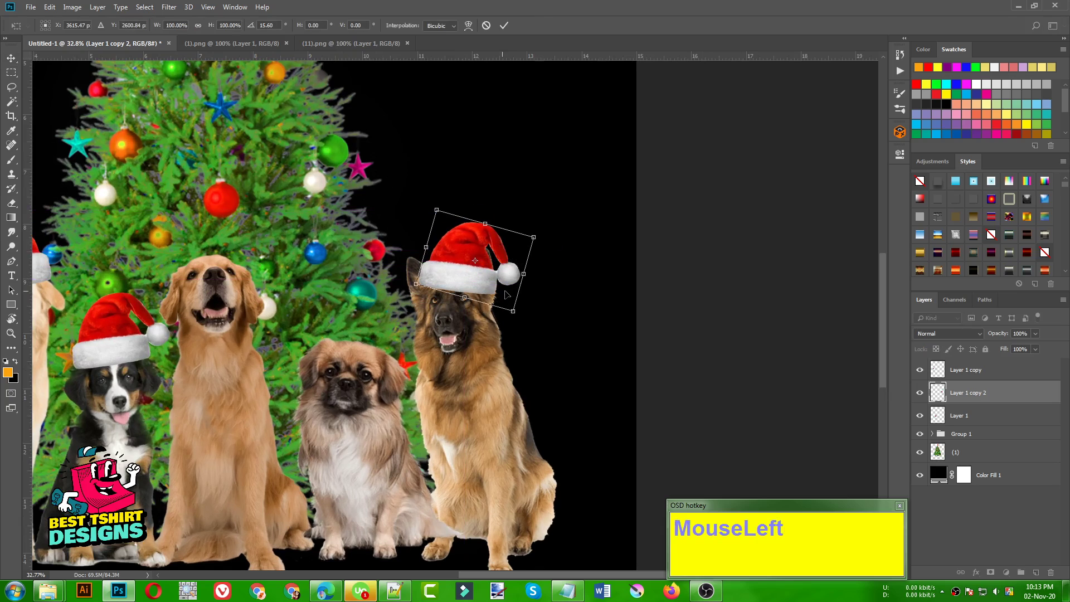
{"action": "scroll", "coordinate": [458, 281], "scroll_direction": "up", "scroll_amount": 3, "text": "alt"}
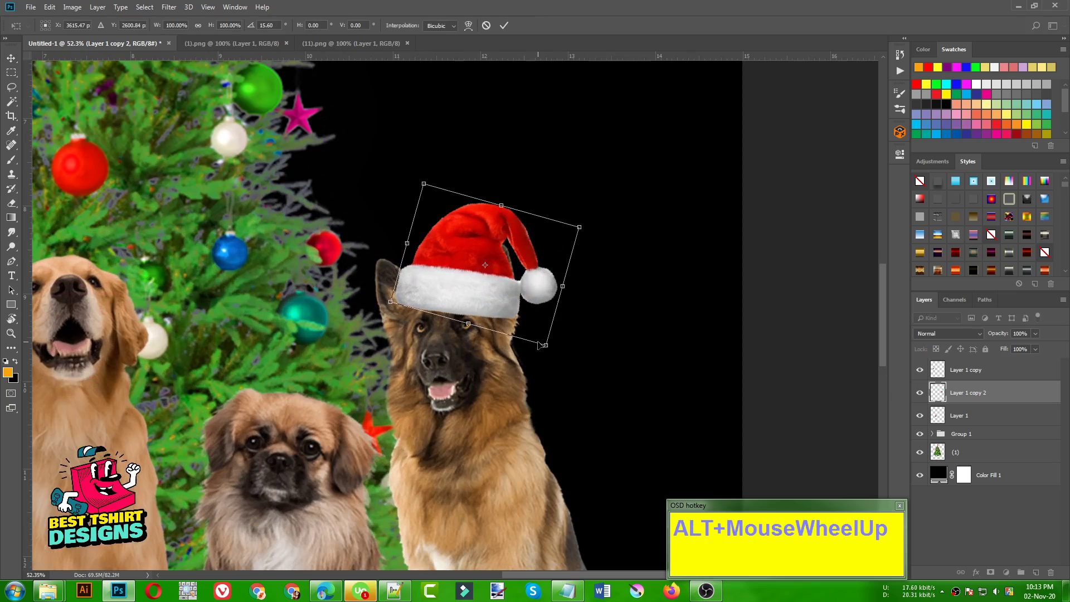
{"action": "left_click_drag", "start_coordinate": [546, 345], "coordinate": [549, 350], "text": "alt+shift"}
{"action": "mouse_move", "coordinate": [511, 289]}
{"action": "left_mouse_down"}
{"action": "mouse_move", "coordinate": [510, 276]}
{"action": "mouse_move", "coordinate": [514, 287]}
{"action": "left_mouse_up"}
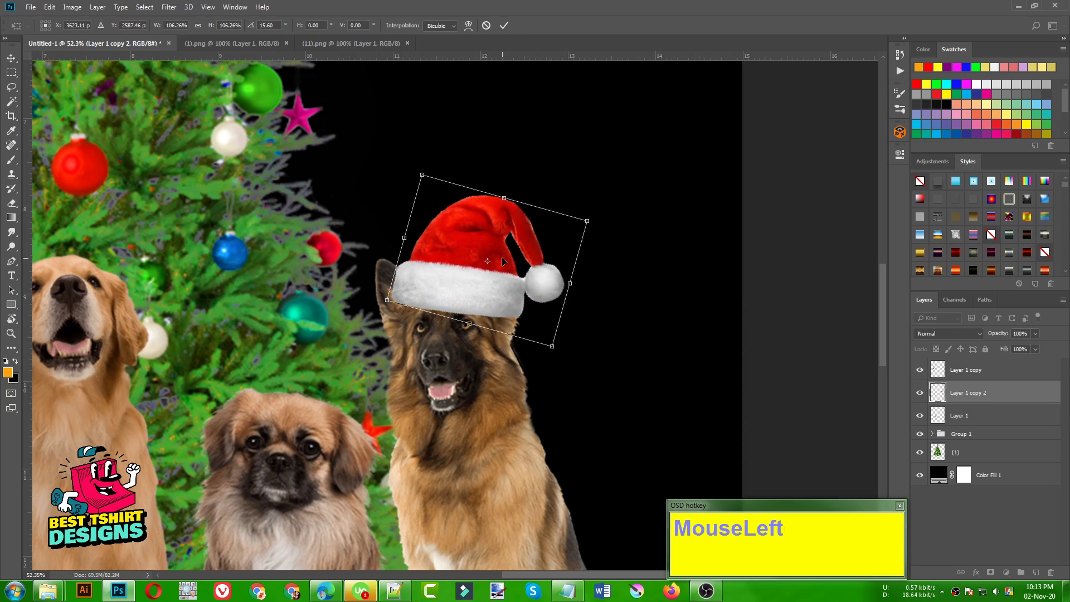
{"action": "double_click", "coordinate": [502, 258]}
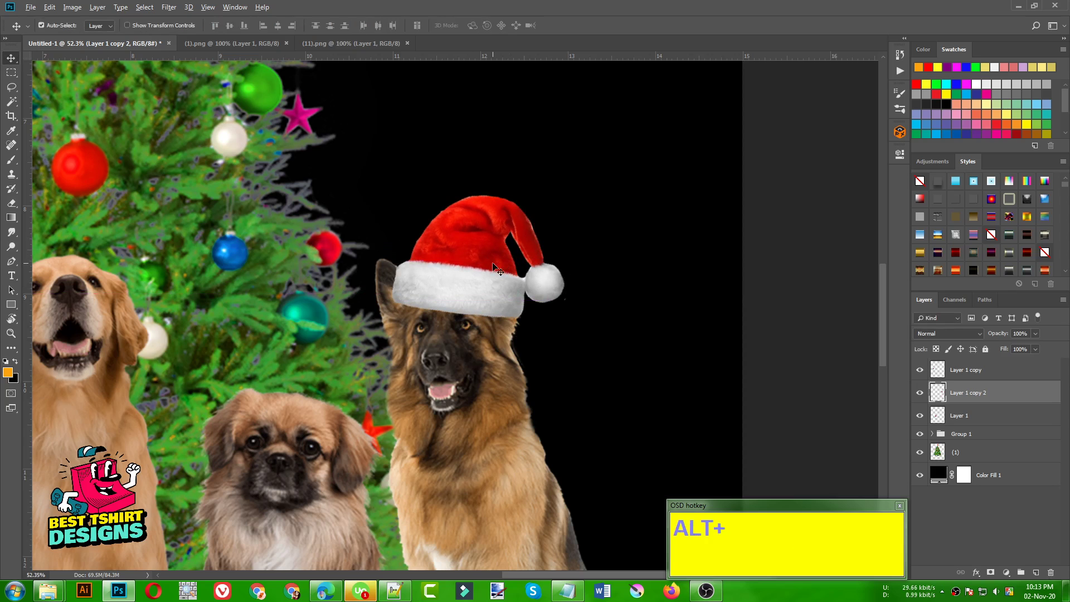
Step: Duplicate the cream dog's Santa hat and place the copy on the small long-haired dog's head
{"action": "scroll", "coordinate": [501, 268], "scroll_direction": "down", "scroll_amount": 5, "text": "alt"}
{"action": "scroll", "coordinate": [433, 332], "scroll_direction": "up", "scroll_amount": 2, "text": "alt"}
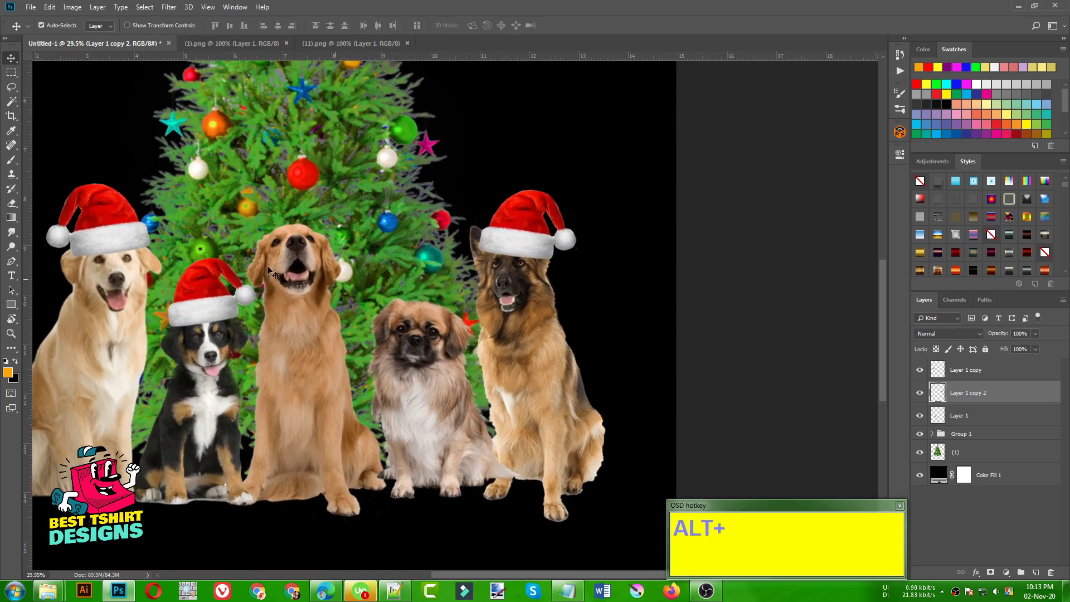
{"action": "left_click", "coordinate": [954, 372]}
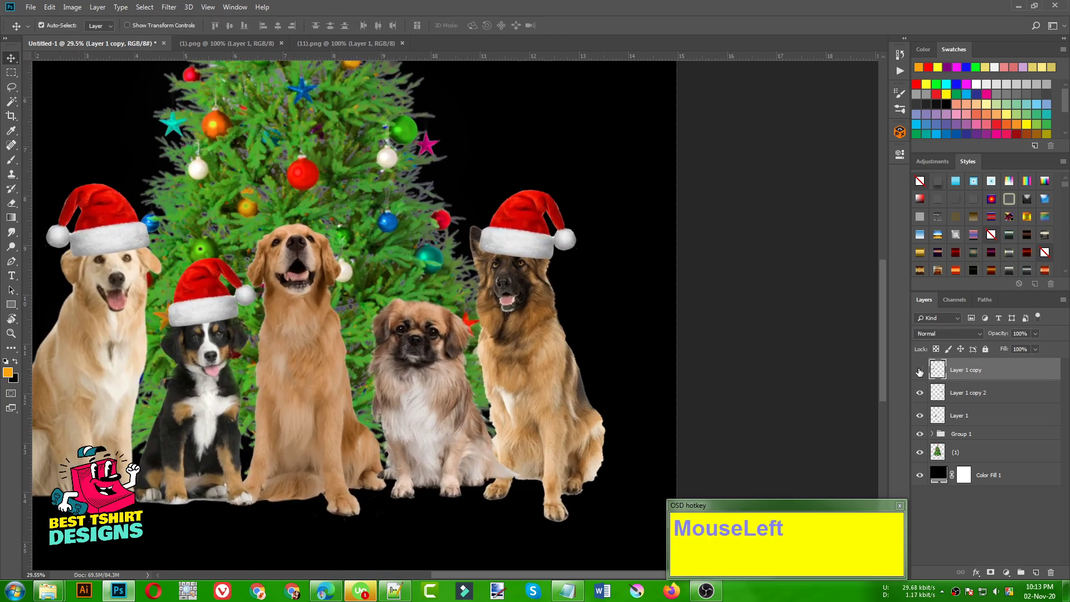
{"action": "left_click", "coordinate": [919, 370]}
{"action": "left_click", "coordinate": [920, 371]}
{"action": "left_click_drag", "start_coordinate": [107, 216], "coordinate": [424, 305]}
{"action": "key", "text": "ctrl+t"}
{"action": "double_click", "coordinate": [427, 306]}
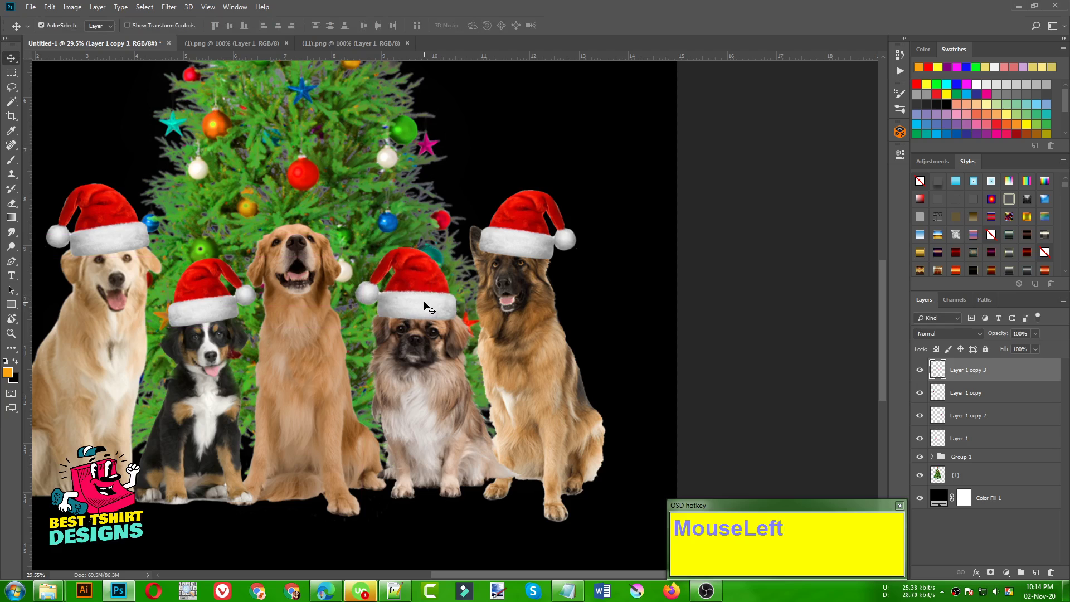
Step: Shrink the small long-haired dog's hat proportionally and reseat it on the head
{"action": "scroll", "coordinate": [426, 306], "scroll_direction": "up", "scroll_amount": 1}
{"action": "scroll", "coordinate": [427, 305], "scroll_direction": "up", "scroll_amount": 4}
{"action": "left_click_drag", "start_coordinate": [423, 301], "coordinate": [423, 296]}
{"action": "key", "text": "ctrl+t"}
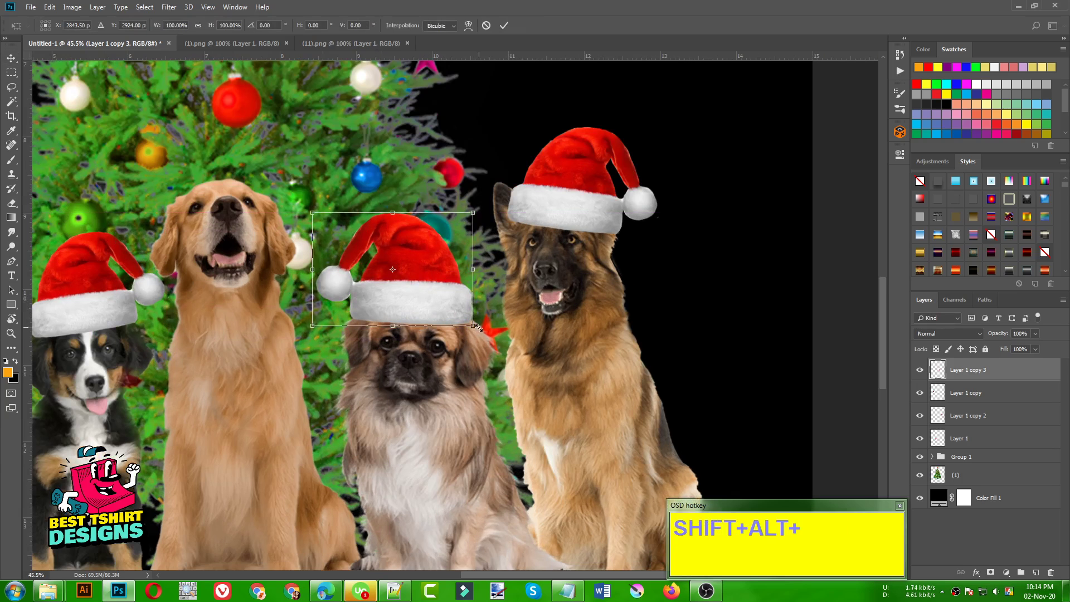
{"action": "left_click_drag", "start_coordinate": [472, 325], "coordinate": [444, 302]}
{"action": "double_click", "coordinate": [444, 302]}
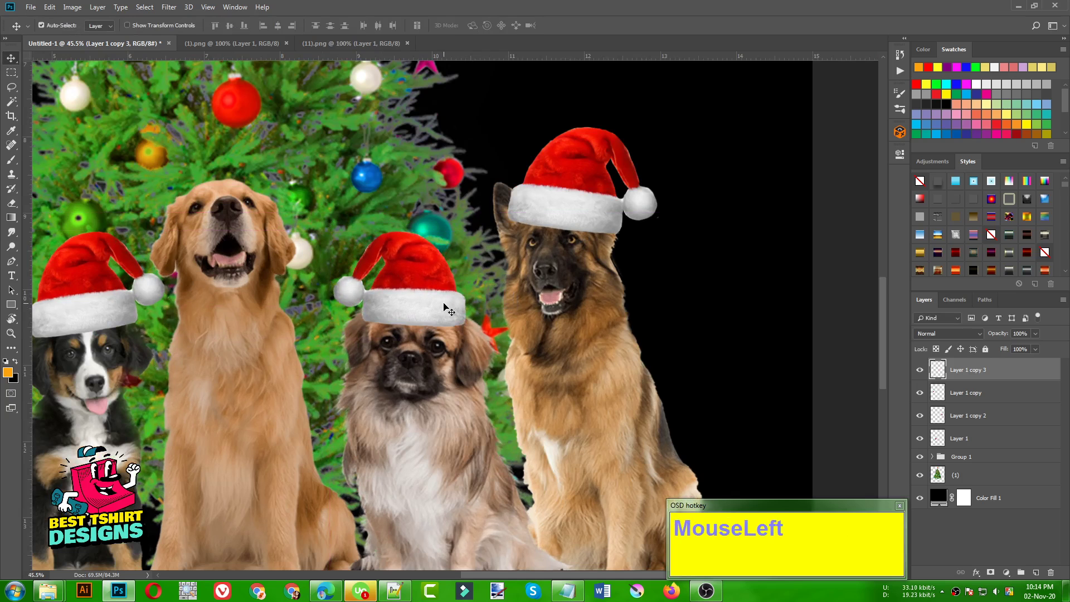
Step: Try a copy of the long-haired dog's Santa hat on the middle golden dog, and delete that copy
{"action": "scroll", "coordinate": [496, 312], "scroll_direction": "down", "scroll_amount": 3}
{"action": "scroll", "coordinate": [496, 312], "scroll_direction": "down", "scroll_amount": 2}
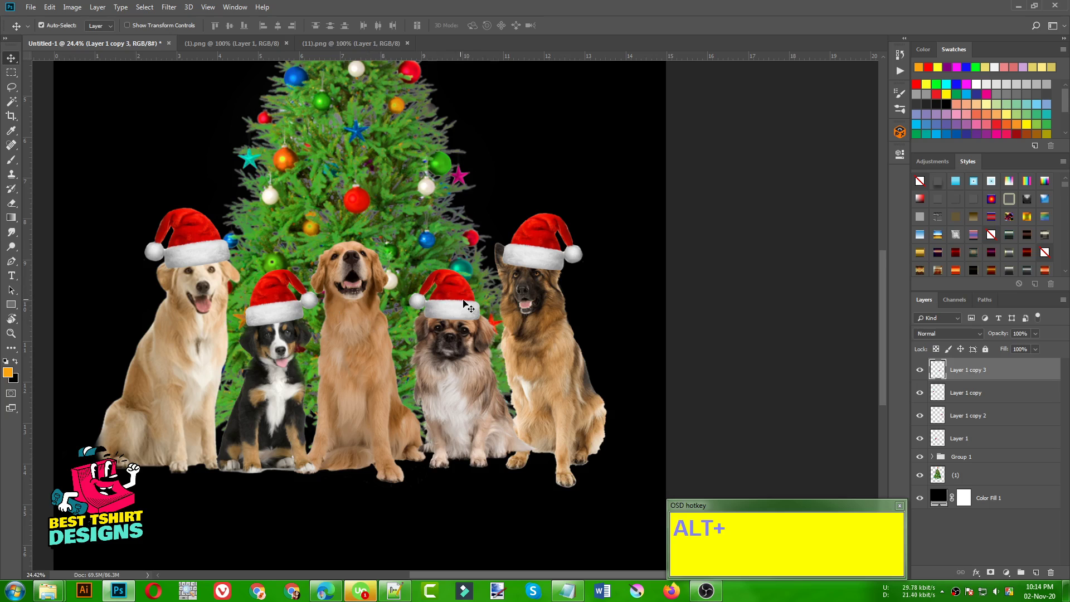
{"action": "left_click_drag", "start_coordinate": [464, 305], "coordinate": [360, 246]}
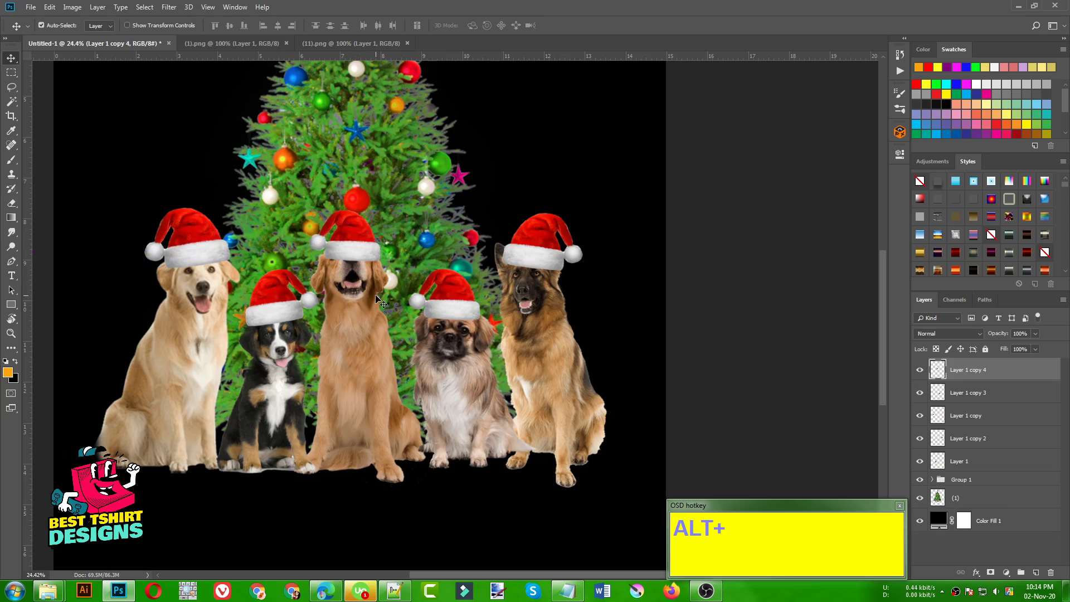
{"action": "key", "text": "Delete"}
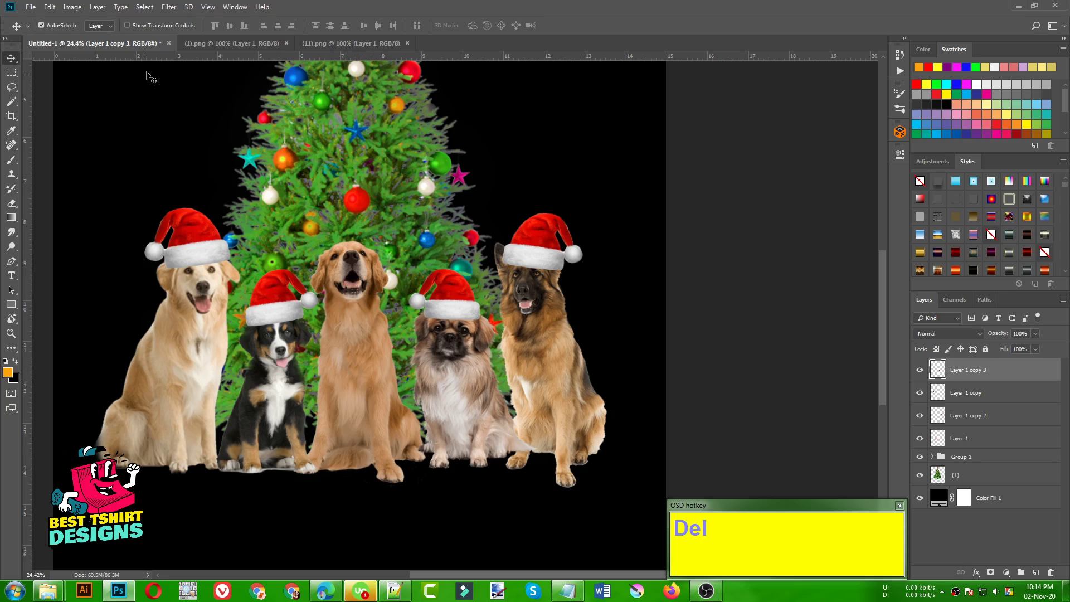
Step: Open the dog image (10).png and bring the dog into the Untitled-1 document
{"action": "key", "text": "ctrl"}
{"action": "key", "text": "ctrl+o"}
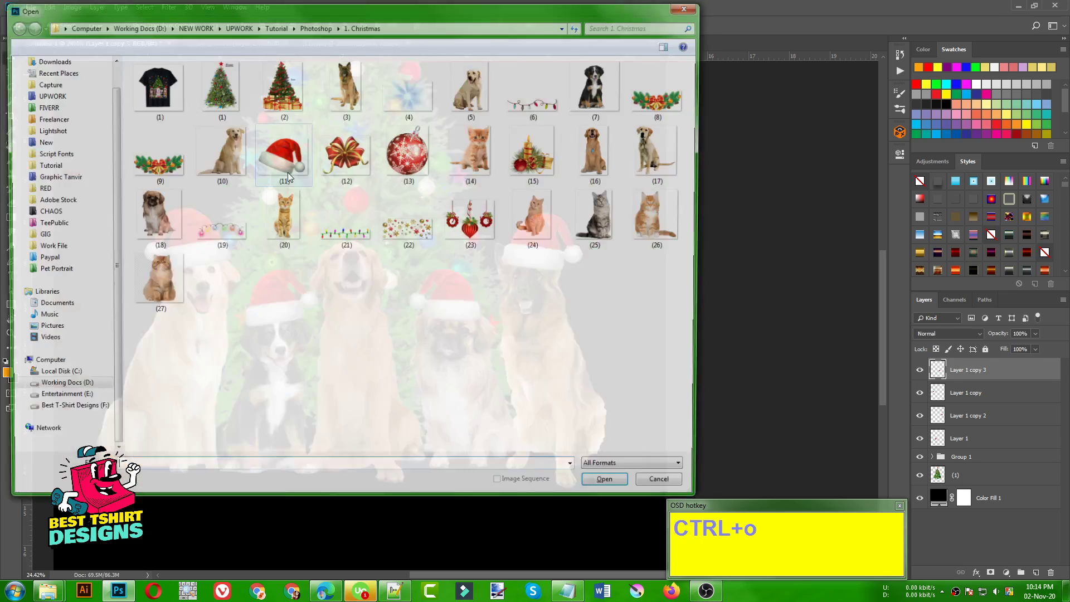
{"action": "left_click", "coordinate": [349, 290]}
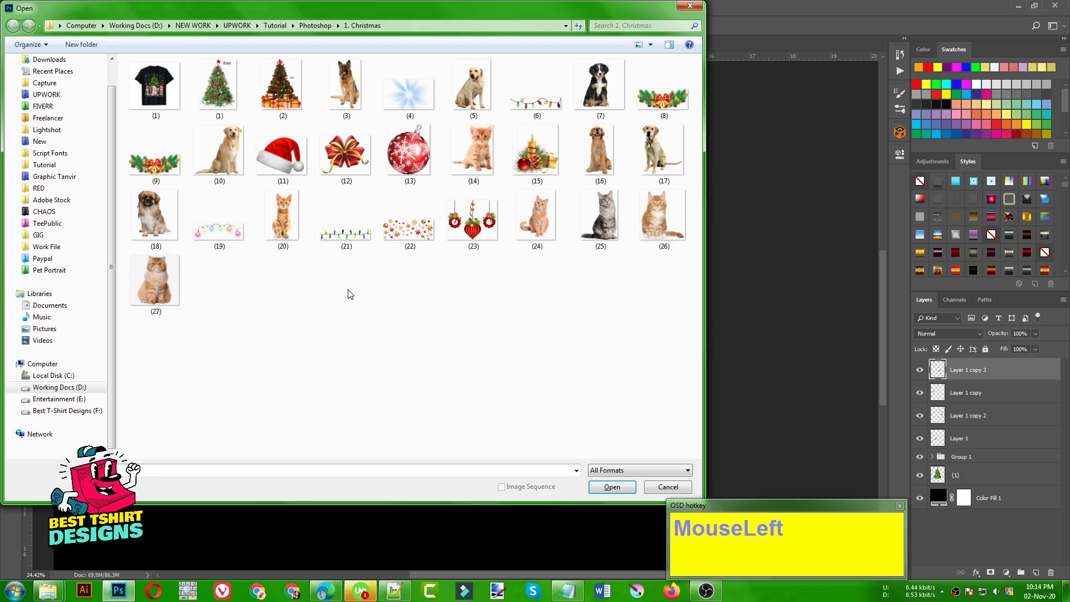
{"action": "double_click", "coordinate": [226, 162]}
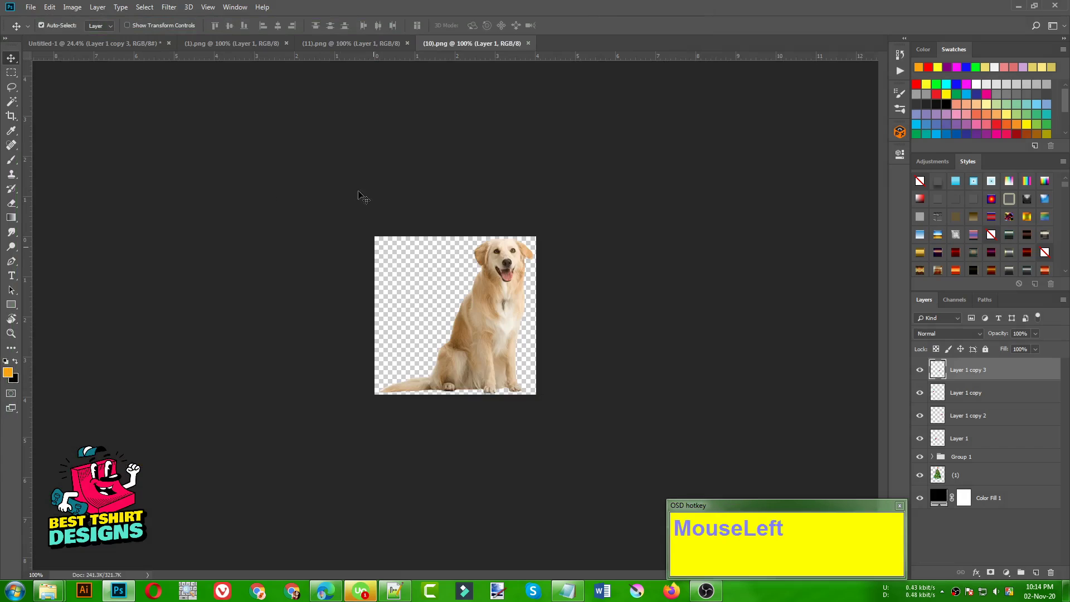
{"action": "left_click_drag", "start_coordinate": [362, 196], "coordinate": [418, 325]}
Step: Try the added dog at about 473% scale over the group and flipped horizontally, and delete its layer
{"action": "key", "text": "ctrl+t"}
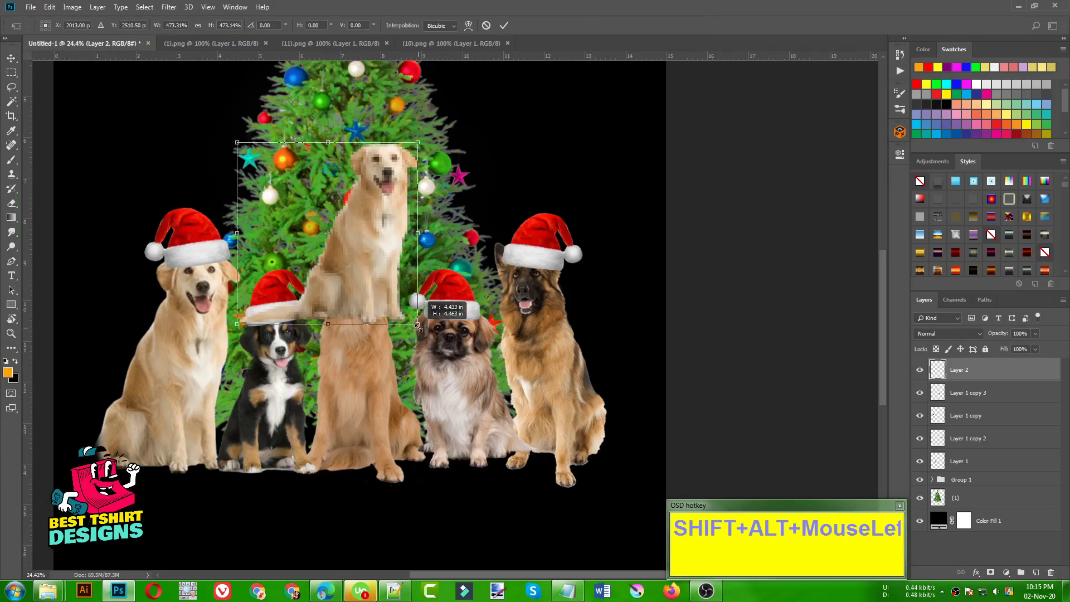
{"action": "left_click_drag", "start_coordinate": [381, 282], "coordinate": [385, 390]}
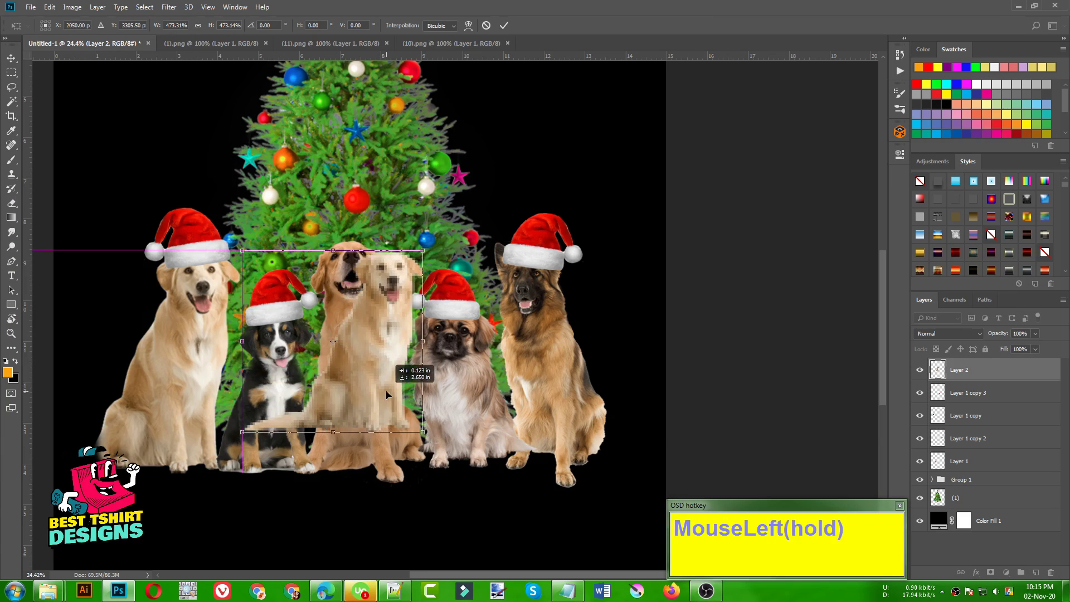
{"action": "left_click_drag", "start_coordinate": [423, 340], "coordinate": [94, 326]}
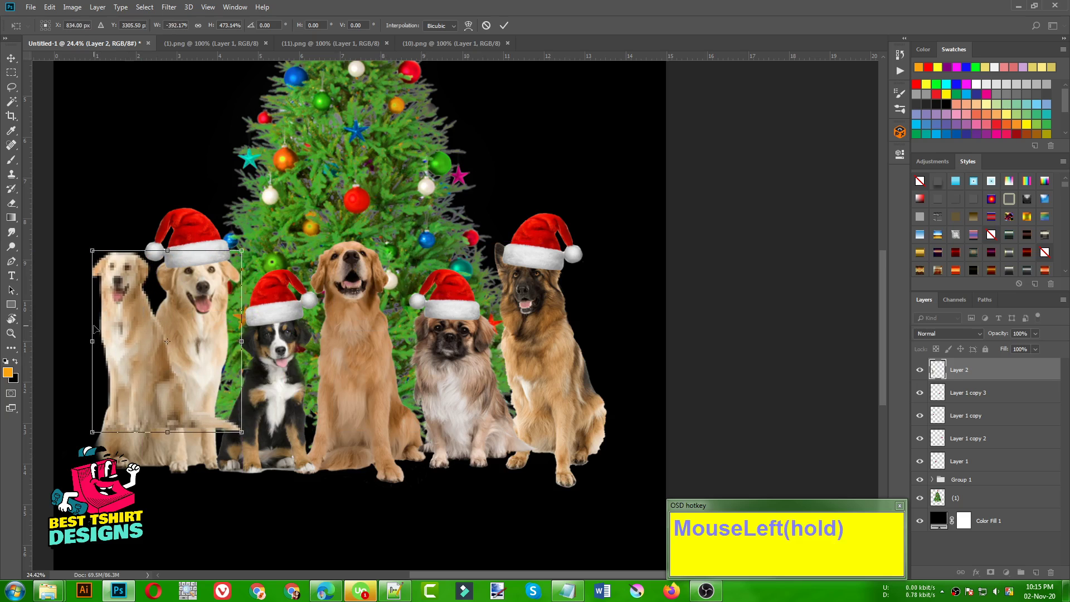
{"action": "double_click", "coordinate": [94, 326]}
{"action": "key", "text": "Delete"}
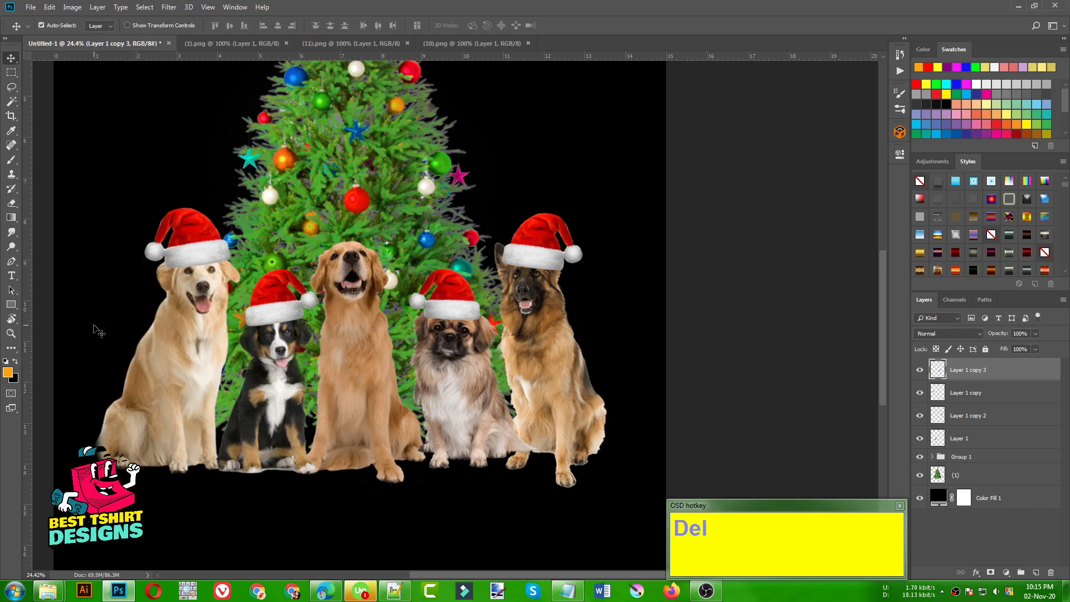
Step: Expand Group 1, identify the middle golden dog's layer (16) by toggling its visibility, and delete it
{"action": "left_click", "coordinate": [919, 439]}
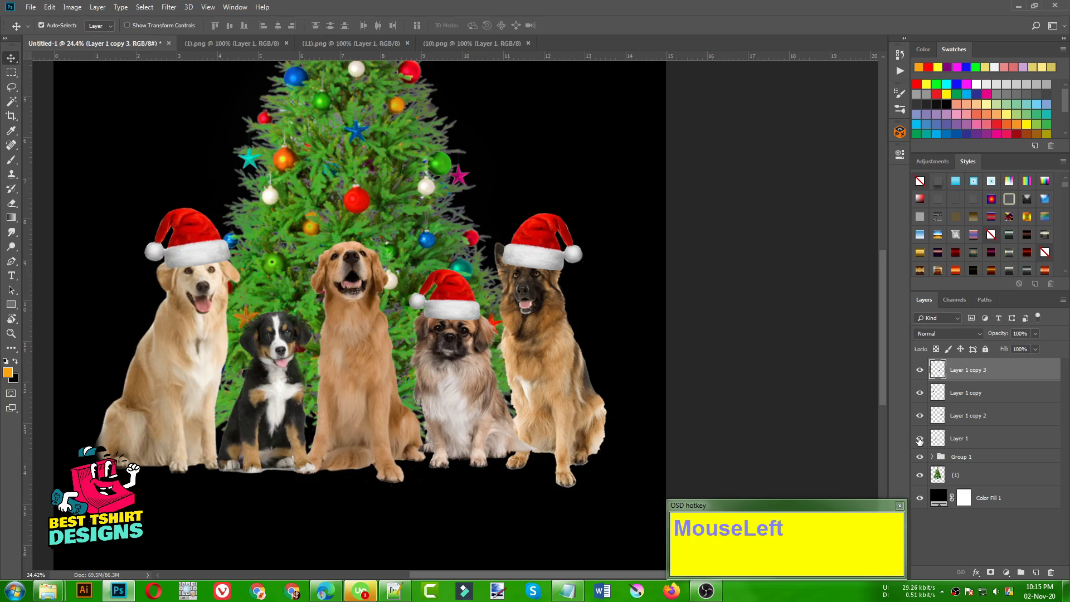
{"action": "left_click", "coordinate": [920, 439]}
{"action": "left_click", "coordinate": [931, 457]}
{"action": "scroll", "coordinate": [960, 428], "scroll_direction": "down", "scroll_amount": 2}
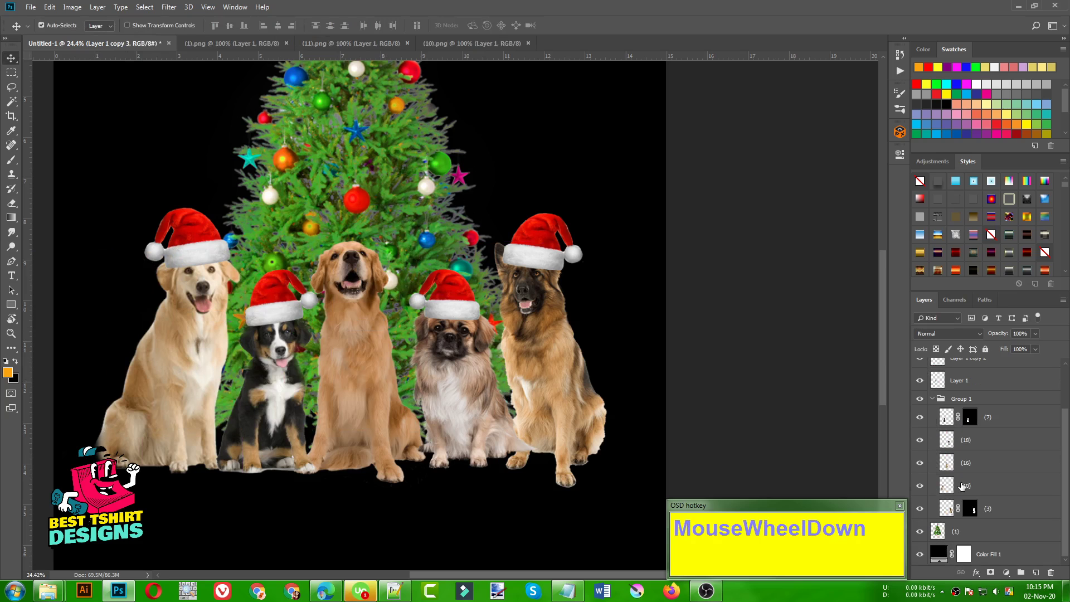
{"action": "left_click", "coordinate": [919, 462]}
{"action": "left_click", "coordinate": [919, 462]}
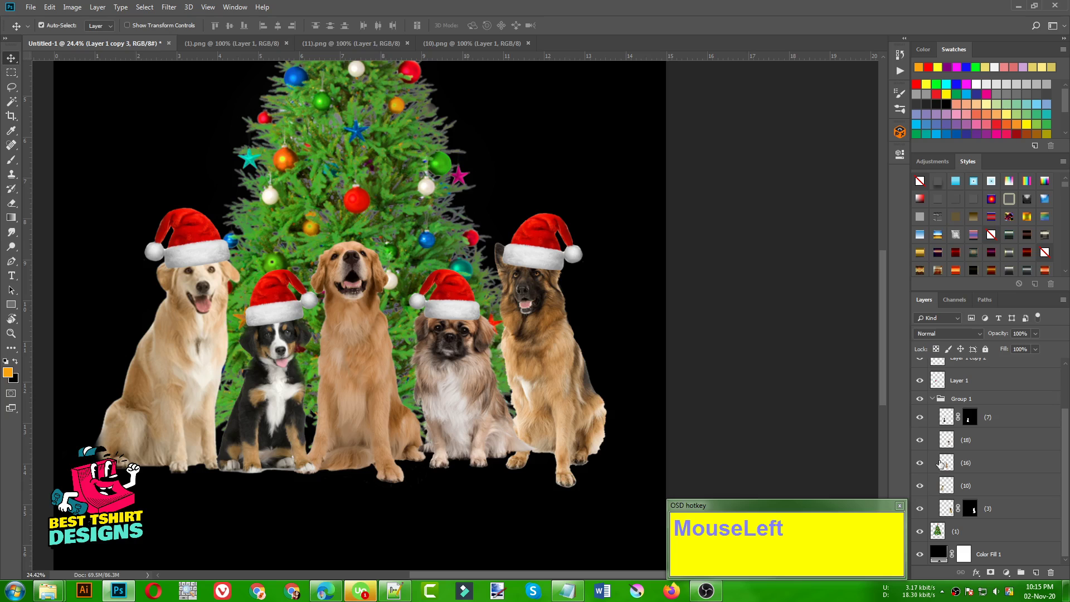
{"action": "left_click", "coordinate": [949, 463]}
{"action": "key", "text": "Delete"}
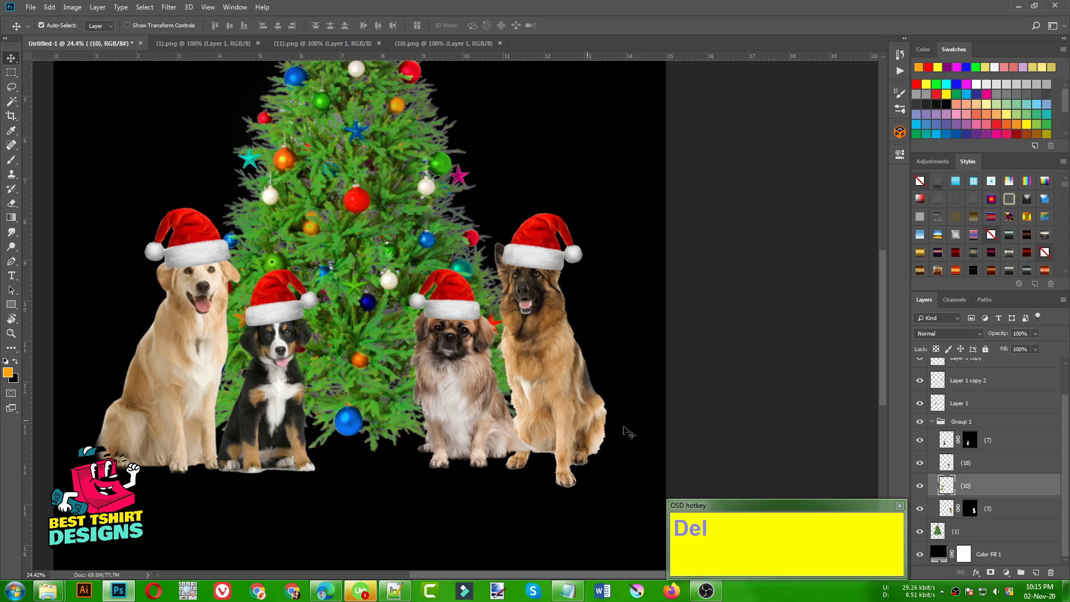
{"action": "left_click", "coordinate": [1000, 466]}
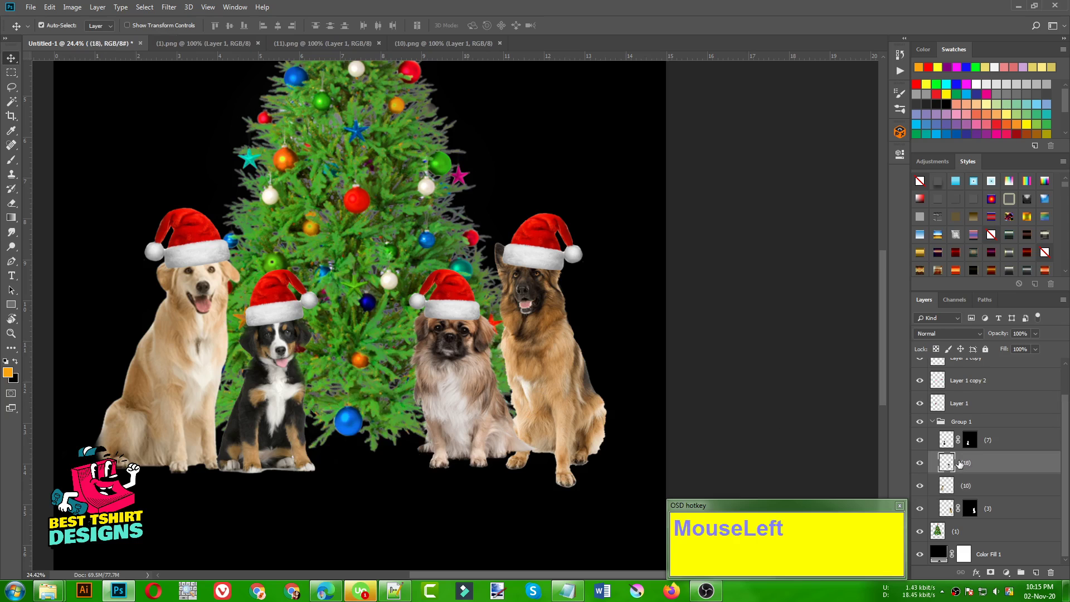
{"action": "scroll", "coordinate": [958, 463], "scroll_direction": "up", "scroll_amount": 1}
{"action": "scroll", "coordinate": [958, 463], "scroll_direction": "down", "scroll_amount": 1}
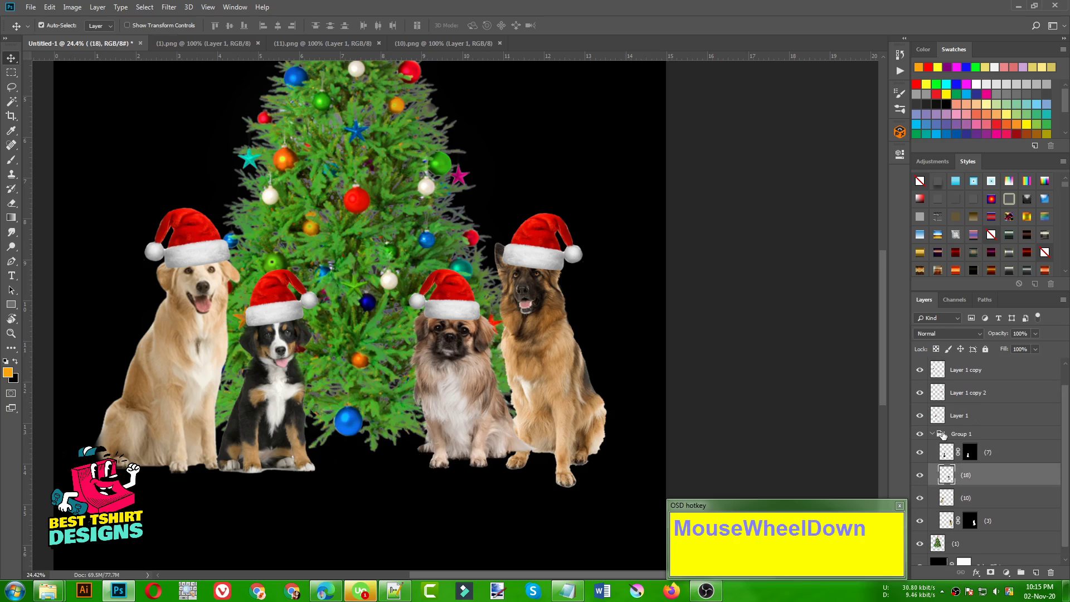
{"action": "left_click", "coordinate": [932, 433]}
{"action": "right_click", "coordinate": [956, 458]}
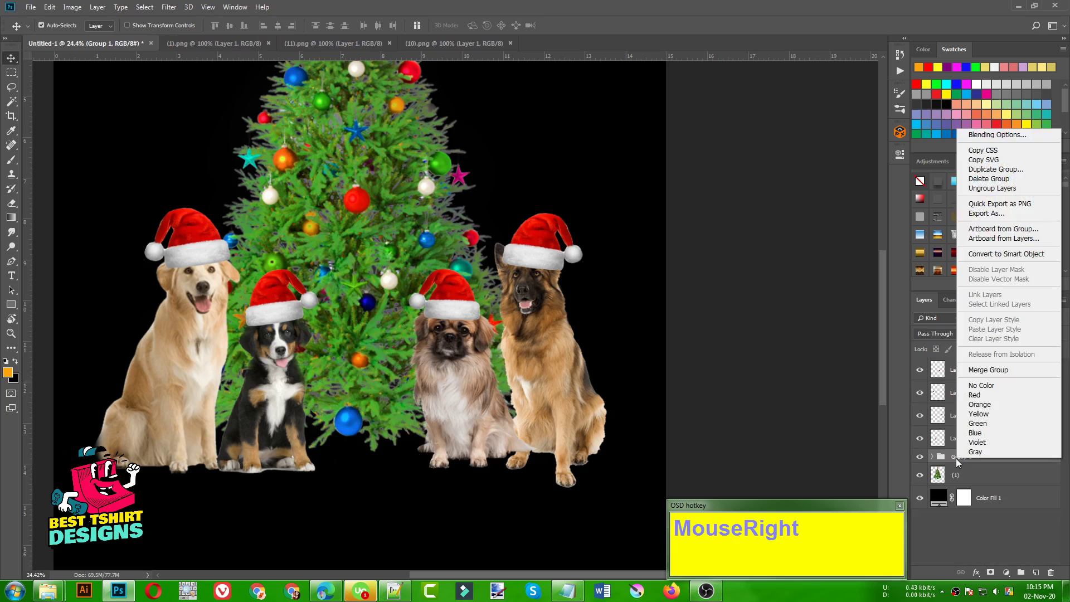
{"action": "left_click", "coordinate": [793, 366]}
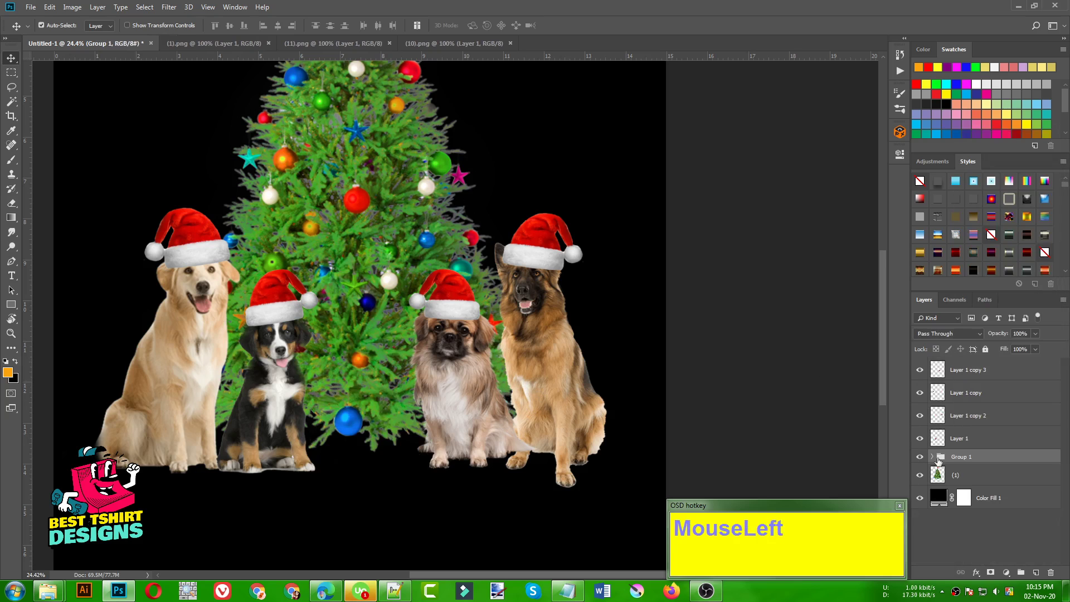
{"action": "left_click", "coordinate": [933, 456]}
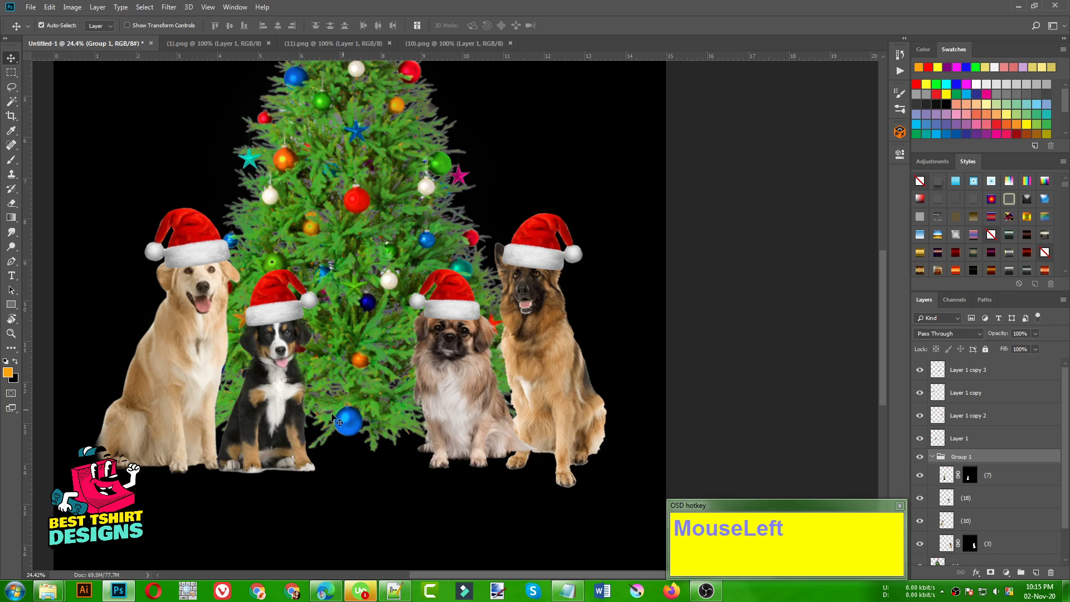
Step: Enlarge the long-haired dog on layer (18) to about 123.5% and move it toward the middle of the group
{"action": "left_click", "coordinate": [947, 501]}
{"action": "left_click", "coordinate": [920, 500]}
{"action": "left_click", "coordinate": [921, 500]}
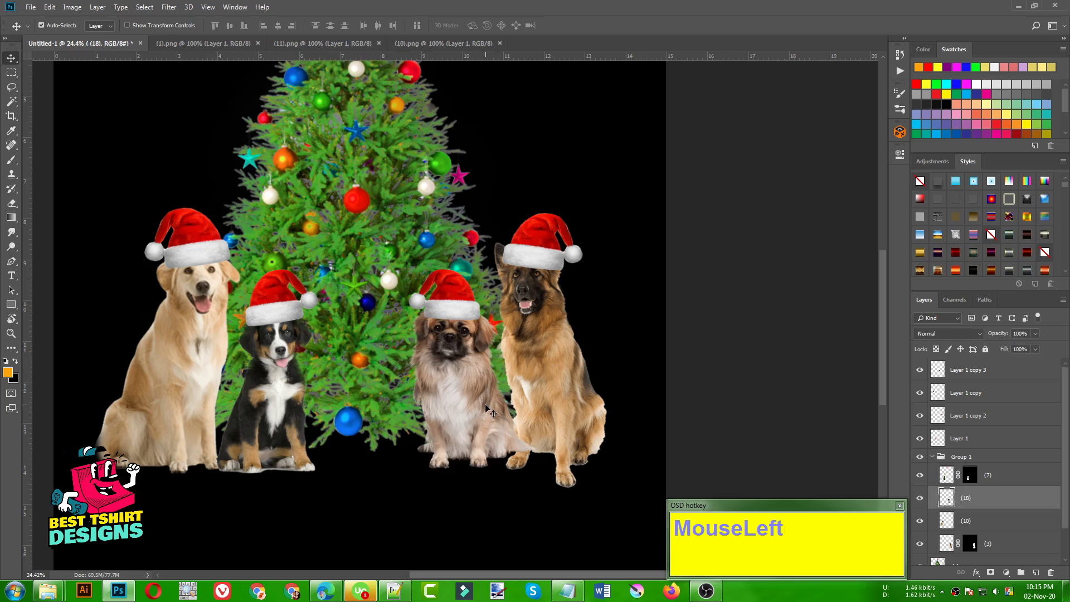
{"action": "key", "text": "ctrl+t"}
{"action": "left_click", "coordinate": [402, 297], "text": "shift"}
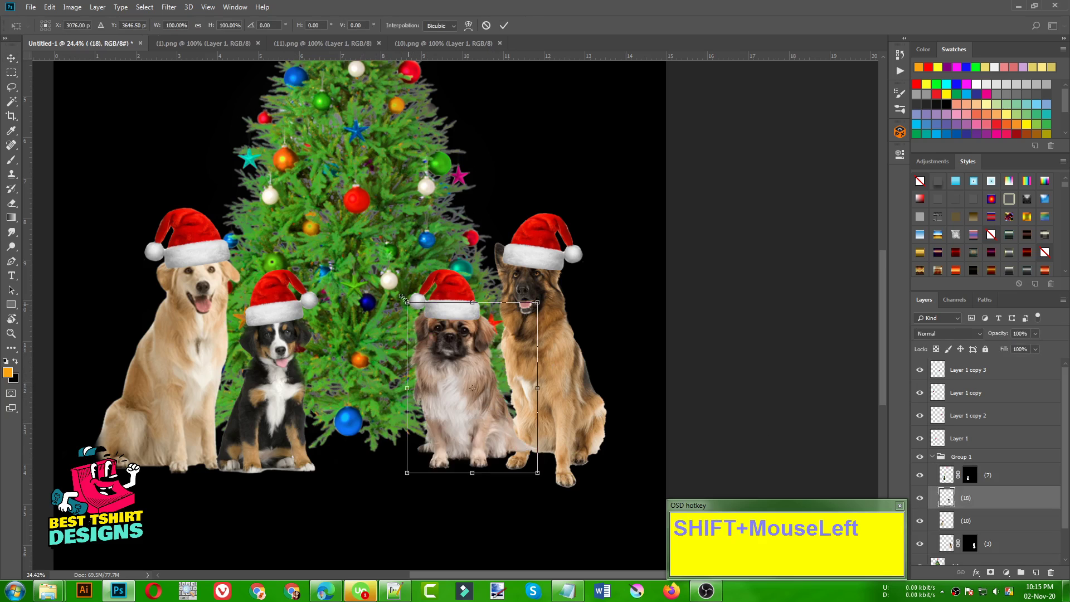
{"action": "left_click_drag", "start_coordinate": [403, 297], "coordinate": [375, 263]}
{"action": "left_click_drag", "start_coordinate": [454, 389], "coordinate": [436, 393]}
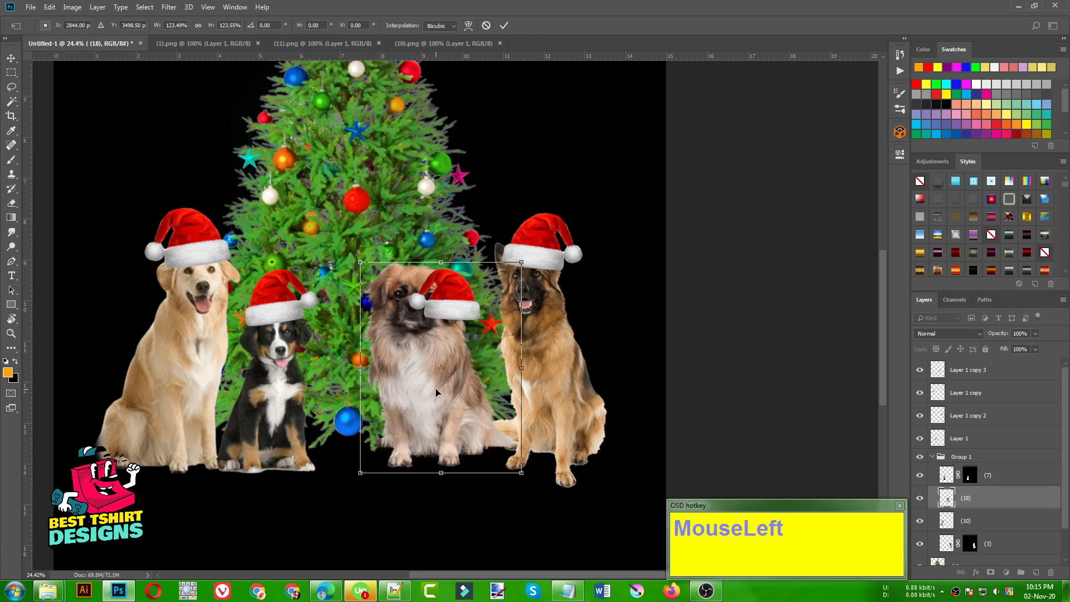
{"action": "double_click", "coordinate": [437, 393]}
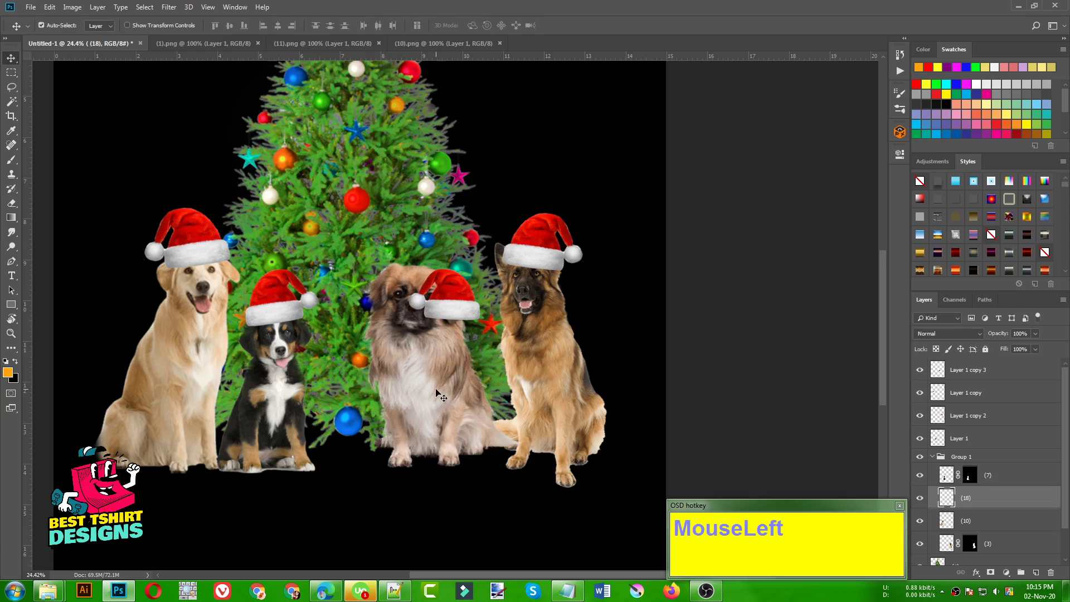
Step: Check which dog each of the other Group 1 layers holds by briefly hiding and showing them
{"action": "left_click", "coordinate": [920, 521]}
{"action": "left_click", "coordinate": [919, 543]}
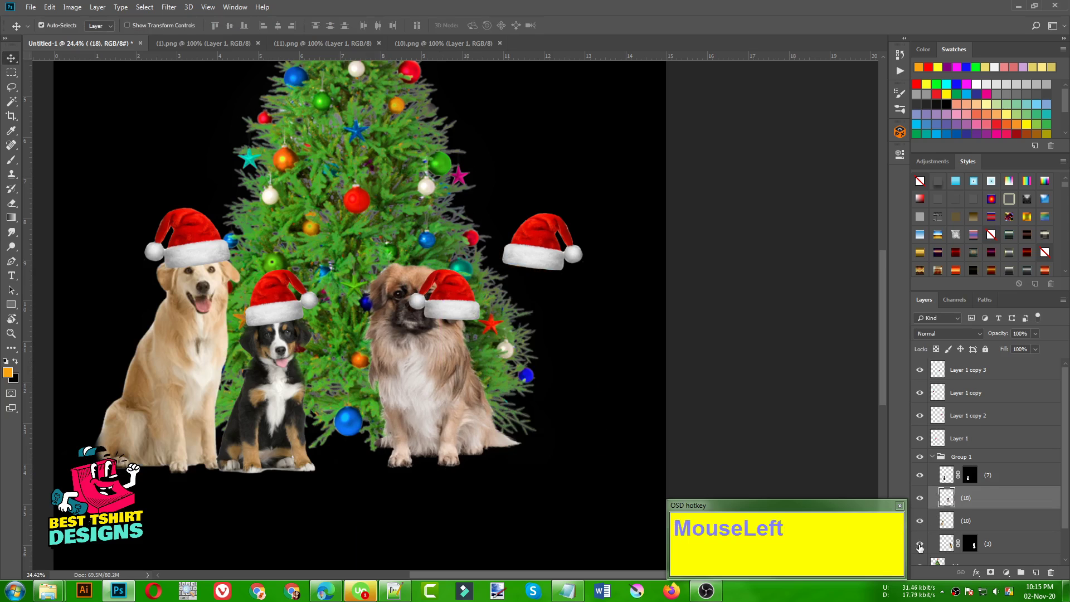
{"action": "left_click", "coordinate": [920, 543]}
{"action": "scroll", "coordinate": [920, 546], "scroll_direction": "down", "scroll_amount": 2}
{"action": "left_click", "coordinate": [919, 440]}
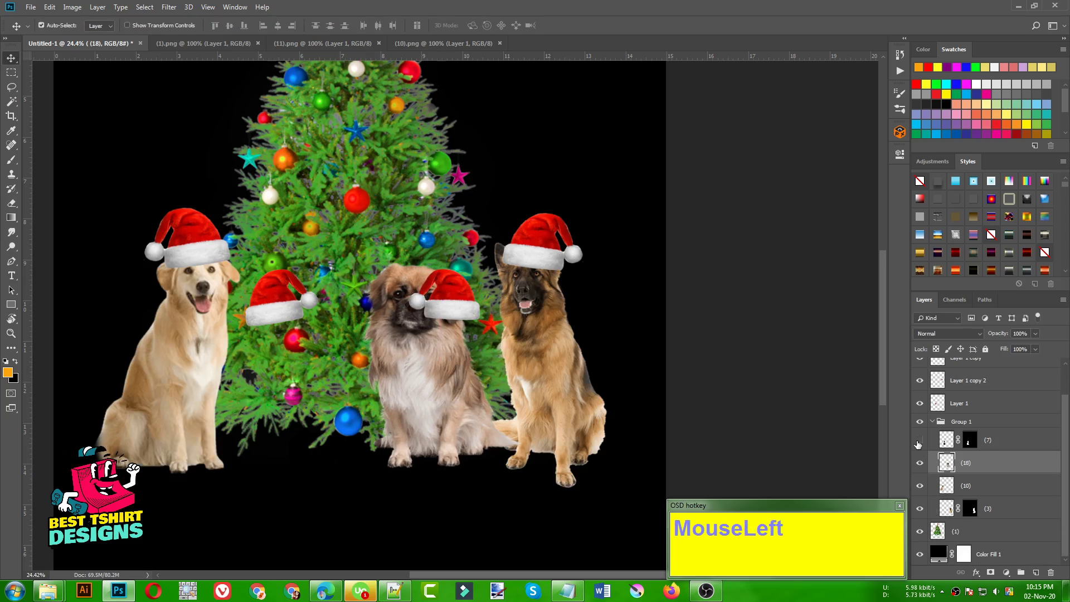
{"action": "left_click", "coordinate": [920, 440]}
Step: Start a free transform of the enlarged long-haired dog on layer (18)
{"action": "key", "text": "ctrl+t"}
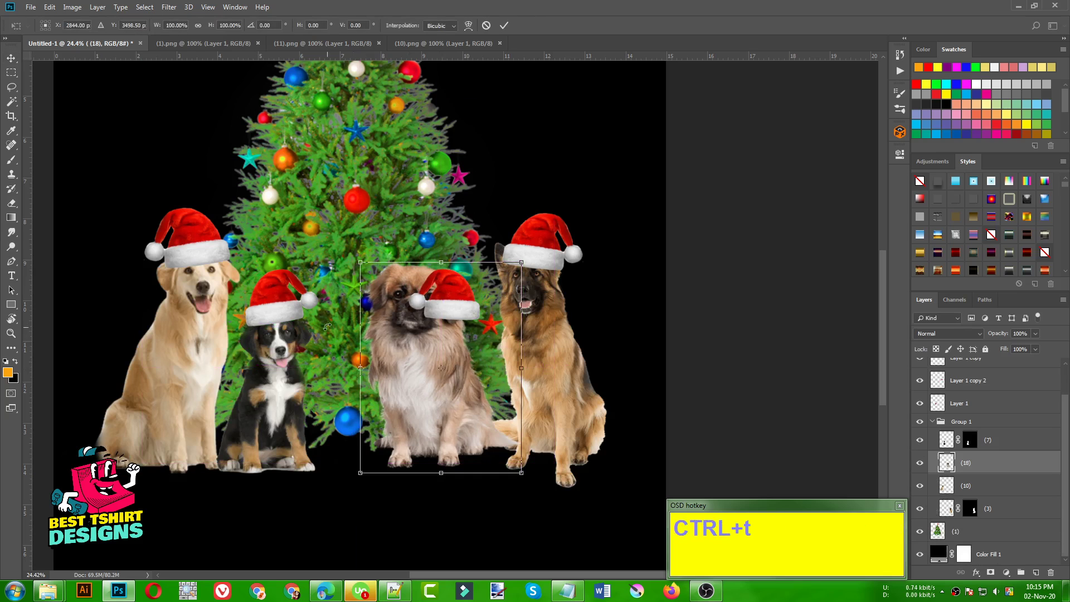
Step: Enlarge the black puppy layer (7) and seat it between the golden and the long-haired dog, level with their feet
{"action": "key", "text": "Return"}
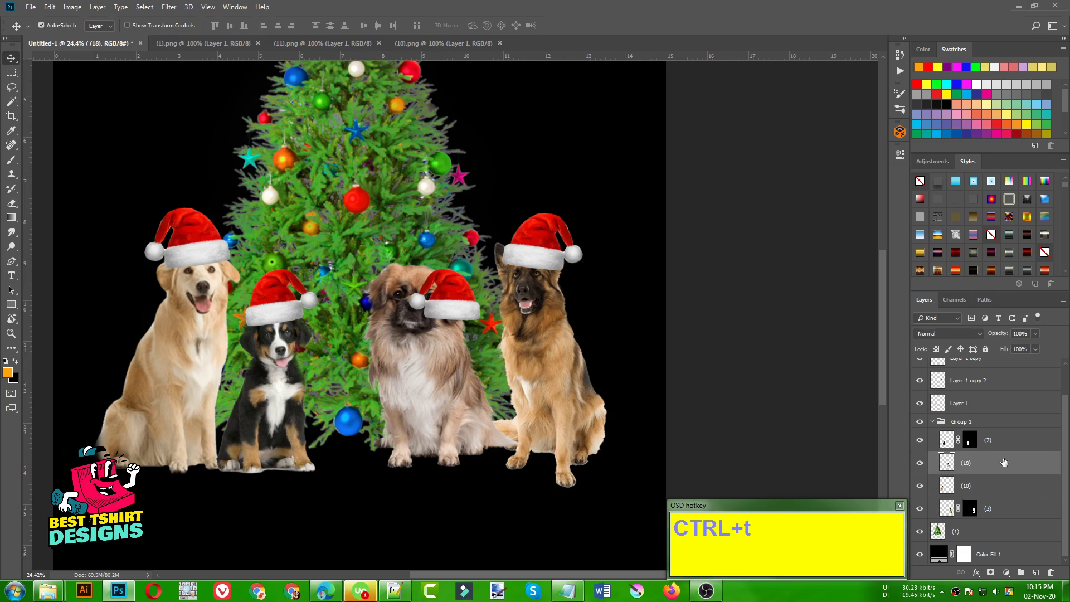
{"action": "left_click", "coordinate": [946, 440]}
{"action": "key", "text": "ctrl+t"}
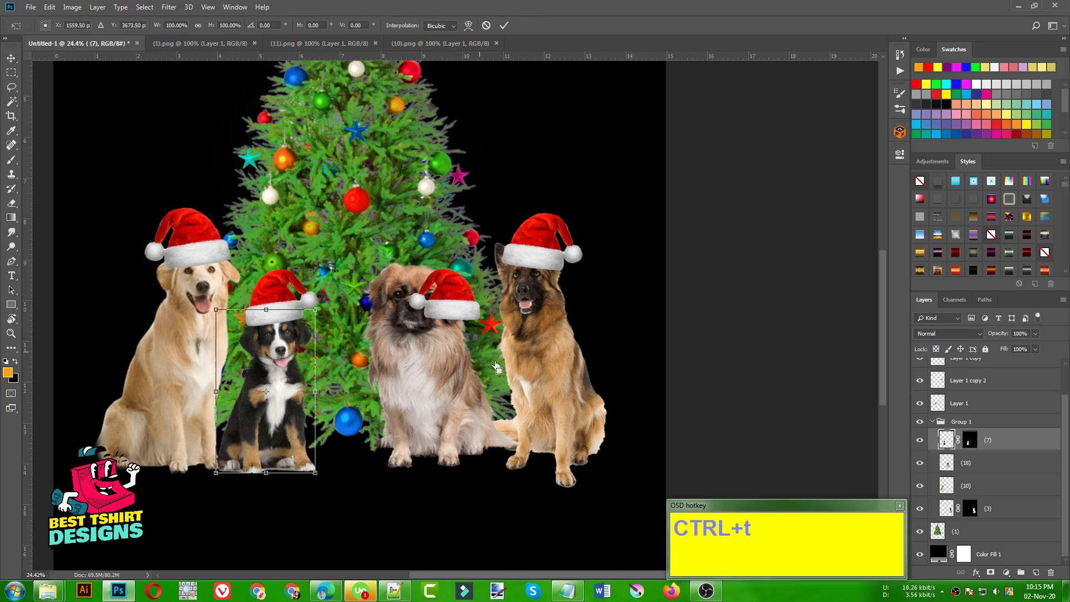
{"action": "left_click_drag", "start_coordinate": [315, 309], "coordinate": [350, 258]}
{"action": "left_click_drag", "start_coordinate": [313, 384], "coordinate": [330, 379]}
{"action": "double_click", "coordinate": [329, 378]}
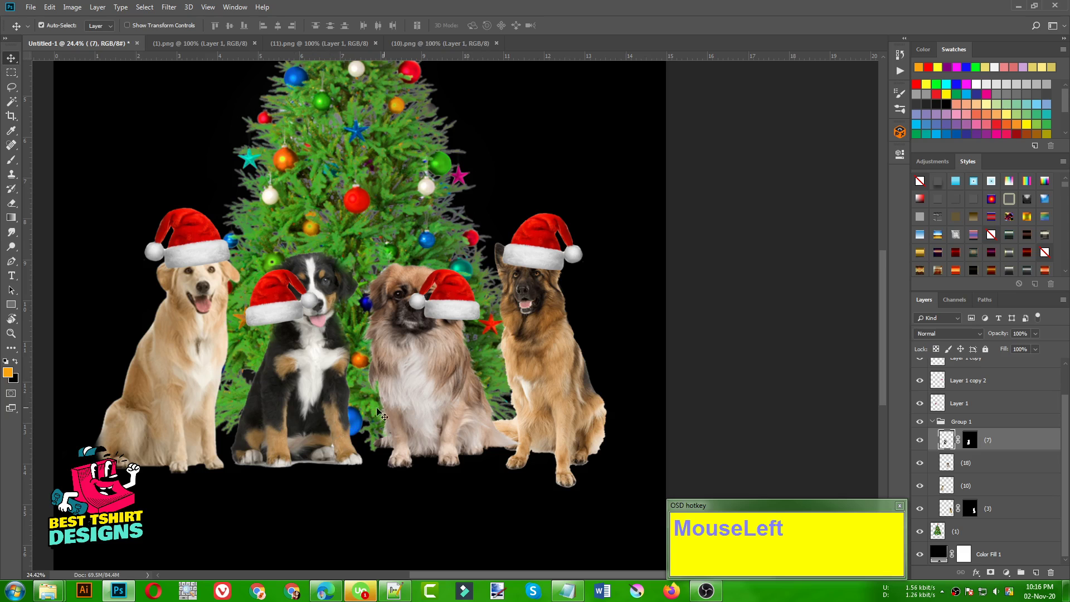
Step: Identify the long-haired dog's hat by toggling the hat layers' visibility, and move that hat up onto its head
{"action": "scroll", "coordinate": [990, 465], "scroll_direction": "up", "scroll_amount": 2}
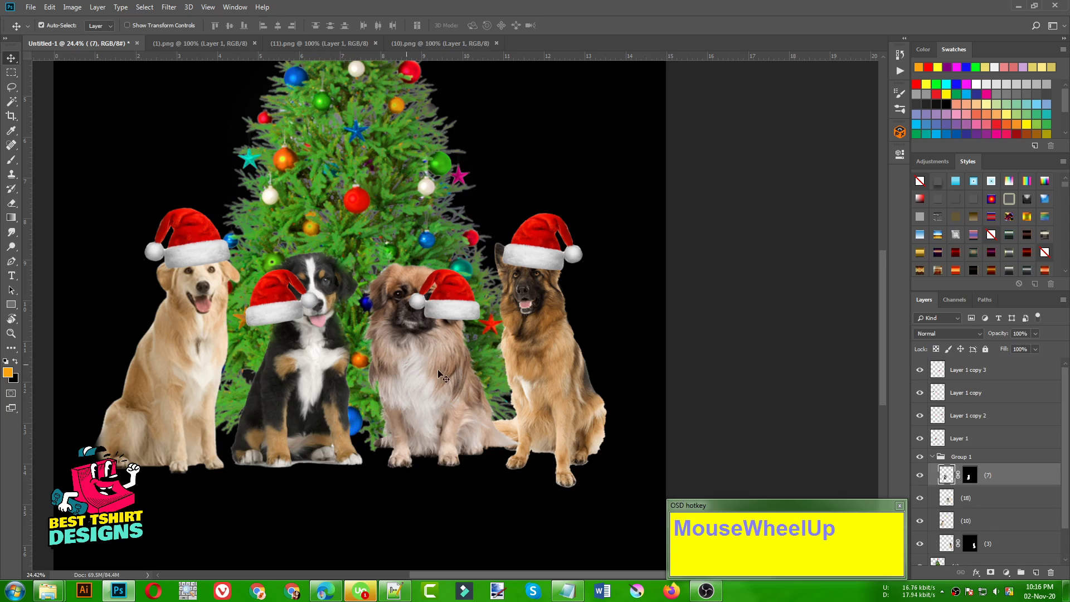
{"action": "left_click", "coordinate": [920, 415]}
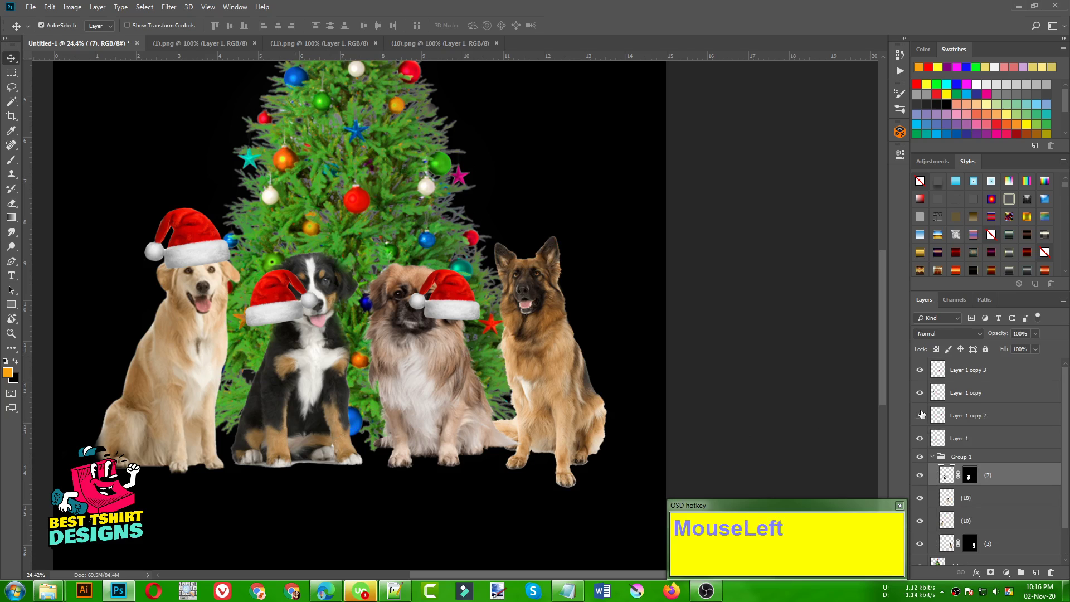
{"action": "left_click", "coordinate": [920, 415]}
{"action": "left_click", "coordinate": [920, 393]}
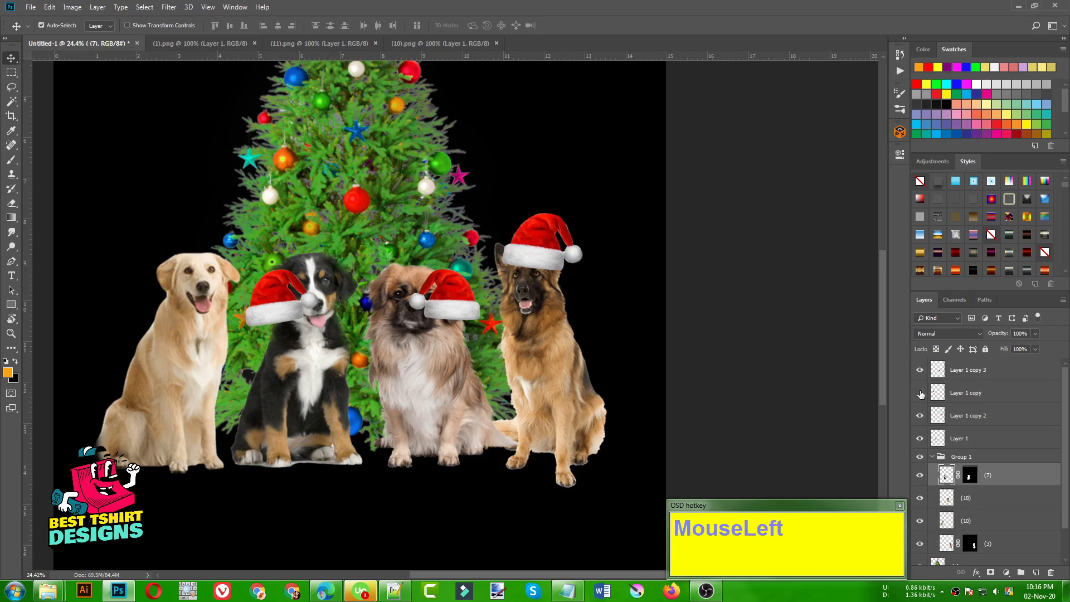
{"action": "left_click", "coordinate": [920, 393]}
{"action": "left_click", "coordinate": [920, 371]}
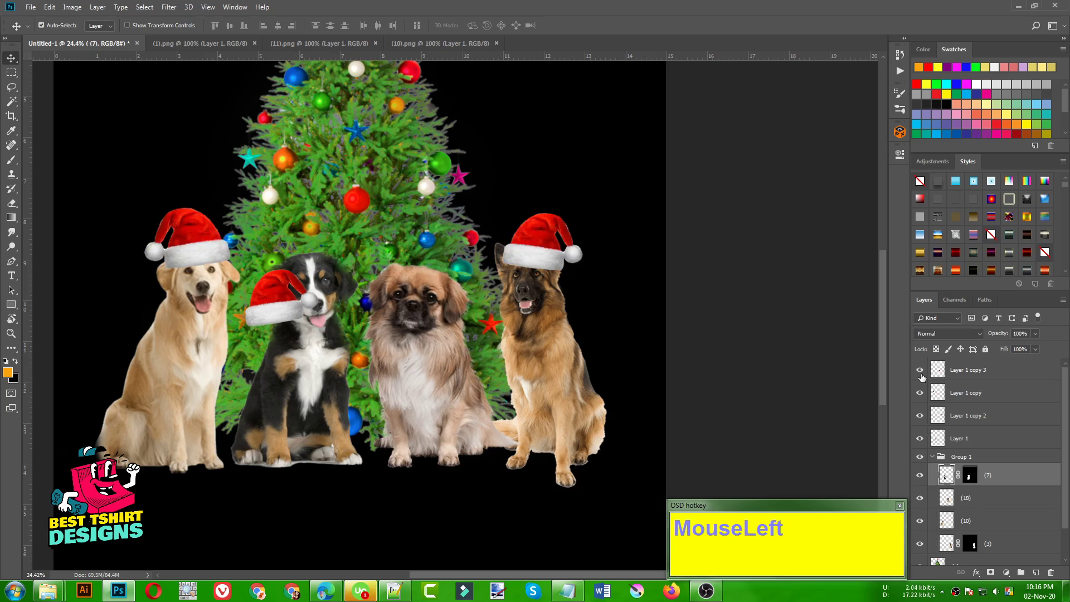
{"action": "left_click", "coordinate": [920, 370]}
{"action": "left_click", "coordinate": [962, 389]}
{"action": "left_click_drag", "start_coordinate": [438, 297], "coordinate": [403, 263]}
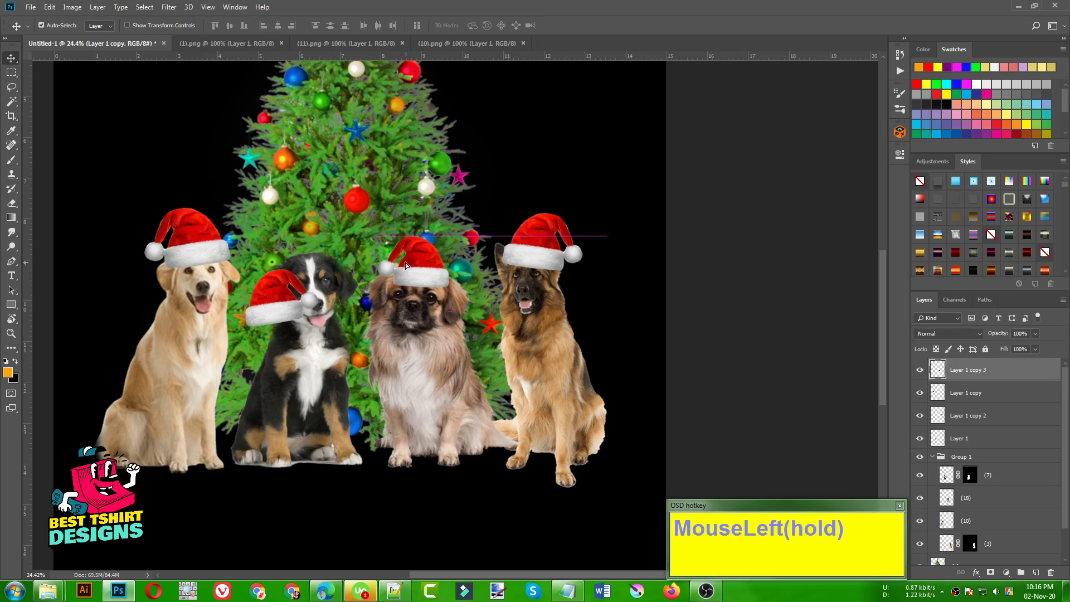
Step: Scale the long-haired dog's hat to about 132% and fit it over the top of its head
{"action": "key", "text": "ctrl+t"}
{"action": "left_click_drag", "start_coordinate": [449, 288], "coordinate": [460, 293]}
{"action": "mouse_move", "coordinate": [441, 280]}
{"action": "left_mouse_down"}
{"action": "mouse_move", "coordinate": [437, 259]}
{"action": "mouse_move", "coordinate": [432, 272]}
{"action": "left_mouse_up"}
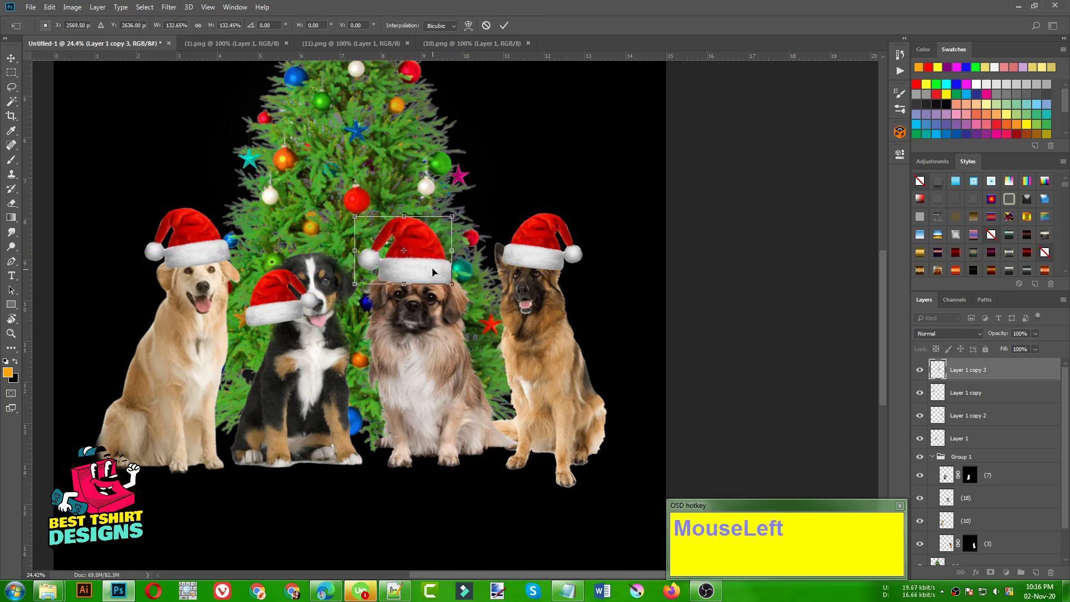
{"action": "double_click", "coordinate": [432, 272]}
Step: Identify the black puppy's hat by toggling Layer 1's visibility, and move the hat onto the puppy's head
{"action": "scroll", "coordinate": [966, 446], "scroll_direction": "up", "scroll_amount": 2}
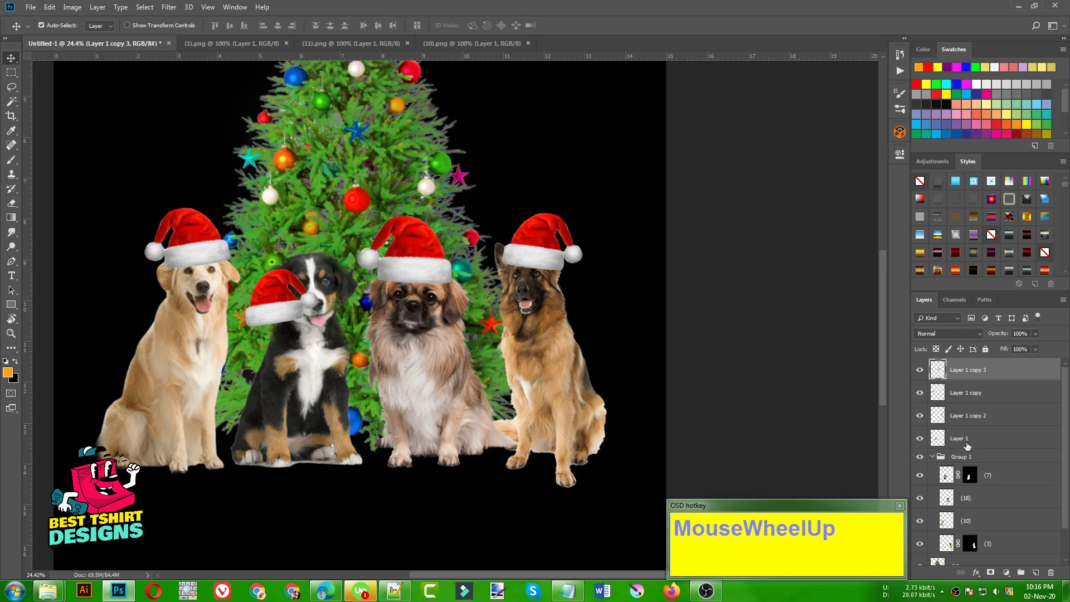
{"action": "left_click", "coordinate": [920, 439]}
{"action": "left_click", "coordinate": [920, 439]}
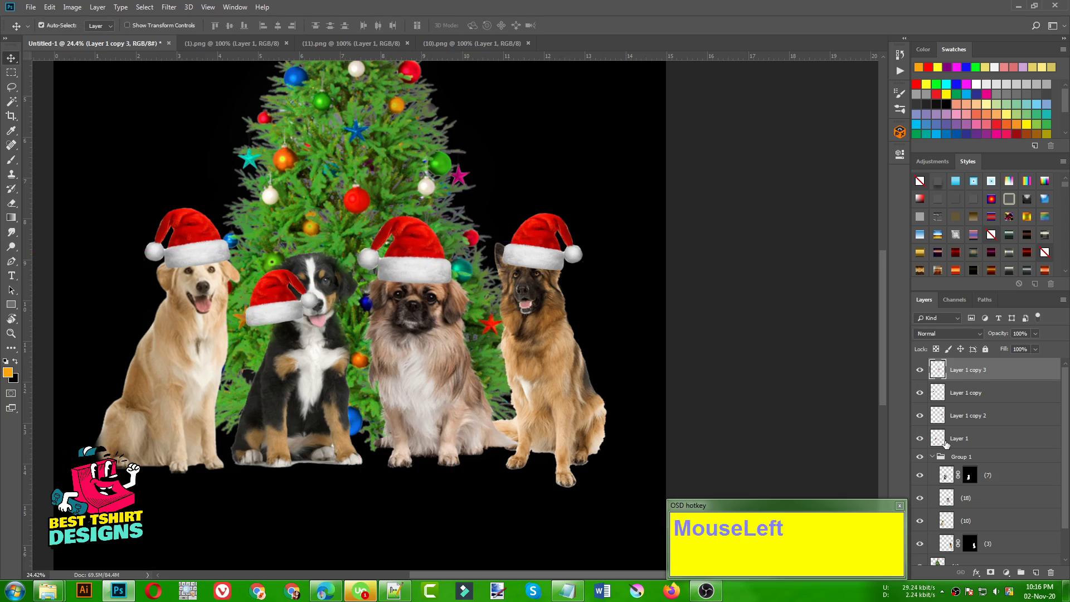
{"action": "left_click", "coordinate": [946, 444]}
{"action": "left_click_drag", "start_coordinate": [283, 302], "coordinate": [312, 263]}
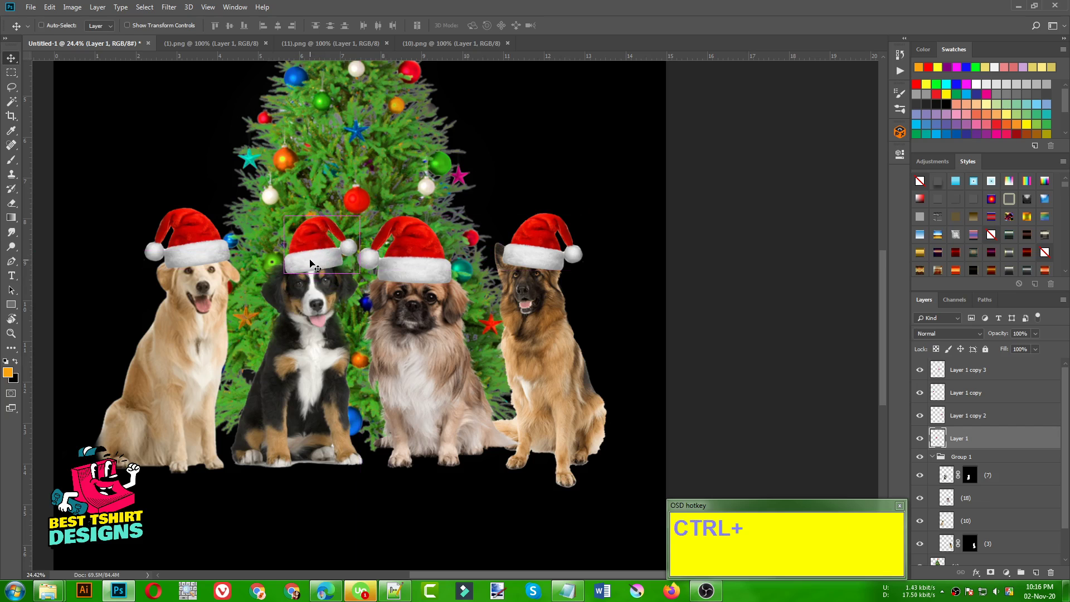
Step: Scale the black puppy's hat to about 117% and adjust its fit on the puppy's head
{"action": "key", "text": "ctrl+t"}
{"action": "mouse_move", "coordinate": [359, 216]}
{"action": "left_mouse_down"}
{"action": "mouse_move", "coordinate": [372, 205]}
{"action": "mouse_move", "coordinate": [365, 211]}
{"action": "left_mouse_up"}
{"action": "left_click_drag", "start_coordinate": [333, 261], "coordinate": [329, 254]}
{"action": "double_click", "coordinate": [329, 254]}
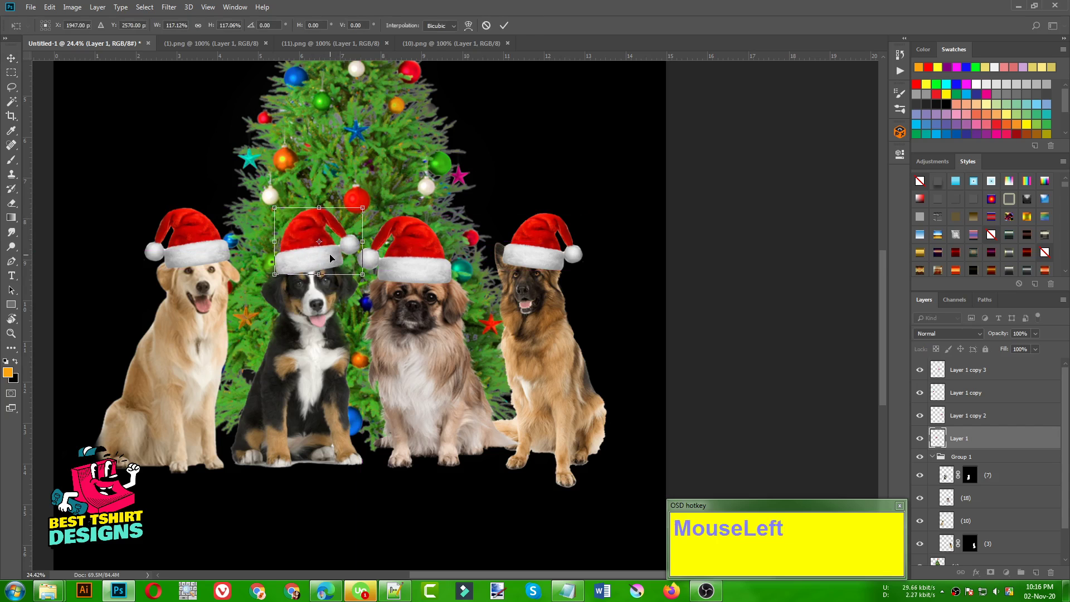
{"action": "scroll", "coordinate": [309, 275], "scroll_direction": "up", "scroll_amount": 6}
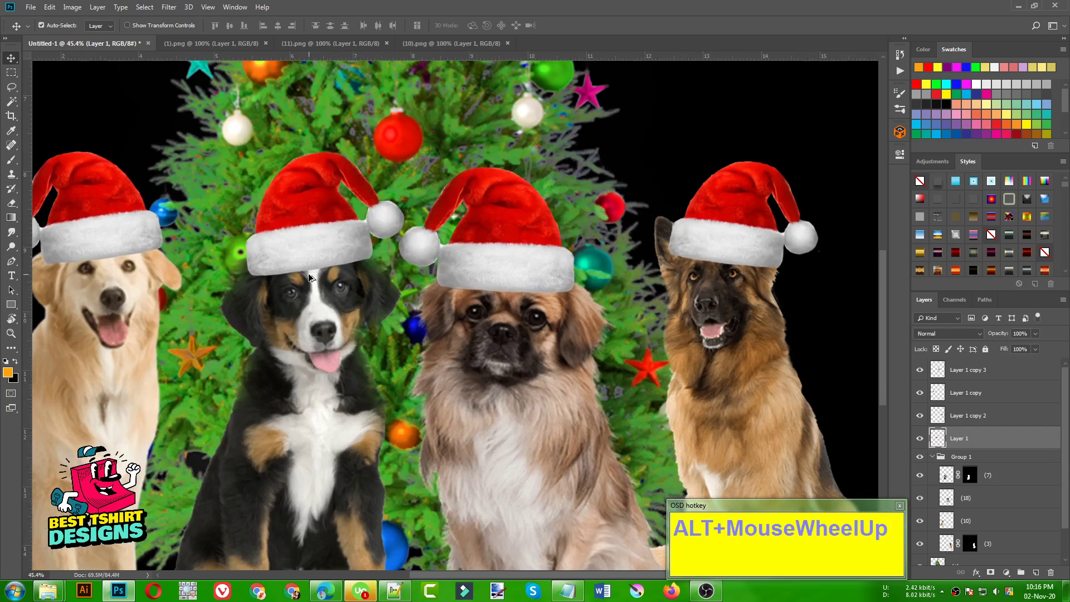
{"action": "left_click_drag", "start_coordinate": [330, 253], "coordinate": [341, 259]}
{"action": "scroll", "coordinate": [321, 250], "scroll_direction": "up", "scroll_amount": 1}
{"action": "scroll", "coordinate": [322, 254], "scroll_direction": "up", "scroll_amount": 4}
{"action": "scroll", "coordinate": [341, 259], "scroll_direction": "down", "scroll_amount": 14}
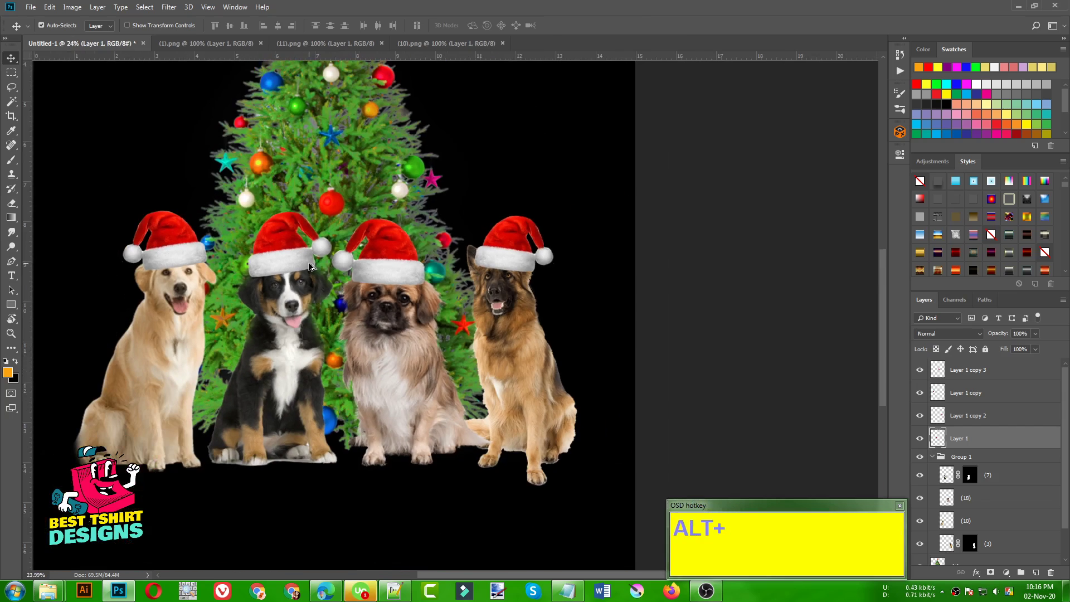
{"action": "scroll", "coordinate": [310, 268], "scroll_direction": "down", "scroll_amount": 2}
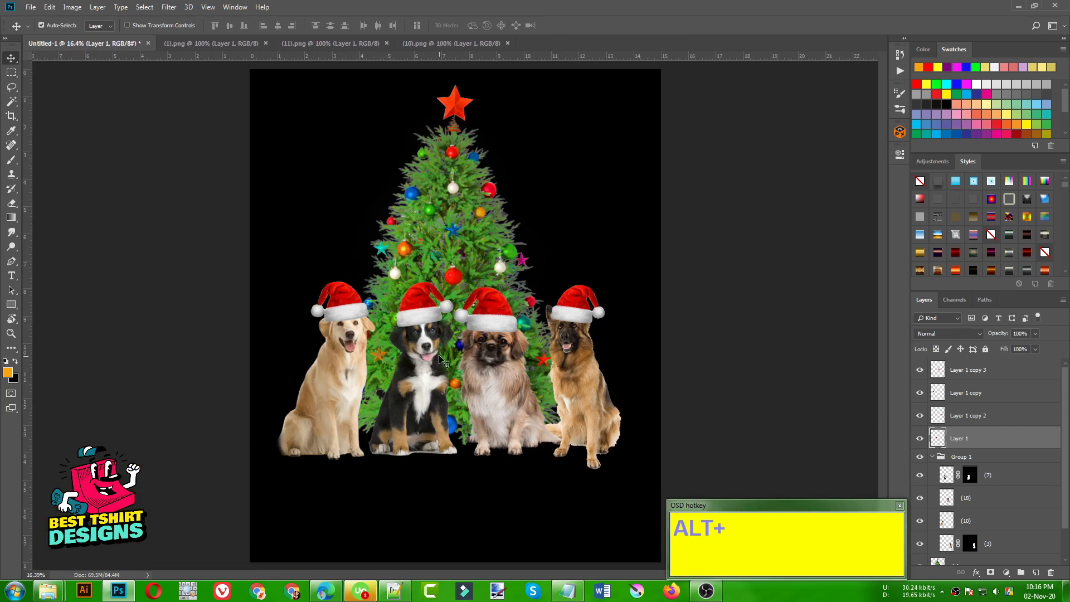
{"action": "left_click_drag", "start_coordinate": [465, 381], "coordinate": [414, 371]}
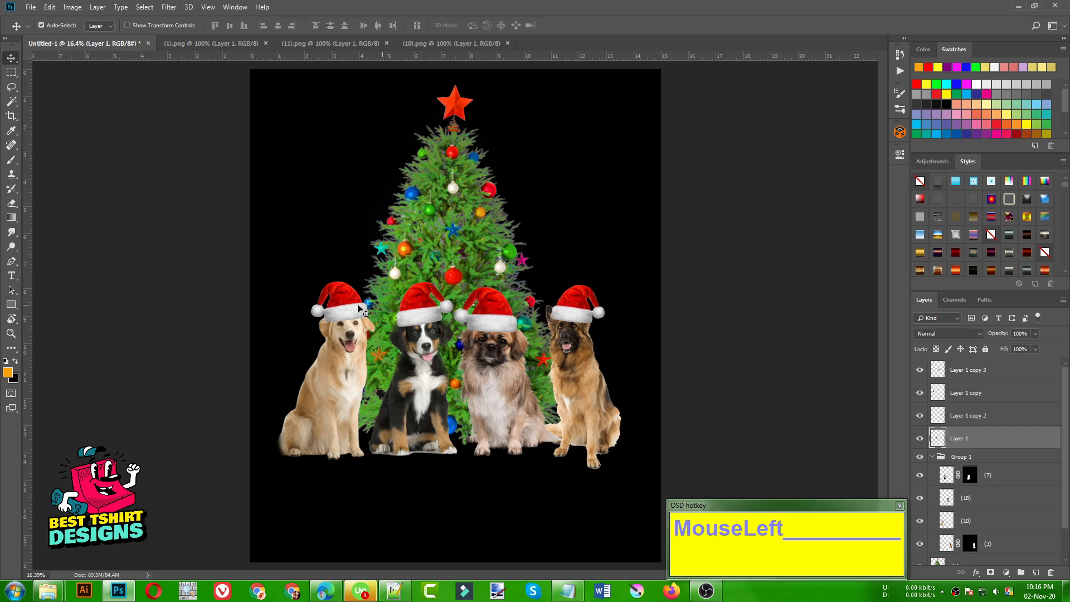
Step: Collapse Group 1, group the four Santa hat layers together, and check both groups by toggling their visibility
{"action": "scroll", "coordinate": [972, 453], "scroll_direction": "up", "scroll_amount": 1}
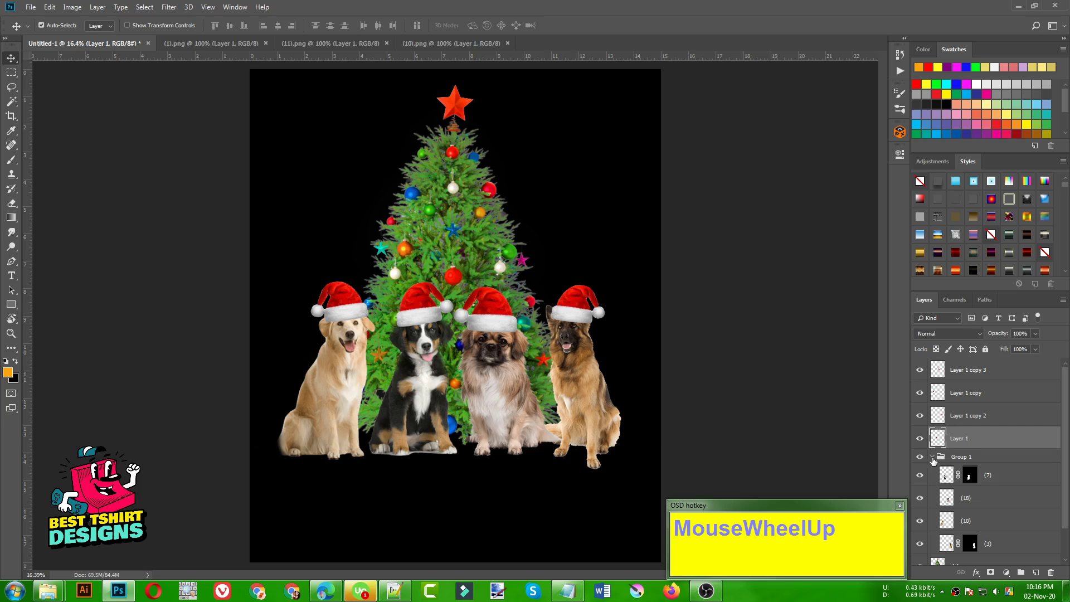
{"action": "left_click", "coordinate": [932, 457]}
{"action": "scroll", "coordinate": [976, 419], "scroll_direction": "up", "scroll_amount": 1}
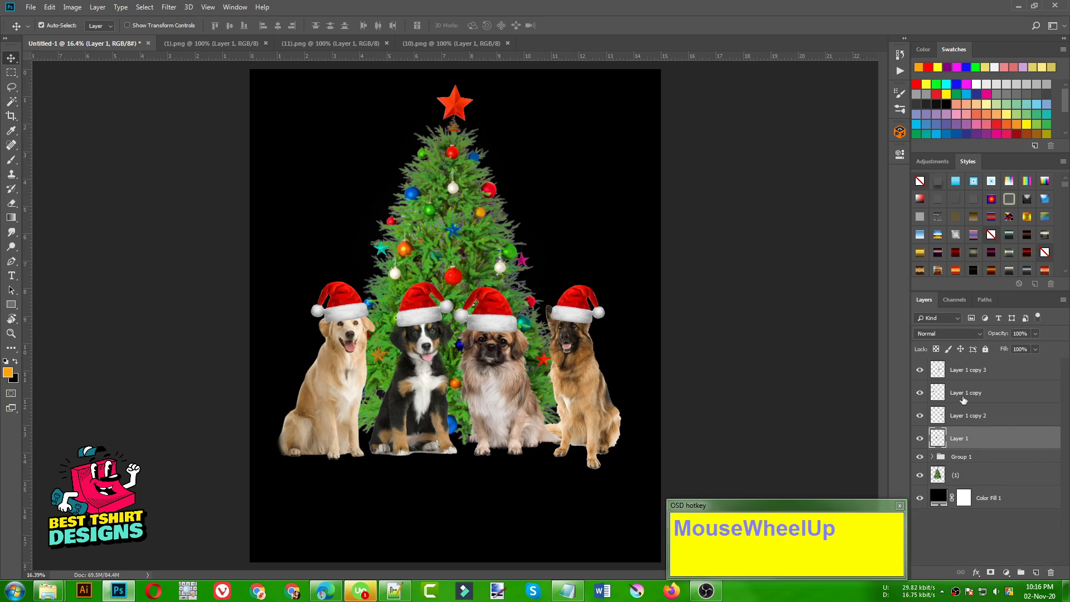
{"action": "left_click", "coordinate": [971, 369], "text": "shift"}
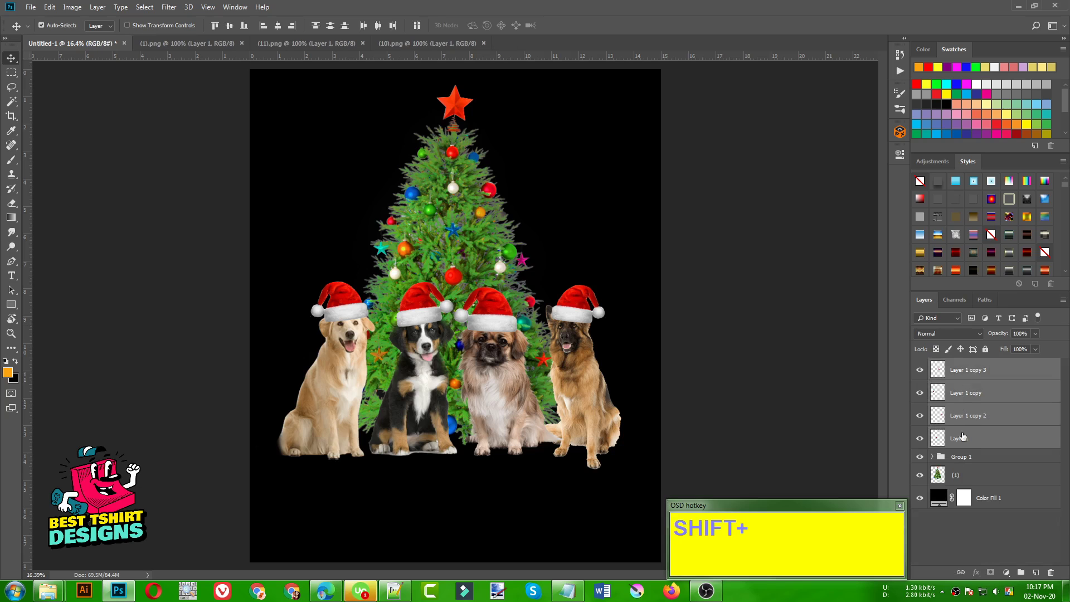
{"action": "key", "text": "ctrl+g"}
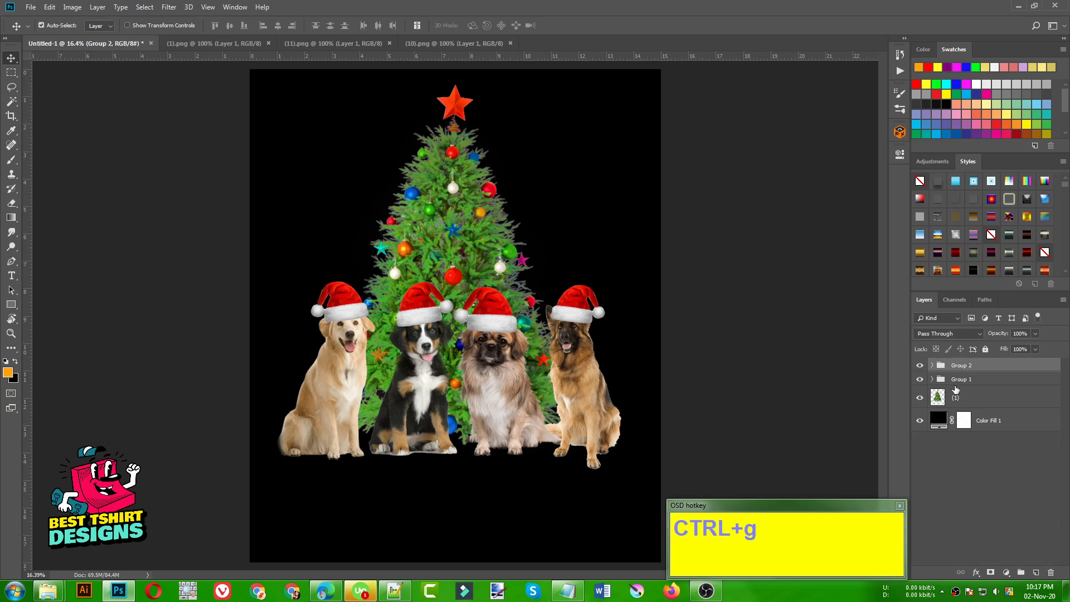
{"action": "left_click", "coordinate": [920, 366]}
{"action": "left_click", "coordinate": [920, 366]}
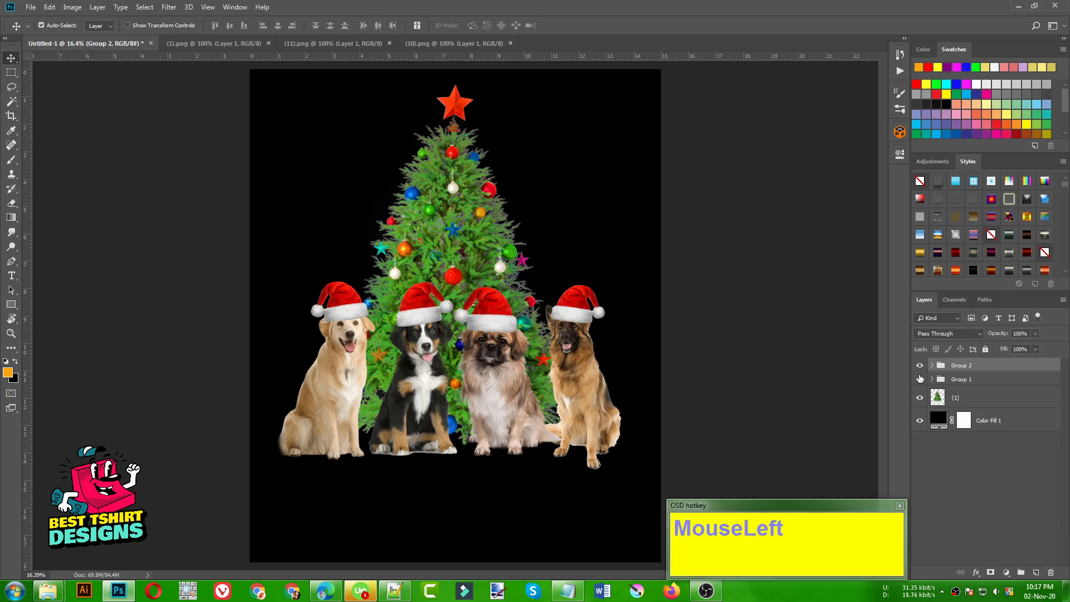
{"action": "left_click", "coordinate": [919, 381]}
{"action": "left_click", "coordinate": [920, 381]}
Step: Open the candle and ornament image (15).png and bring it into the Untitled-1 design as a new layer
{"action": "key", "text": "ctrl+o"}
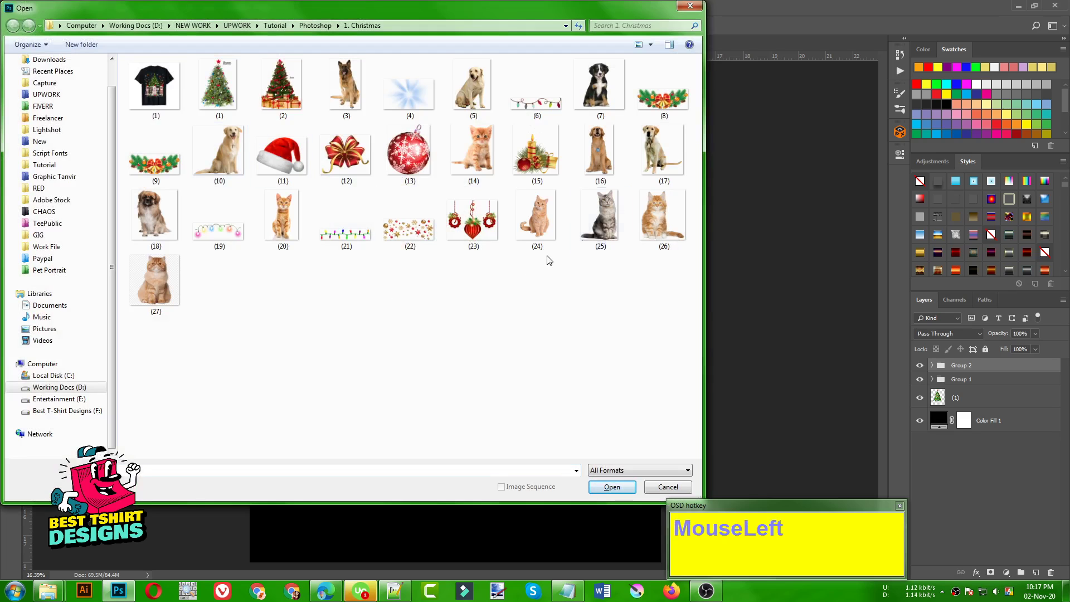
{"action": "double_click", "coordinate": [548, 165]}
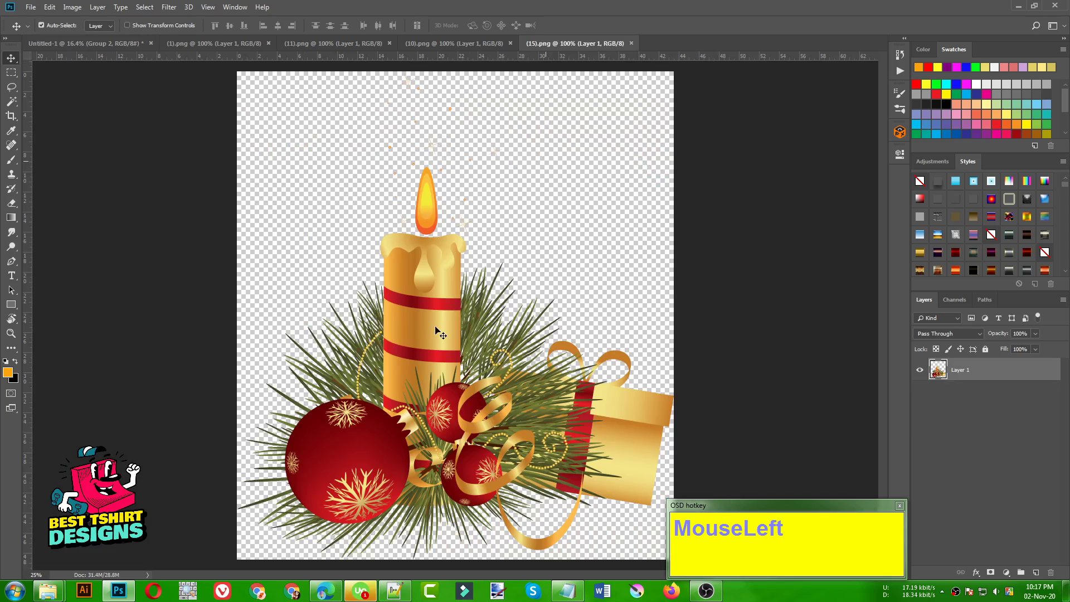
{"action": "left_click_drag", "start_coordinate": [145, 97], "coordinate": [254, 223]}
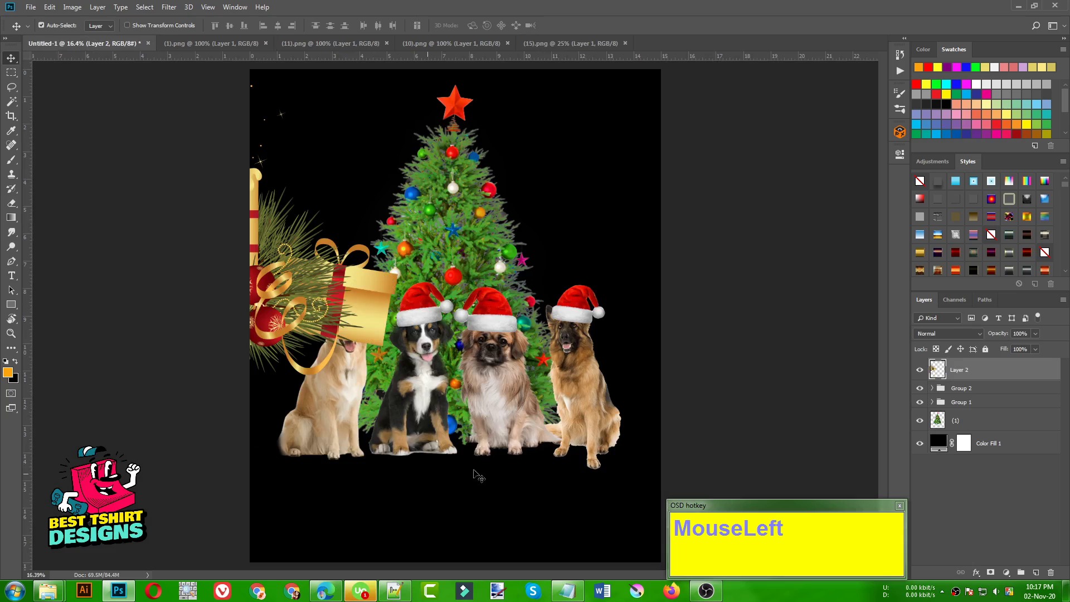
Step: Scale the candle decoration to about 38% and place it at the feet of the golden dog
{"action": "left_click_drag", "start_coordinate": [310, 306], "coordinate": [493, 446]}
{"action": "key", "text": "ctrl+t"}
{"action": "left_click_drag", "start_coordinate": [586, 525], "coordinate": [483, 444]}
{"action": "left_click_drag", "start_coordinate": [472, 407], "coordinate": [357, 467]}
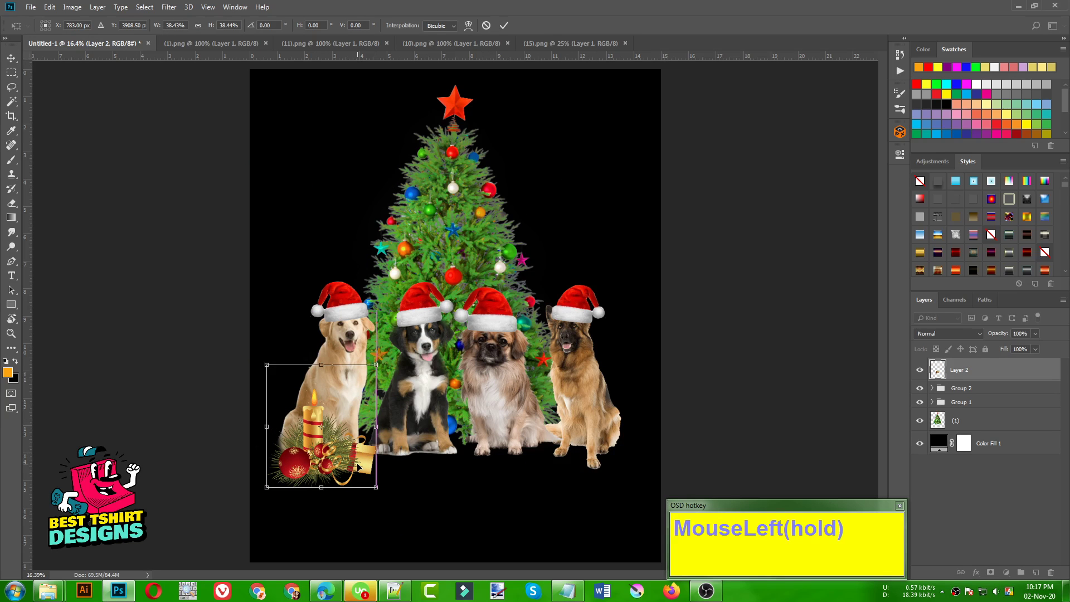
{"action": "double_click", "coordinate": [358, 466]}
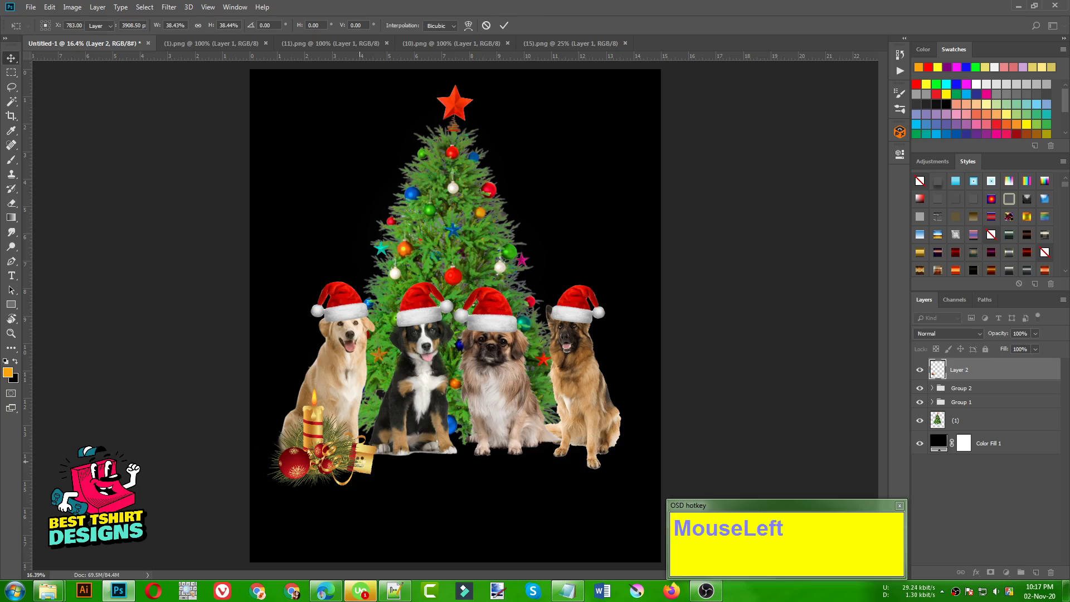
Step: Duplicate the candle decoration, shrink the copy, and place it between the black puppy and the long-haired dog
{"action": "scroll", "coordinate": [473, 490], "scroll_direction": "up", "scroll_amount": 2}
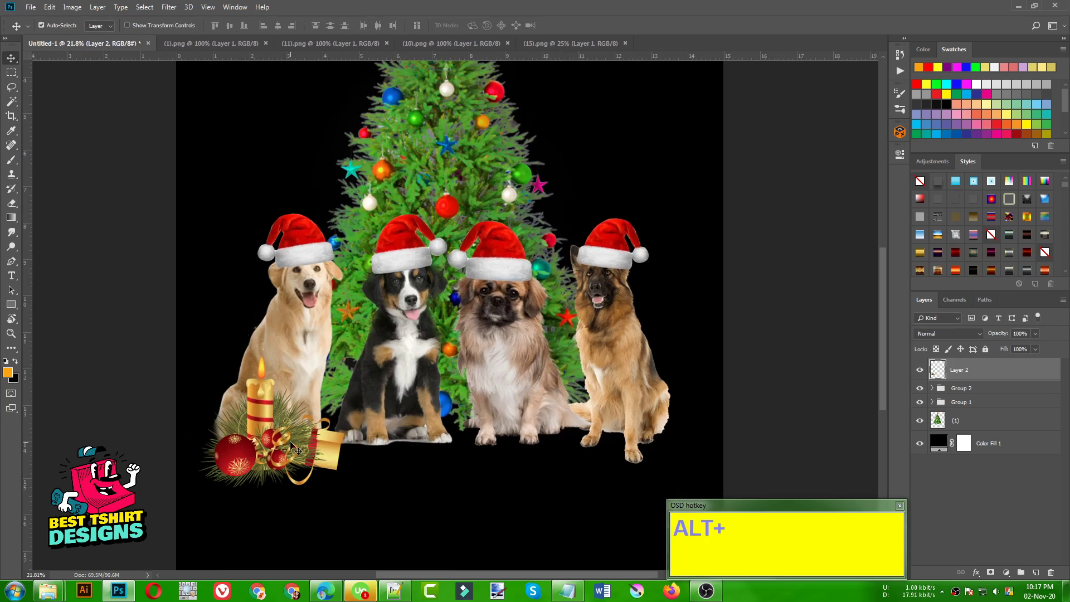
{"action": "left_click_drag", "start_coordinate": [292, 446], "coordinate": [480, 445]}
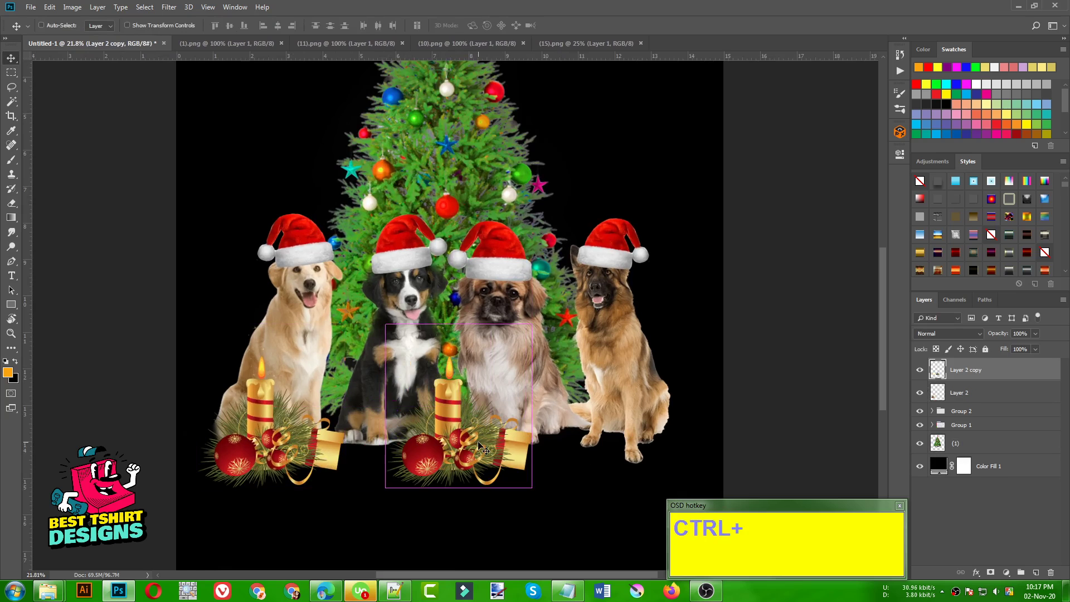
{"action": "key", "text": "ctrl+t"}
{"action": "left_click_drag", "start_coordinate": [532, 488], "coordinate": [518, 472]}
{"action": "key", "text": "Return"}
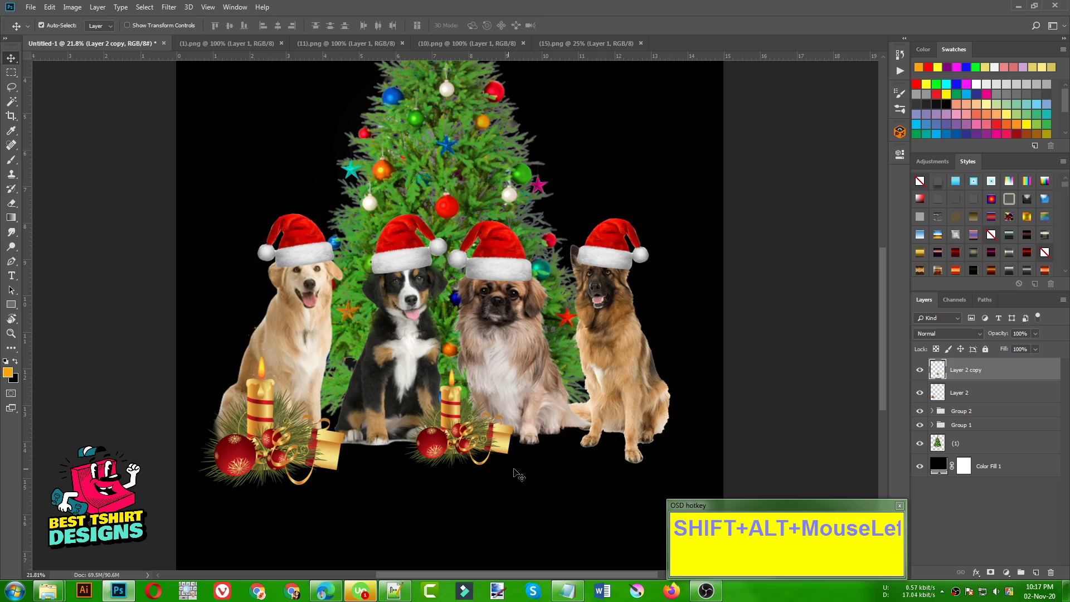
{"action": "left_click_drag", "start_coordinate": [474, 444], "coordinate": [483, 448]}
Step: Shrink the original candle decoration in front of the golden dog to roughly match the copy's size
{"action": "left_click", "coordinate": [994, 387]}
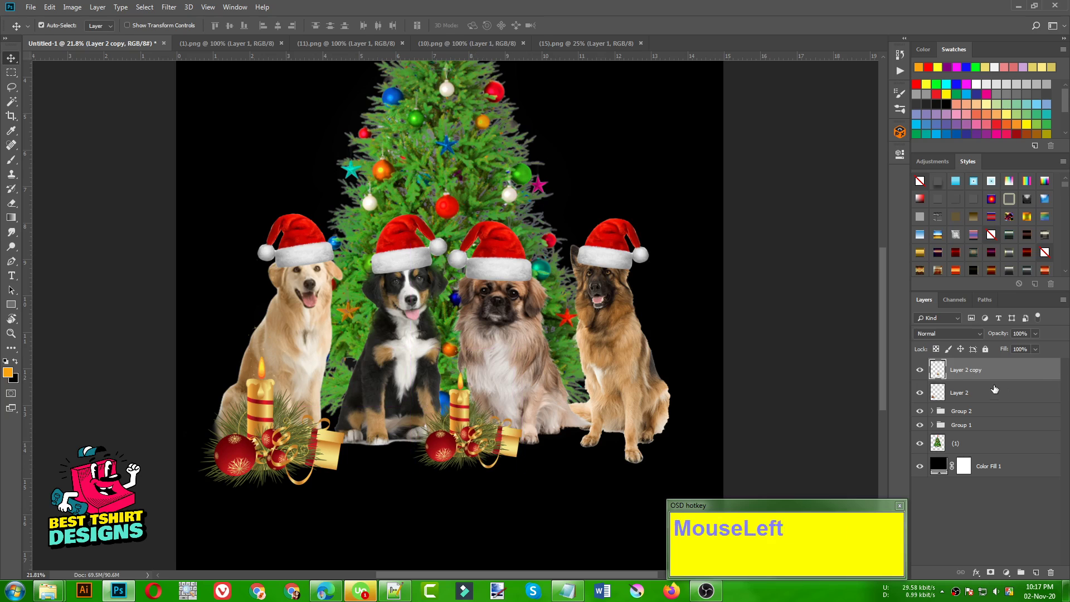
{"action": "key", "text": "ctrl+t"}
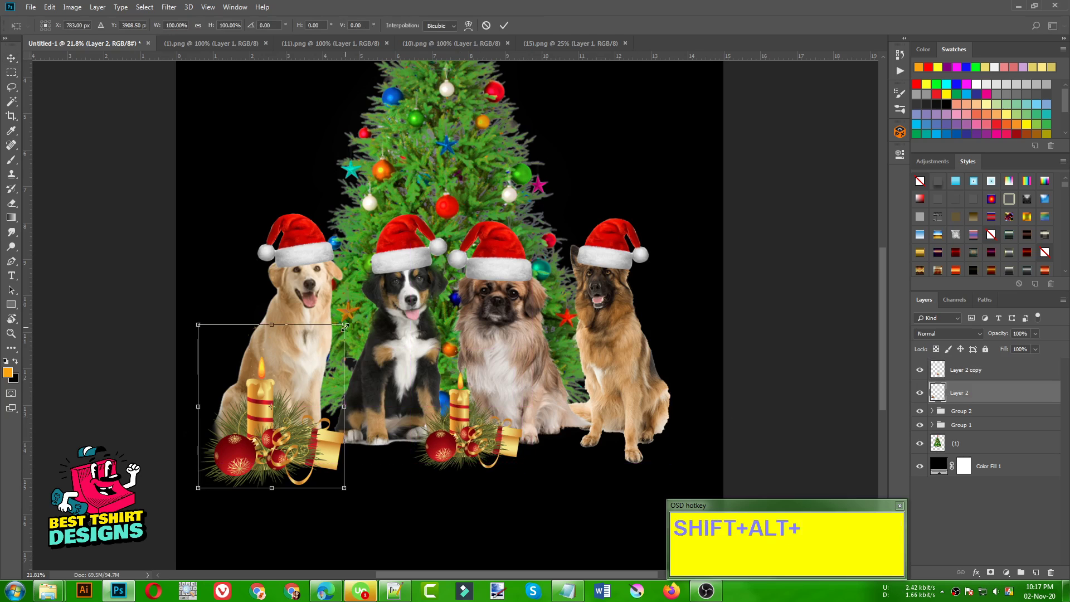
{"action": "left_click_drag", "start_coordinate": [346, 324], "coordinate": [337, 348]}
{"action": "key", "text": "Return"}
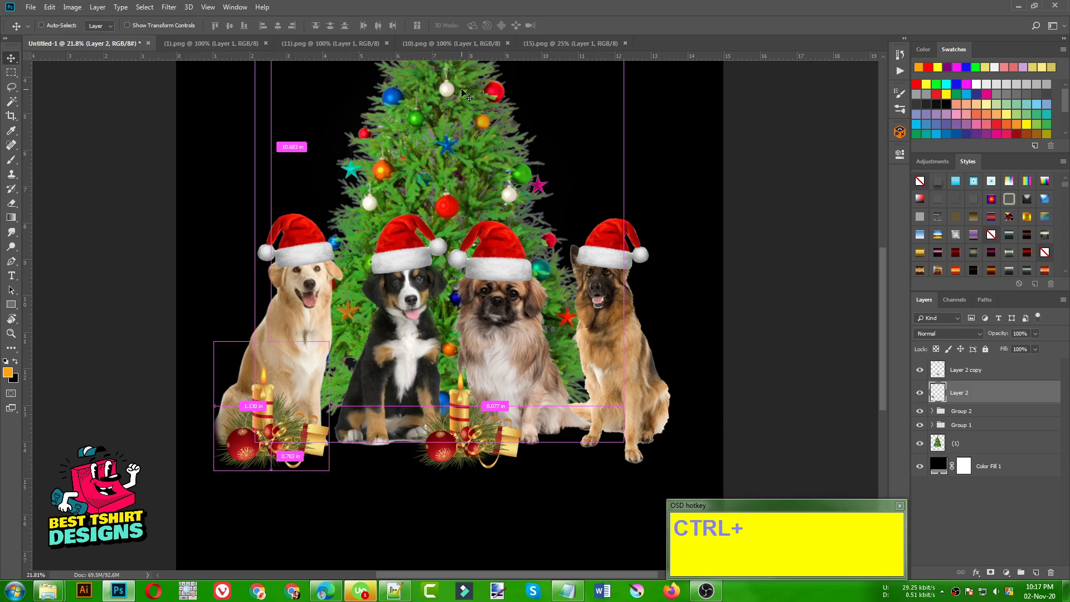
Step: Open the red bow image (12).png and bring it into the Untitled-1 design as a new layer
{"action": "key", "text": "ctrl+o"}
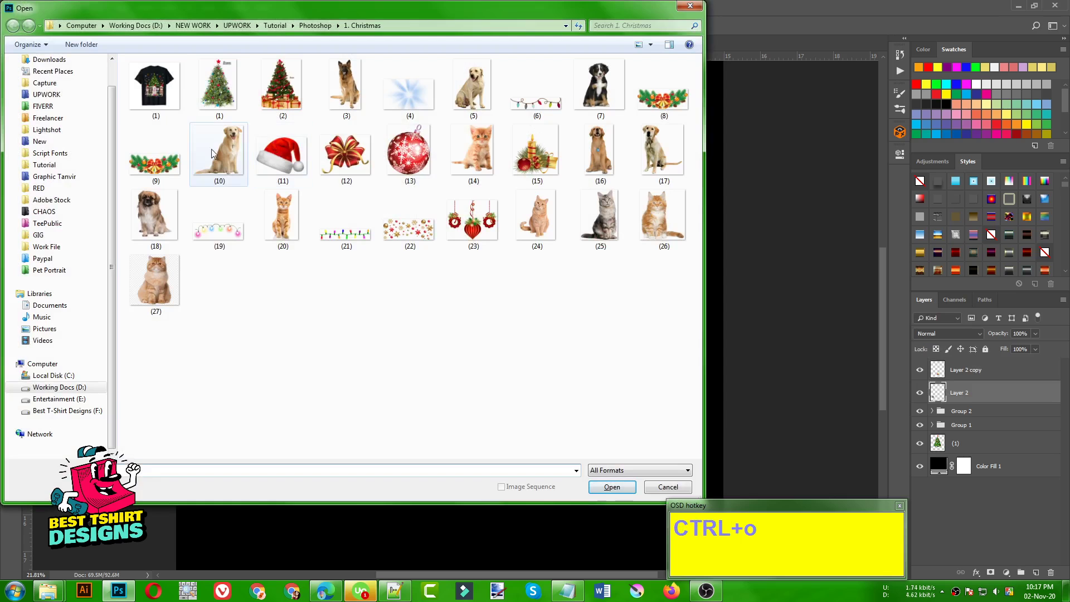
{"action": "double_click", "coordinate": [346, 163]}
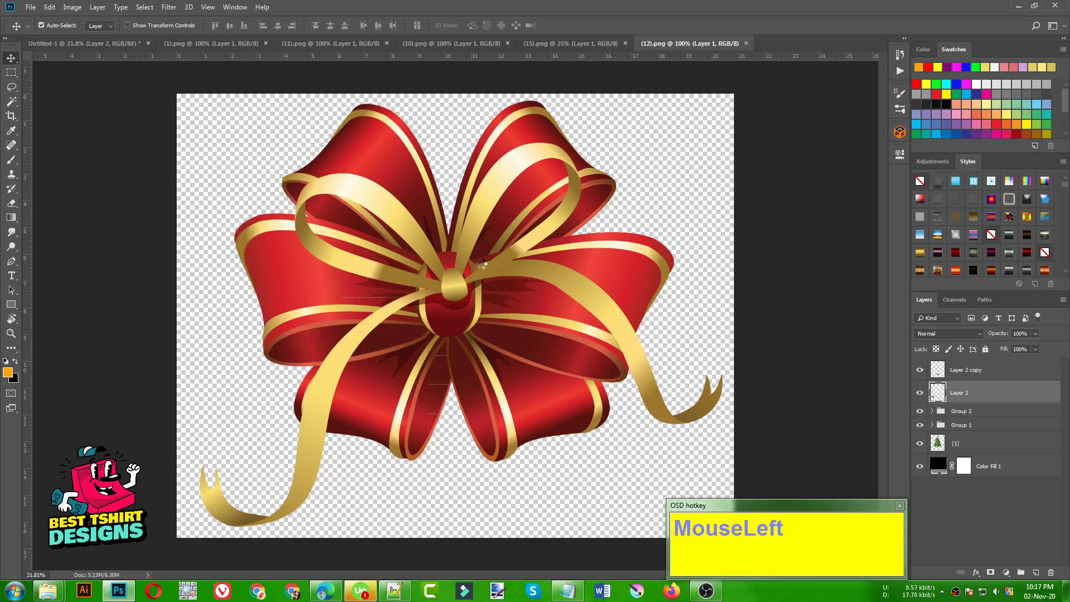
{"action": "left_click_drag", "start_coordinate": [150, 73], "coordinate": [349, 255]}
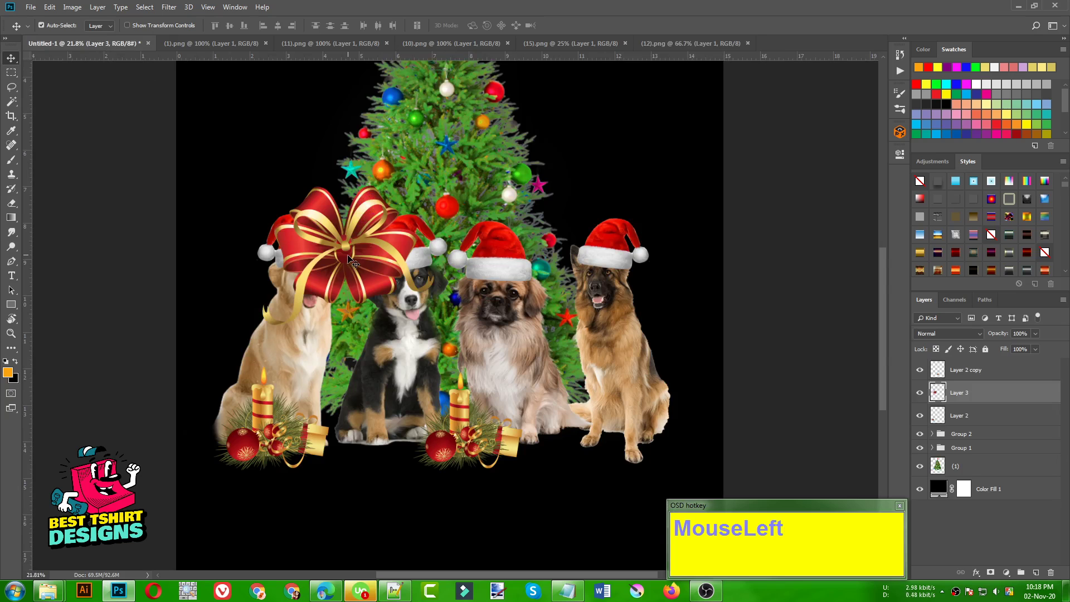
Step: Shrink the bow, place it between the golden dog and the black puppy, and put a copy at the German shepherd's feet
{"action": "key", "text": "ctrl+t"}
{"action": "left_click_drag", "start_coordinate": [436, 327], "coordinate": [664, 440]}
{"action": "key", "text": "Return"}
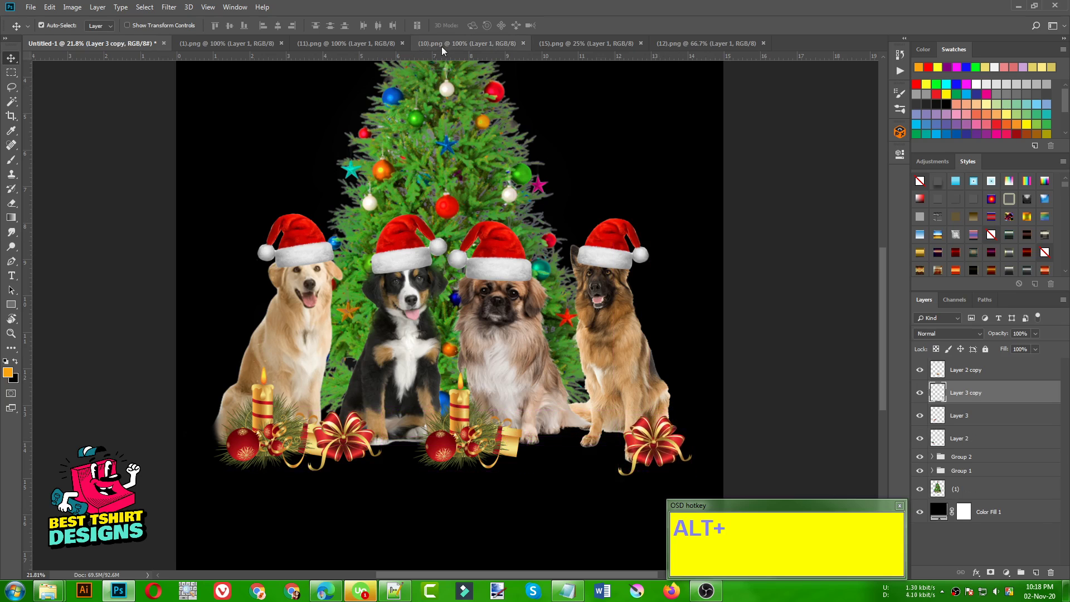
Step: Open the Christmas tree with gift boxes image (2).png and activate the Lasso tool
{"action": "left_click", "coordinate": [443, 43]}
{"action": "left_click", "coordinate": [380, 43]}
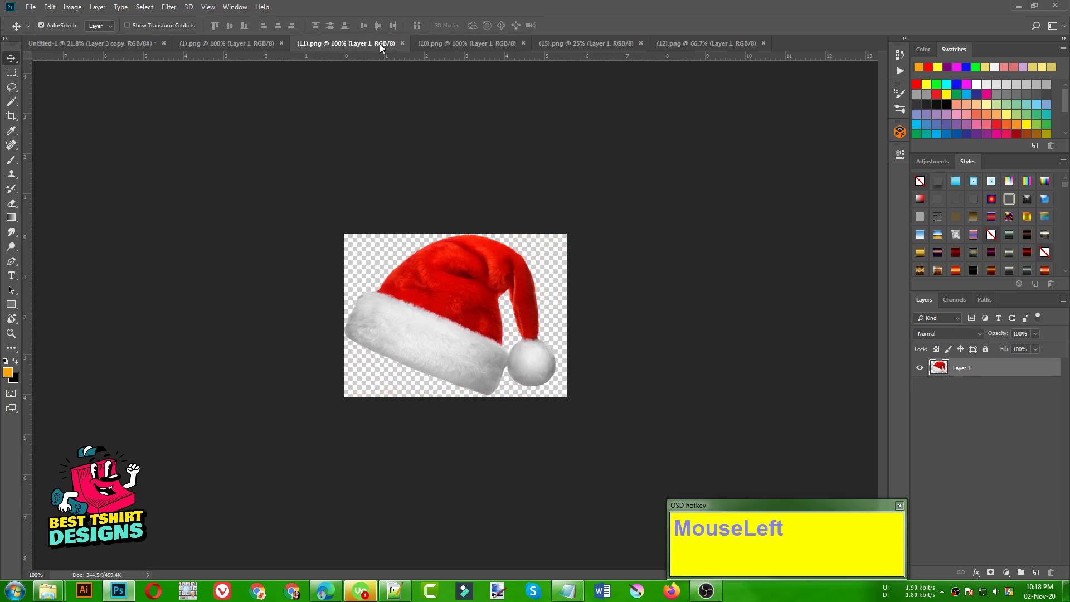
{"action": "key", "text": "ctrl+o"}
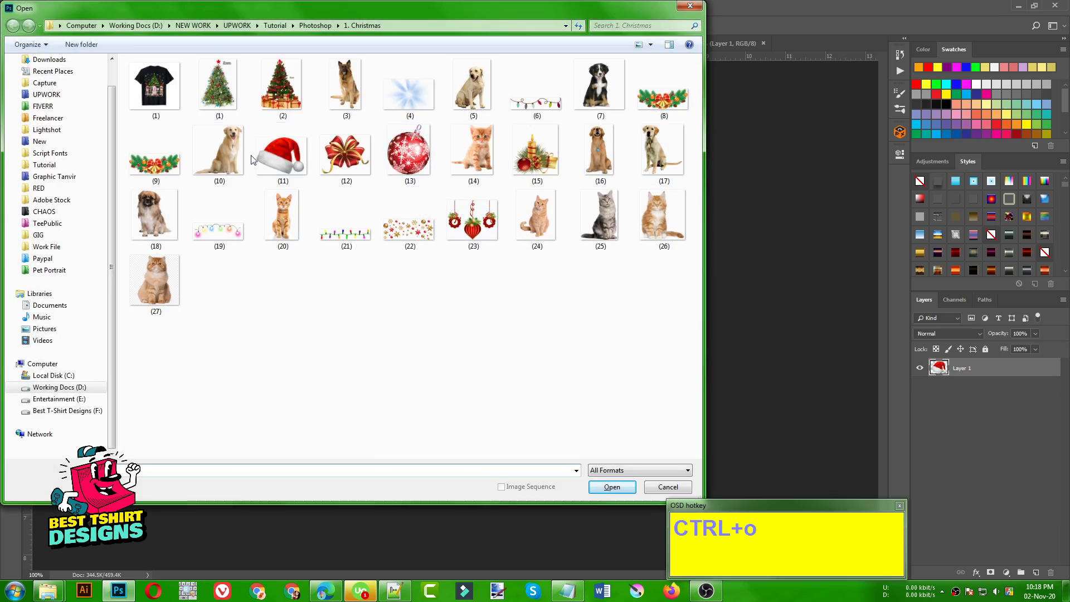
{"action": "double_click", "coordinate": [275, 107]}
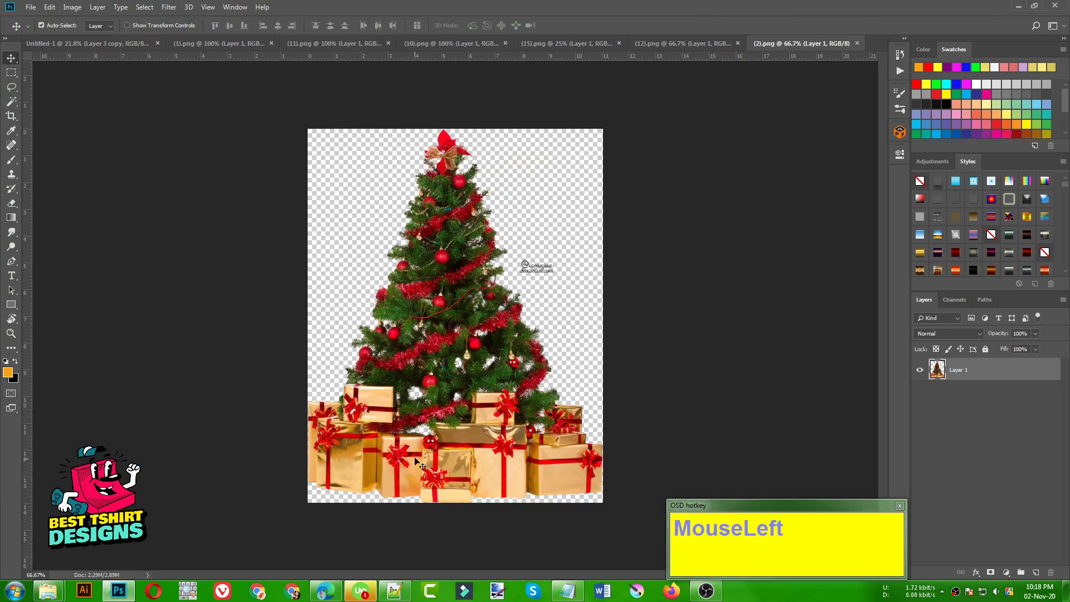
{"action": "scroll", "coordinate": [489, 496], "scroll_direction": "up", "scroll_amount": 8}
{"action": "scroll", "coordinate": [414, 394], "scroll_direction": "down", "scroll_amount": 1}
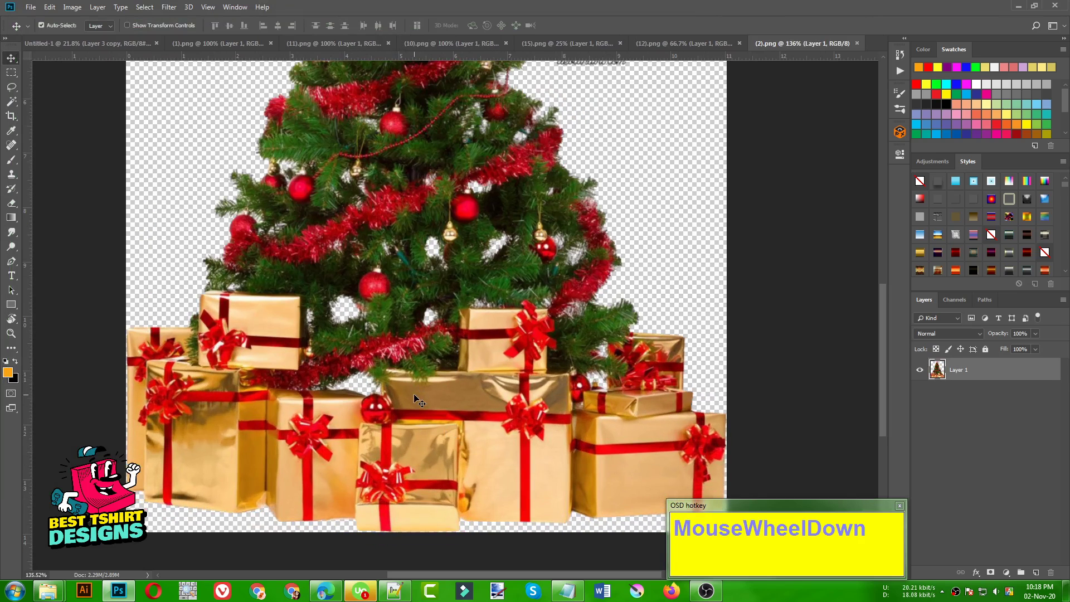
{"action": "scroll", "coordinate": [413, 393], "scroll_direction": "down", "scroll_amount": 1}
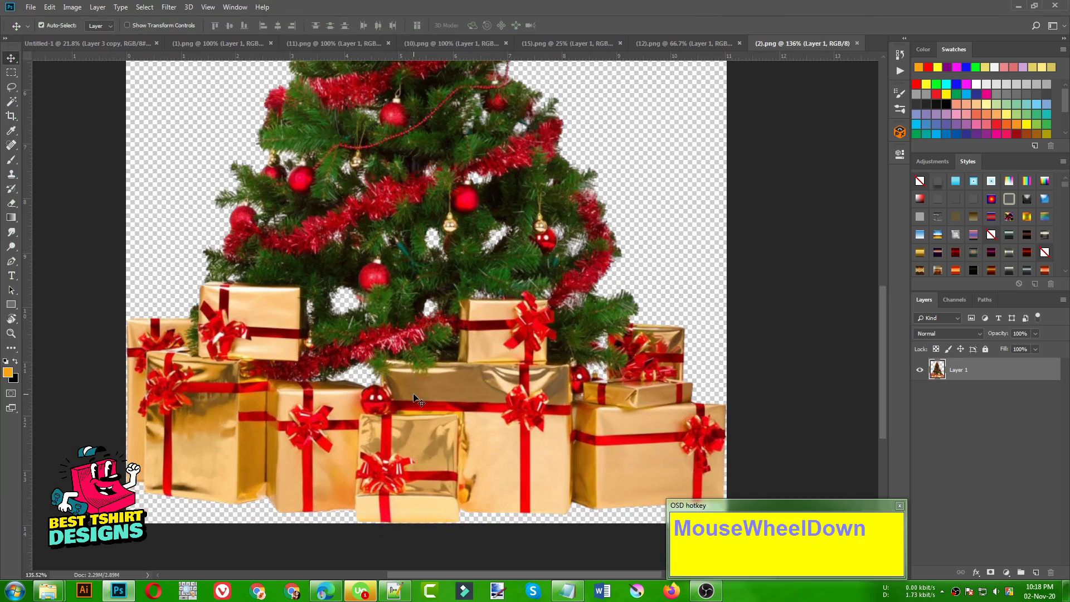
{"action": "left_click", "coordinate": [13, 88]}
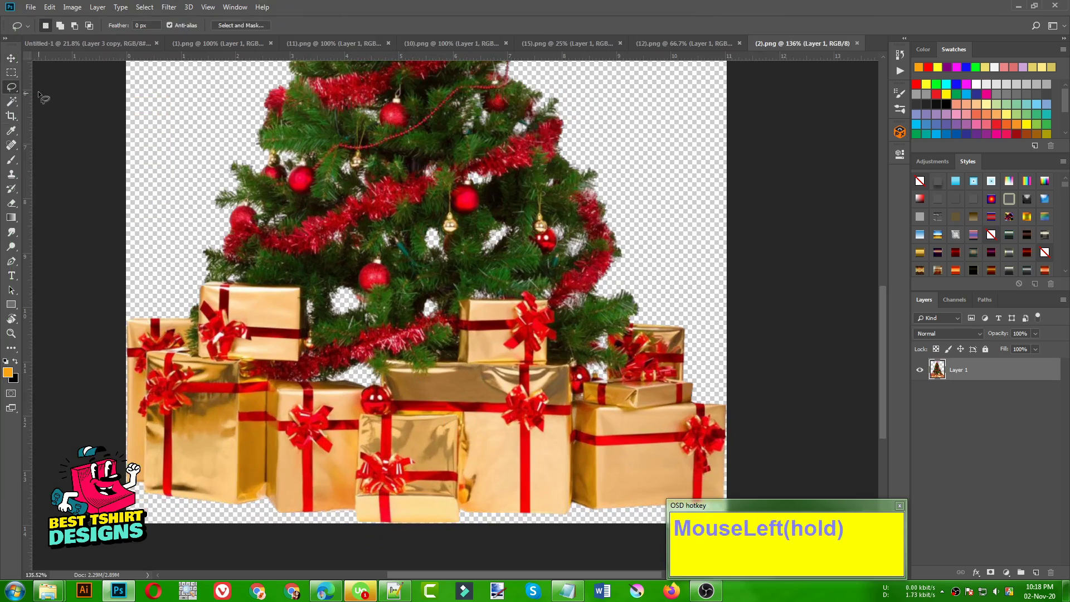
{"action": "mouse_move", "coordinate": [227, 117]}
{"action": "left_mouse_down"}
{"action": "mouse_move", "coordinate": [284, 160]}
{"action": "mouse_move", "coordinate": [406, 175]}
{"action": "left_mouse_up"}
{"action": "mouse_move", "coordinate": [207, 144]}
{"action": "left_mouse_down"}
{"action": "mouse_move", "coordinate": [345, 133]}
{"action": "mouse_move", "coordinate": [320, 168]}
{"action": "left_mouse_up"}
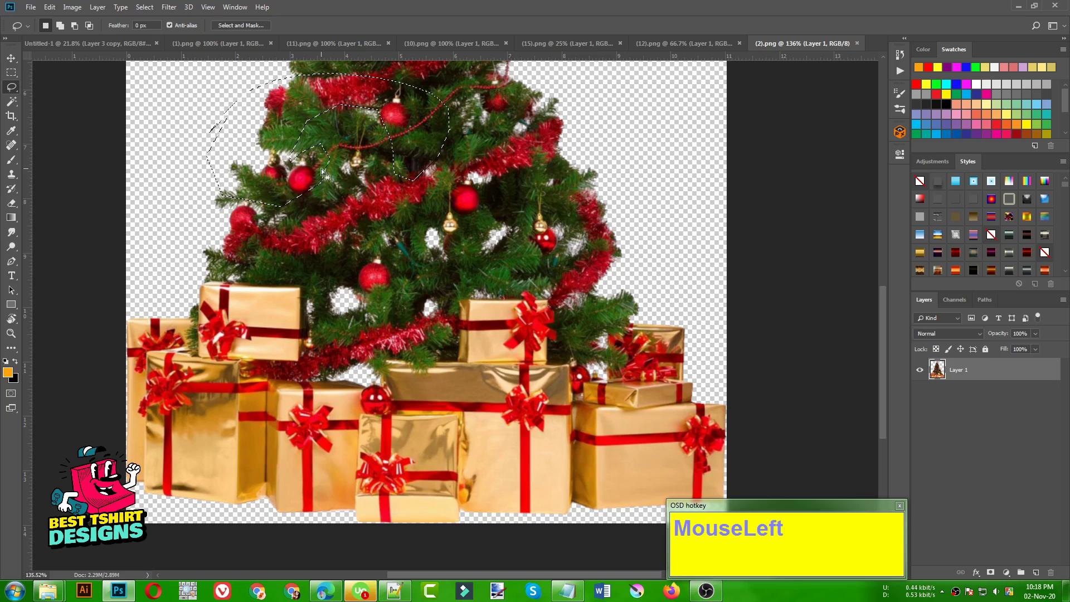
{"action": "key", "text": "ctrl+z"}
Step: Lasso the gift boxes under the tree and bring the selection into the Untitled-1 design as a new layer
{"action": "mouse_move", "coordinate": [137, 320]}
{"action": "left_mouse_down"}
{"action": "mouse_move", "coordinate": [196, 318]}
{"action": "mouse_move", "coordinate": [203, 281]}
{"action": "left_mouse_up"}
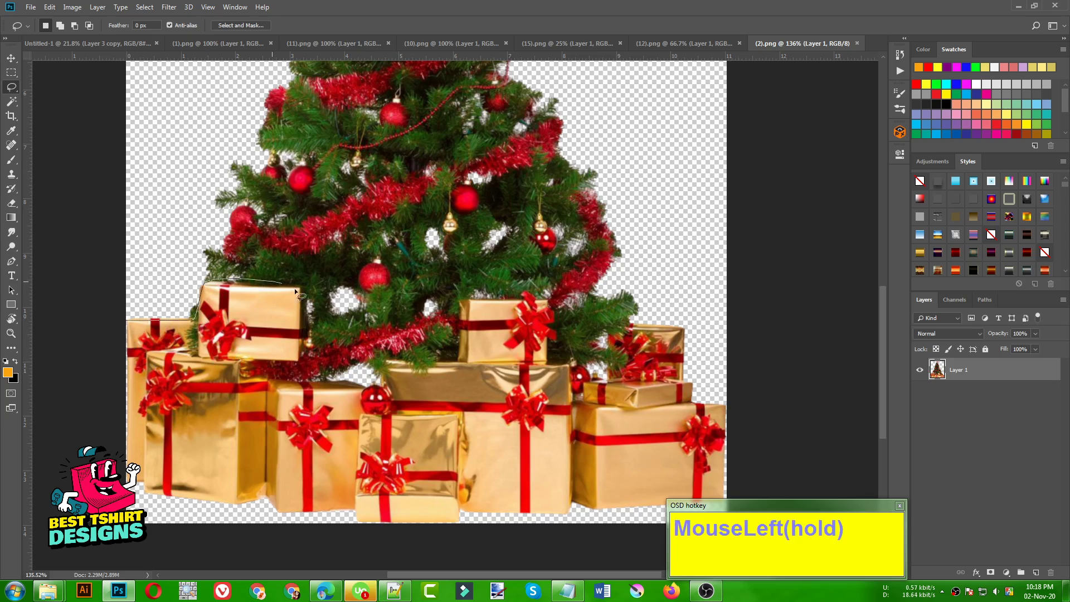
{"action": "left_click_drag", "start_coordinate": [333, 379], "coordinate": [373, 386]}
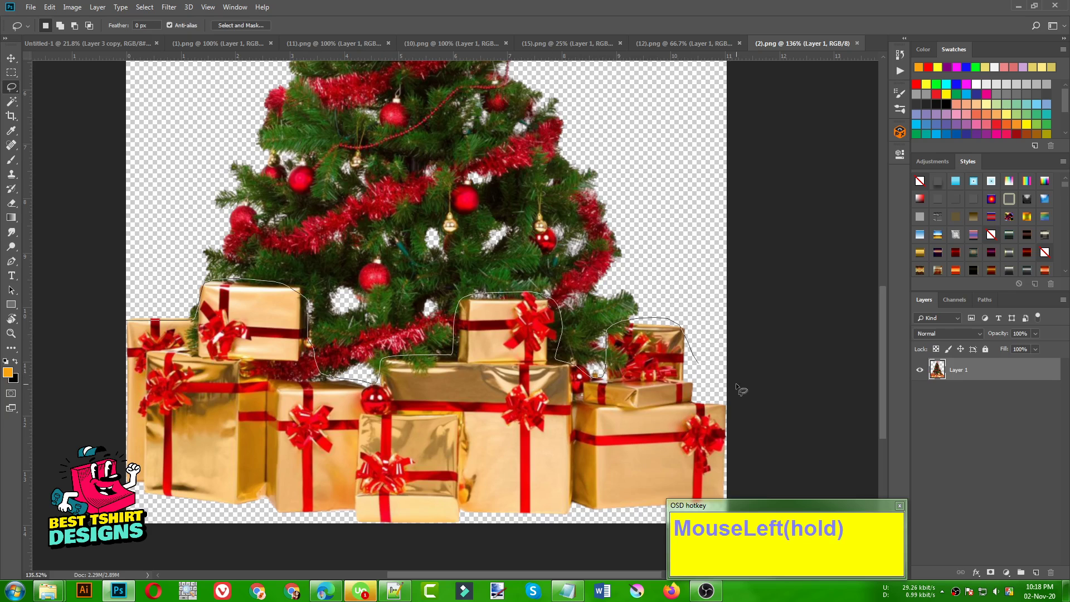
{"action": "mouse_move", "coordinate": [746, 524]}
{"action": "left_mouse_down"}
{"action": "mouse_move", "coordinate": [608, 567]}
{"action": "mouse_move", "coordinate": [155, 530]}
{"action": "mouse_move", "coordinate": [103, 335]}
{"action": "mouse_move", "coordinate": [113, 304]}
{"action": "left_mouse_up"}
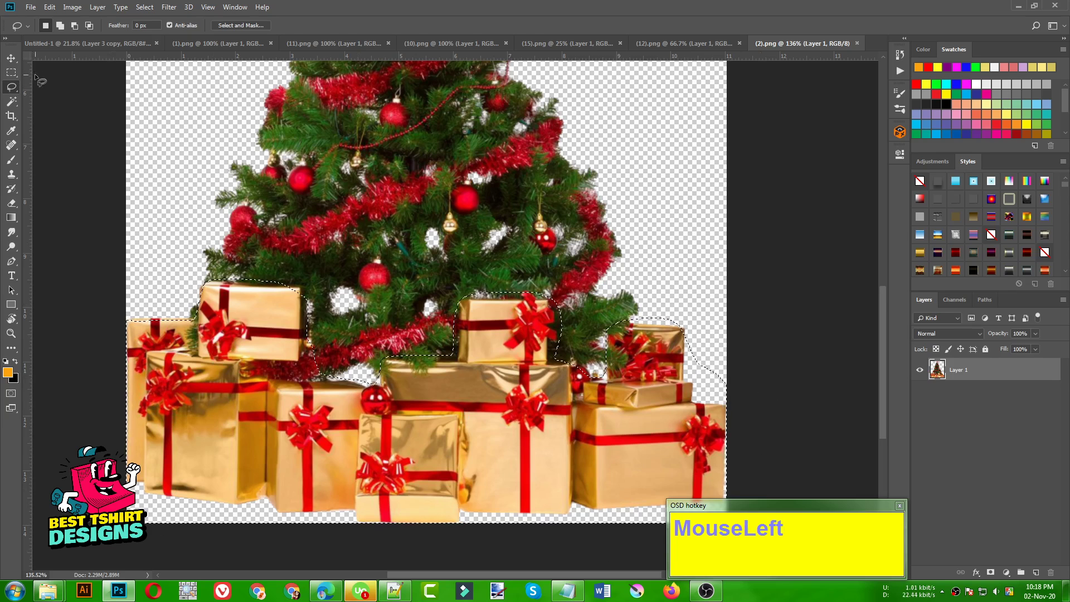
{"action": "left_click", "coordinate": [11, 59]}
{"action": "left_click_drag", "start_coordinate": [302, 382], "coordinate": [346, 338]}
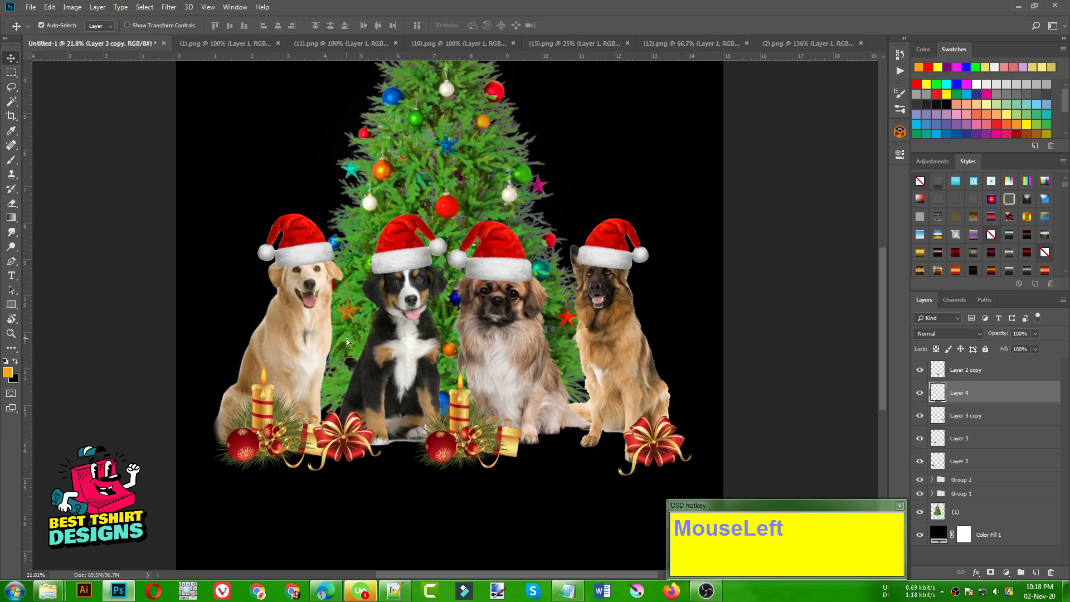
Step: Enlarge the gift boxes, place them before the long-haired dog and the German shepherd, and put a copy before the black puppy
{"action": "key", "text": "ctrl+t"}
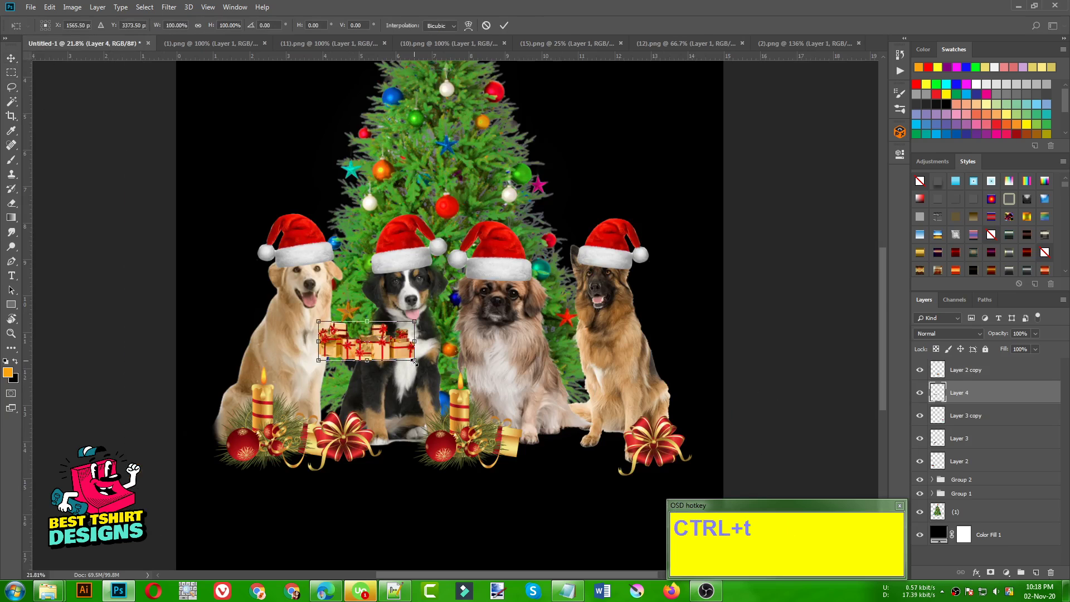
{"action": "left_click_drag", "start_coordinate": [414, 362], "coordinate": [478, 456]}
{"action": "double_click", "coordinate": [621, 455]}
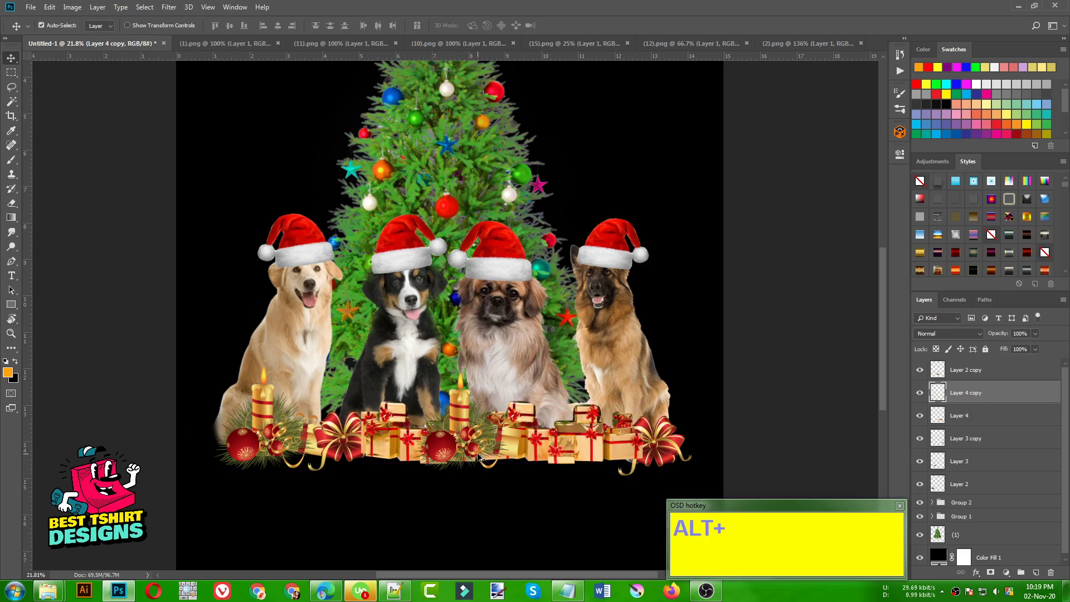
Step: Erase the parts of the copied gift boxes that stick out around the candle decoration beside the black puppy
{"action": "key", "text": "e"}
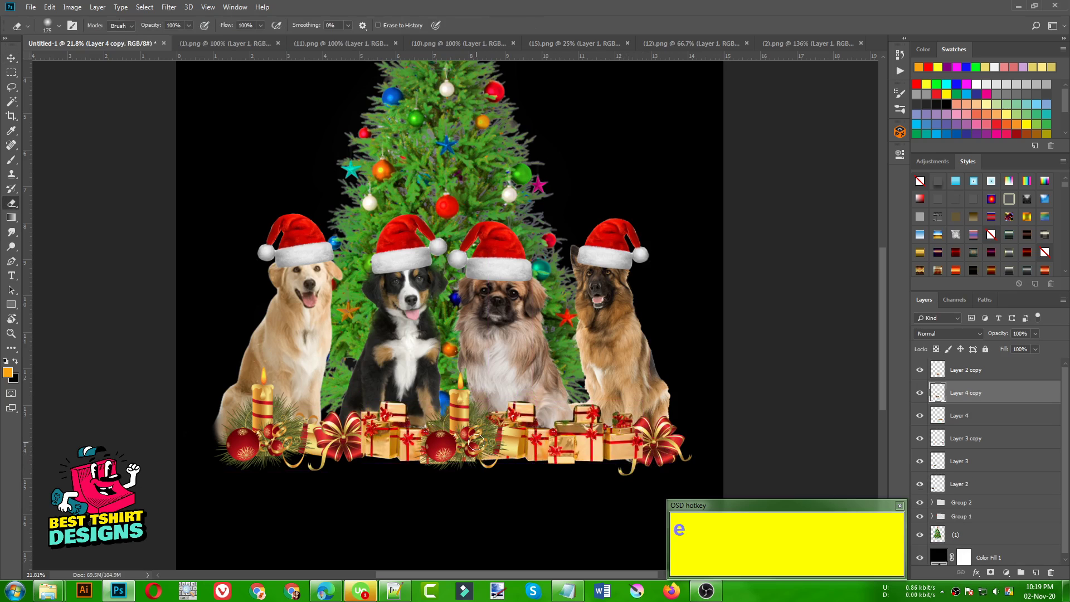
{"action": "mouse_move", "coordinate": [472, 436]}
{"action": "left_mouse_down"}
{"action": "mouse_move", "coordinate": [474, 454]}
{"action": "mouse_move", "coordinate": [494, 422]}
{"action": "mouse_move", "coordinate": [468, 415]}
{"action": "mouse_move", "coordinate": [458, 459]}
{"action": "left_mouse_up"}
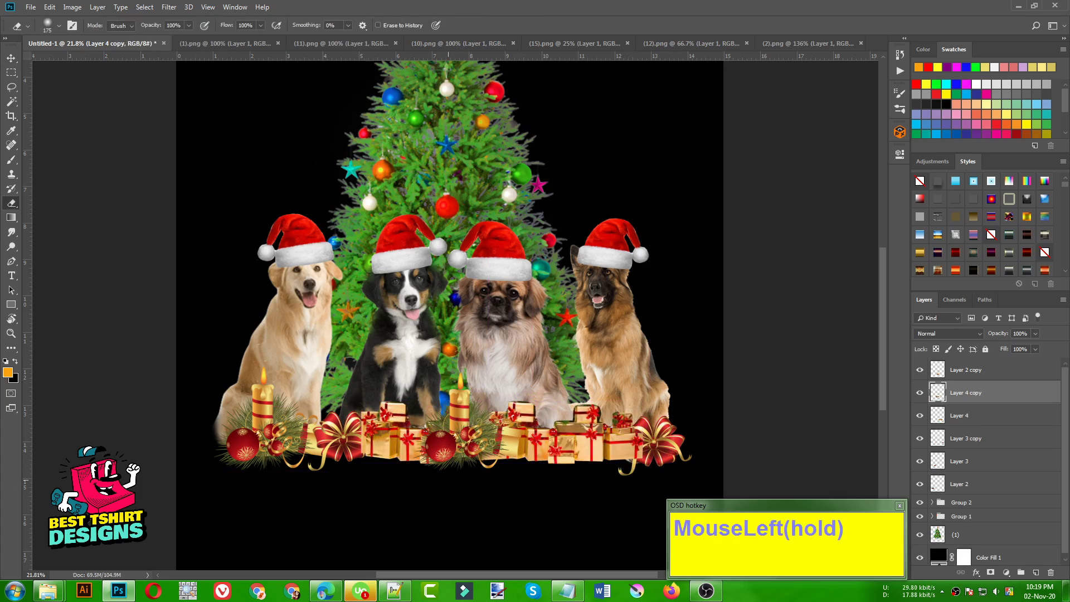
{"action": "scroll", "coordinate": [489, 457], "scroll_direction": "down", "scroll_amount": 3, "text": "alt"}
{"action": "scroll", "coordinate": [488, 458], "scroll_direction": "up", "scroll_amount": 5, "text": "alt"}
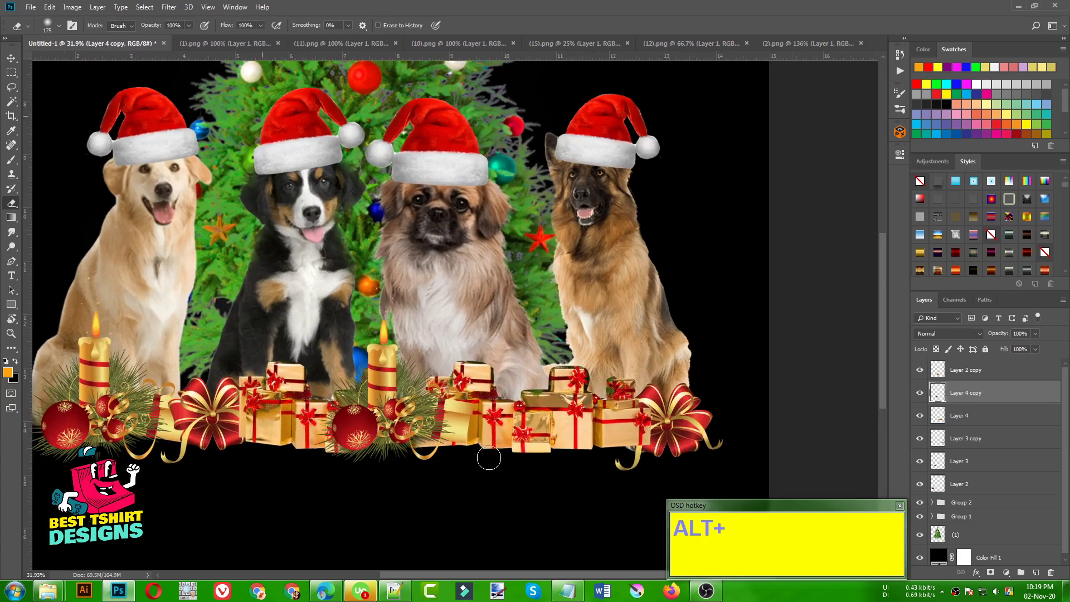
{"action": "scroll", "coordinate": [388, 446], "scroll_direction": "up", "scroll_amount": 2, "text": "alt"}
{"action": "left_click", "coordinate": [340, 457]}
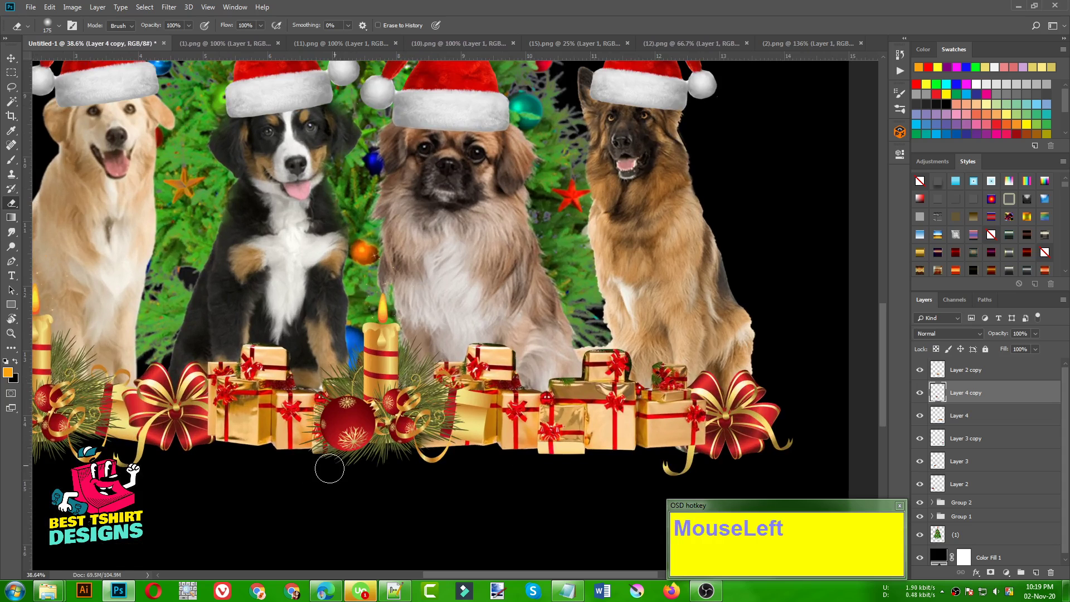
{"action": "left_click_drag", "start_coordinate": [330, 468], "coordinate": [350, 466]}
{"action": "scroll", "coordinate": [421, 426], "scroll_direction": "down", "scroll_amount": 3, "text": "alt"}
{"action": "key", "text": "alt+v"}
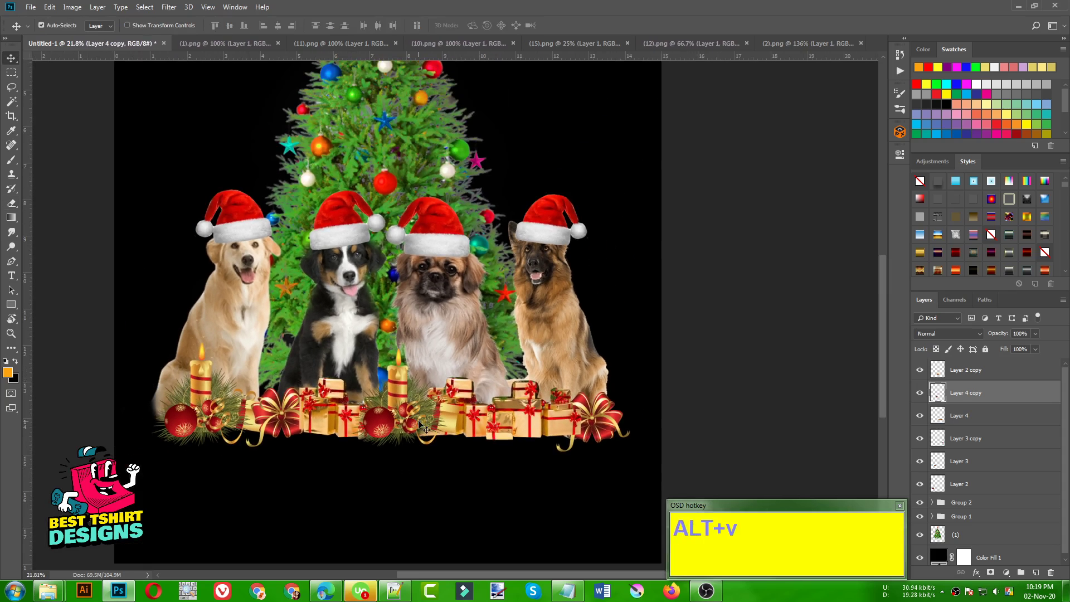
Step: Move the German shepherd's bow, Layer 3 copy, to the top of the layer stack
{"action": "left_click", "coordinate": [920, 443]}
{"action": "left_click", "coordinate": [920, 443]}
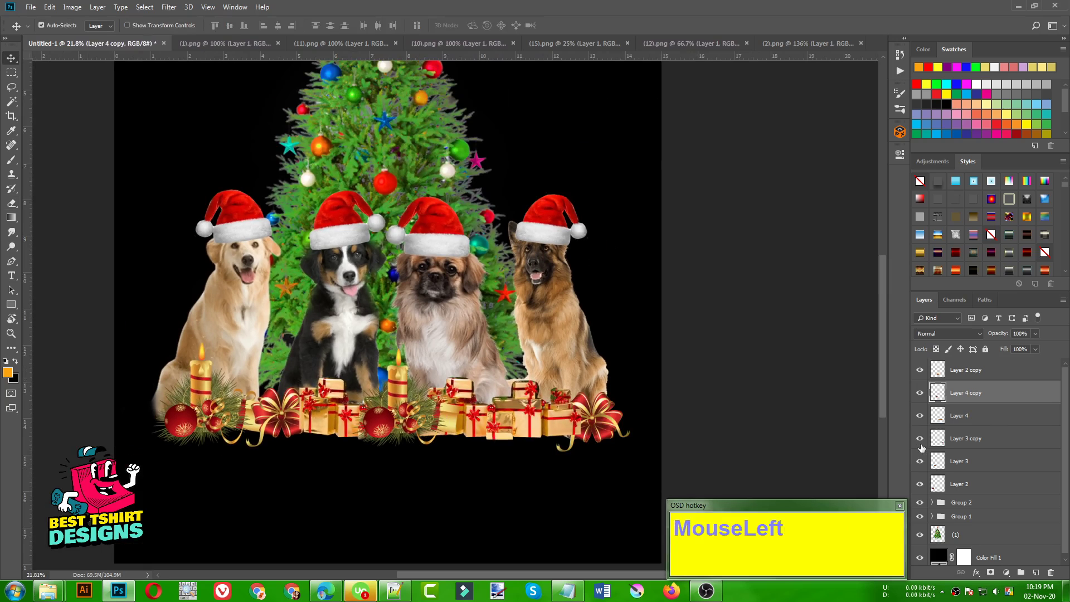
{"action": "left_click_drag", "start_coordinate": [970, 440], "coordinate": [968, 368]}
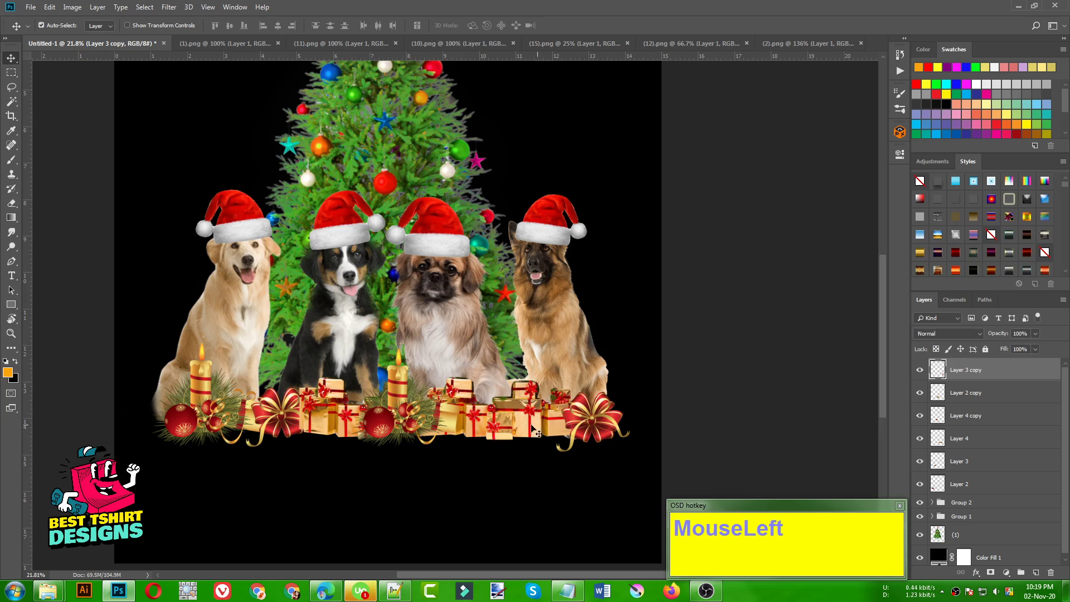
Step: Identify the decoration layers by toggling their visibility, and move the other bow, Layer 3, directly above Layer 2 copy
{"action": "left_click", "coordinate": [923, 392]}
{"action": "left_click", "coordinate": [970, 396]}
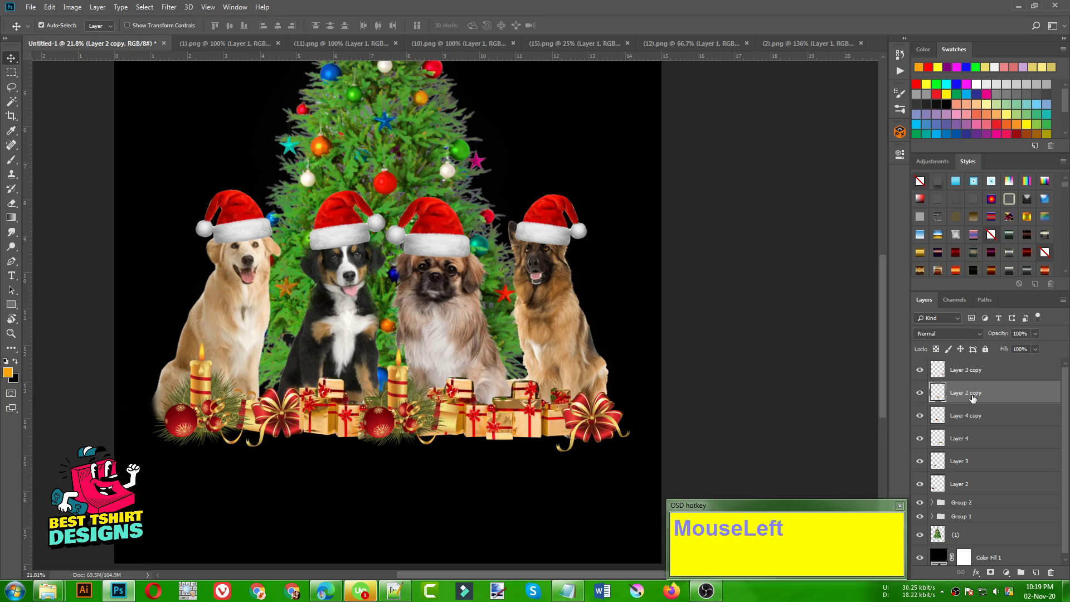
{"action": "left_click", "coordinate": [919, 439]}
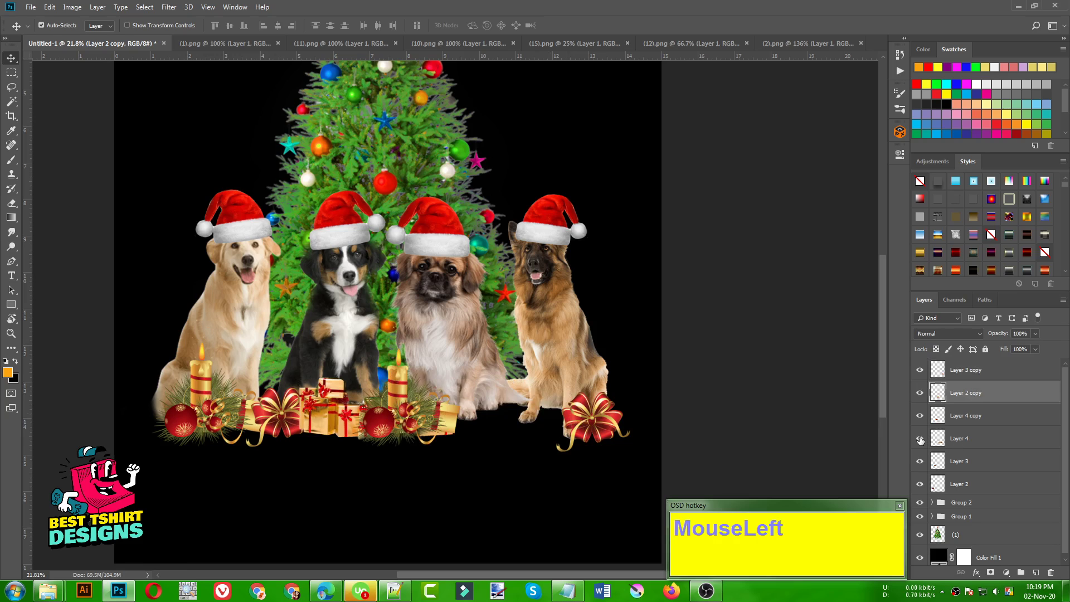
{"action": "left_click", "coordinate": [920, 439]}
{"action": "left_click", "coordinate": [919, 462]}
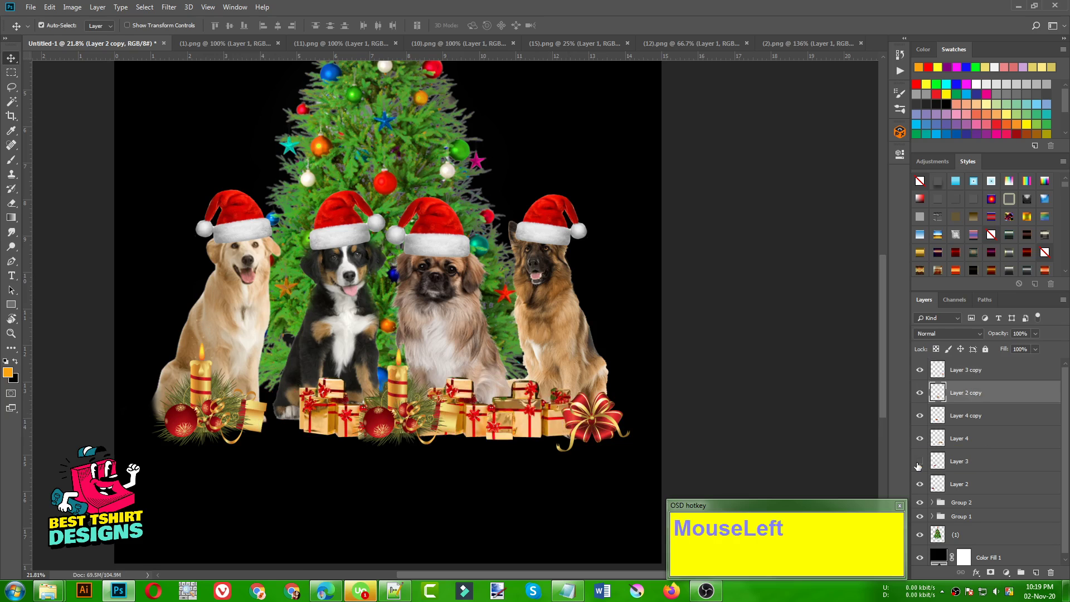
{"action": "left_click", "coordinate": [918, 463]}
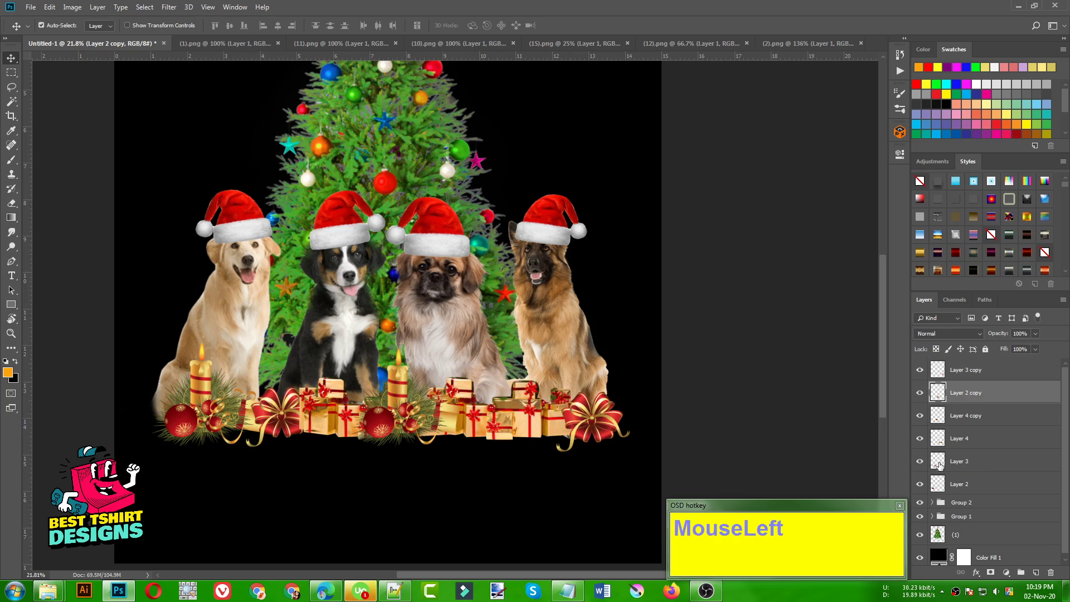
{"action": "left_click_drag", "start_coordinate": [982, 464], "coordinate": [981, 383]}
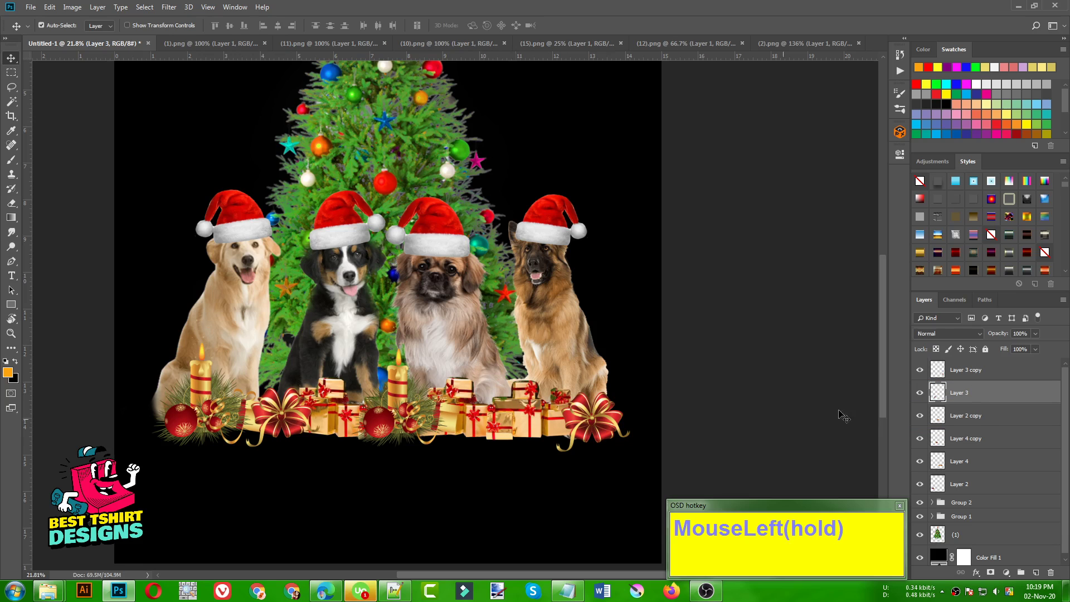
Step: Shift the bow beside the black puppy slightly and enlarge it to about 133%
{"action": "left_click", "coordinate": [290, 418]}
{"action": "key", "text": "ctrl+t"}
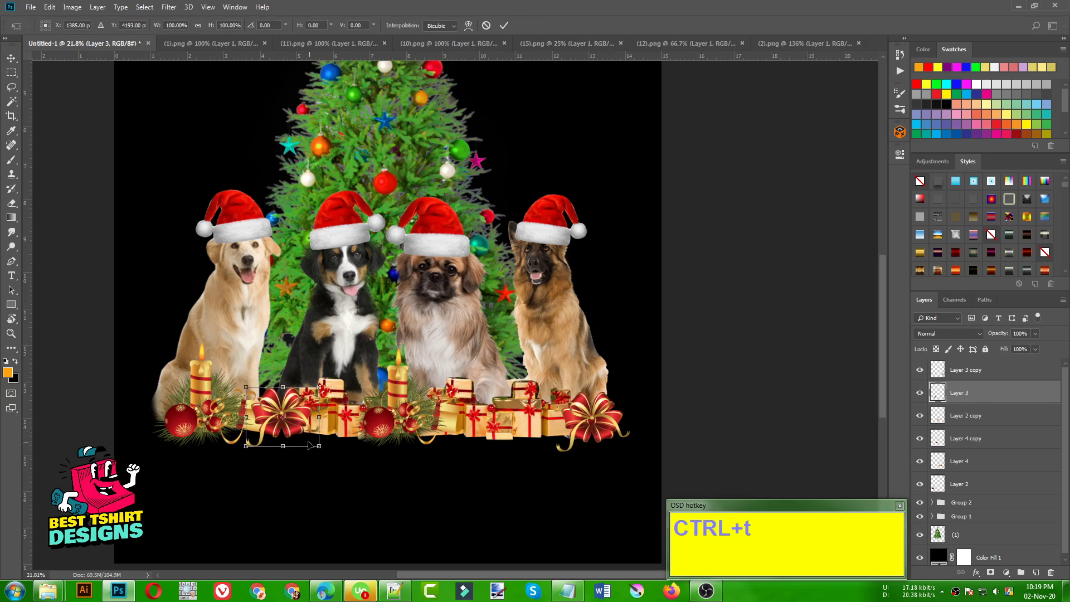
{"action": "left_click_drag", "start_coordinate": [320, 446], "coordinate": [334, 455]}
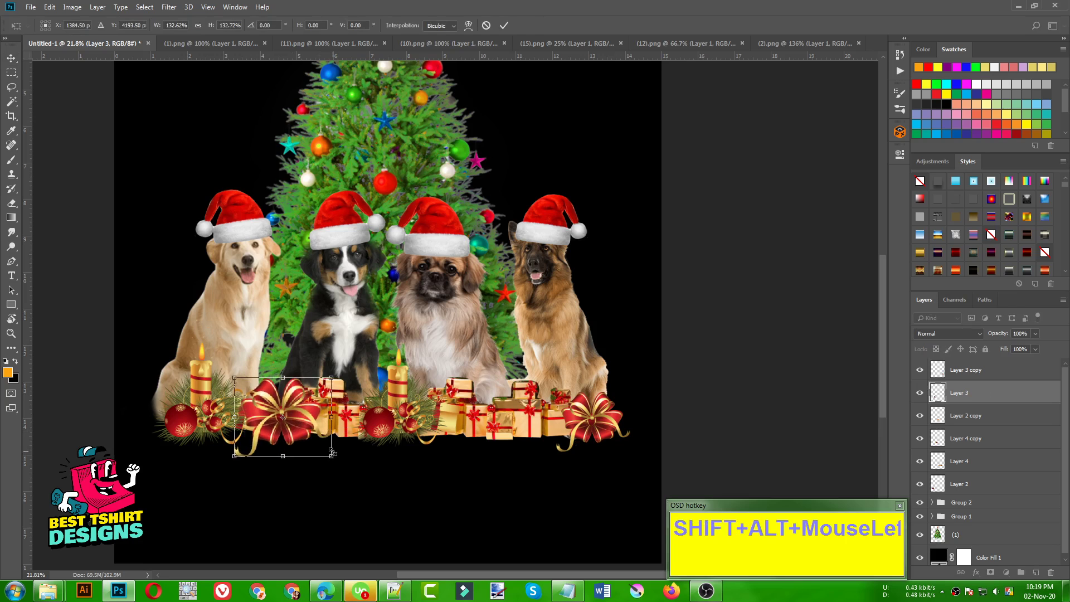
{"action": "key", "text": "Return"}
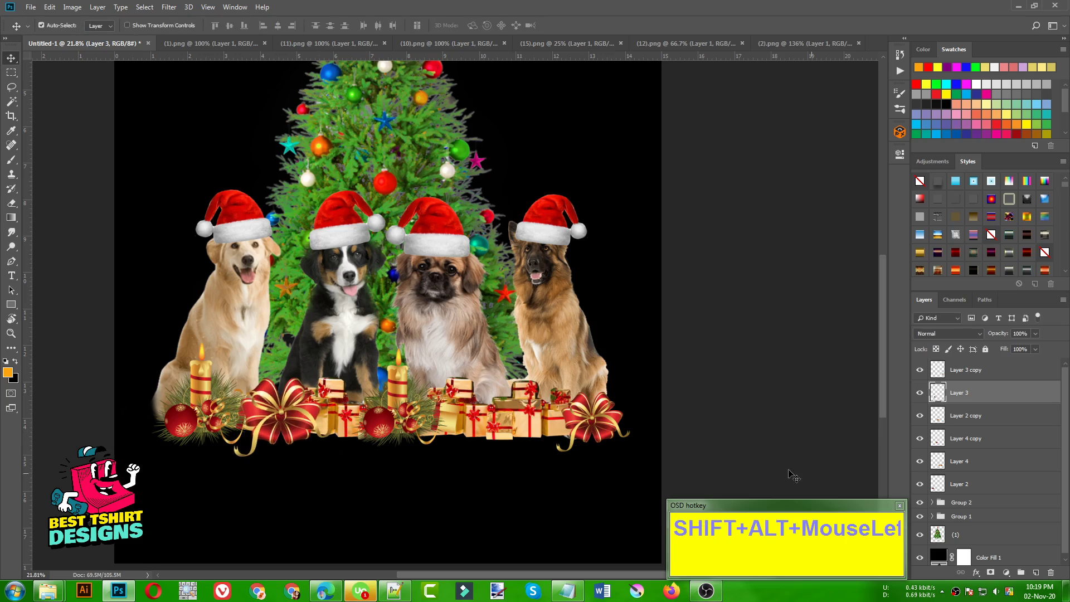
Step: Enlarge the candle decoration in front of the golden dog, Layer 2, to about 111% and reposition it beside the bow
{"action": "left_click", "coordinate": [936, 485]}
{"action": "left_click", "coordinate": [919, 484]}
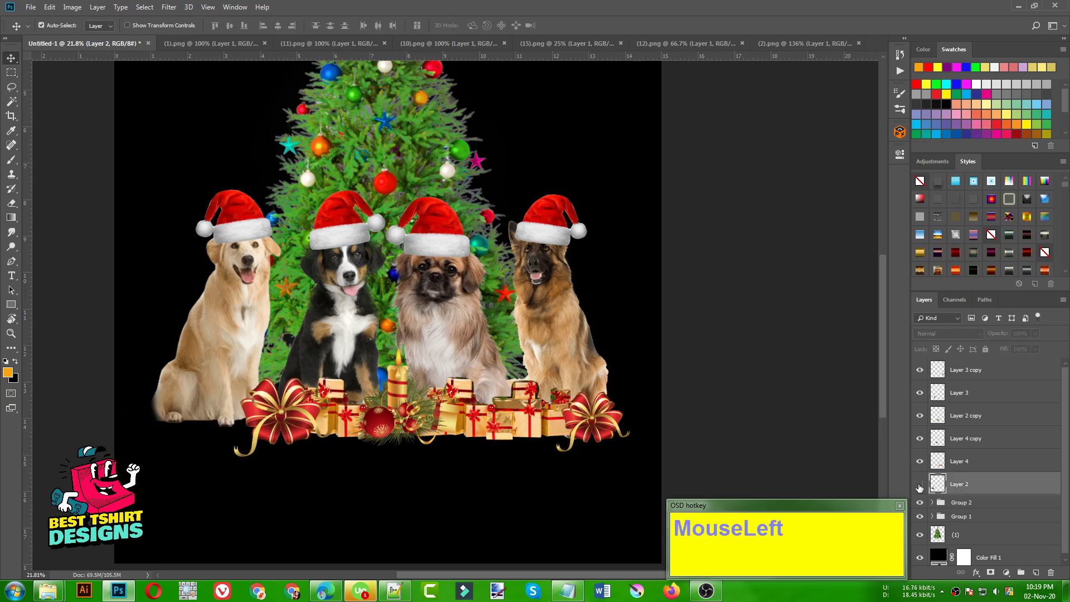
{"action": "left_click", "coordinate": [919, 484]}
{"action": "key", "text": "ctrl+t"}
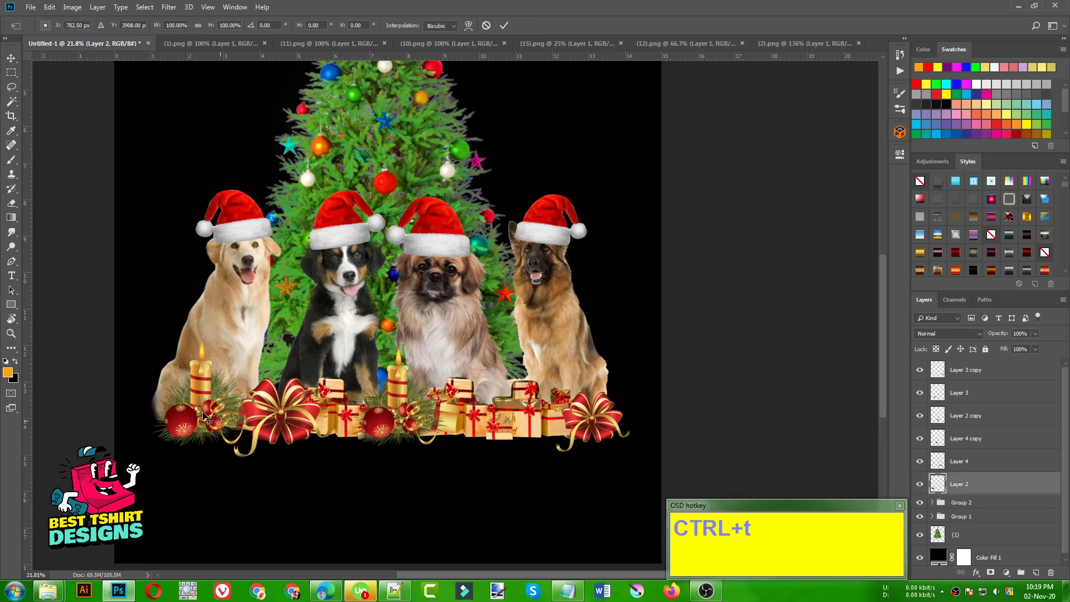
{"action": "left_click_drag", "start_coordinate": [148, 316], "coordinate": [137, 303]}
{"action": "left_click_drag", "start_coordinate": [193, 422], "coordinate": [194, 429]}
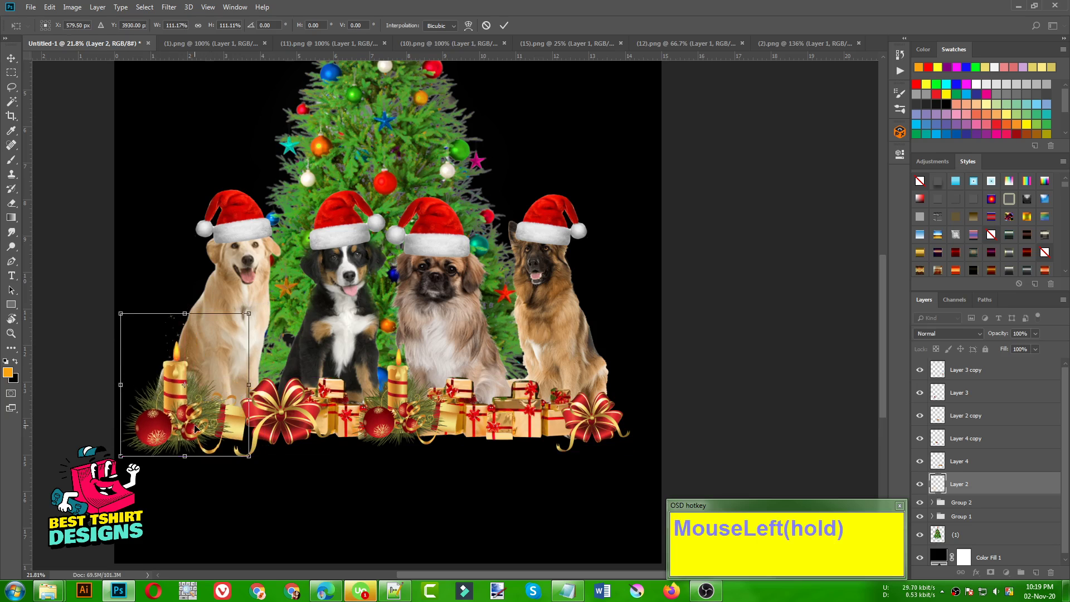
{"action": "double_click", "coordinate": [194, 429]}
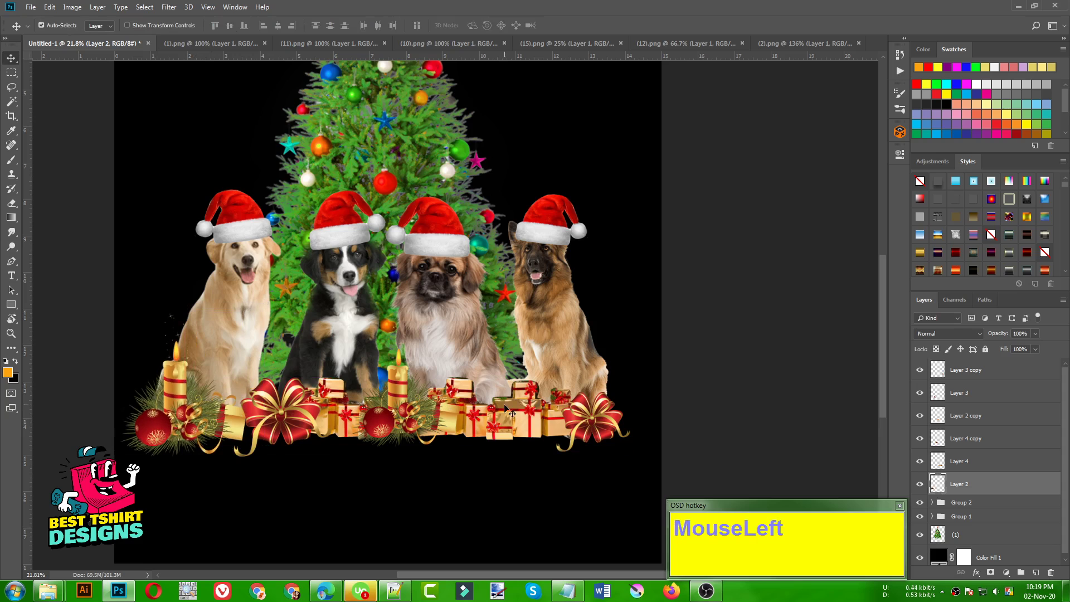
{"action": "scroll", "coordinate": [322, 407], "scroll_direction": "down", "scroll_amount": 4}
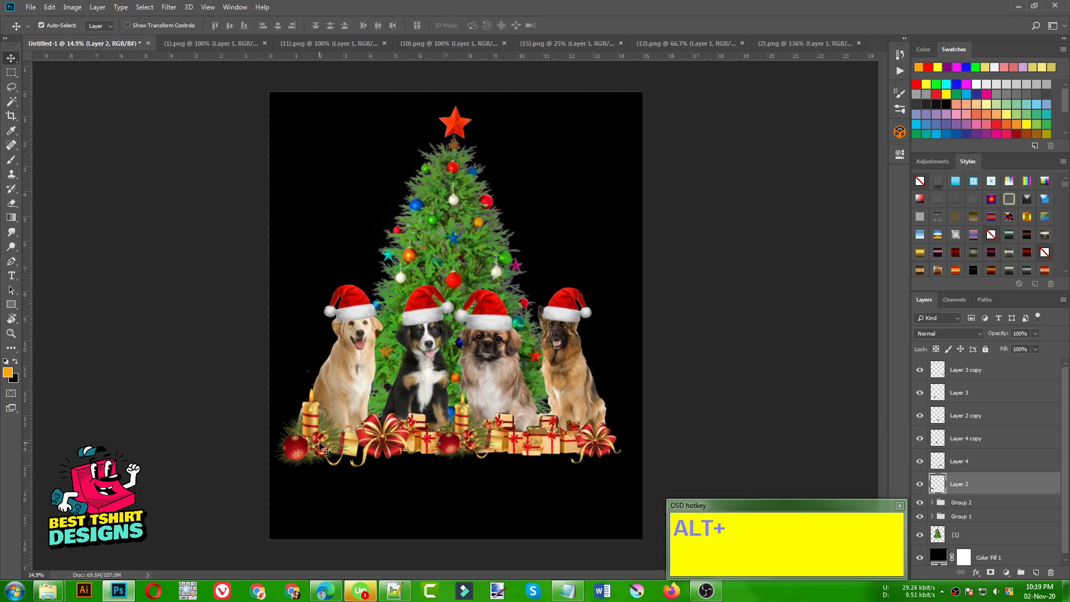
{"action": "left_click_drag", "start_coordinate": [319, 442], "coordinate": [334, 444]}
Step: Find the golden dog's layer, (10), in Group 1 and shift the dog slightly toward the black puppy
{"action": "scroll", "coordinate": [959, 498], "scroll_direction": "down", "scroll_amount": 1}
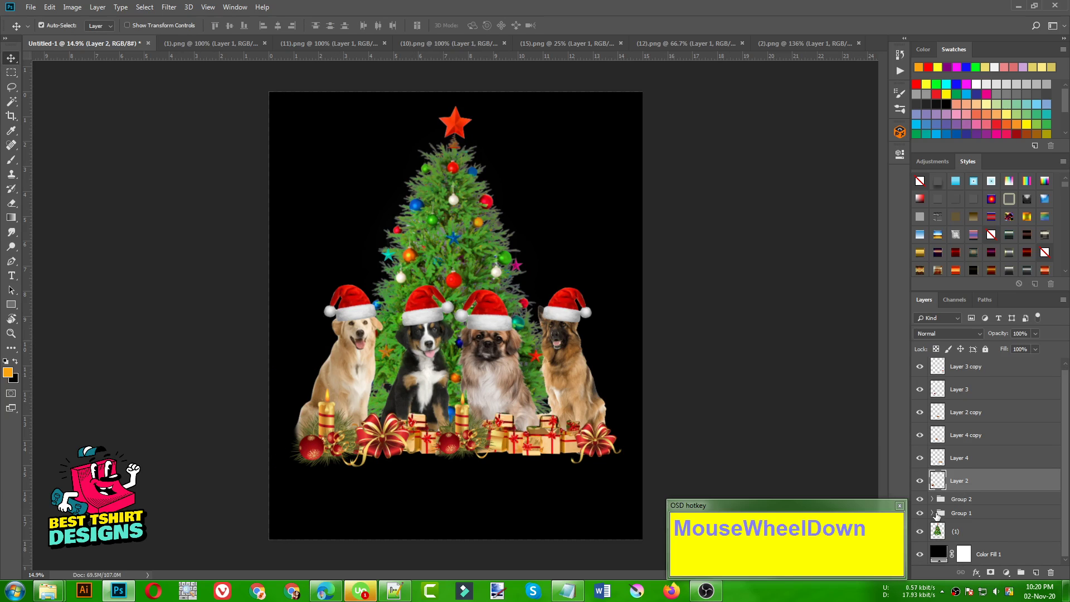
{"action": "left_click", "coordinate": [933, 512]}
{"action": "scroll", "coordinate": [986, 463], "scroll_direction": "down", "scroll_amount": 2}
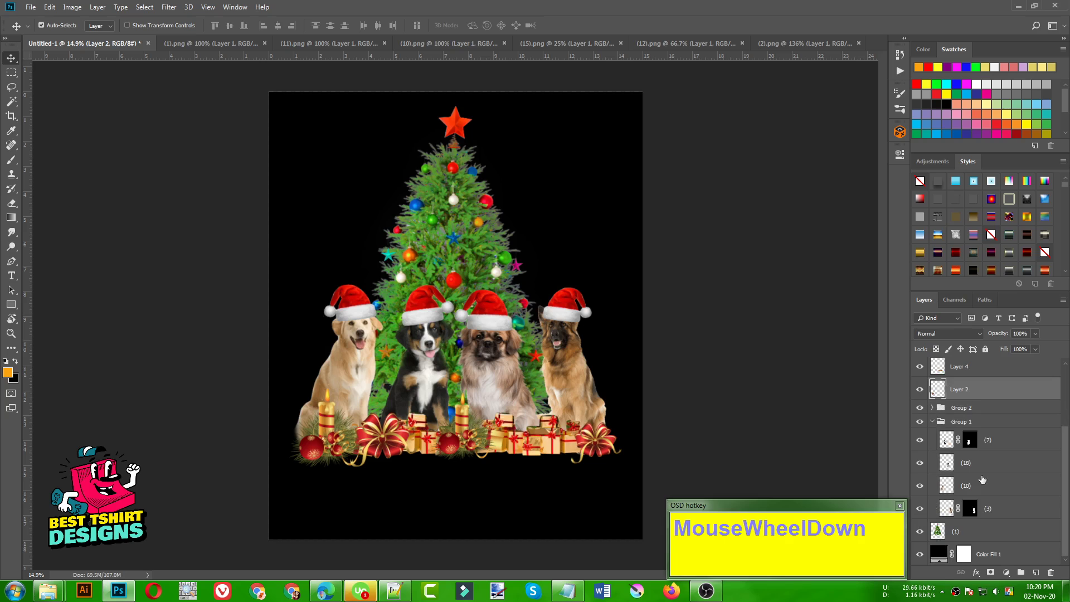
{"action": "left_click", "coordinate": [921, 487]}
{"action": "left_click", "coordinate": [921, 487]}
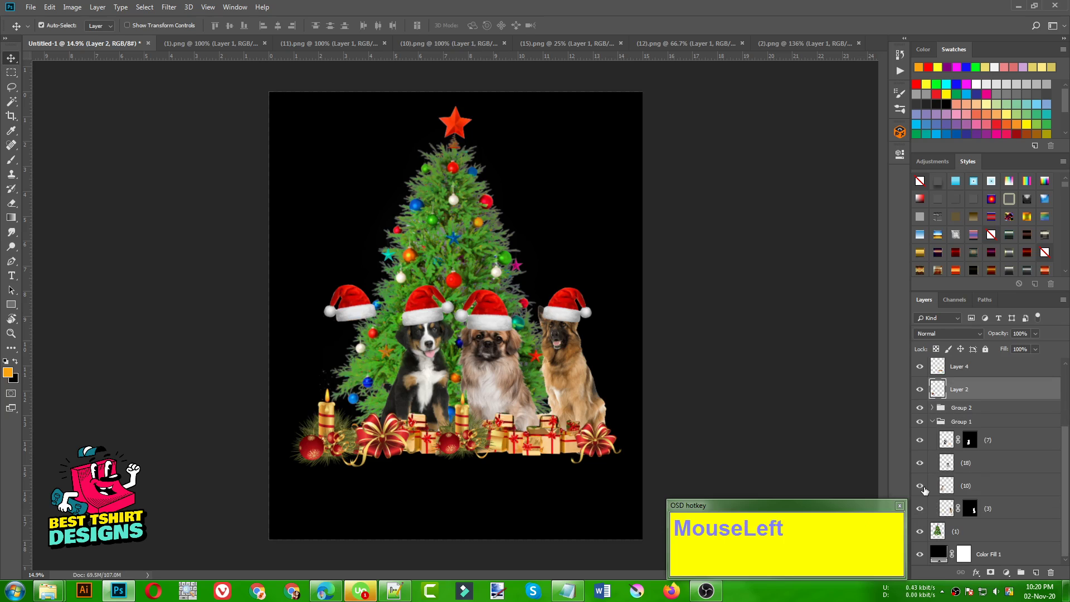
{"action": "left_click", "coordinate": [973, 488]}
{"action": "left_click_drag", "start_coordinate": [336, 385], "coordinate": [350, 385]}
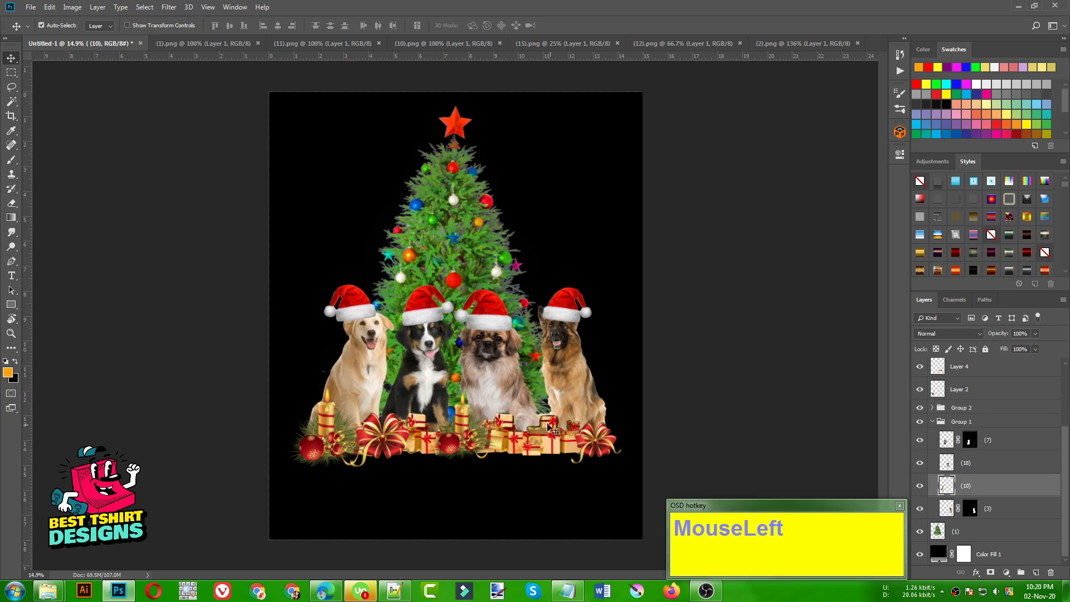
Step: Identify the German shepherd's layer, (3), by toggling dog visibility, shift it slightly toward the tree, and collapse Group 1
{"action": "left_click", "coordinate": [920, 440]}
{"action": "left_click", "coordinate": [920, 440]}
{"action": "left_click", "coordinate": [920, 463]}
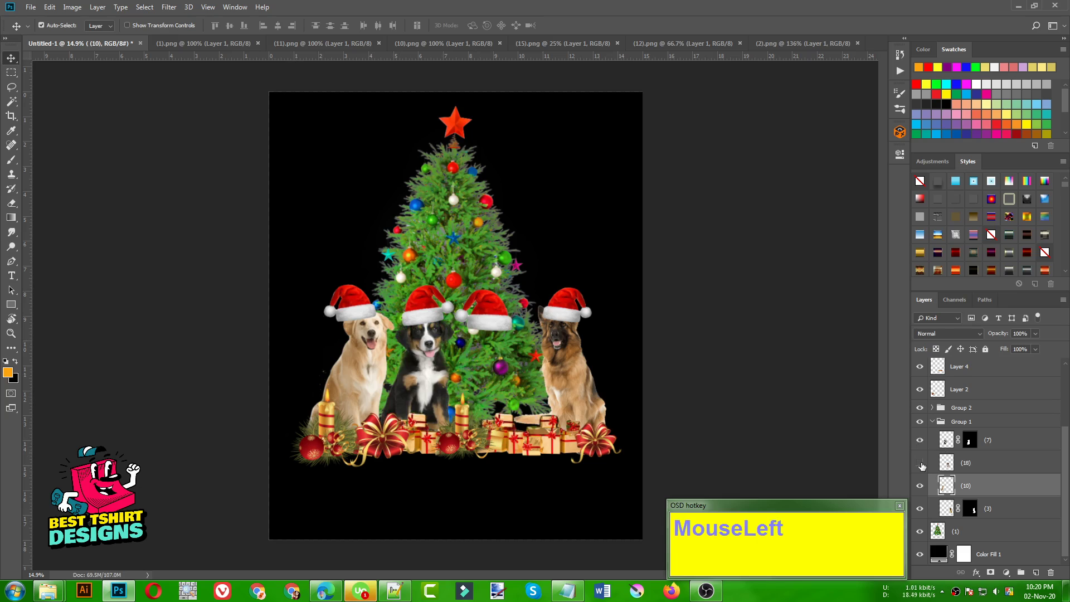
{"action": "left_click", "coordinate": [919, 463]}
{"action": "left_click", "coordinate": [920, 508]}
{"action": "left_click", "coordinate": [920, 508]}
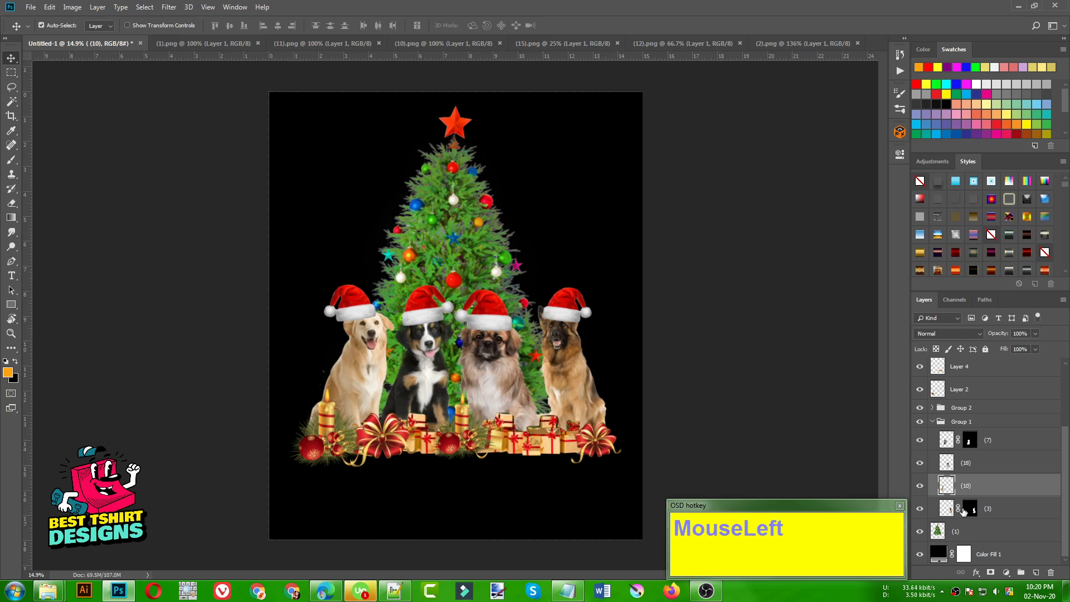
{"action": "left_click", "coordinate": [946, 506]}
{"action": "left_click_drag", "start_coordinate": [582, 391], "coordinate": [573, 391]}
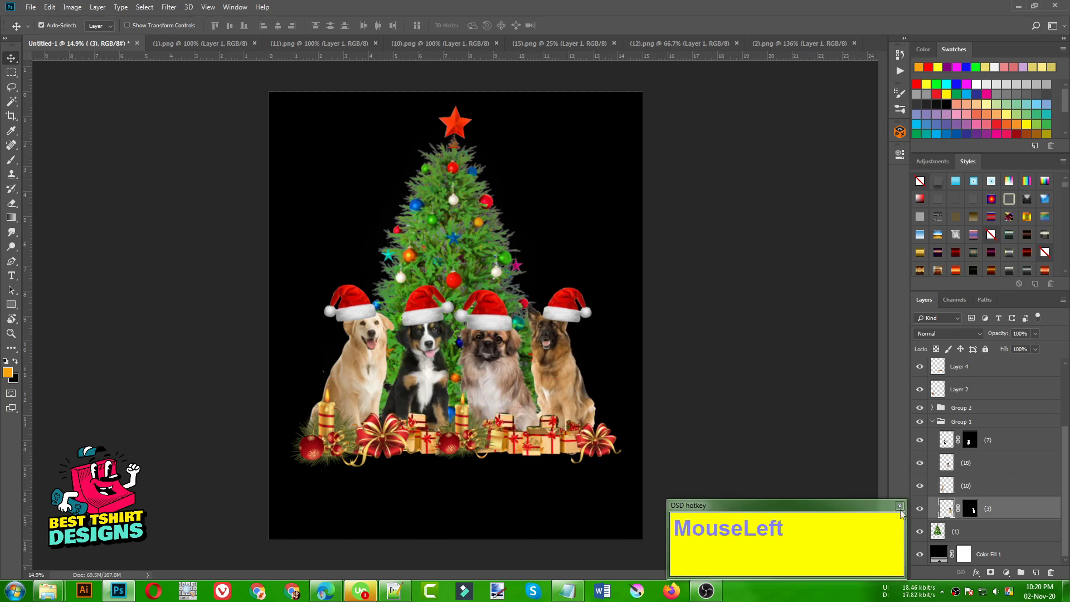
{"action": "left_click", "coordinate": [933, 422]}
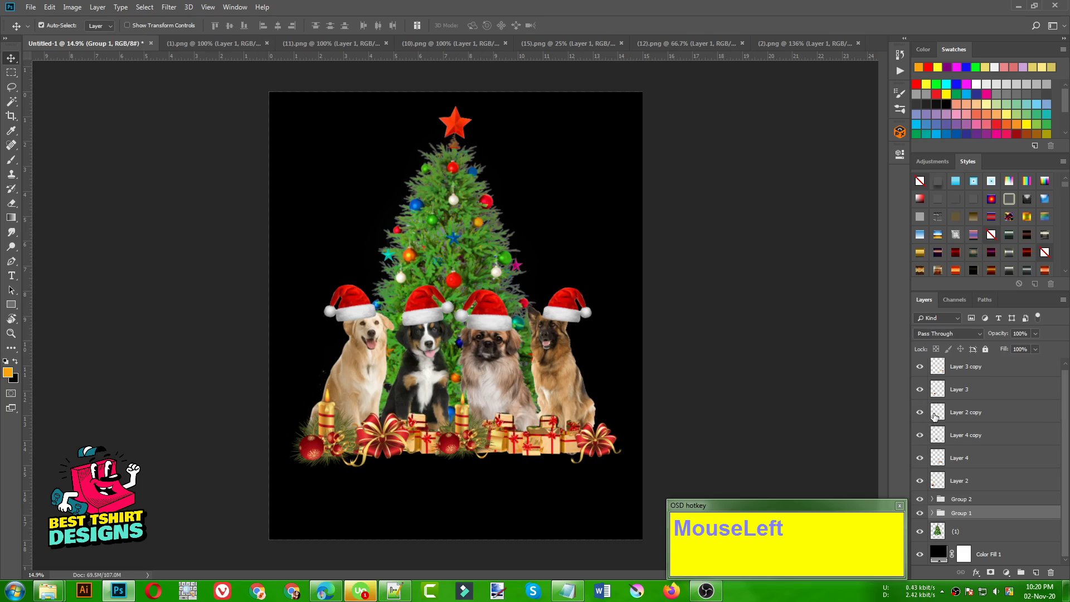
Step: Find the German shepherd's Santa hat, Layer 1 copy 2, in Group 2 and move it onto the shifted dog's head
{"action": "left_click", "coordinate": [932, 499]}
{"action": "scroll", "coordinate": [980, 510], "scroll_direction": "down", "scroll_amount": 2}
{"action": "left_click", "coordinate": [920, 495]}
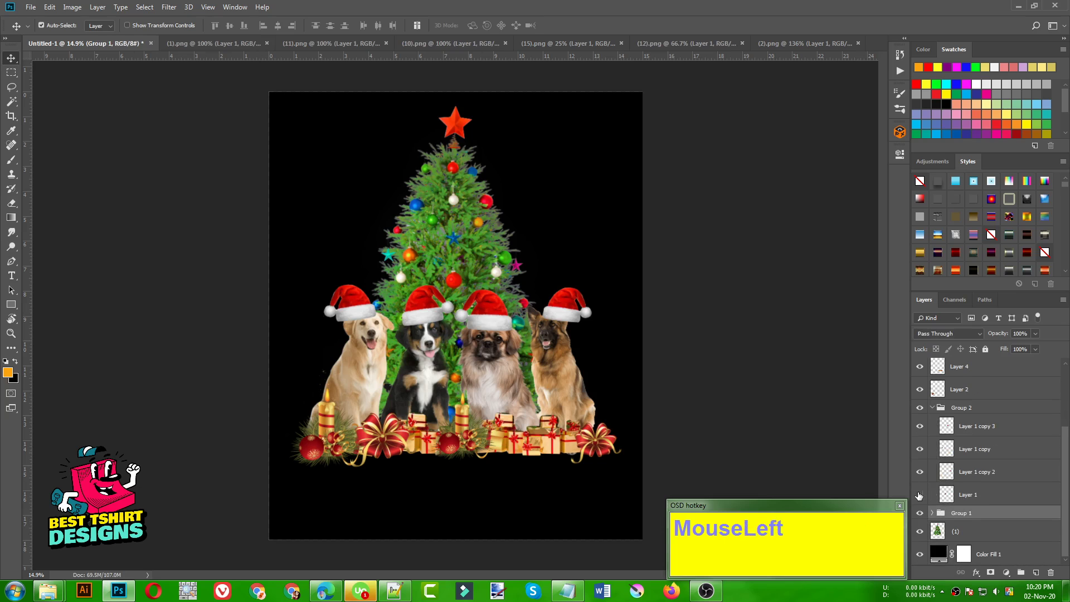
{"action": "left_click", "coordinate": [919, 494]}
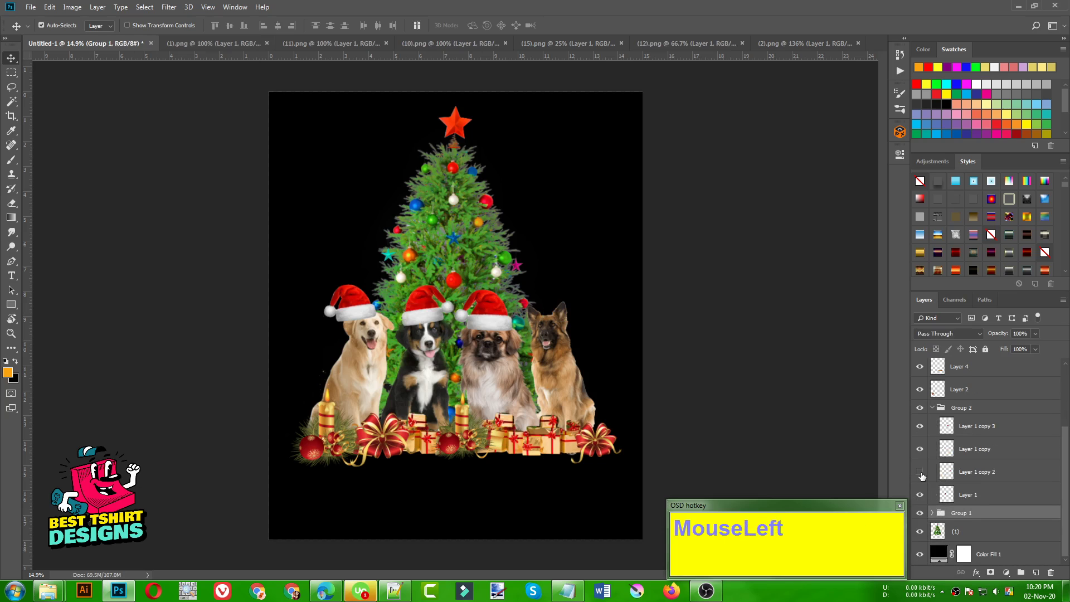
{"action": "left_click", "coordinate": [920, 471]}
{"action": "left_click", "coordinate": [576, 307]}
{"action": "mouse_move", "coordinate": [574, 303]}
{"action": "left_mouse_down"}
{"action": "mouse_move", "coordinate": [564, 303]}
{"action": "mouse_move", "coordinate": [573, 312]}
{"action": "left_mouse_up"}
{"action": "scroll", "coordinate": [566, 308], "scroll_direction": "up", "scroll_amount": 3}
{"action": "scroll", "coordinate": [555, 299], "scroll_direction": "down", "scroll_amount": 4}
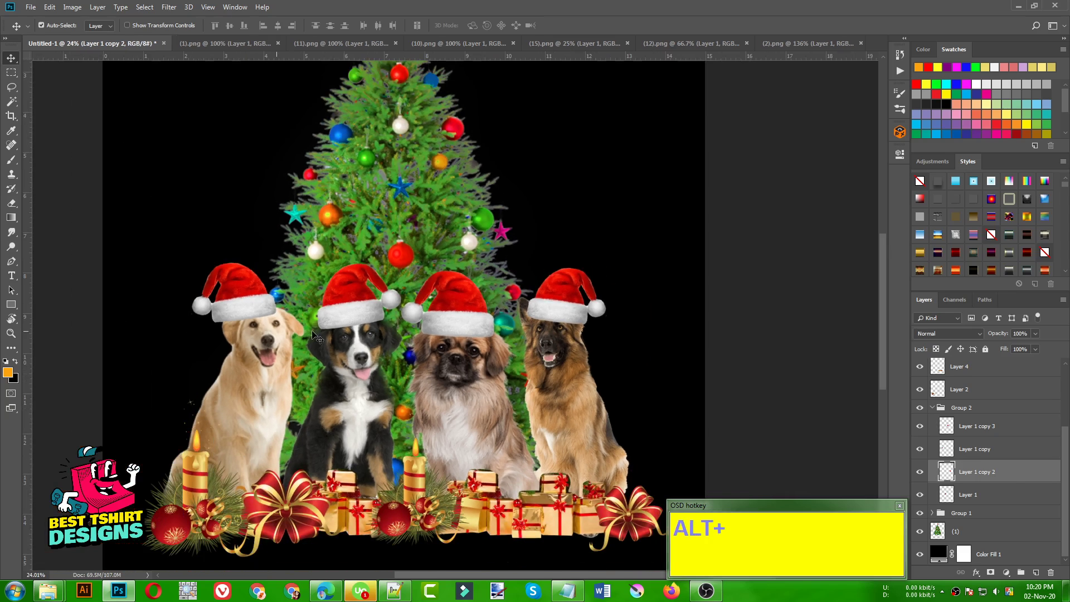
Step: Identify the golden dog's Santa hat, Layer 1 copy, and move it over to sit on the shifted dog's head
{"action": "left_click", "coordinate": [919, 449]}
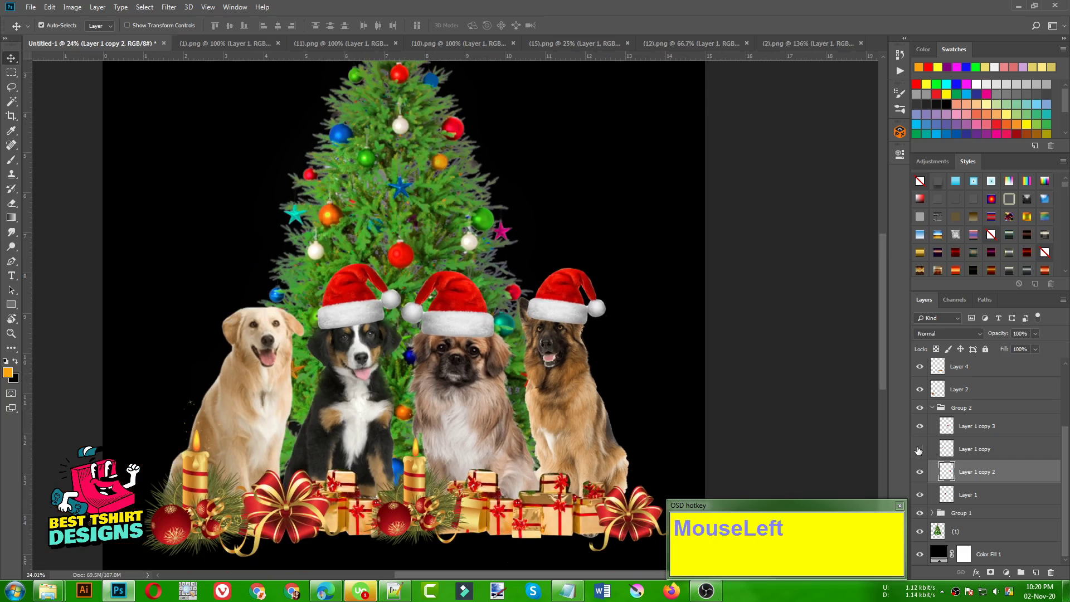
{"action": "left_click", "coordinate": [918, 449]}
{"action": "left_click", "coordinate": [959, 451]}
{"action": "left_click_drag", "start_coordinate": [241, 301], "coordinate": [256, 301]}
{"action": "scroll", "coordinate": [370, 332], "scroll_direction": "down", "scroll_amount": 3}
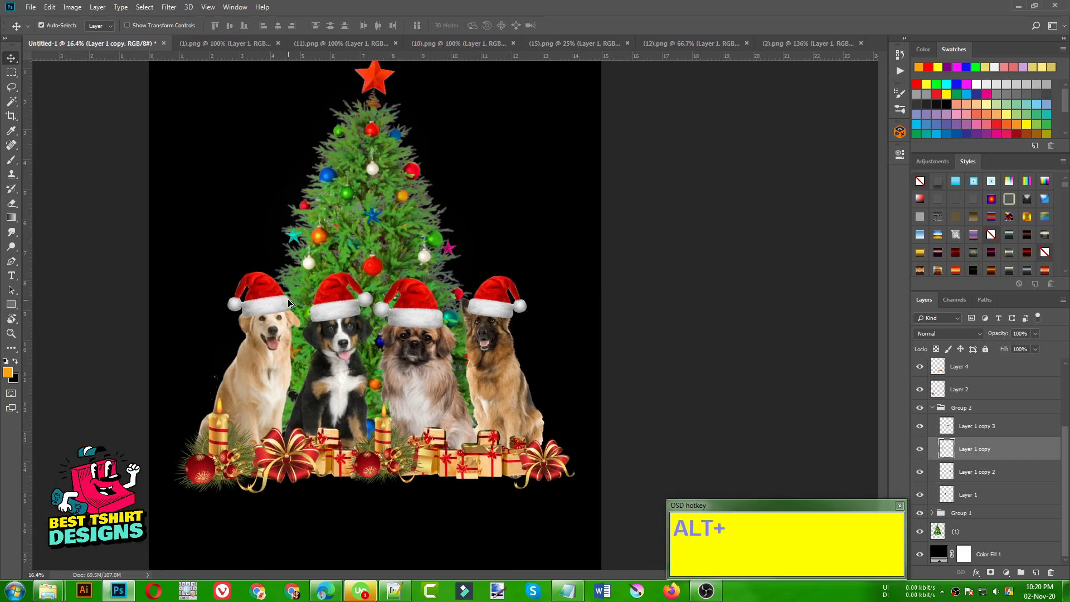
{"action": "scroll", "coordinate": [331, 355], "scroll_direction": "down", "scroll_amount": 1}
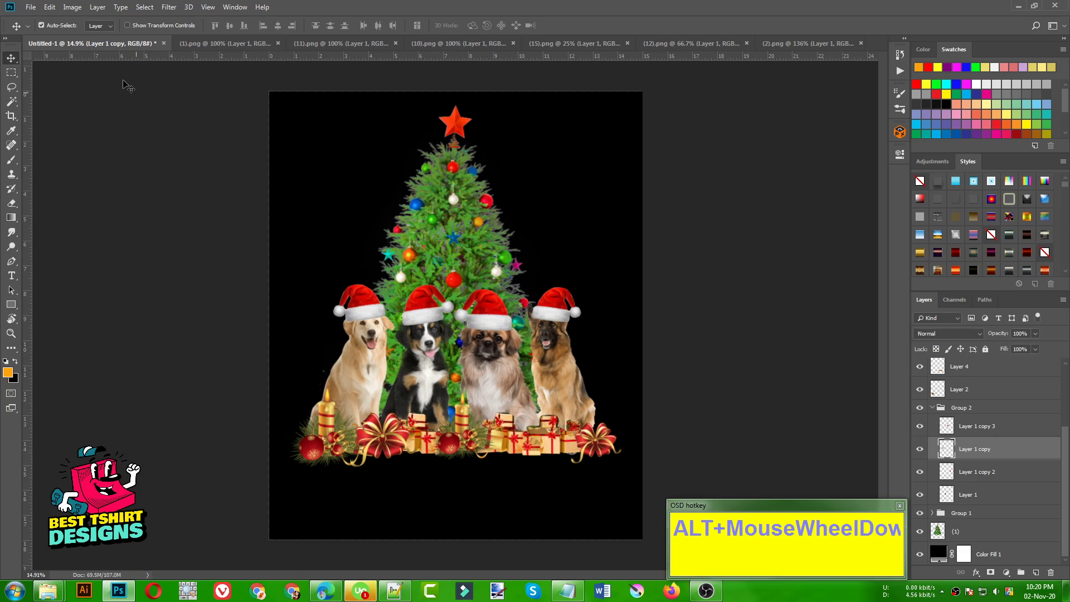
Step: Close the source images (1).png, (11).png, (10).png, (15).png, (12).png and (2).png, keeping only the design document open
{"action": "left_click", "coordinate": [277, 43]}
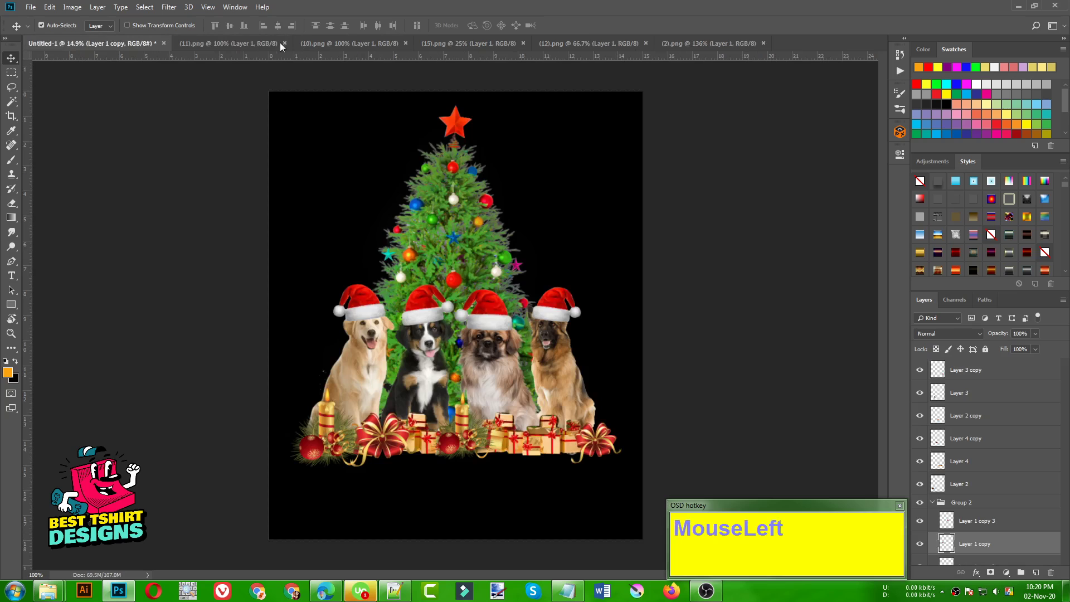
{"action": "left_click", "coordinate": [286, 43]}
{"action": "left_click", "coordinate": [285, 44]}
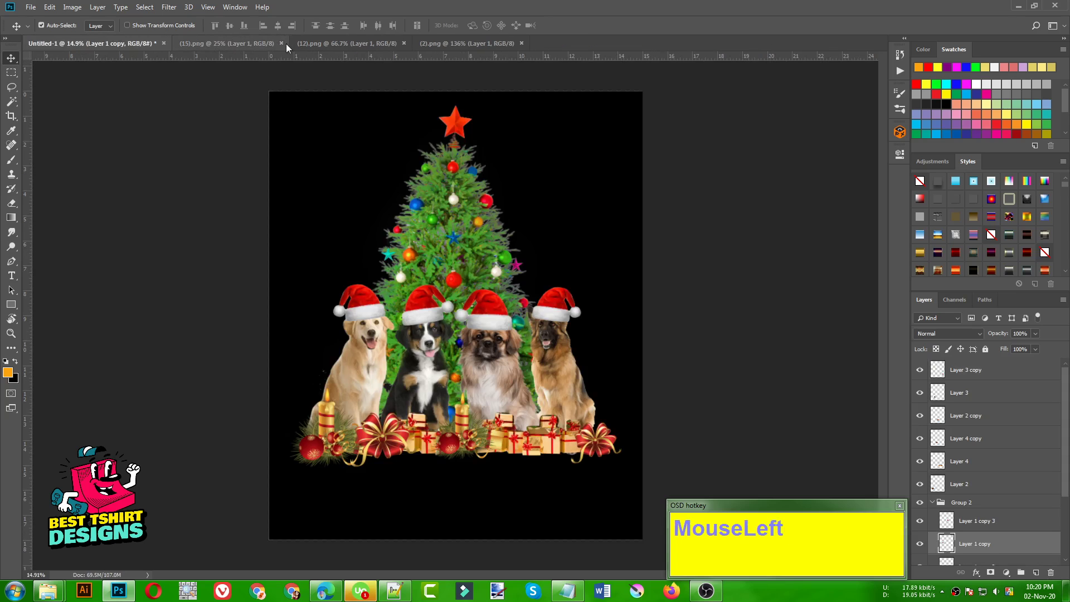
{"action": "left_click", "coordinate": [281, 43]}
{"action": "left_click", "coordinate": [283, 43]}
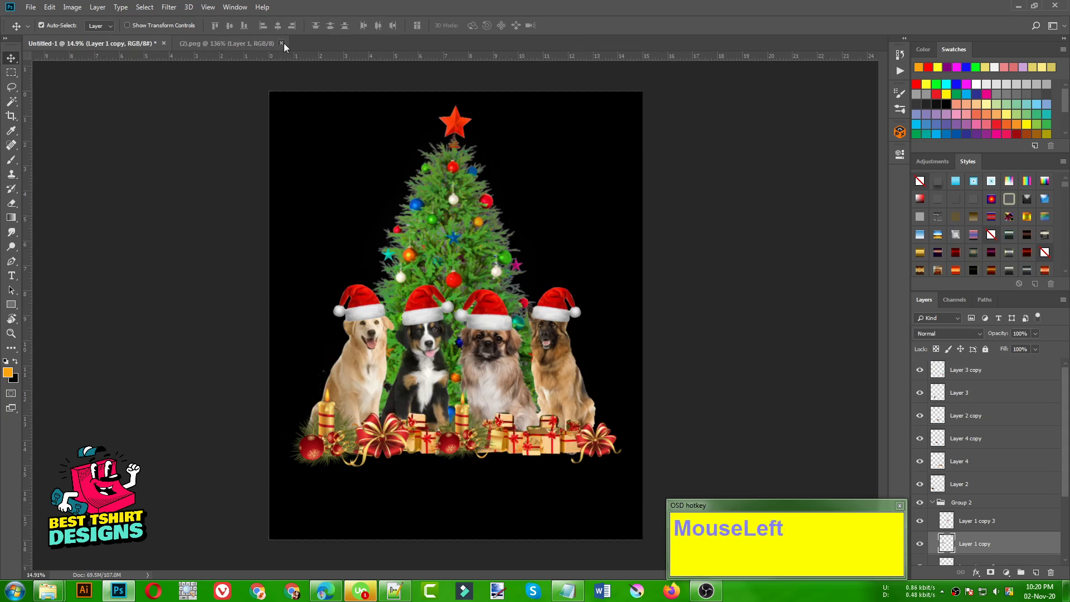
{"action": "left_click", "coordinate": [283, 43]}
Step: Open the Christmas string lights image (19).png
{"action": "key", "text": "ctrl+o"}
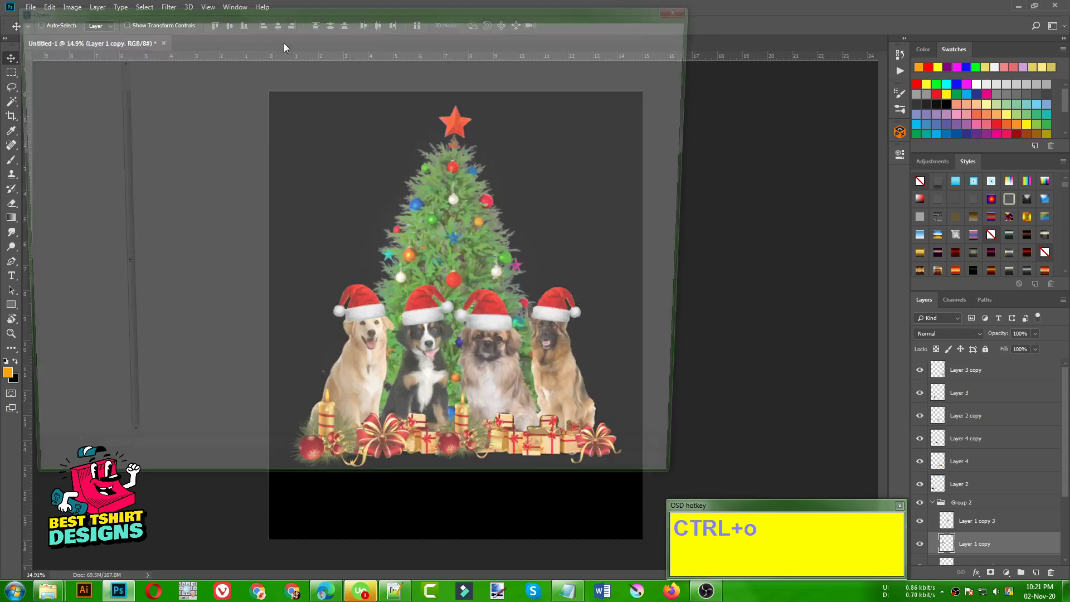
{"action": "left_click", "coordinate": [360, 301]}
{"action": "double_click", "coordinate": [224, 225]}
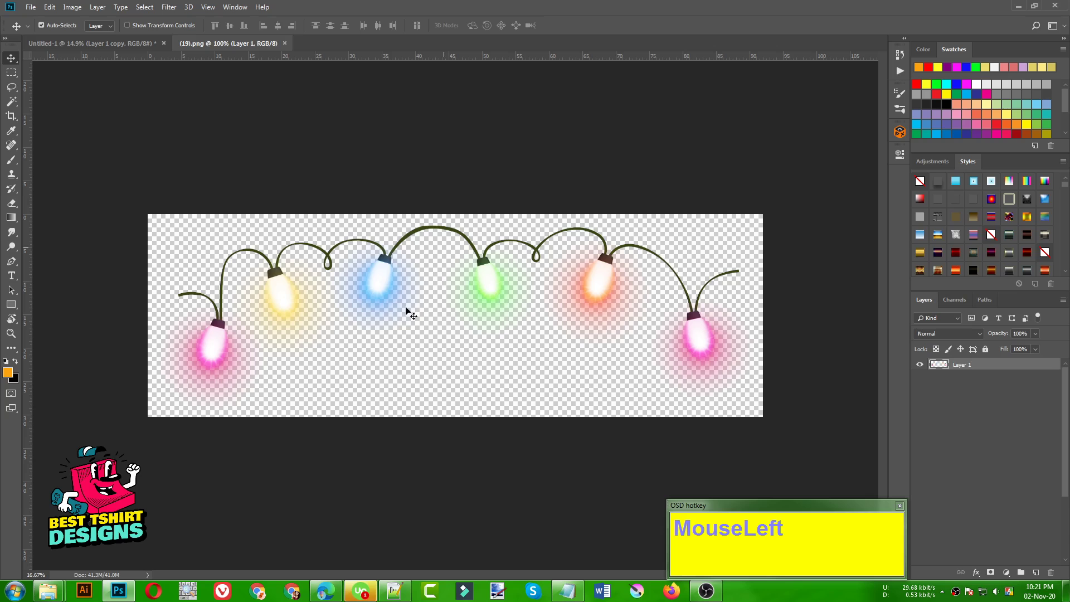
{"action": "scroll", "coordinate": [406, 309], "scroll_direction": "up", "scroll_amount": 1}
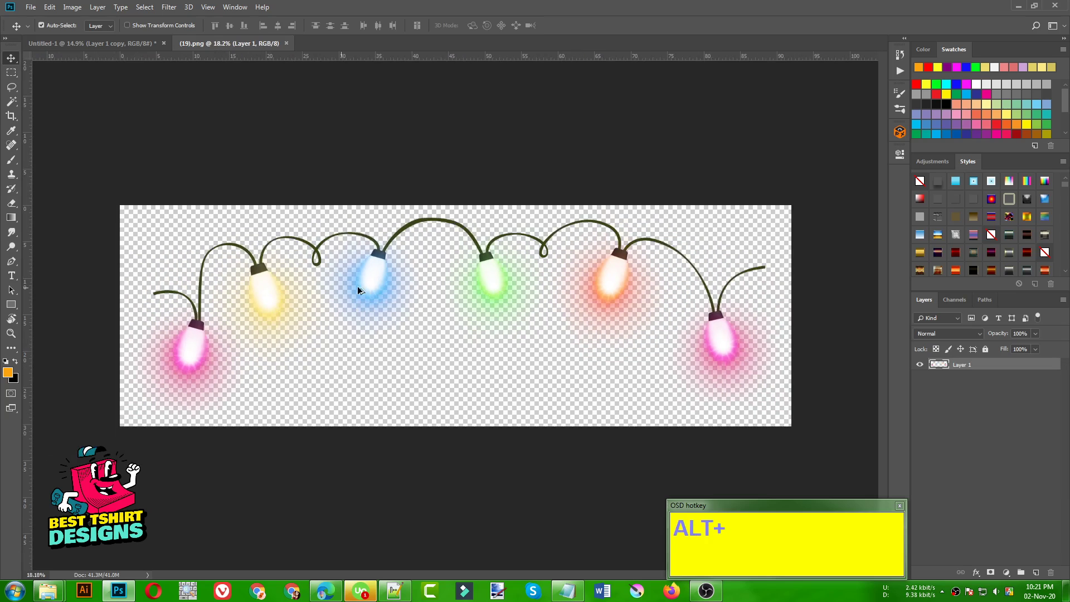
{"action": "scroll", "coordinate": [358, 286], "scroll_direction": "down", "scroll_amount": 1}
{"action": "left_click_drag", "start_coordinate": [381, 287], "coordinate": [429, 377]}
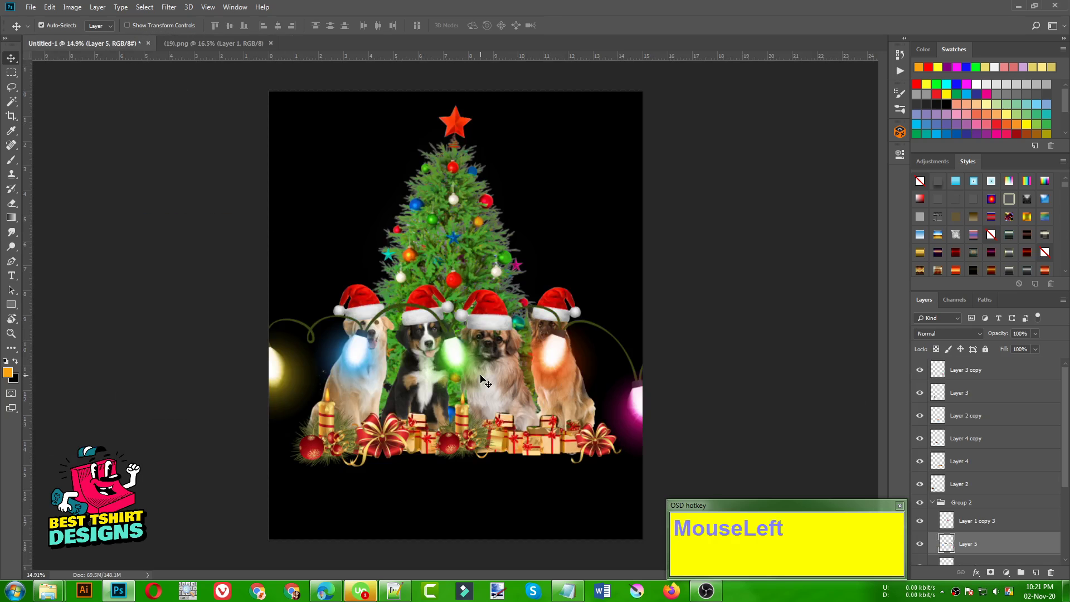
{"action": "key", "text": "ctrl+t"}
{"action": "left_click_drag", "start_coordinate": [688, 305], "coordinate": [446, 401]}
{"action": "key", "text": "Return"}
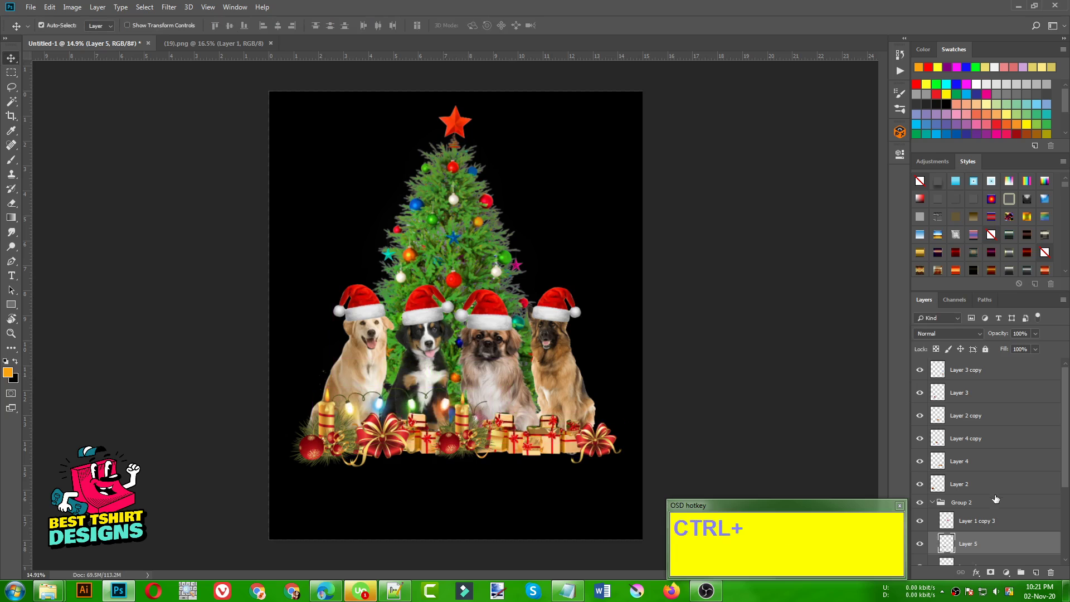
{"action": "key", "text": "Delete"}
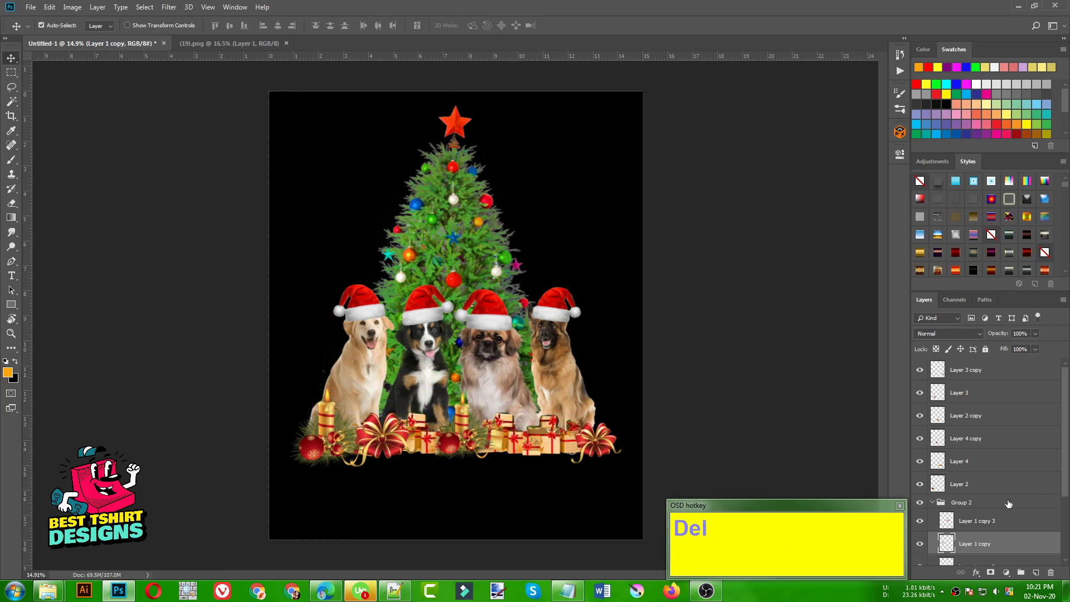
Step: Collapse Group 2 and group the six decoration layers from Layer 2 up to Layer 3 copy
{"action": "left_click", "coordinate": [932, 502]}
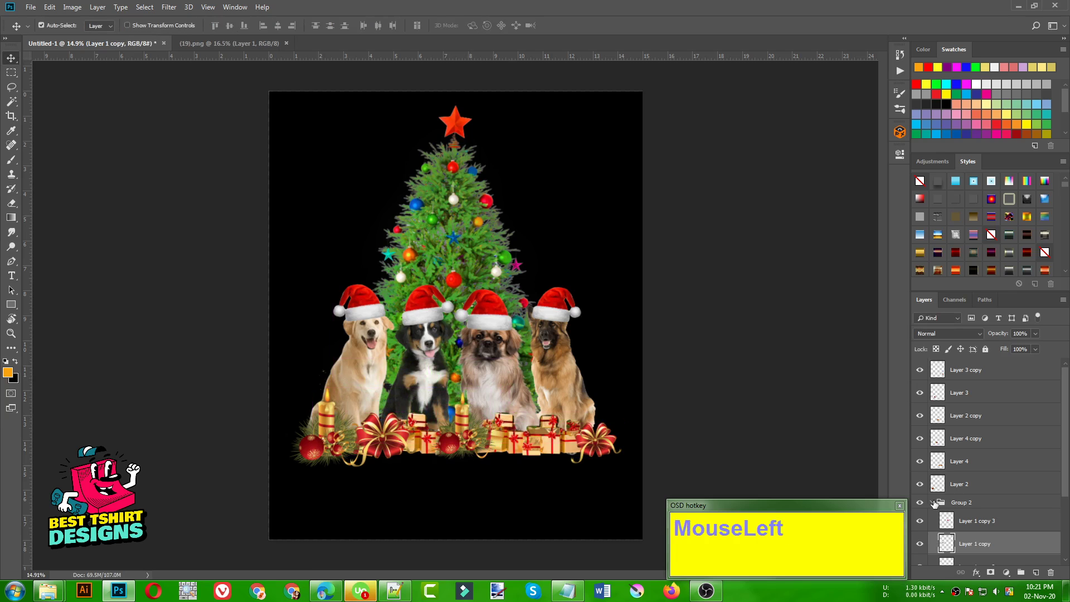
{"action": "left_click", "coordinate": [970, 485]}
{"action": "left_click", "coordinate": [963, 377], "text": "shift"}
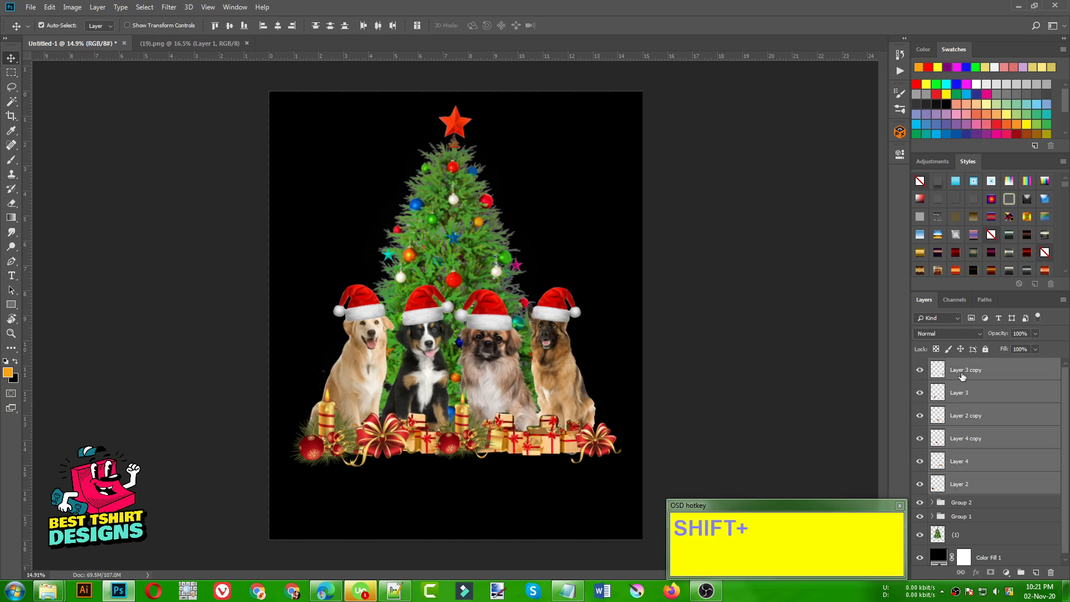
{"action": "key", "text": "ctrl+g"}
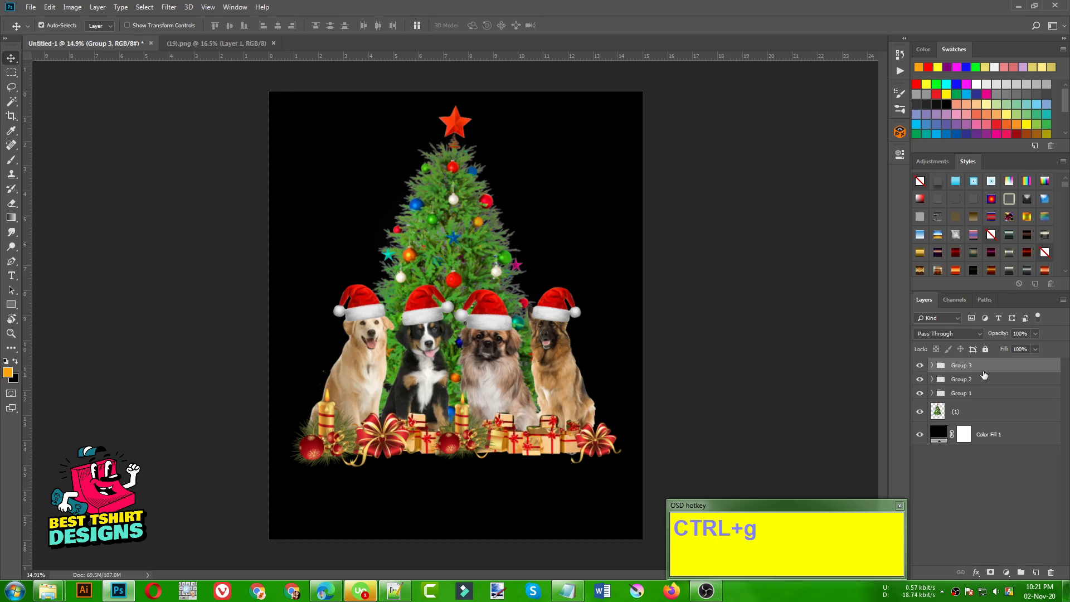
Step: Bring the string lights from (19).png into the design and scale them about their centre to about -29.5% in width and height
{"action": "left_click", "coordinate": [192, 46]}
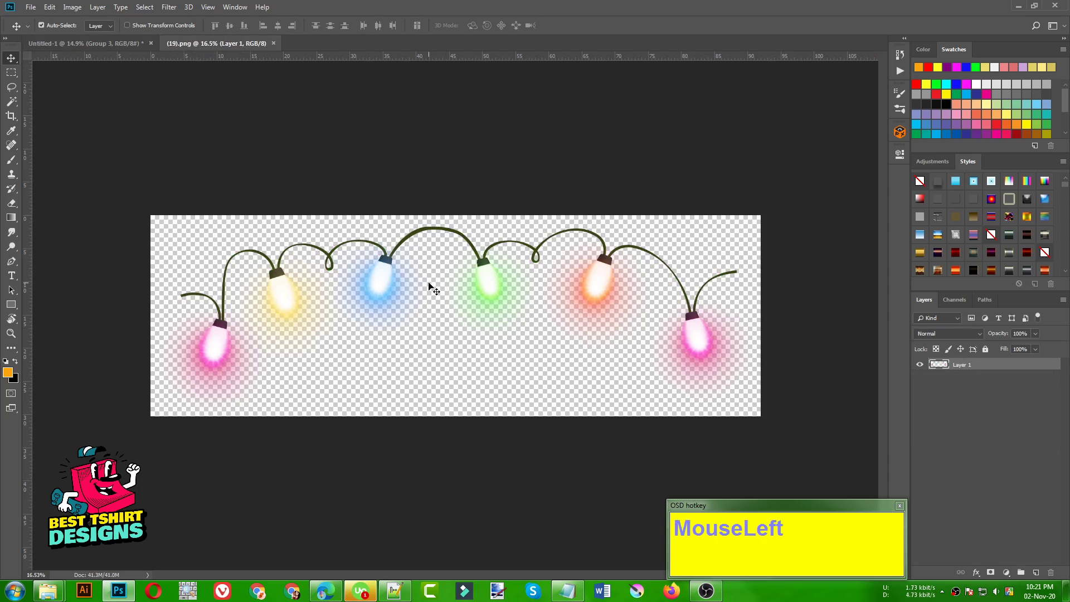
{"action": "mouse_move", "coordinate": [428, 283]}
{"action": "left_mouse_down"}
{"action": "mouse_move", "coordinate": [144, 70]}
{"action": "mouse_move", "coordinate": [156, 82]}
{"action": "left_mouse_up"}
{"action": "mouse_move", "coordinate": [380, 270]}
{"action": "left_mouse_down"}
{"action": "mouse_move", "coordinate": [97, 50]}
{"action": "mouse_move", "coordinate": [449, 289]}
{"action": "left_mouse_up"}
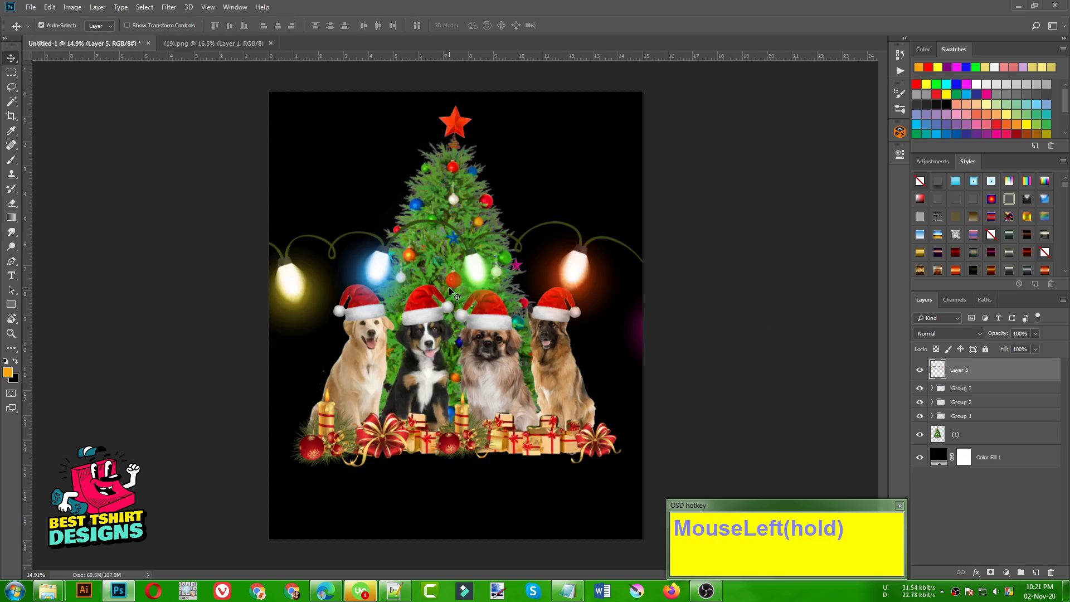
{"action": "key", "text": "ctrl+t"}
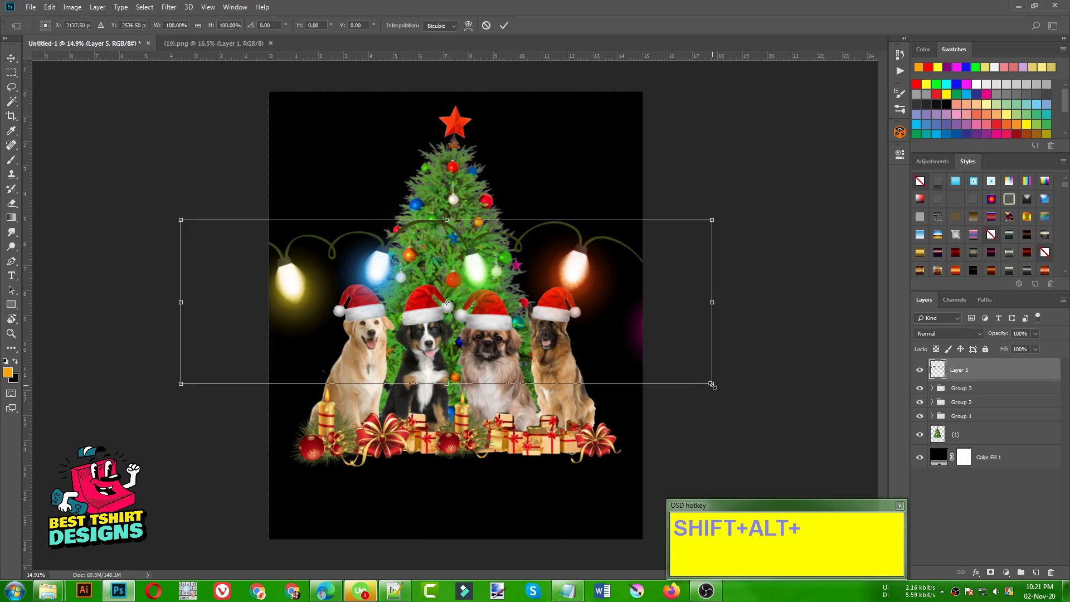
{"action": "left_click_drag", "start_coordinate": [712, 385], "coordinate": [363, 312]}
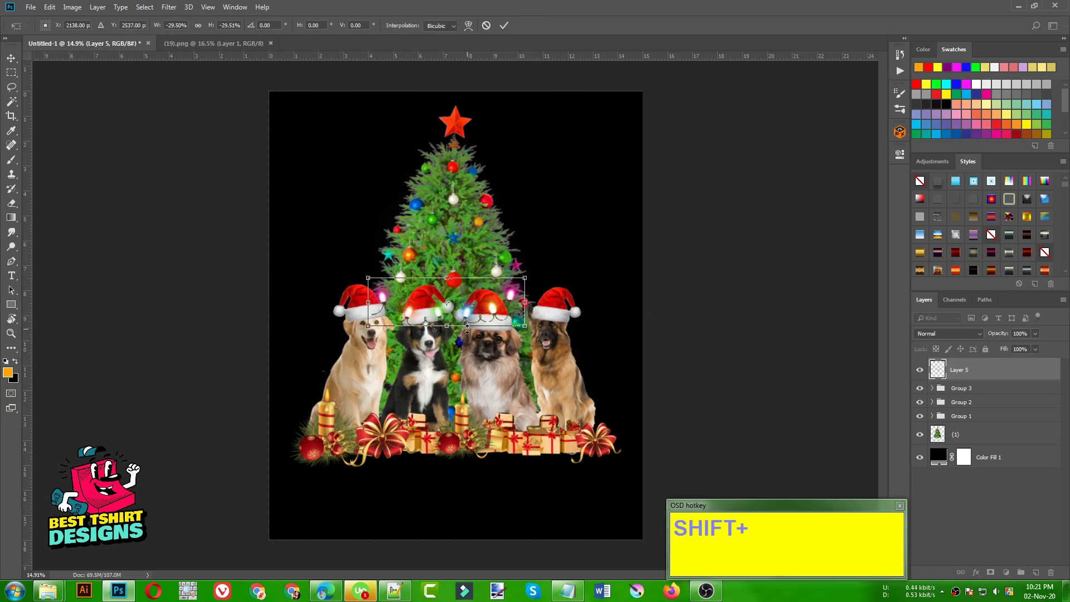
{"action": "key", "text": "Return"}
Step: Move the string lights down over the candles and gifts and duplicate them side by side across the row
{"action": "left_click_drag", "start_coordinate": [488, 318], "coordinate": [491, 408]}
{"action": "key", "text": "ctrl+z"}
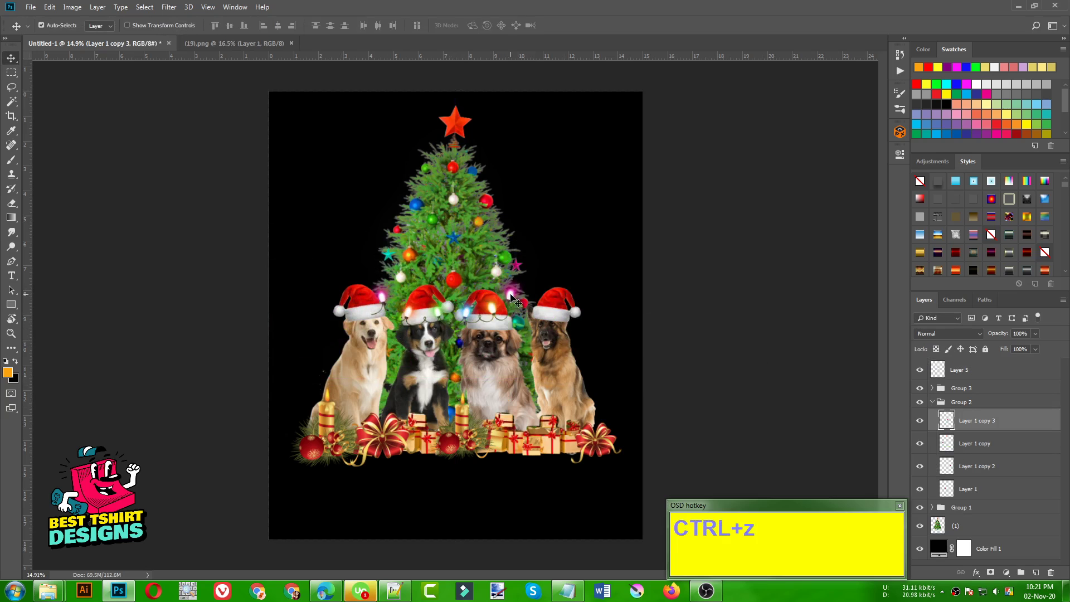
{"action": "left_click_drag", "start_coordinate": [511, 297], "coordinate": [595, 400]}
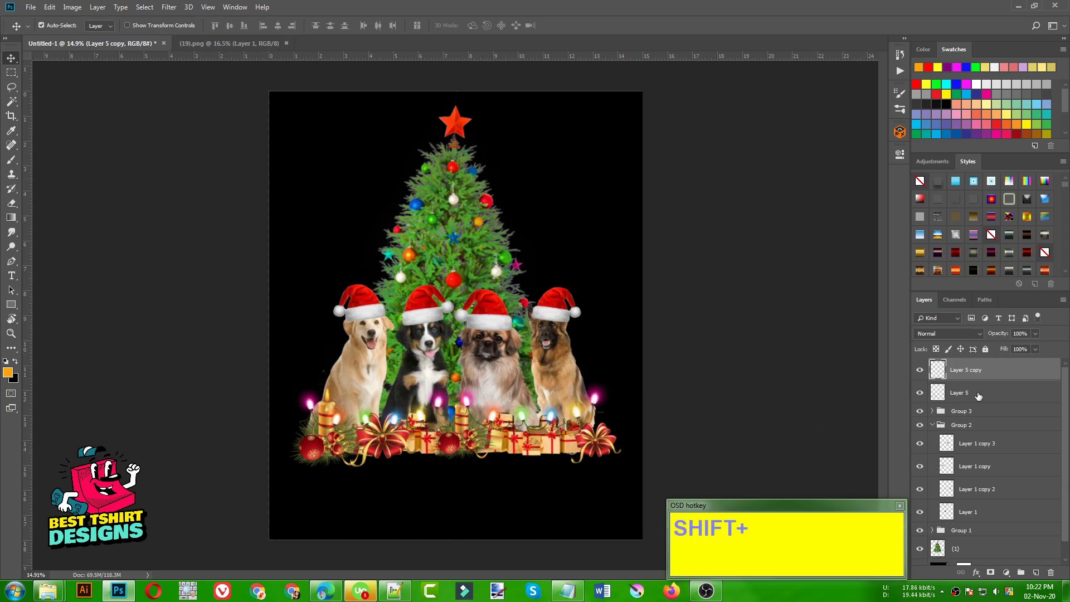
Step: Move Layer 5 and Layer 5 copy beneath Group 3 and collapse Group 2
{"action": "left_click", "coordinate": [978, 395], "text": "shift"}
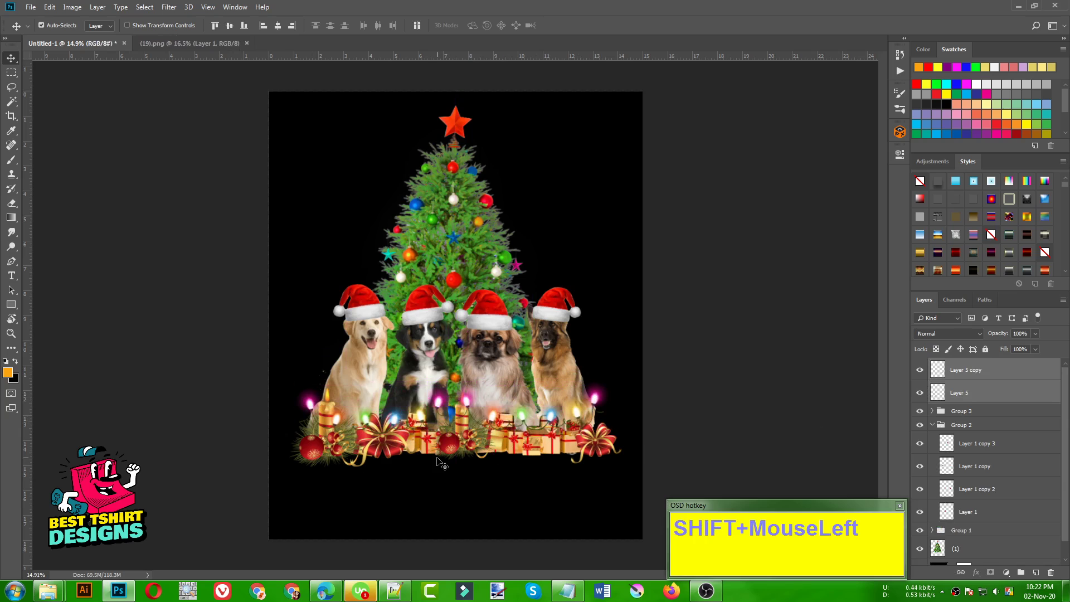
{"action": "left_click_drag", "start_coordinate": [992, 397], "coordinate": [939, 418]}
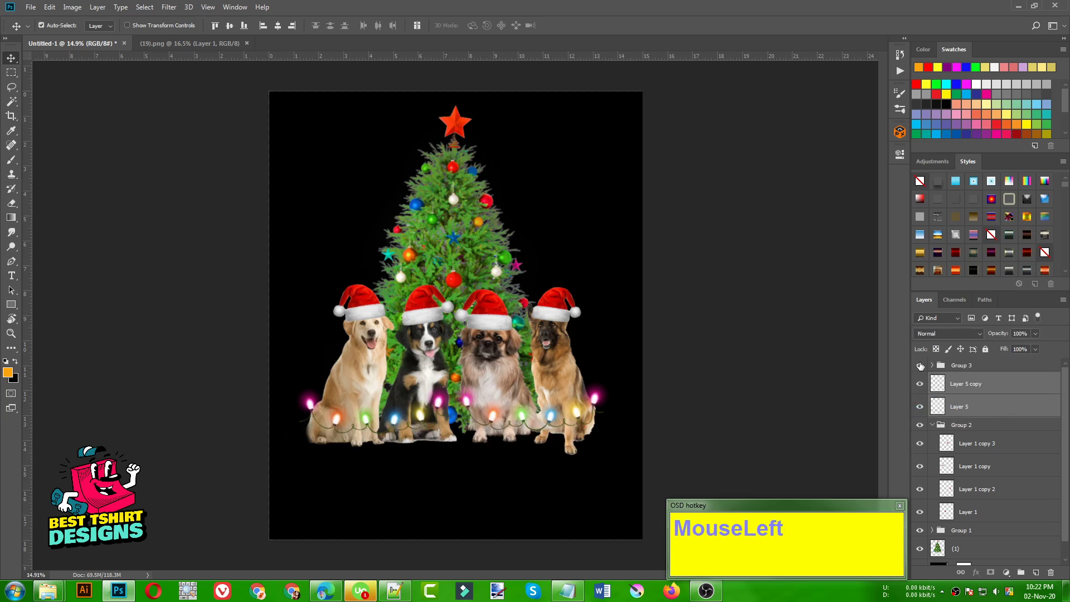
{"action": "left_click", "coordinate": [929, 429]}
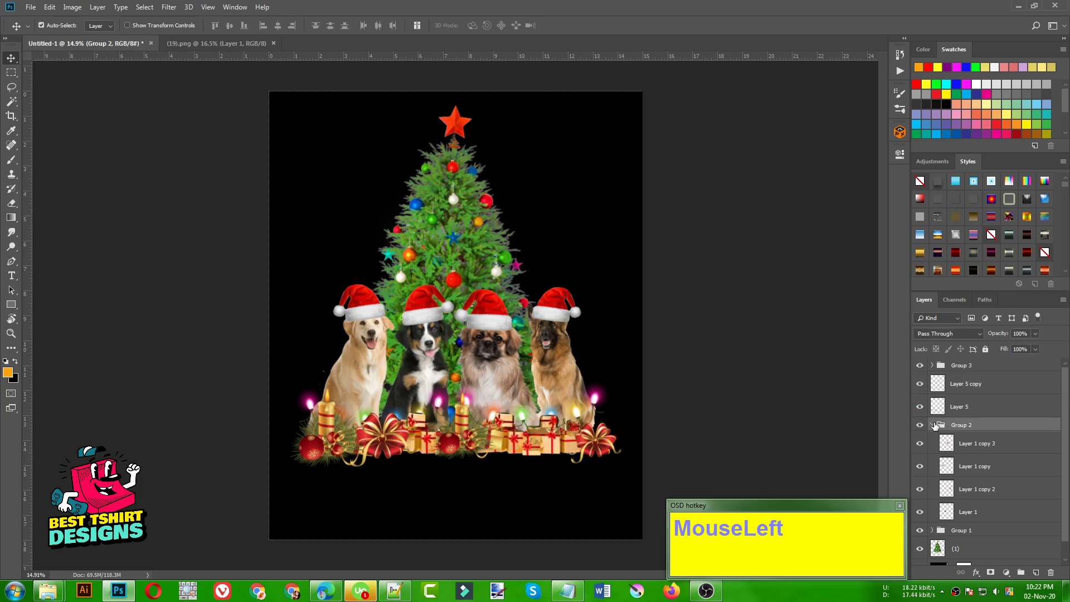
{"action": "left_click", "coordinate": [933, 425]}
Step: Group the two string light layers, Layer 5 and Layer 5 copy
{"action": "left_click", "coordinate": [974, 412]}
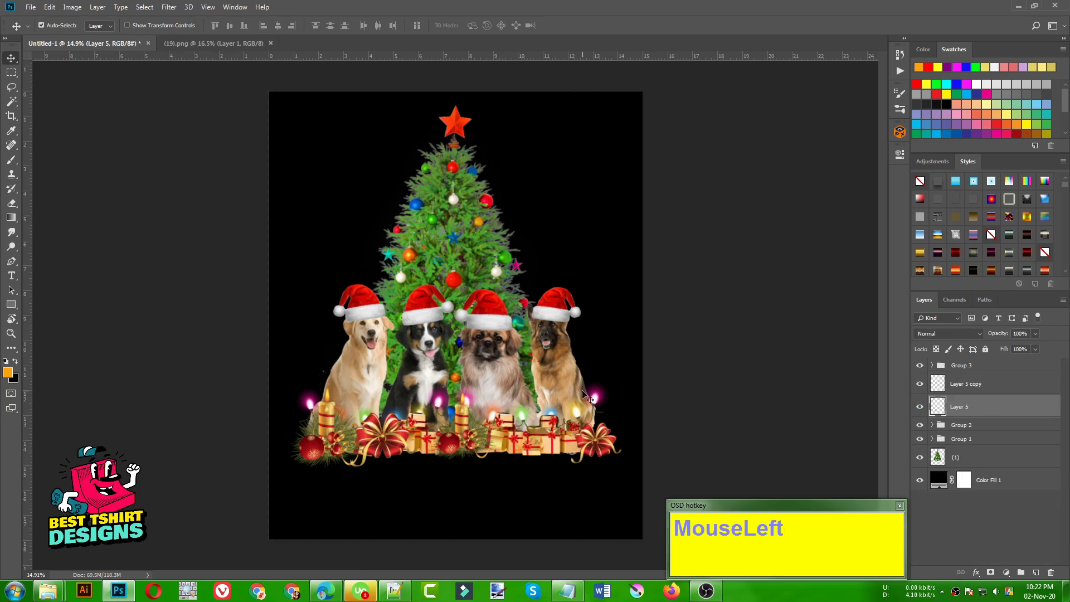
{"action": "left_click", "coordinate": [966, 390], "text": "shift"}
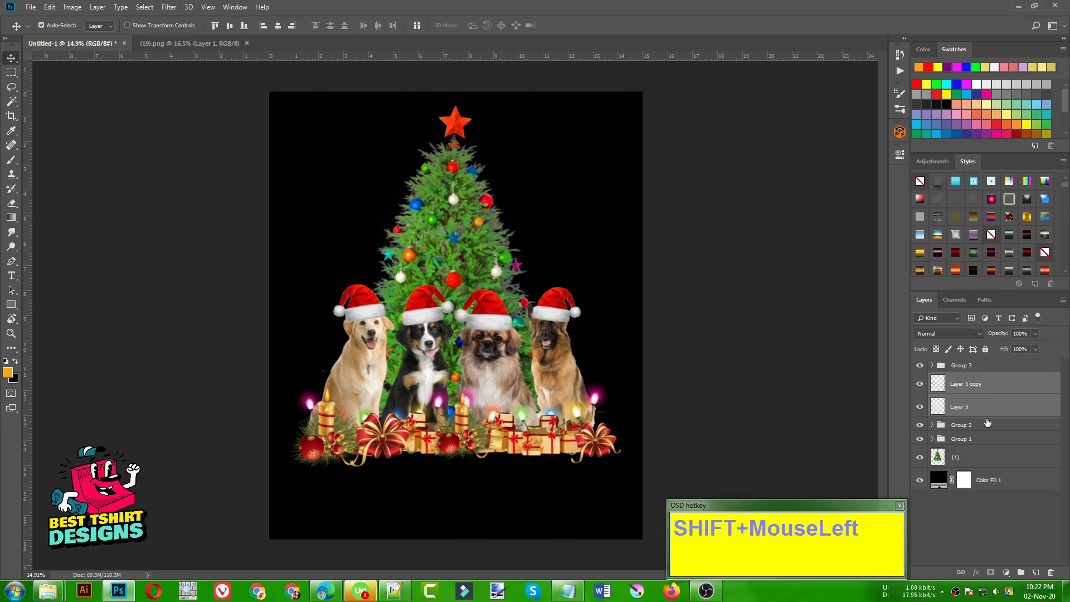
{"action": "scroll", "coordinate": [986, 422], "scroll_direction": "up", "scroll_amount": 1}
{"action": "key", "text": "ctrl+g"}
{"action": "scroll", "coordinate": [987, 423], "scroll_direction": "up", "scroll_amount": 1}
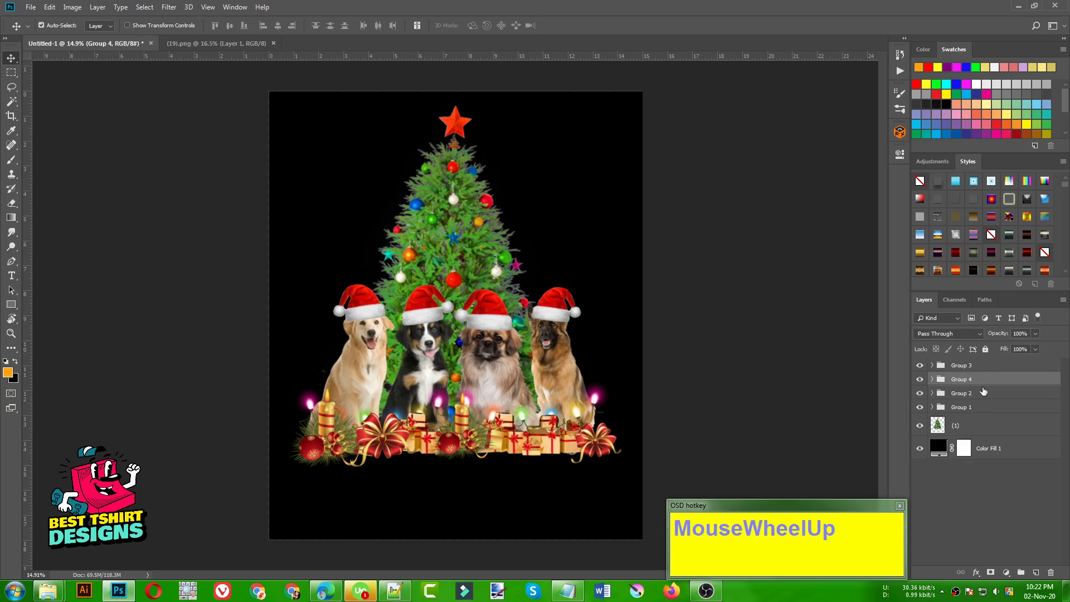
Step: Duplicate Group 4 above Group 3 and shift the copy's two light strings down across the front of the gifts
{"action": "left_click", "coordinate": [979, 376], "text": "alt"}
{"action": "left_click_drag", "start_coordinate": [979, 375], "coordinate": [982, 364]}
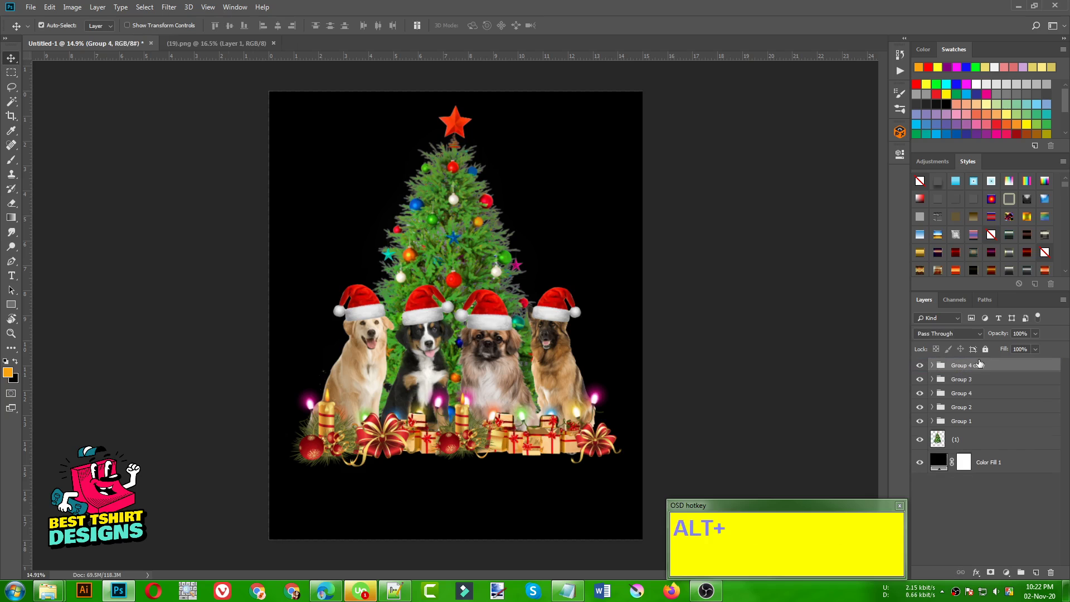
{"action": "left_click_drag", "start_coordinate": [491, 417], "coordinate": [471, 453]}
{"action": "left_click_drag", "start_coordinate": [399, 422], "coordinate": [399, 451]}
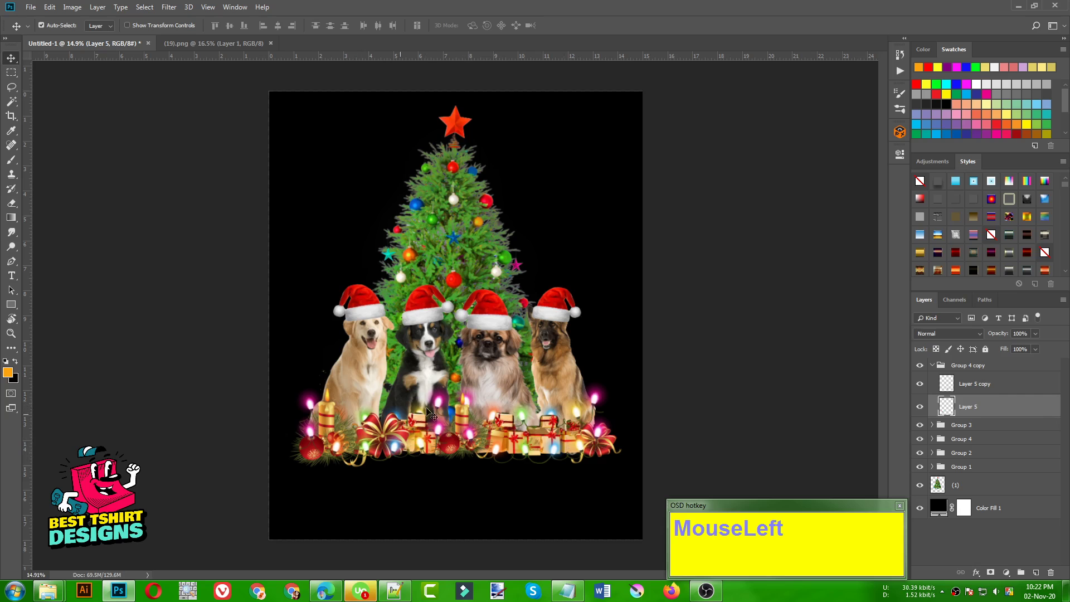
Step: Open the coloured bulb string image (21).png from the 1. Christmas folder
{"action": "scroll", "coordinate": [571, 410], "scroll_direction": "up", "scroll_amount": 3}
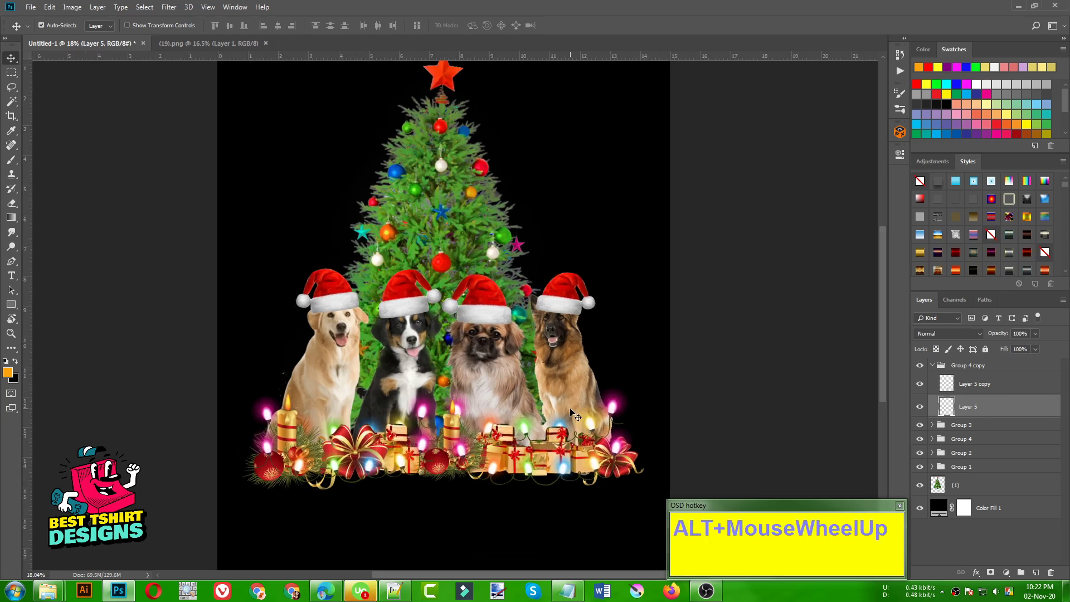
{"action": "key", "text": "ctrl+o"}
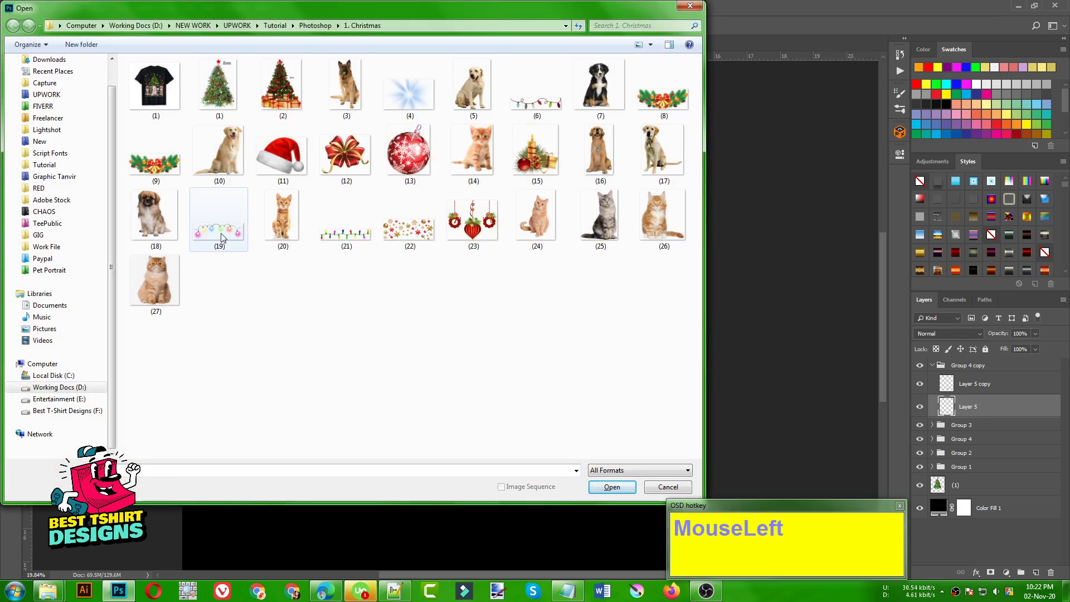
{"action": "left_click", "coordinate": [347, 235]}
{"action": "double_click", "coordinate": [347, 235]}
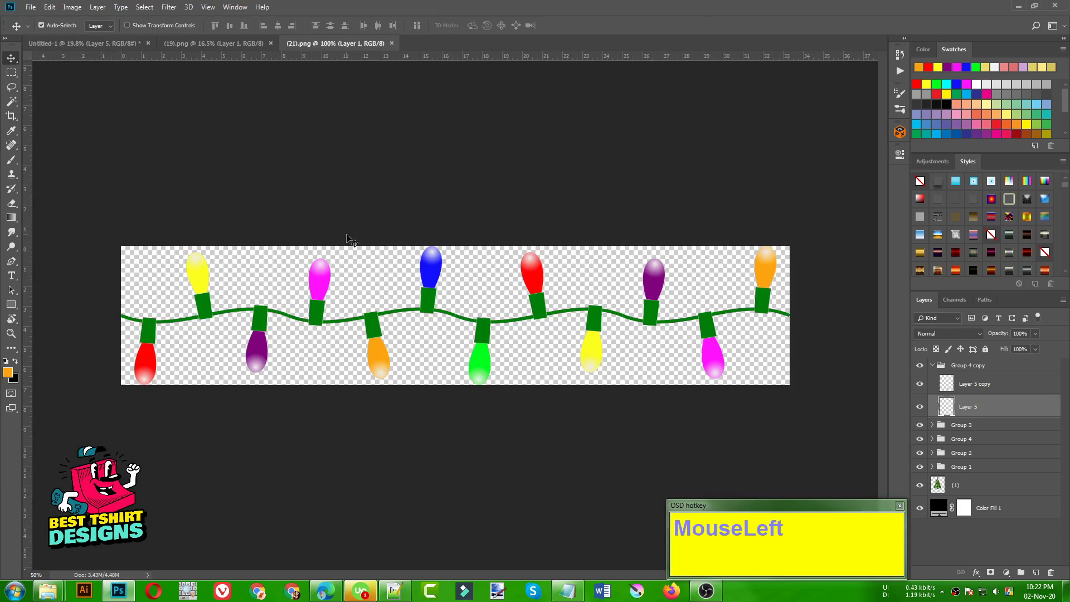
Step: Bring the coloured bulb string into the design across the middle of the tree and scale it to 70%
{"action": "left_click_drag", "start_coordinate": [324, 288], "coordinate": [407, 222]}
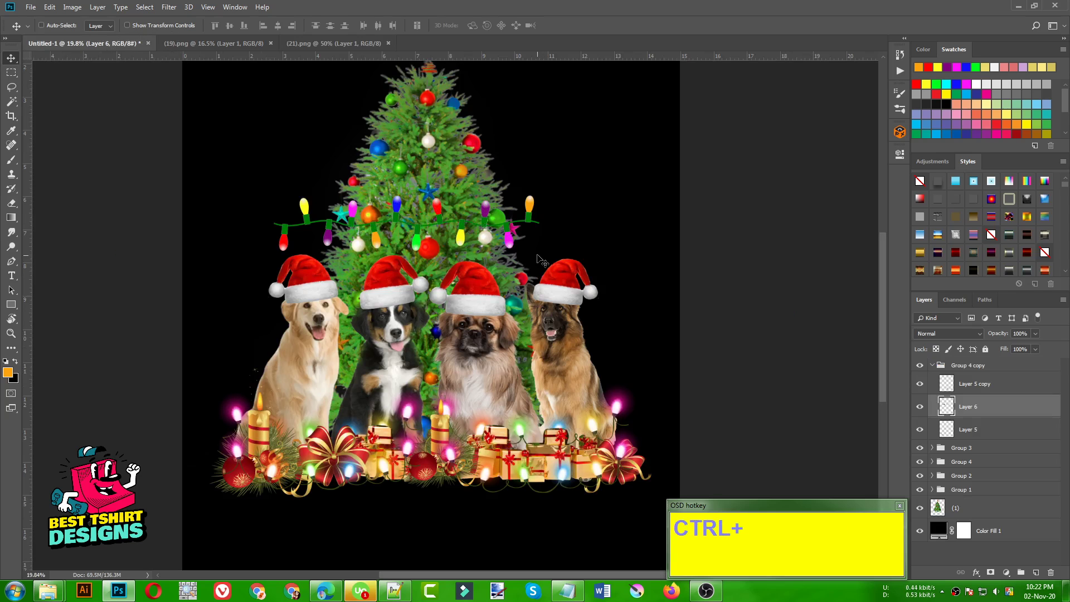
{"action": "key", "text": "ctrl+t"}
{"action": "left_click_drag", "start_coordinate": [539, 250], "coordinate": [499, 241]}
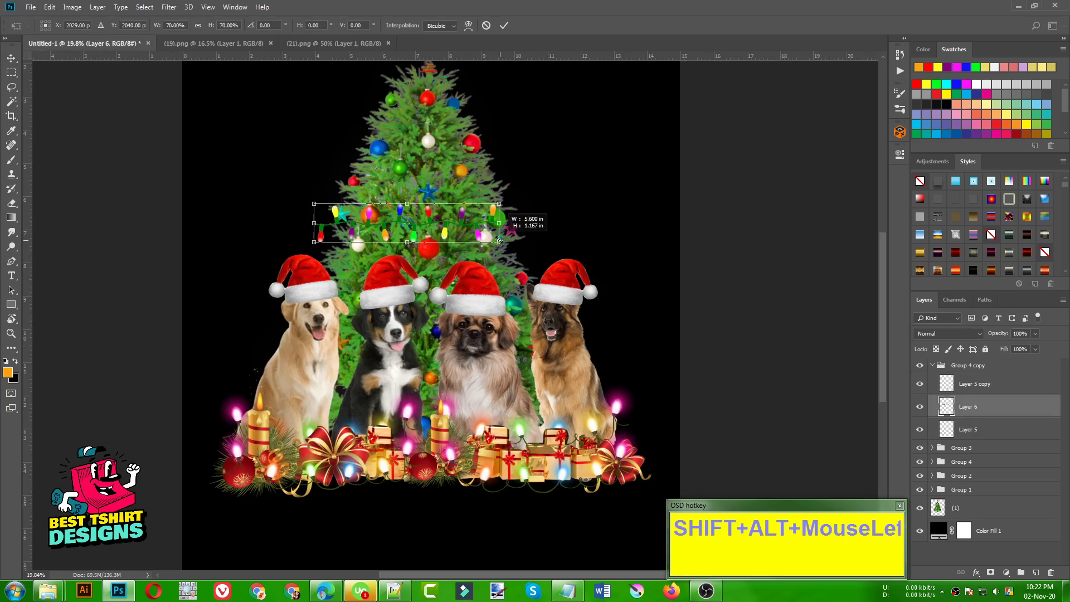
{"action": "key", "text": "Return"}
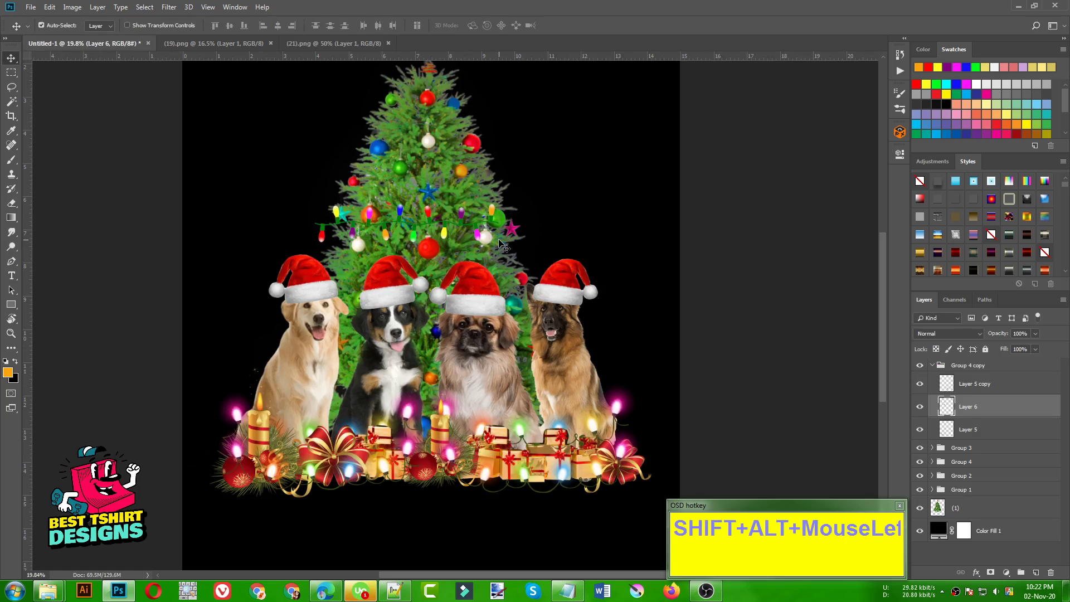
Step: Move the bulb string, Layer 6, out of Group 4 copy to the top of the layer stack and collapse the group
{"action": "scroll", "coordinate": [982, 423], "scroll_direction": "up", "scroll_amount": 2}
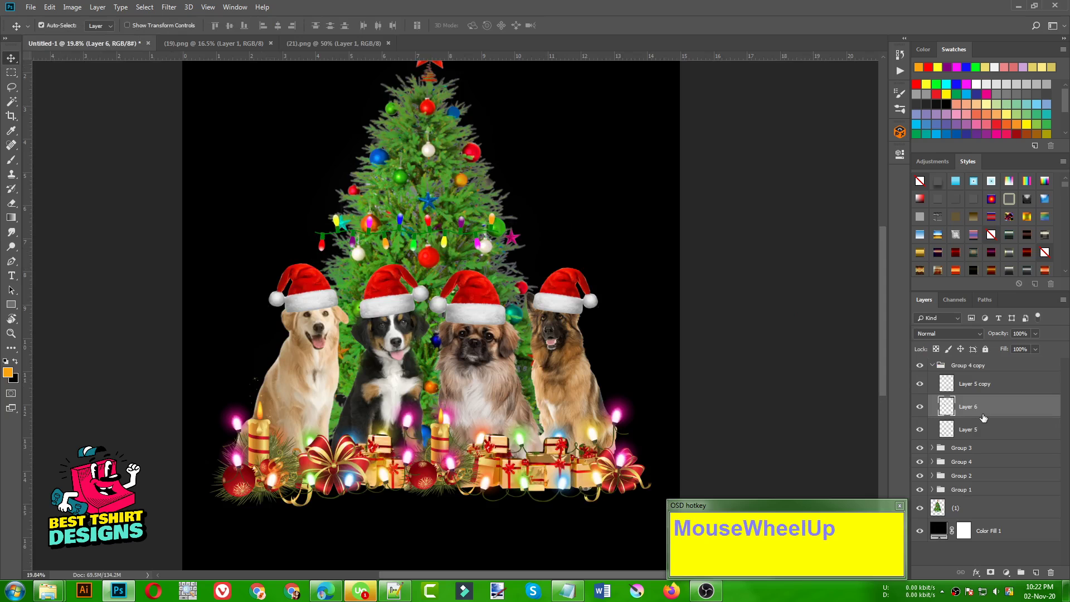
{"action": "left_click_drag", "start_coordinate": [978, 407], "coordinate": [976, 363]}
{"action": "scroll", "coordinate": [984, 401], "scroll_direction": "up", "scroll_amount": 1}
{"action": "left_click", "coordinate": [929, 389]}
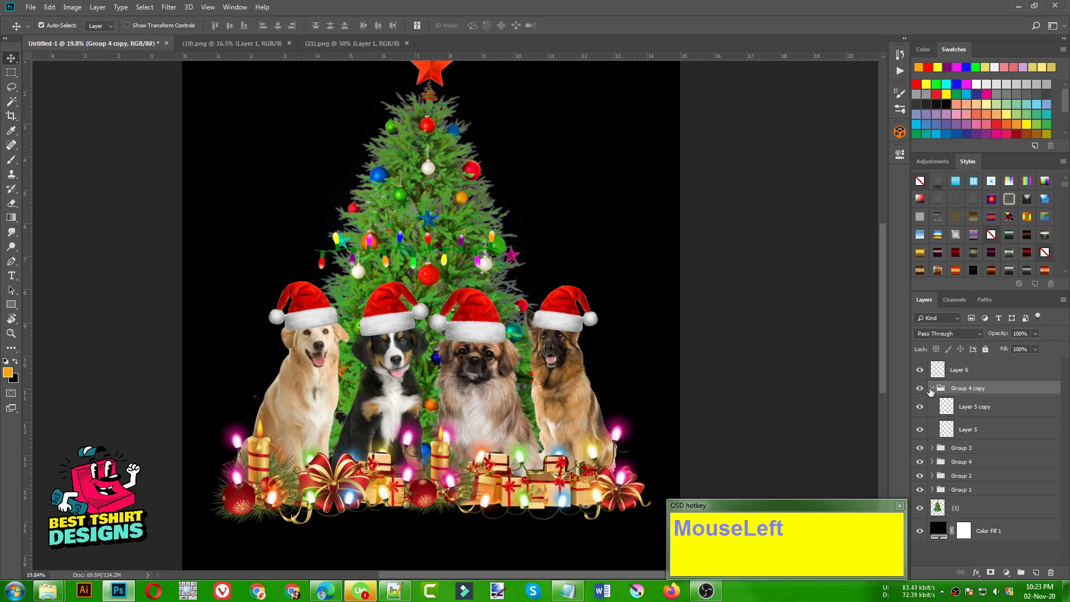
{"action": "left_click", "coordinate": [932, 389]}
Step: Shrink the Layer 6 bulb string, tilt it down to the right and place it across the upper part of the tree
{"action": "left_click", "coordinate": [947, 372]}
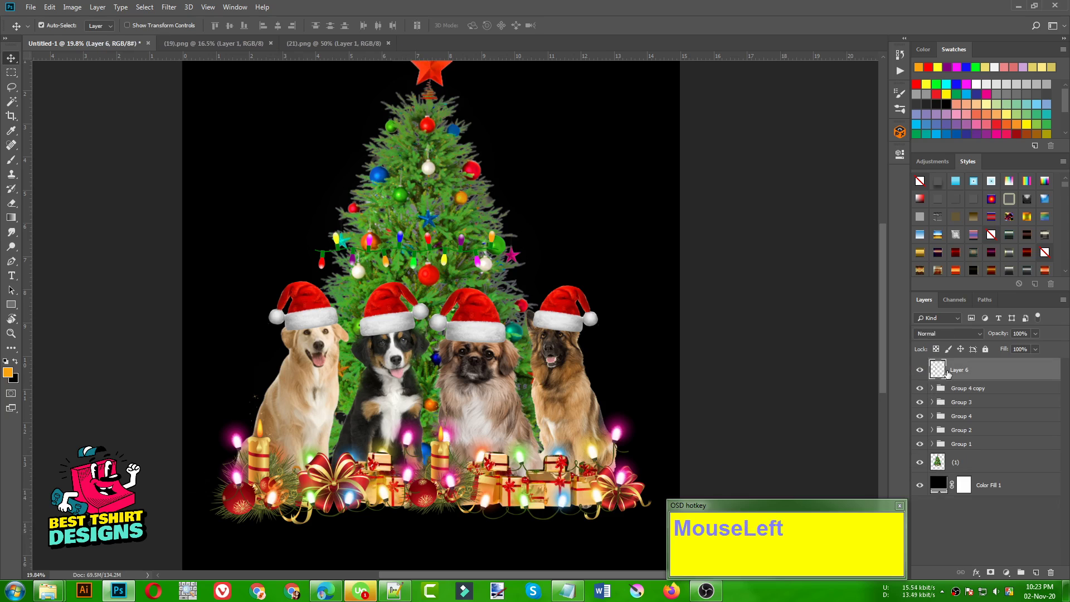
{"action": "left_click", "coordinate": [918, 371]}
{"action": "left_click", "coordinate": [918, 371]}
{"action": "key", "text": "ctrl+t"}
{"action": "left_click_drag", "start_coordinate": [504, 255], "coordinate": [465, 304]}
{"action": "left_click_drag", "start_coordinate": [459, 300], "coordinate": [469, 171]}
{"action": "double_click", "coordinate": [467, 170]}
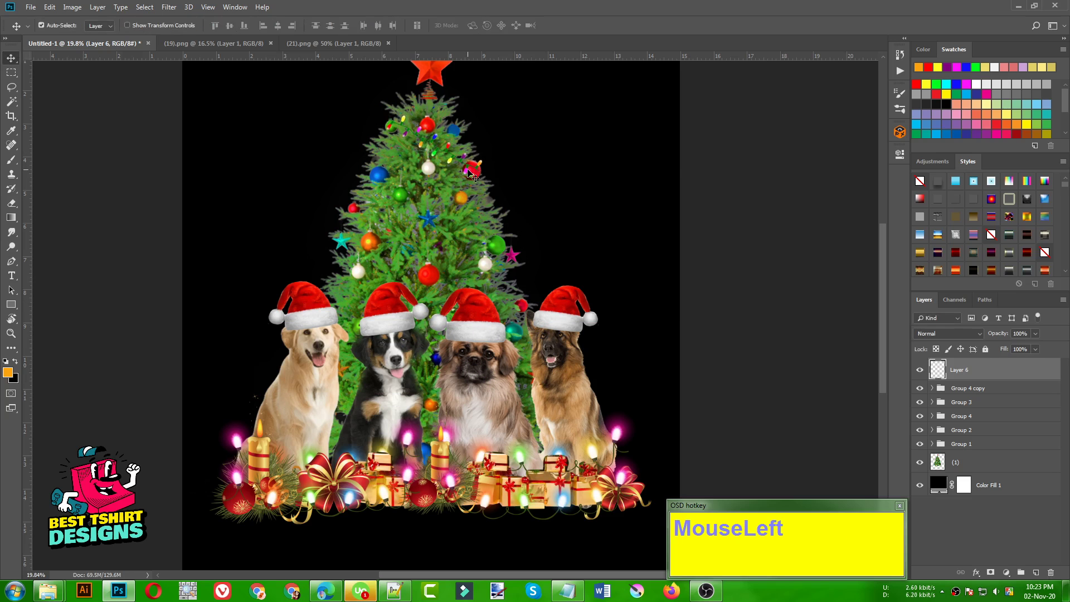
Step: Add a new empty layer directly beneath the Layer 6 bulb string
{"action": "scroll", "coordinate": [431, 112], "scroll_direction": "up", "scroll_amount": 6}
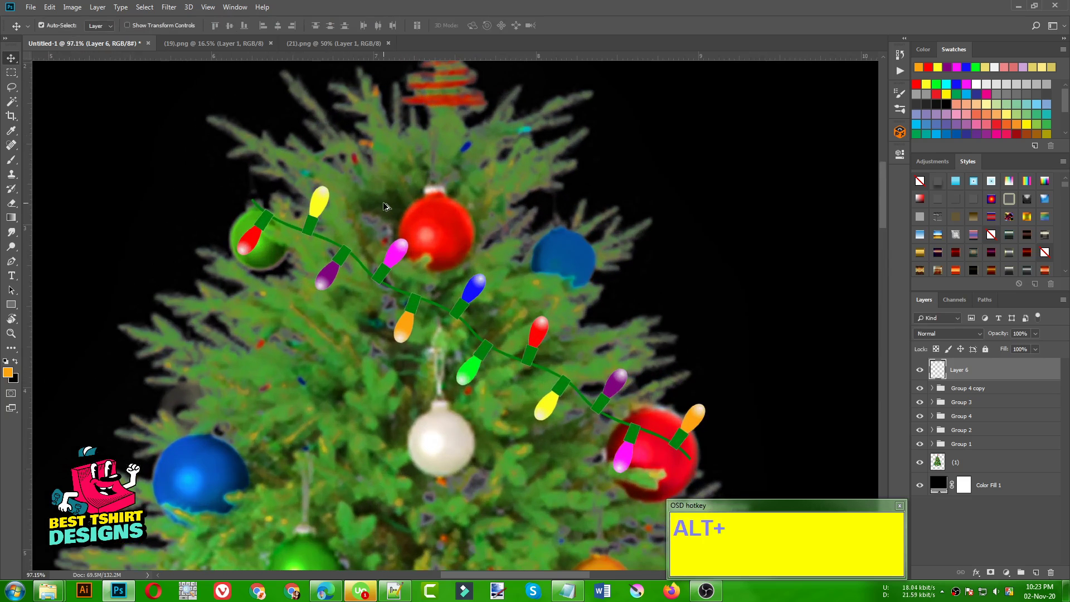
{"action": "scroll", "coordinate": [387, 206], "scroll_direction": "up", "scroll_amount": 1}
{"action": "left_click_drag", "start_coordinate": [490, 262], "coordinate": [420, 210]}
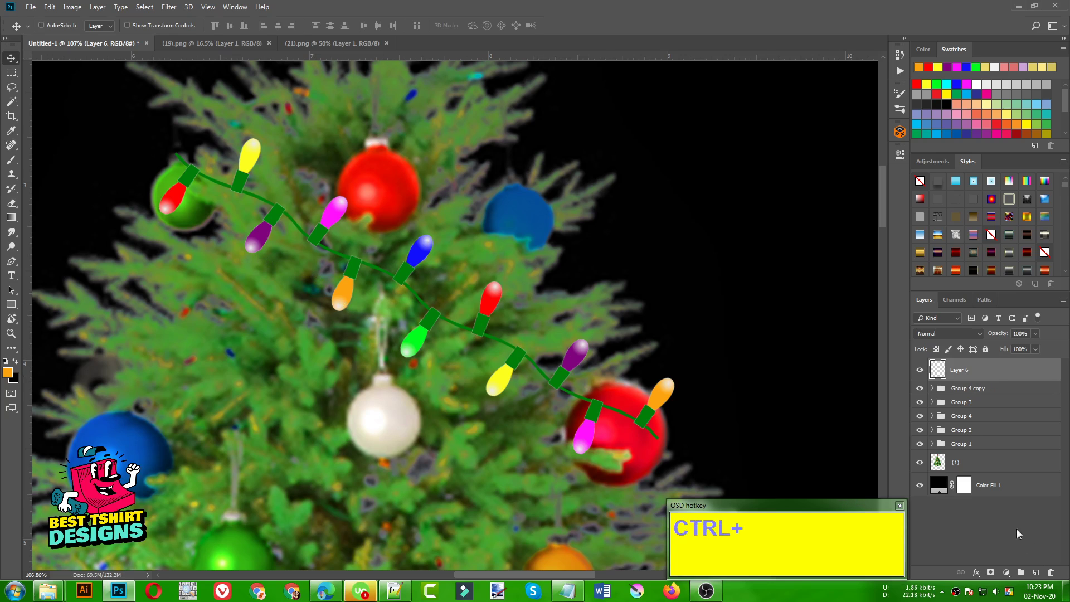
{"action": "left_click", "coordinate": [1035, 572], "text": "ctrl"}
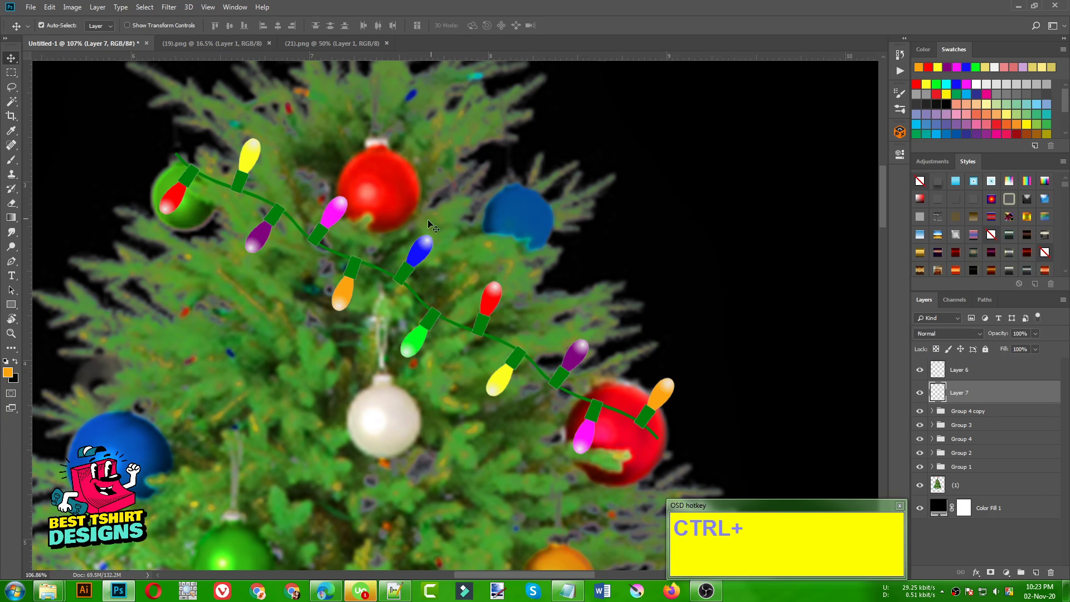
Step: Set up a soft round brush of 100 px with 0% hardness, test one dab and undo it
{"action": "key", "text": "b"}
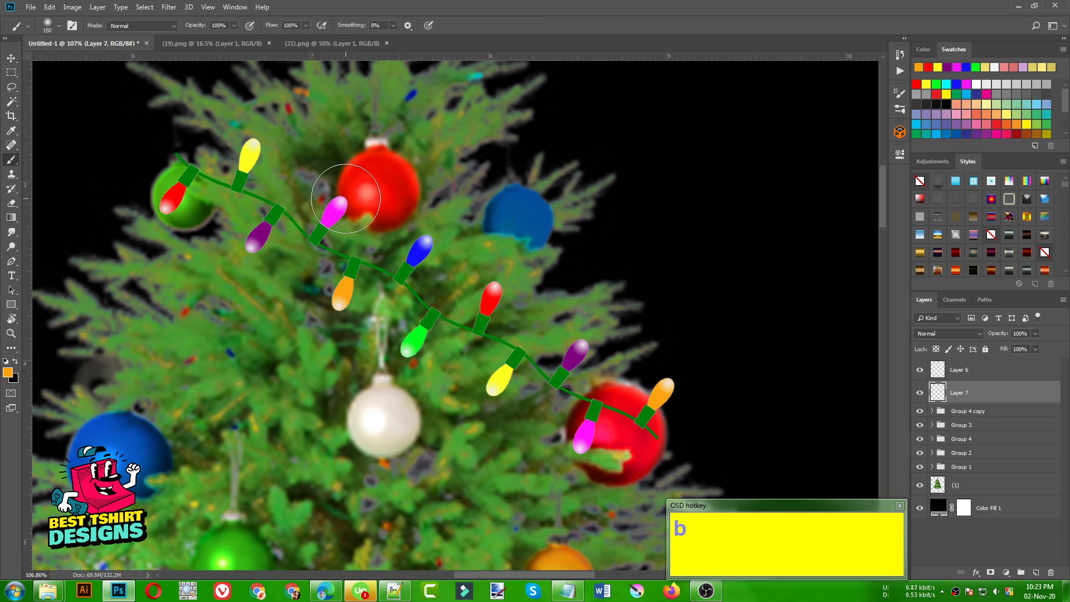
{"action": "key", "text": "bracketleft"}
{"action": "key", "text": "bracketleft"}
{"action": "left_click", "coordinate": [59, 25]}
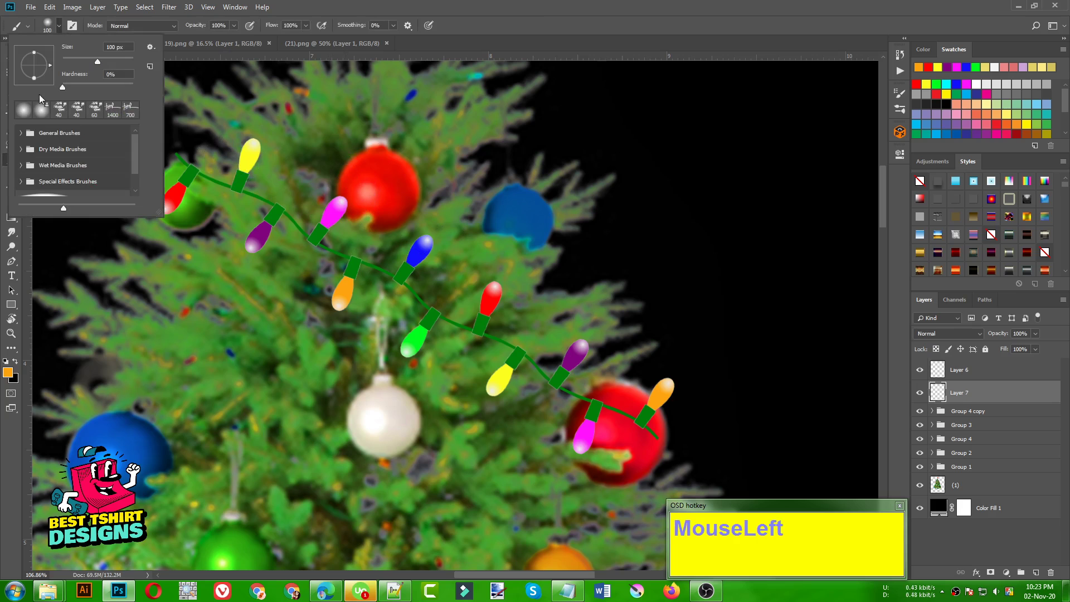
{"action": "mouse_move", "coordinate": [65, 90]}
{"action": "left_mouse_down"}
{"action": "mouse_move", "coordinate": [98, 89]}
{"action": "mouse_move", "coordinate": [63, 87]}
{"action": "left_mouse_up"}
{"action": "left_click", "coordinate": [186, 125]}
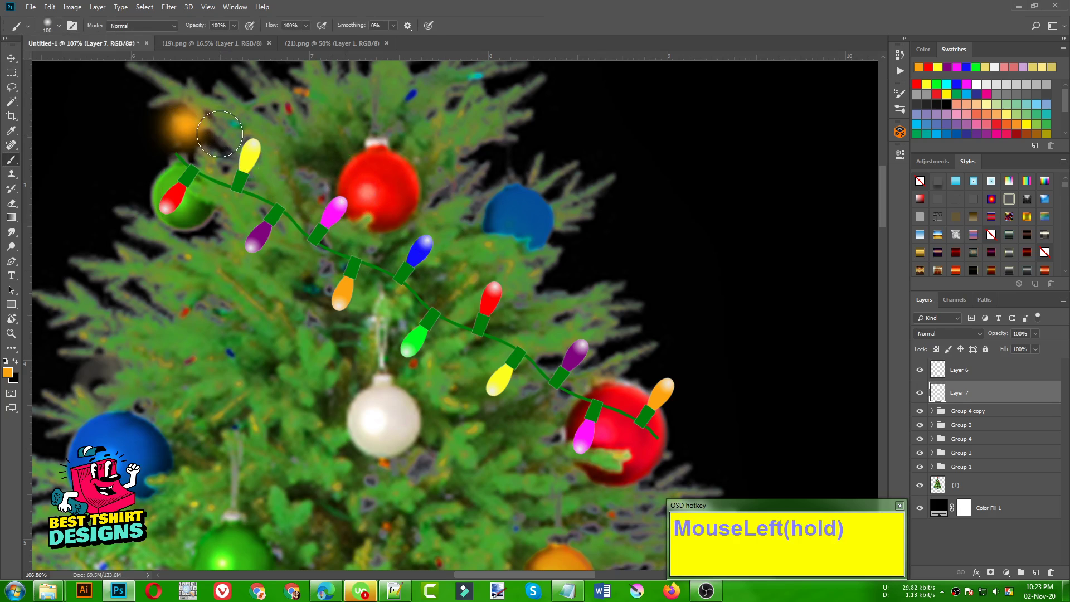
{"action": "key", "text": "ctrl+z"}
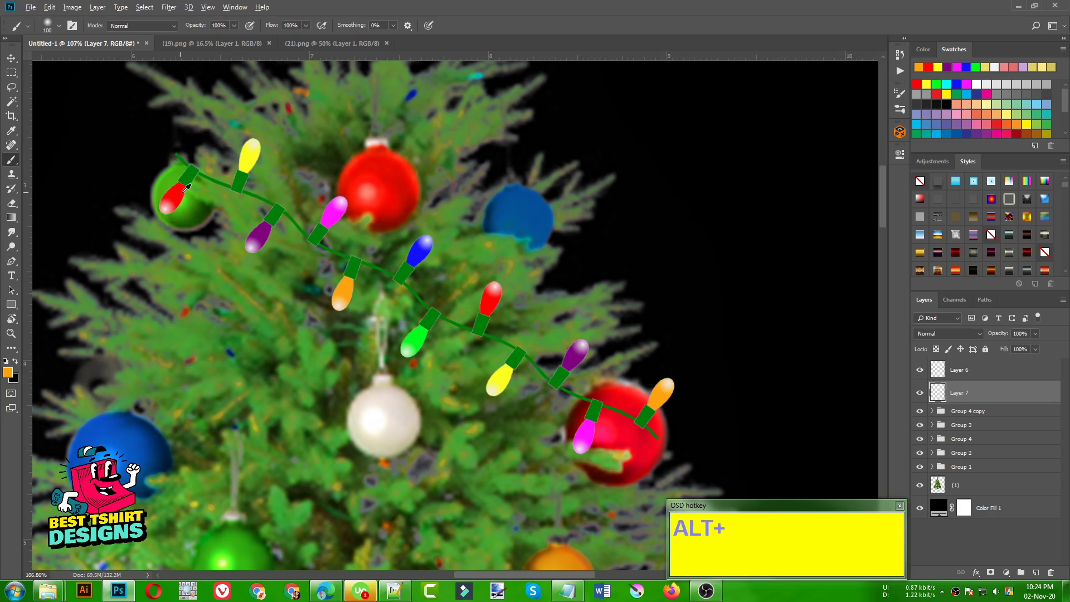
Step: On Layer 7, sample each bulb's colour and dab a matching soft glow behind the first six bulbs, from red to blue
{"action": "left_click", "coordinate": [179, 190], "text": "alt"}
{"action": "left_click", "coordinate": [171, 202]}
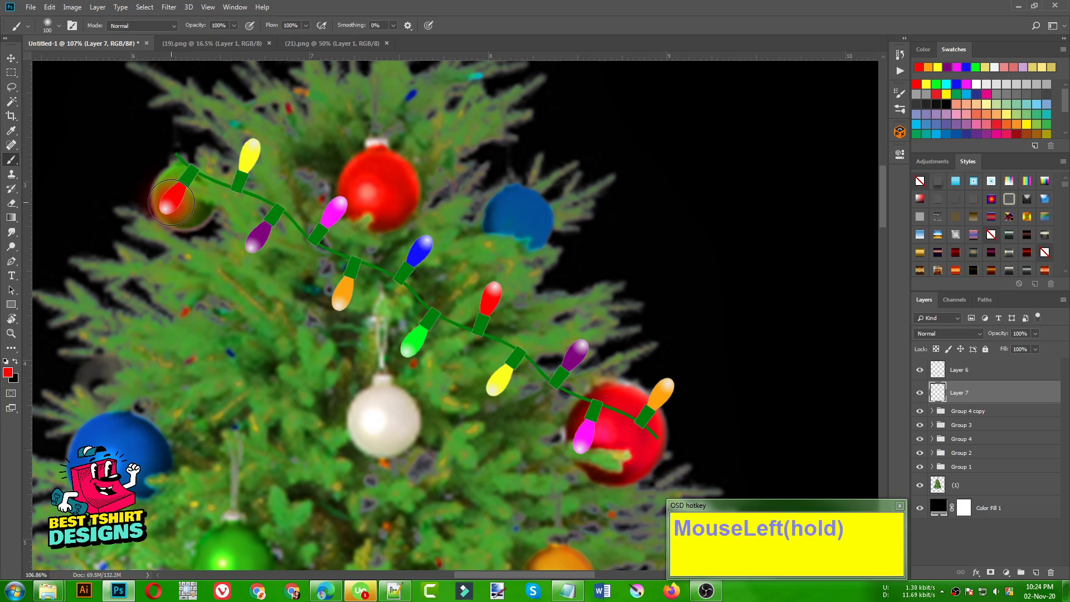
{"action": "left_click", "coordinate": [253, 158], "text": "alt"}
{"action": "left_click", "coordinate": [249, 150]}
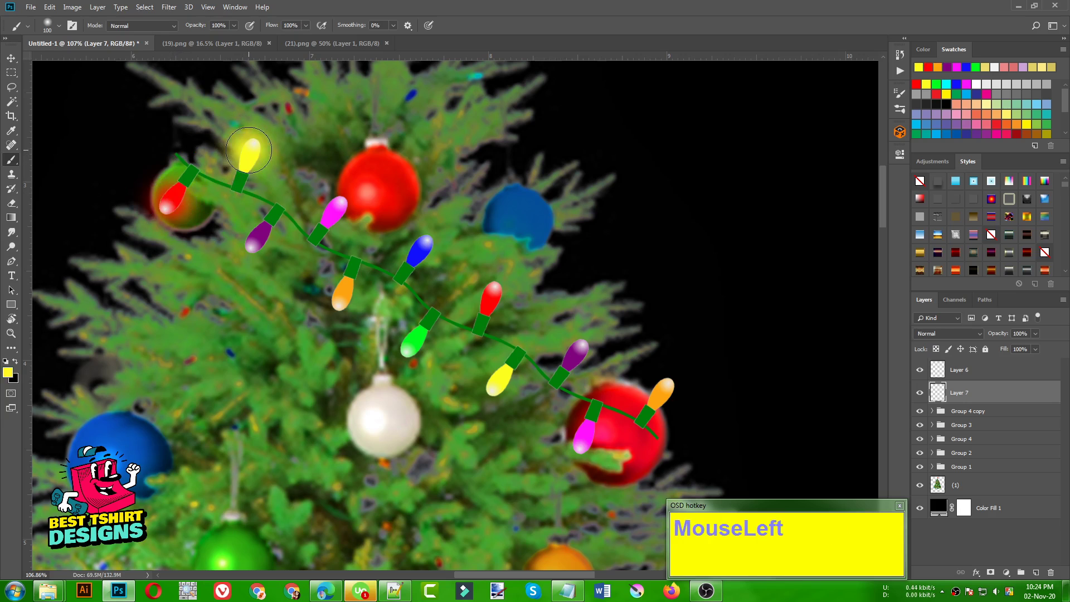
{"action": "left_click", "coordinate": [265, 228], "text": "alt"}
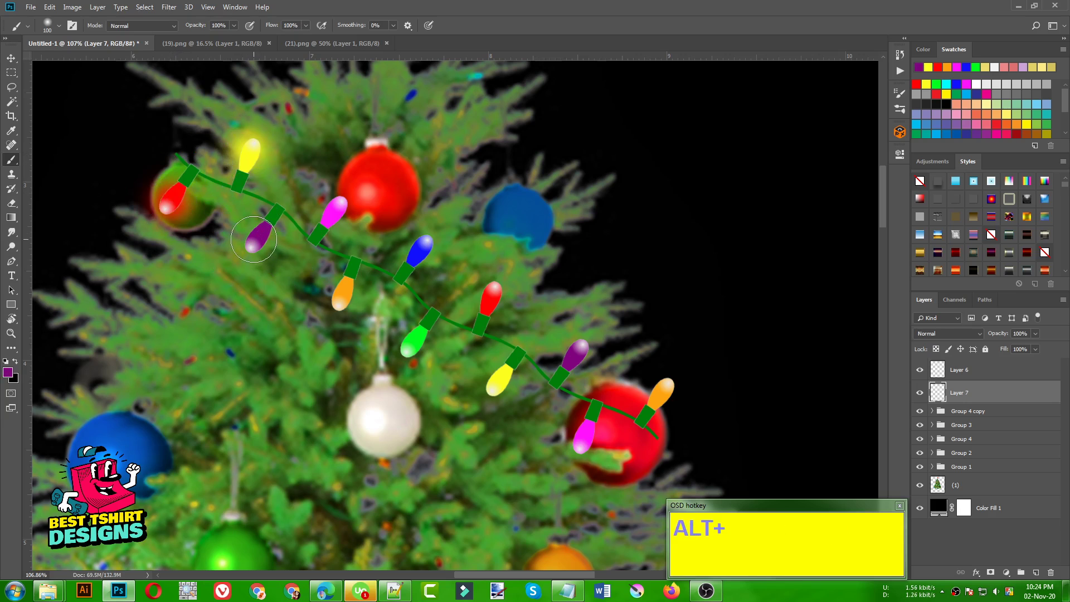
{"action": "left_click", "coordinate": [255, 240]}
{"action": "left_click", "coordinate": [335, 214], "text": "alt"}
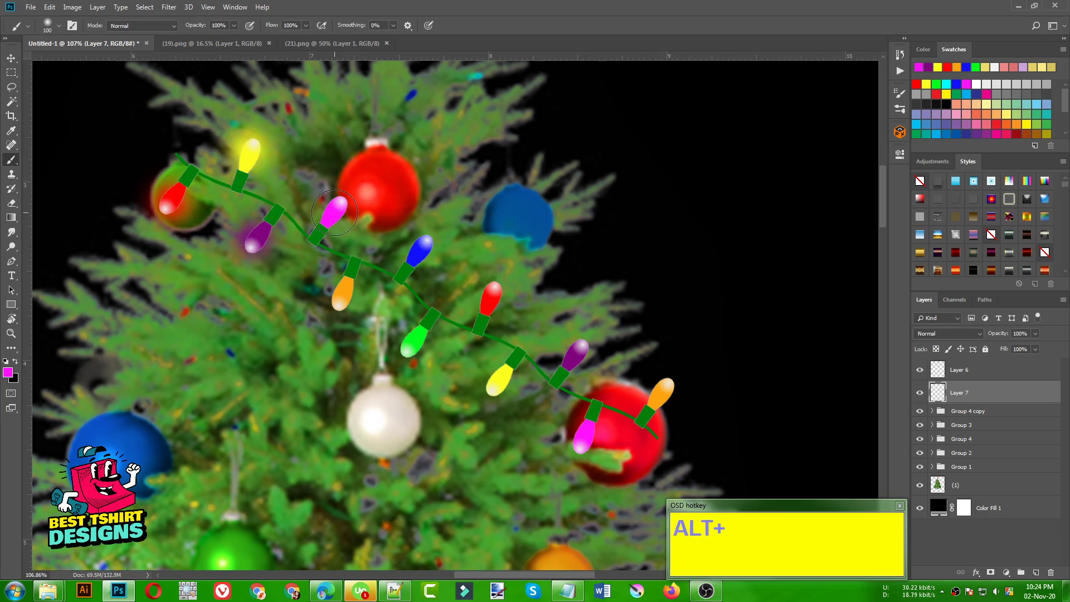
{"action": "left_click", "coordinate": [336, 207]}
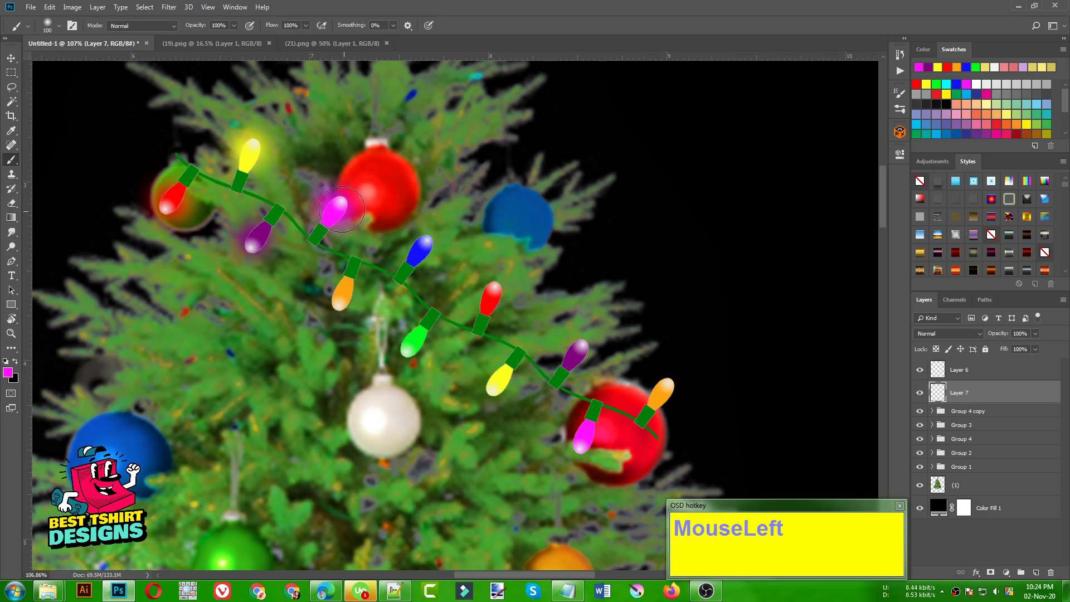
{"action": "left_click", "coordinate": [347, 282], "text": "alt"}
{"action": "left_click", "coordinate": [337, 296]}
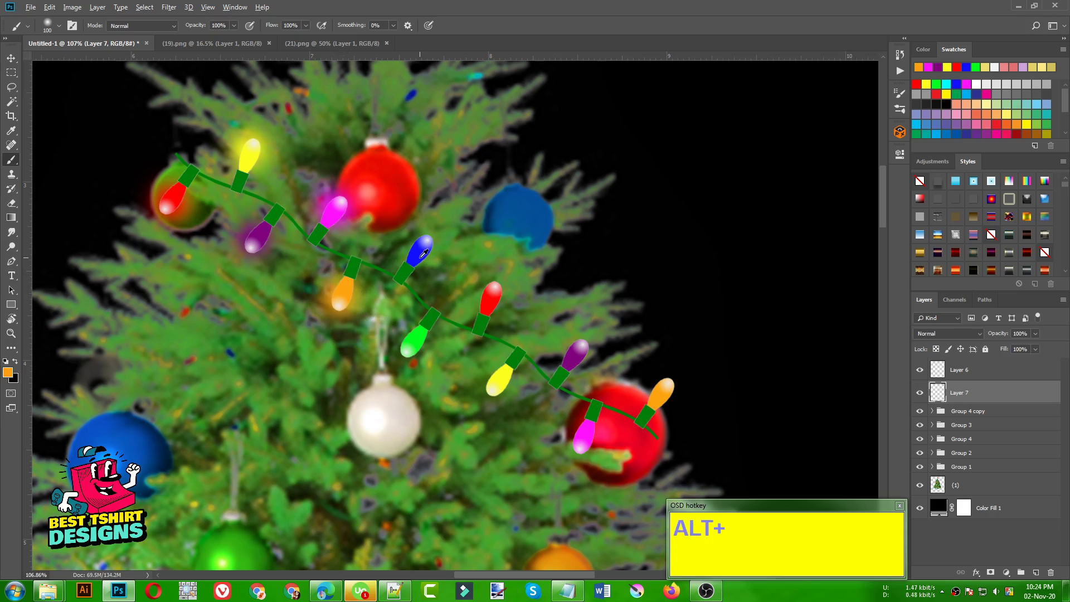
{"action": "left_click", "coordinate": [423, 254], "text": "alt"}
{"action": "left_click", "coordinate": [421, 252]}
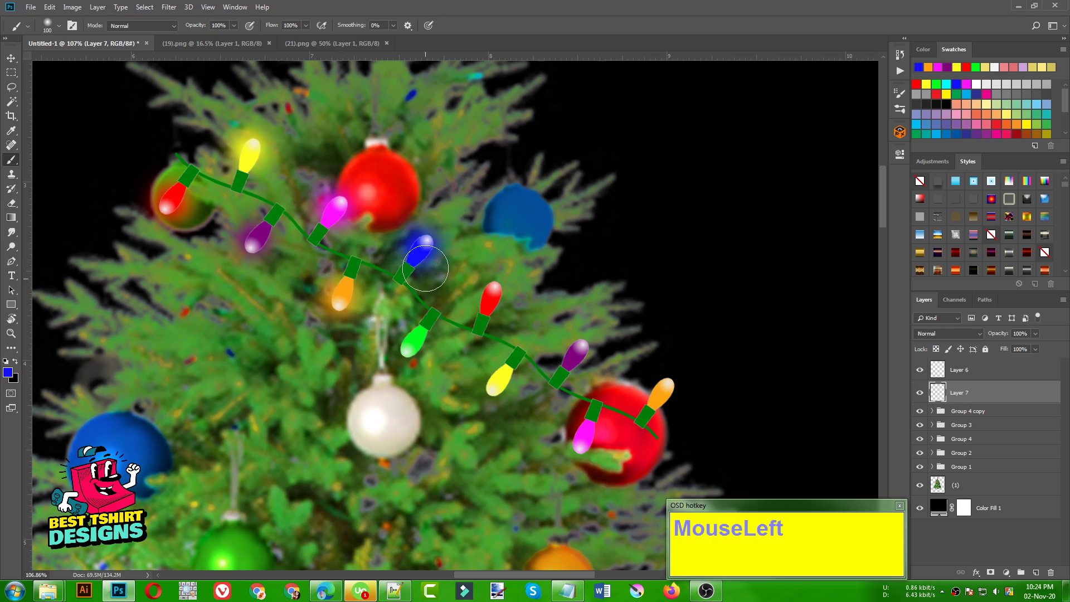
Step: Dab colour-matched soft glows behind the remaining six bulbs, from green down to the last orange one, sampling each bulb's colour
{"action": "left_click", "coordinate": [420, 337], "text": "alt"}
{"action": "left_click", "coordinate": [413, 344]}
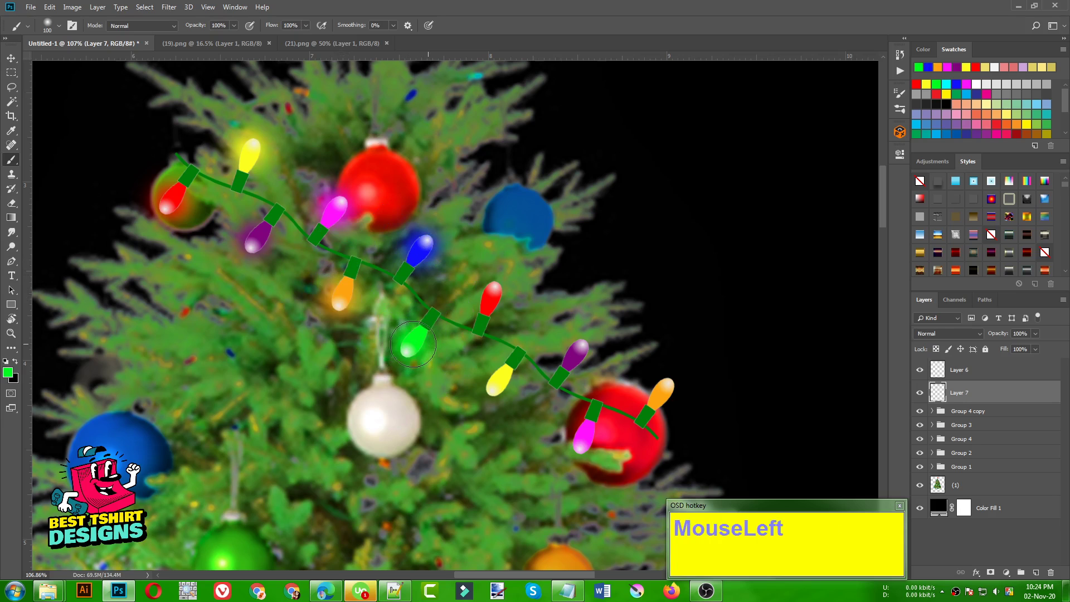
{"action": "left_click", "coordinate": [490, 299], "text": "alt"}
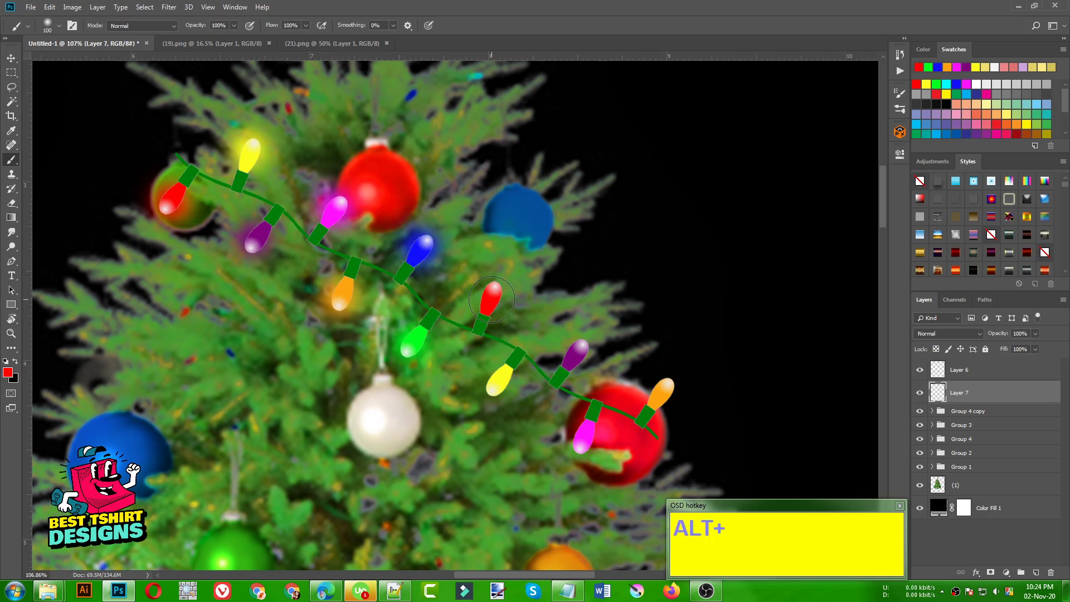
{"action": "left_click", "coordinate": [491, 299]}
{"action": "left_click", "coordinate": [506, 374], "text": "alt"}
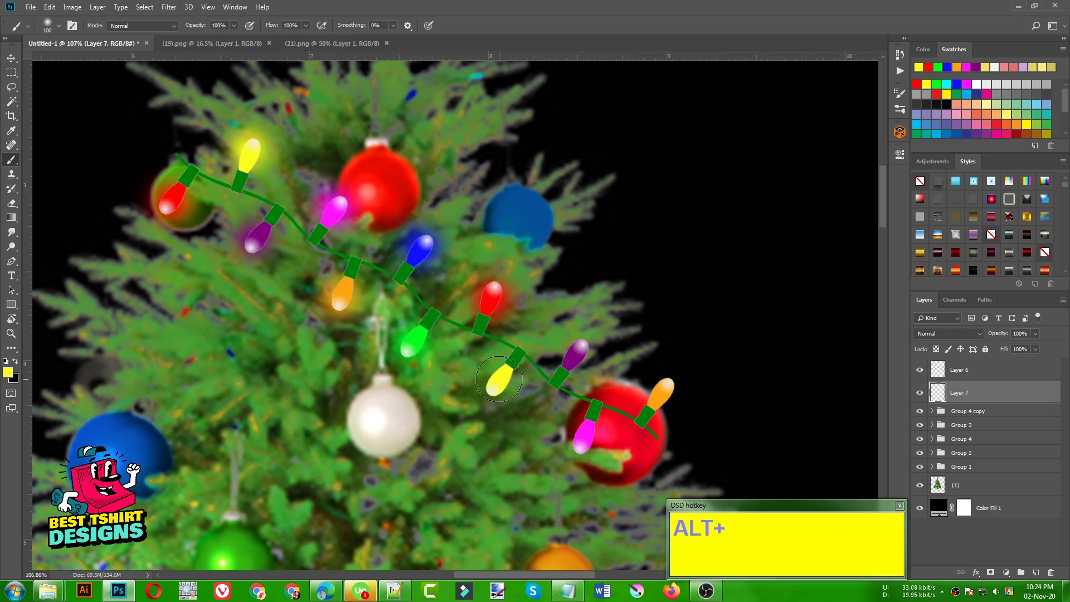
{"action": "left_click", "coordinate": [495, 380]}
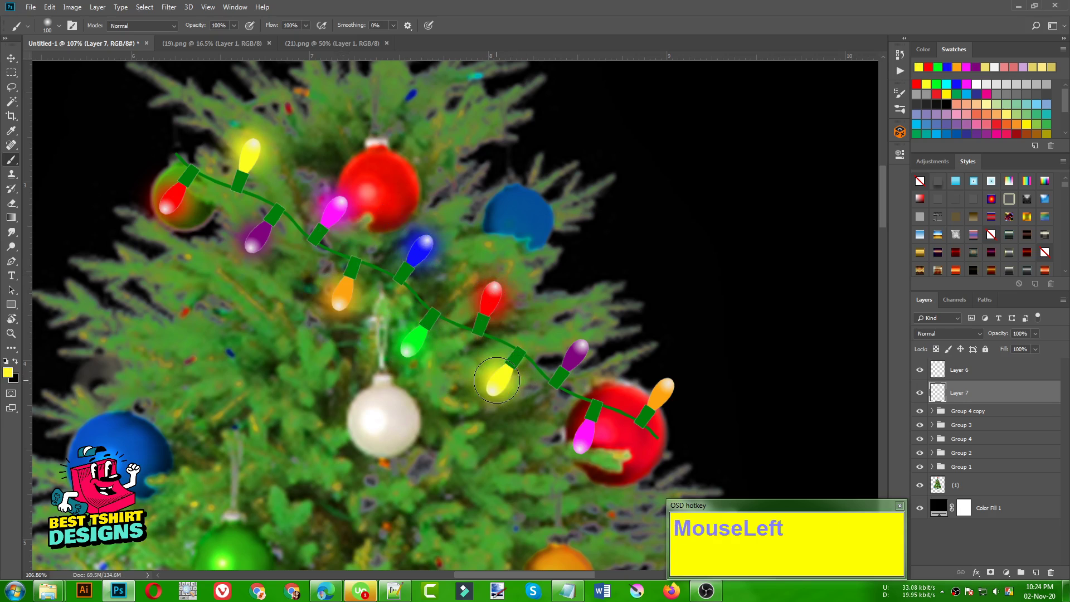
{"action": "left_click", "coordinate": [576, 357], "text": "alt"}
{"action": "left_click", "coordinate": [576, 357]}
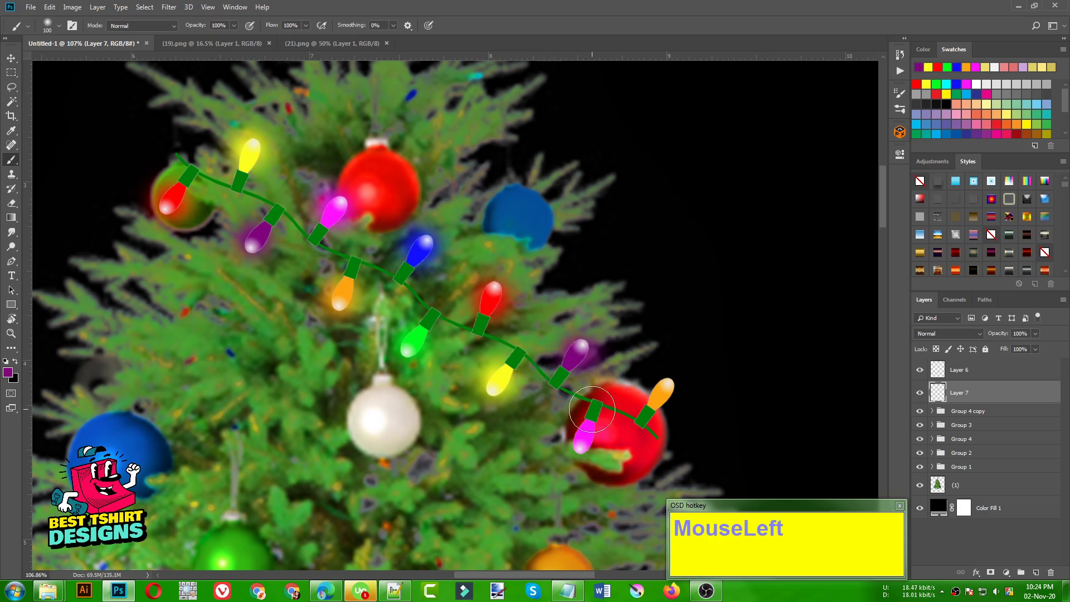
{"action": "left_click", "coordinate": [588, 428], "text": "alt"}
{"action": "left_click", "coordinate": [583, 438]}
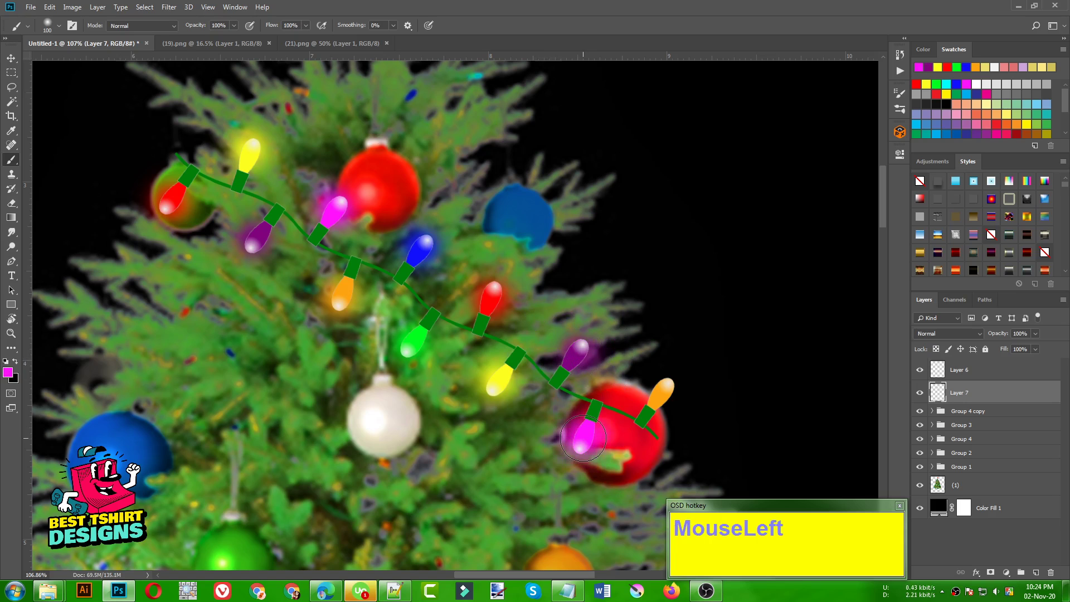
{"action": "left_click", "coordinate": [665, 396], "text": "alt"}
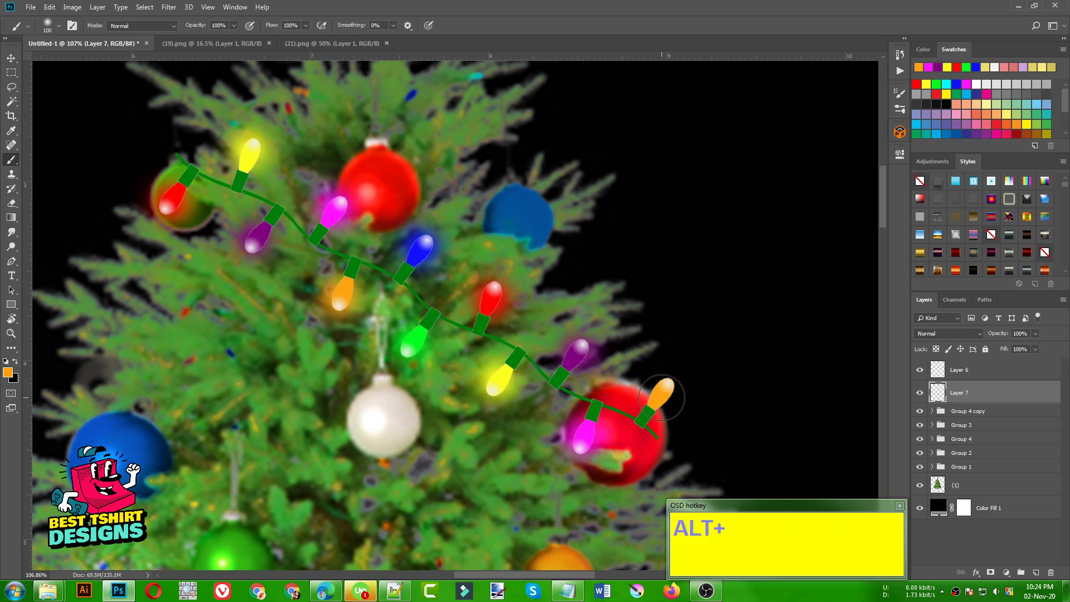
{"action": "left_click", "coordinate": [663, 392]}
Step: Try a larger 150 px orange glow on the last bulb of the string and undo it
{"action": "scroll", "coordinate": [311, 273], "scroll_direction": "down", "scroll_amount": 10}
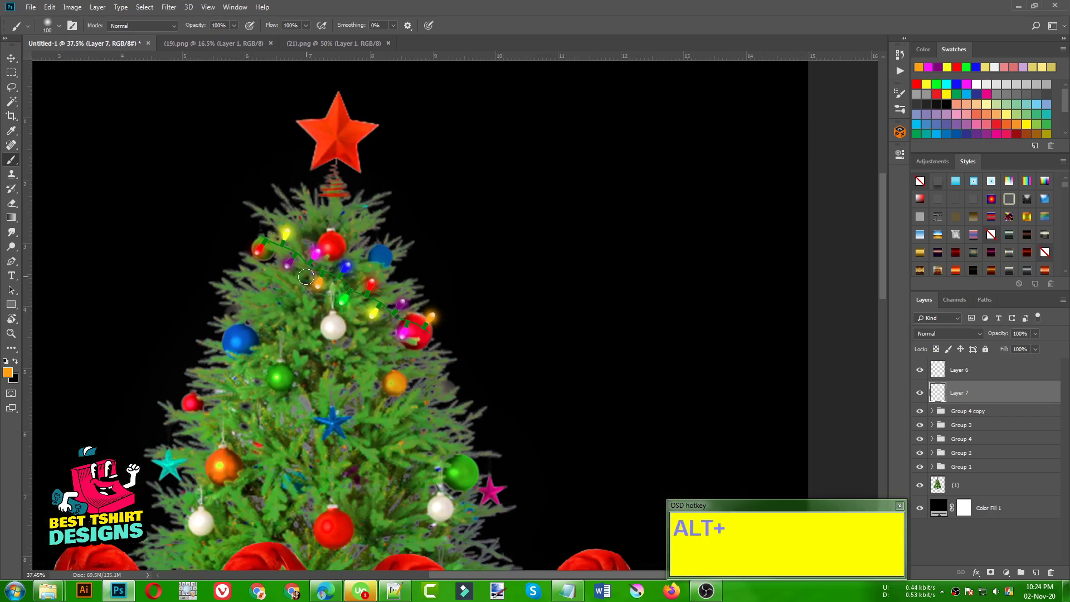
{"action": "scroll", "coordinate": [306, 277], "scroll_direction": "up", "scroll_amount": 6}
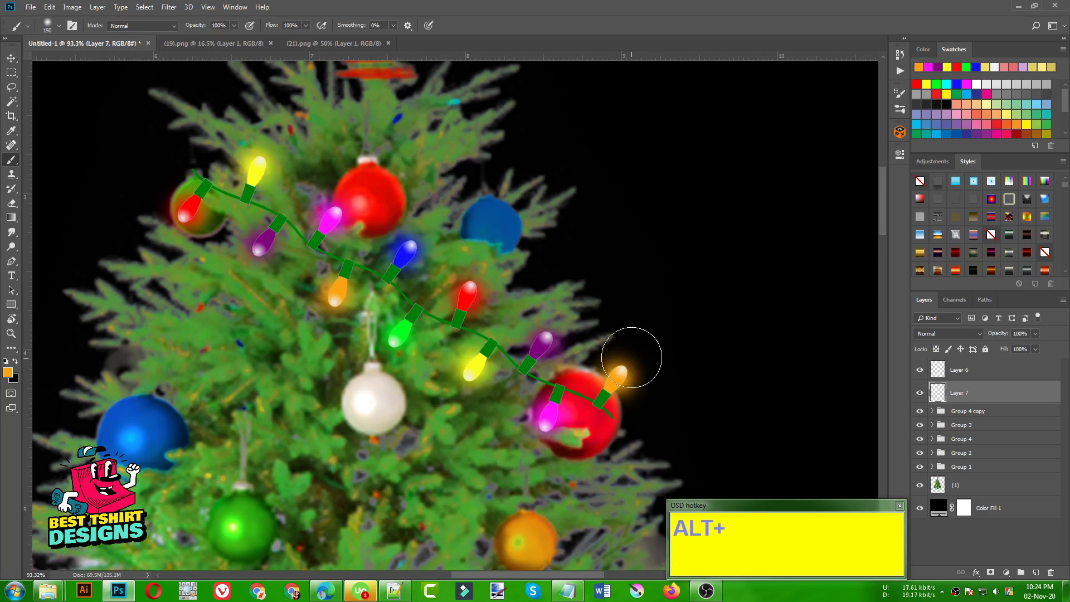
{"action": "left_click", "coordinate": [627, 369]}
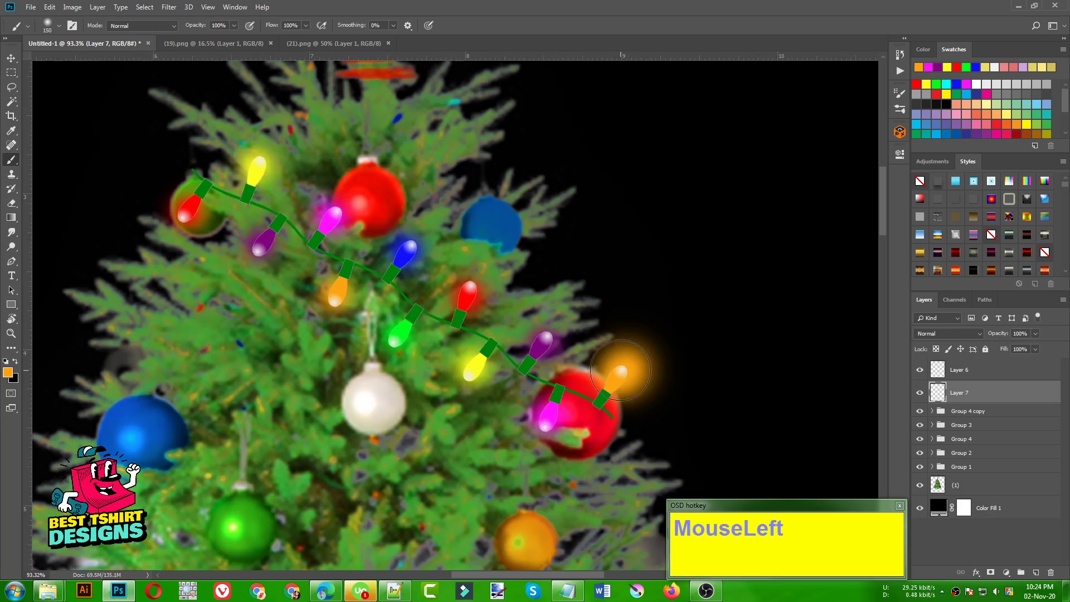
{"action": "key", "text": "ctrl+z"}
{"action": "left_click", "coordinate": [616, 373]}
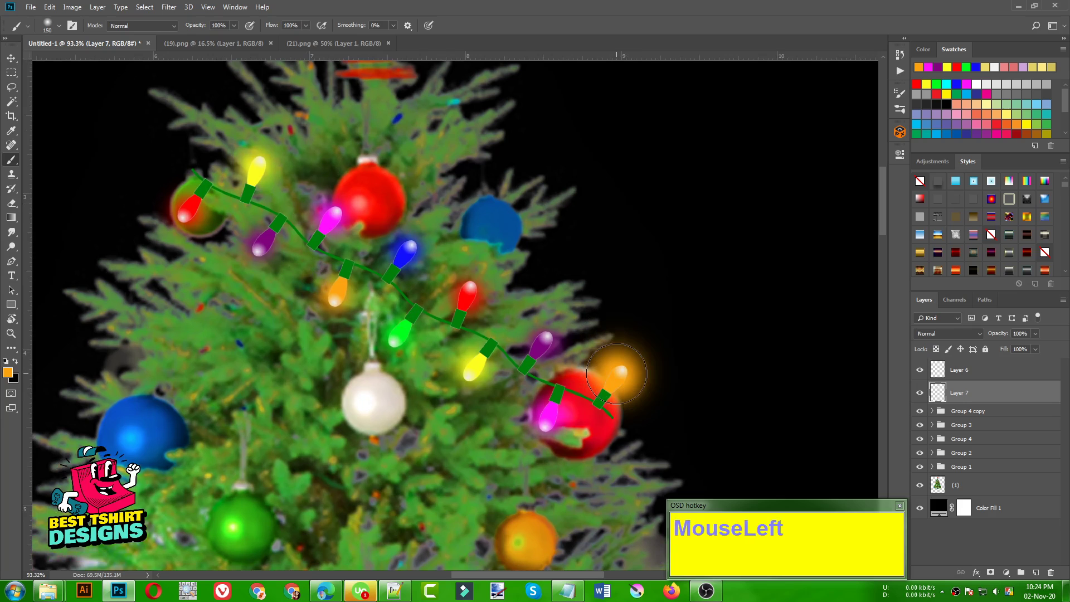
{"action": "key", "text": "ctrl+z"}
{"action": "scroll", "coordinate": [382, 300], "scroll_direction": "down", "scroll_amount": 3}
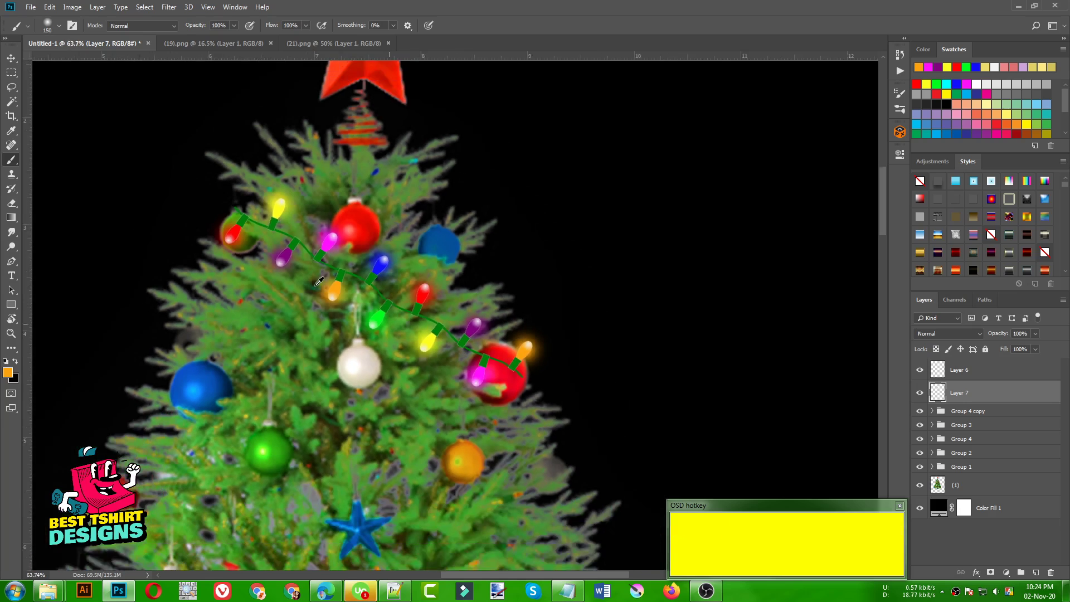
Step: Check the glows without the bulb string, then group Layer 6 and Layer 7 together
{"action": "key", "text": "v"}
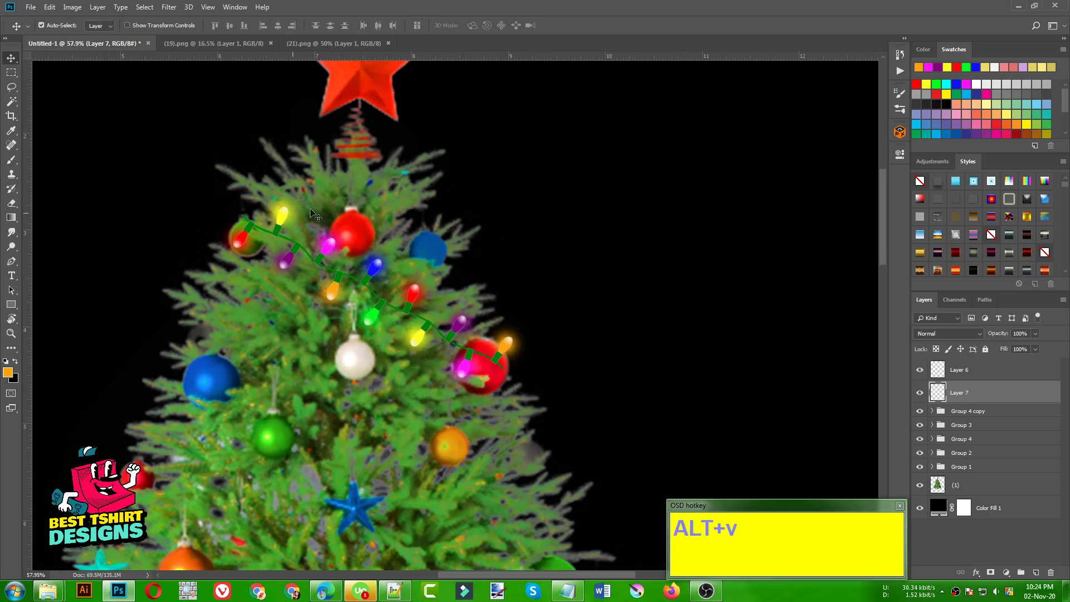
{"action": "left_click", "coordinate": [961, 374], "text": "shift"}
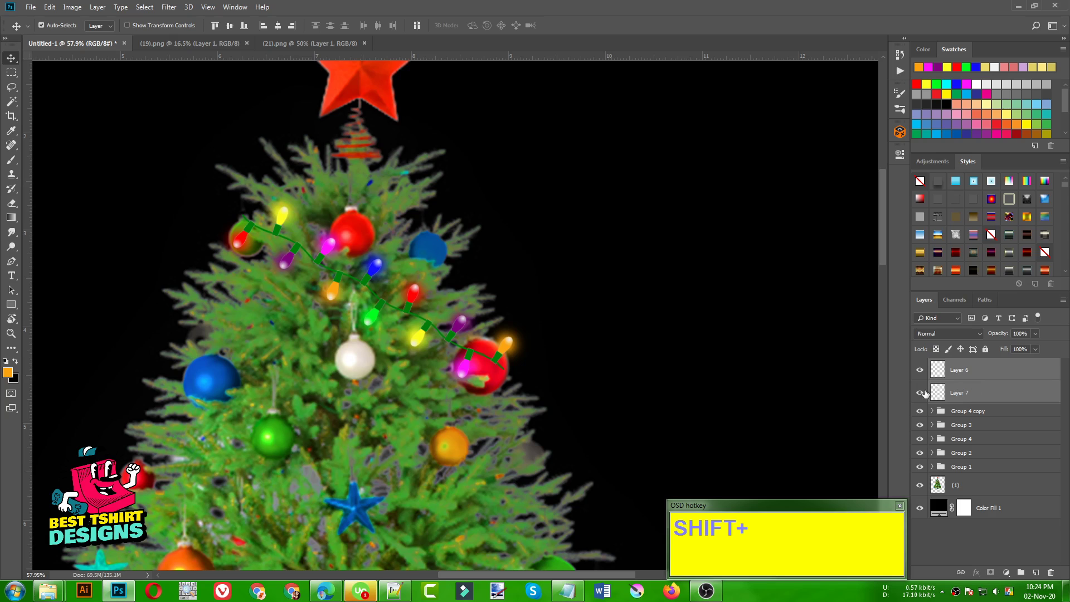
{"action": "left_click", "coordinate": [923, 393]}
{"action": "left_click", "coordinate": [921, 371]}
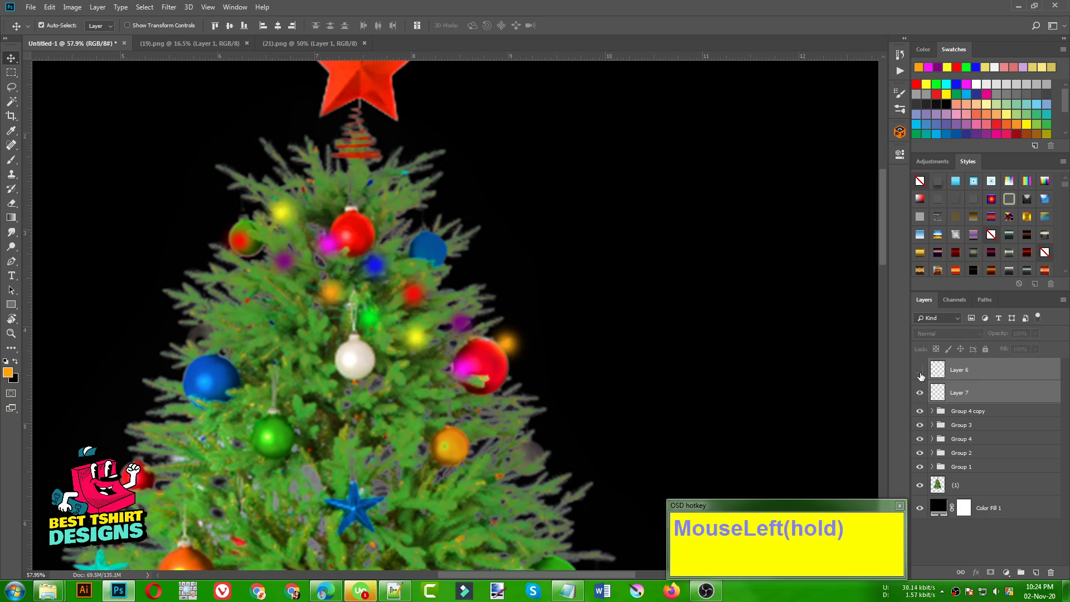
{"action": "left_click", "coordinate": [921, 372]}
{"action": "key", "text": "ctrl+g"}
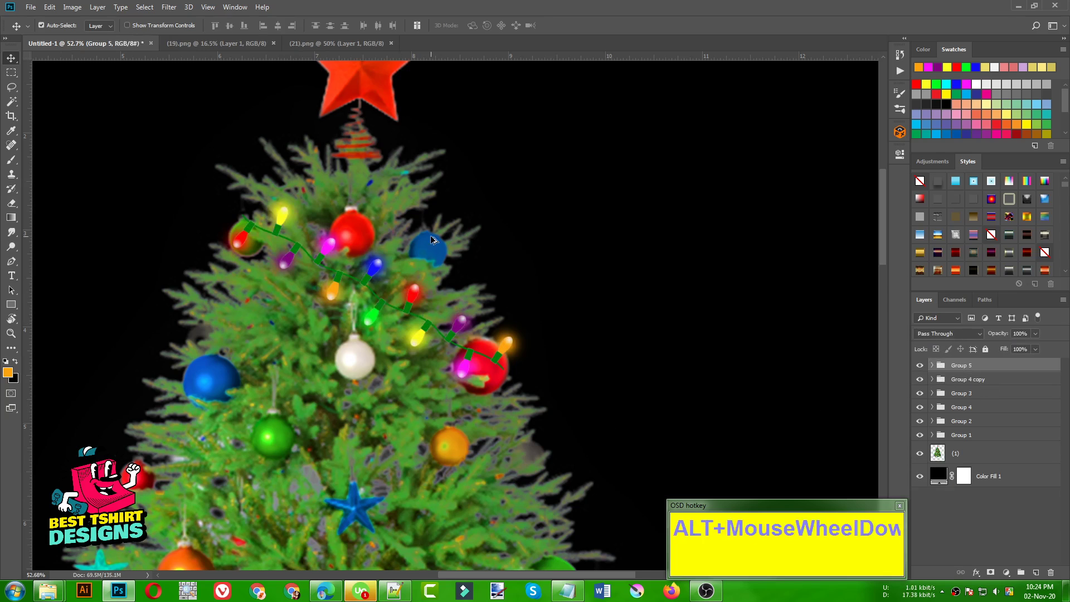
Step: Try to duplicate the light string further down the tree and undo the copy
{"action": "scroll", "coordinate": [398, 301], "scroll_direction": "down", "scroll_amount": 3, "text": "alt"}
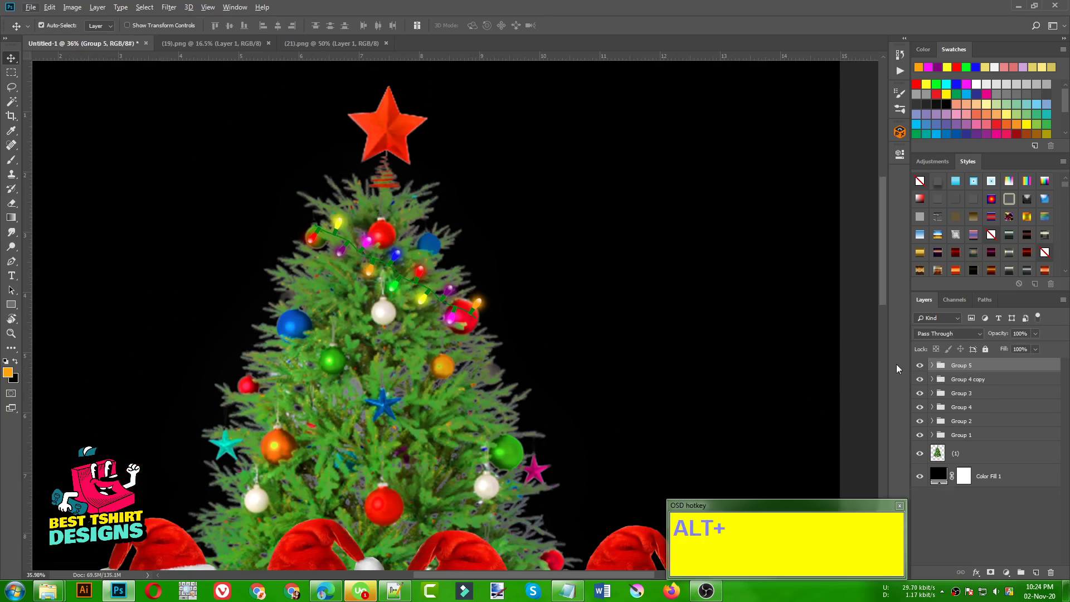
{"action": "left_click_drag", "start_coordinate": [424, 310], "coordinate": [420, 381]}
{"action": "key", "text": "ctrl+z"}
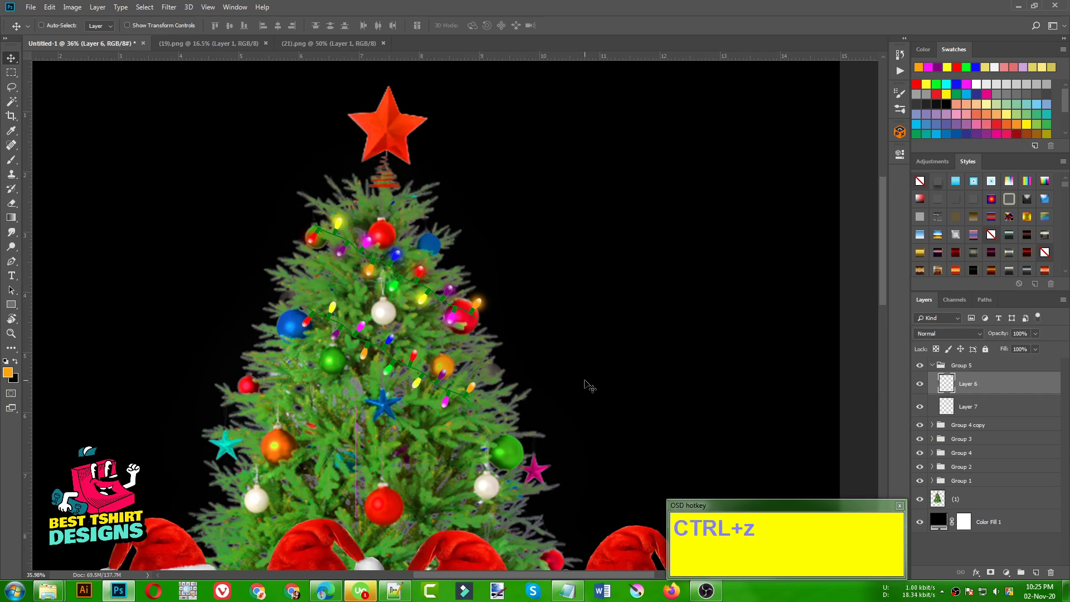
Step: Collapse Group 5 and duplicate the whole group of lights
{"action": "left_click", "coordinate": [942, 367]}
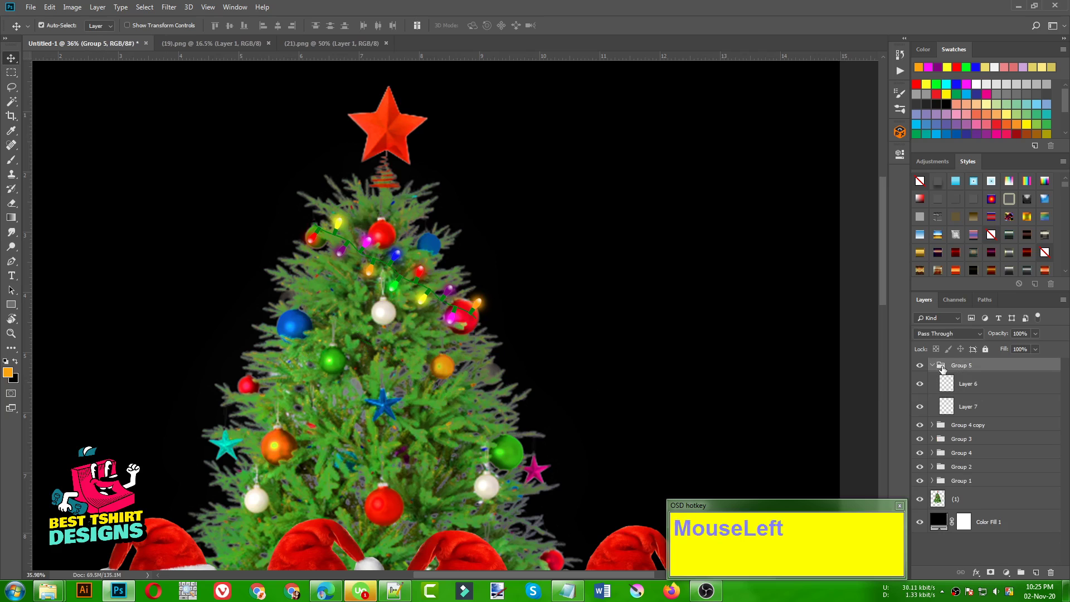
{"action": "left_click", "coordinate": [932, 365]}
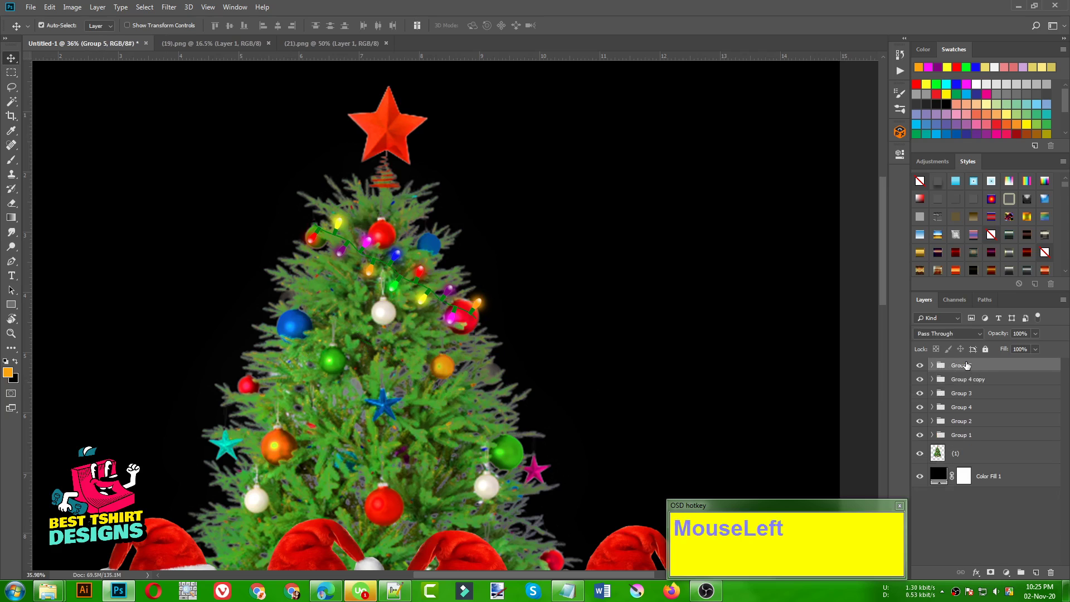
{"action": "left_click_drag", "start_coordinate": [972, 366], "coordinate": [1037, 569]}
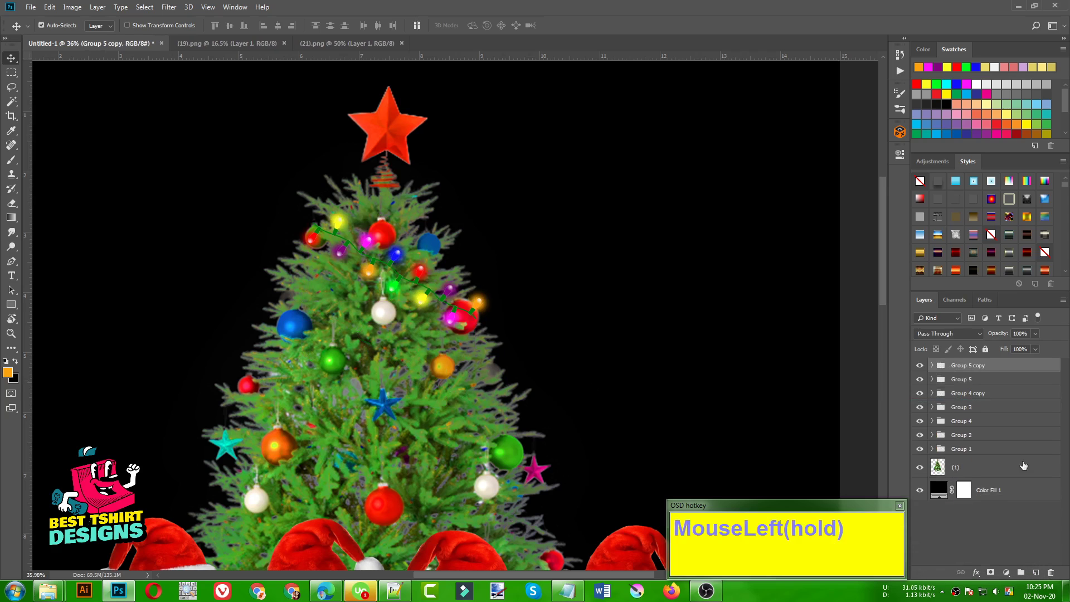
Step: Move Layer 6 and Layer 7 of Group 5 copy together down to the middle of the tree
{"action": "left_click_drag", "start_coordinate": [429, 295], "coordinate": [417, 379]}
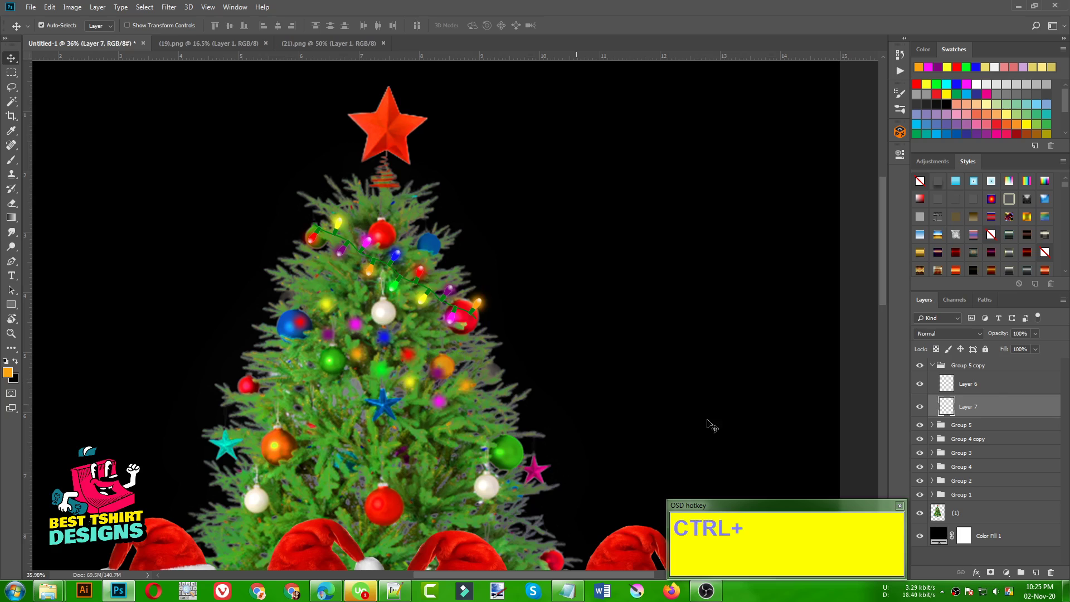
{"action": "key", "text": "ctrl+z"}
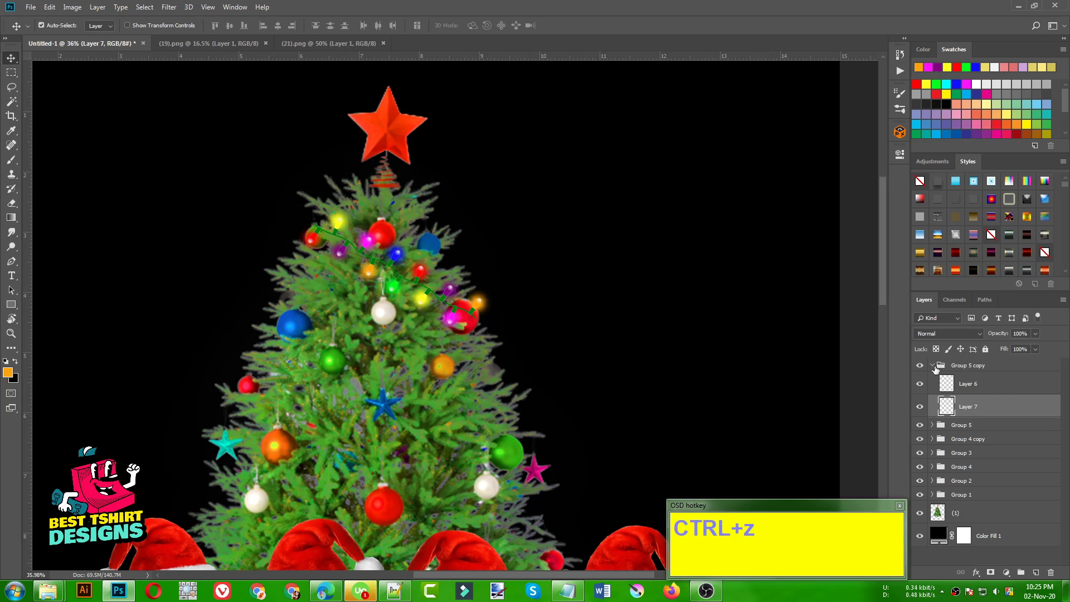
{"action": "left_click", "coordinate": [967, 383], "text": "shift"}
{"action": "left_click_drag", "start_coordinate": [418, 301], "coordinate": [405, 397]}
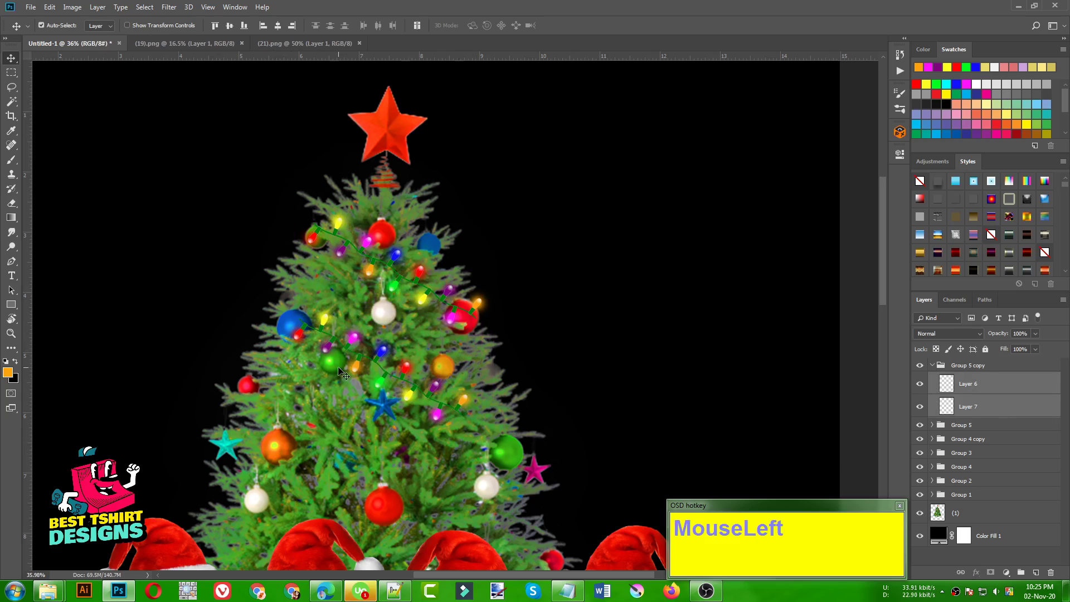
Step: Enlarge the copied lights to about 137%, rotate them about -58° and place them rising to the right across the tree's middle
{"action": "key", "text": "ctrl+t"}
{"action": "left_click_drag", "start_coordinate": [478, 430], "coordinate": [513, 459]}
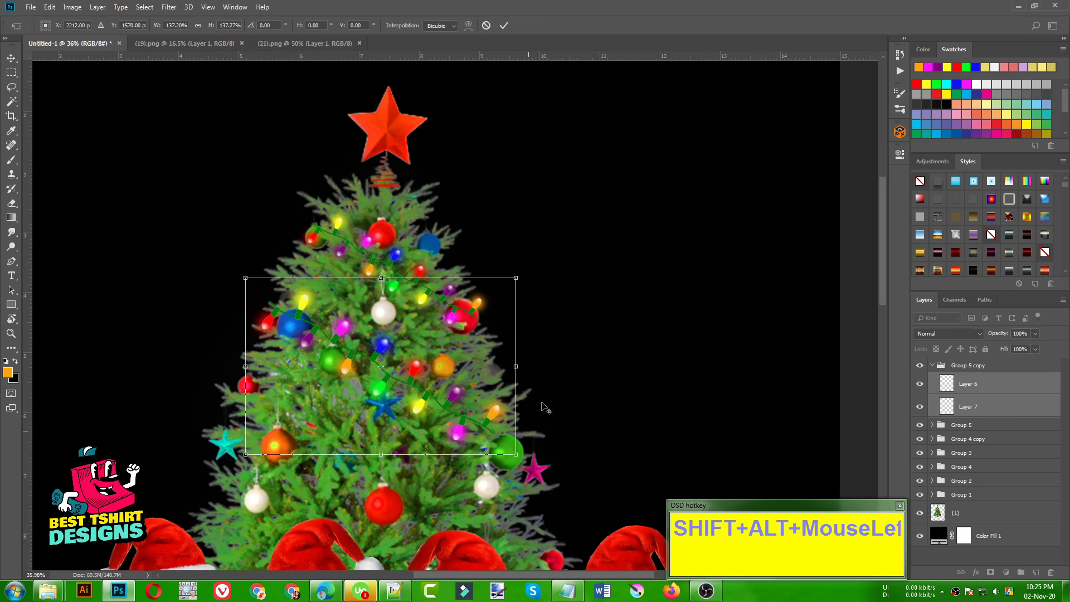
{"action": "left_click_drag", "start_coordinate": [525, 368], "coordinate": [472, 229]}
{"action": "left_click_drag", "start_coordinate": [430, 358], "coordinate": [406, 383]}
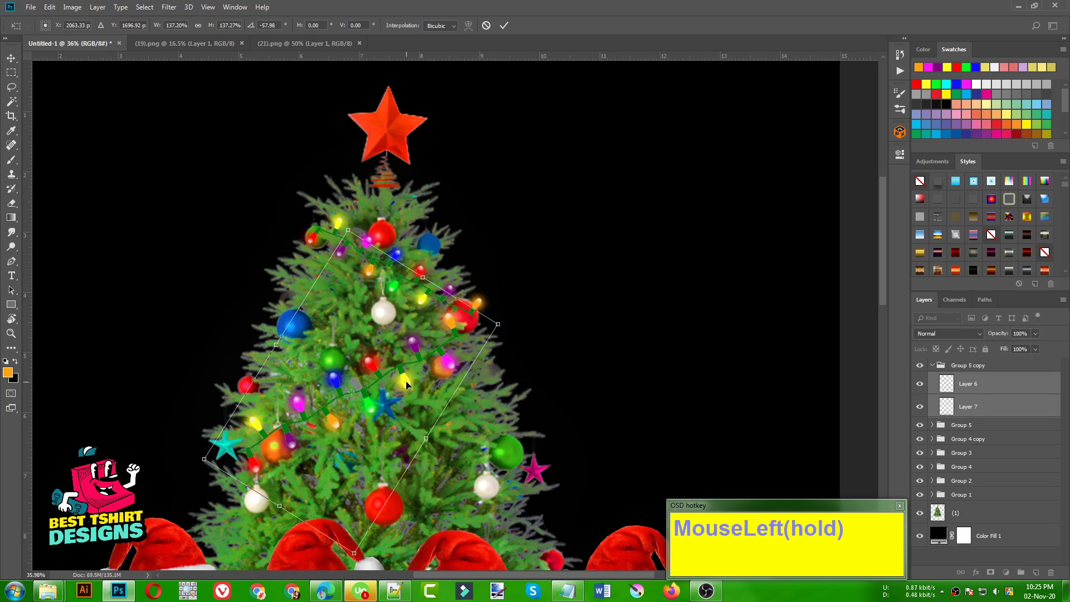
{"action": "double_click", "coordinate": [406, 383]}
Step: Duplicate the light string lower on the tree, rotate it about 50°, enlarge it to about 130% and place it sloping down to the right
{"action": "scroll", "coordinate": [407, 385], "scroll_direction": "down", "scroll_amount": 5}
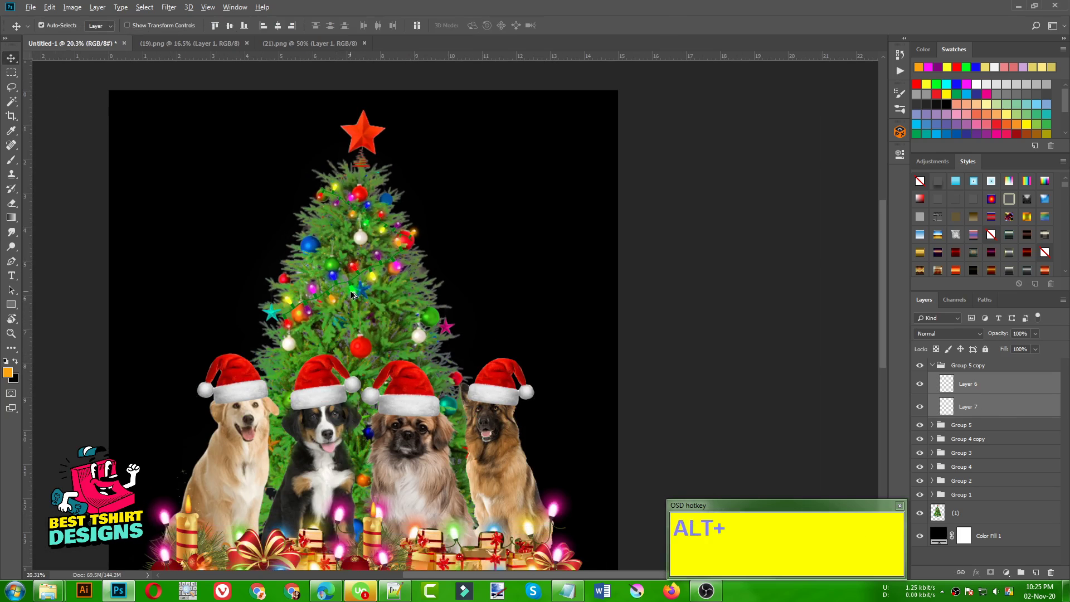
{"action": "left_click_drag", "start_coordinate": [359, 288], "coordinate": [380, 369]}
{"action": "key", "text": "ctrl+t"}
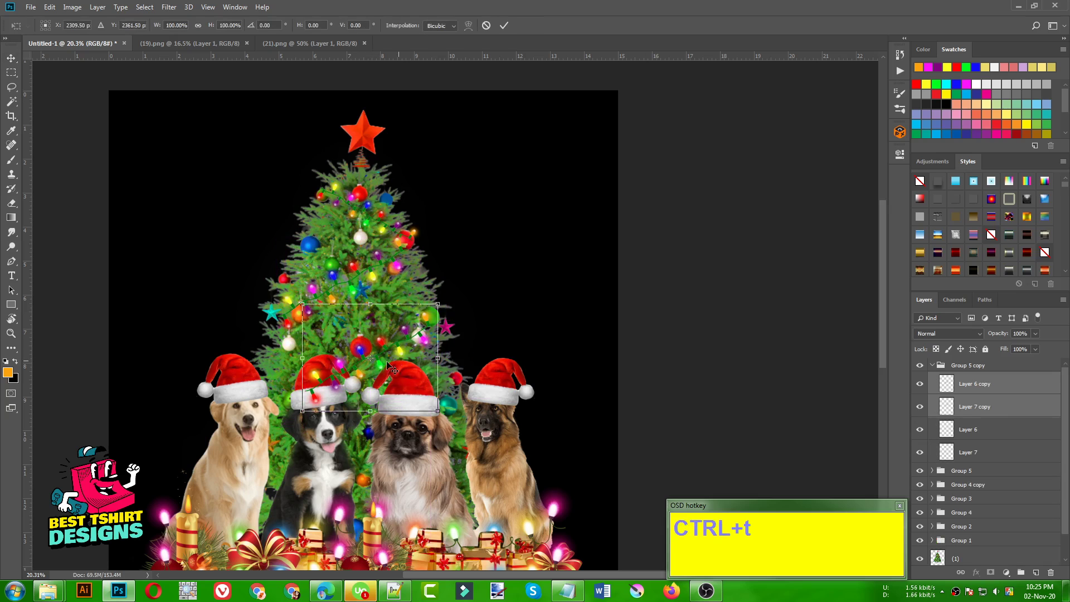
{"action": "left_click_drag", "start_coordinate": [448, 357], "coordinate": [424, 422]}
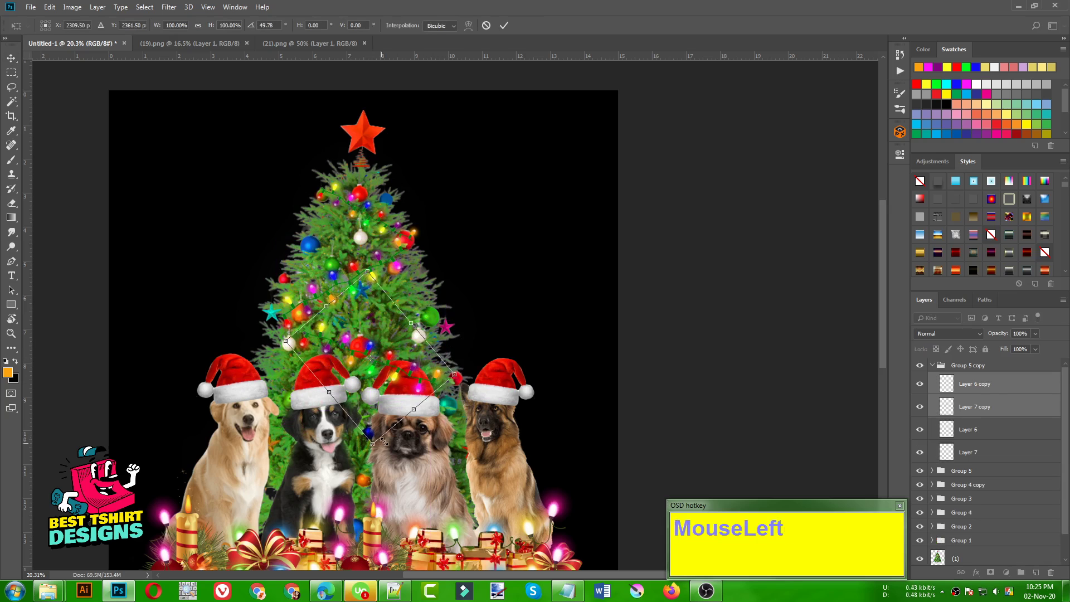
{"action": "left_click_drag", "start_coordinate": [377, 446], "coordinate": [379, 473]}
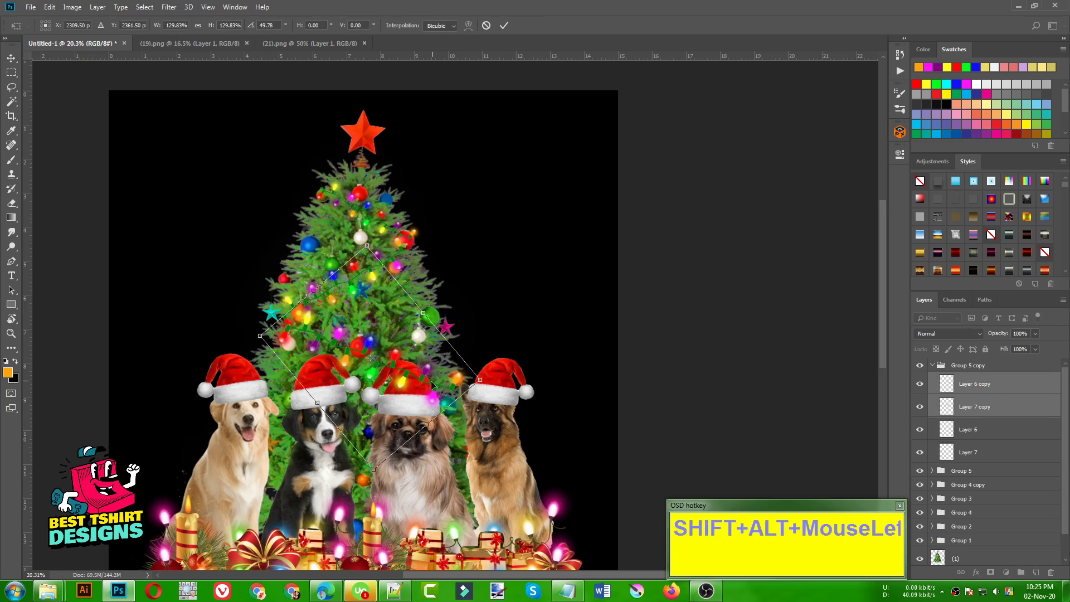
{"action": "left_click_drag", "start_coordinate": [430, 374], "coordinate": [435, 378]}
{"action": "double_click", "coordinate": [435, 377]}
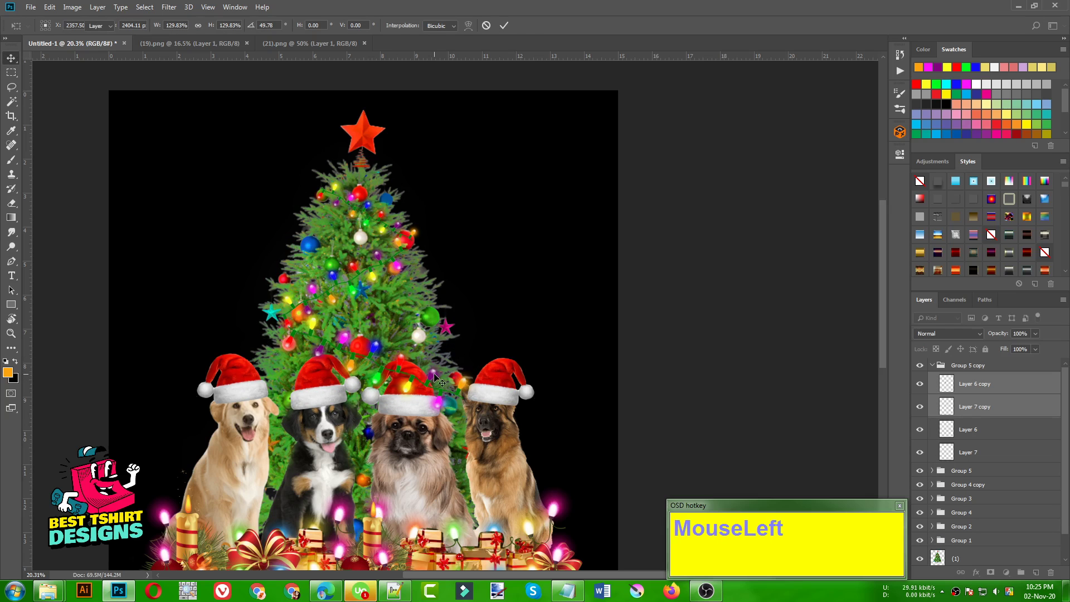
Step: Duplicate the light string again over the dogs, rotate it about -41°, and enlarge it to span from the first dog to the third
{"action": "scroll", "coordinate": [393, 308], "scroll_direction": "down", "scroll_amount": 7}
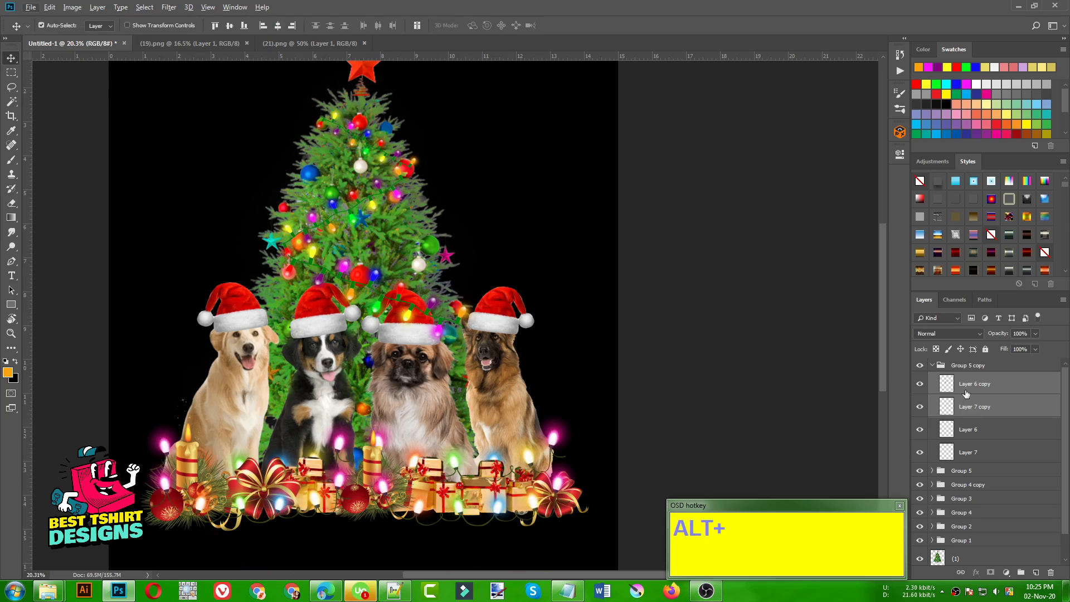
{"action": "left_click_drag", "start_coordinate": [430, 305], "coordinate": [415, 378]}
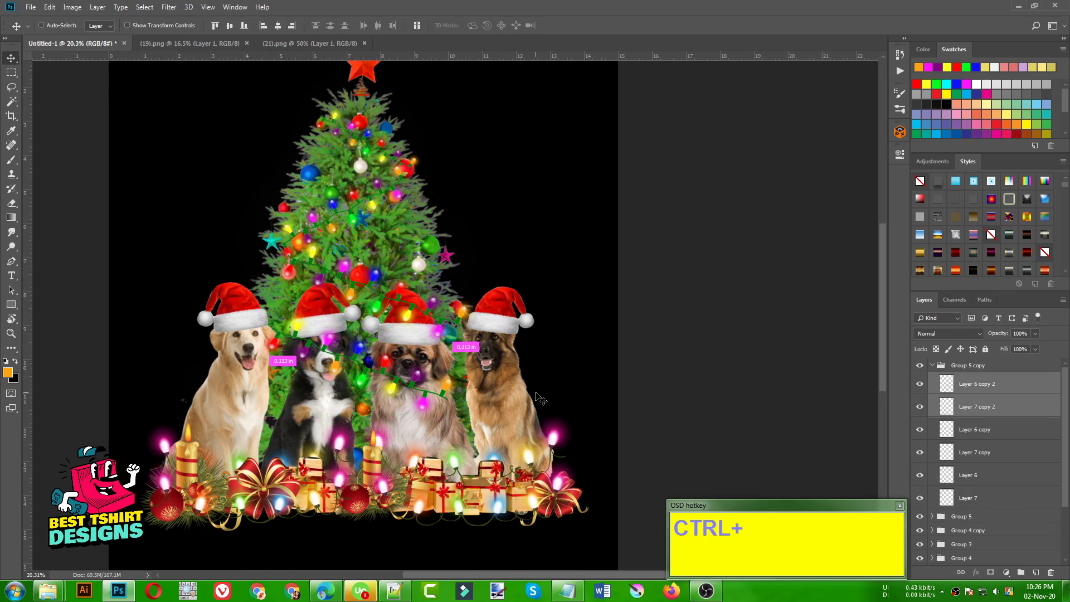
{"action": "key", "text": "ctrl+t"}
{"action": "left_click_drag", "start_coordinate": [477, 368], "coordinate": [449, 285]}
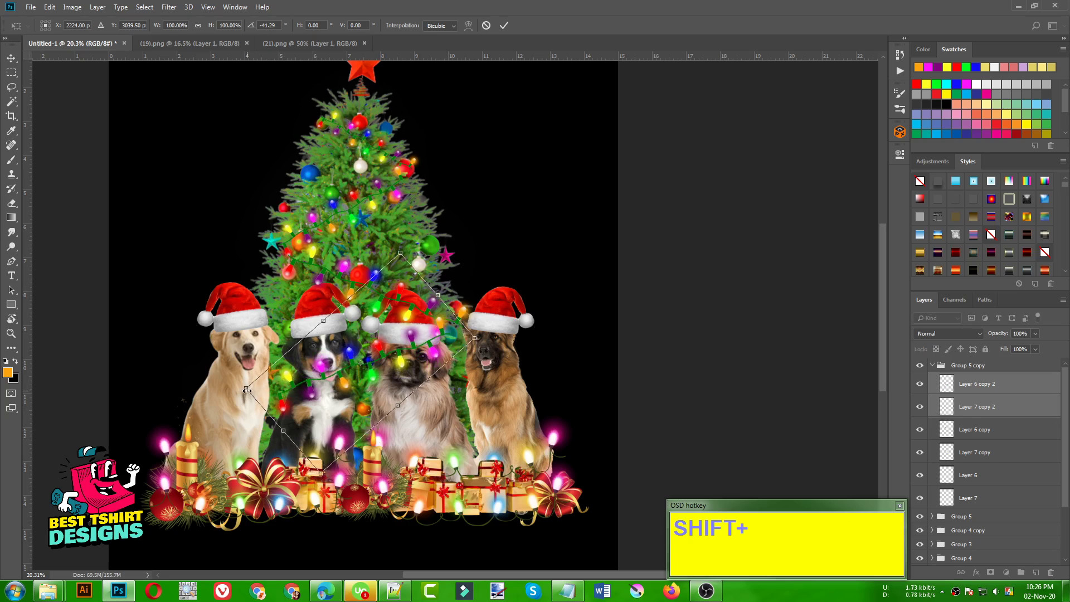
{"action": "left_click_drag", "start_coordinate": [246, 390], "coordinate": [207, 393]}
{"action": "key", "text": "Return"}
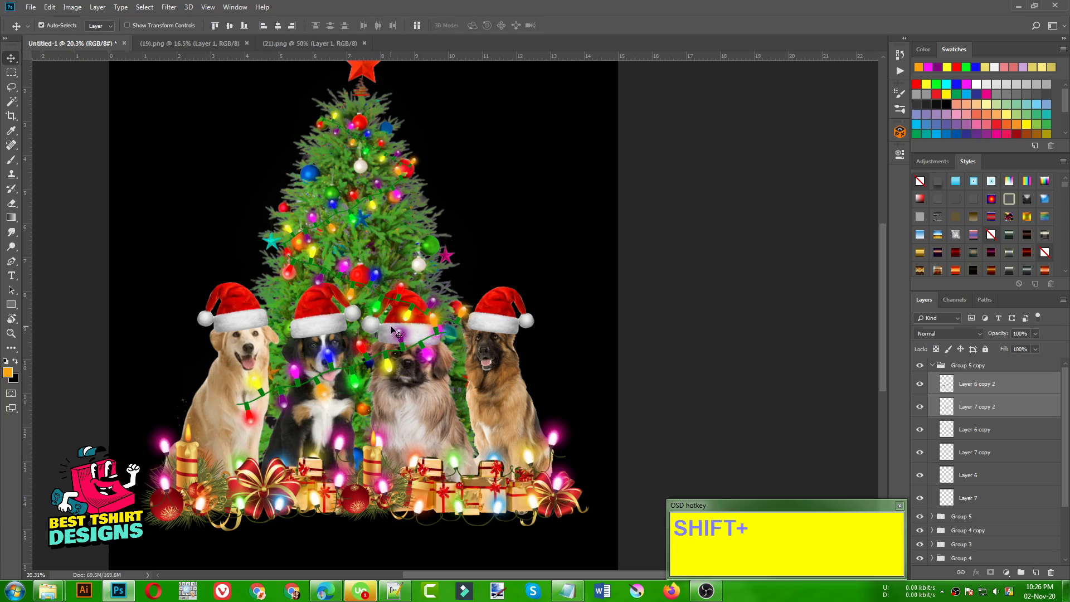
Step: Collapse Group 5 copy and combine it with Group 5 into one new group
{"action": "scroll", "coordinate": [379, 189], "scroll_direction": "down", "scroll_amount": 1}
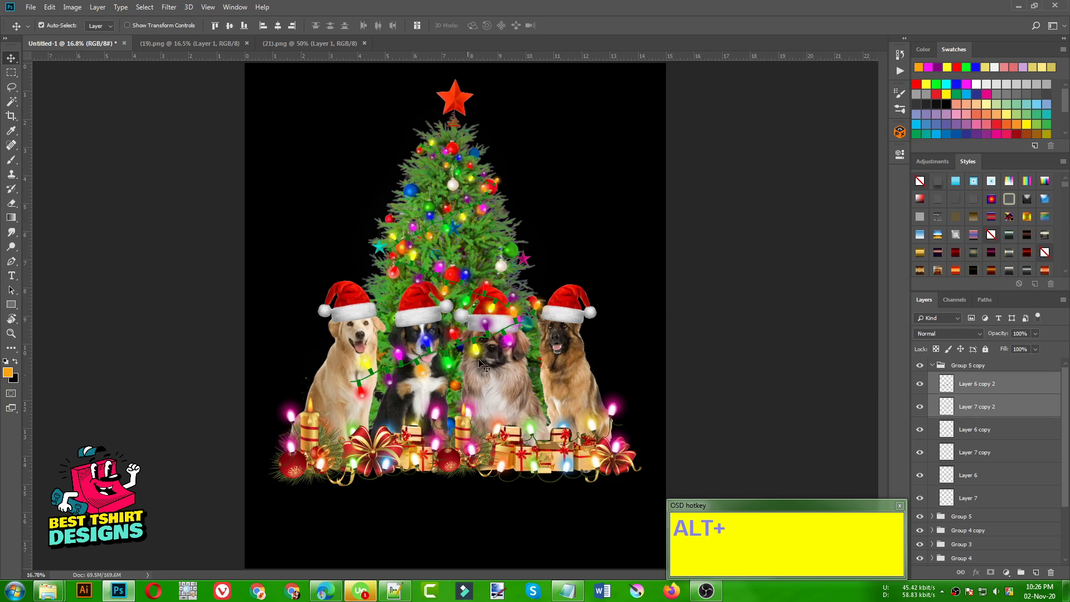
{"action": "scroll", "coordinate": [497, 362], "scroll_direction": "up", "scroll_amount": 3}
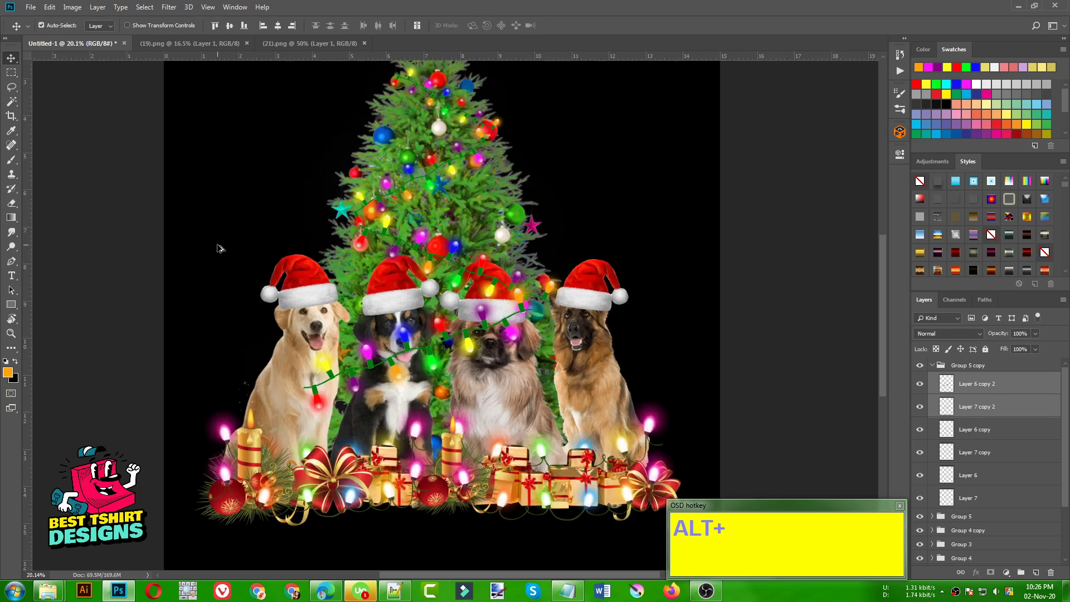
{"action": "scroll", "coordinate": [219, 246], "scroll_direction": "down", "scroll_amount": 1}
{"action": "left_click", "coordinate": [934, 366]}
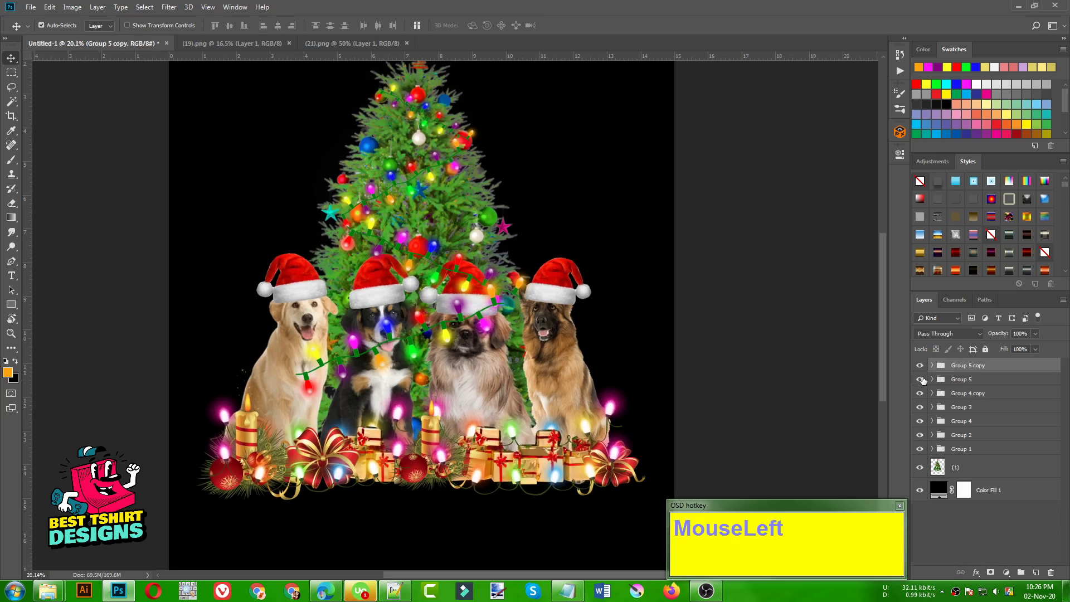
{"action": "left_click", "coordinate": [921, 379]}
{"action": "left_click", "coordinate": [921, 379]}
{"action": "left_click", "coordinate": [978, 381], "text": "shift"}
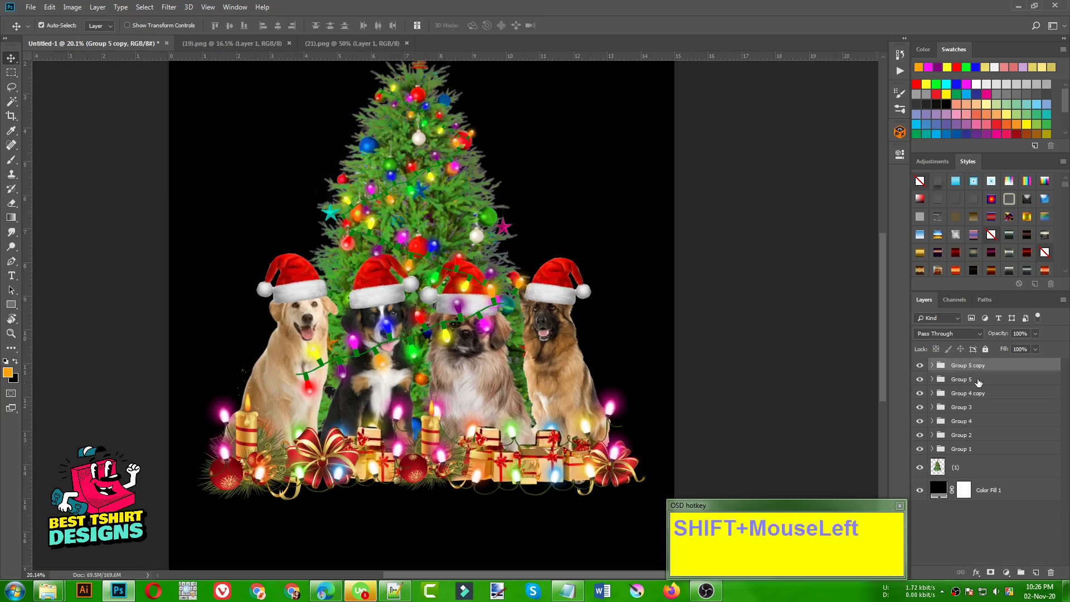
{"action": "key", "text": "ctrl+g"}
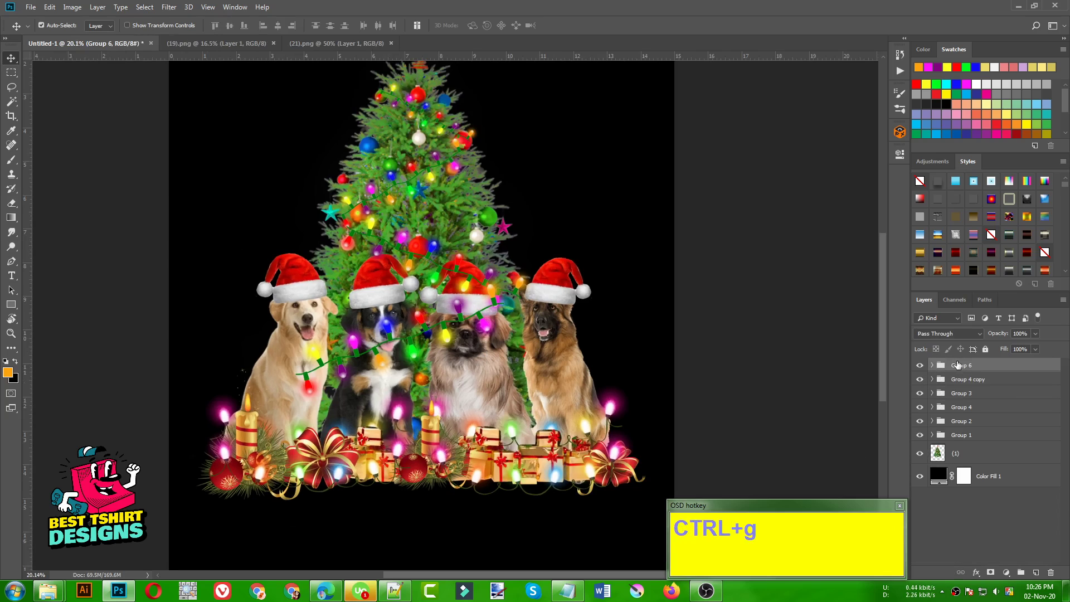
Step: Check the contents of the new group and rename it as Lights
{"action": "left_click", "coordinate": [932, 366]}
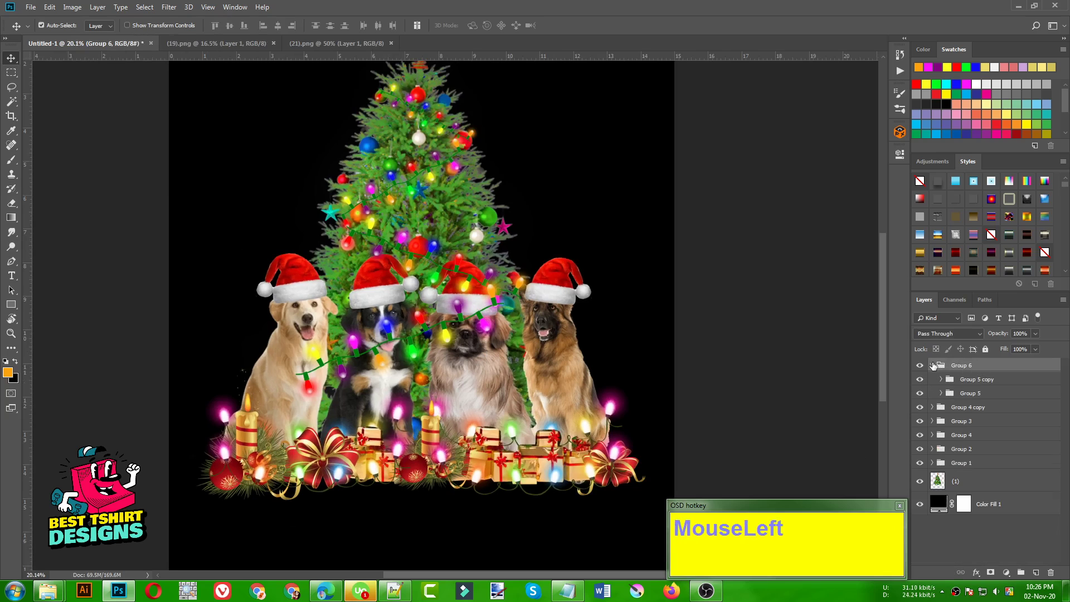
{"action": "left_click", "coordinate": [932, 365]}
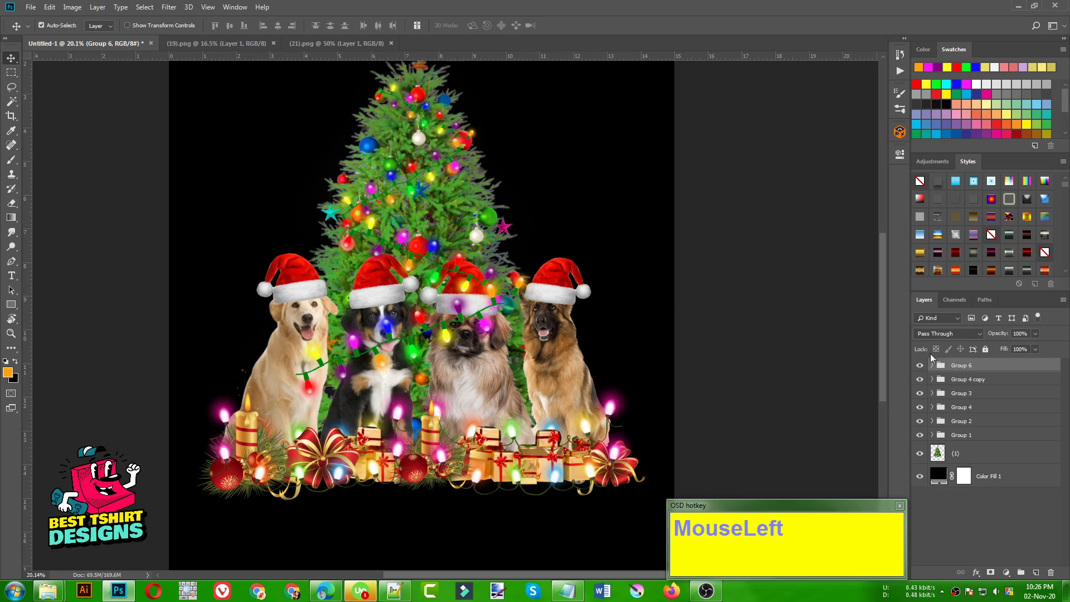
{"action": "double_click", "coordinate": [962, 366]}
{"action": "type", "text": "Lights"}
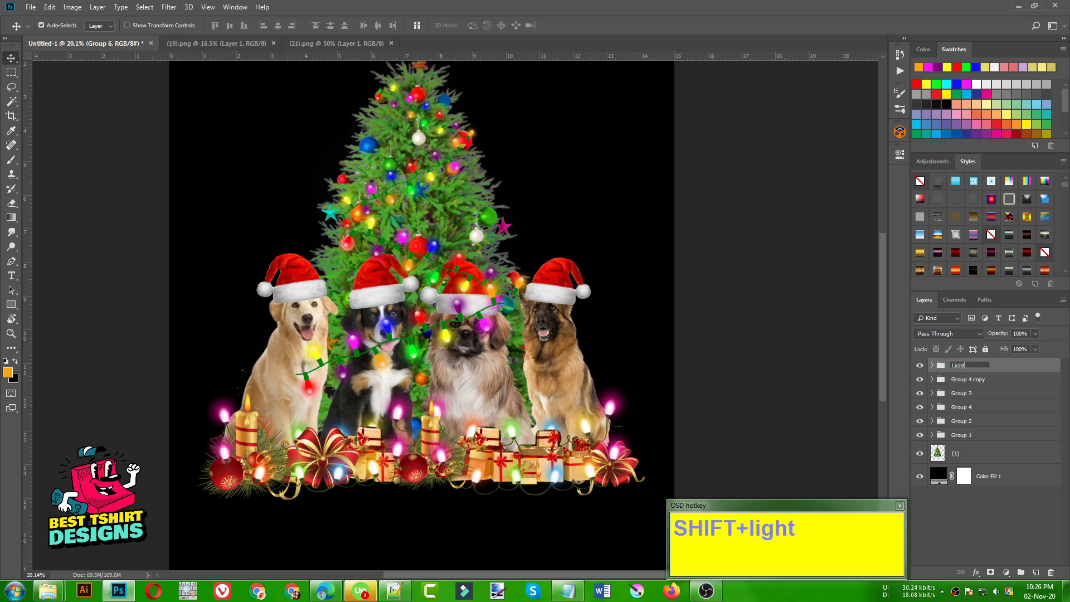
{"action": "key", "text": "Return"}
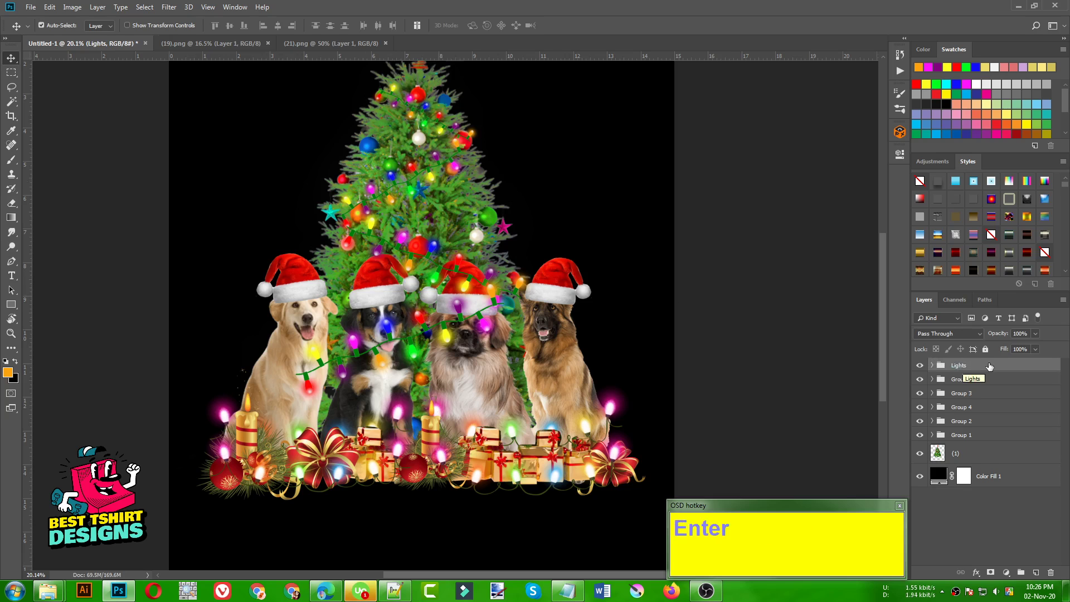
Step: Move the Lights group below Group 1, directly above the tree layer
{"action": "left_click_drag", "start_coordinate": [990, 367], "coordinate": [994, 438]}
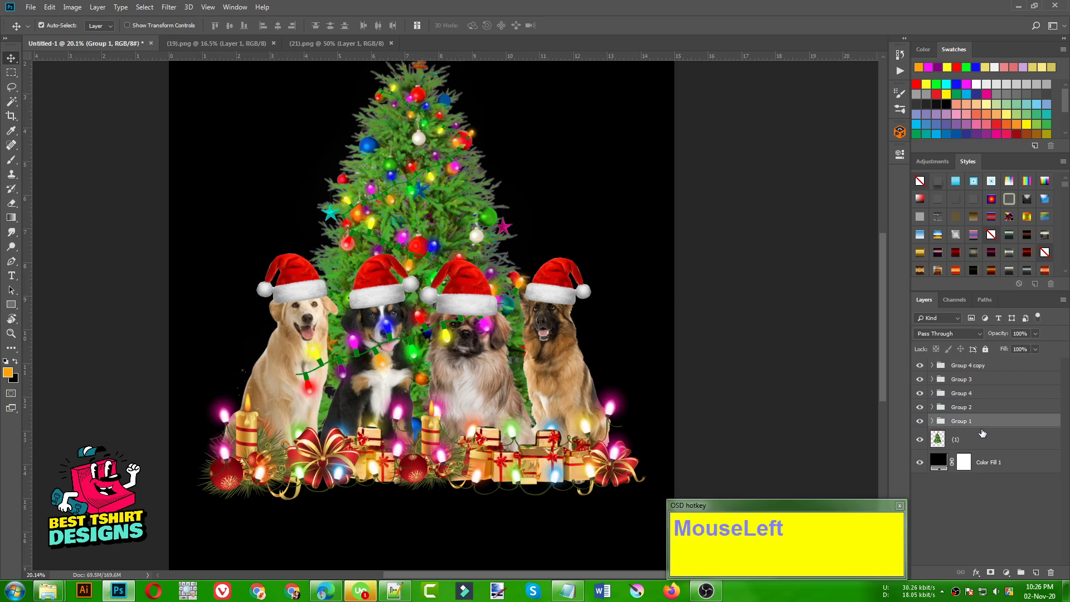
{"action": "key", "text": "ctrl+z"}
{"action": "left_click_drag", "start_coordinate": [1002, 369], "coordinate": [1001, 449]}
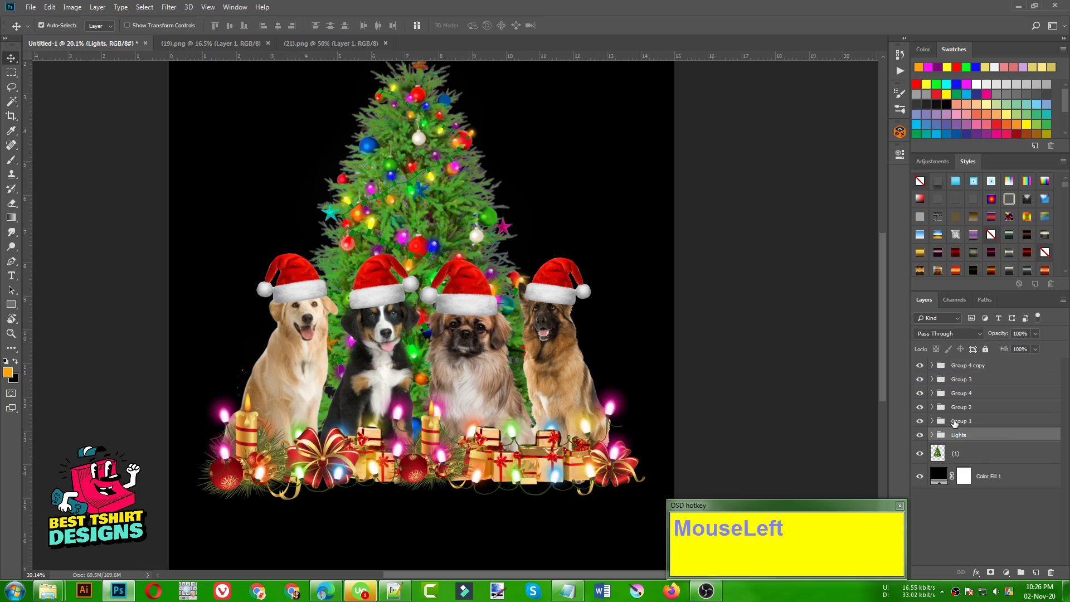
Step: Duplicate Layer 5 from Group 4 copy up over the dogs, enlarge the glowing lights and tilt them down to the right
{"action": "left_click", "coordinate": [920, 366]}
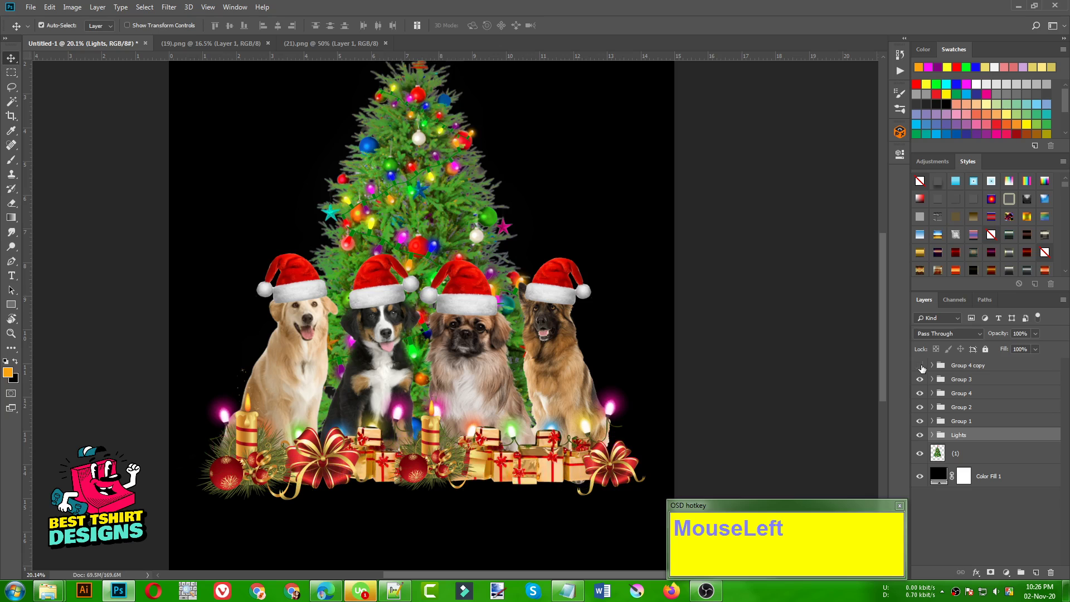
{"action": "left_click", "coordinate": [920, 366]}
{"action": "left_click", "coordinate": [932, 366]}
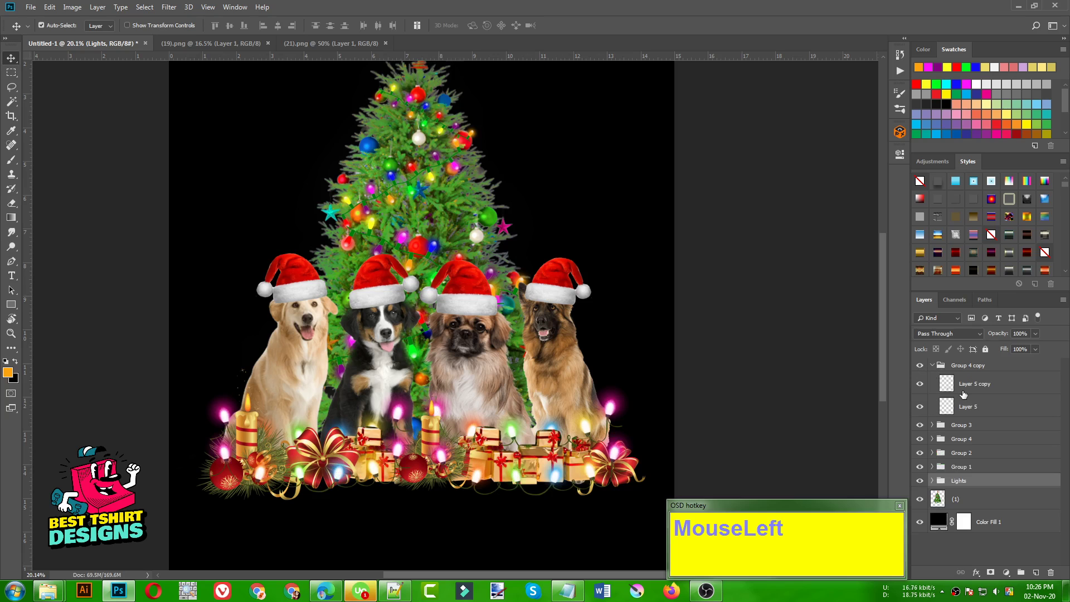
{"action": "left_click", "coordinate": [964, 393]}
{"action": "left_click", "coordinate": [959, 410]}
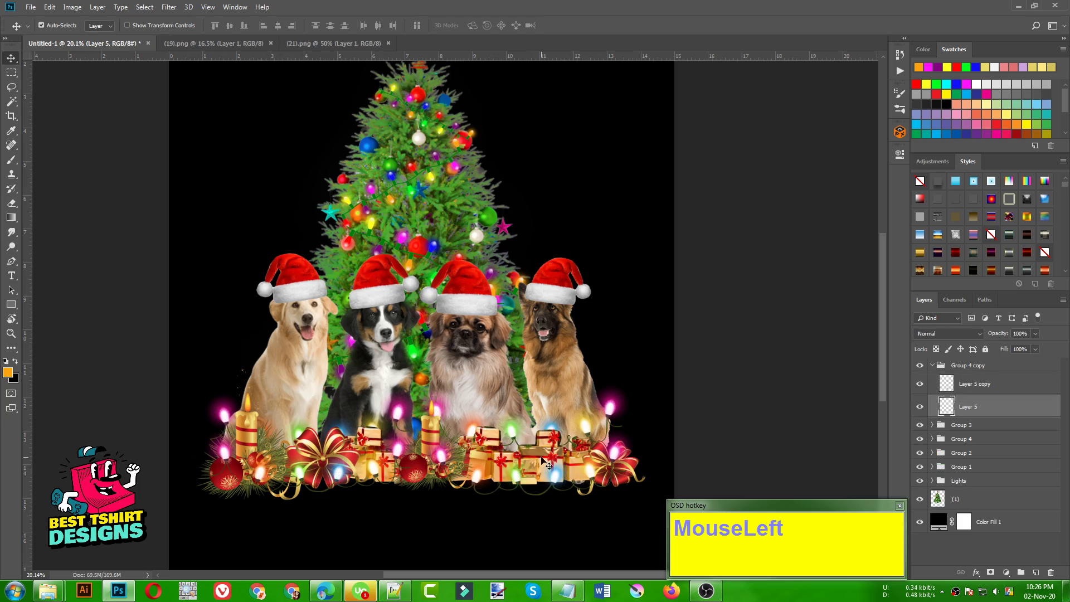
{"action": "left_click_drag", "start_coordinate": [515, 479], "coordinate": [437, 361]}
{"action": "key", "text": "ctrl+t"}
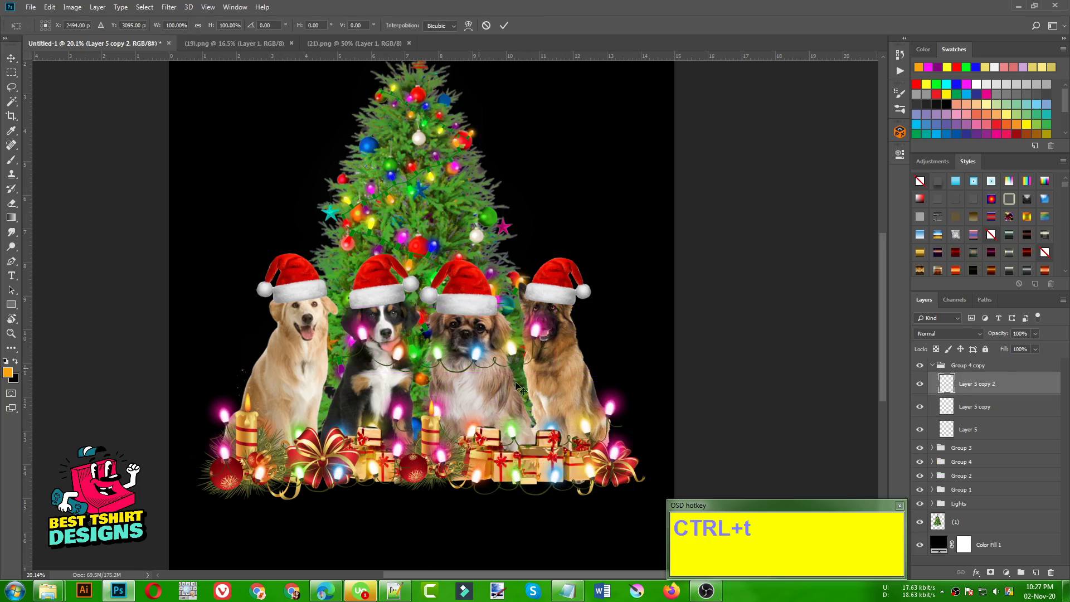
{"action": "left_click_drag", "start_coordinate": [550, 374], "coordinate": [599, 393]}
Step: Duplicate the glowing lights onto the tree's middle, scale them to about 69%, rotate them about -59° and fit them across the branches
{"action": "left_click_drag", "start_coordinate": [518, 385], "coordinate": [498, 258]}
{"action": "double_click", "coordinate": [503, 382]}
{"action": "key", "text": "ctrl+t"}
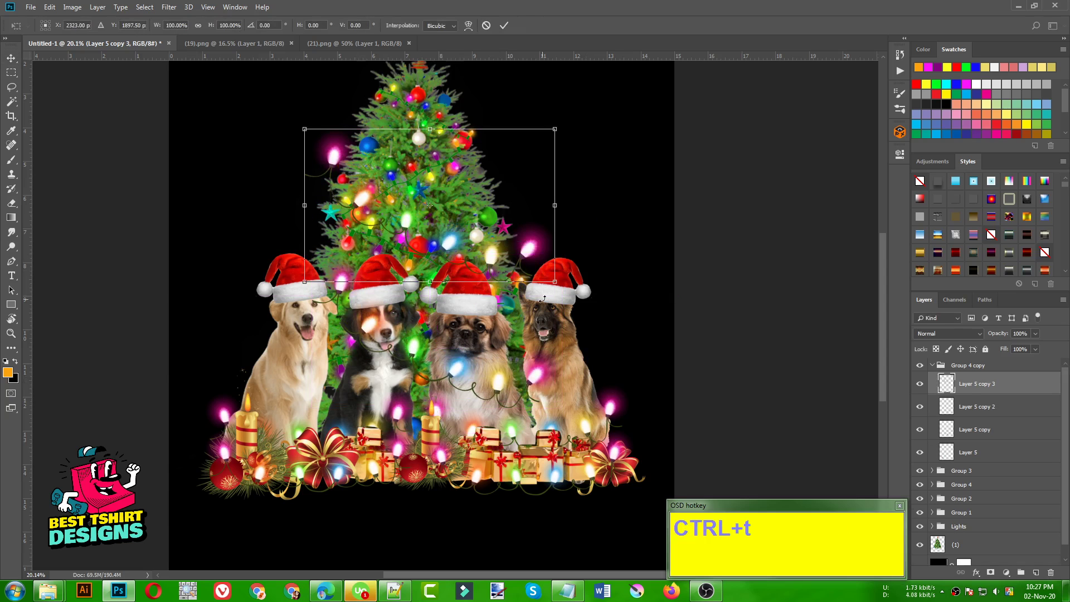
{"action": "left_click_drag", "start_coordinate": [550, 280], "coordinate": [515, 258], "text": "alt+shift"}
{"action": "left_click", "coordinate": [539, 341]}
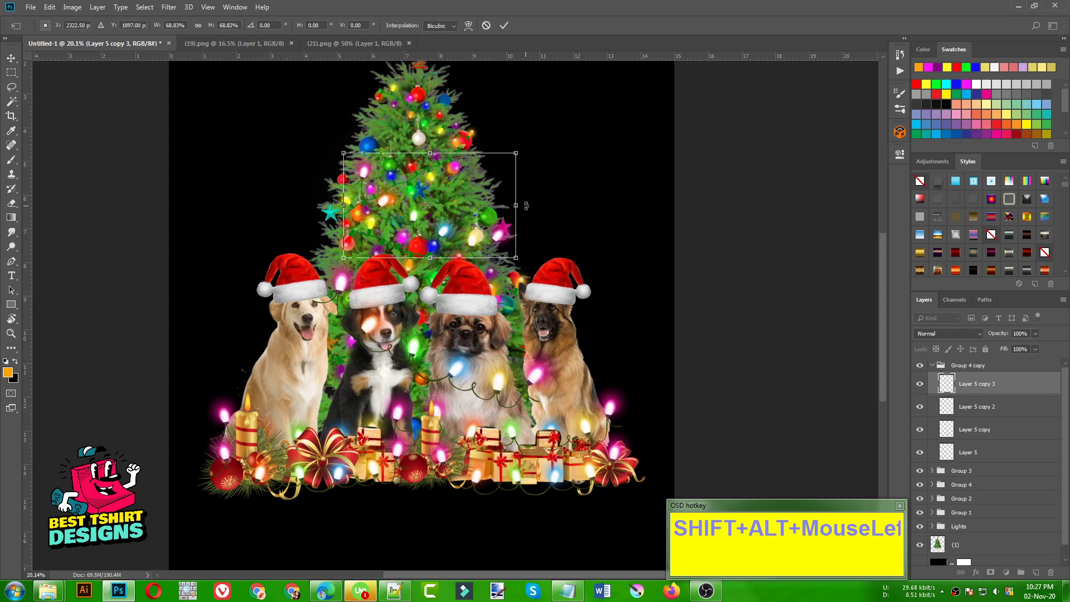
{"action": "left_click_drag", "start_coordinate": [527, 209], "coordinate": [475, 130]}
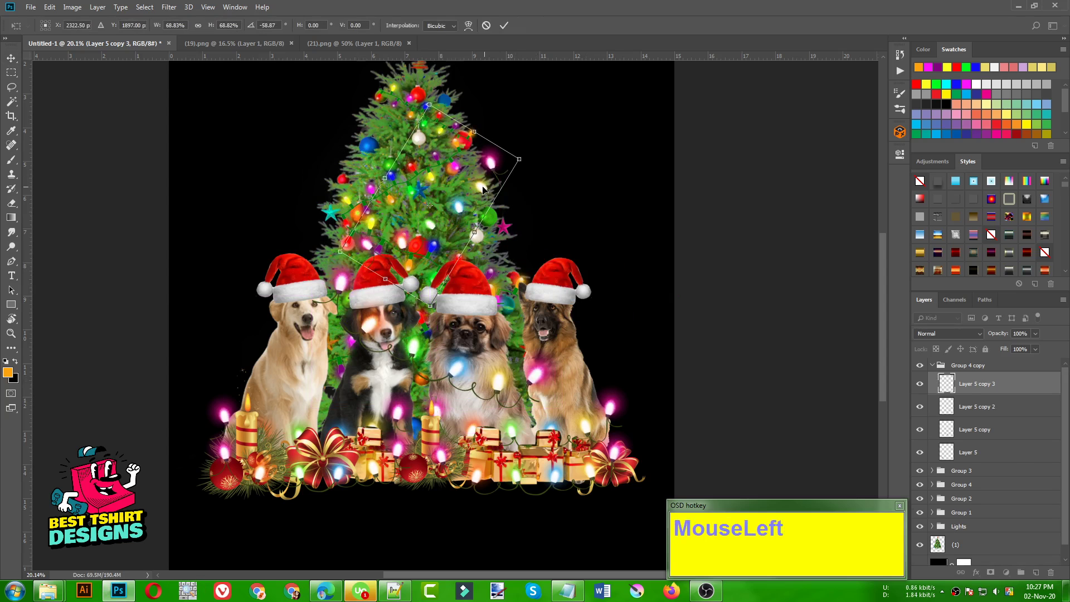
{"action": "left_click_drag", "start_coordinate": [484, 187], "coordinate": [466, 185]}
{"action": "double_click", "coordinate": [466, 184]}
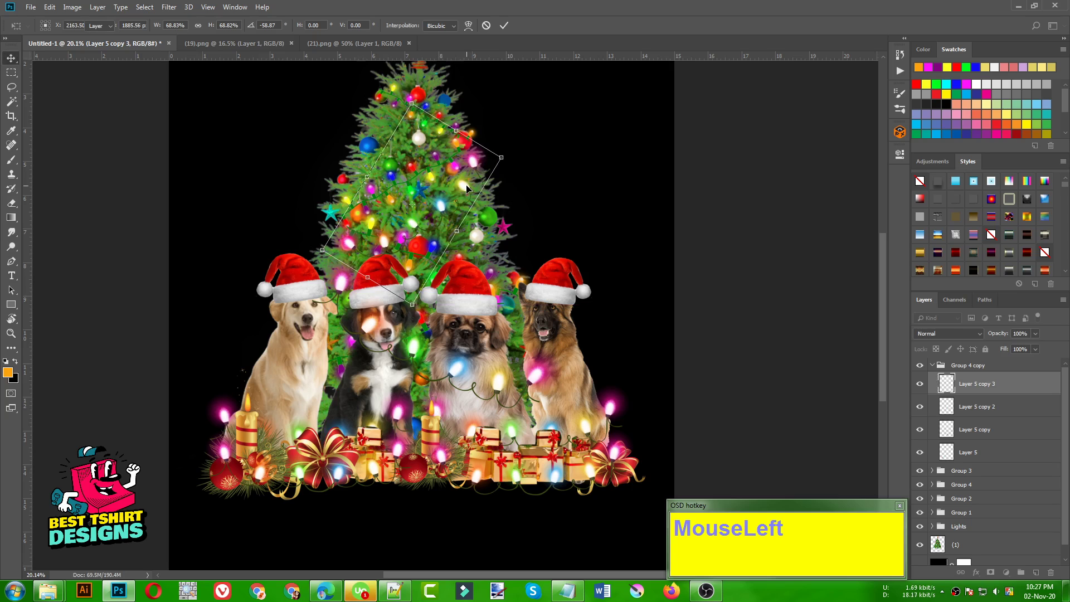
Step: Move Layer 5 copy 2 and Layer 5 copy 3 together into the Lights group behind the dogs
{"action": "left_click", "coordinate": [919, 407]}
{"action": "left_click", "coordinate": [919, 385]}
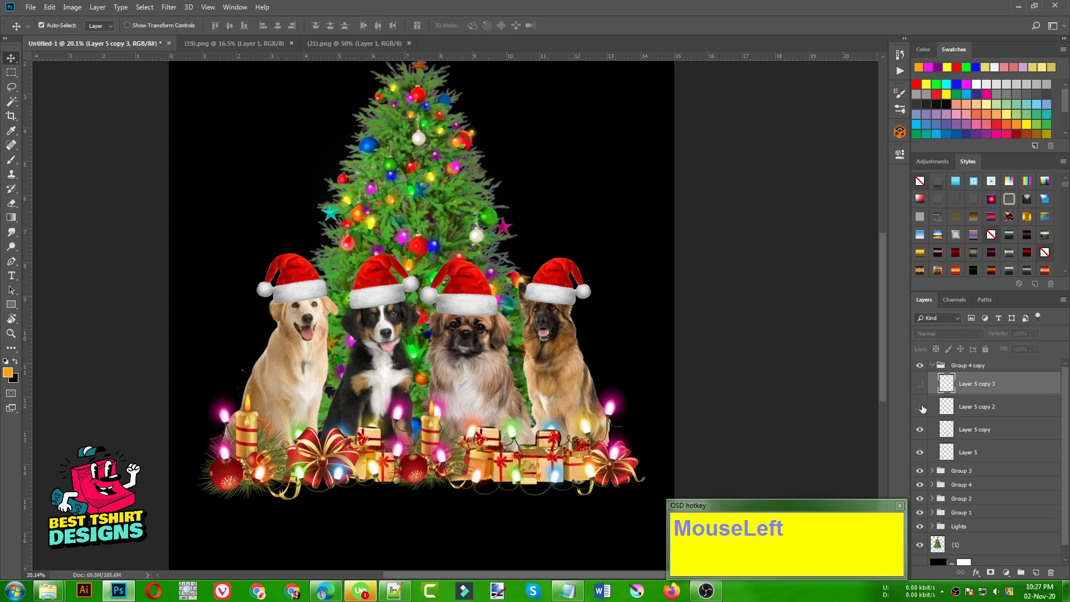
{"action": "left_click", "coordinate": [919, 407]}
{"action": "left_click", "coordinate": [919, 385]}
{"action": "left_click", "coordinate": [966, 407], "text": "shift"}
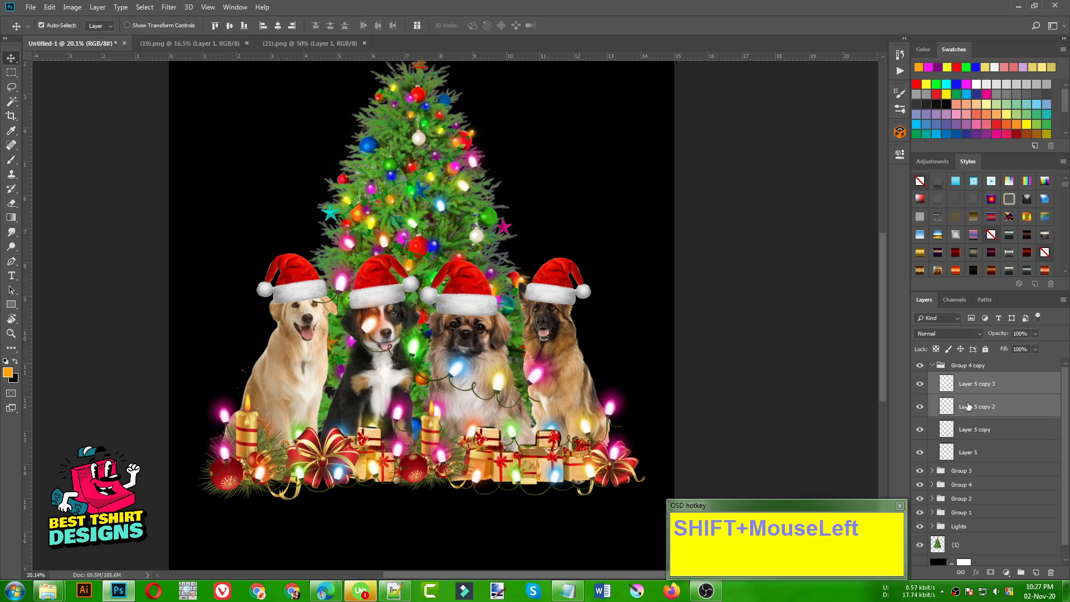
{"action": "scroll", "coordinate": [968, 406], "scroll_direction": "down", "scroll_amount": 1}
{"action": "left_click_drag", "start_coordinate": [979, 394], "coordinate": [991, 523]}
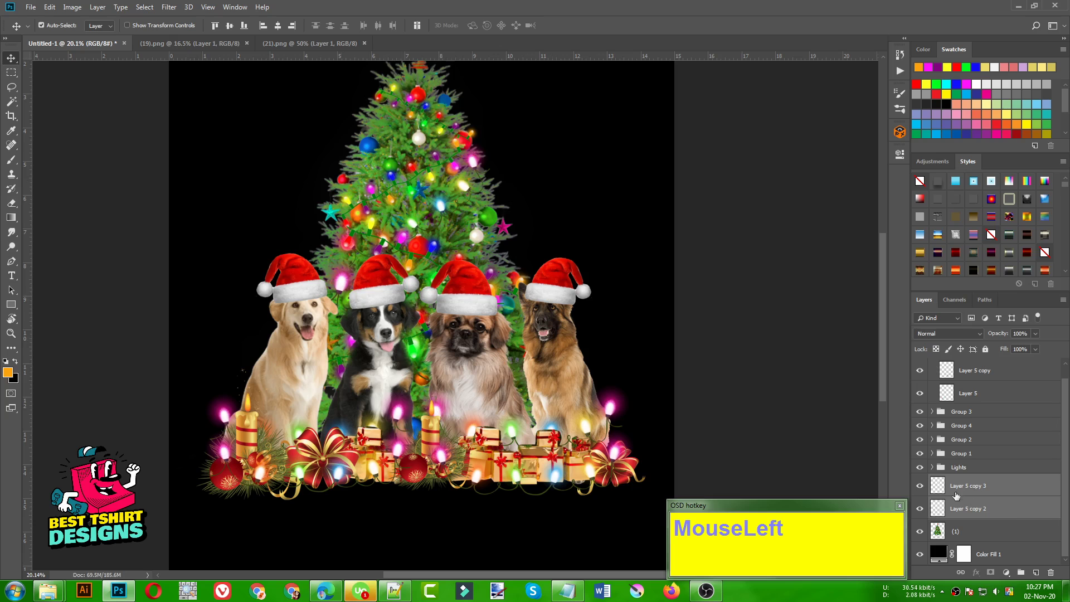
{"action": "left_click_drag", "start_coordinate": [954, 489], "coordinate": [969, 482]}
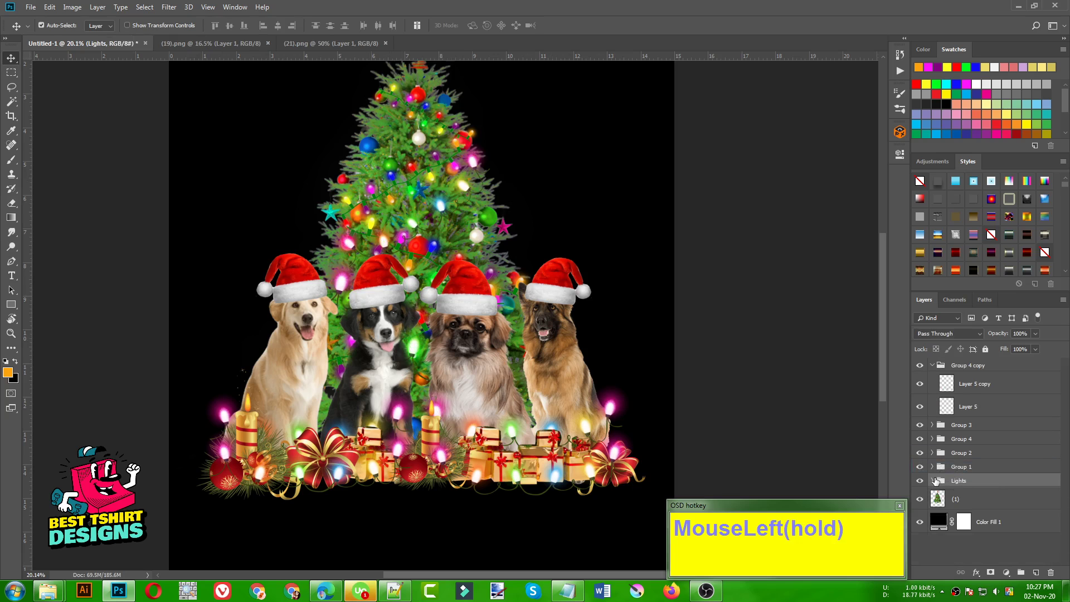
{"action": "left_click", "coordinate": [933, 480]}
{"action": "left_click", "coordinate": [933, 480]}
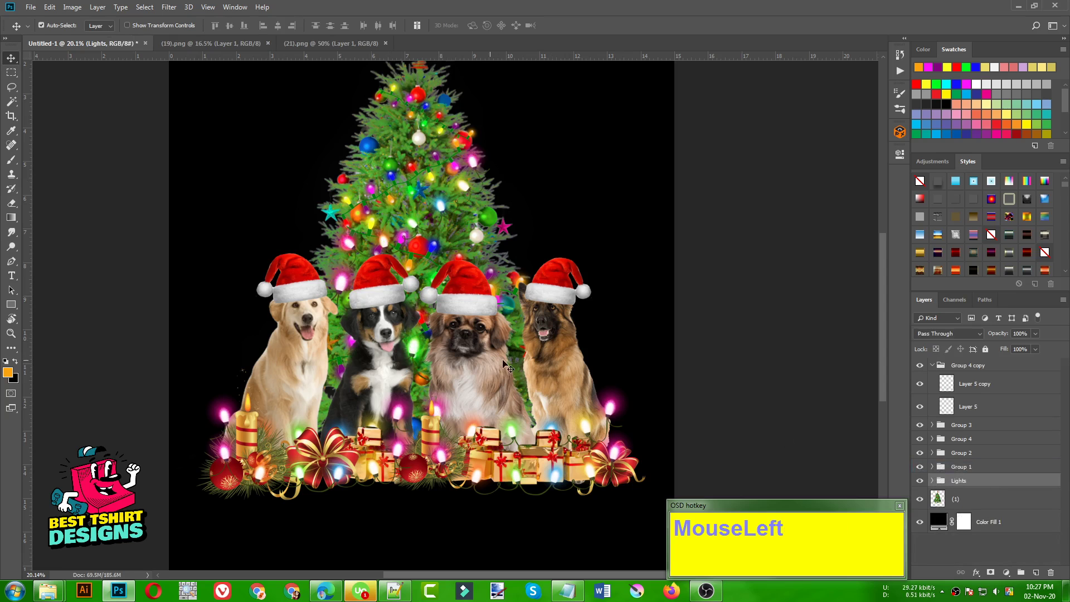
Step: Deselect all layers and view the whole design
{"action": "scroll", "coordinate": [493, 354], "scroll_direction": "down", "scroll_amount": 3, "text": "alt"}
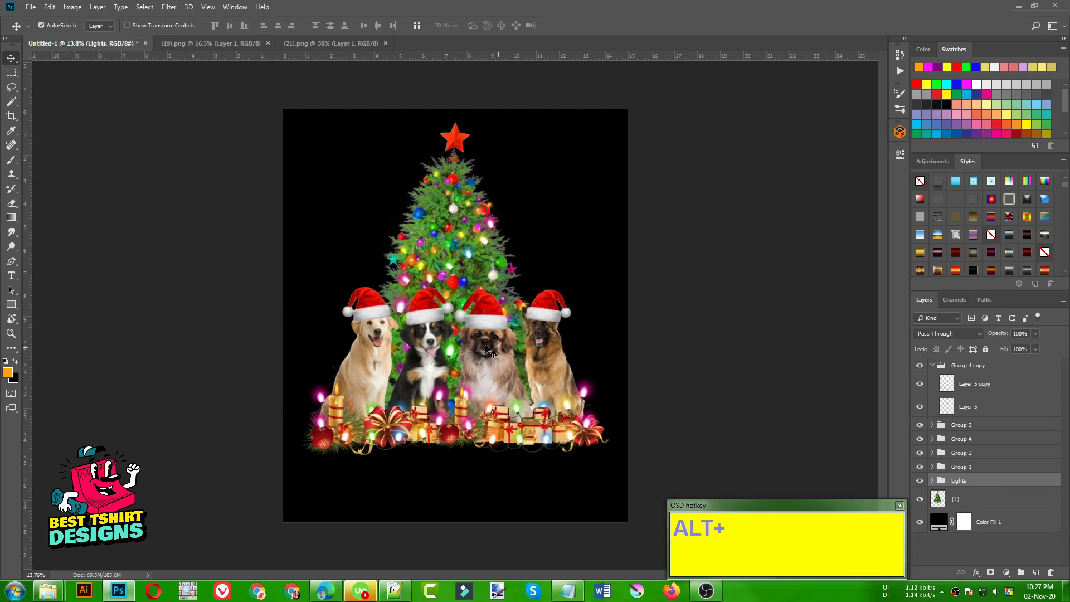
{"action": "left_click", "coordinate": [508, 344]}
{"action": "left_click", "coordinate": [644, 358]}
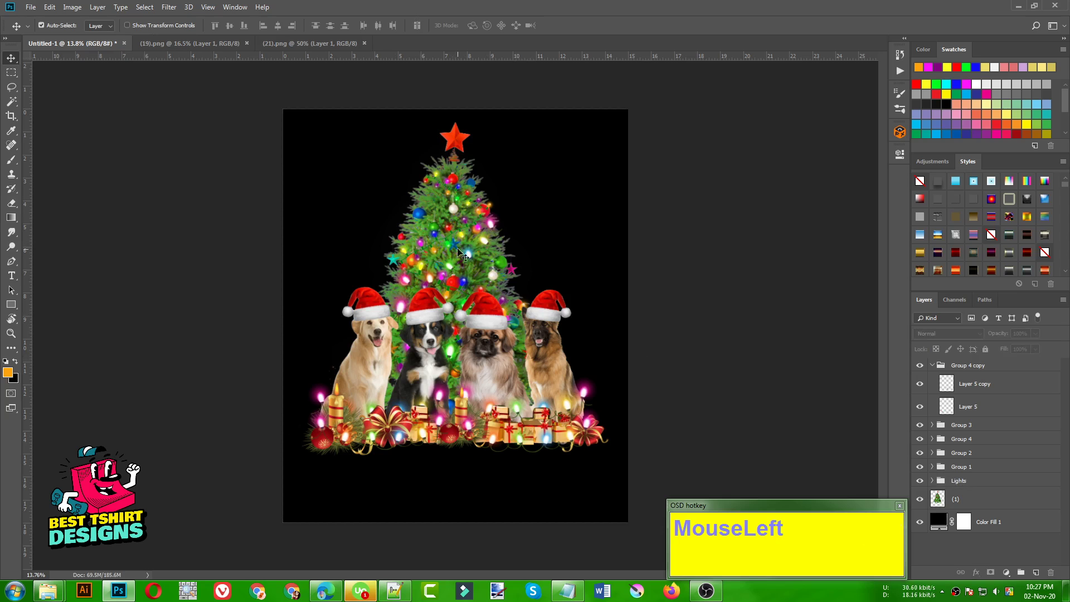
Step: Apply a Gaussian Blur with a radius of 4.4 pixels to the Christmas tree on layer (1)
{"action": "scroll", "coordinate": [472, 419], "scroll_direction": "up", "scroll_amount": 5, "text": "alt"}
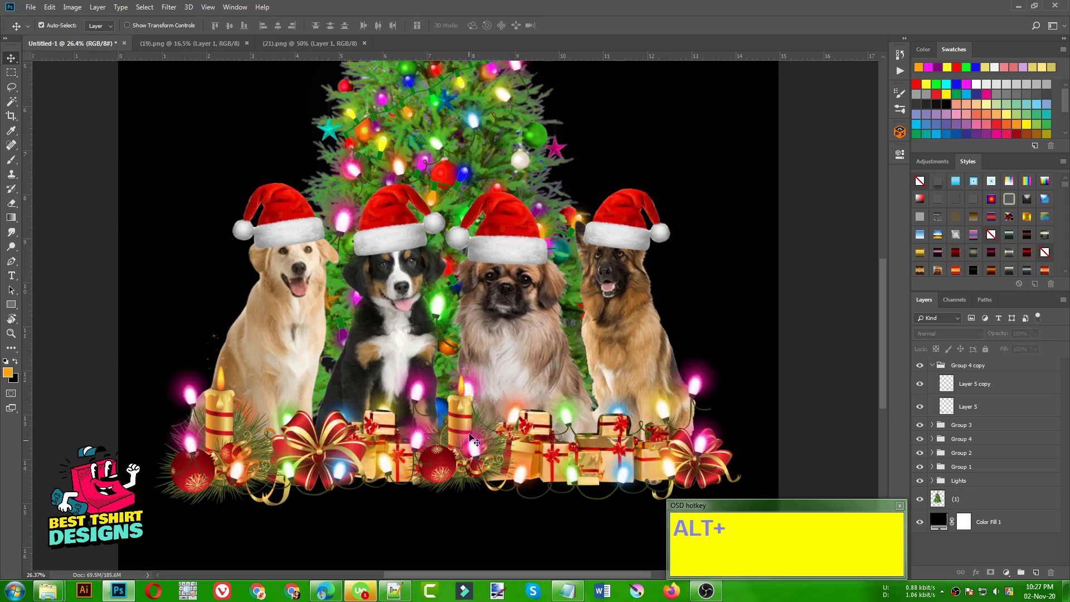
{"action": "scroll", "coordinate": [462, 451], "scroll_direction": "down", "scroll_amount": 3, "text": "alt"}
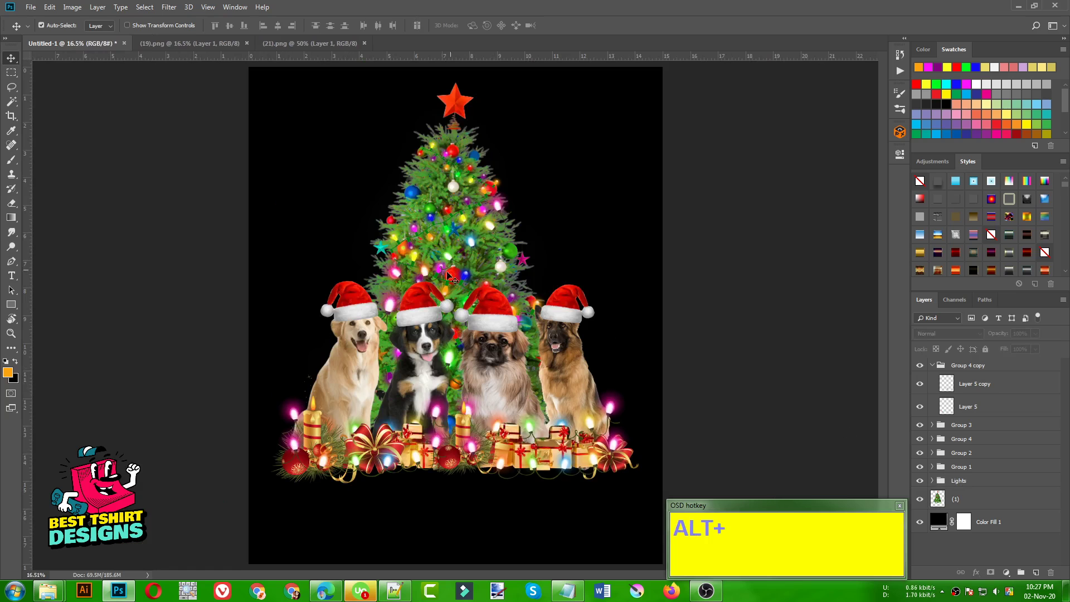
{"action": "left_click", "coordinate": [956, 498]}
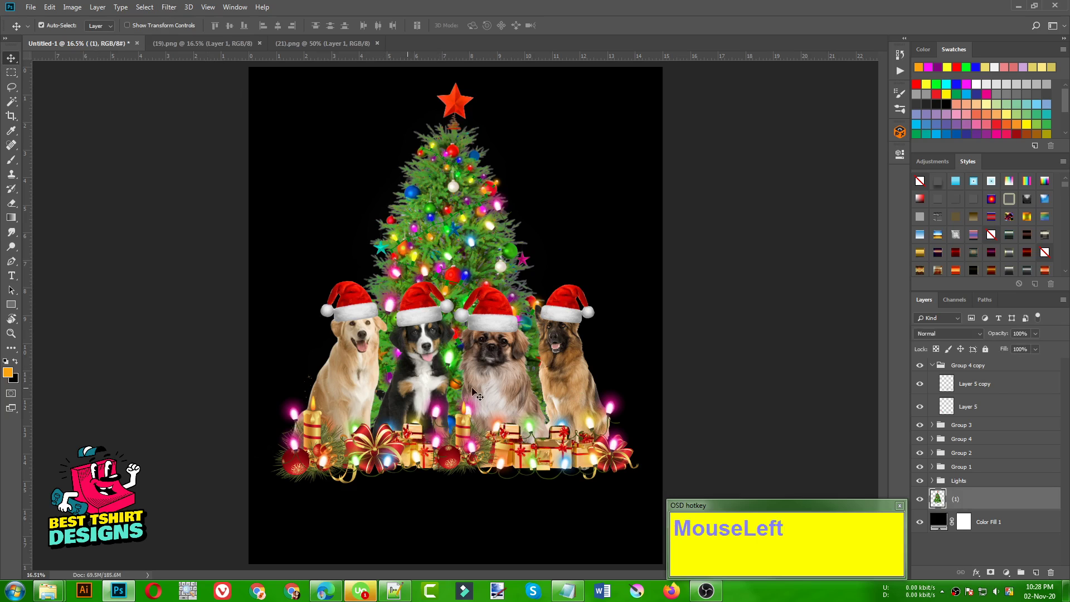
{"action": "left_click", "coordinate": [168, 7]}
{"action": "mouse_move", "coordinate": [189, 133]}
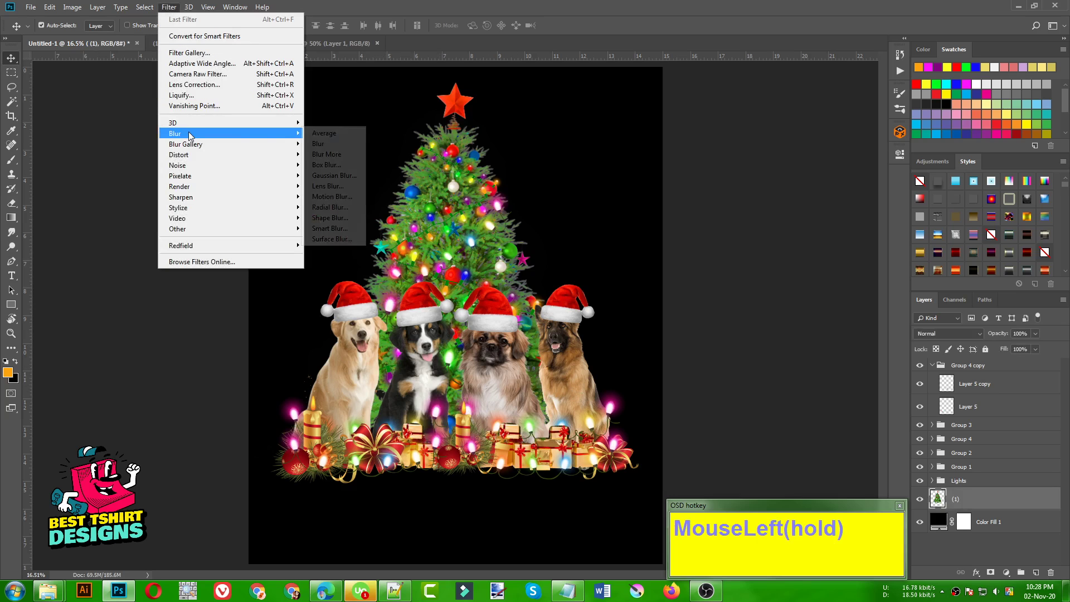
{"action": "left_click", "coordinate": [333, 176]}
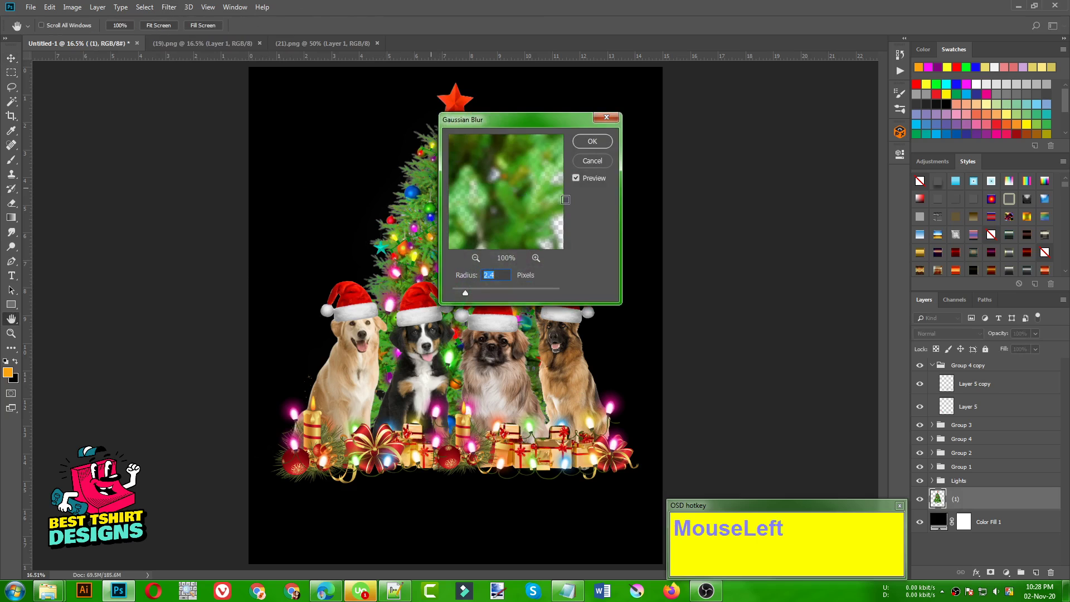
{"action": "left_click_drag", "start_coordinate": [538, 119], "coordinate": [711, 139]}
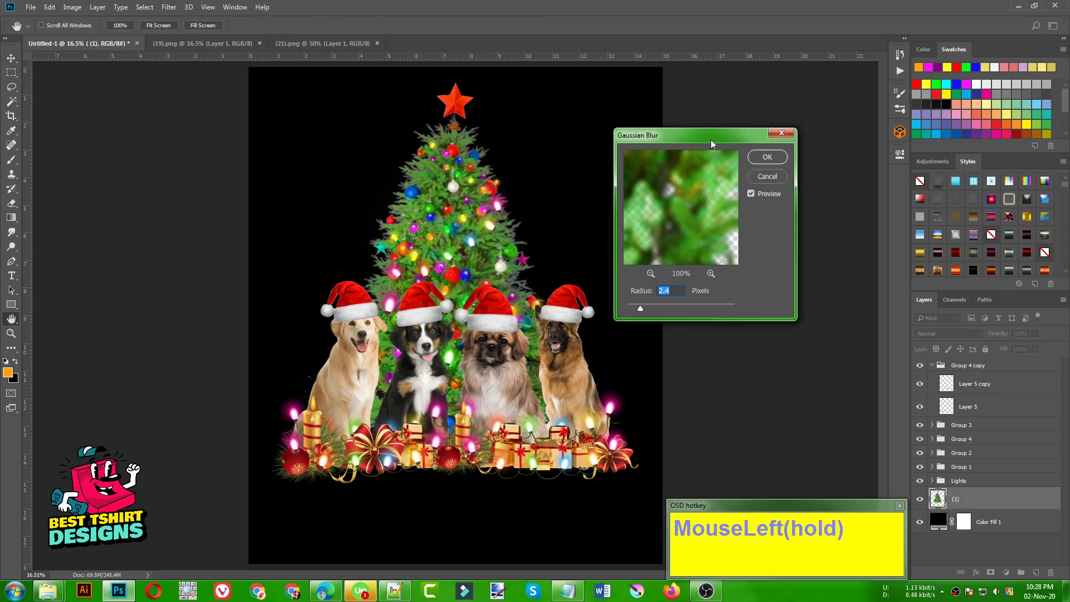
{"action": "left_click", "coordinate": [640, 312]}
{"action": "left_click_drag", "start_coordinate": [639, 308], "coordinate": [653, 310]}
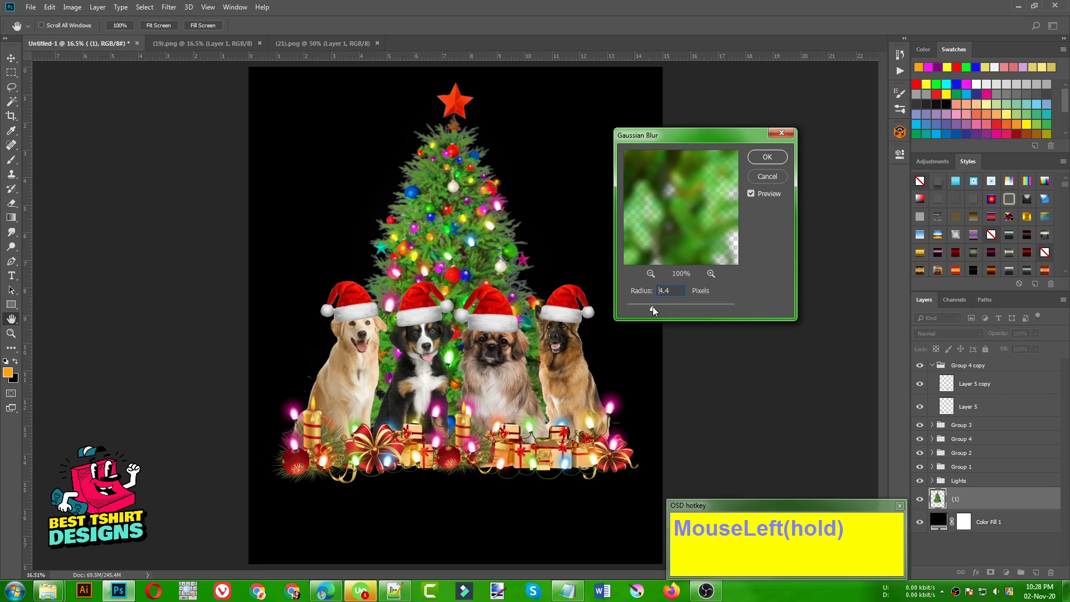
{"action": "left_click", "coordinate": [754, 161]}
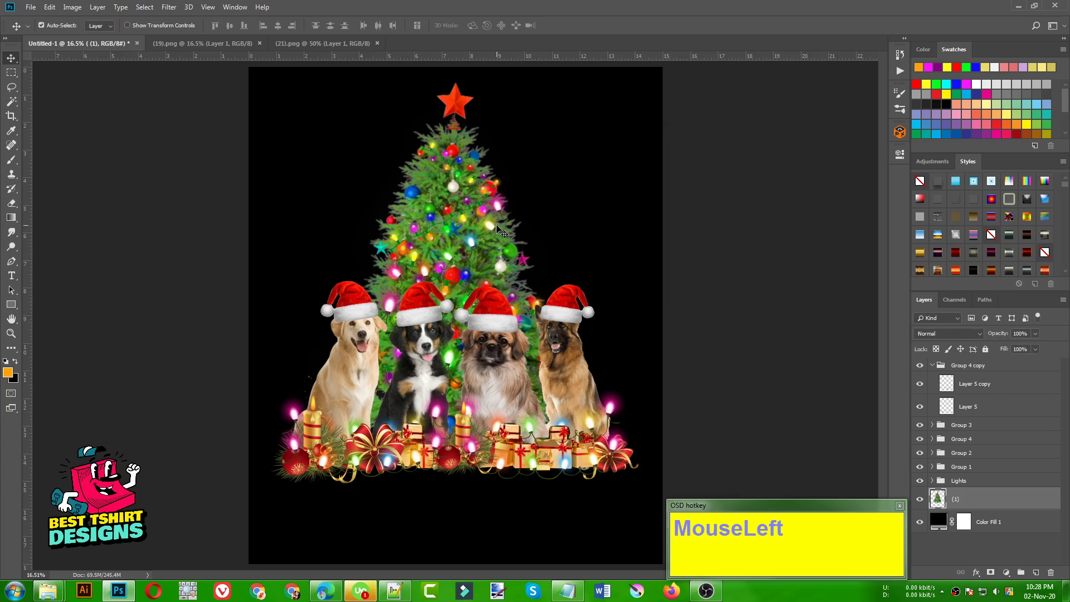
Step: Apply a second, stronger Gaussian Blur to the tree layer so it falls further out of focus behind the dogs
{"action": "left_click", "coordinate": [167, 12]}
{"action": "left_click", "coordinate": [177, 18]}
{"action": "left_click", "coordinate": [171, 7]}
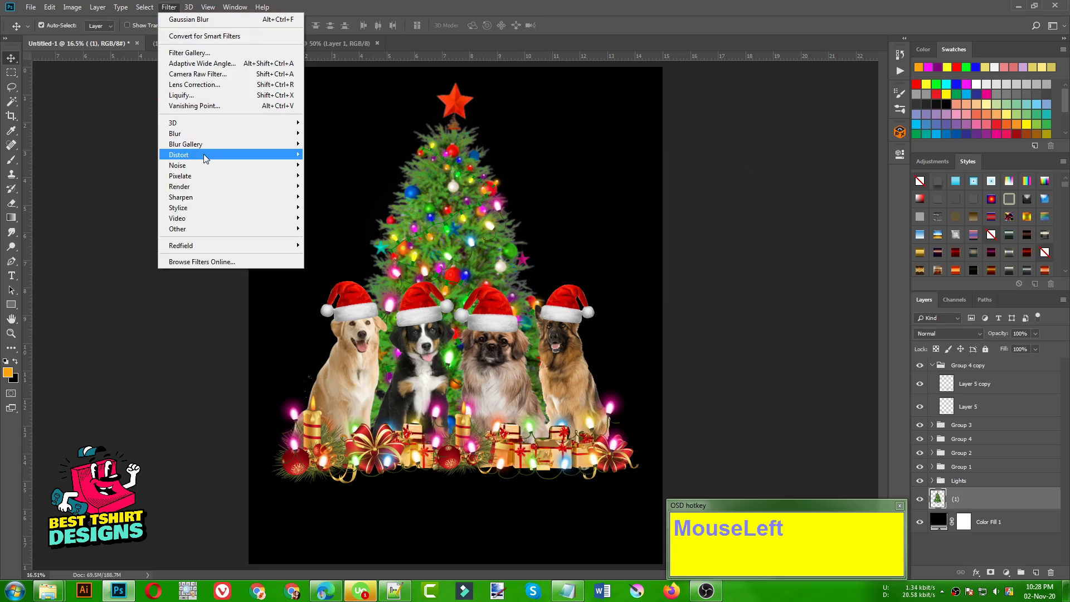
{"action": "mouse_move", "coordinate": [200, 134]}
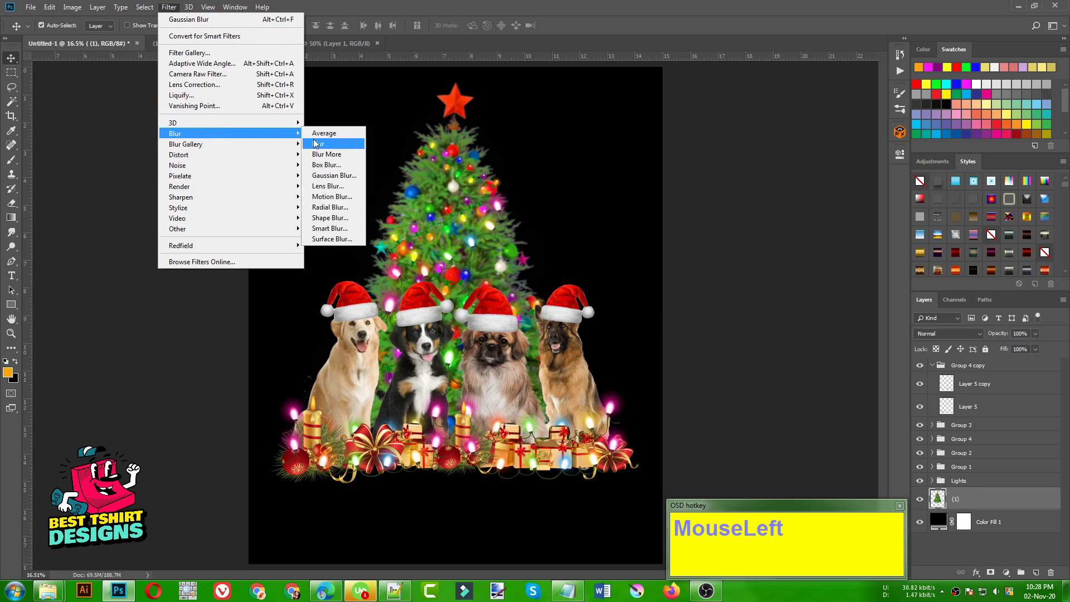
{"action": "left_click", "coordinate": [335, 176]}
{"action": "mouse_move", "coordinate": [654, 308]}
{"action": "left_mouse_down"}
{"action": "mouse_move", "coordinate": [681, 308]}
{"action": "mouse_move", "coordinate": [671, 309]}
{"action": "left_mouse_up"}
{"action": "left_click", "coordinate": [769, 160]}
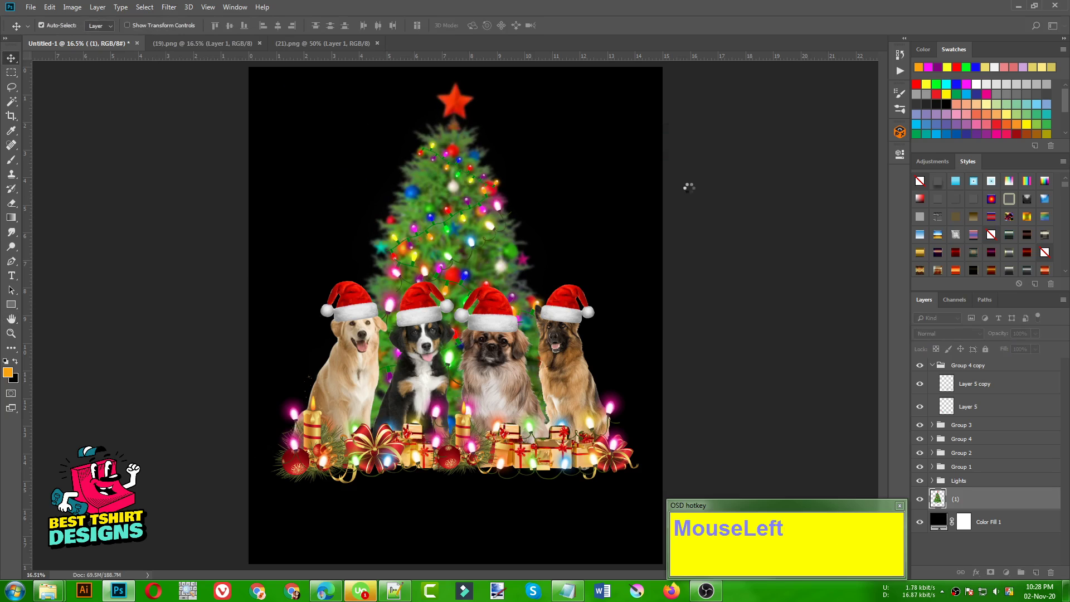
Step: Open the image (22) with the gold and red stars, balls and snowflakes from the 1. Christmas folder
{"action": "scroll", "coordinate": [314, 228], "scroll_direction": "down", "scroll_amount": 1}
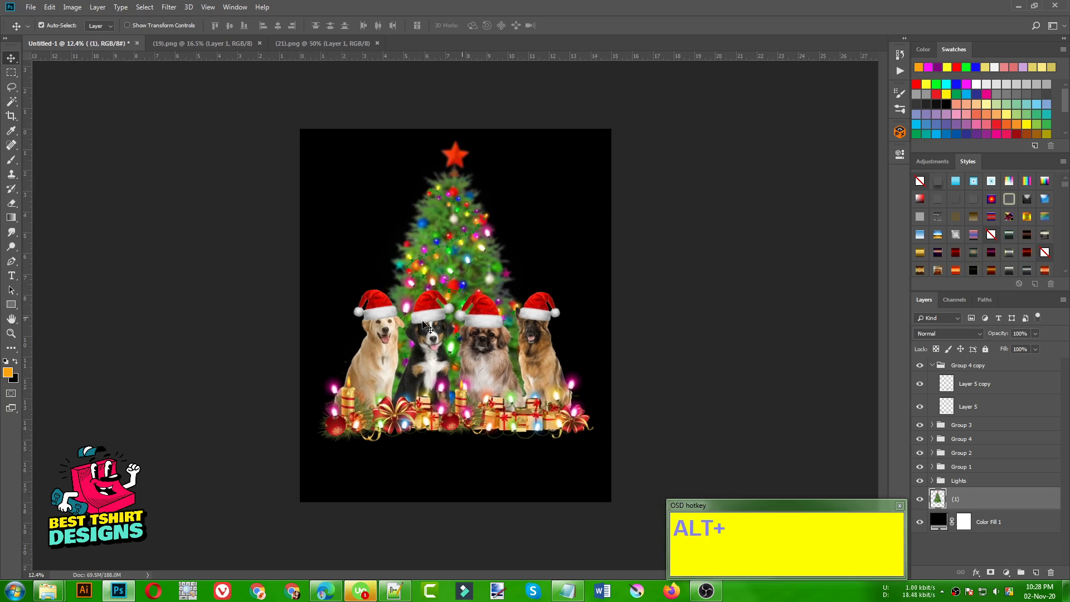
{"action": "scroll", "coordinate": [475, 352], "scroll_direction": "up", "scroll_amount": 2}
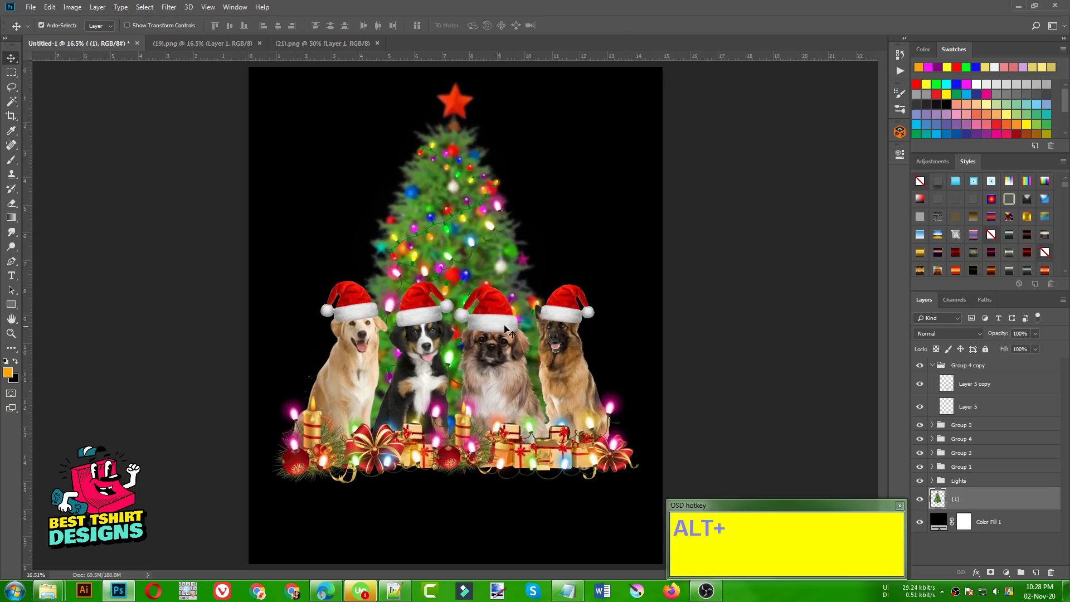
{"action": "scroll", "coordinate": [275, 337], "scroll_direction": "down", "scroll_amount": 1}
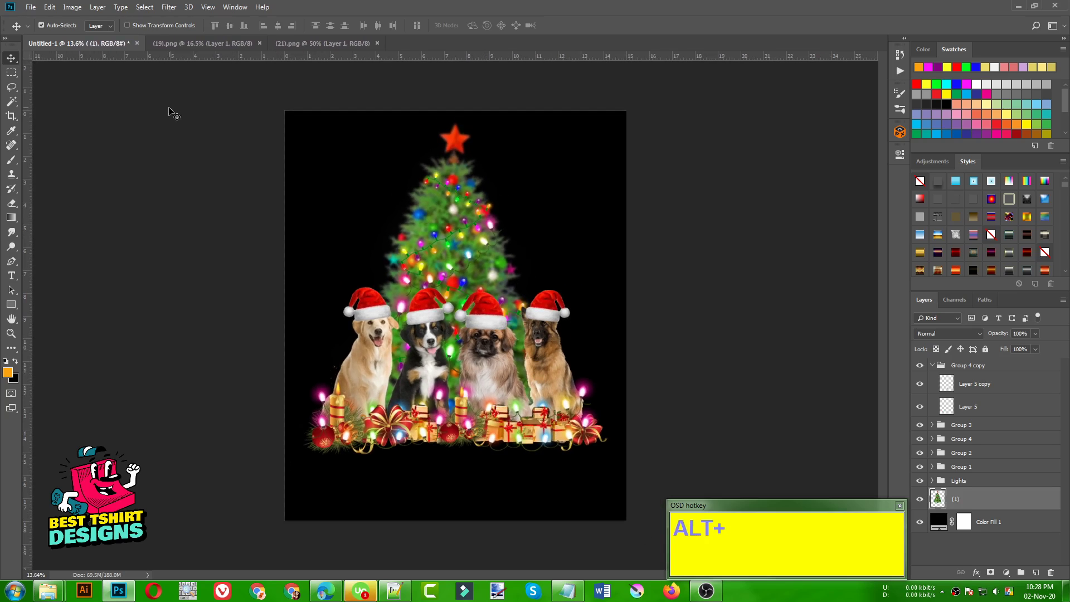
{"action": "key", "text": "ctrl+o"}
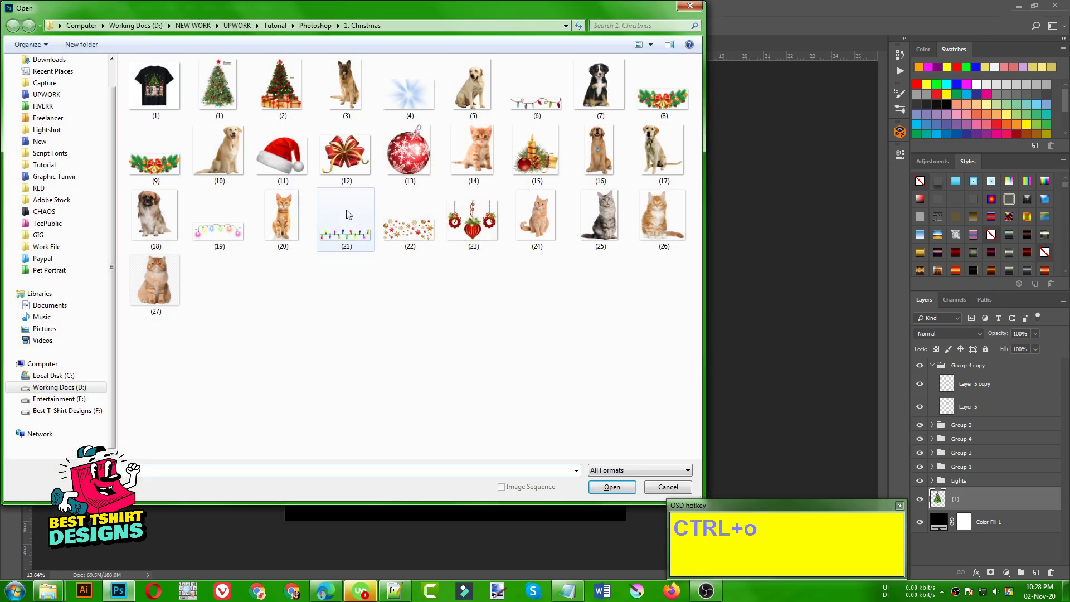
{"action": "double_click", "coordinate": [401, 226]}
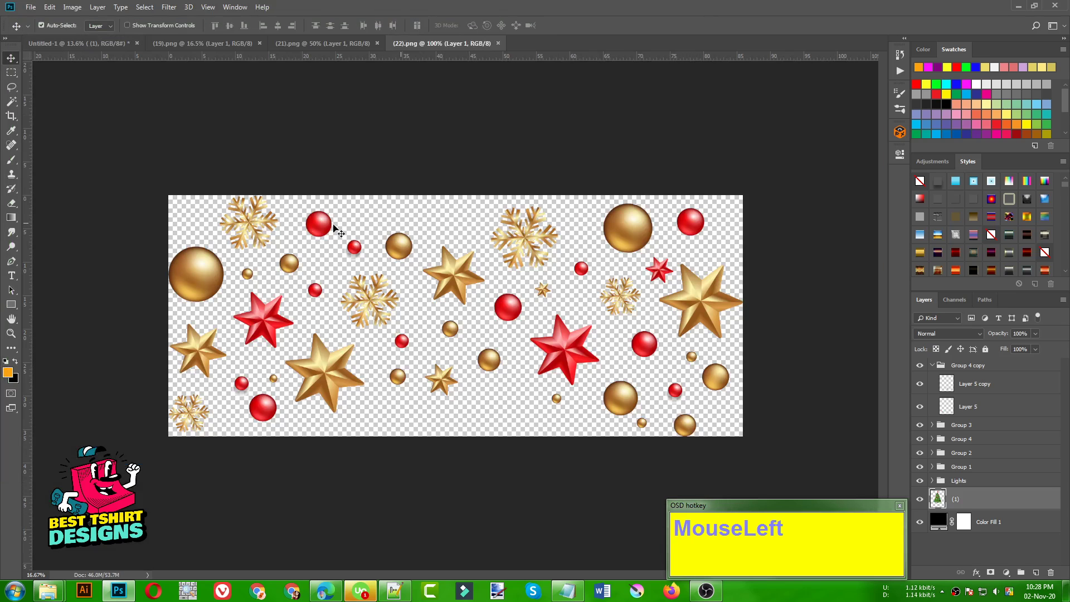
{"action": "left_click", "coordinate": [12, 88]}
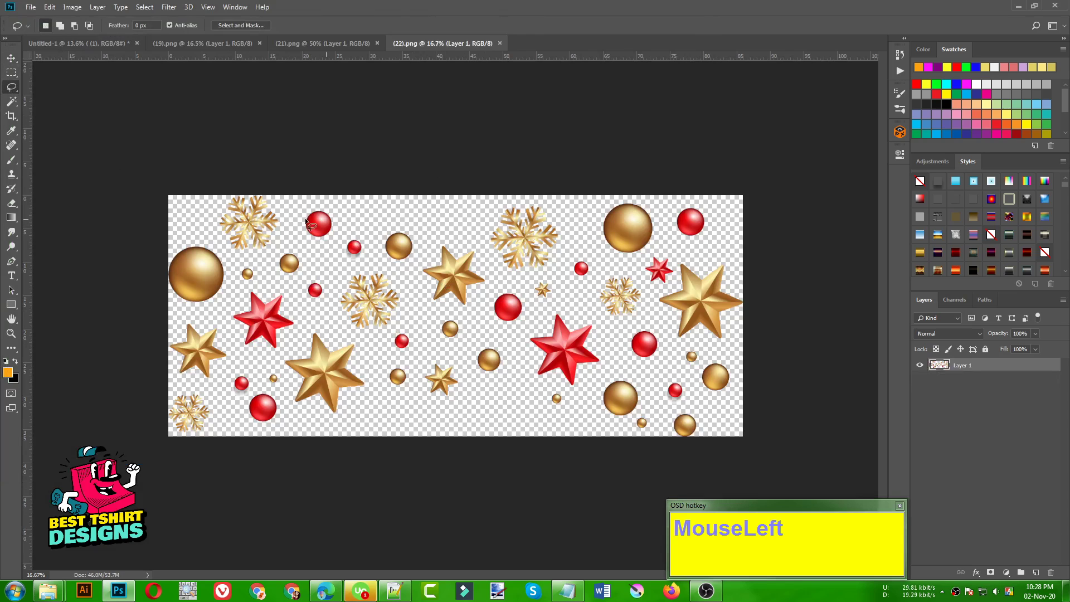
{"action": "left_click", "coordinate": [12, 58]}
{"action": "left_click_drag", "start_coordinate": [308, 220], "coordinate": [314, 162]}
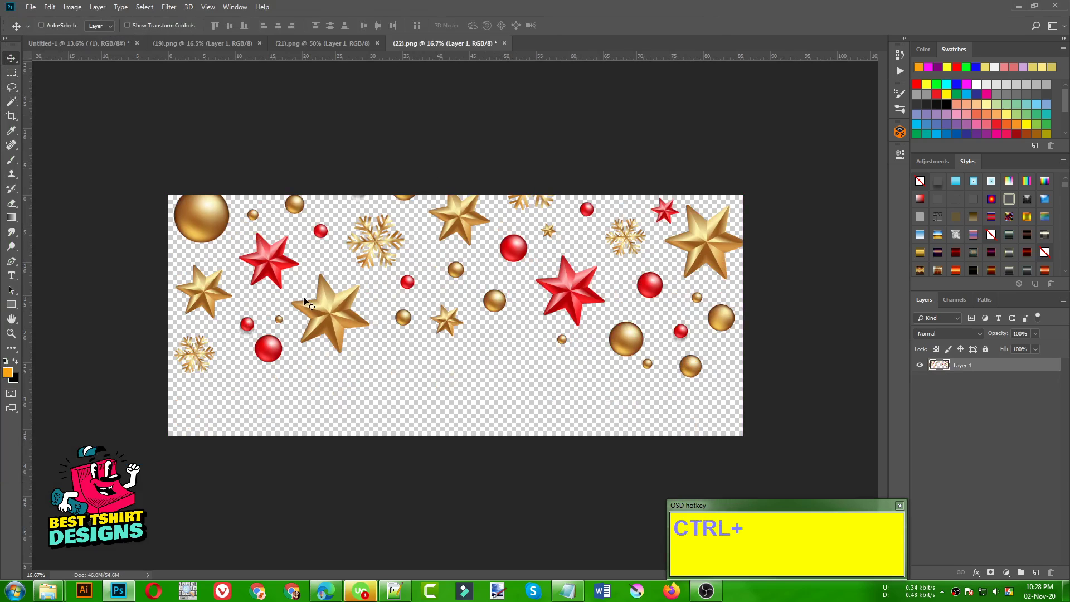
{"action": "key", "text": "ctrl+z"}
{"action": "left_click", "coordinate": [417, 281]}
{"action": "left_click_drag", "start_coordinate": [417, 281], "coordinate": [448, 268]}
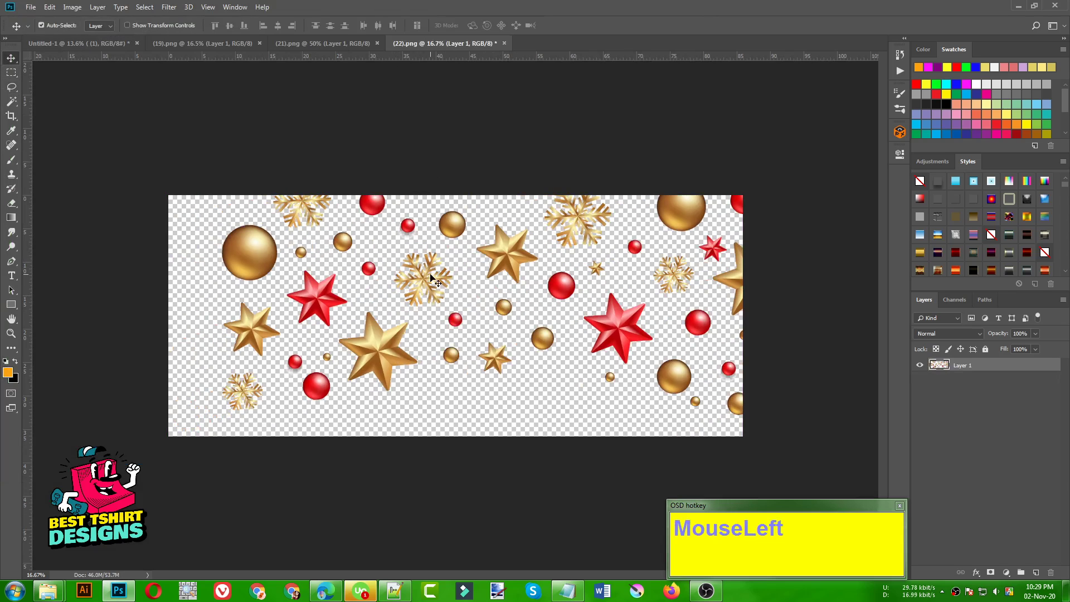
{"action": "key", "text": "ctrl+z"}
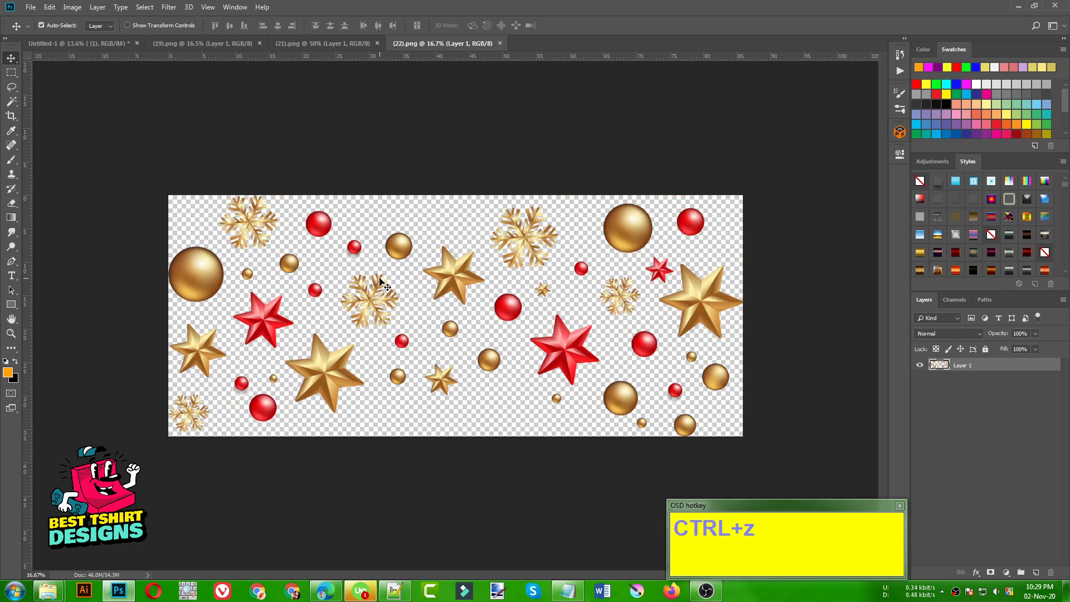
{"action": "left_click_drag", "start_coordinate": [394, 288], "coordinate": [399, 205]}
{"action": "key", "text": "ctrl+z"}
Step: Lasso the gold snowflake near the middle of (22).png, bring it into Untitled-1 beside the tree and scale it to about 68%
{"action": "left_click", "coordinate": [11, 86]}
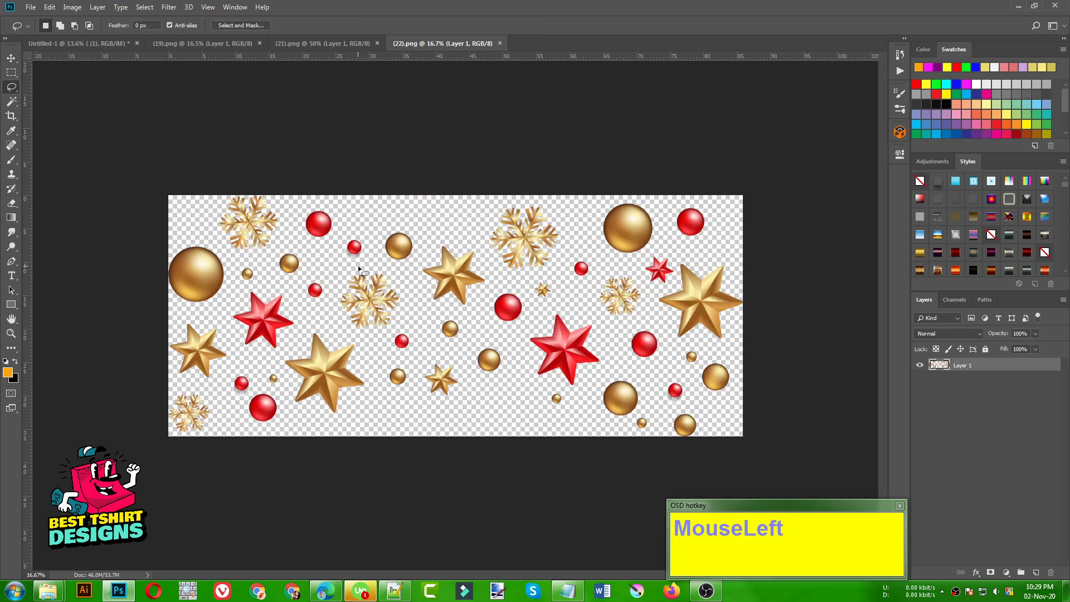
{"action": "mouse_move", "coordinate": [341, 323]}
{"action": "left_mouse_down"}
{"action": "mouse_move", "coordinate": [395, 329]}
{"action": "mouse_move", "coordinate": [409, 318]}
{"action": "mouse_move", "coordinate": [412, 293]}
{"action": "mouse_move", "coordinate": [381, 268]}
{"action": "mouse_move", "coordinate": [295, 235]}
{"action": "mouse_move", "coordinate": [74, 41]}
{"action": "mouse_move", "coordinate": [149, 102]}
{"action": "mouse_move", "coordinate": [371, 214]}
{"action": "left_mouse_up"}
{"action": "key", "text": "v"}
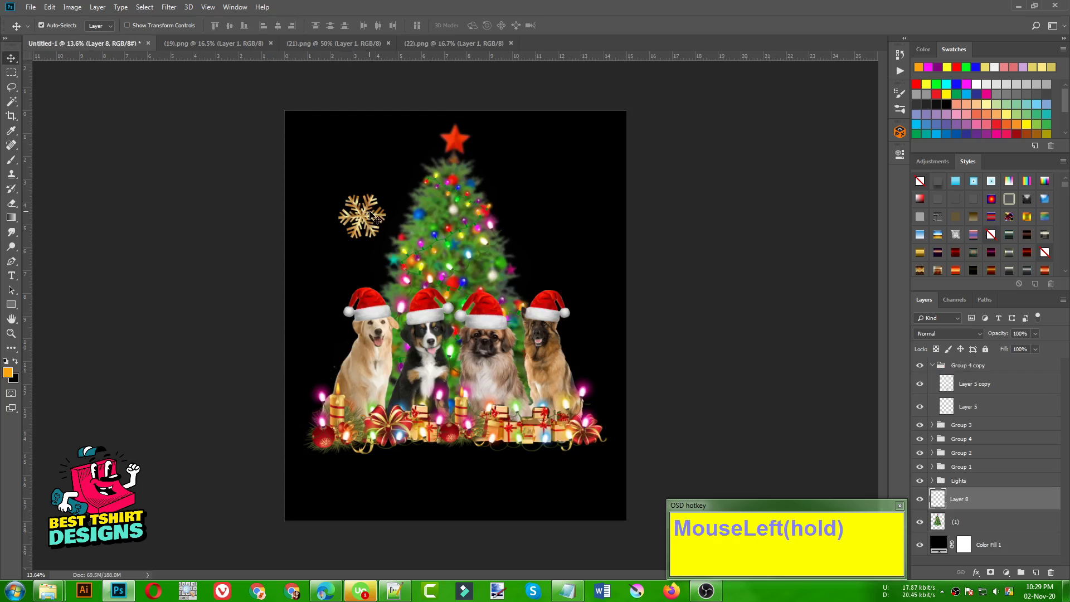
{"action": "key", "text": "ctrl+t"}
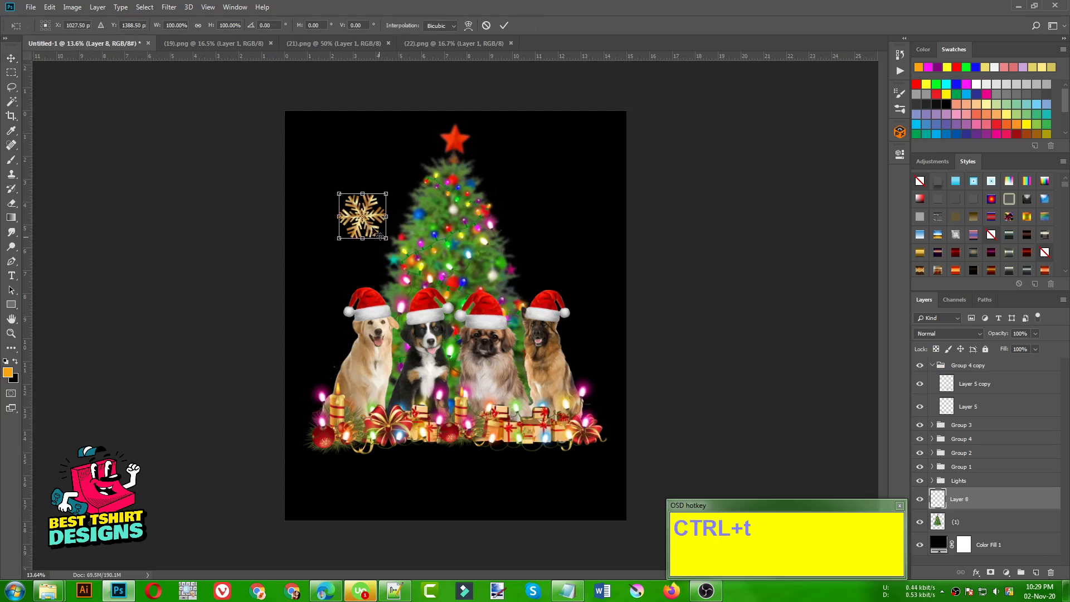
{"action": "left_click_drag", "start_coordinate": [386, 241], "coordinate": [375, 234]}
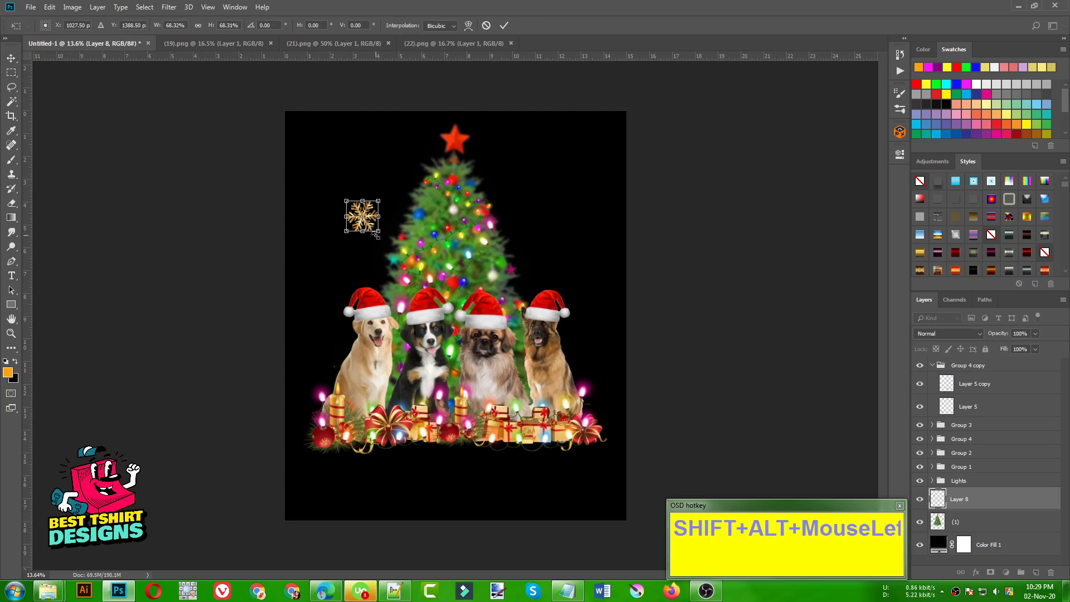
{"action": "key", "text": "Return"}
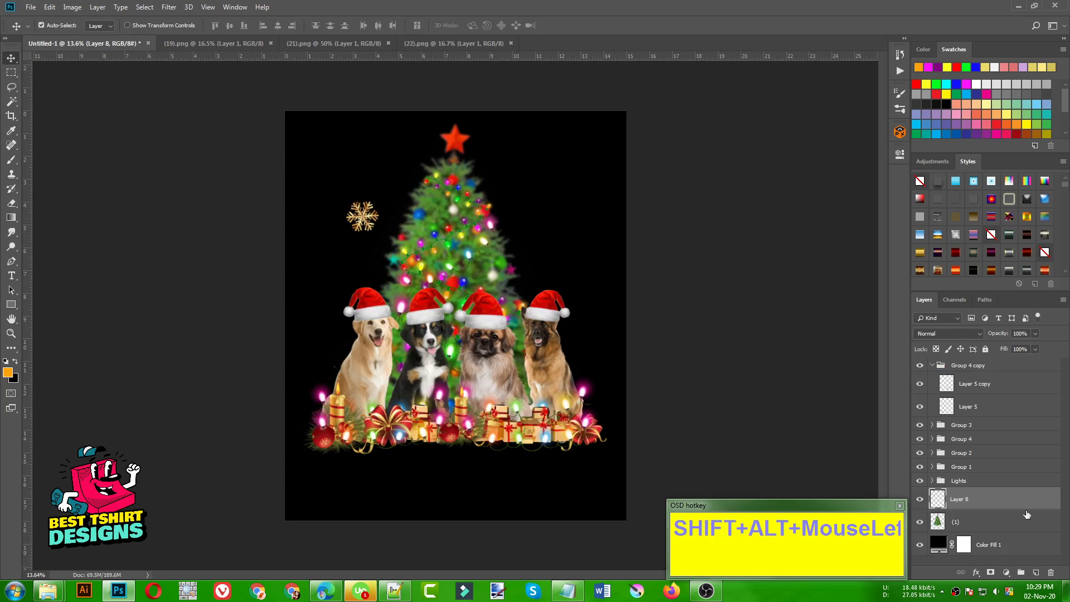
Step: Lower the snowflake beside the tree, duplicate it to the opposite side, and add a copy scaled to about 71% near the treetop
{"action": "scroll", "coordinate": [986, 517], "scroll_direction": "up", "scroll_amount": 2}
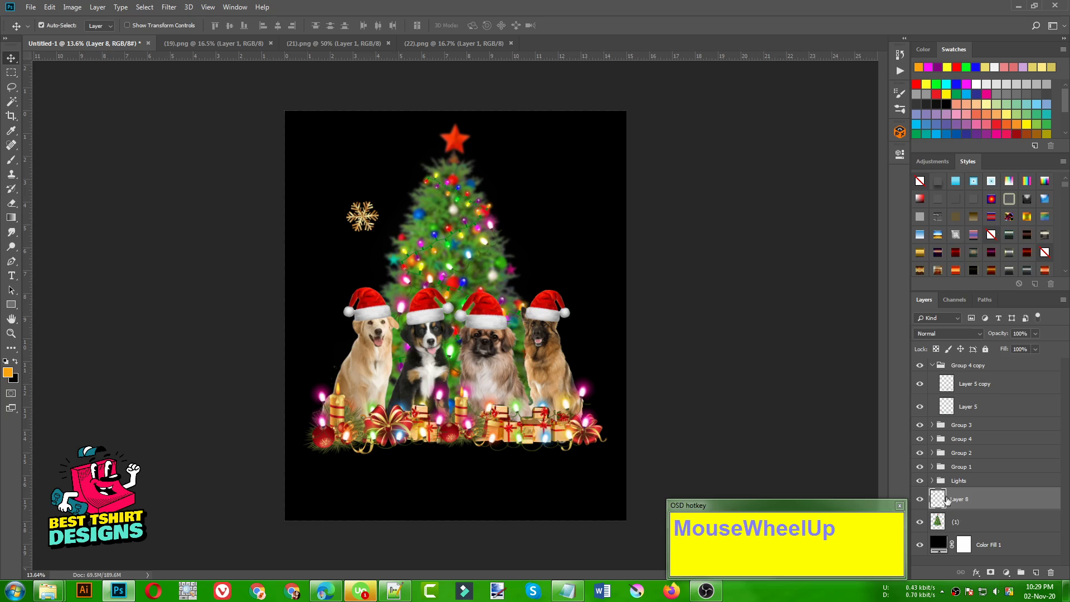
{"action": "left_click_drag", "start_coordinate": [367, 224], "coordinate": [375, 267]}
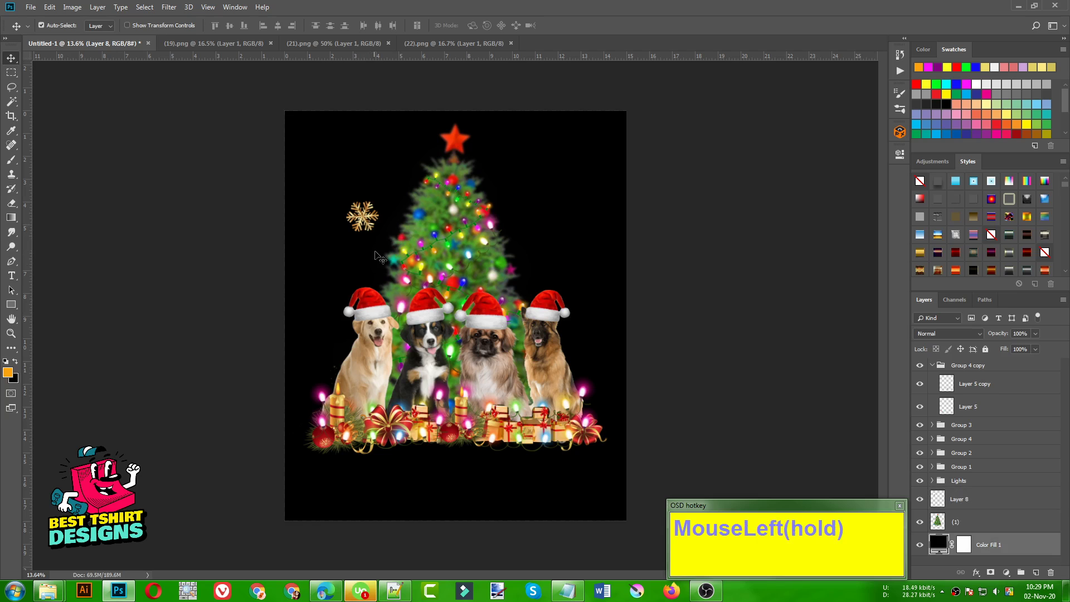
{"action": "left_click_drag", "start_coordinate": [363, 227], "coordinate": [364, 250]}
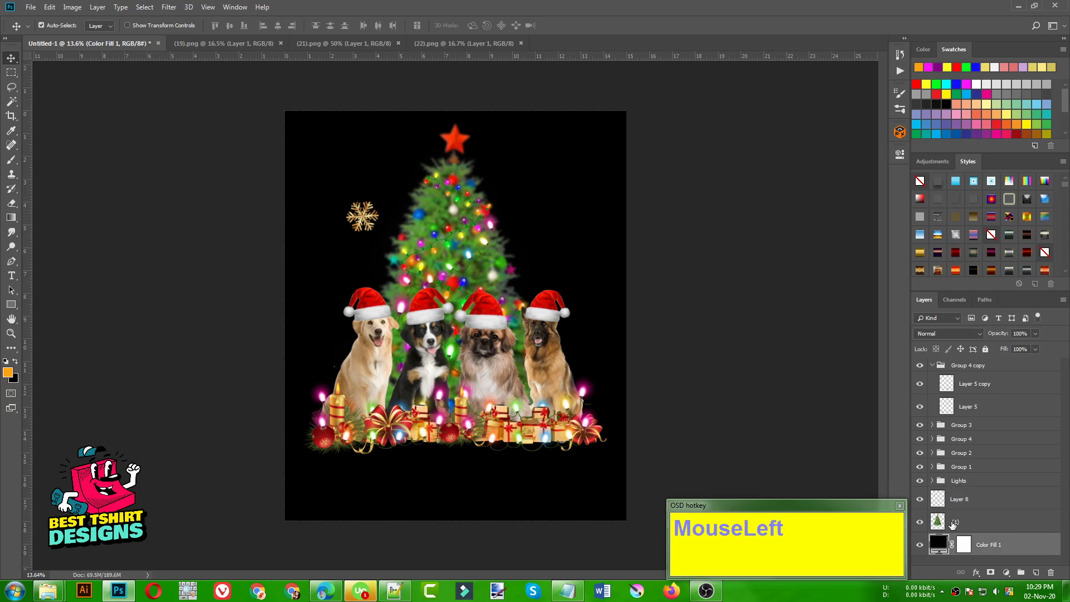
{"action": "left_click", "coordinate": [952, 524]}
{"action": "left_click", "coordinate": [951, 502]}
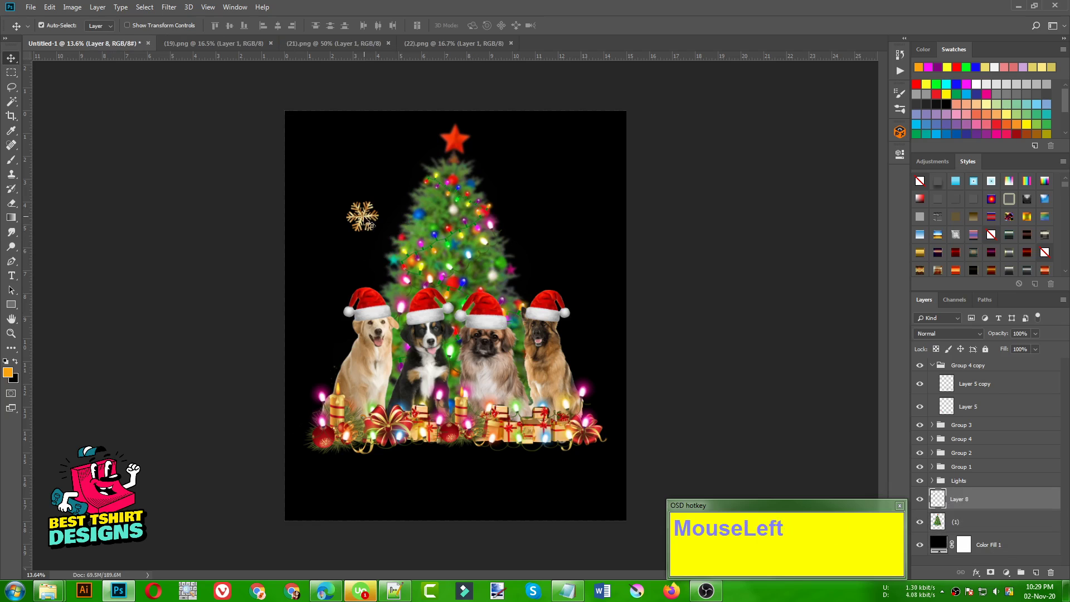
{"action": "left_click_drag", "start_coordinate": [364, 218], "coordinate": [514, 192]}
{"action": "key", "text": "ctrl+t"}
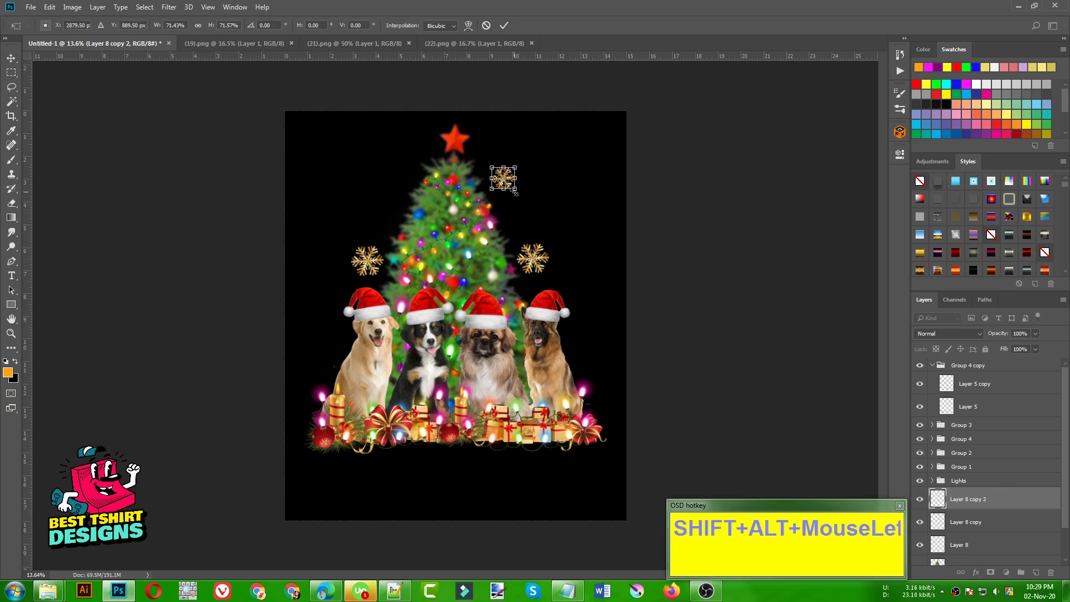
{"action": "key", "text": "Return"}
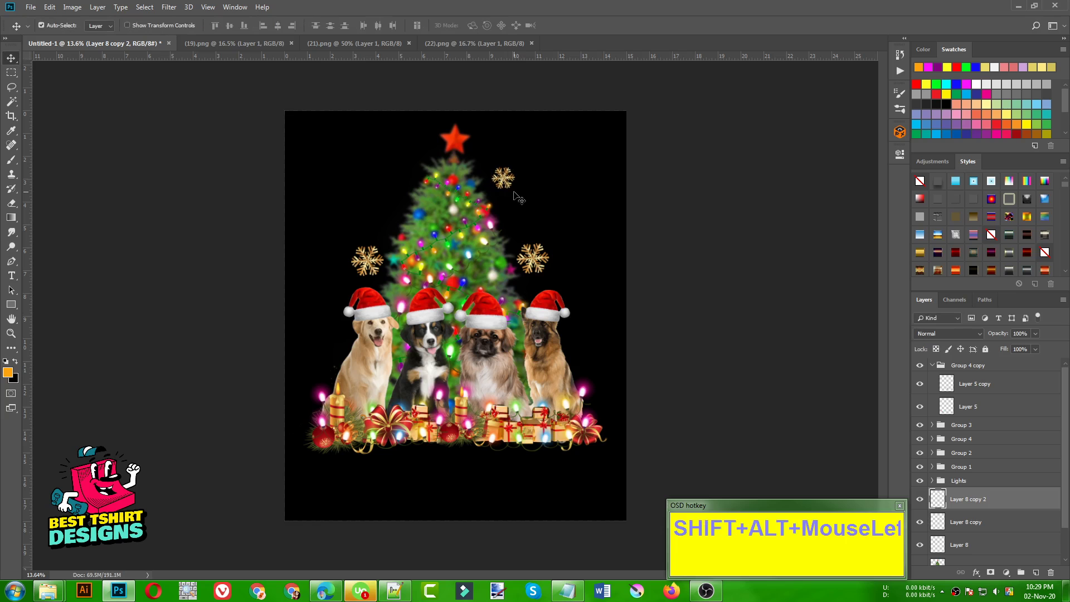
Step: Close the (21).png and (19).png string light documents, keeping (22).png open
{"action": "left_click", "coordinate": [451, 45]}
{"action": "left_click", "coordinate": [398, 44]}
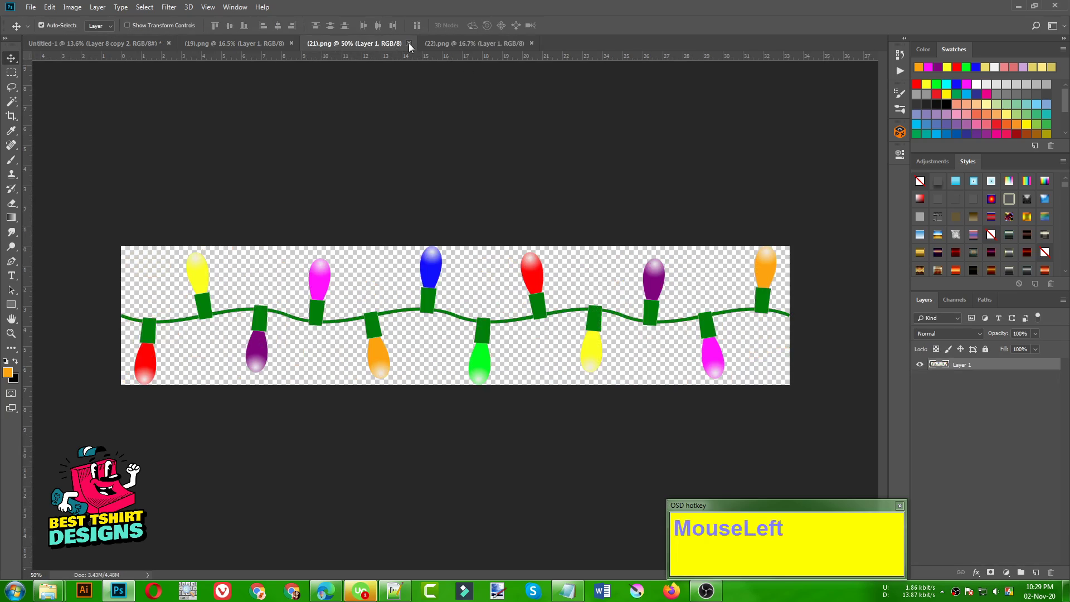
{"action": "left_click", "coordinate": [409, 43]}
{"action": "left_click", "coordinate": [279, 45]}
{"action": "left_click", "coordinate": [291, 43]}
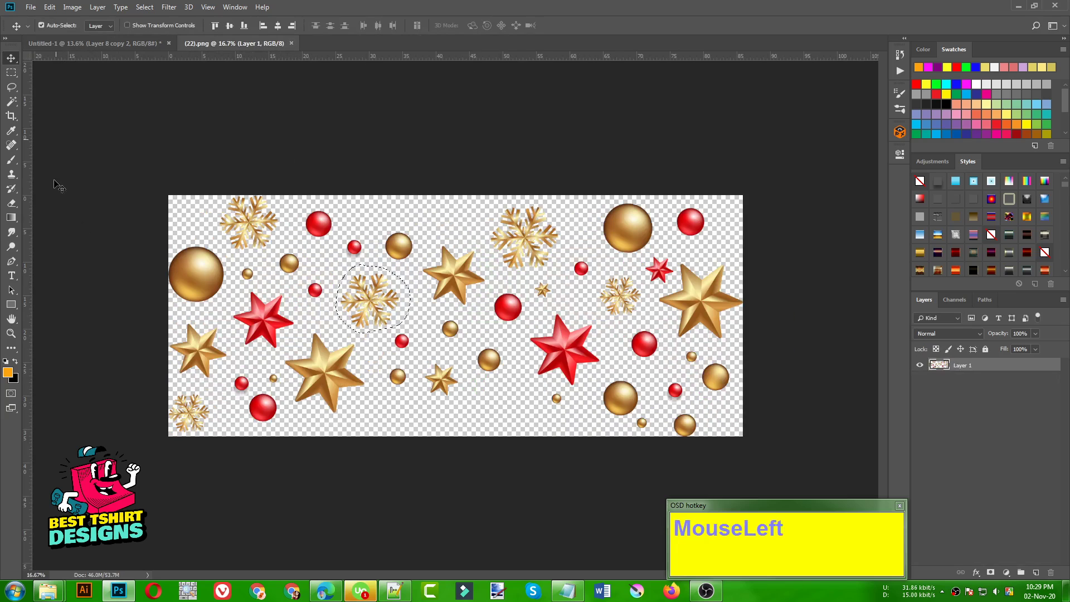
Step: Lasso the large red star in (22).png and bring it into Untitled-1 as a new layer over the tree
{"action": "left_click", "coordinate": [10, 87]}
{"action": "left_click", "coordinate": [54, 90]}
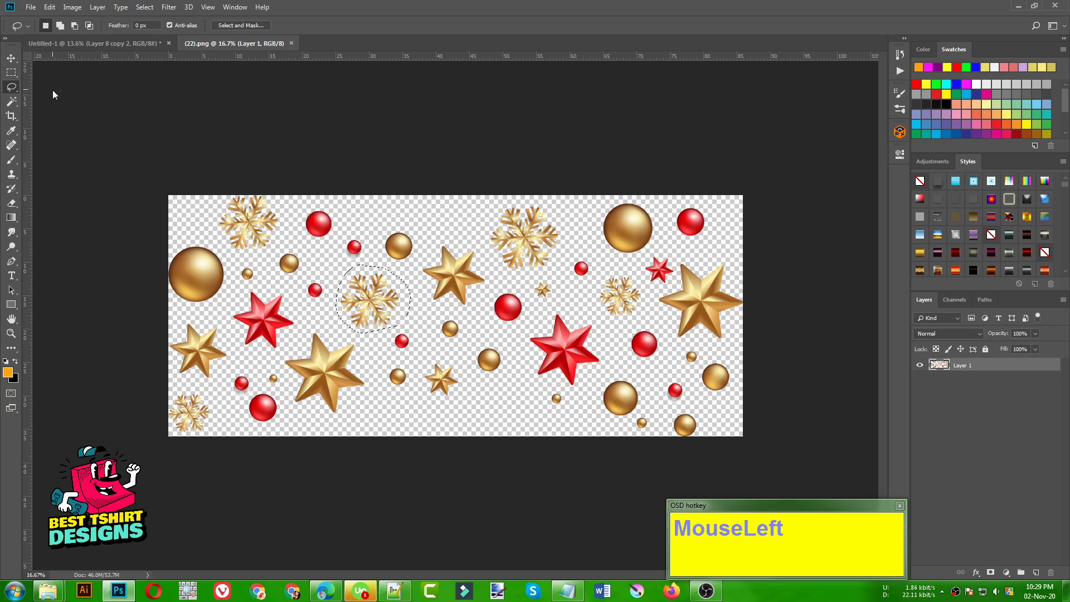
{"action": "mouse_move", "coordinate": [538, 322]}
{"action": "left_mouse_down"}
{"action": "mouse_move", "coordinate": [575, 303]}
{"action": "mouse_move", "coordinate": [589, 318]}
{"action": "mouse_move", "coordinate": [612, 347]}
{"action": "mouse_move", "coordinate": [595, 382]}
{"action": "mouse_move", "coordinate": [574, 393]}
{"action": "mouse_move", "coordinate": [533, 383]}
{"action": "mouse_move", "coordinate": [522, 361]}
{"action": "mouse_move", "coordinate": [538, 316]}
{"action": "mouse_move", "coordinate": [218, 148]}
{"action": "mouse_move", "coordinate": [73, 47]}
{"action": "mouse_move", "coordinate": [439, 257]}
{"action": "left_mouse_up"}
{"action": "key", "text": "v"}
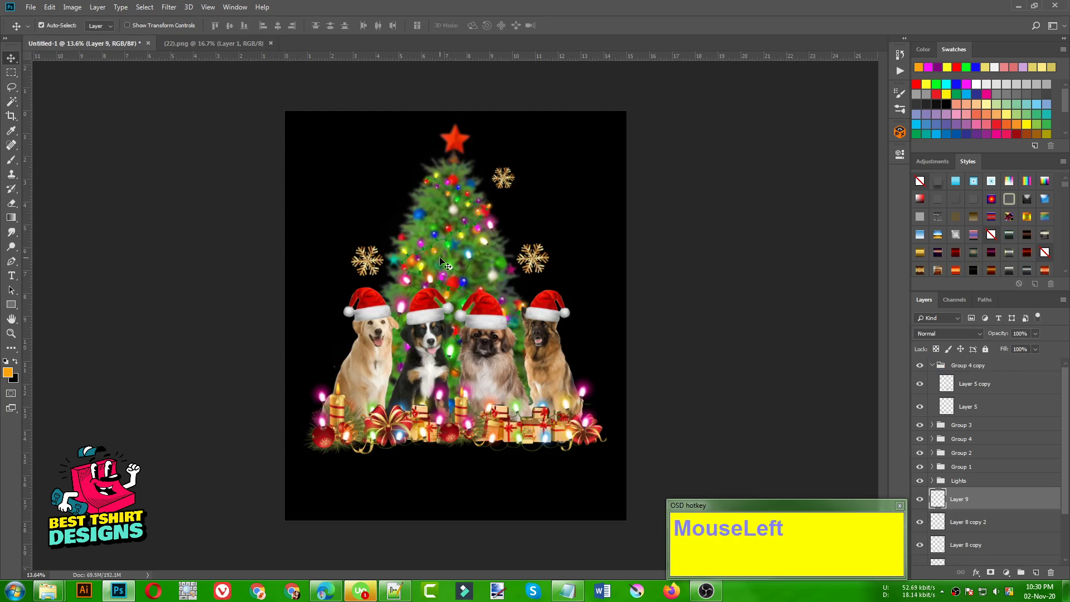
Step: Scale the red star down and place it over the blurred star at the treetop
{"action": "key", "text": "ctrl+t"}
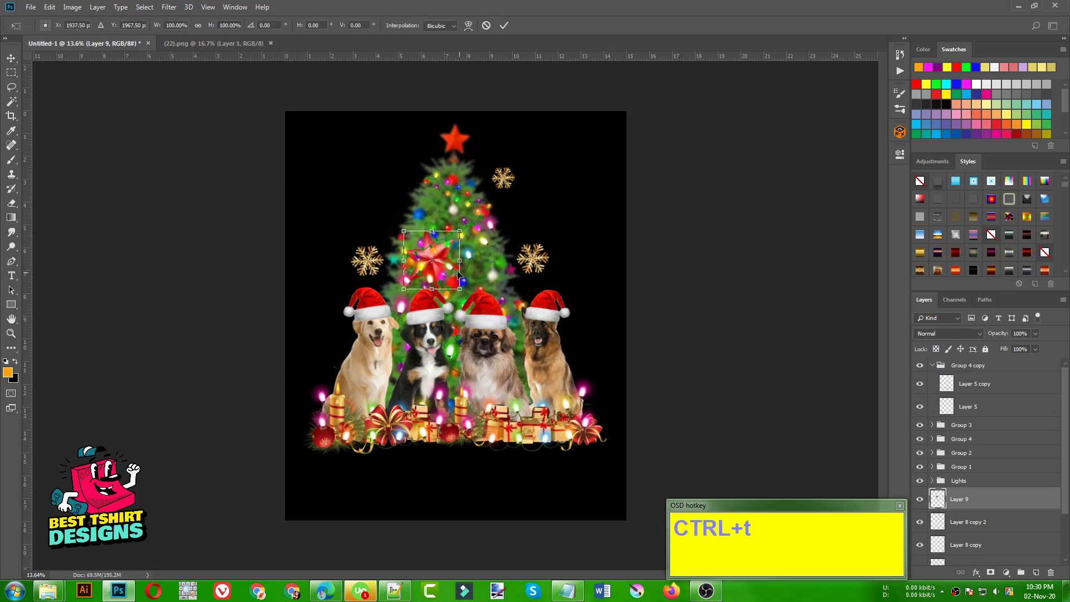
{"action": "left_click_drag", "start_coordinate": [460, 288], "coordinate": [459, 146]}
{"action": "key", "text": "Return"}
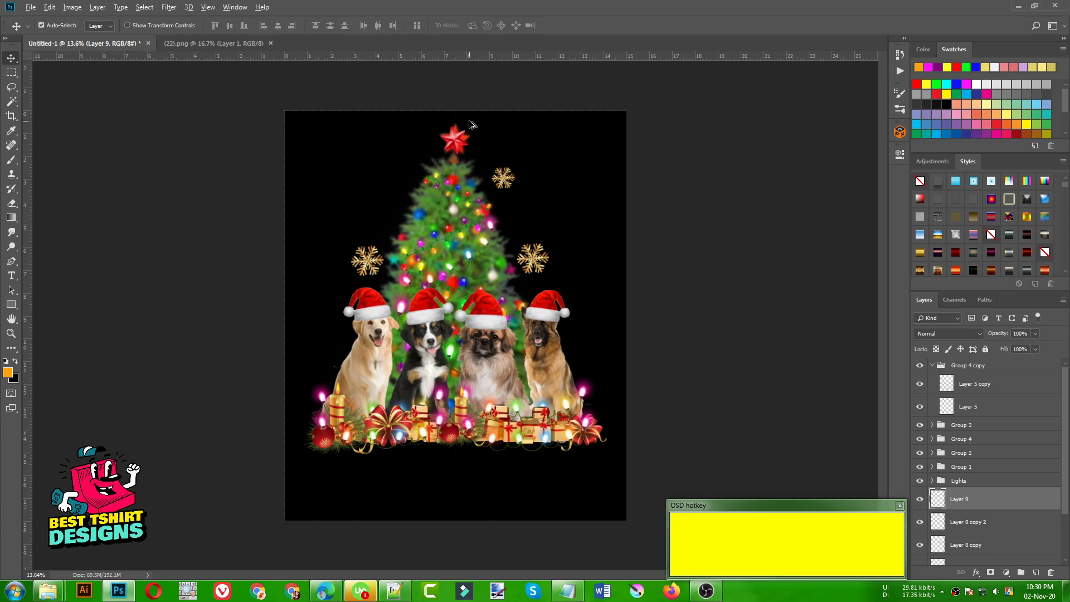
Step: Rotate the red treetop star by about 12.7° so that one point faces straight up
{"action": "scroll", "coordinate": [459, 146], "scroll_direction": "up", "scroll_amount": 5}
{"action": "scroll", "coordinate": [456, 228], "scroll_direction": "up", "scroll_amount": 3}
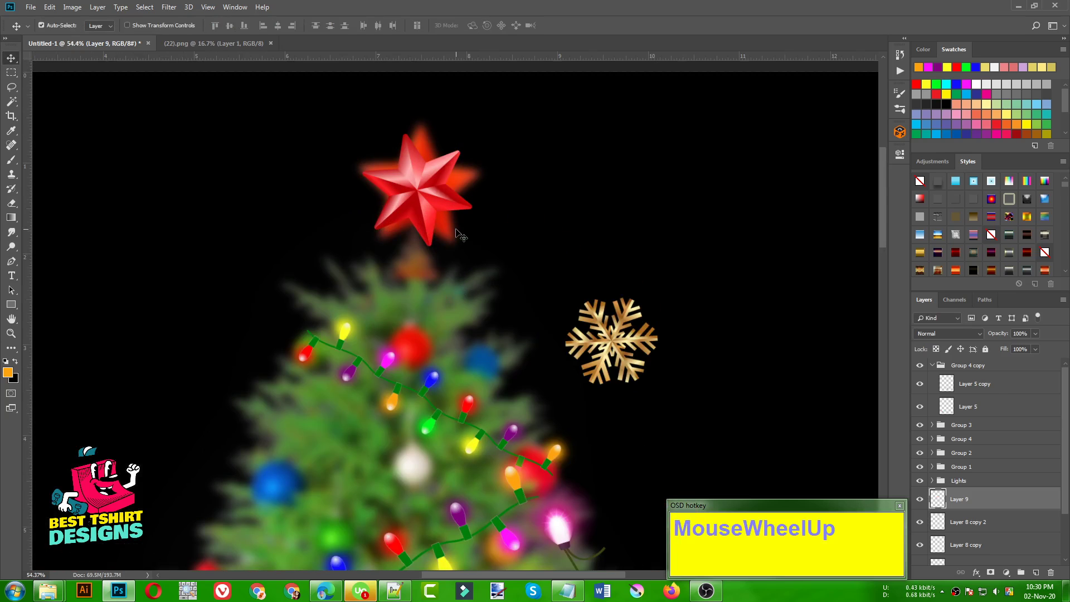
{"action": "key", "text": "ctrl+t"}
{"action": "left_click_drag", "start_coordinate": [480, 191], "coordinate": [444, 195]}
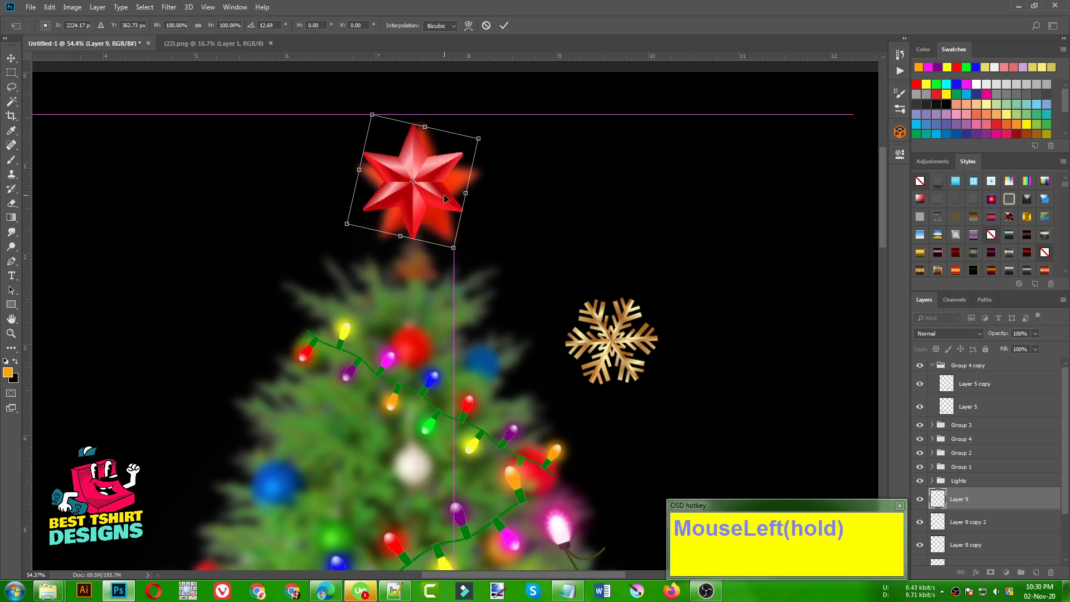
{"action": "double_click", "coordinate": [444, 195]}
Step: Erase the blurred original star behind the new red star on the tree layer (1)
{"action": "scroll", "coordinate": [1001, 506], "scroll_direction": "down", "scroll_amount": 3}
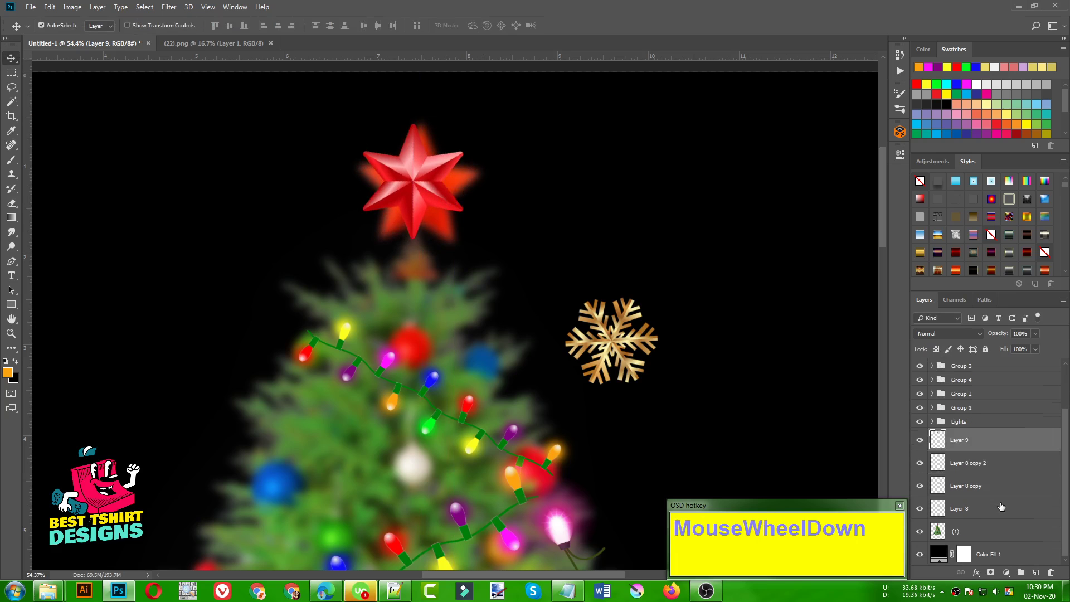
{"action": "left_click", "coordinate": [948, 528]}
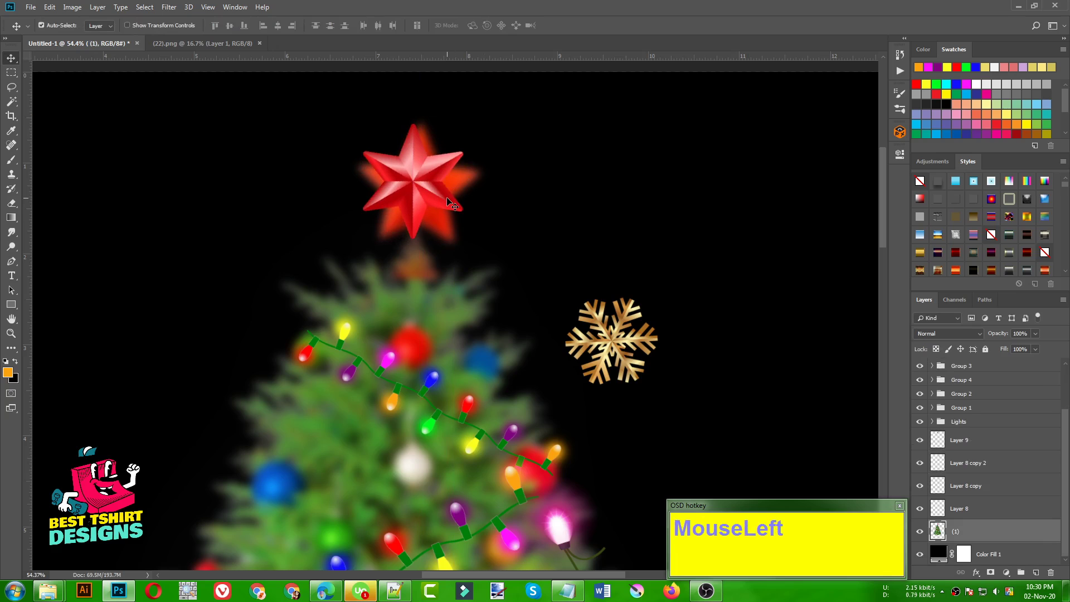
{"action": "key", "text": "e"}
{"action": "mouse_move", "coordinate": [431, 200]}
{"action": "left_mouse_down"}
{"action": "mouse_move", "coordinate": [372, 216]}
{"action": "mouse_move", "coordinate": [459, 228]}
{"action": "mouse_move", "coordinate": [478, 178]}
{"action": "mouse_move", "coordinate": [342, 179]}
{"action": "mouse_move", "coordinate": [355, 148]}
{"action": "mouse_move", "coordinate": [483, 111]}
{"action": "mouse_move", "coordinate": [410, 130]}
{"action": "mouse_move", "coordinate": [472, 166]}
{"action": "mouse_move", "coordinate": [326, 177]}
{"action": "left_mouse_up"}
{"action": "scroll", "coordinate": [326, 177], "scroll_direction": "down", "scroll_amount": 4, "text": "alt"}
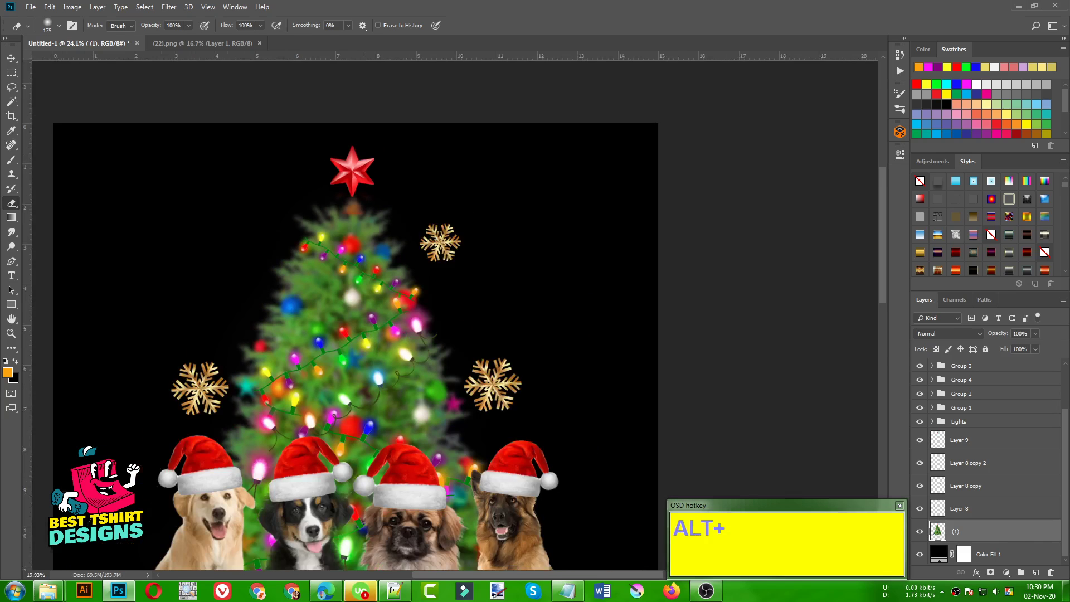
{"action": "scroll", "coordinate": [287, 148], "scroll_direction": "down", "scroll_amount": 2, "text": "alt"}
{"action": "key", "text": "v"}
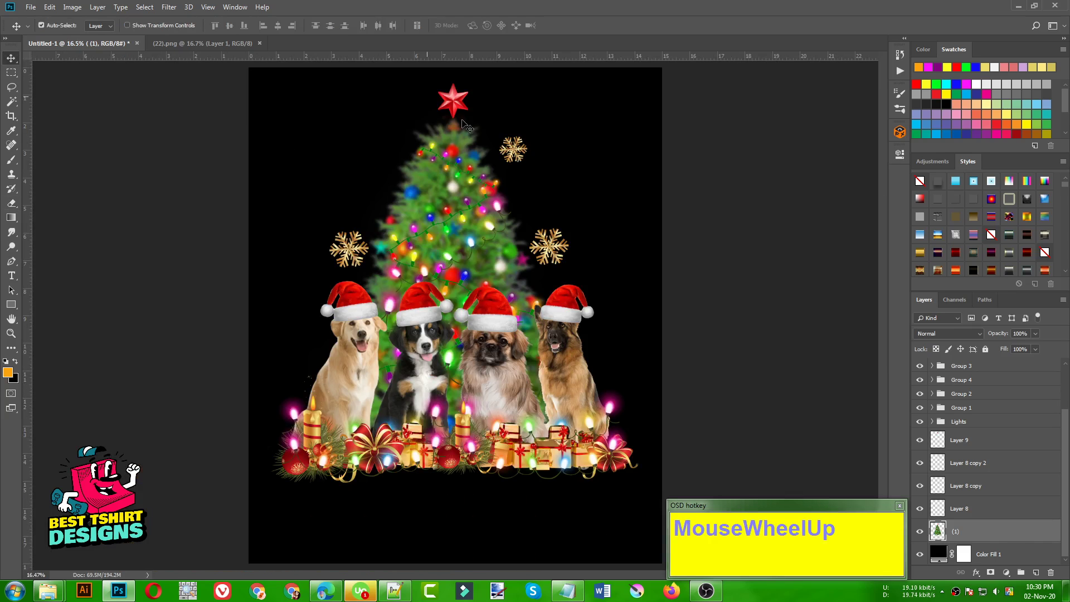
Step: Lasso the gold ball beside the upper gold star in (22).png, bring it into Untitled-1 beside the tree and scale it to about 65%
{"action": "left_click", "coordinate": [209, 47]}
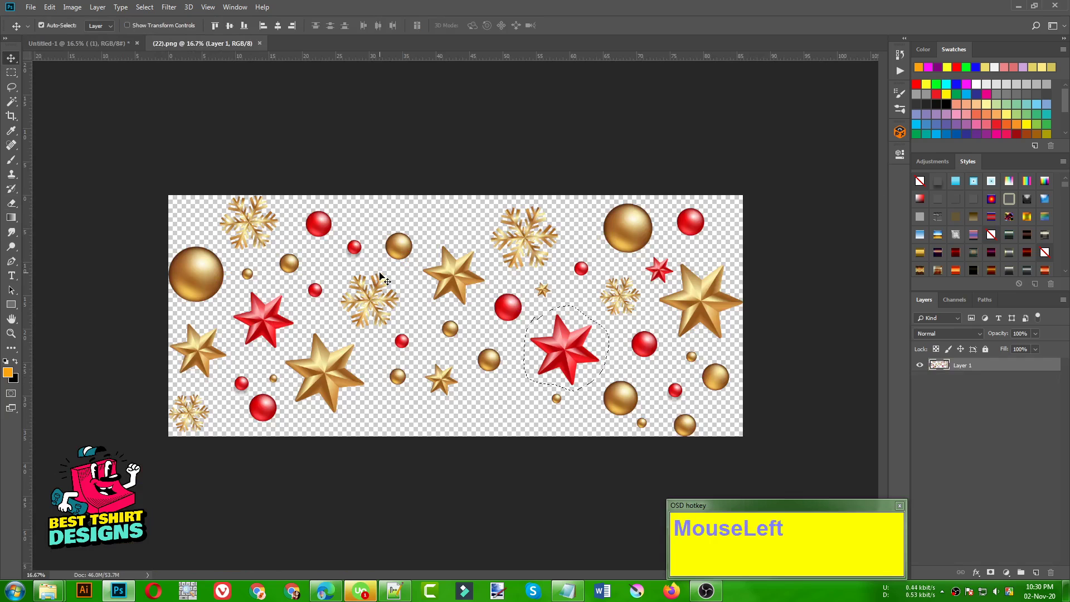
{"action": "key", "text": "l"}
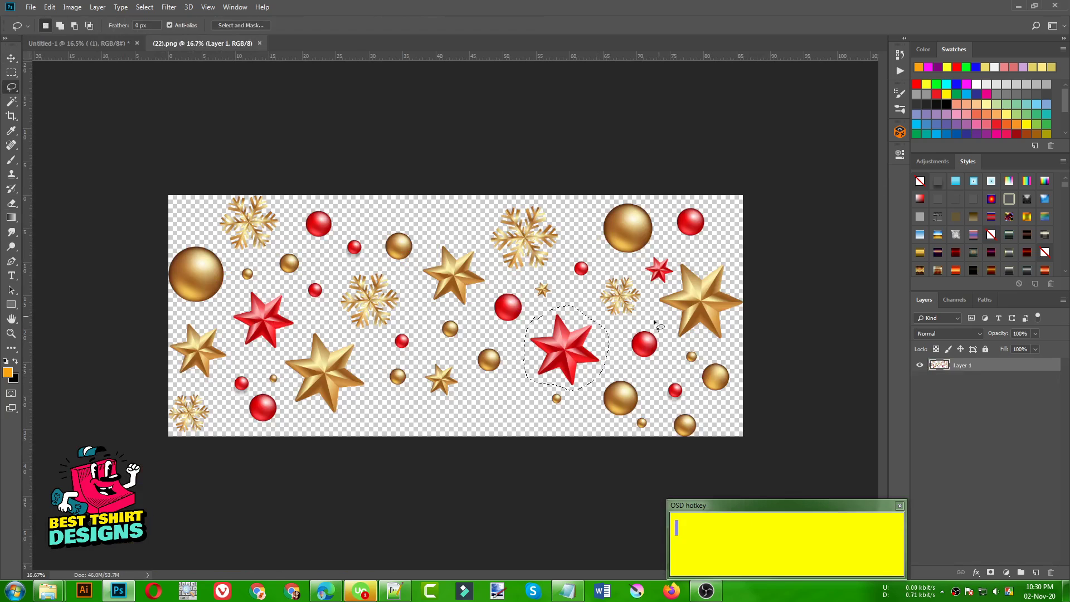
{"action": "mouse_move", "coordinate": [474, 342]}
{"action": "left_mouse_down"}
{"action": "mouse_move", "coordinate": [498, 371]}
{"action": "mouse_move", "coordinate": [479, 338]}
{"action": "left_mouse_up"}
{"action": "mouse_move", "coordinate": [408, 272]}
{"action": "left_mouse_down"}
{"action": "mouse_move", "coordinate": [412, 224]}
{"action": "mouse_move", "coordinate": [381, 247]}
{"action": "mouse_move", "coordinate": [414, 271]}
{"action": "mouse_move", "coordinate": [79, 24]}
{"action": "mouse_move", "coordinate": [79, 45]}
{"action": "mouse_move", "coordinate": [285, 187]}
{"action": "left_mouse_up"}
{"action": "key", "text": "v"}
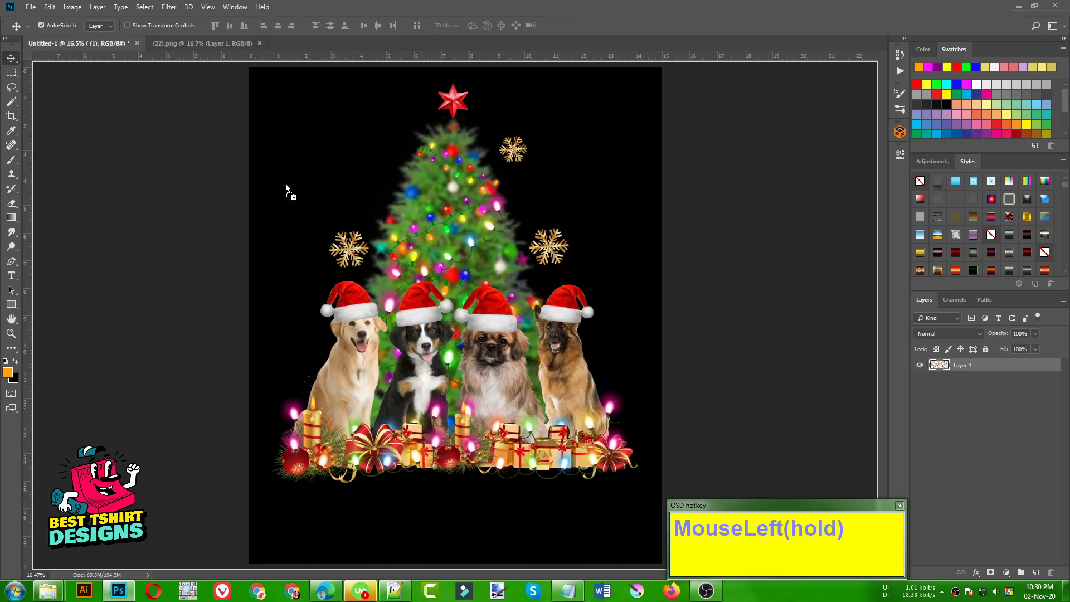
{"action": "left_click_drag", "start_coordinate": [365, 197], "coordinate": [365, 197]}
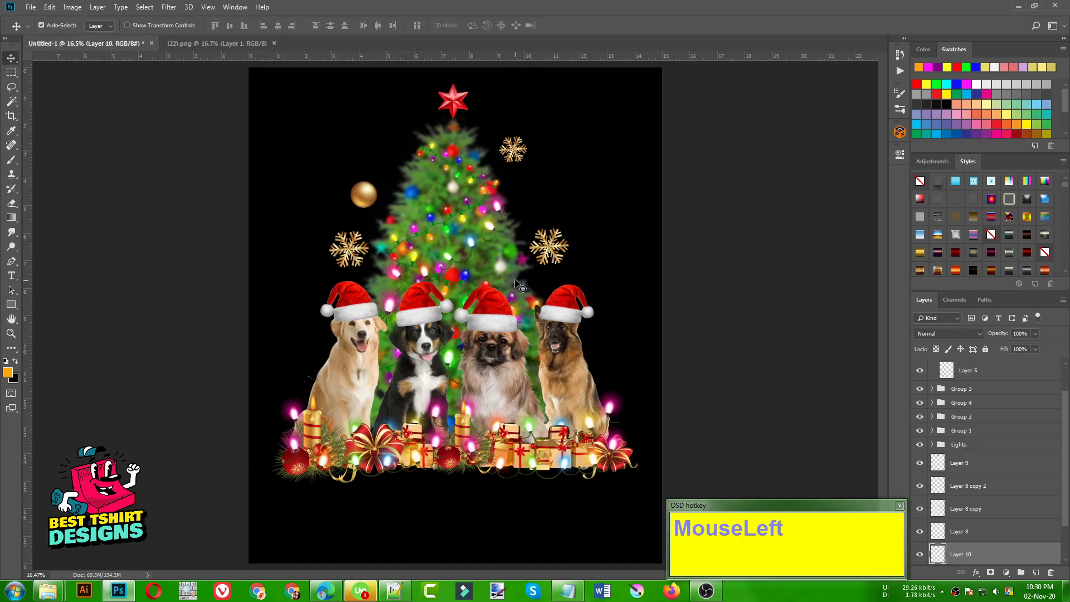
{"action": "key", "text": "ctrl+t"}
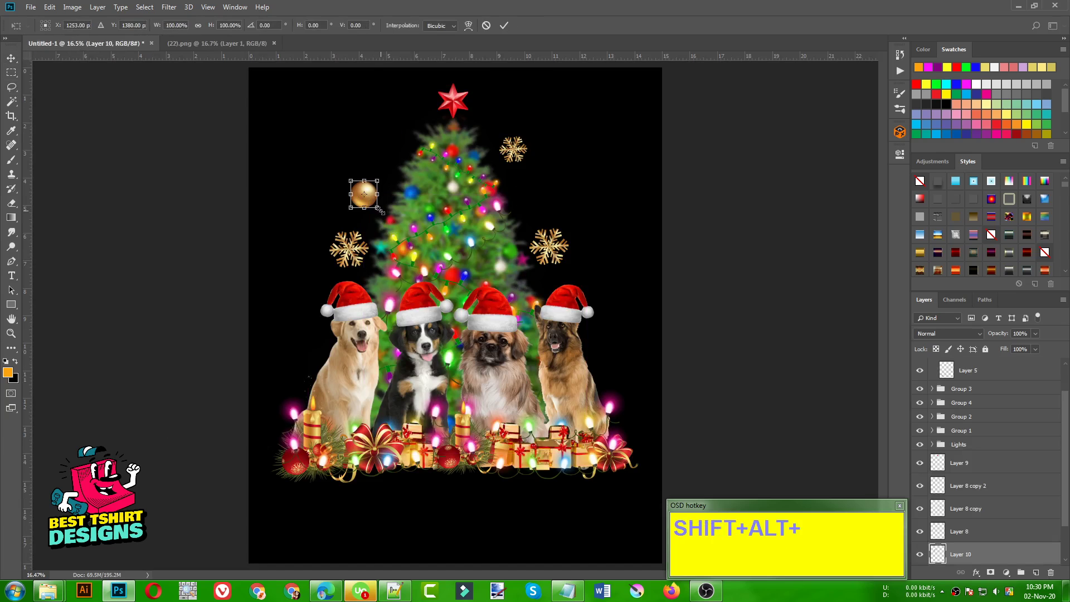
{"action": "left_click_drag", "start_coordinate": [378, 210], "coordinate": [375, 207]}
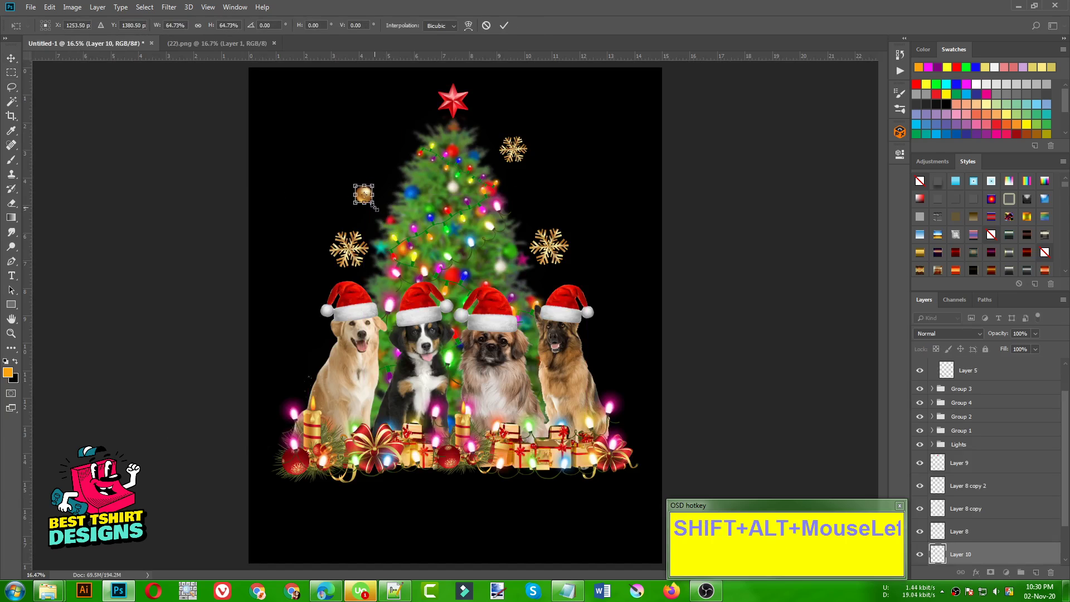
{"action": "key", "text": "Return"}
Step: Copy the small red ball below the middle snowflake in (22).png into Untitled-1 and place it beside the tree, opposite the gold ball
{"action": "left_click", "coordinate": [223, 44]}
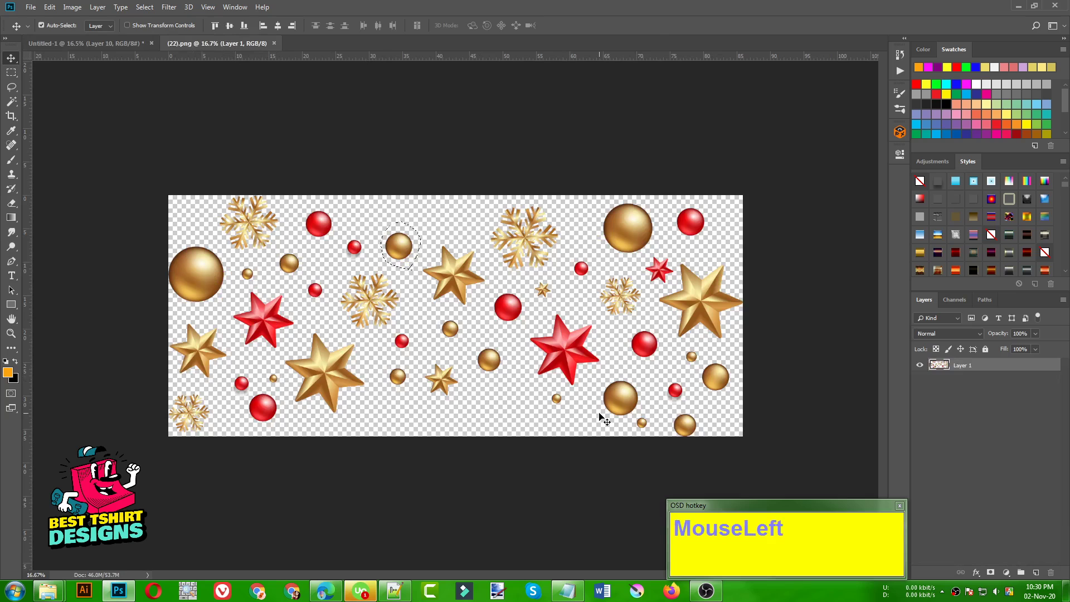
{"action": "key", "text": "l"}
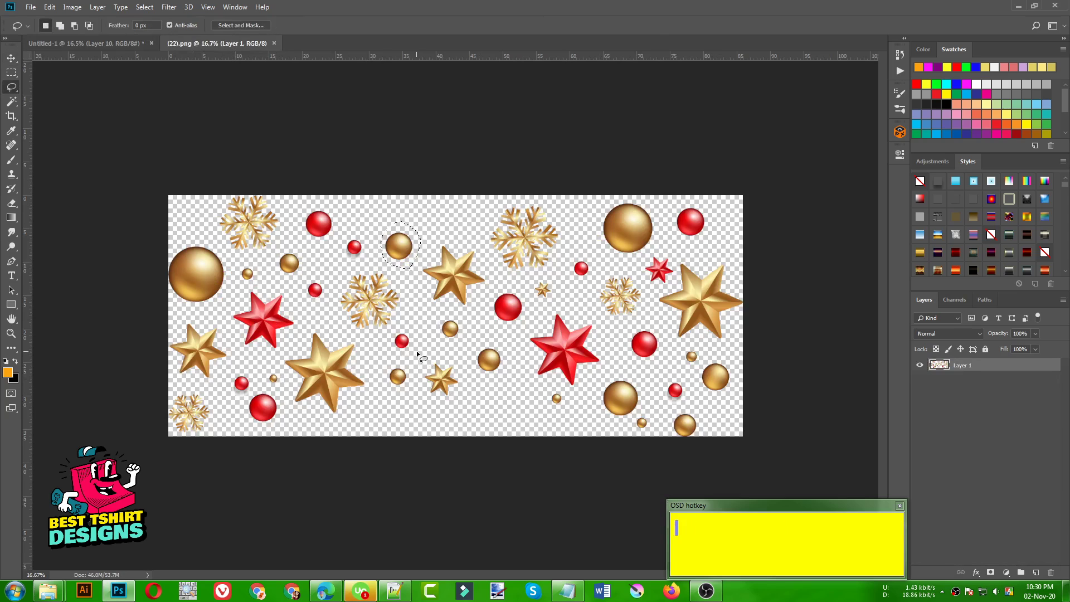
{"action": "mouse_move", "coordinate": [414, 351]}
{"action": "left_mouse_down"}
{"action": "mouse_move", "coordinate": [410, 337]}
{"action": "mouse_move", "coordinate": [386, 337]}
{"action": "mouse_move", "coordinate": [415, 355]}
{"action": "left_mouse_up"}
{"action": "key", "text": "ctrl+c"}
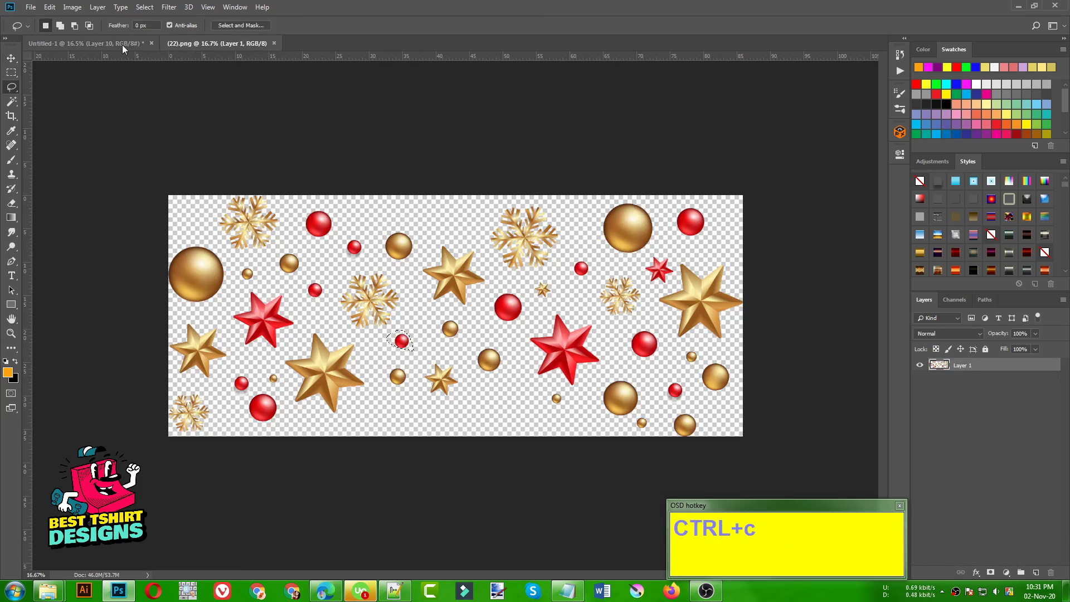
{"action": "left_click", "coordinate": [123, 46]}
{"action": "key", "text": "ctrl+v"}
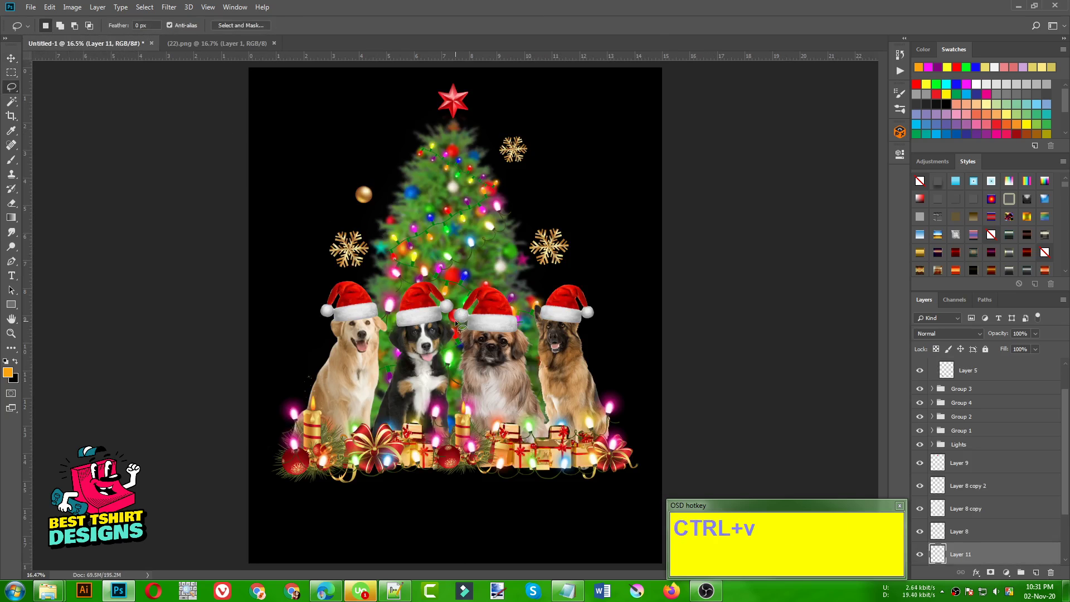
{"action": "key", "text": "v"}
{"action": "left_click_drag", "start_coordinate": [455, 320], "coordinate": [531, 207]}
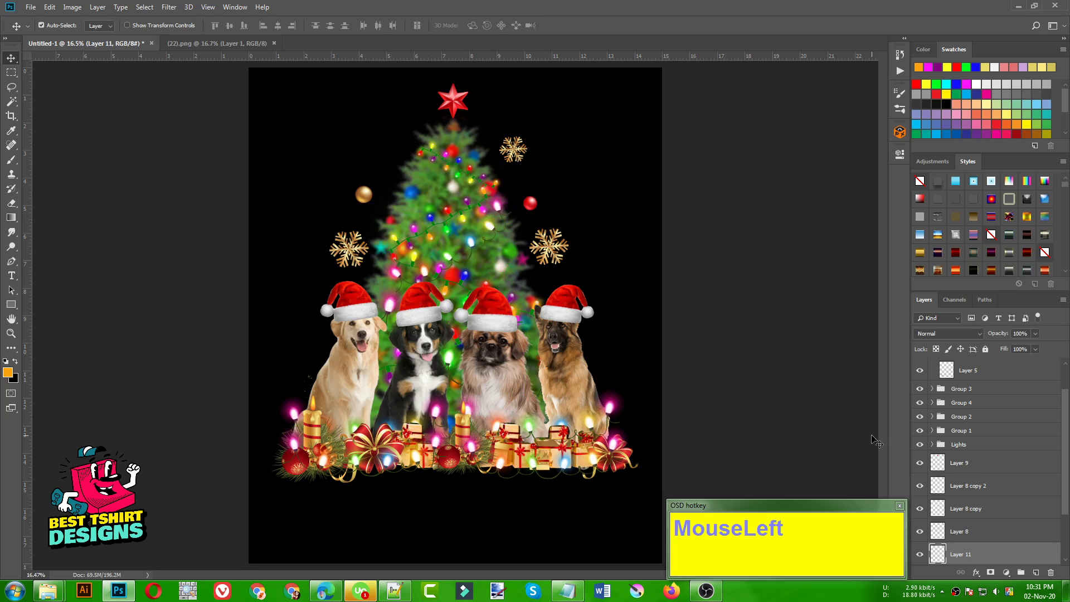
Step: Duplicate the large snowflake to the free side of the treetop above the gold ball and scale the copy to about 59%
{"action": "scroll", "coordinate": [985, 470], "scroll_direction": "down", "scroll_amount": 3}
{"action": "scroll", "coordinate": [984, 470], "scroll_direction": "up", "scroll_amount": 1}
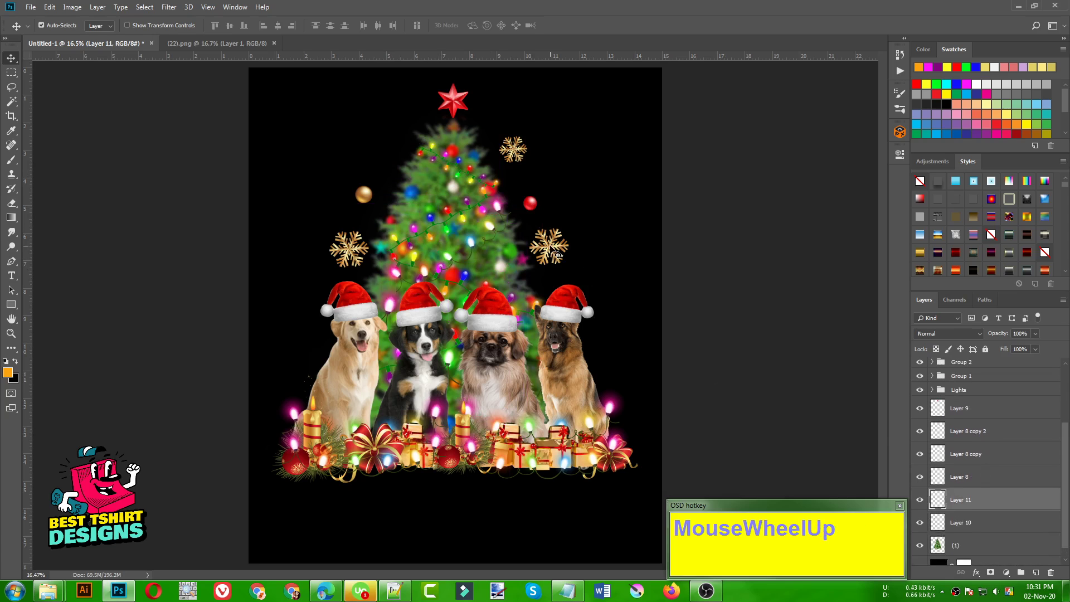
{"action": "key", "text": "alt"}
{"action": "left_click_drag", "start_coordinate": [553, 249], "coordinate": [385, 167]}
{"action": "key", "text": "ctrl+t"}
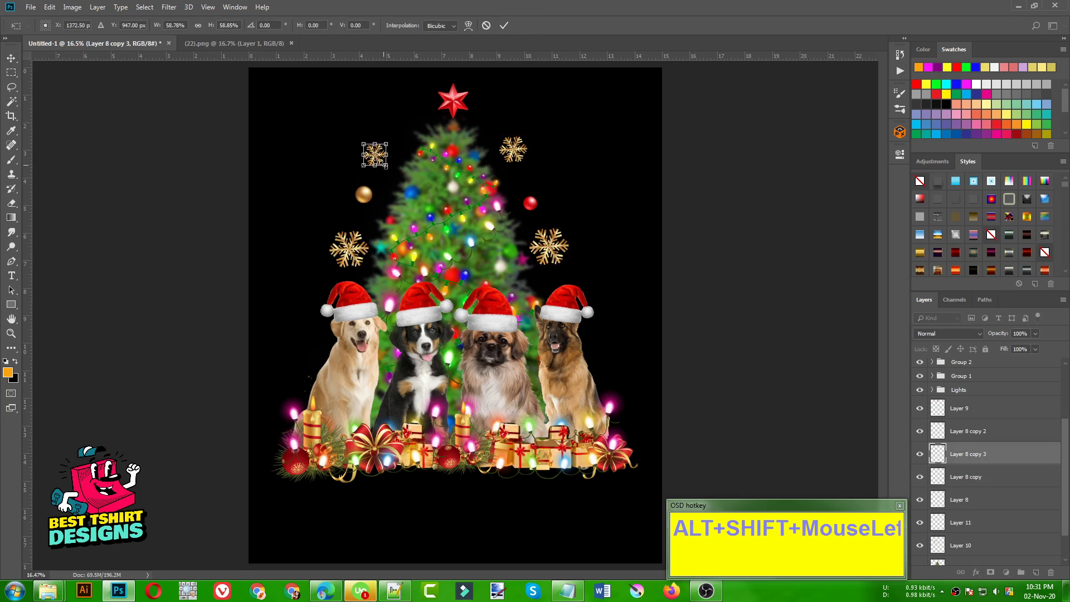
{"action": "key", "text": "Return"}
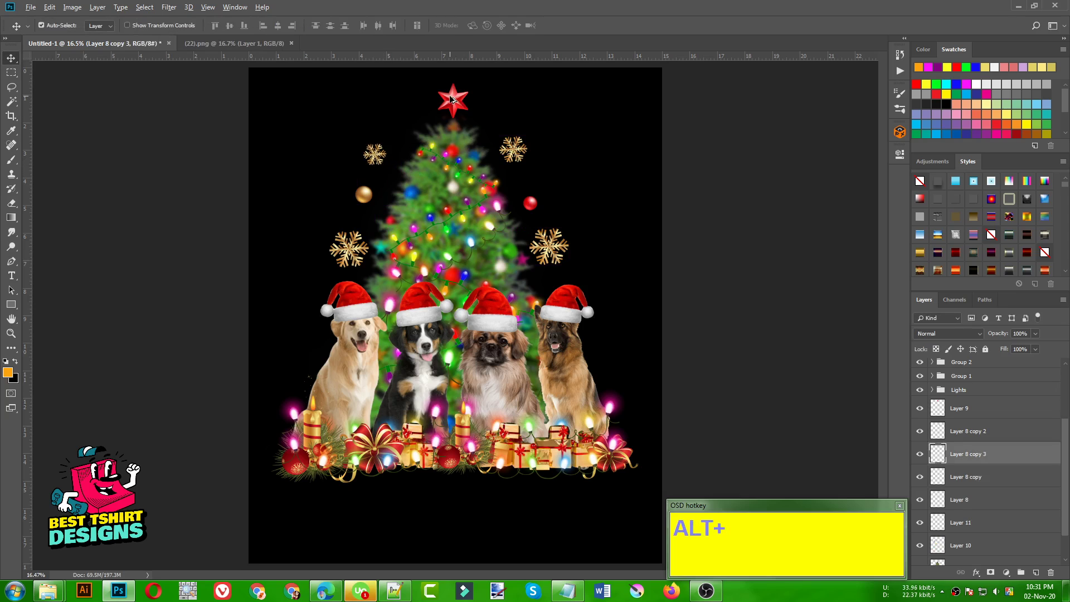
Step: Duplicate the treetop star, shrink the copy above the red ball, and add another copy on the opposite side of the tree
{"action": "left_click_drag", "start_coordinate": [455, 98], "coordinate": [556, 187]}
{"action": "key", "text": "ctrl+t"}
{"action": "key", "text": "Return"}
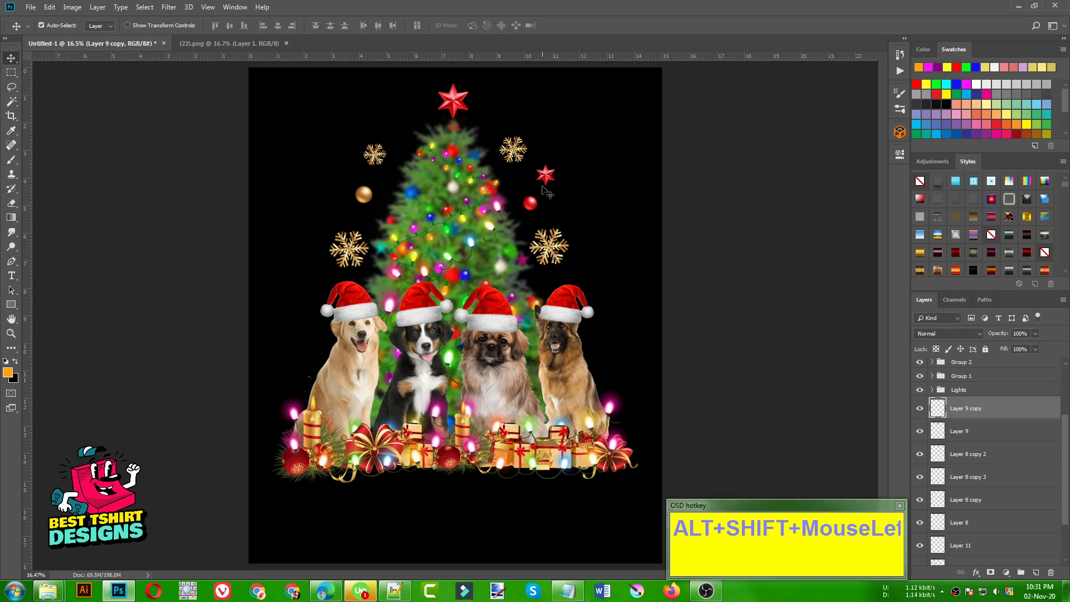
{"action": "left_click_drag", "start_coordinate": [545, 177], "coordinate": [357, 205]}
Step: Duplicate the gold ball upward, placing the copy beside the treetop above the small snowflake
{"action": "key", "text": "alt"}
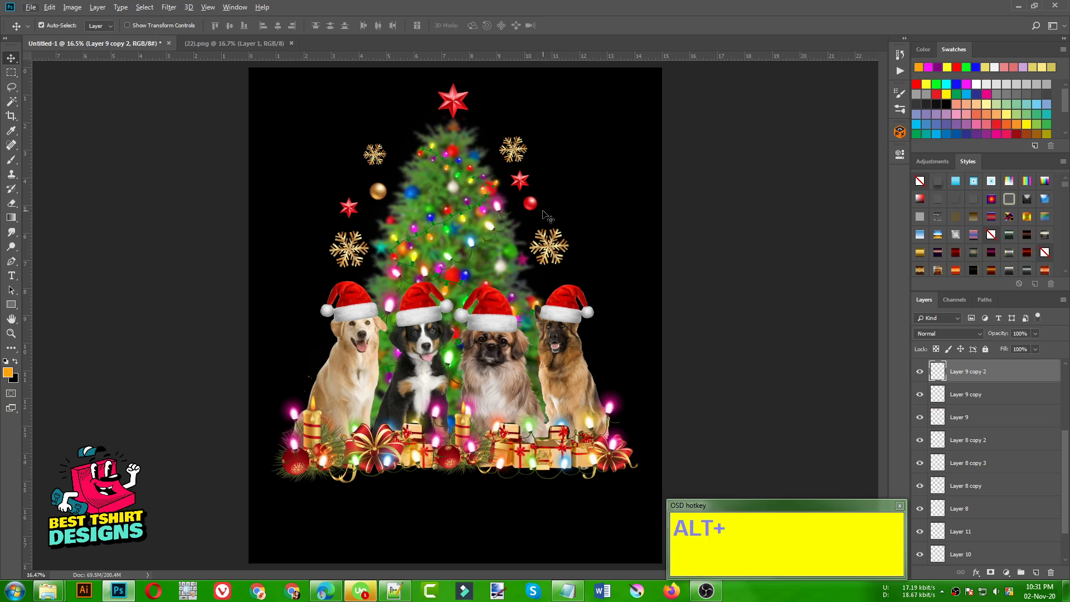
{"action": "left_click_drag", "start_coordinate": [377, 191], "coordinate": [400, 127]}
{"action": "left_click", "coordinate": [609, 210]}
{"action": "scroll", "coordinate": [240, 263], "scroll_direction": "down", "scroll_amount": 3}
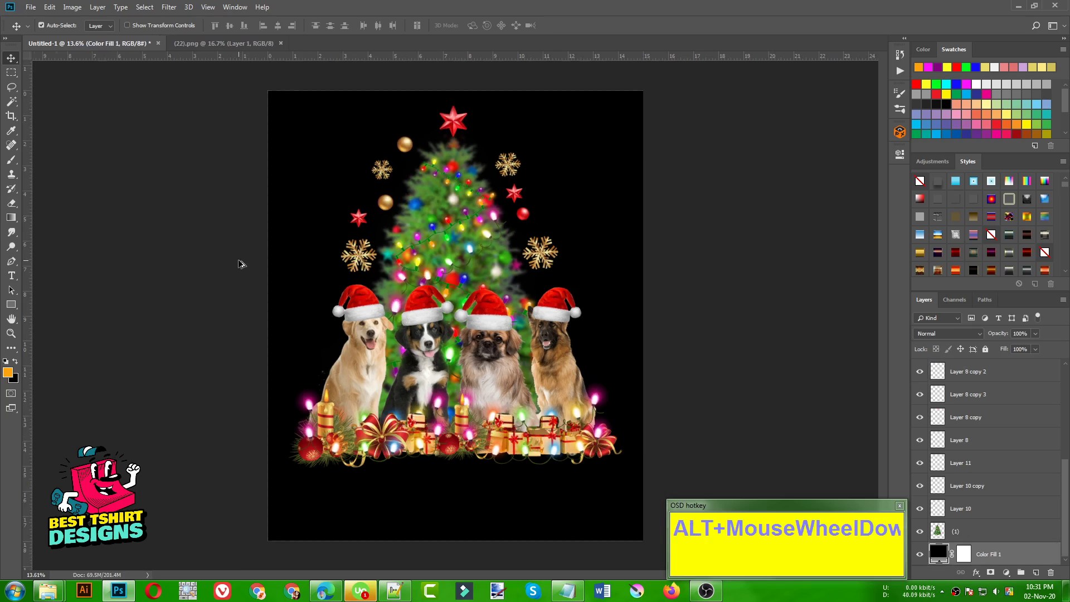
{"action": "scroll", "coordinate": [582, 316], "scroll_direction": "up", "scroll_amount": 1}
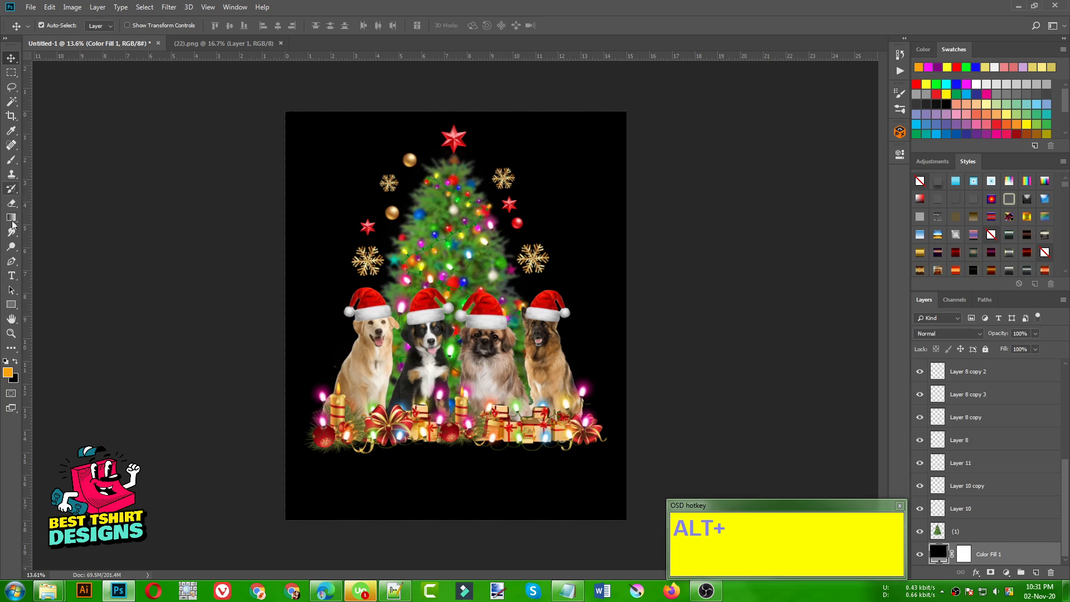
Step: Add the text "Christmas" in the empty black area below the gifts
{"action": "left_click", "coordinate": [13, 277]}
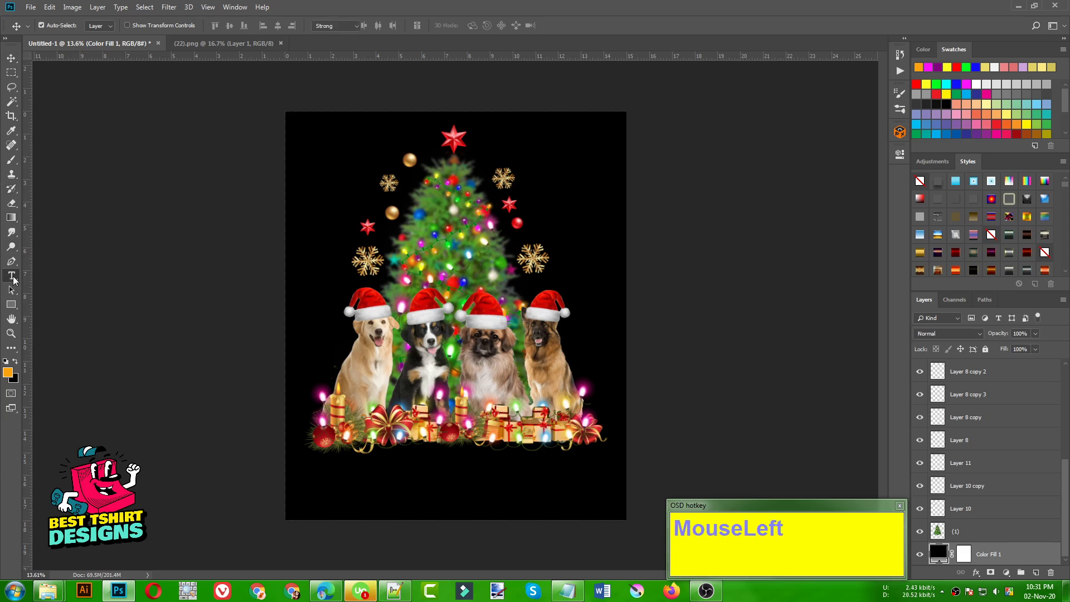
{"action": "left_click", "coordinate": [420, 483]}
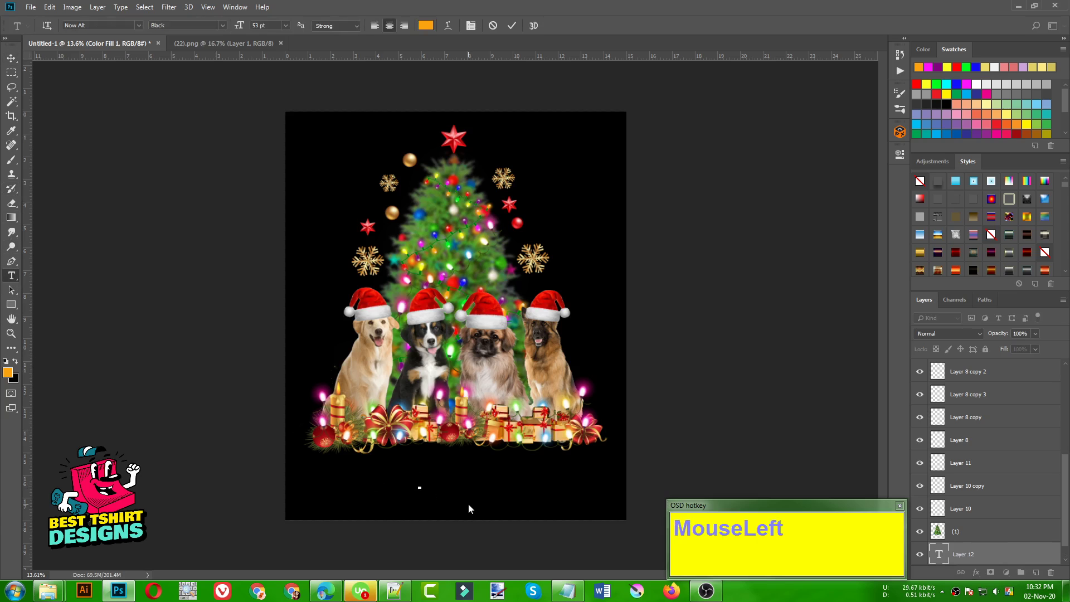
{"action": "type", "text": "Christm"}
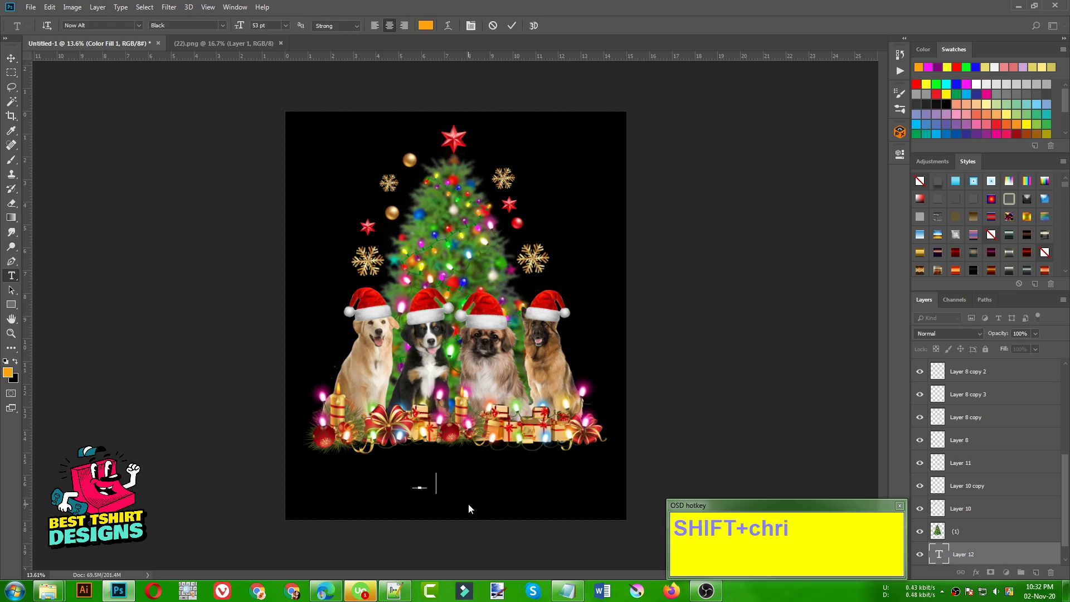
{"action": "type", "text": "as"}
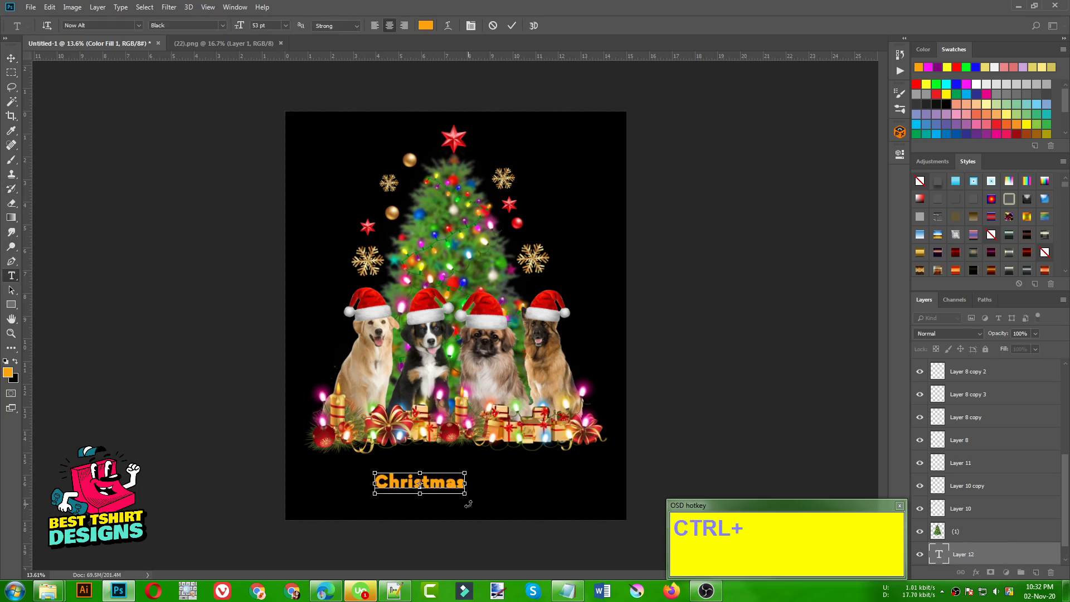
Step: Change the font of the whole "Christmas" text to Miraculous&Christmas Regular
{"action": "key", "text": "ctrl+a"}
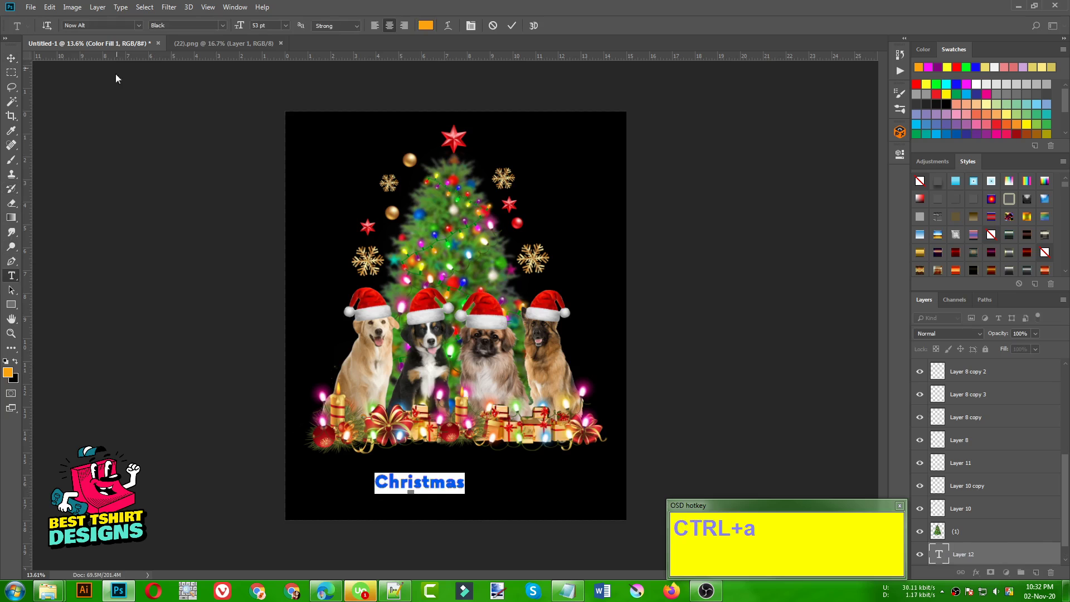
{"action": "left_click", "coordinate": [112, 26]}
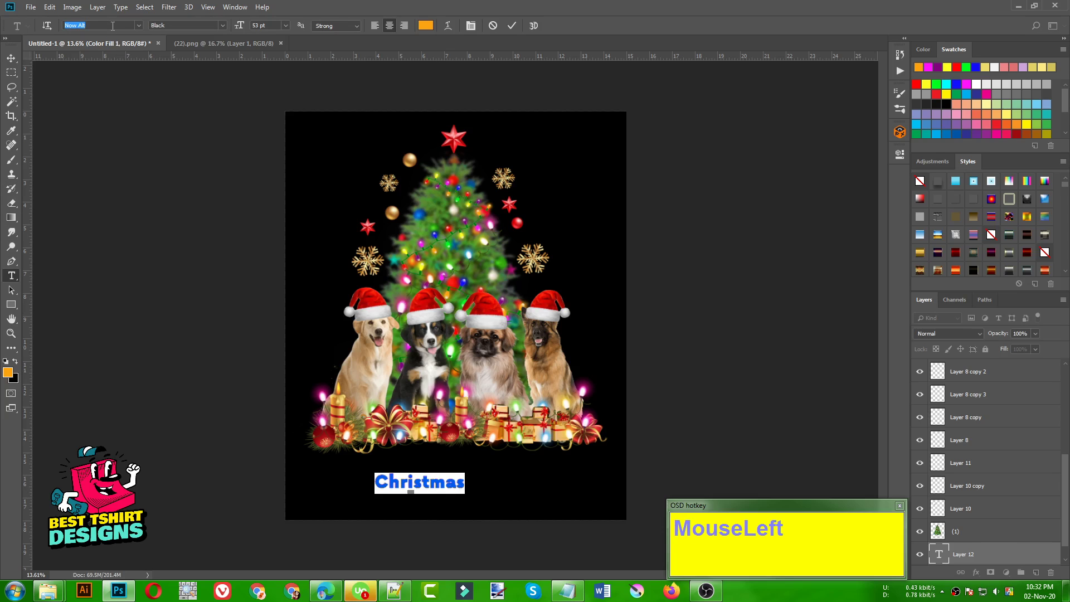
{"action": "type", "text": "mira"}
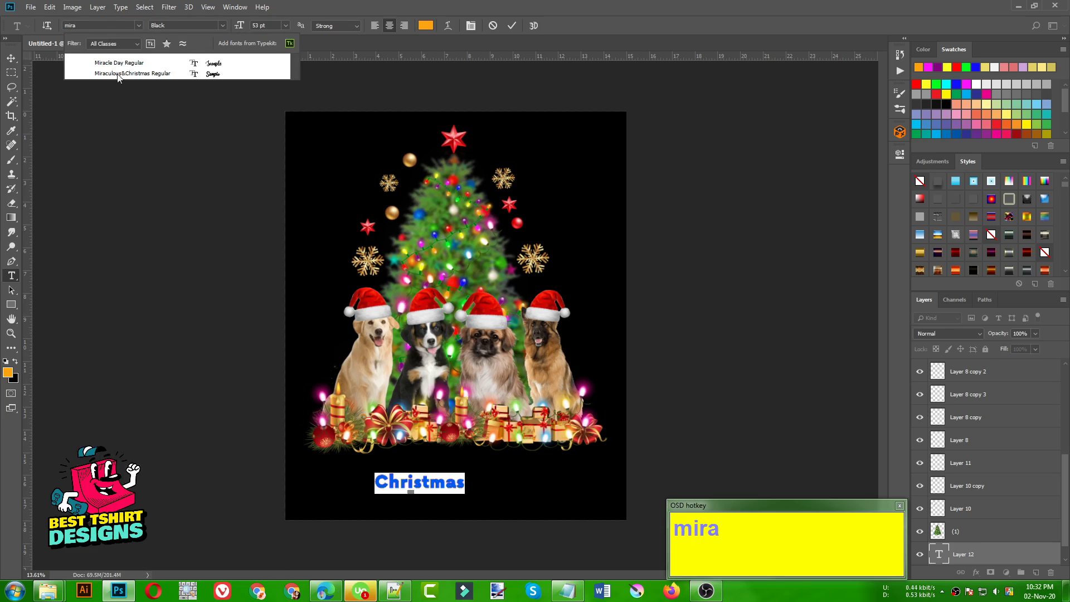
{"action": "left_click", "coordinate": [117, 74]}
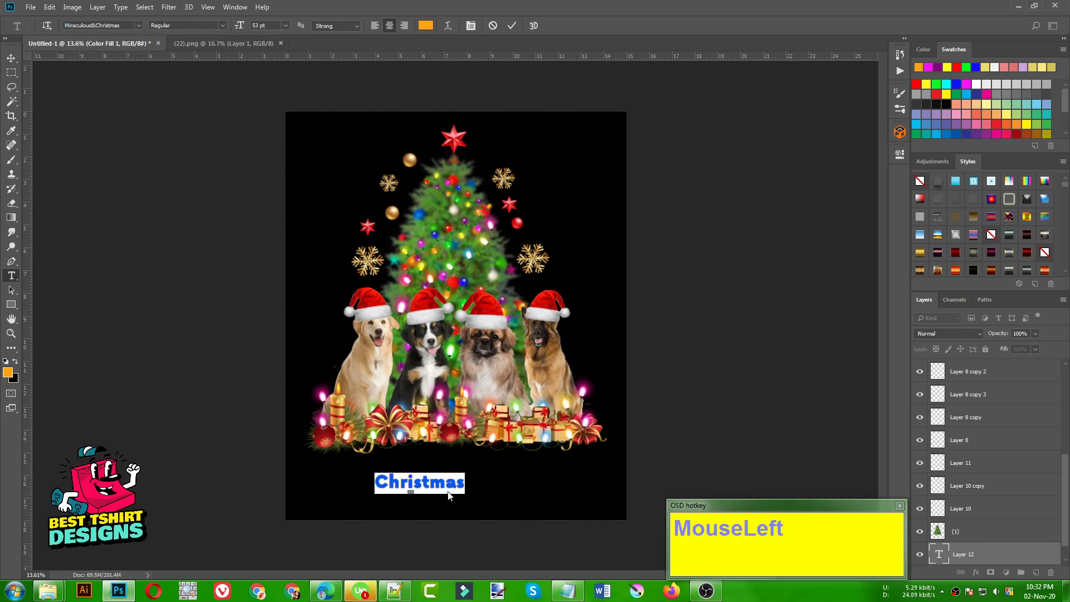
{"action": "left_click_drag", "start_coordinate": [397, 482], "coordinate": [438, 477]}
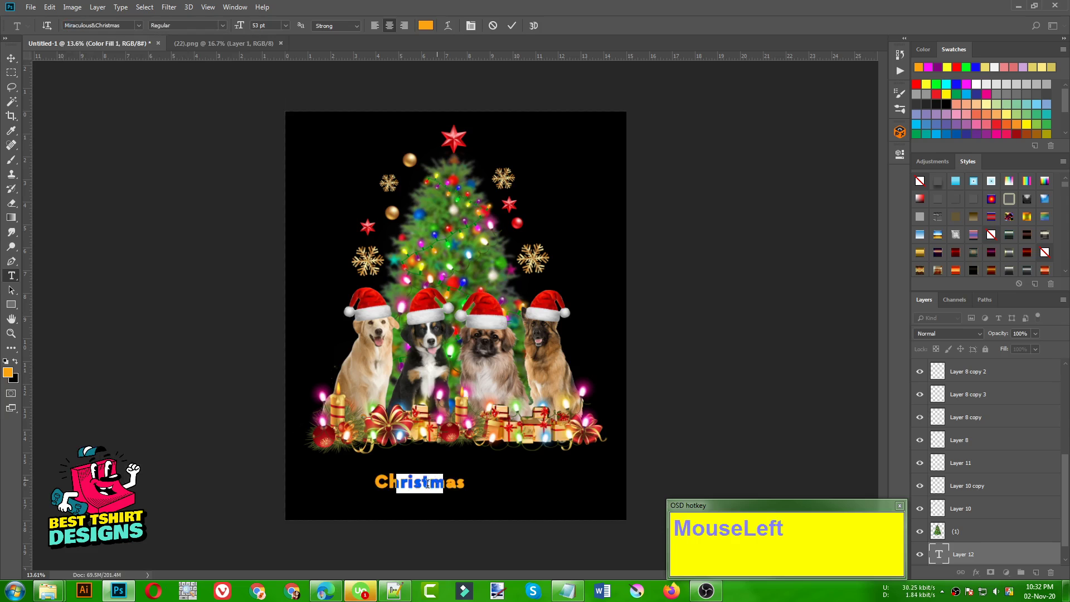
{"action": "left_click", "coordinate": [412, 488]}
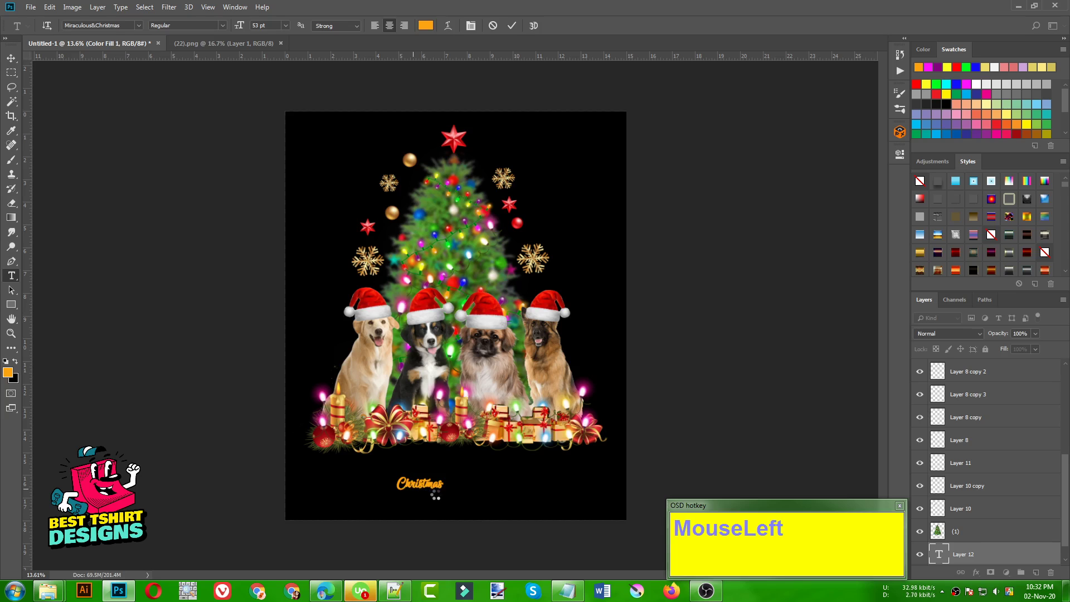
{"action": "key", "text": "ctrl+t"}
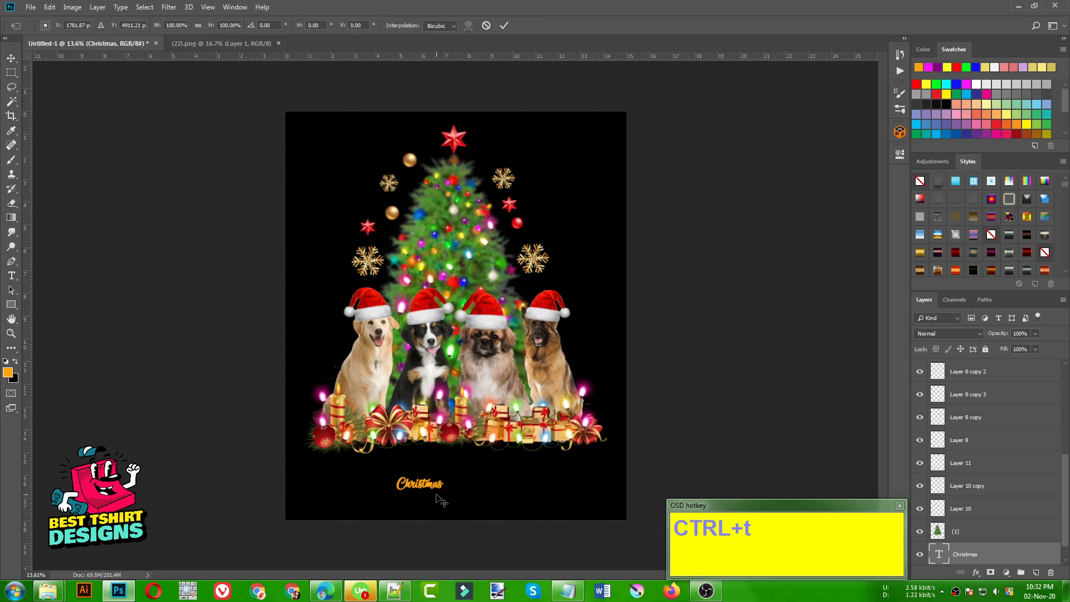
{"action": "left_click_drag", "start_coordinate": [444, 493], "coordinate": [546, 545]}
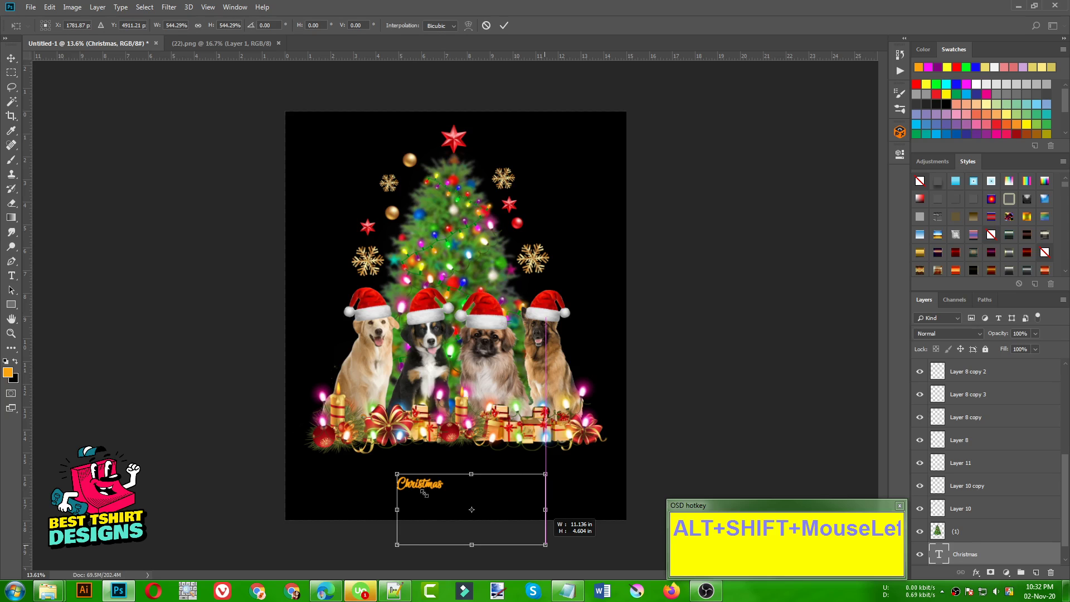
{"action": "key", "text": "Return"}
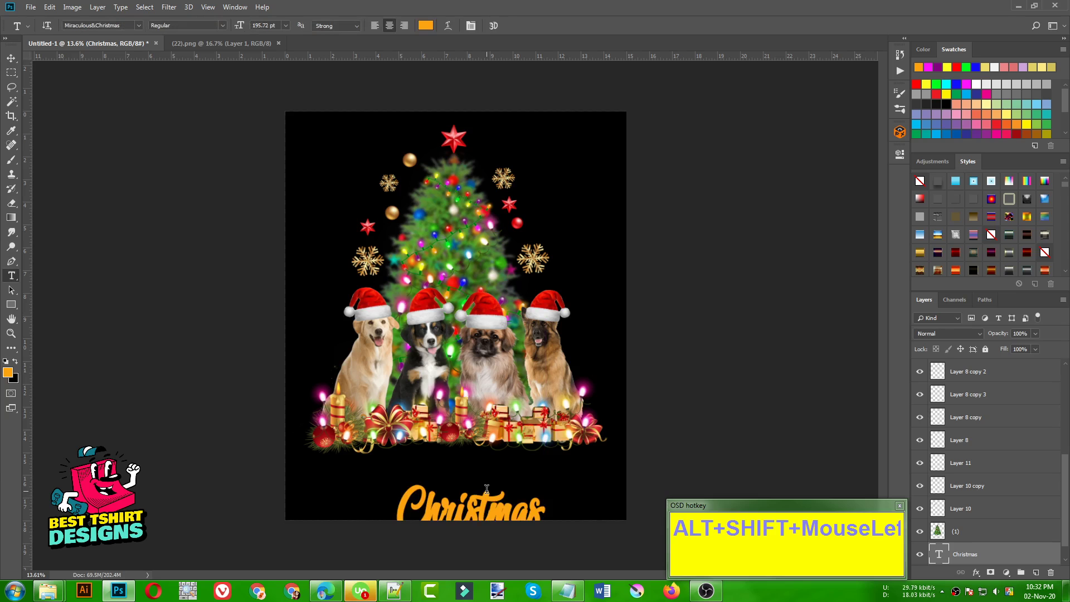
{"action": "key", "text": "ctrl+z"}
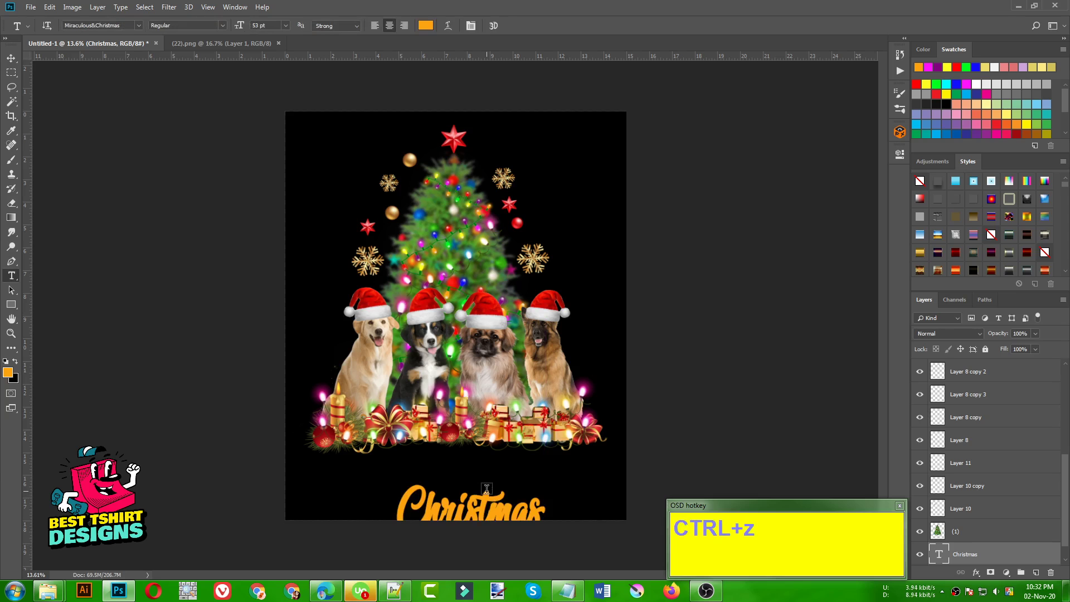
Step: Scale the "Christmas" text proportionally from its centre to about 443% and move it to the middle below the gifts
{"action": "key", "text": "ctrl+t"}
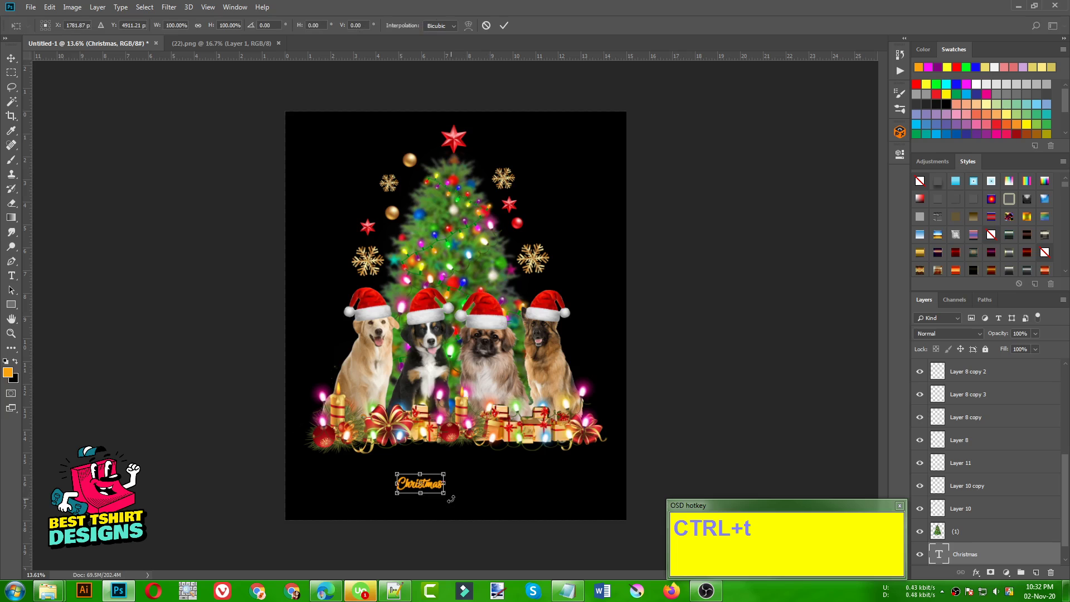
{"action": "left_click_drag", "start_coordinate": [446, 495], "coordinate": [518, 539]}
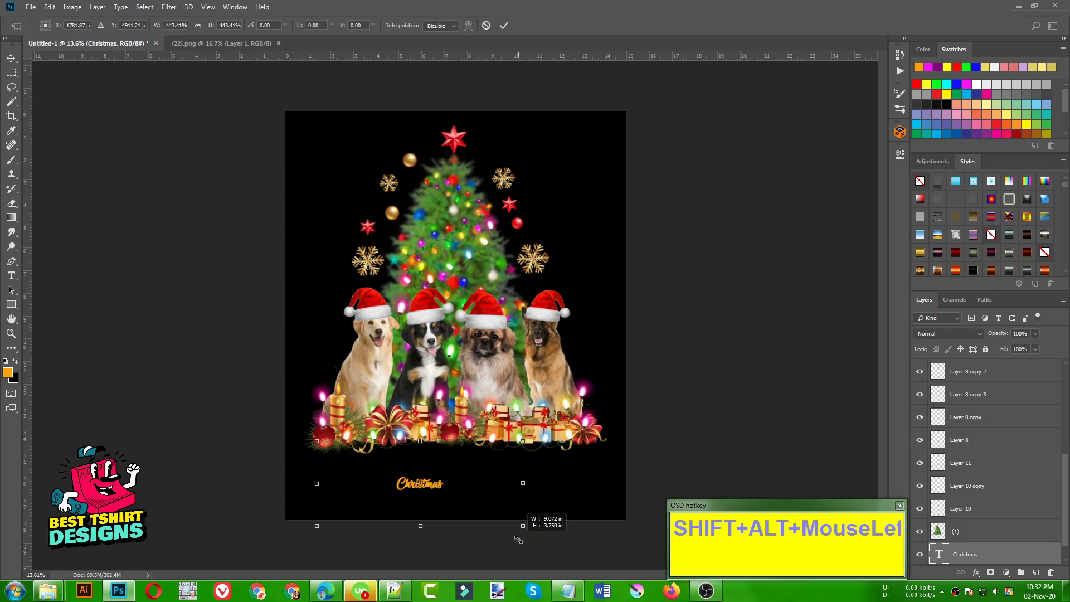
{"action": "left_click_drag", "start_coordinate": [518, 539], "coordinate": [518, 539]}
{"action": "key", "text": "Return"}
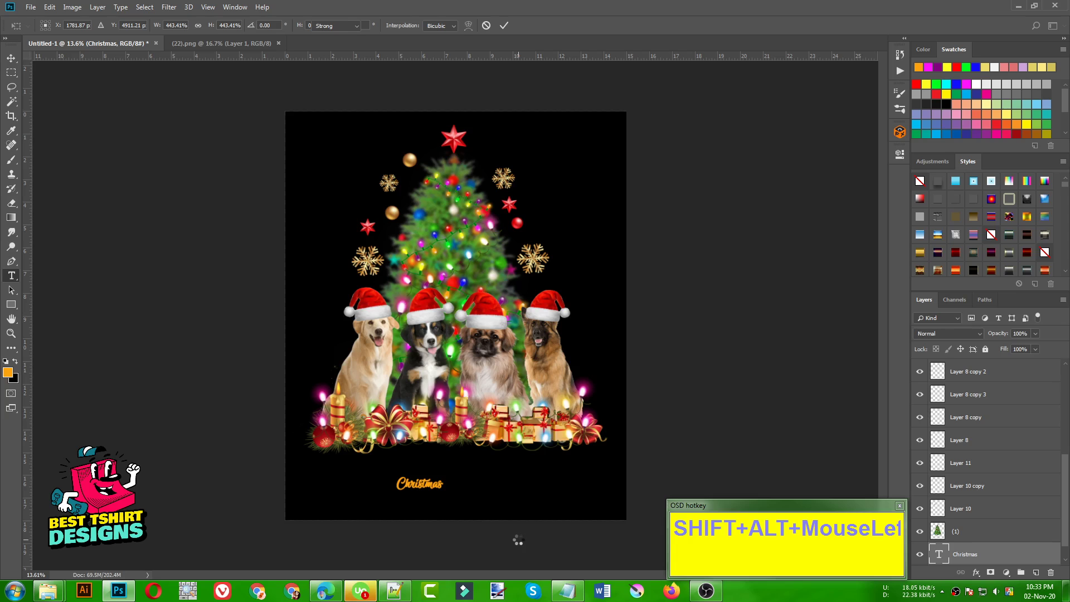
{"action": "key", "text": "v"}
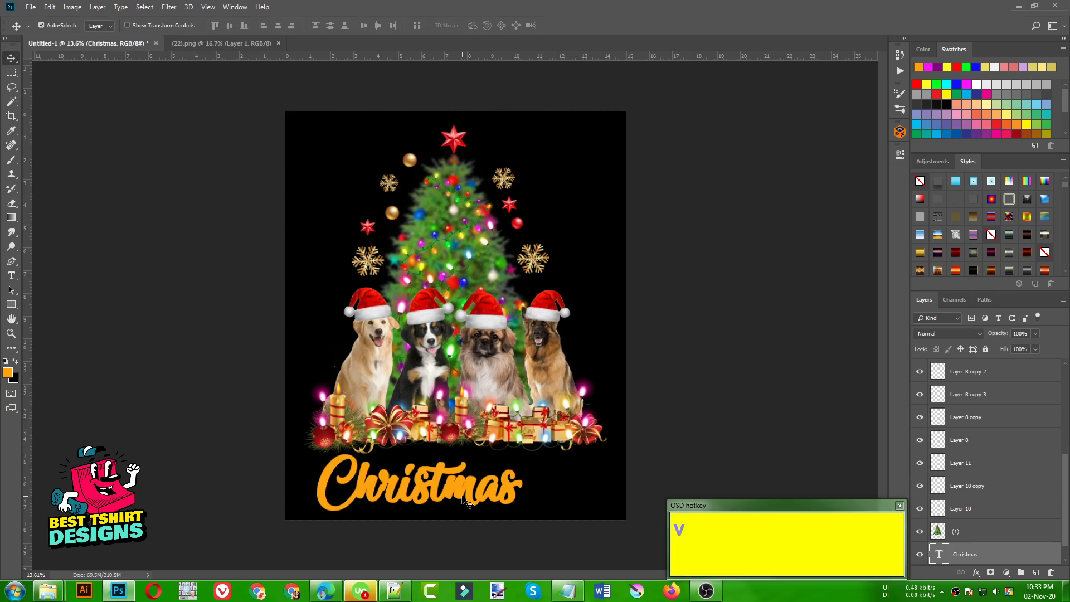
{"action": "left_click_drag", "start_coordinate": [462, 496], "coordinate": [504, 496]}
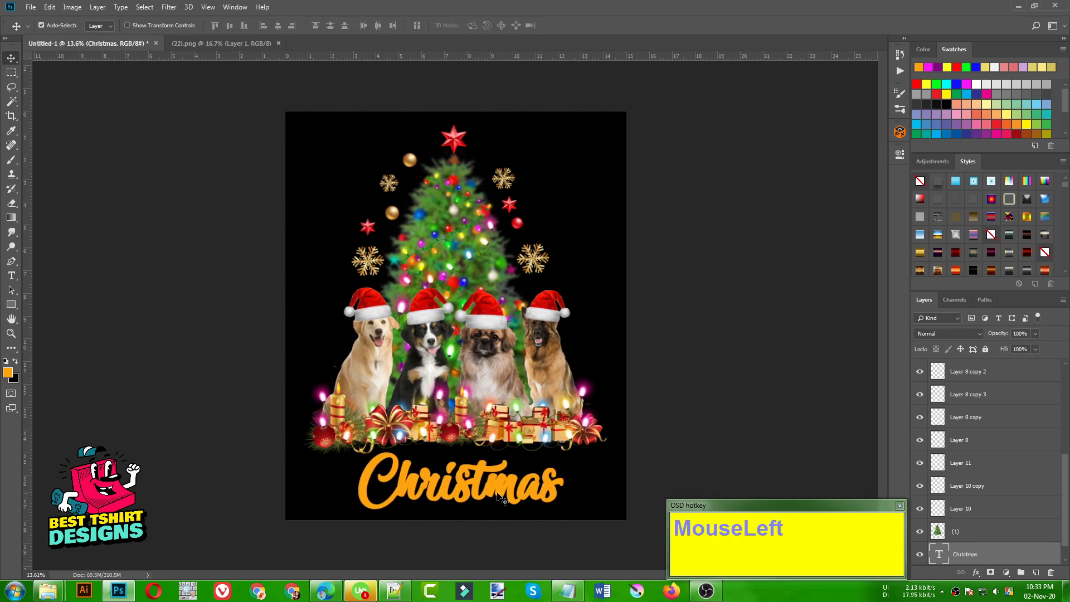
{"action": "scroll", "coordinate": [479, 473], "scroll_direction": "up", "scroll_amount": 3}
{"action": "key", "text": "t"}
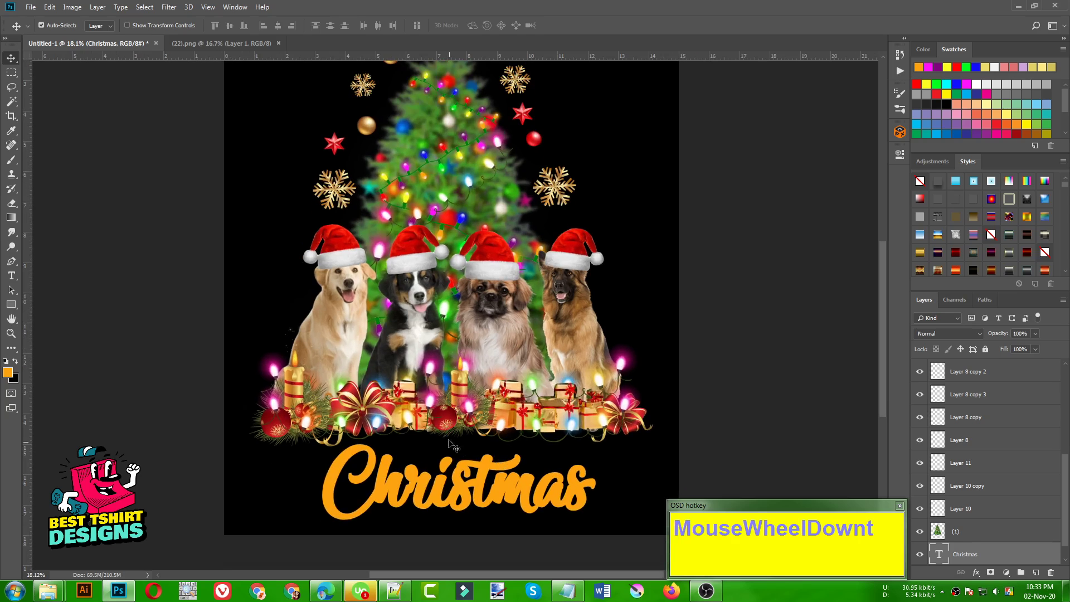
{"action": "double_click", "coordinate": [467, 472]}
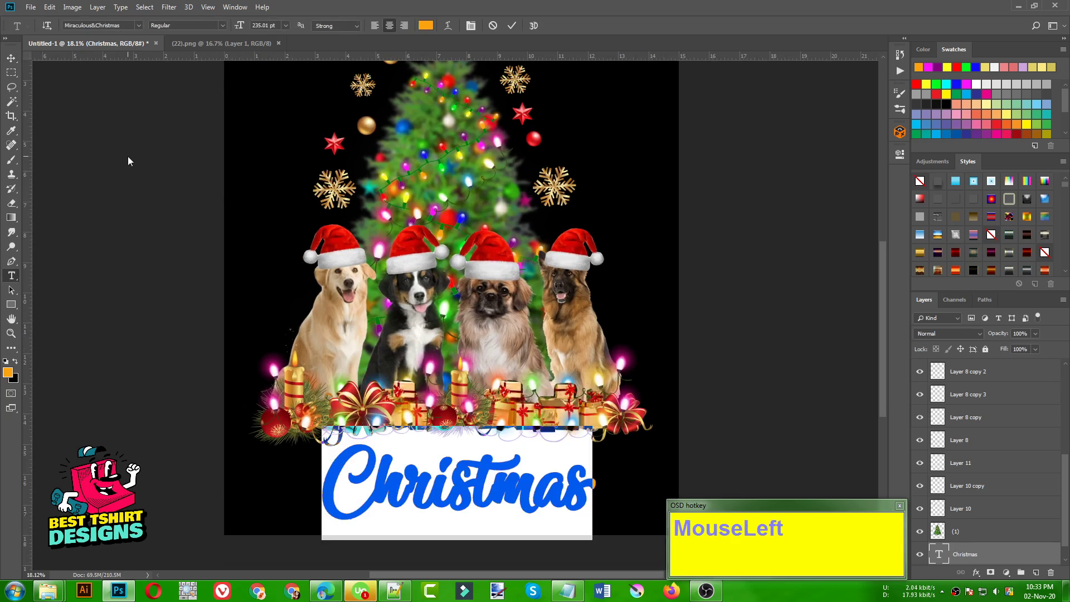
{"action": "left_click", "coordinate": [48, 93]}
{"action": "left_click", "coordinate": [14, 59]}
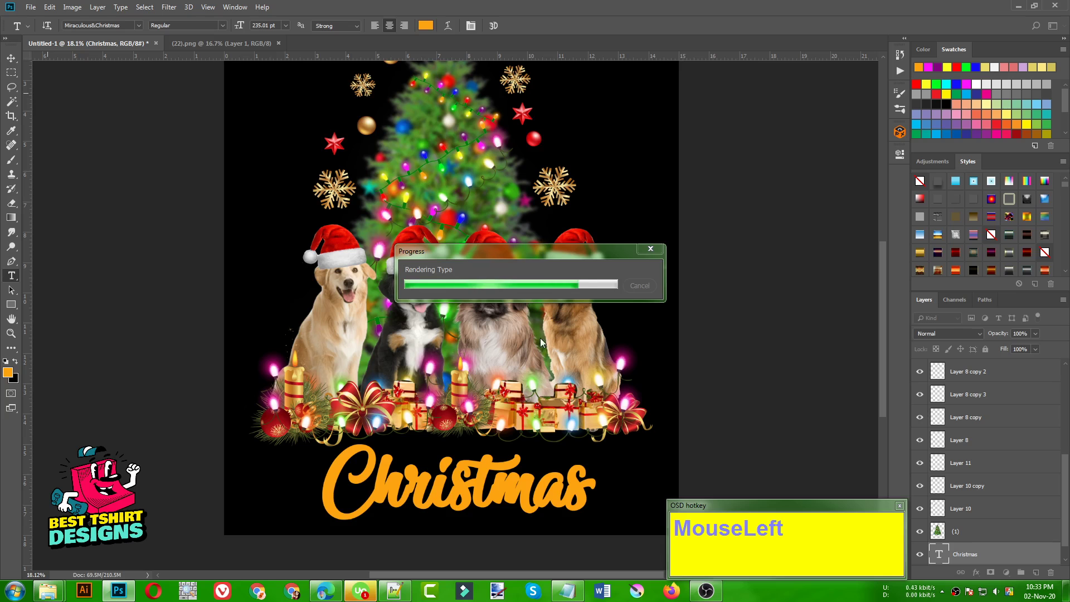
Step: Return to the Move tool and deselect the "Christmas" text layer to show the whole design
{"action": "scroll", "coordinate": [480, 330], "scroll_direction": "down", "scroll_amount": 1}
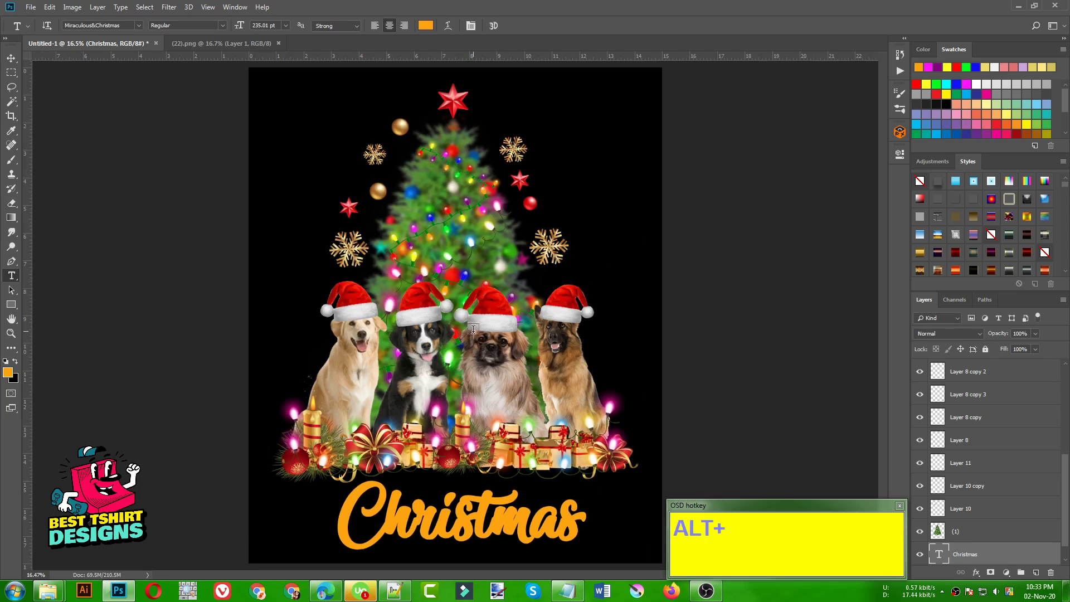
{"action": "key", "text": "alt+v"}
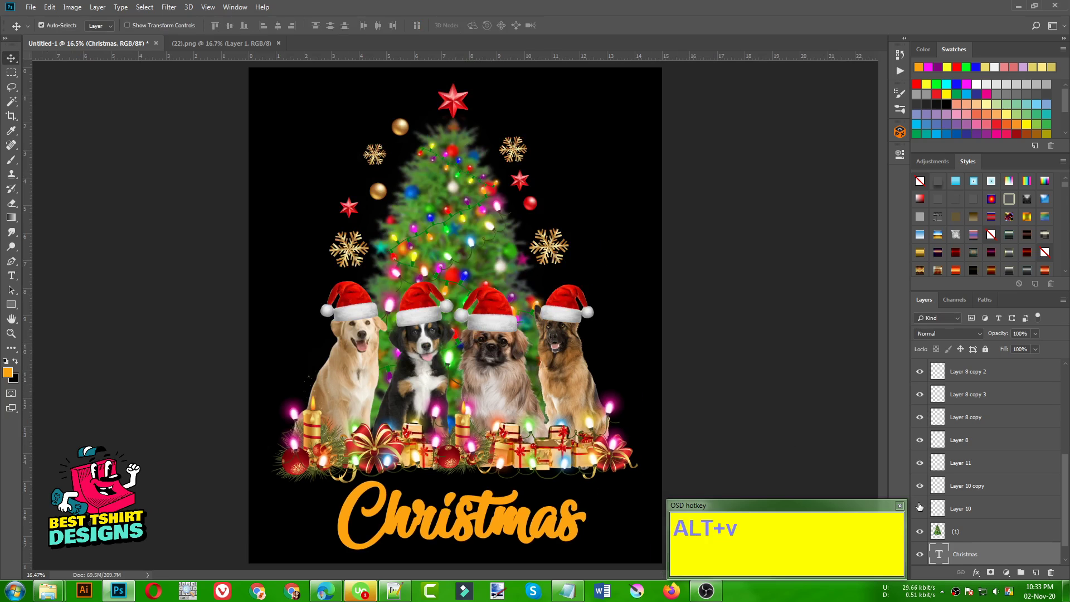
{"action": "left_click", "coordinate": [899, 505]}
{"action": "left_click", "coordinate": [774, 391]}
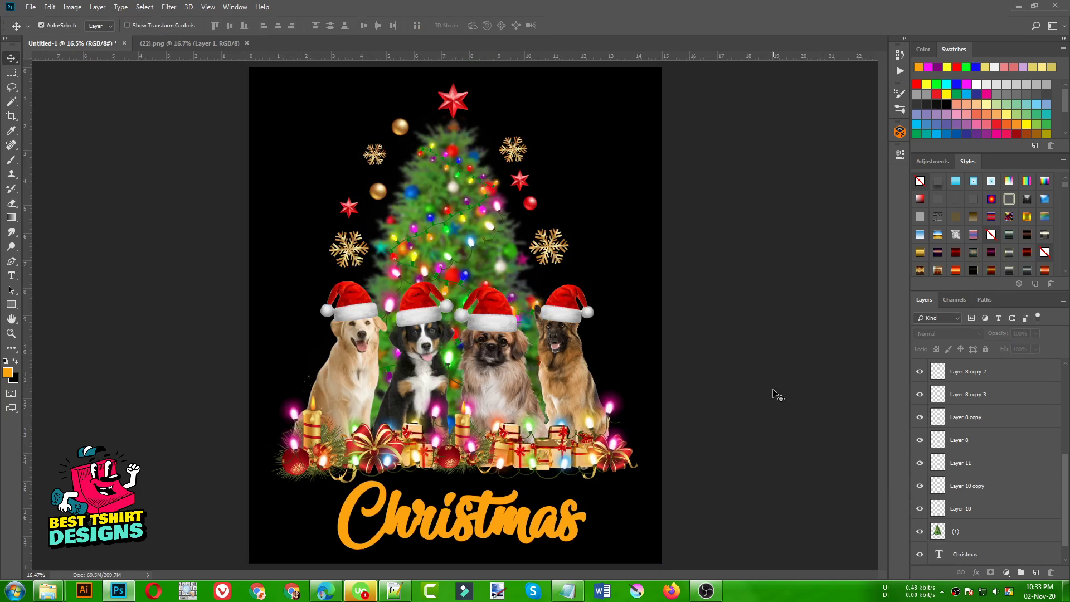